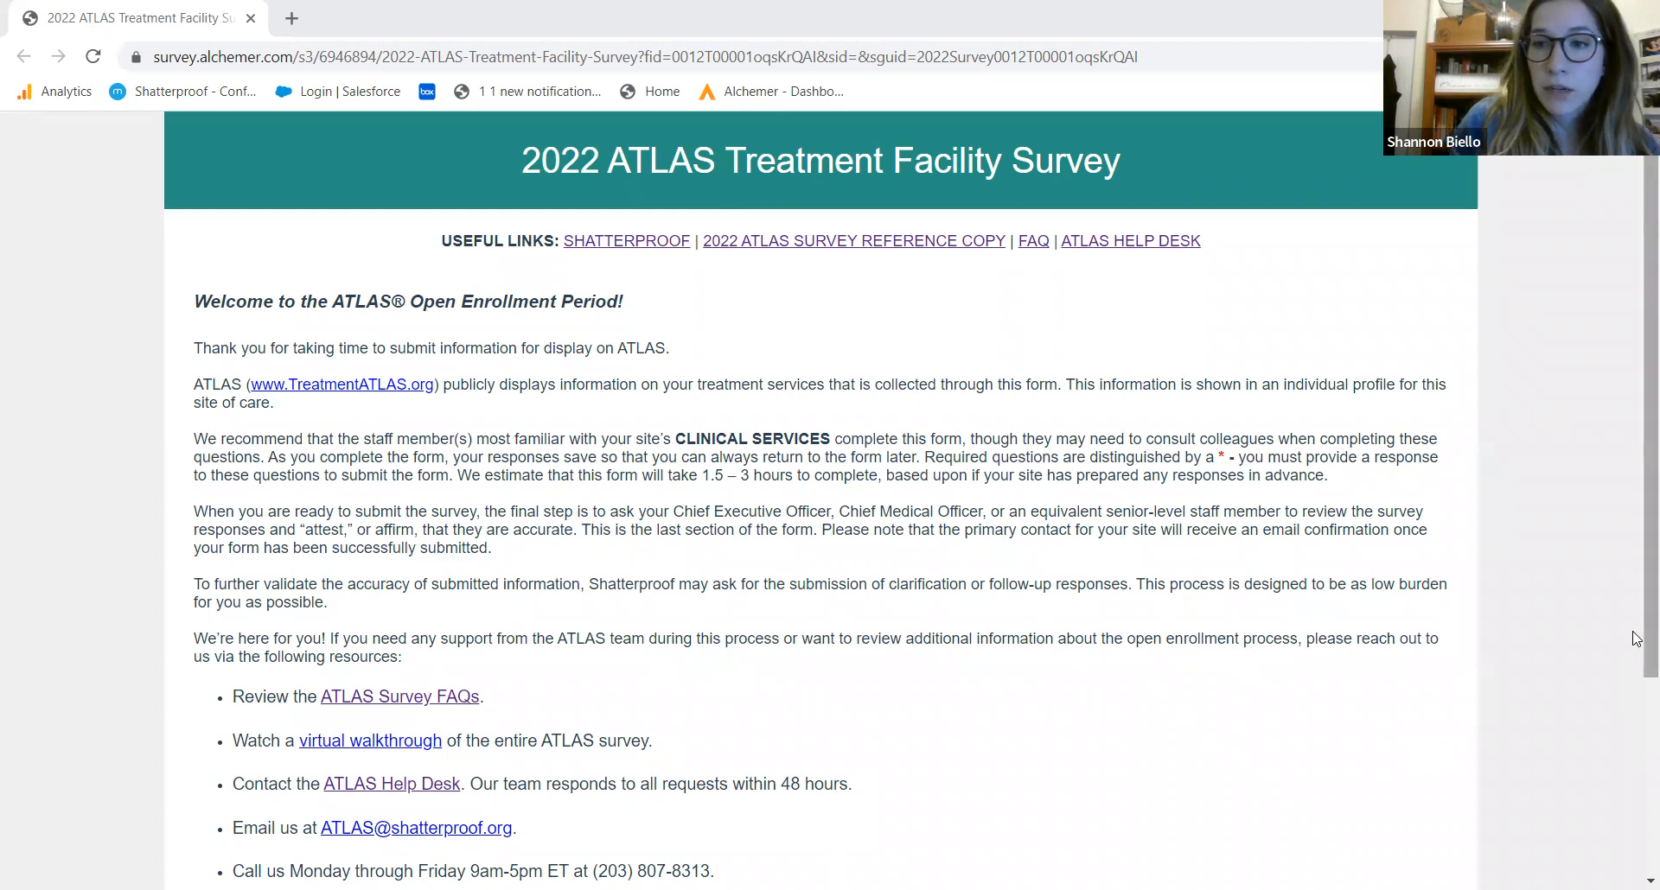
Scroll down the survey's welcome page toward the Next button
scroll(1637, 742, "down", 2)
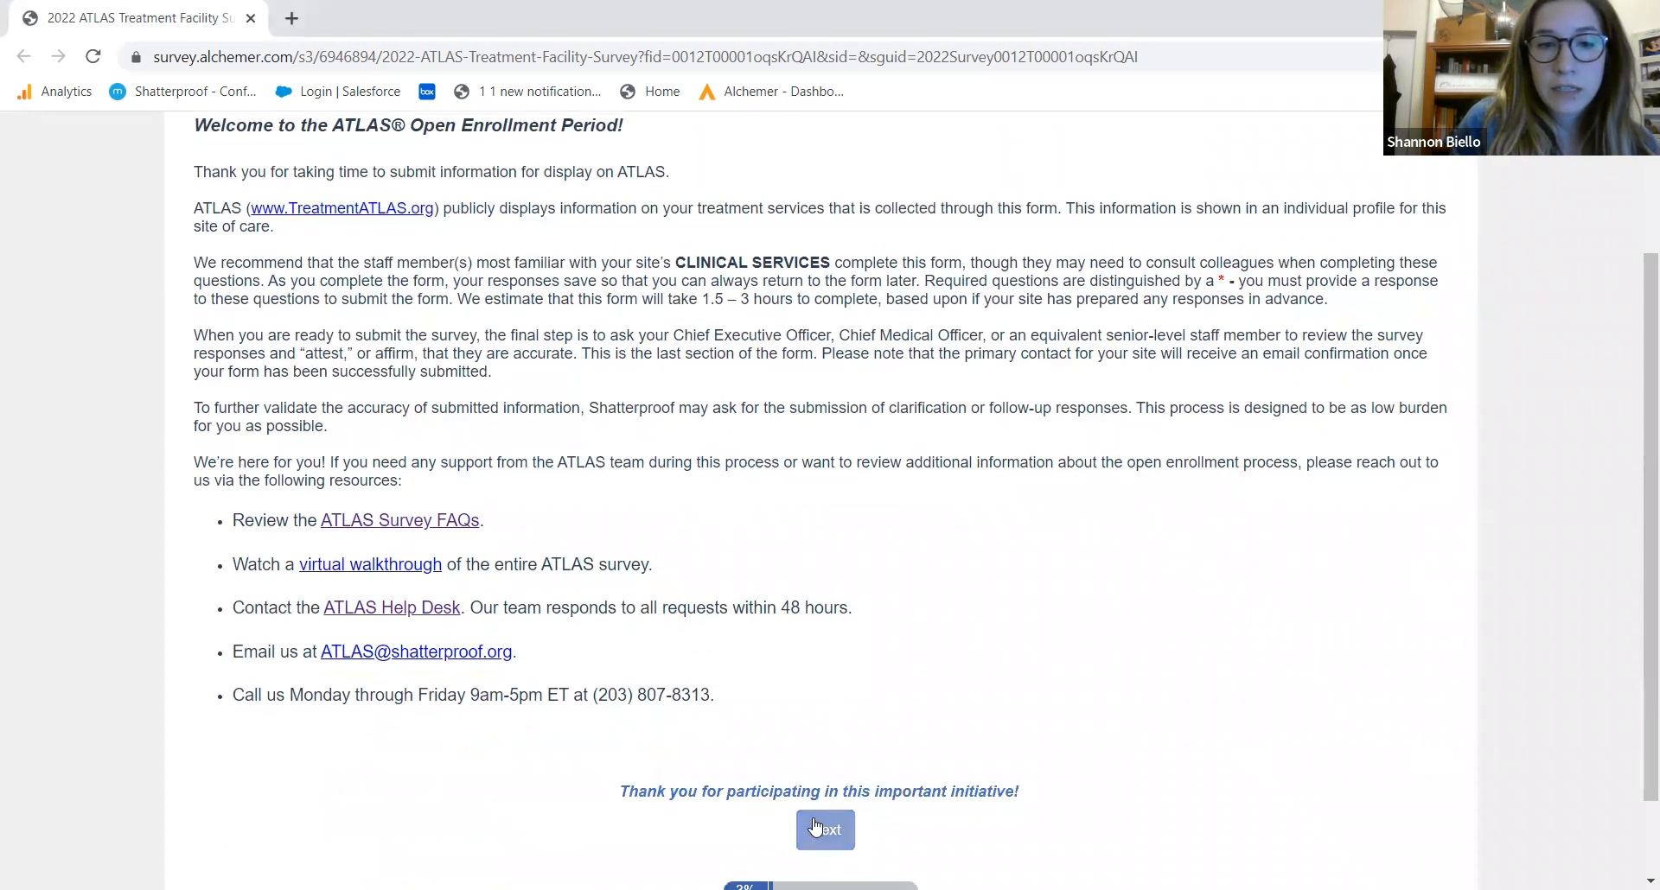
Go past the welcome page and read the 'How to make your submission a success' tips
left_click(834, 852)
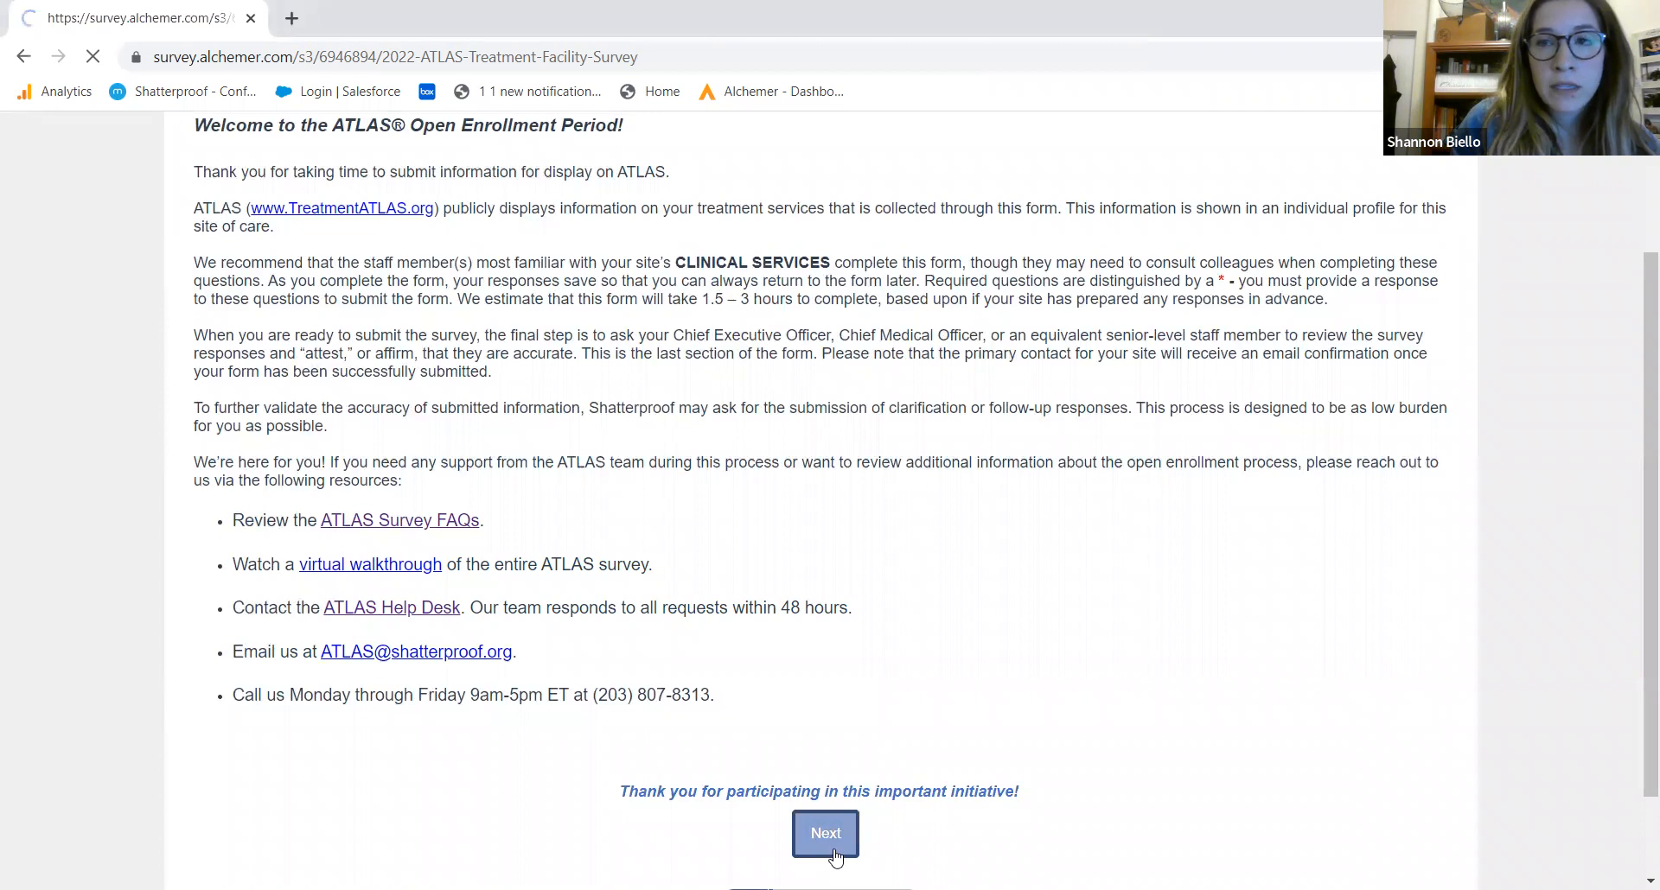
left_click_drag(1636, 492, 1631, 615)
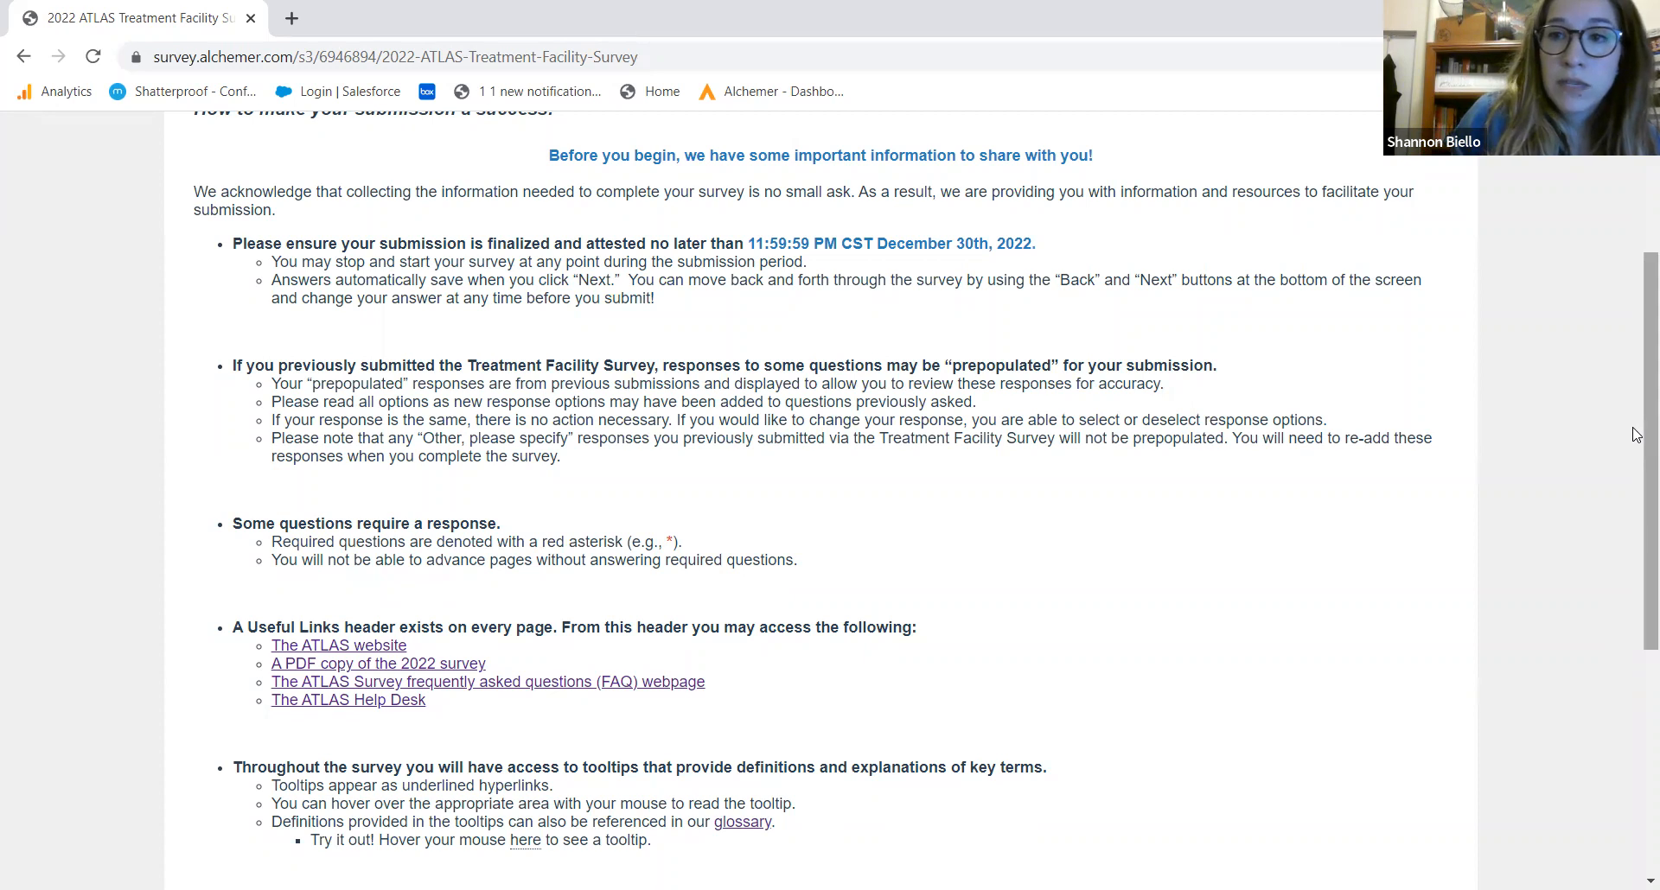
left_click_drag(1636, 432, 1637, 484)
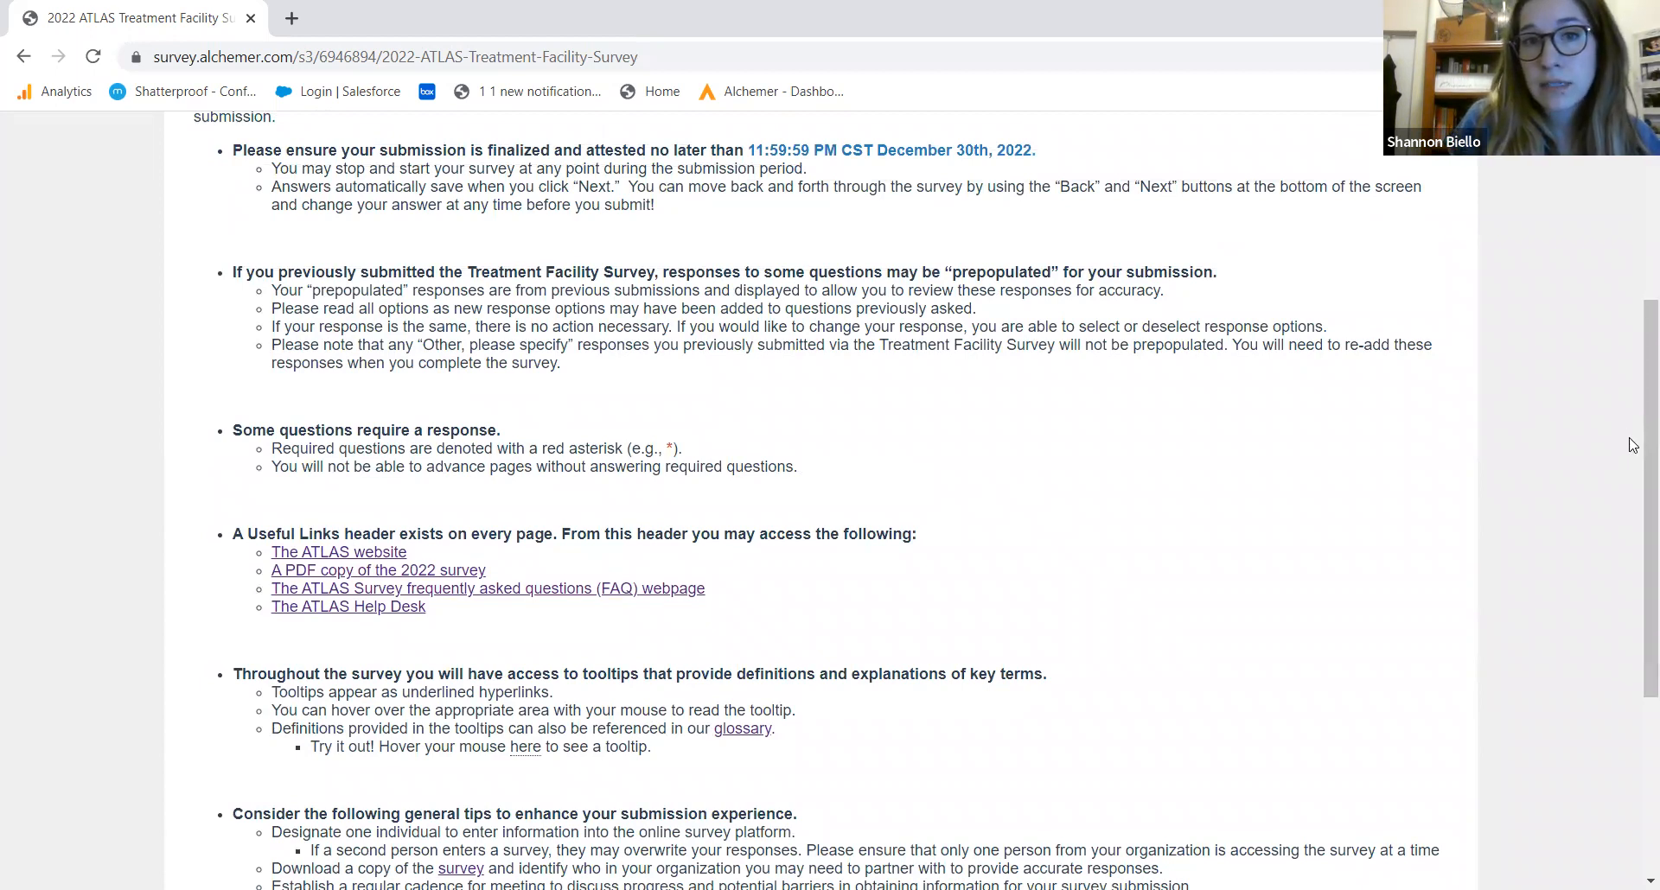
left_click_drag(1633, 434, 1602, 590)
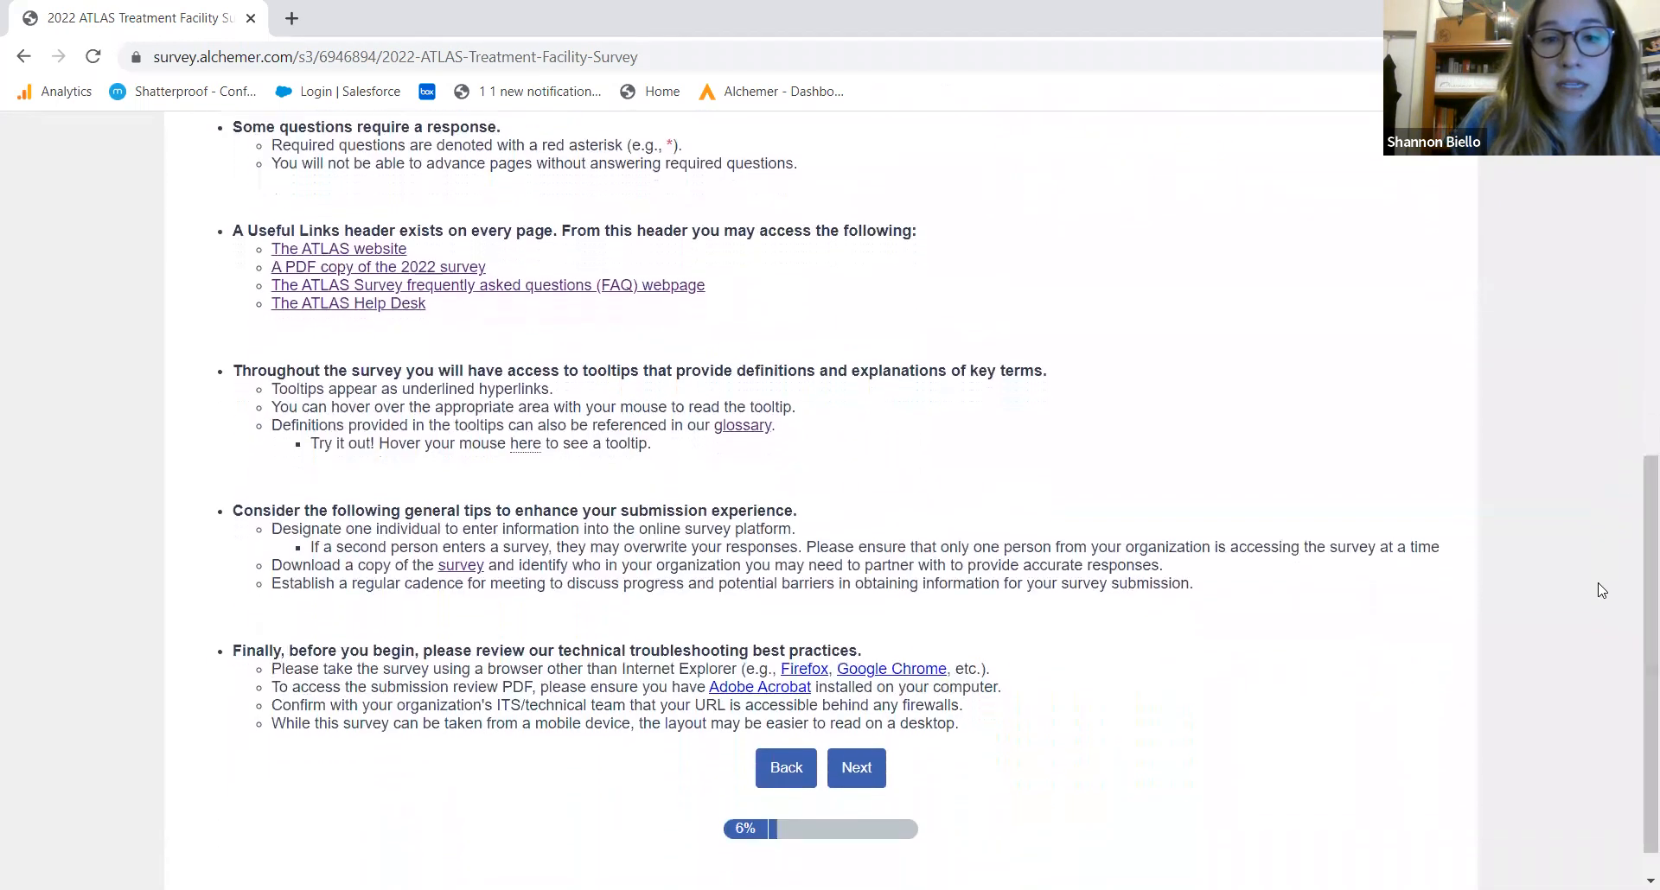
Advance to Section A and scroll down to its contact fields
left_click(869, 775)
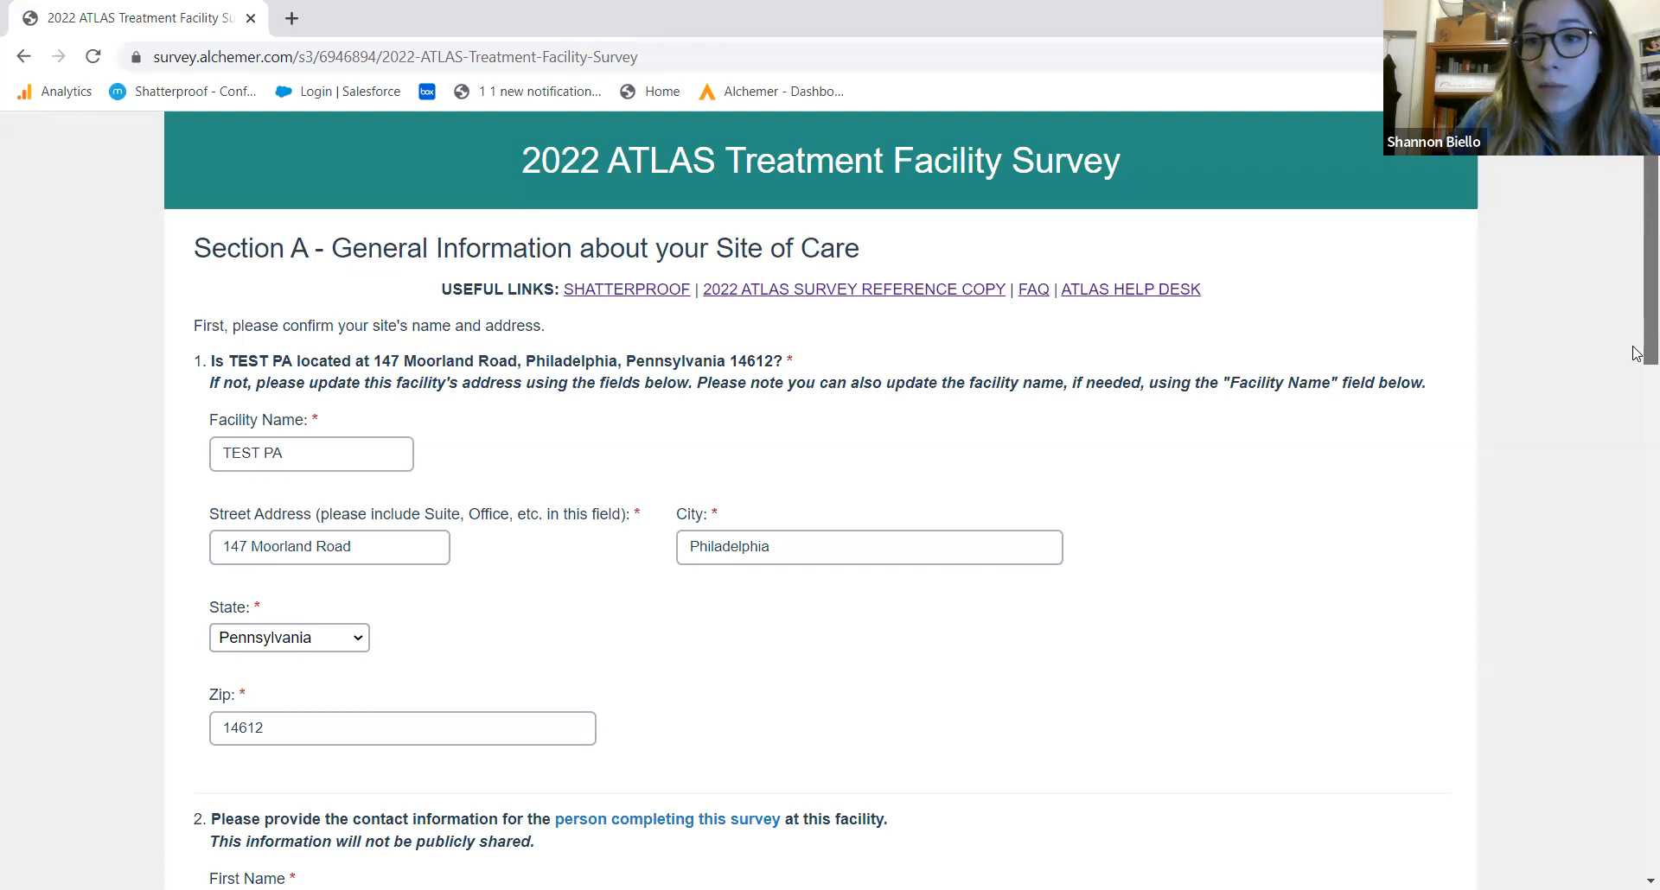
scroll(1636, 354, "down", 1)
left_click_drag(1637, 359, 1636, 393)
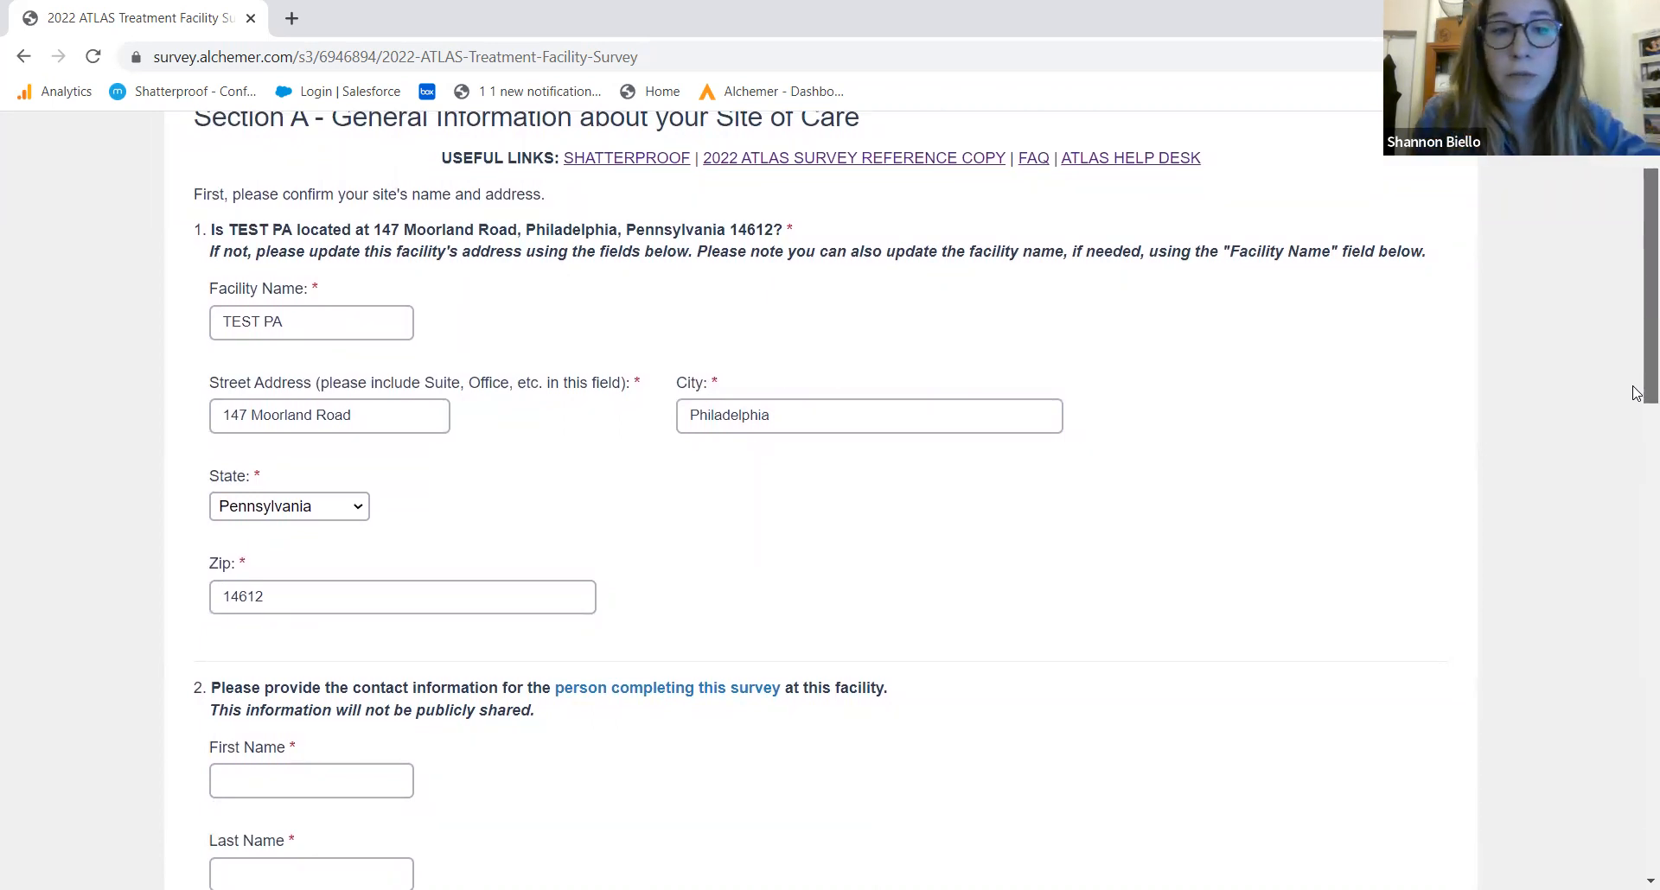
left_click_drag(1636, 393, 1596, 541)
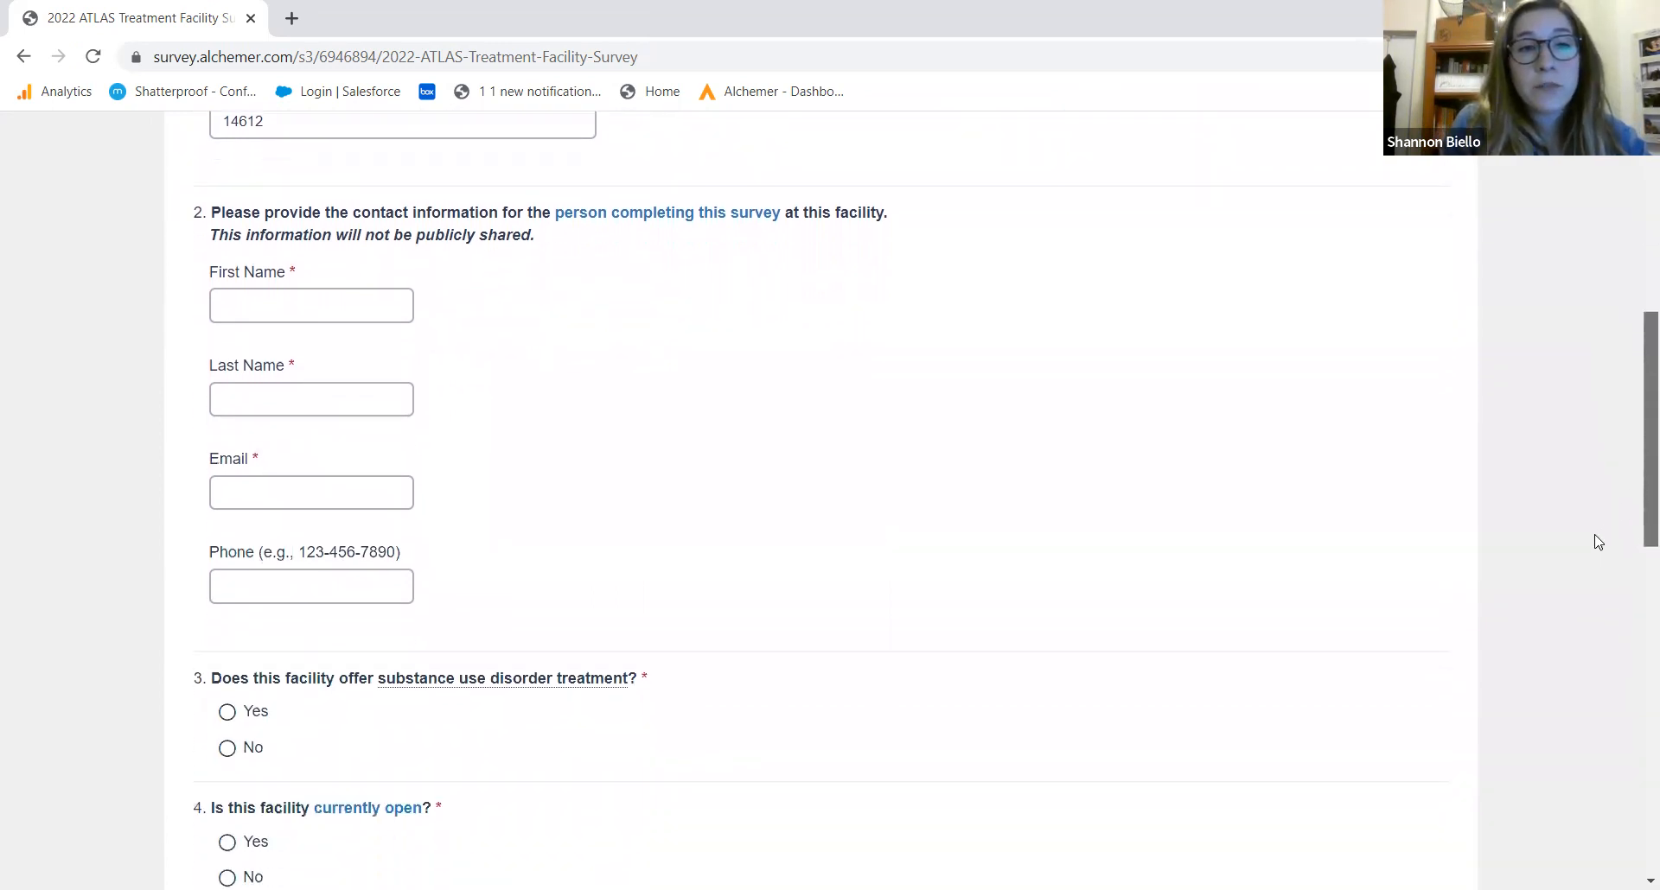
Enter the survey taker's first name, last name and e-mail address in question 2
left_click(308, 287)
type("John")
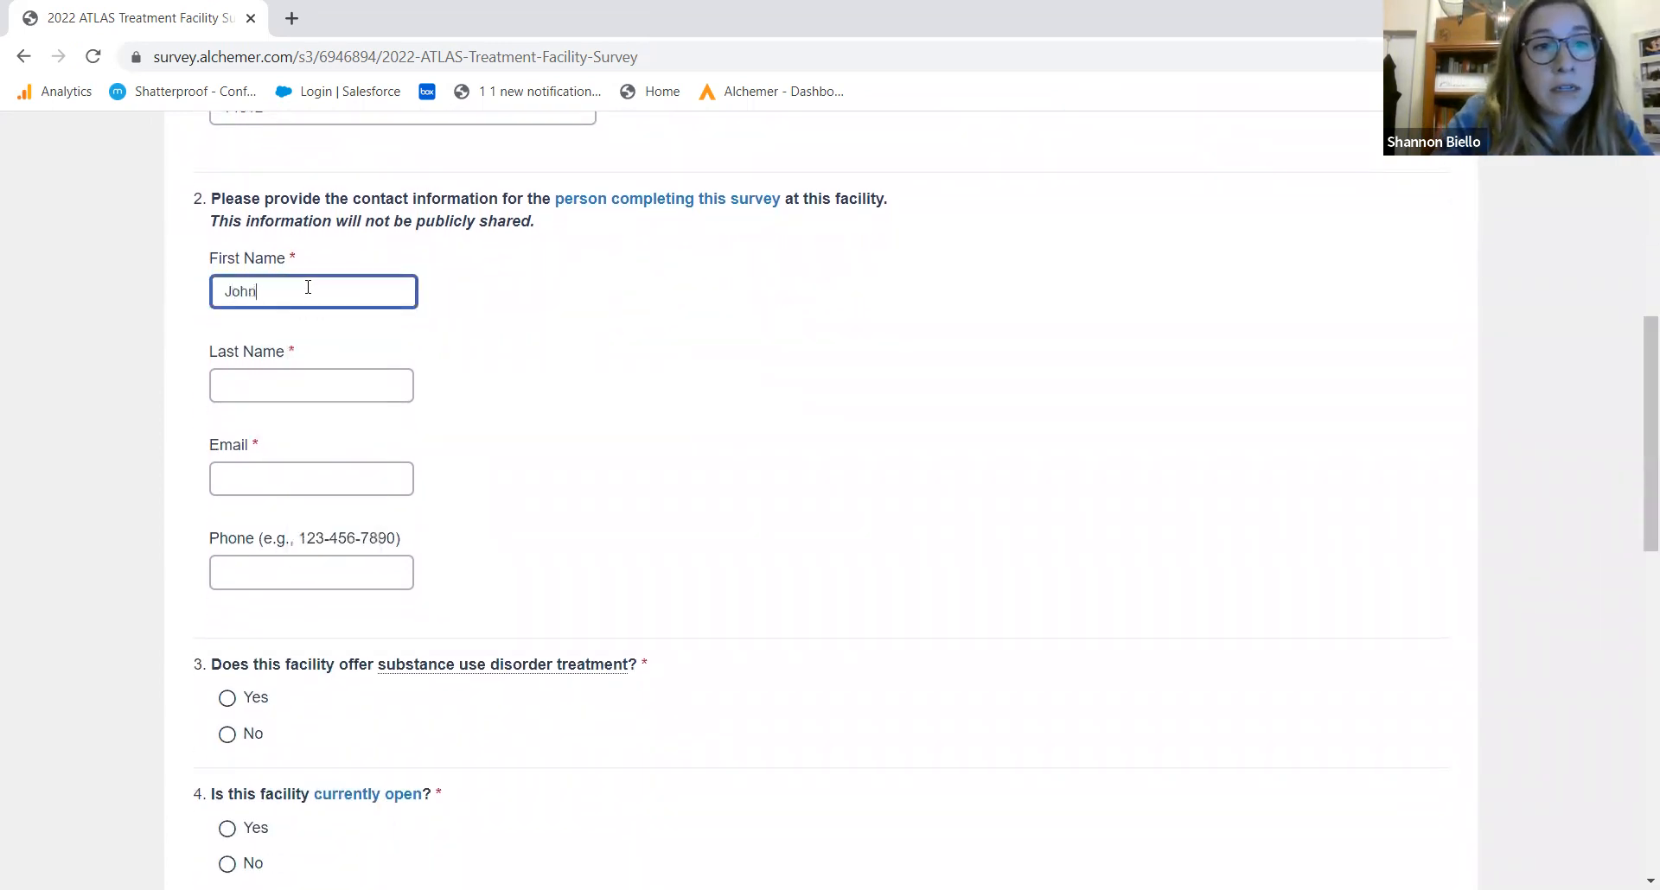
key("Tab")
type("T")
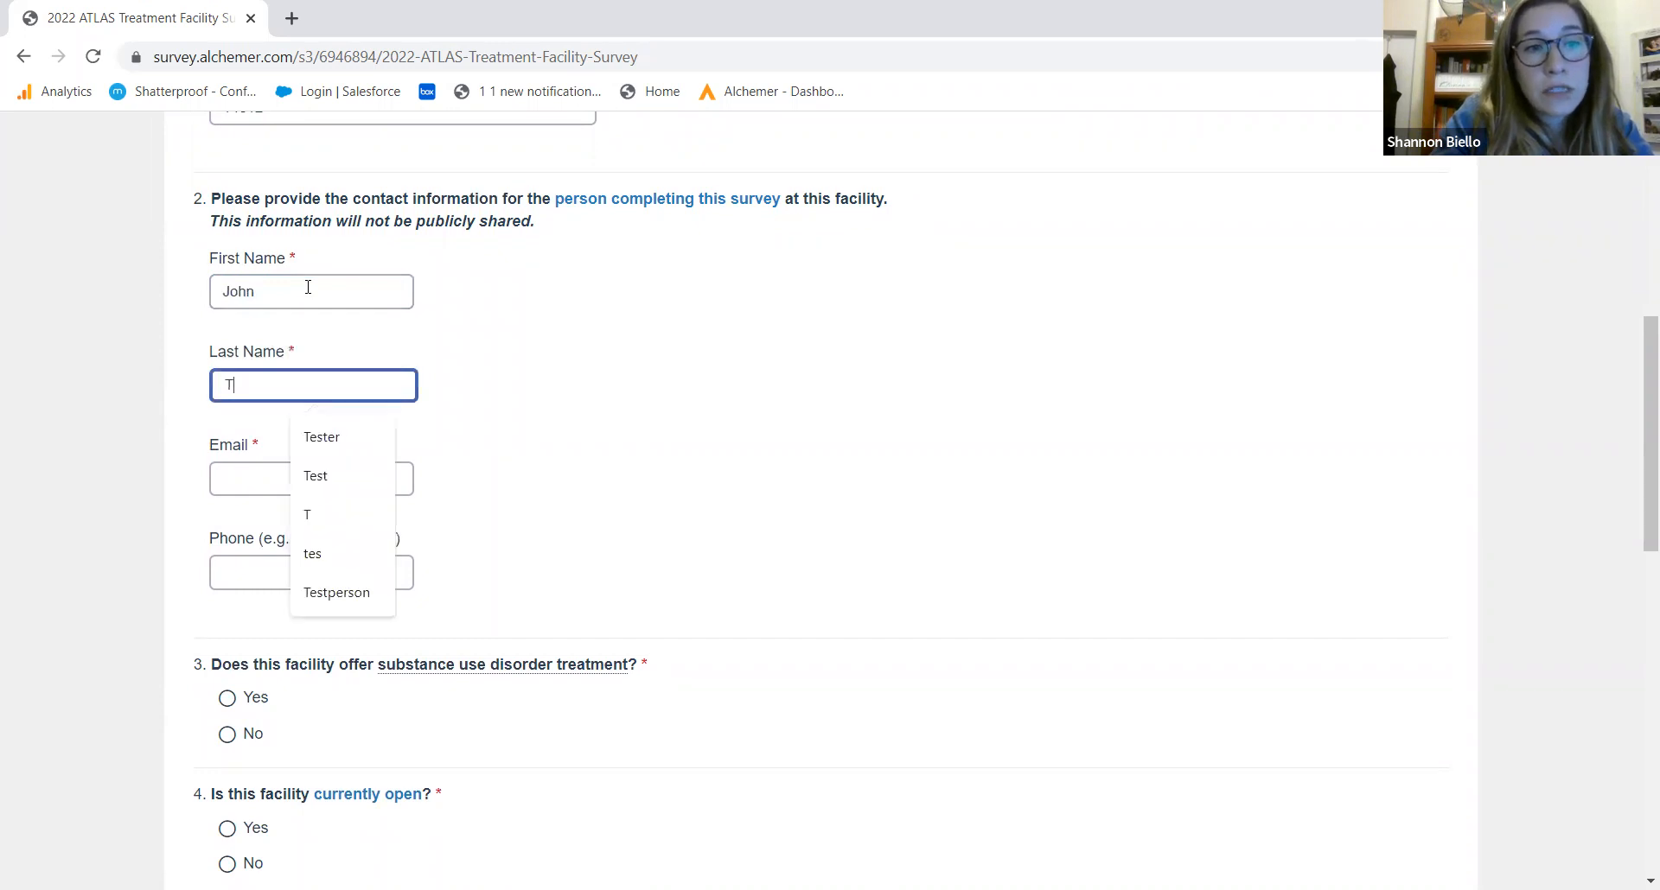
type("ester")
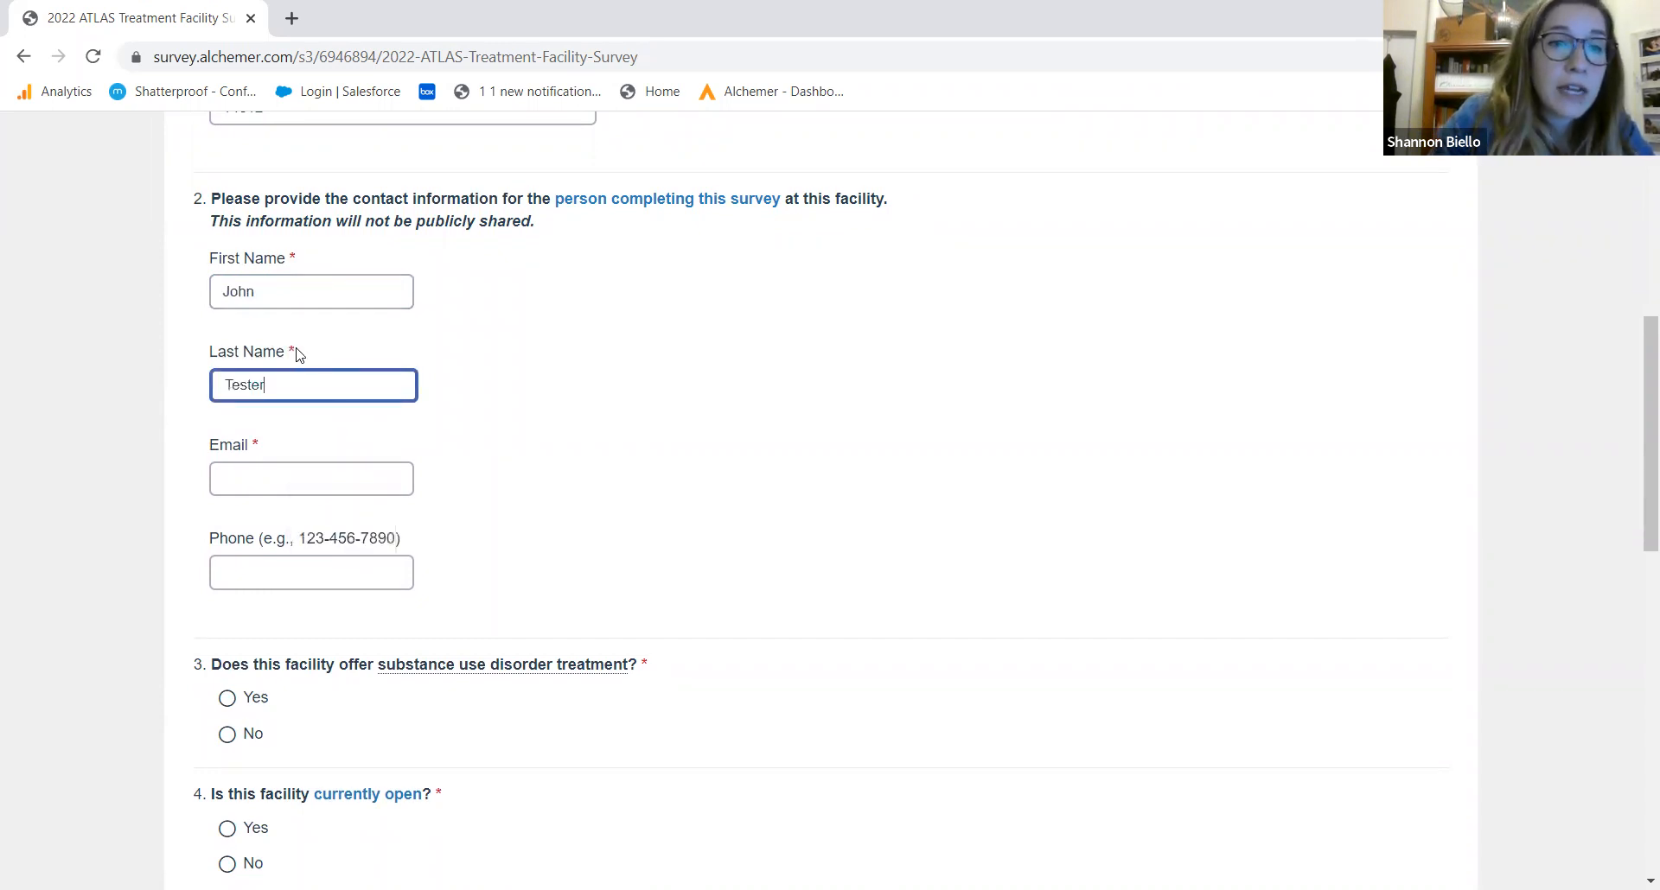
left_click(275, 474)
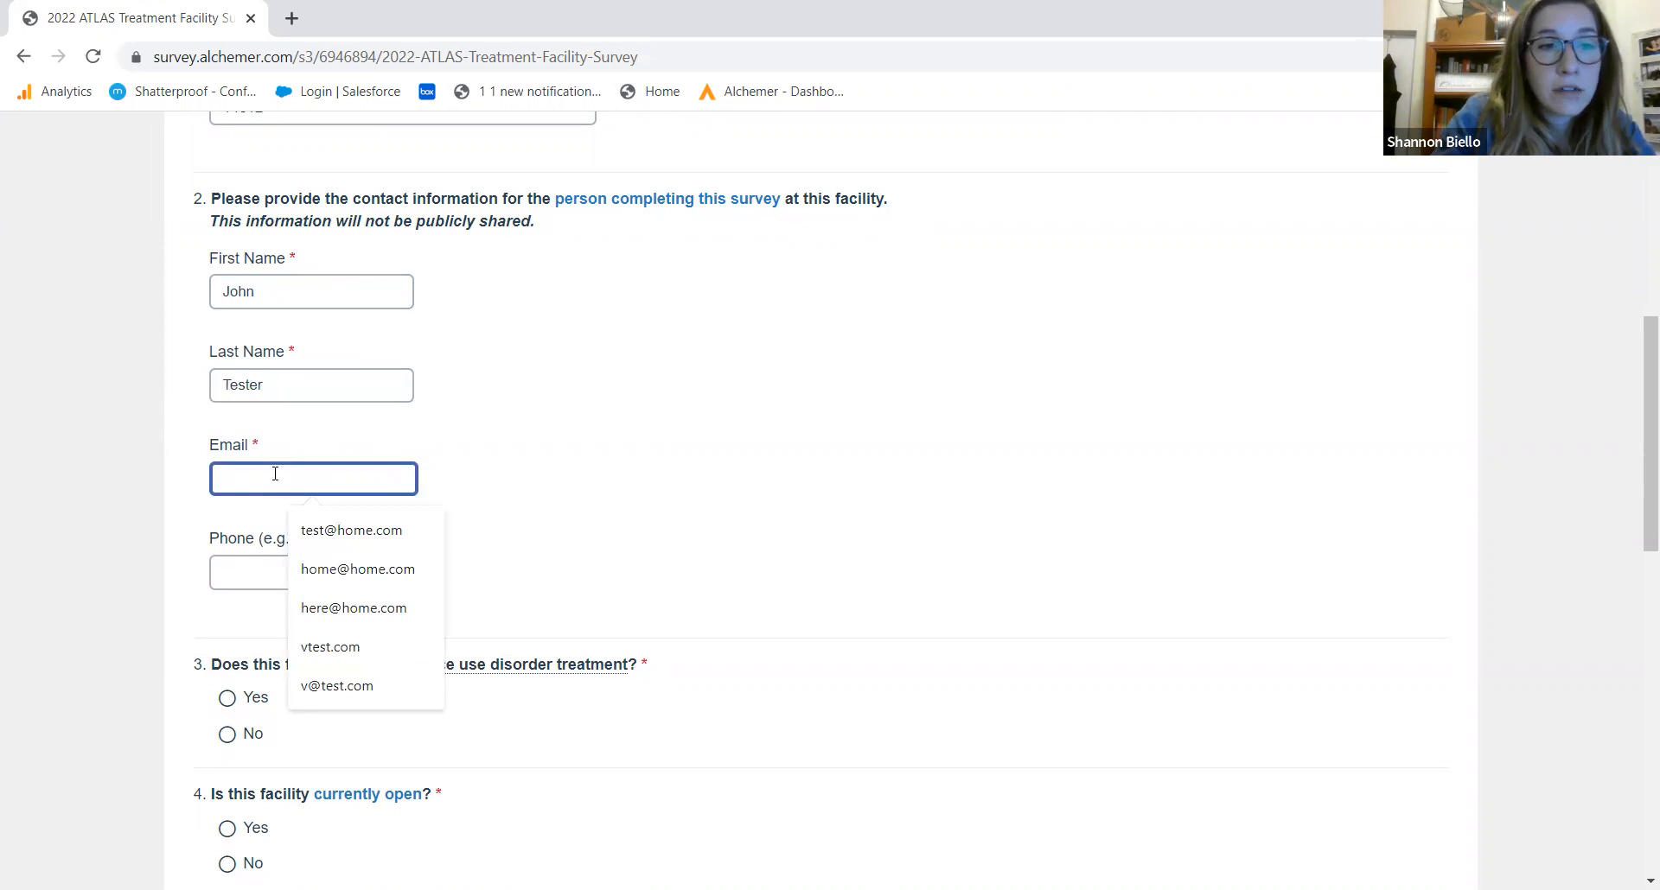
type("John@")
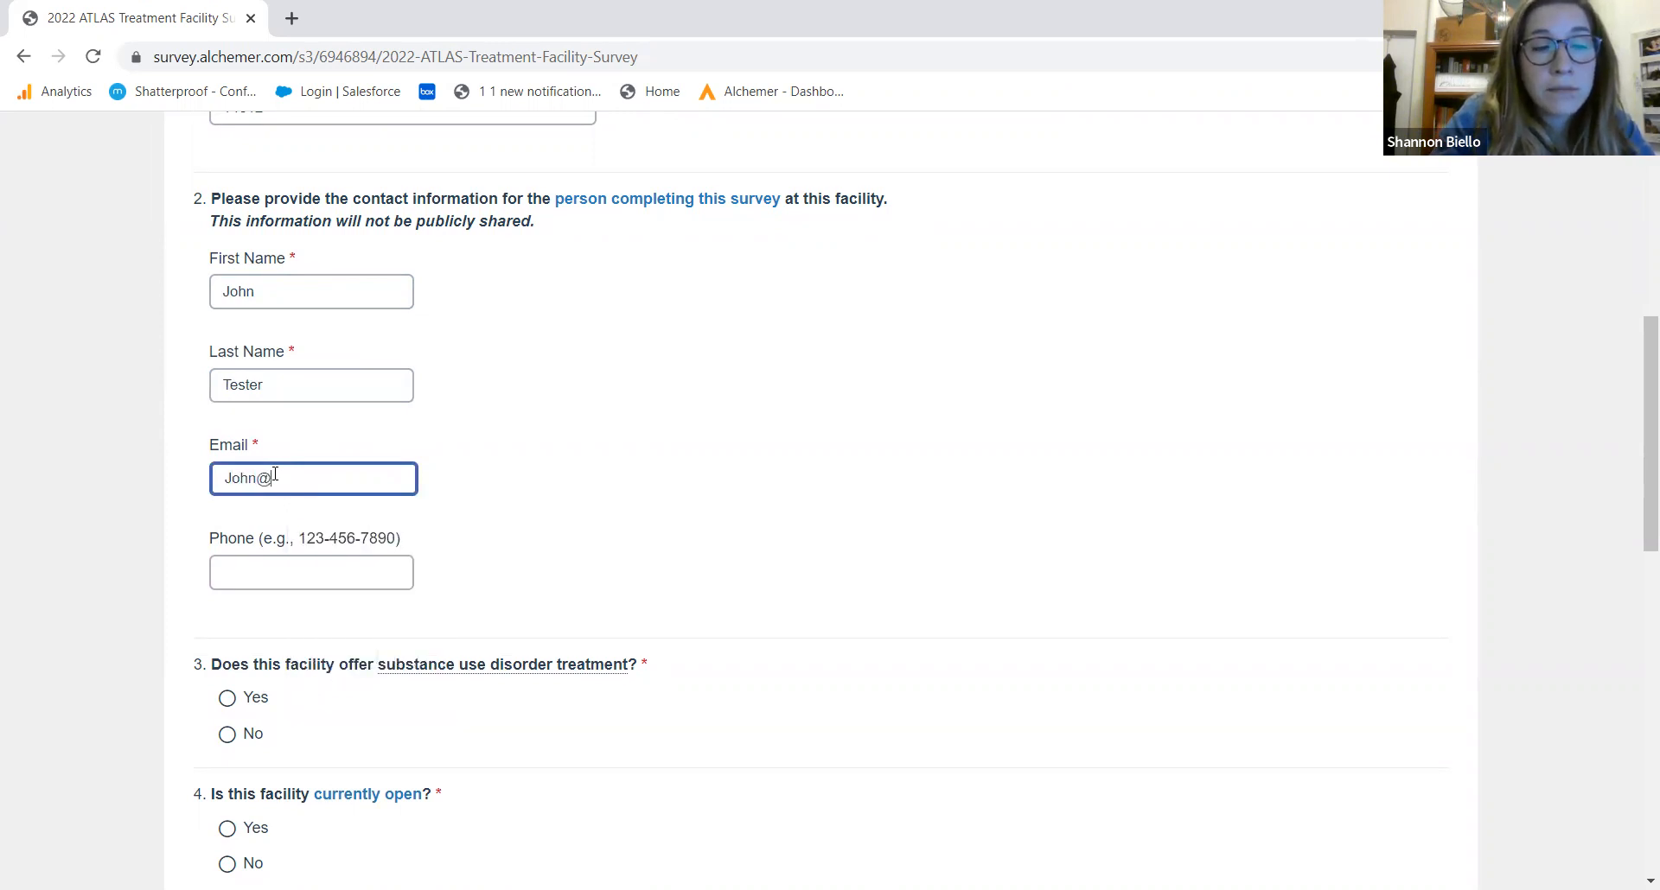
type("email.com")
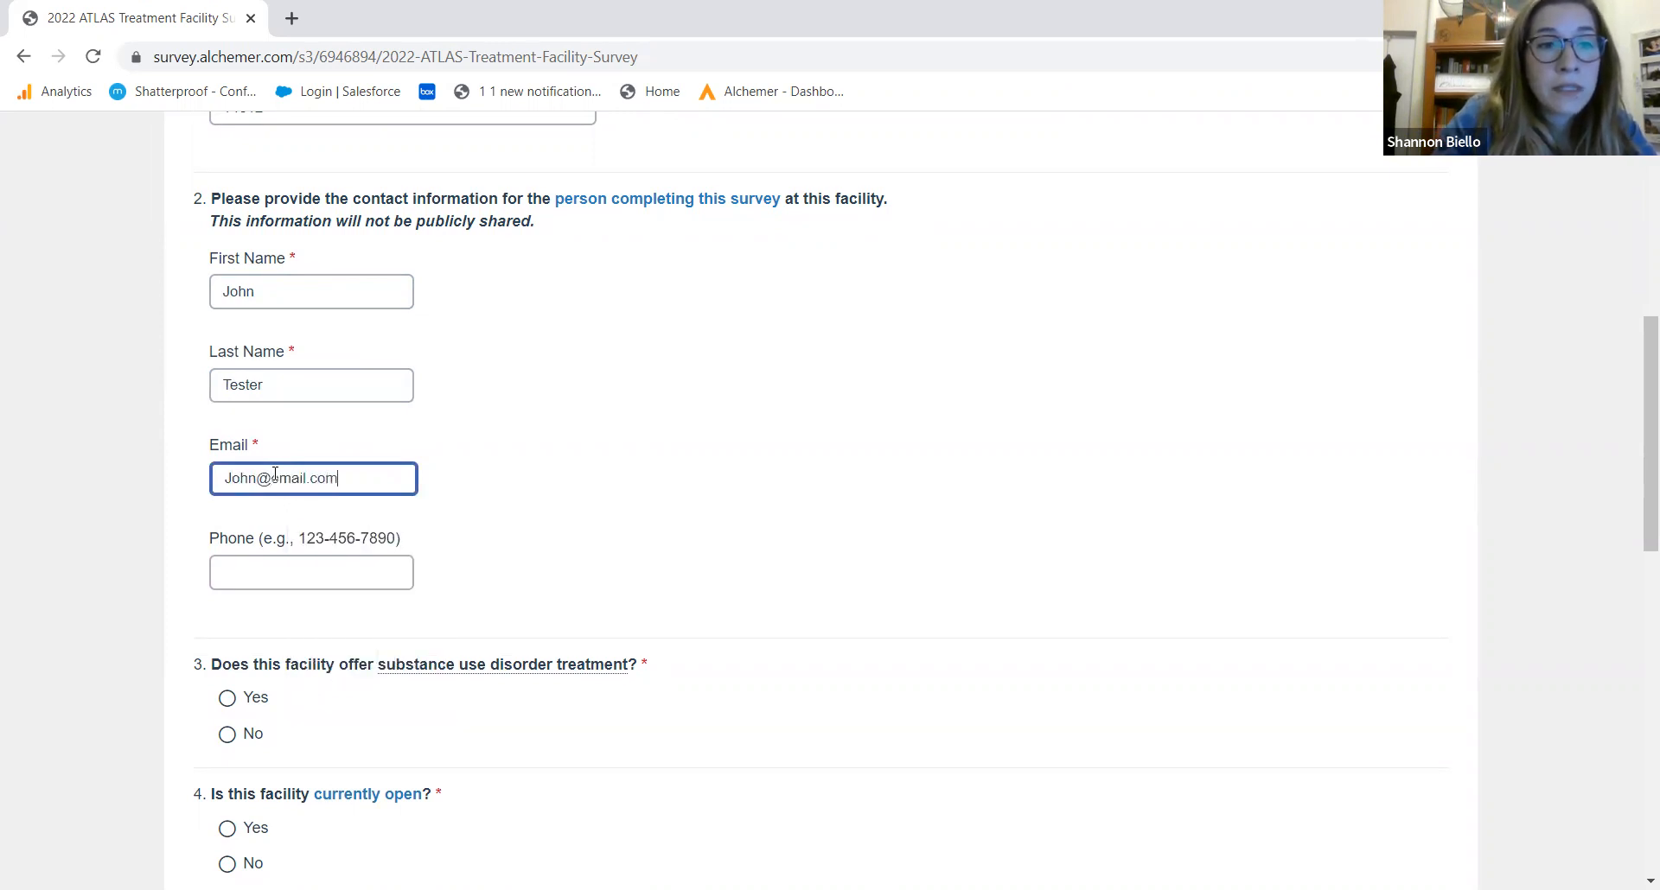
left_click_drag(1644, 430, 1636, 548)
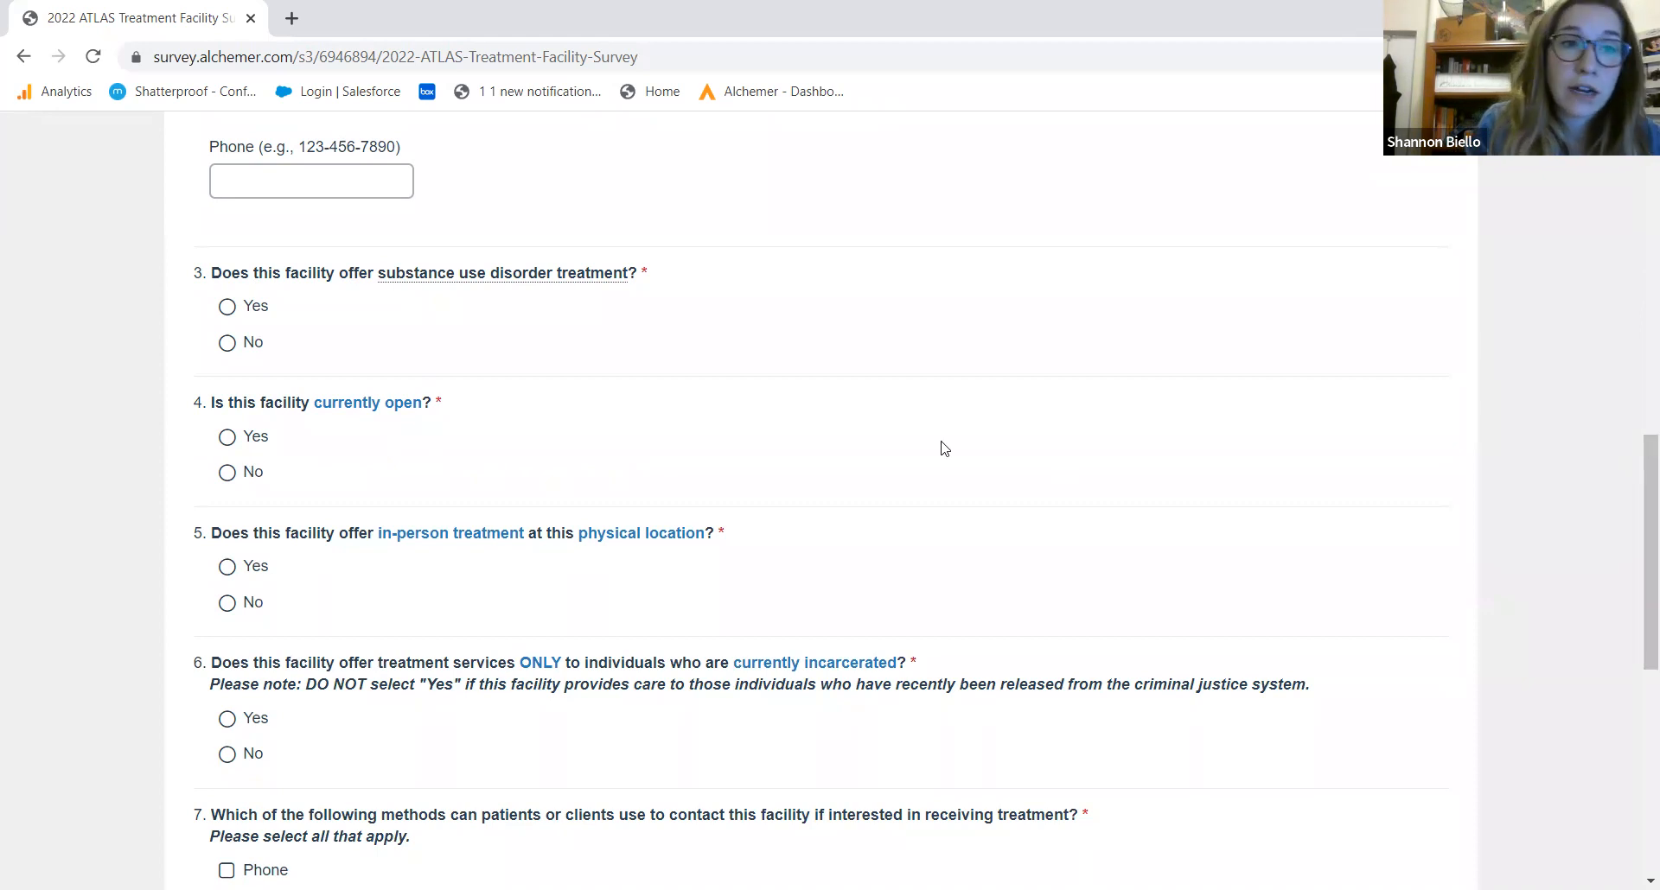
Answer Yes for substance use treatment, facility open and in-person treatment, and No for incarcerated-only services
left_click(231, 309)
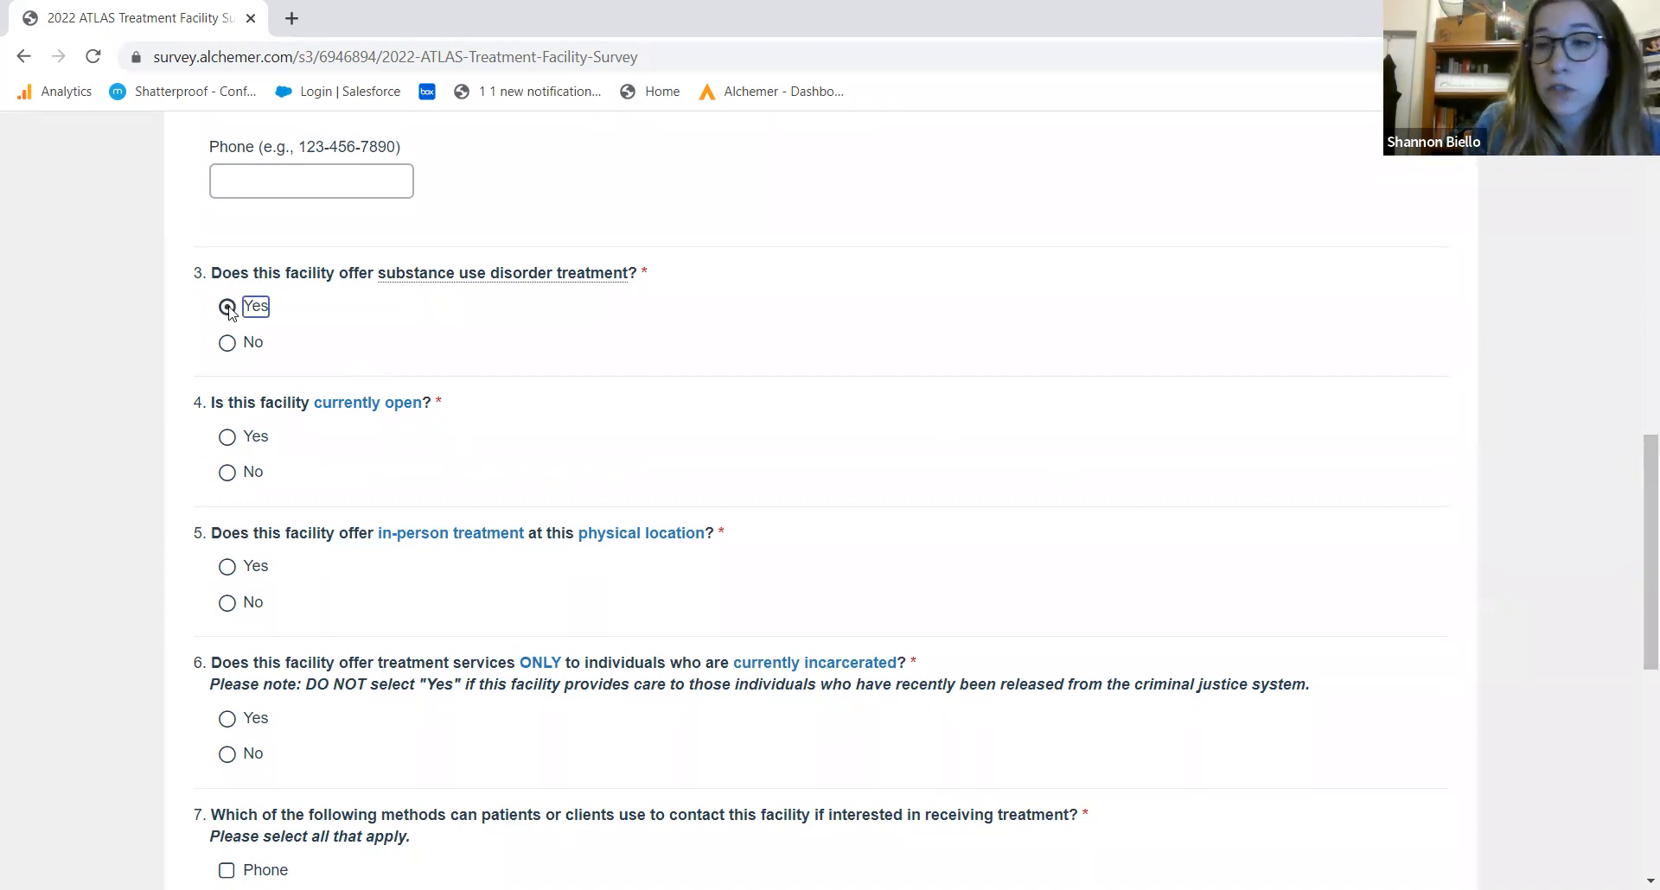
left_click(231, 439)
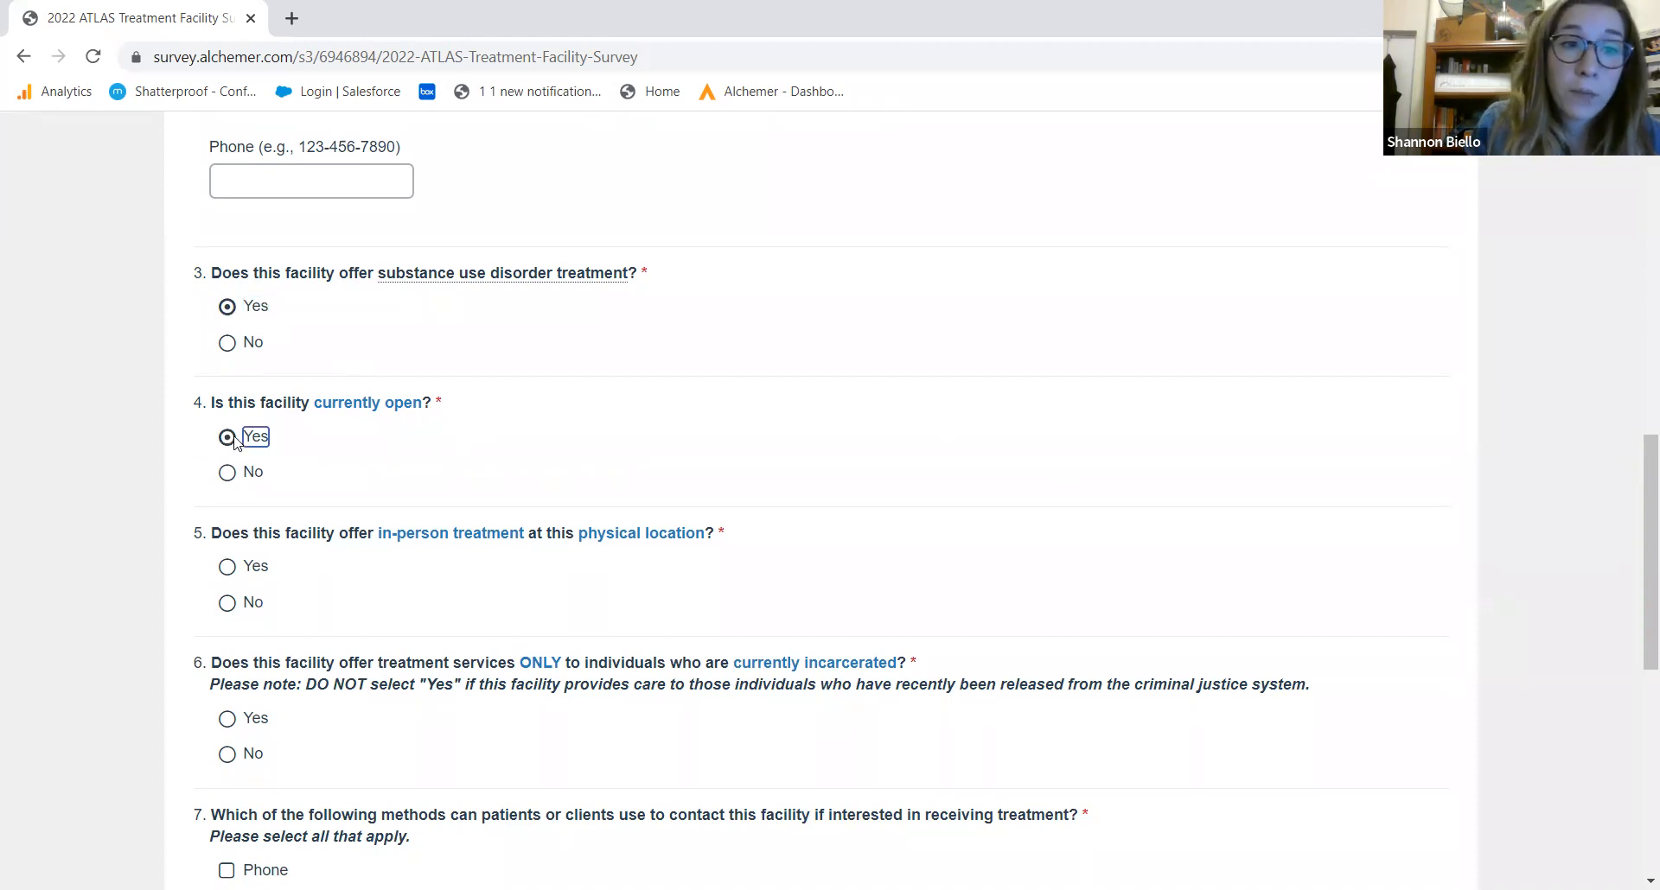
left_click(229, 569)
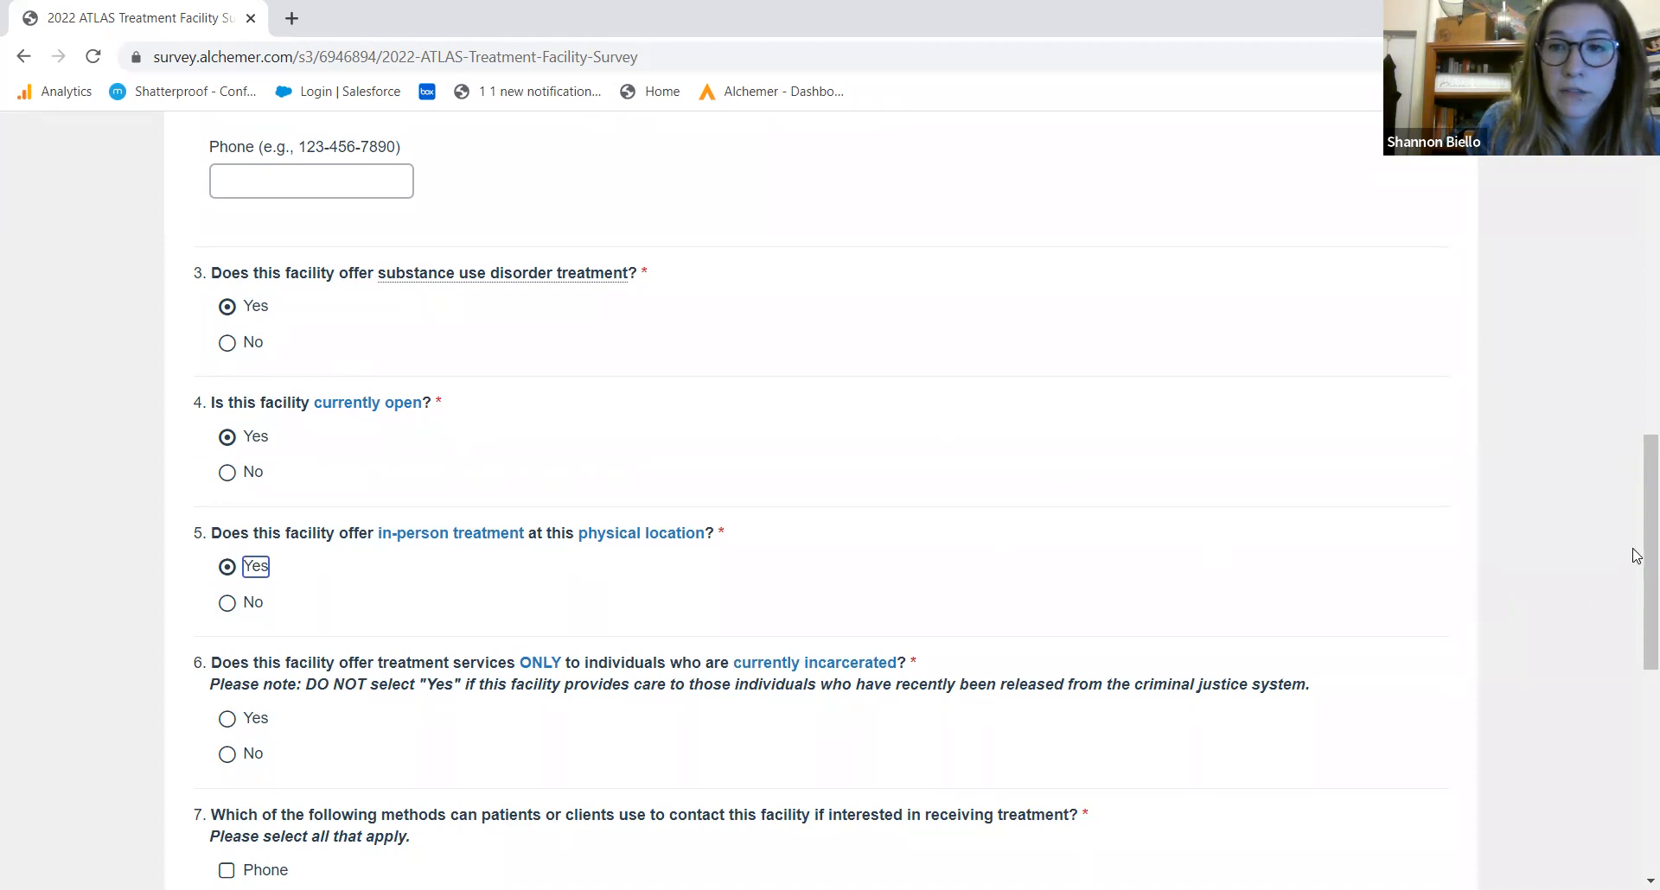
left_click_drag(1634, 522, 1617, 637)
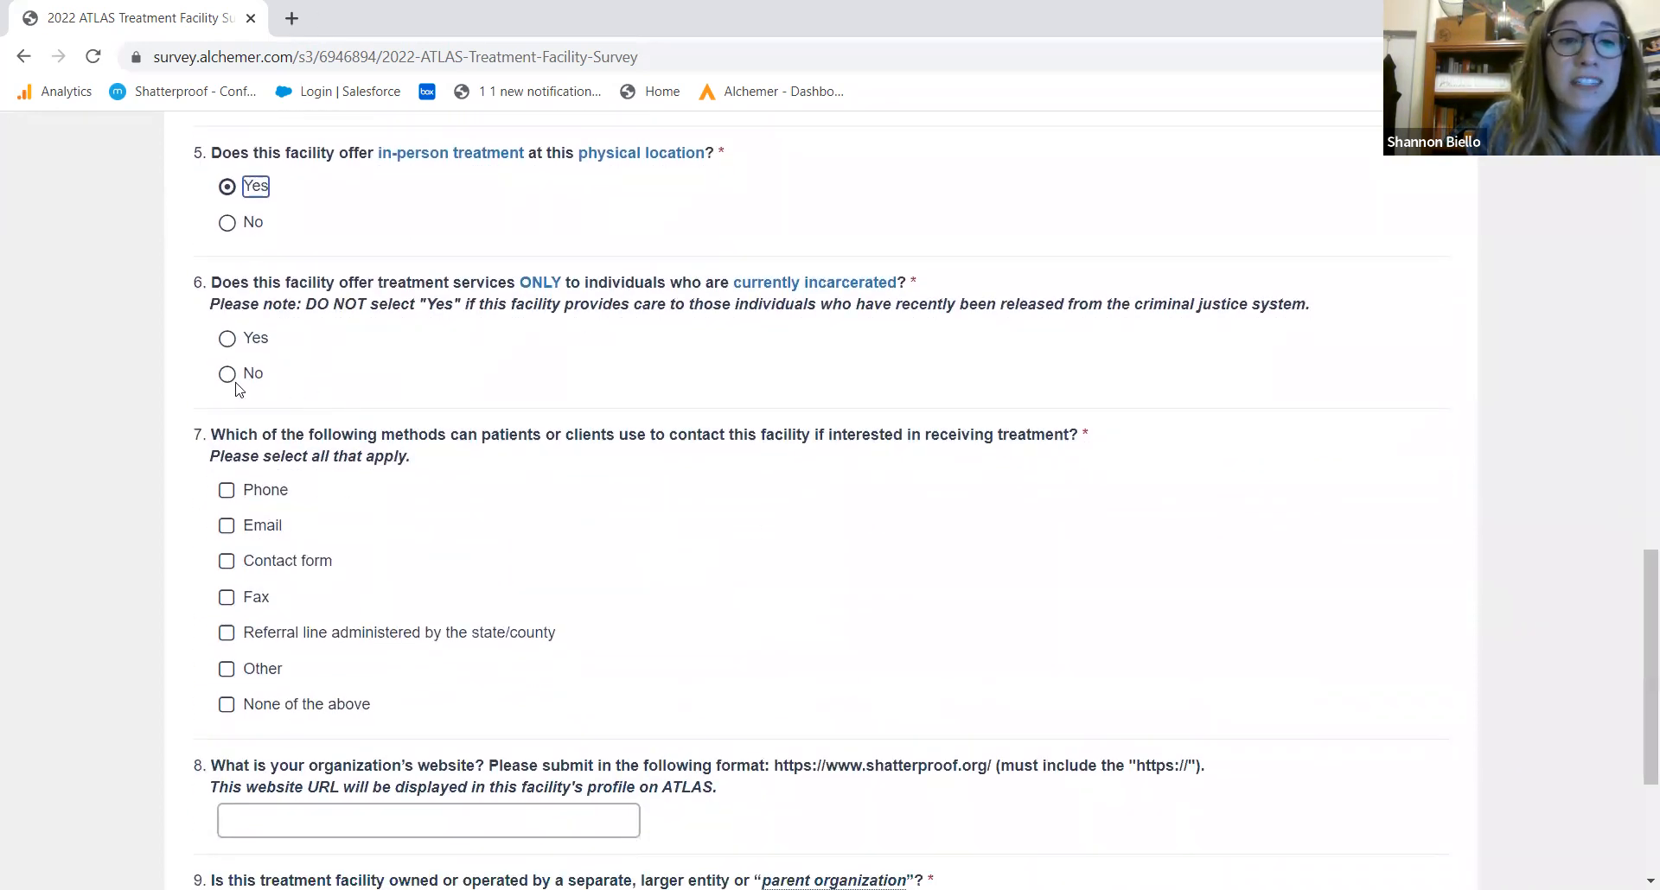
left_click(230, 377)
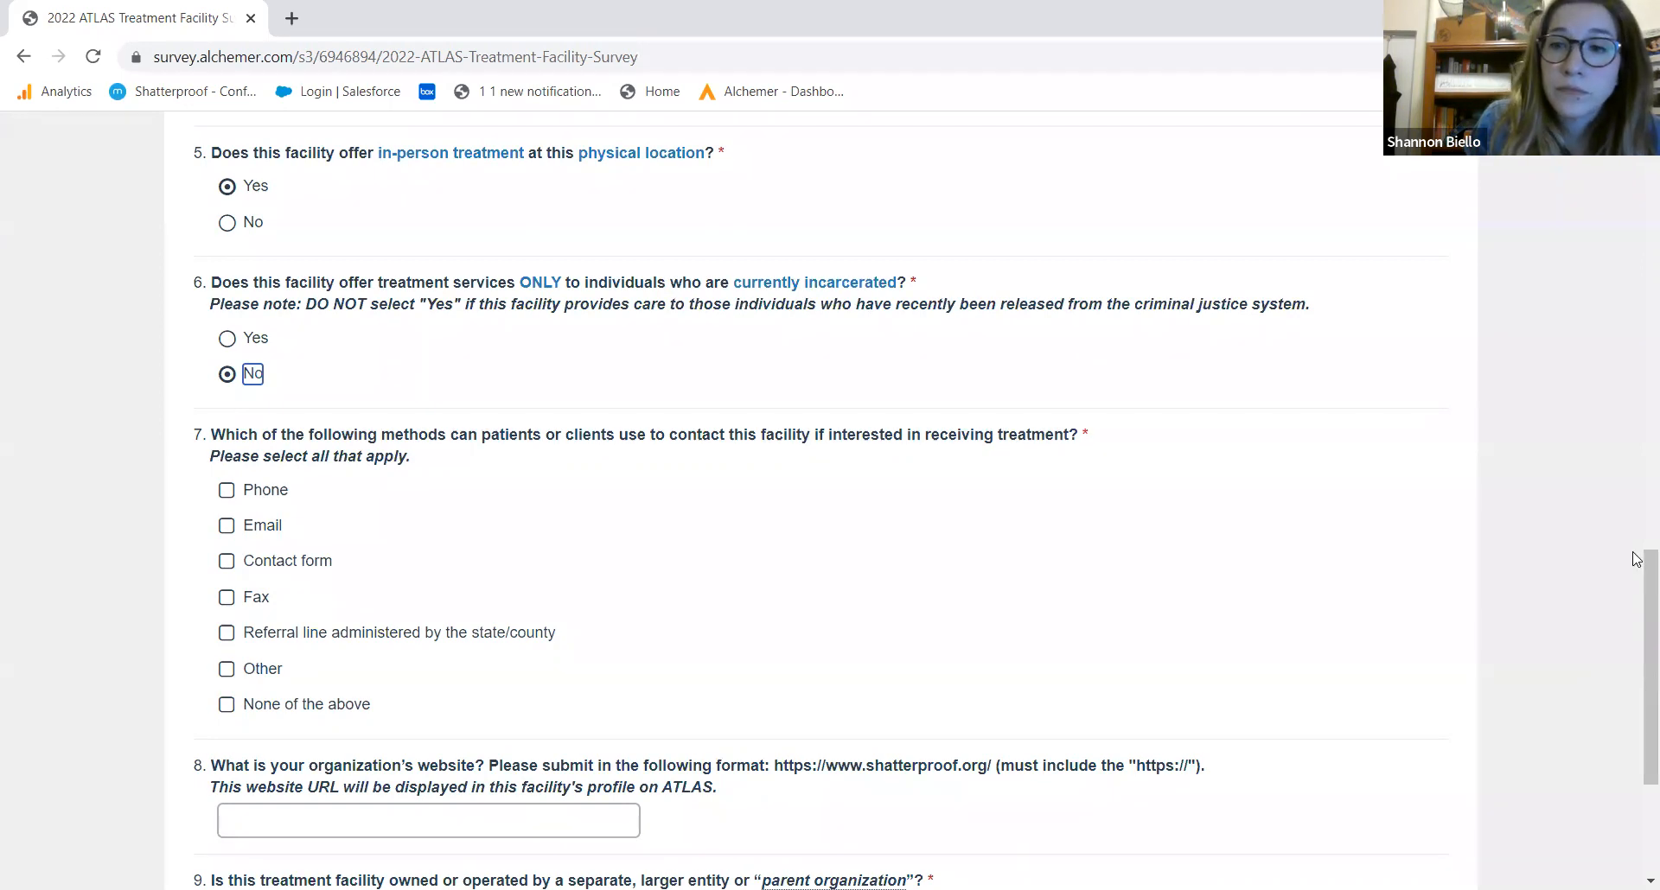
scroll(1637, 560, "down", 2)
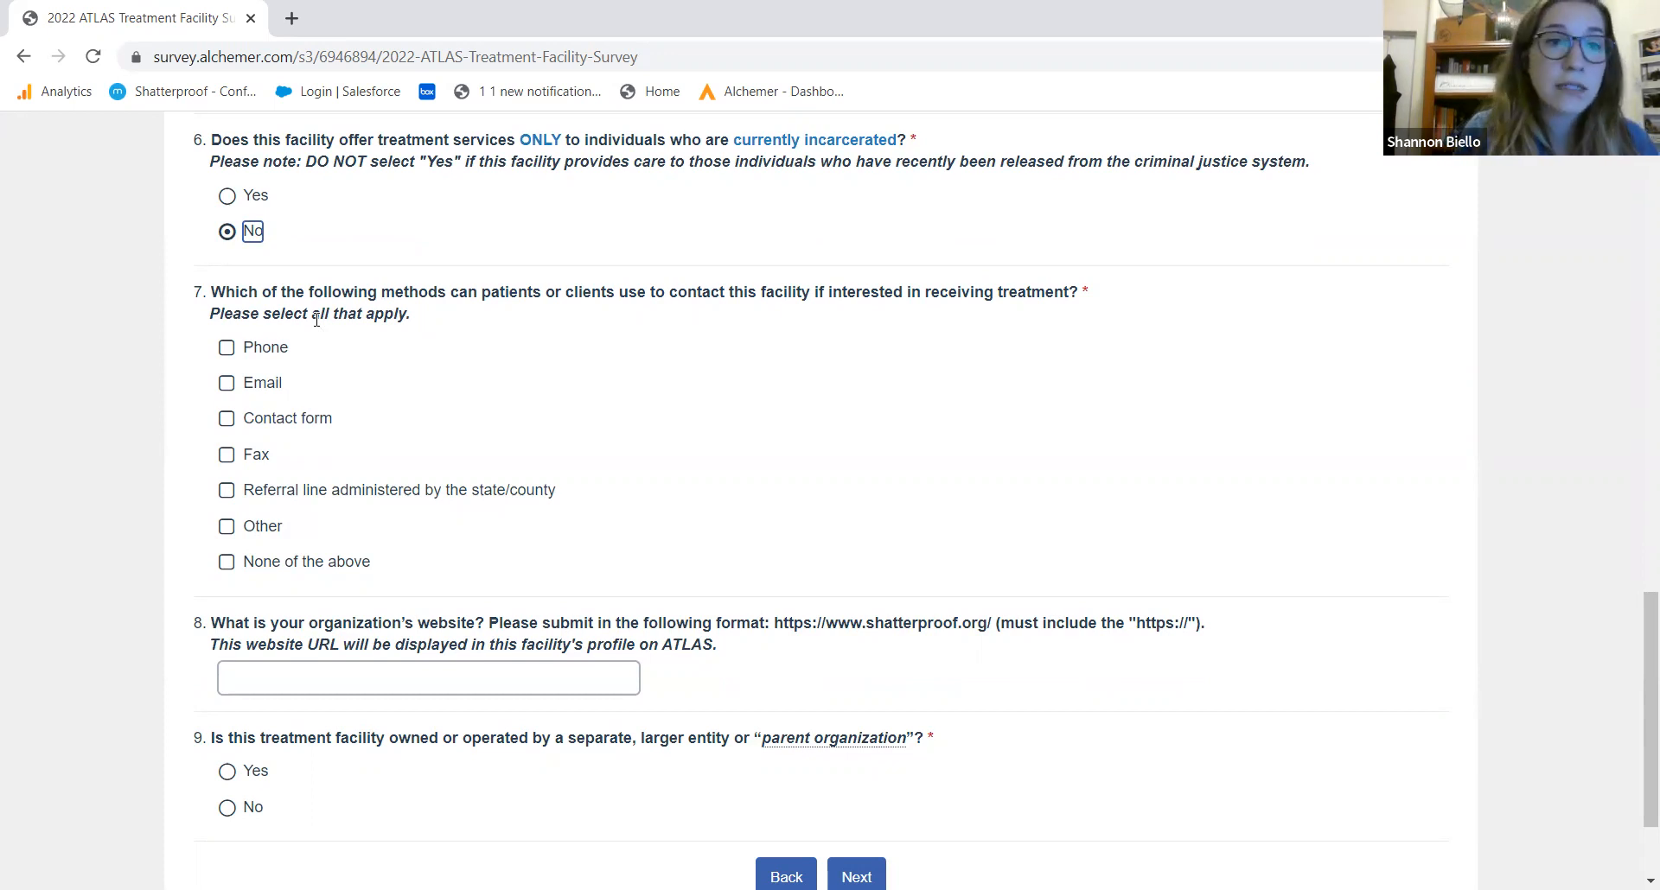
Check Phone, Email and Fax as patient contact methods in question 7
left_click(228, 349)
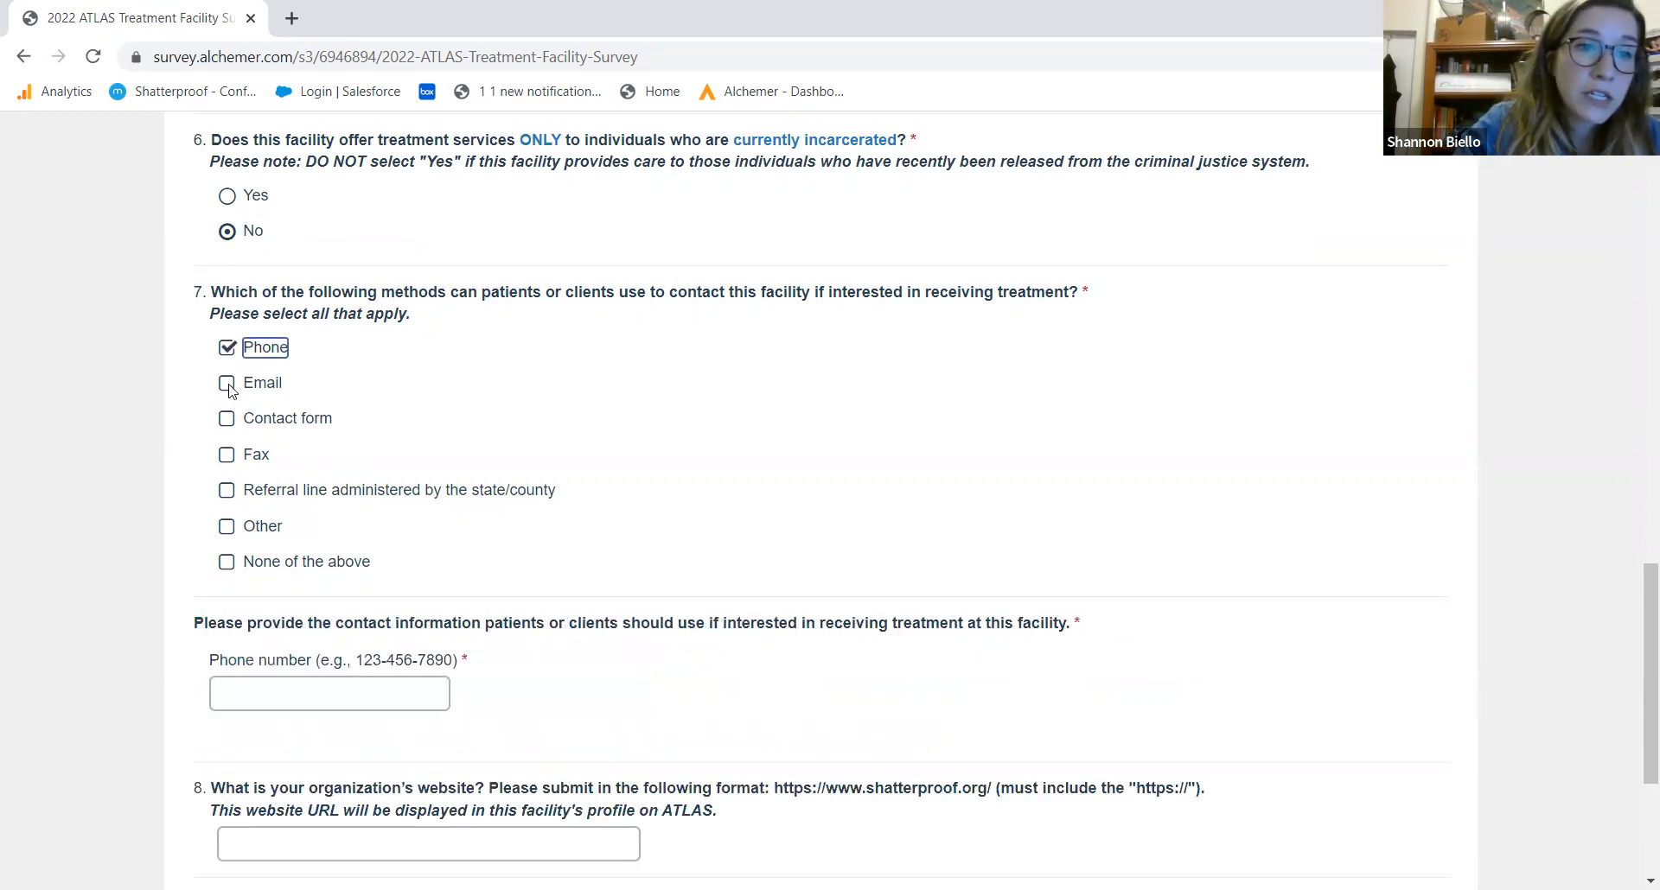
left_click(227, 386)
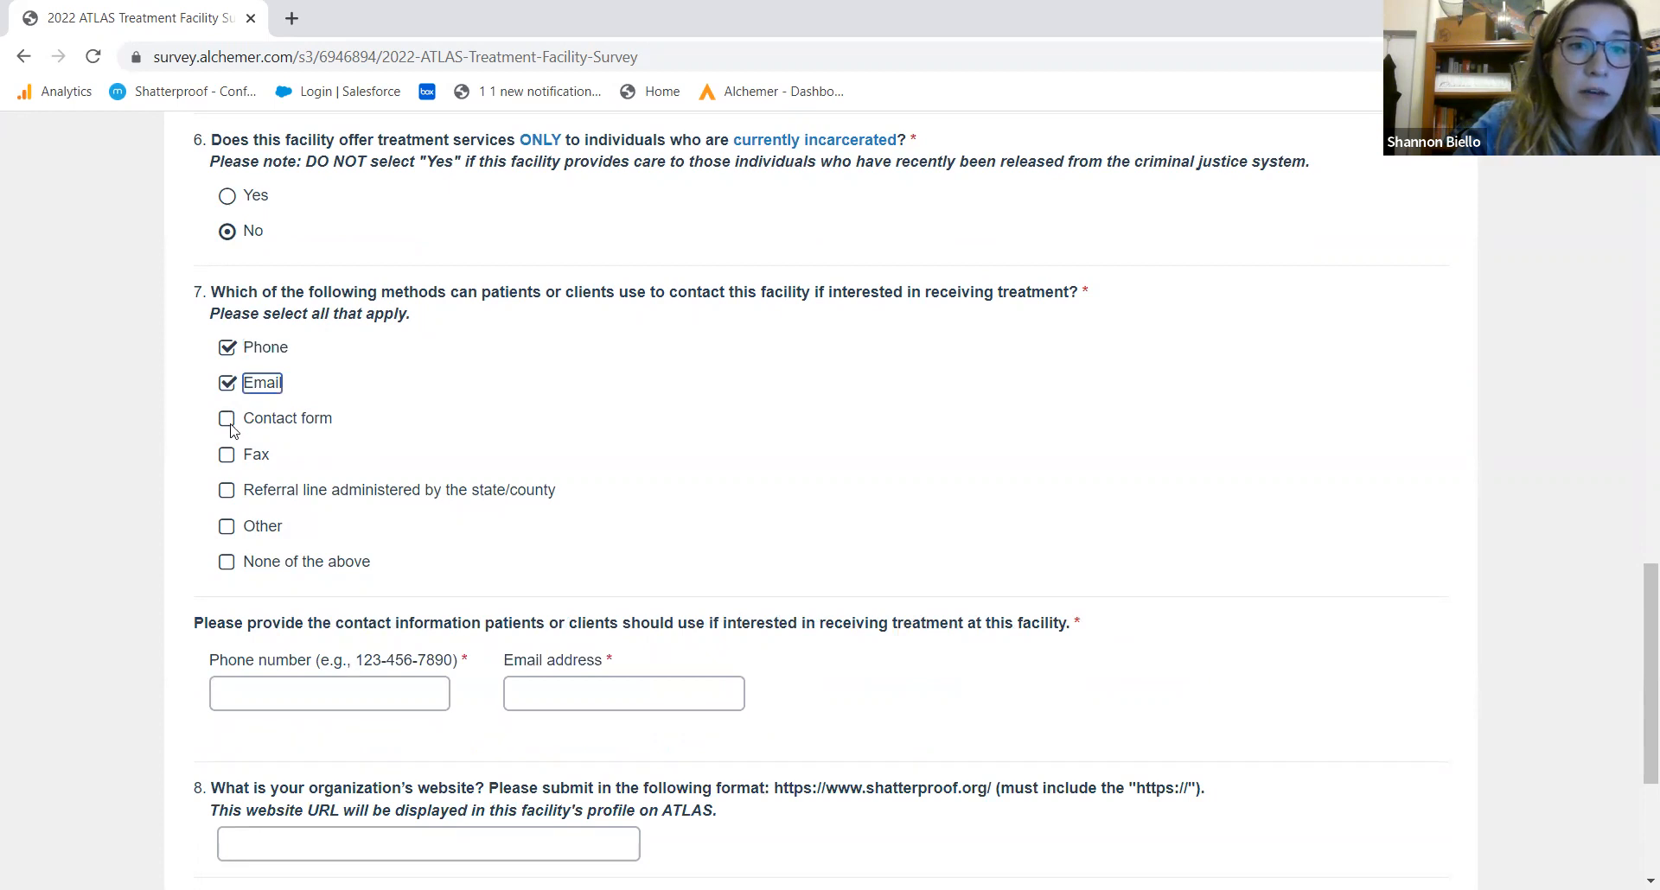
left_click(228, 456)
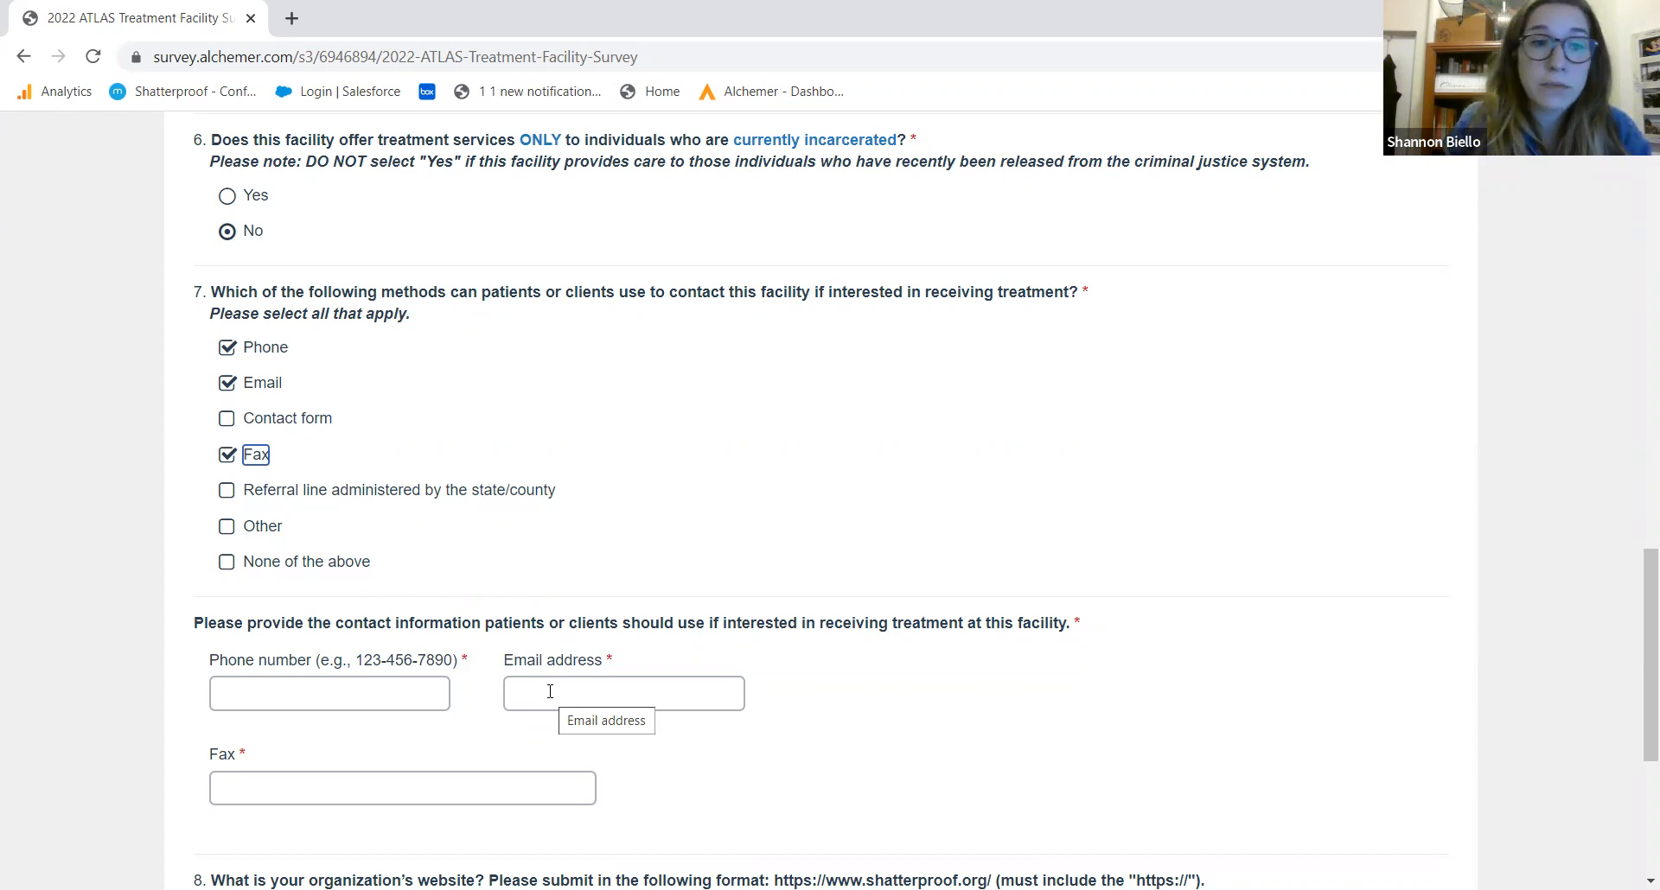
Enter the facility's test phone number, e-mail address and fax number, using autofill for fax
left_click(389, 688)
type("555-555-555")
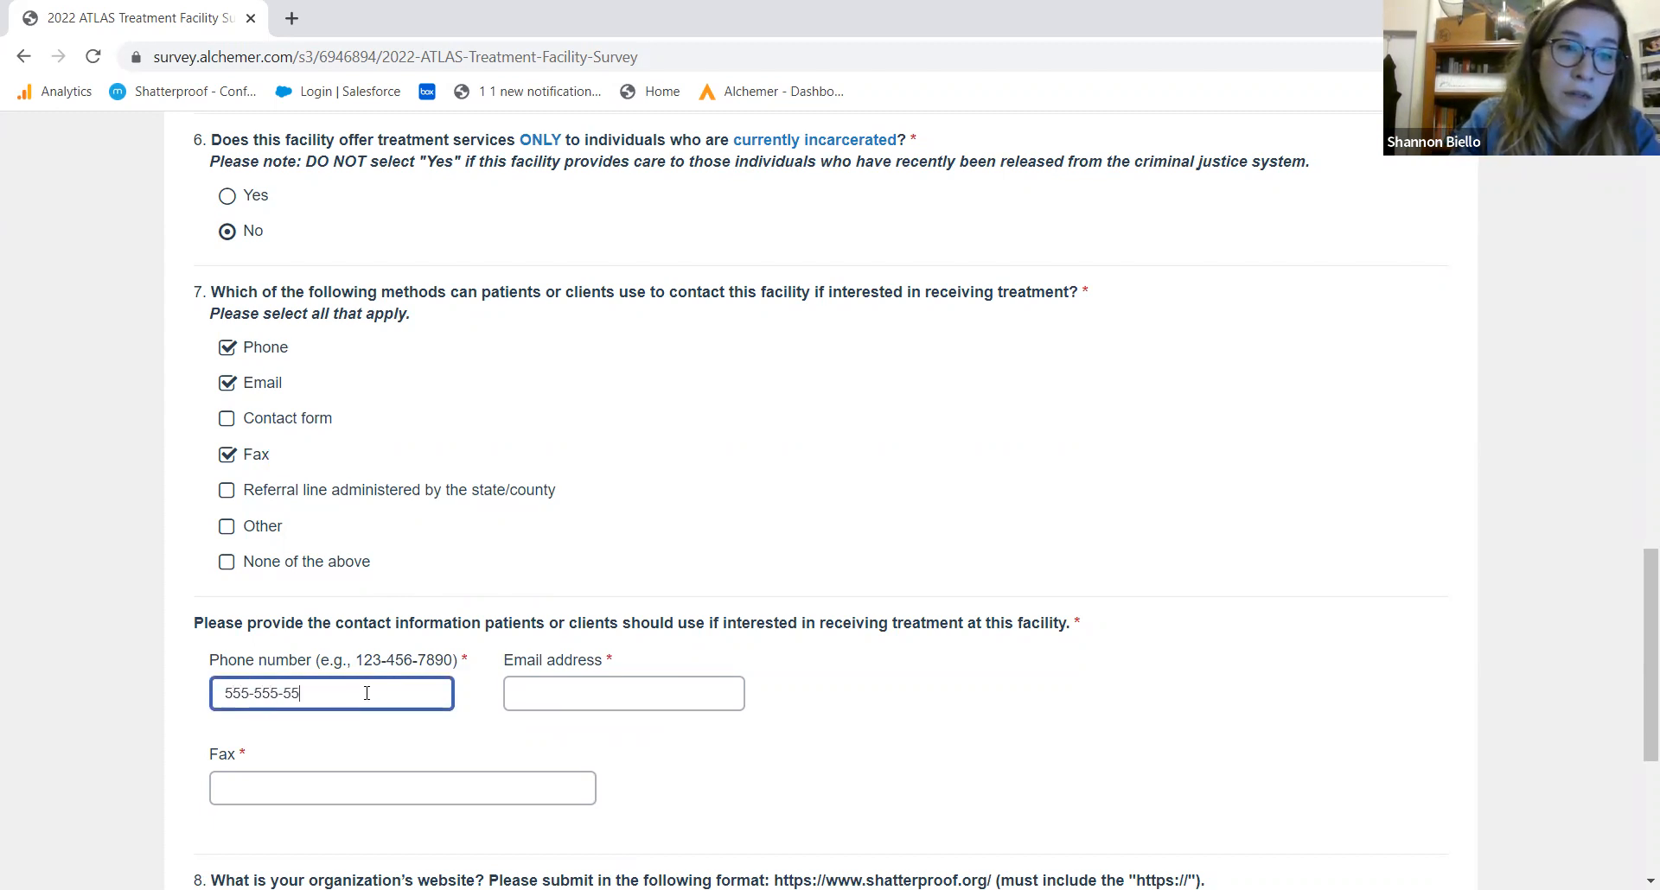
type("5")
key("Tab")
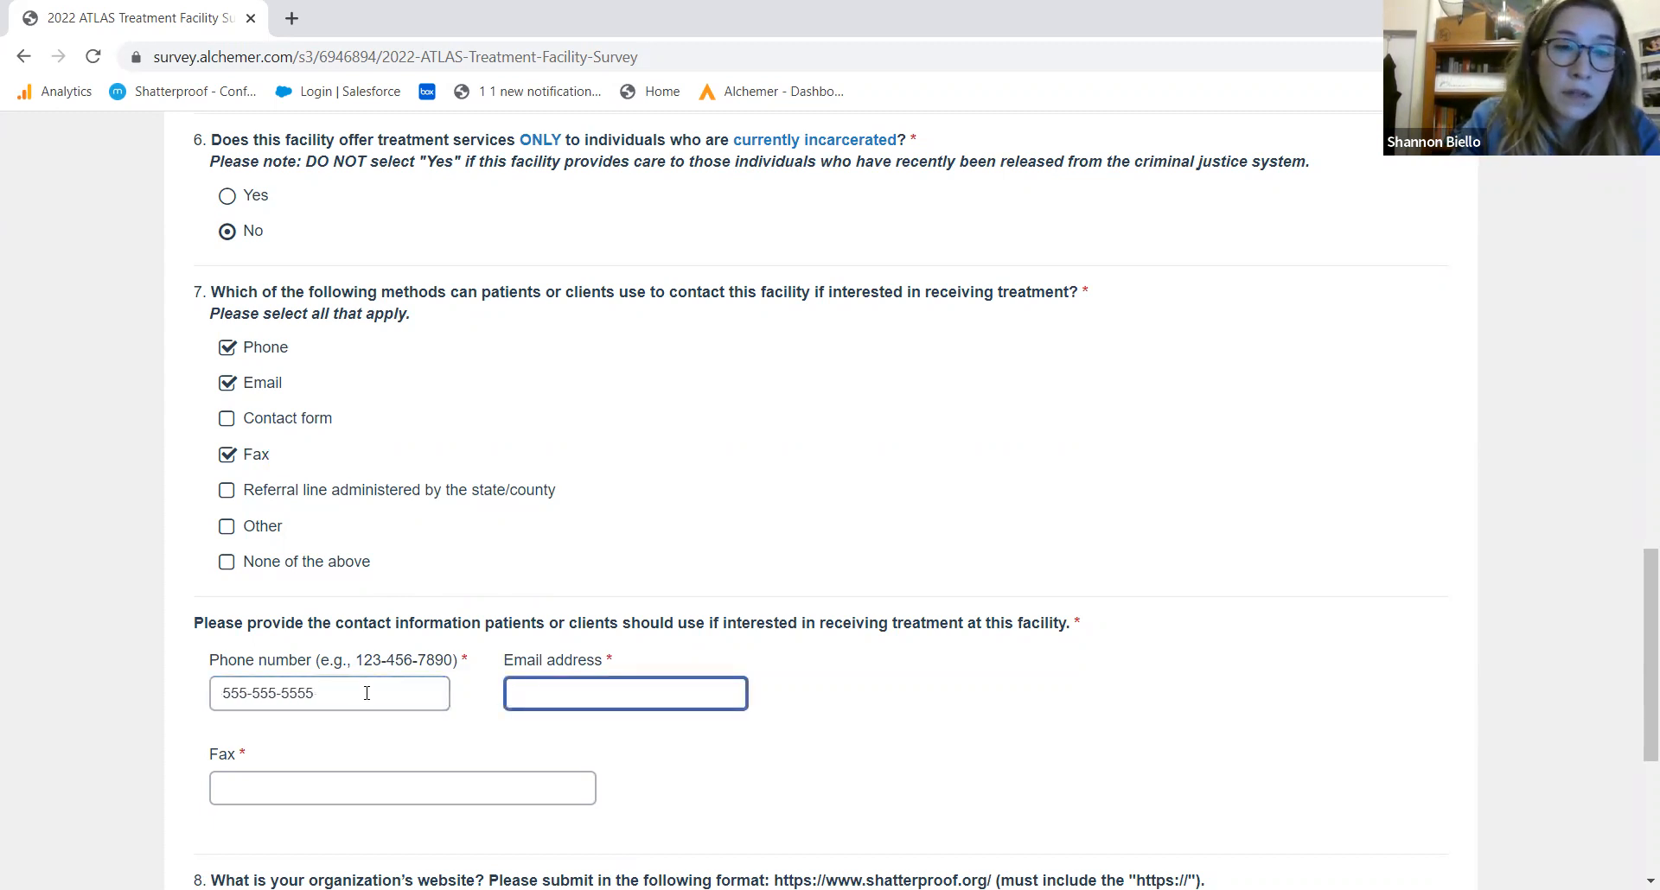
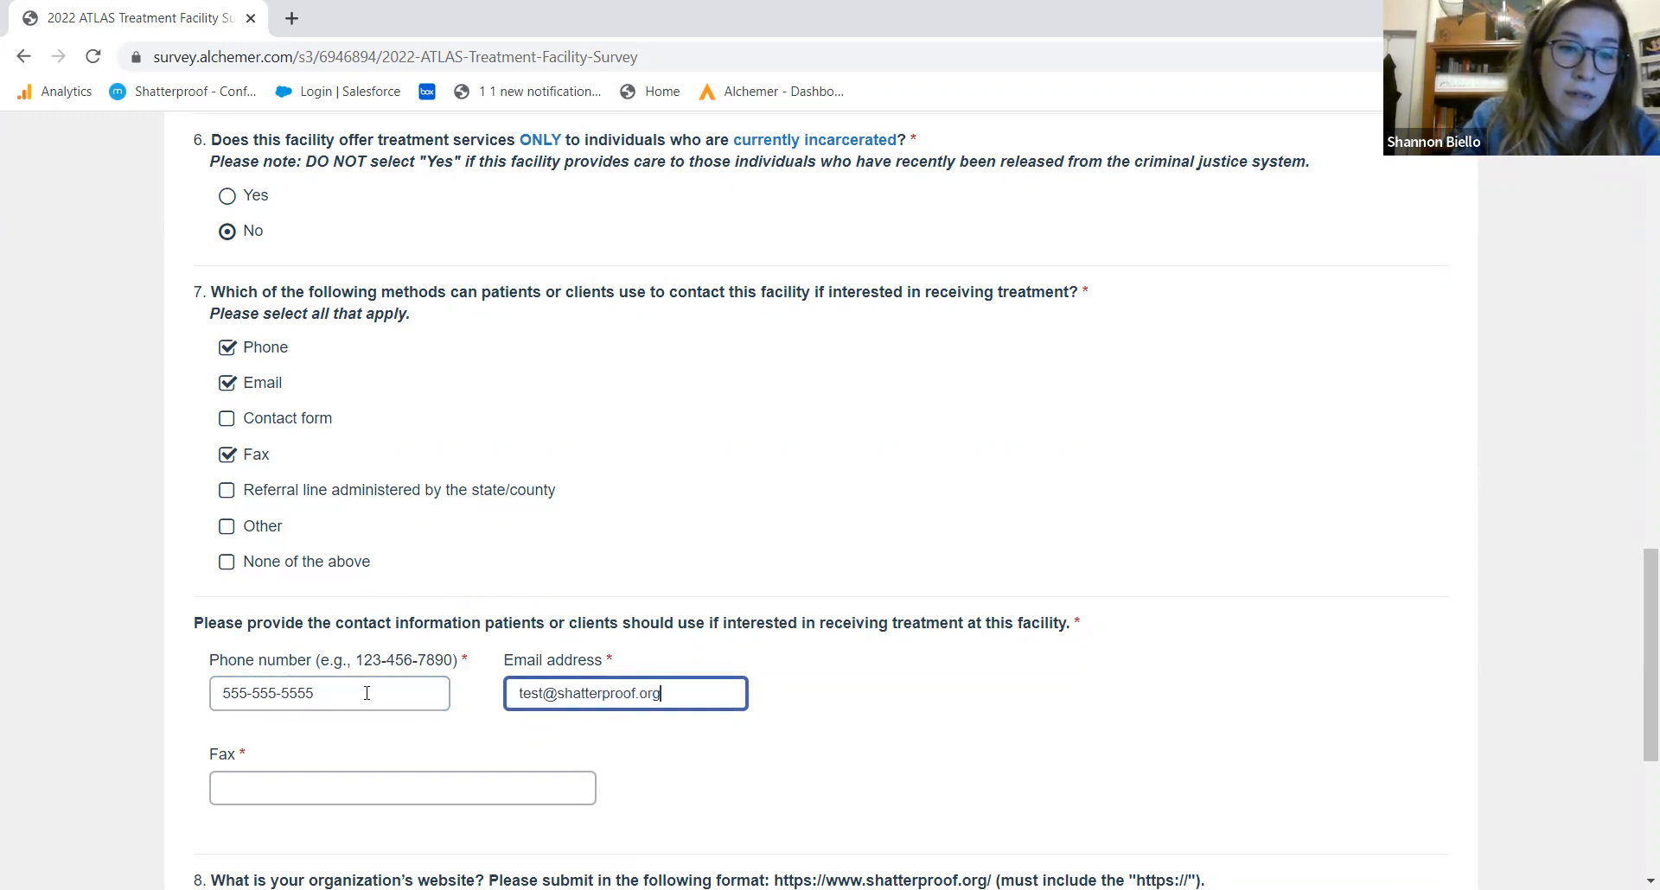
key("Tab")
type("55")
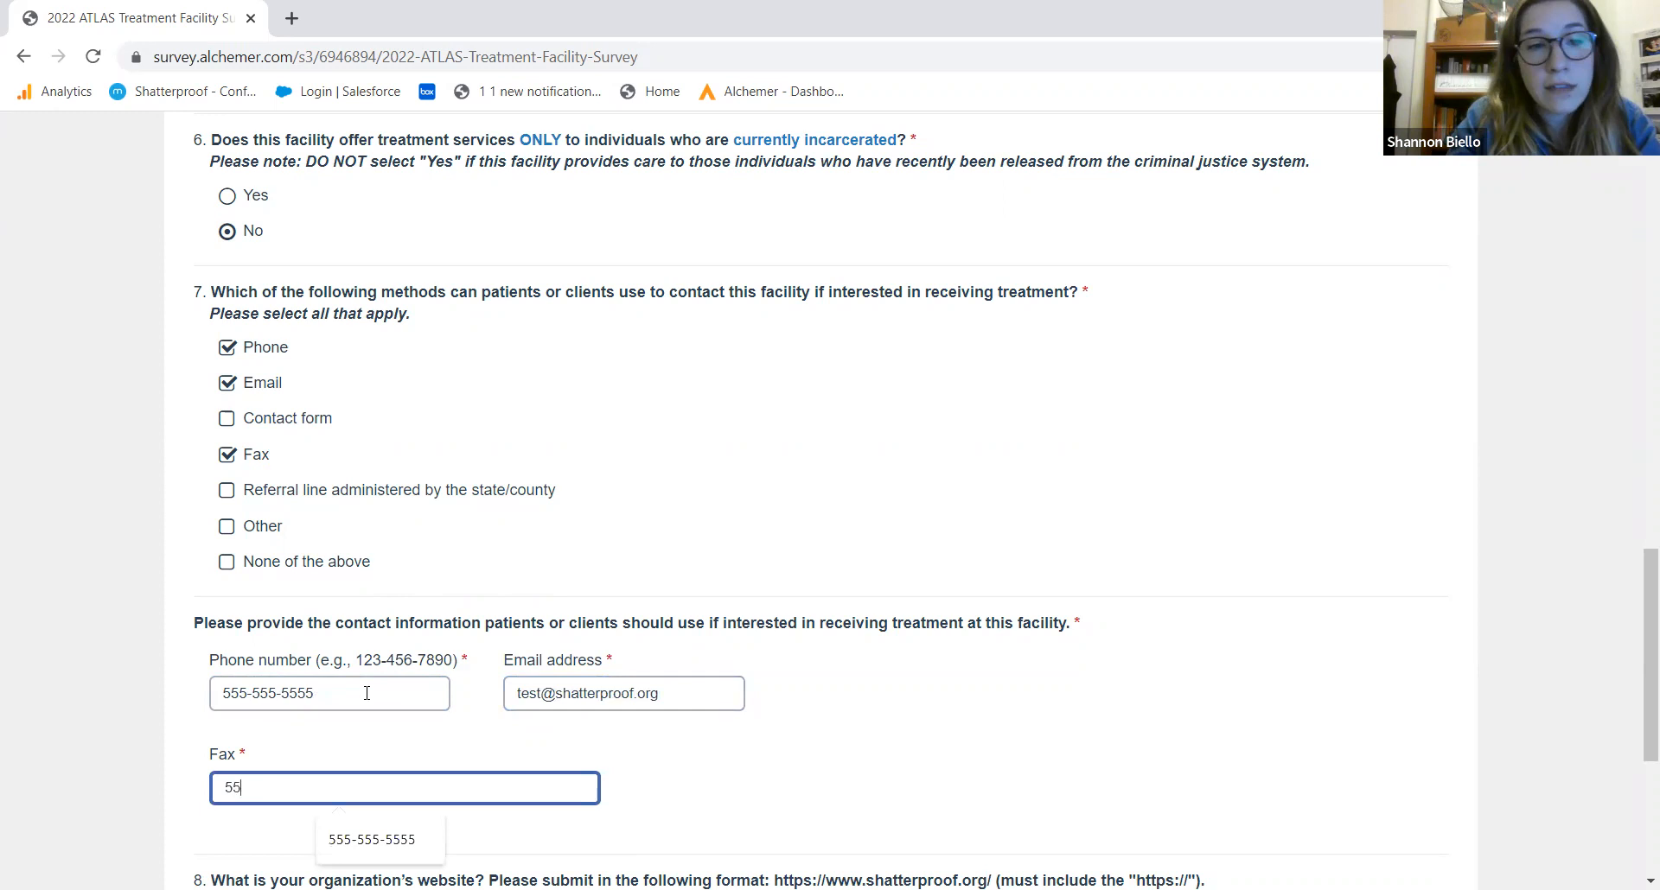
type("5-555-555-5")
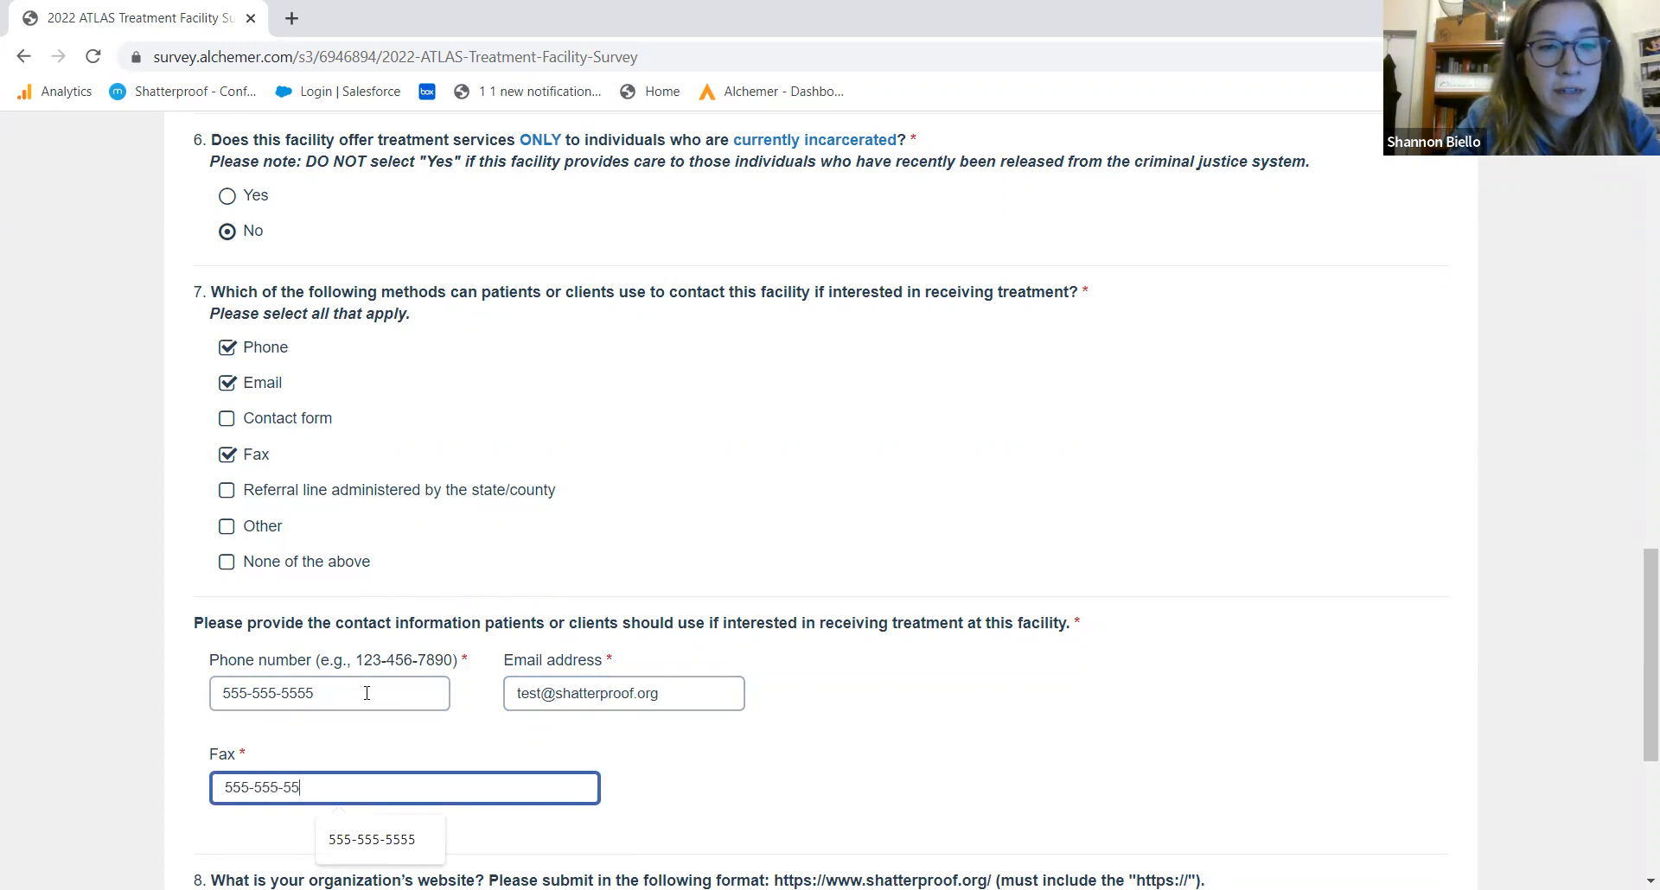
type("5")
left_click(657, 506)
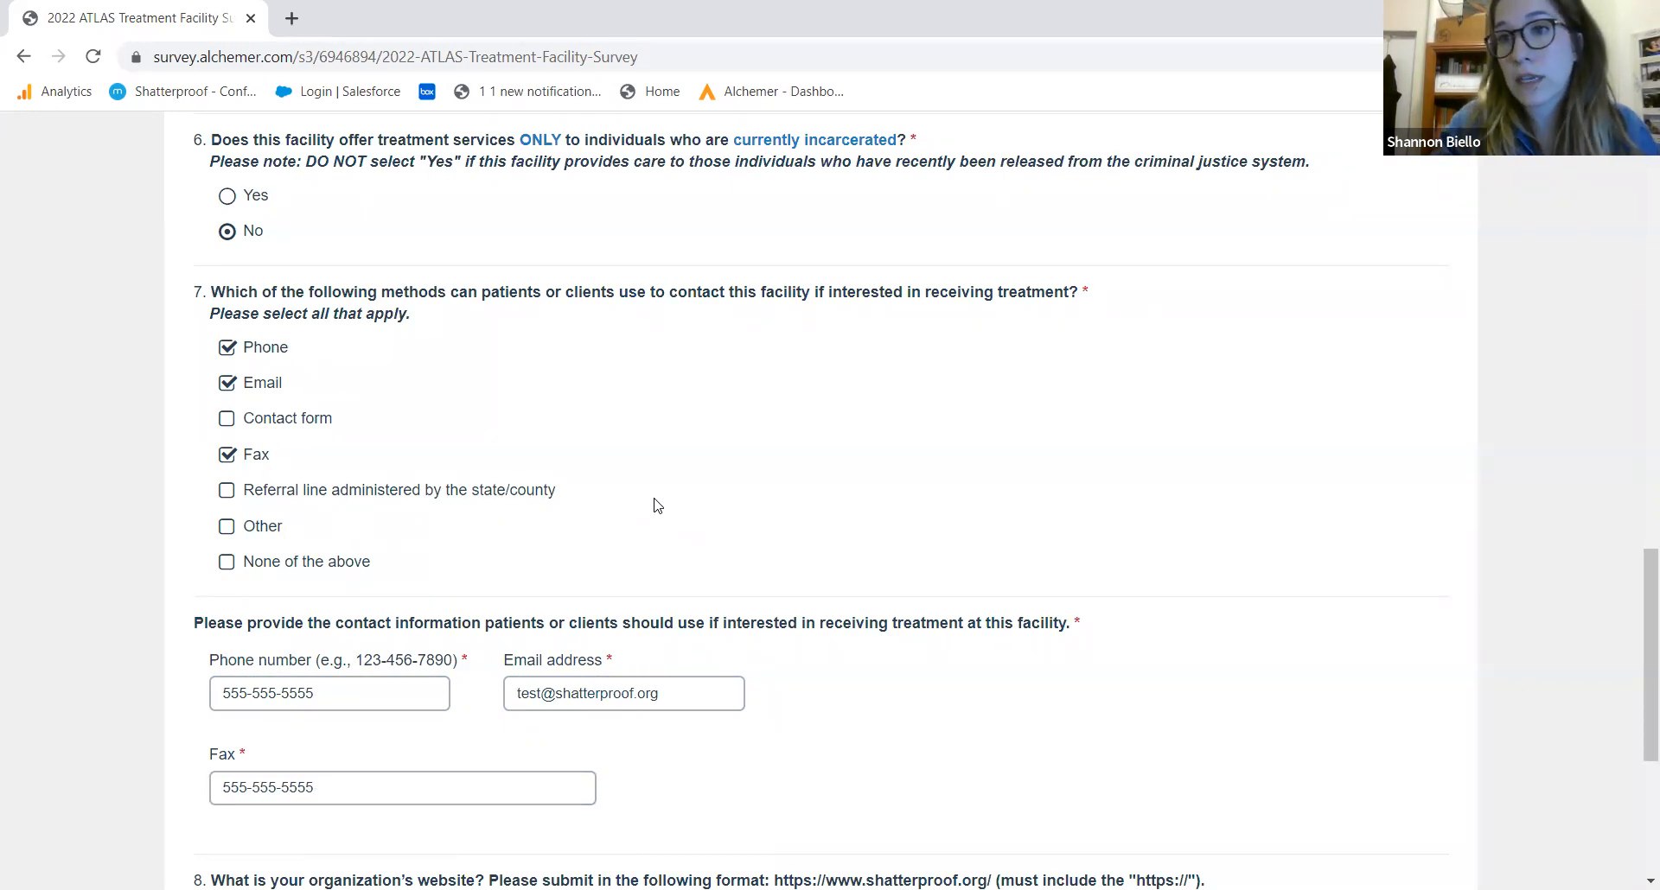
left_click_drag(1637, 602, 1637, 730)
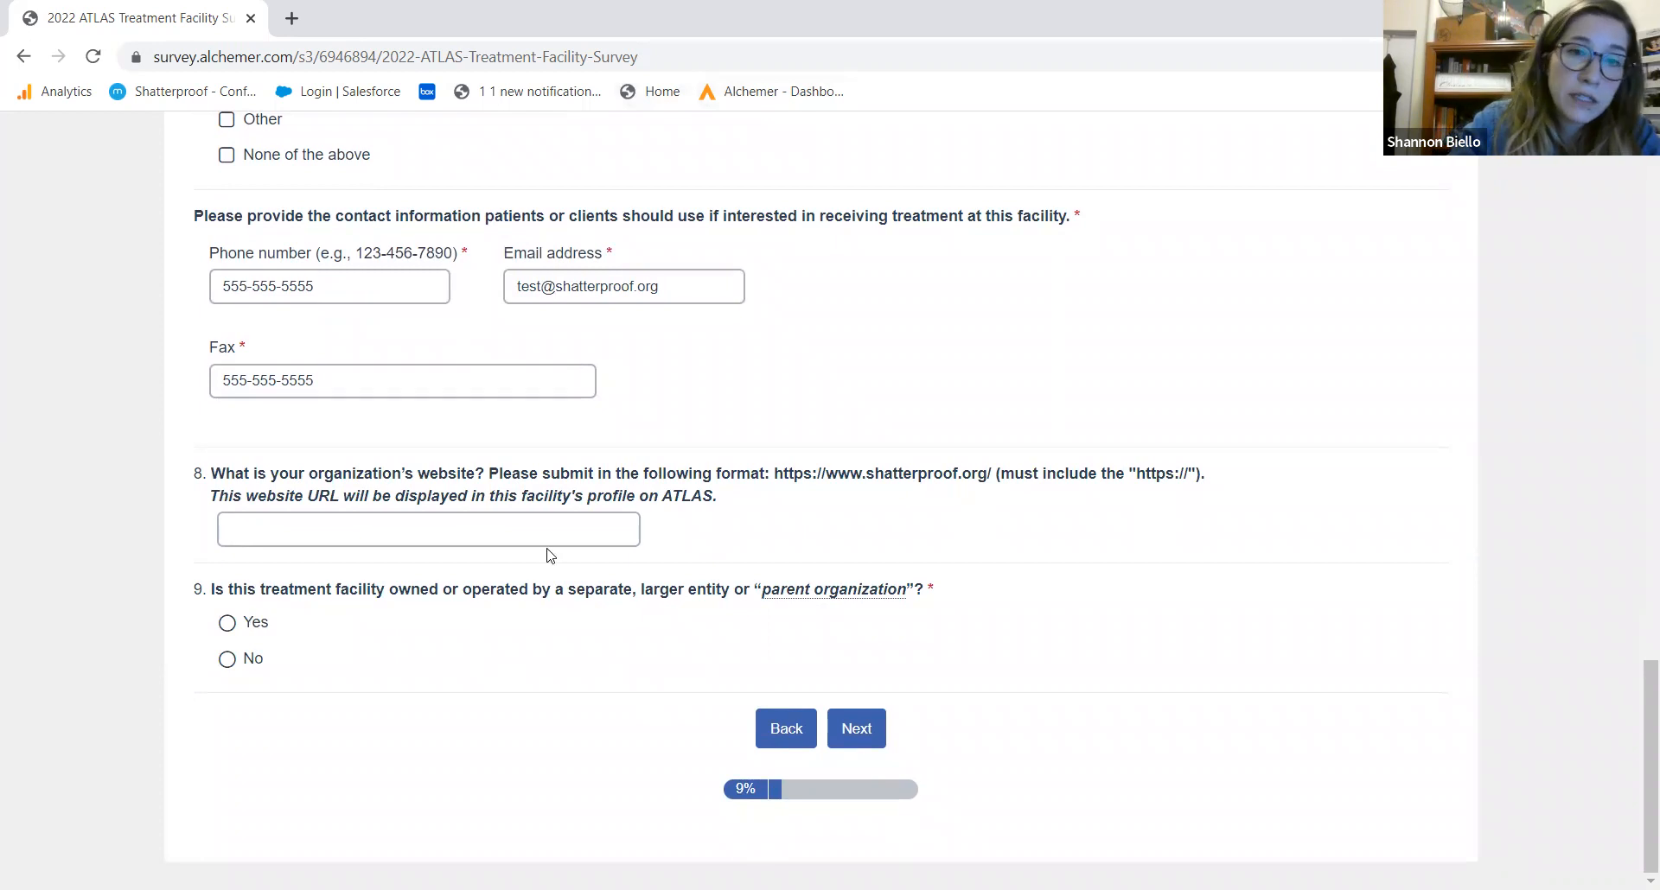
left_click(791, 482)
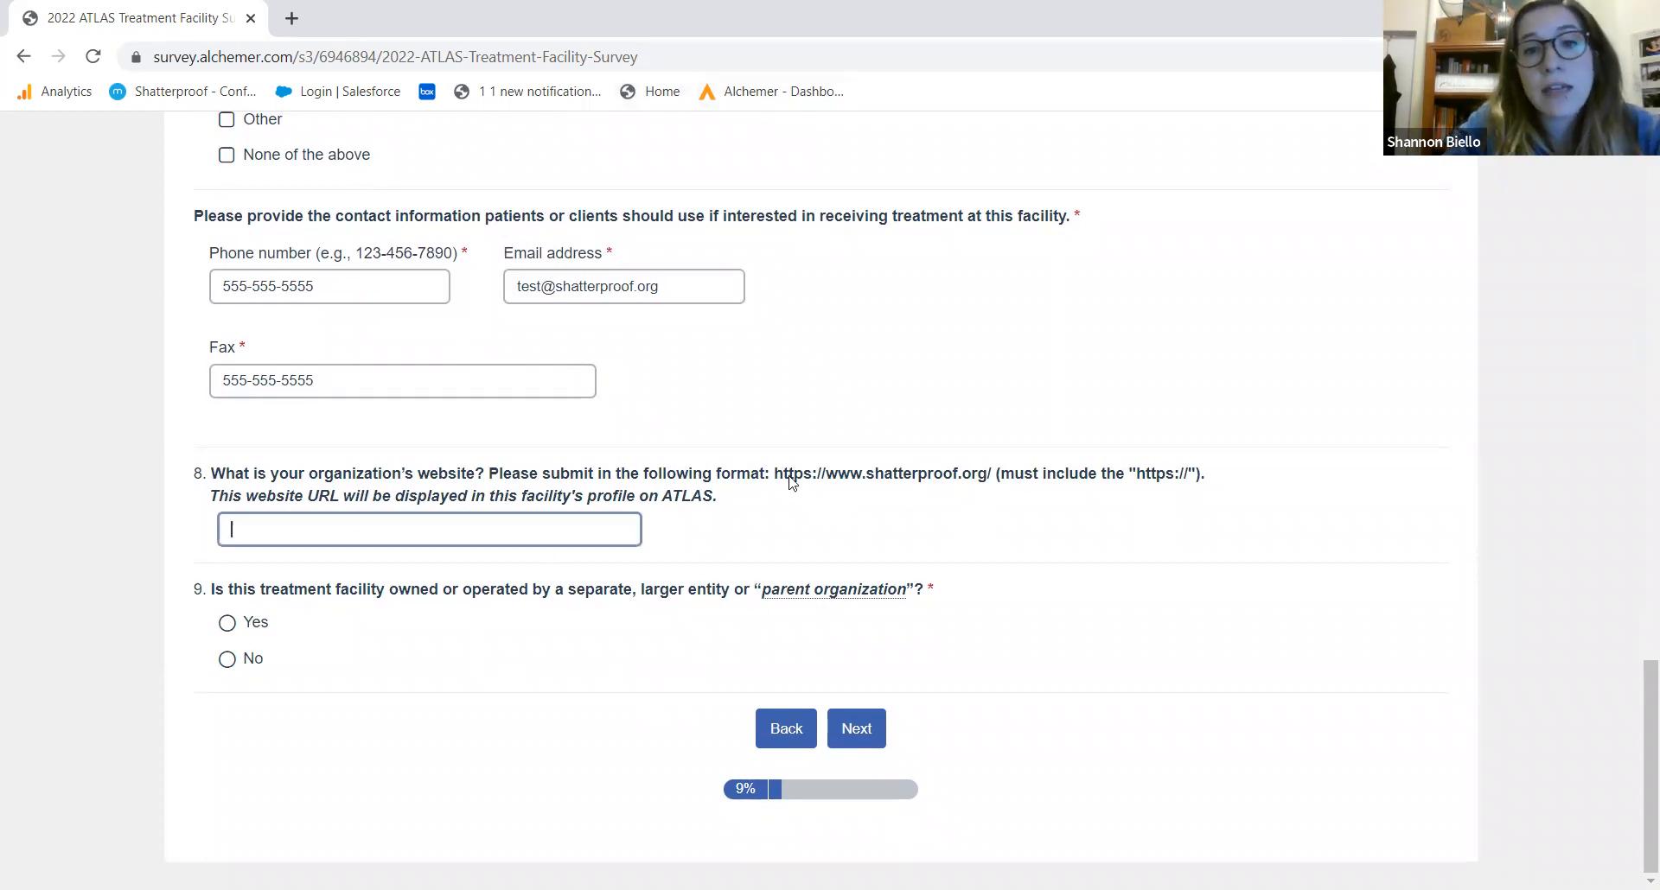
left_click_drag(784, 481, 1007, 483)
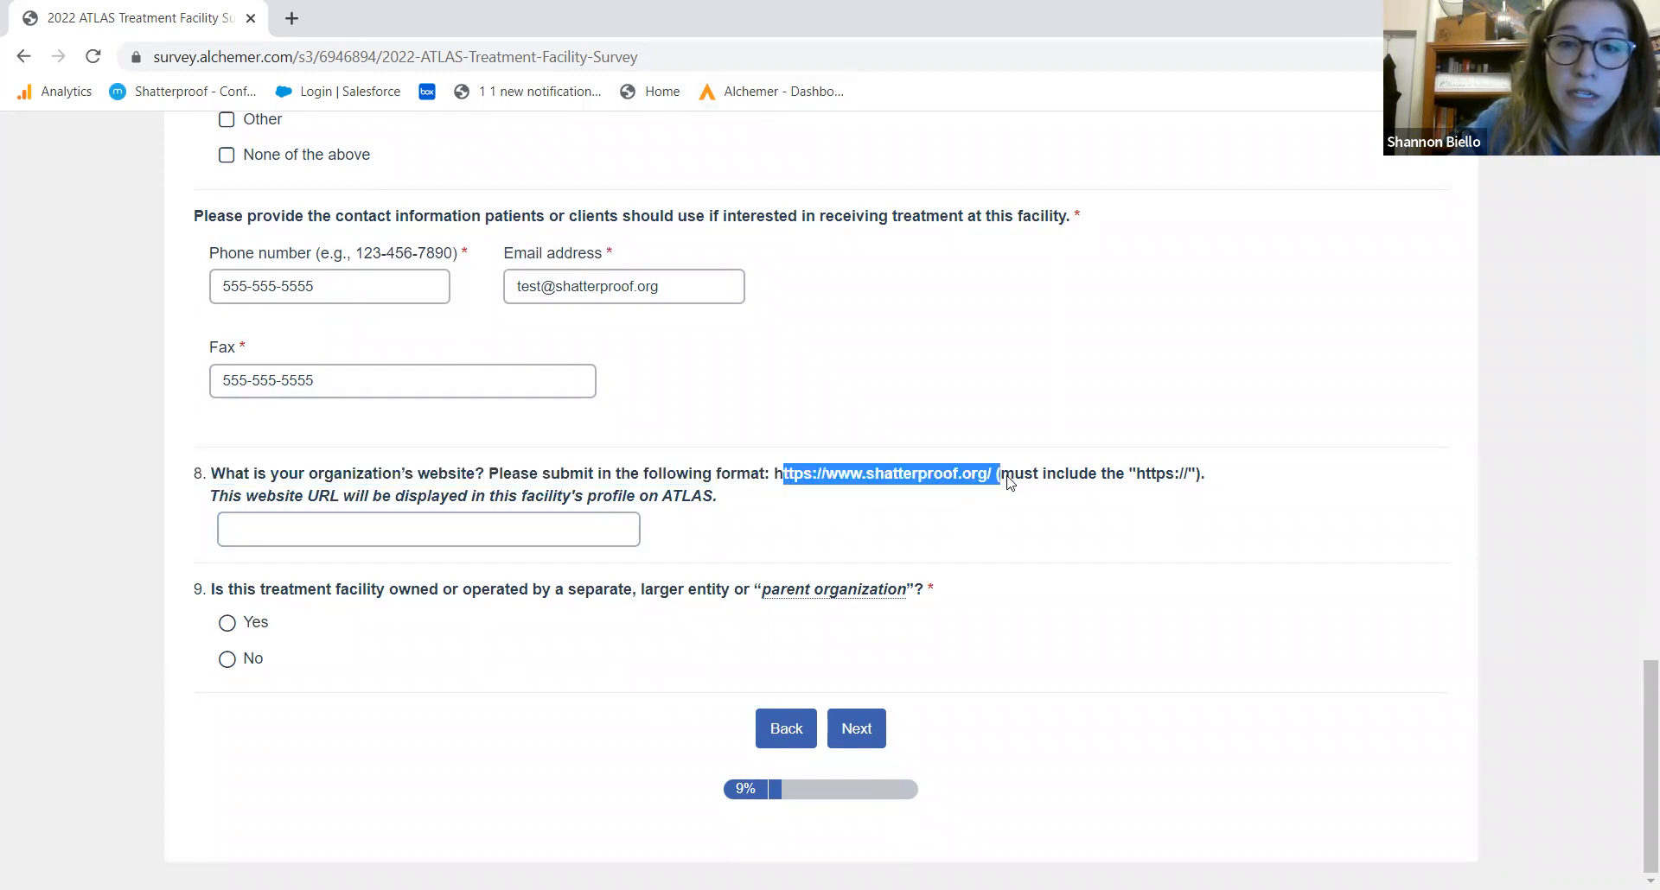
left_click(769, 472)
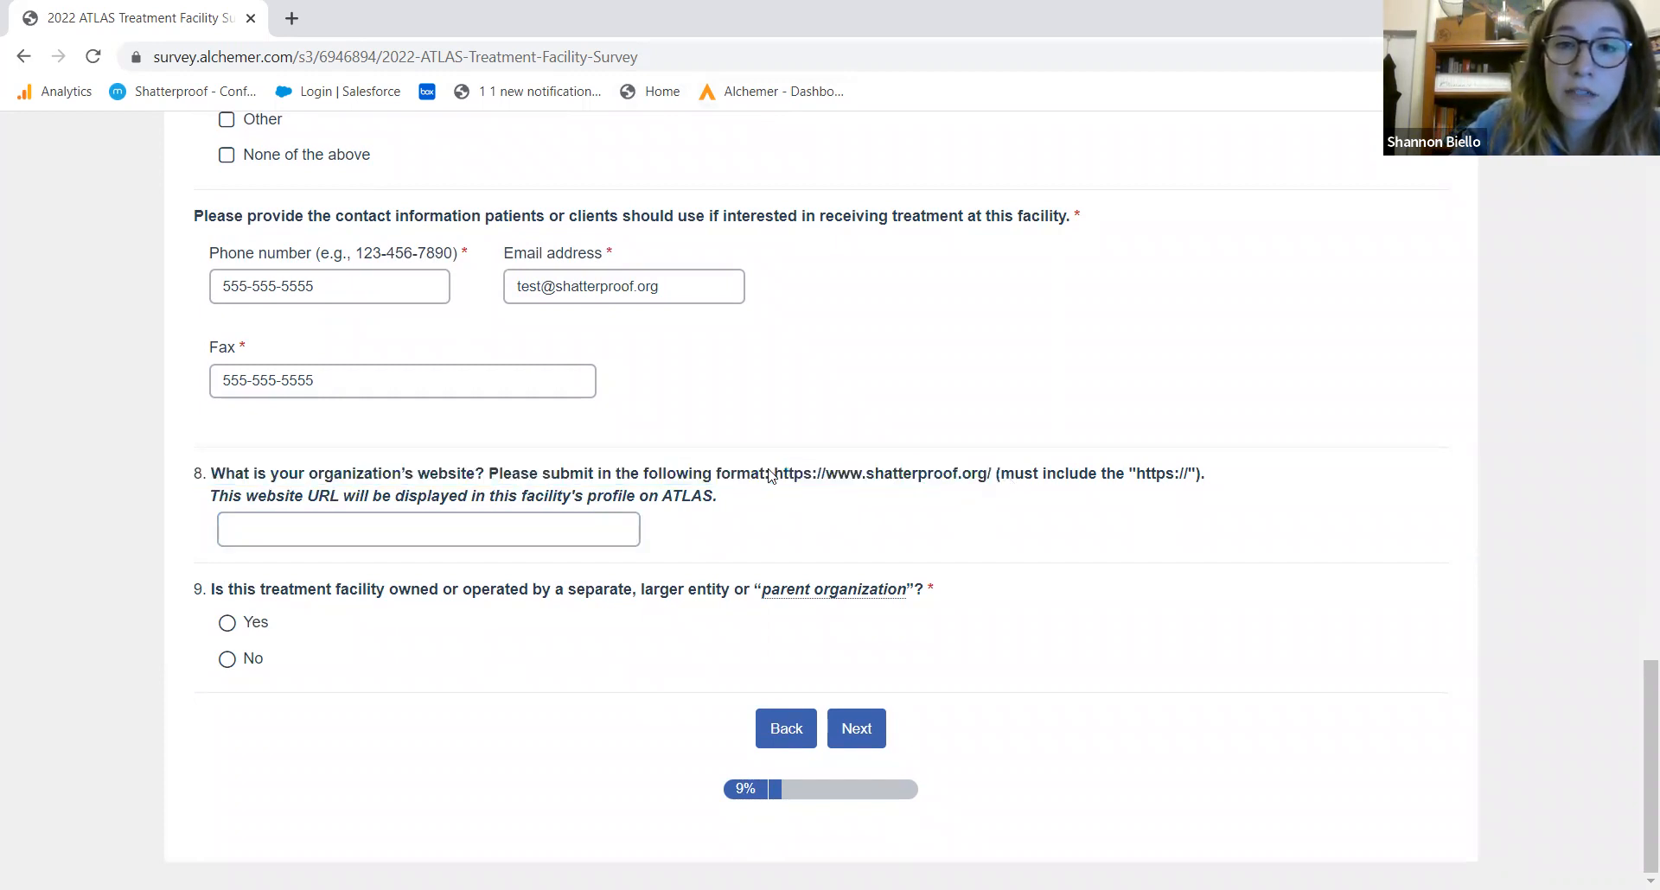
left_click_drag(775, 477, 838, 481)
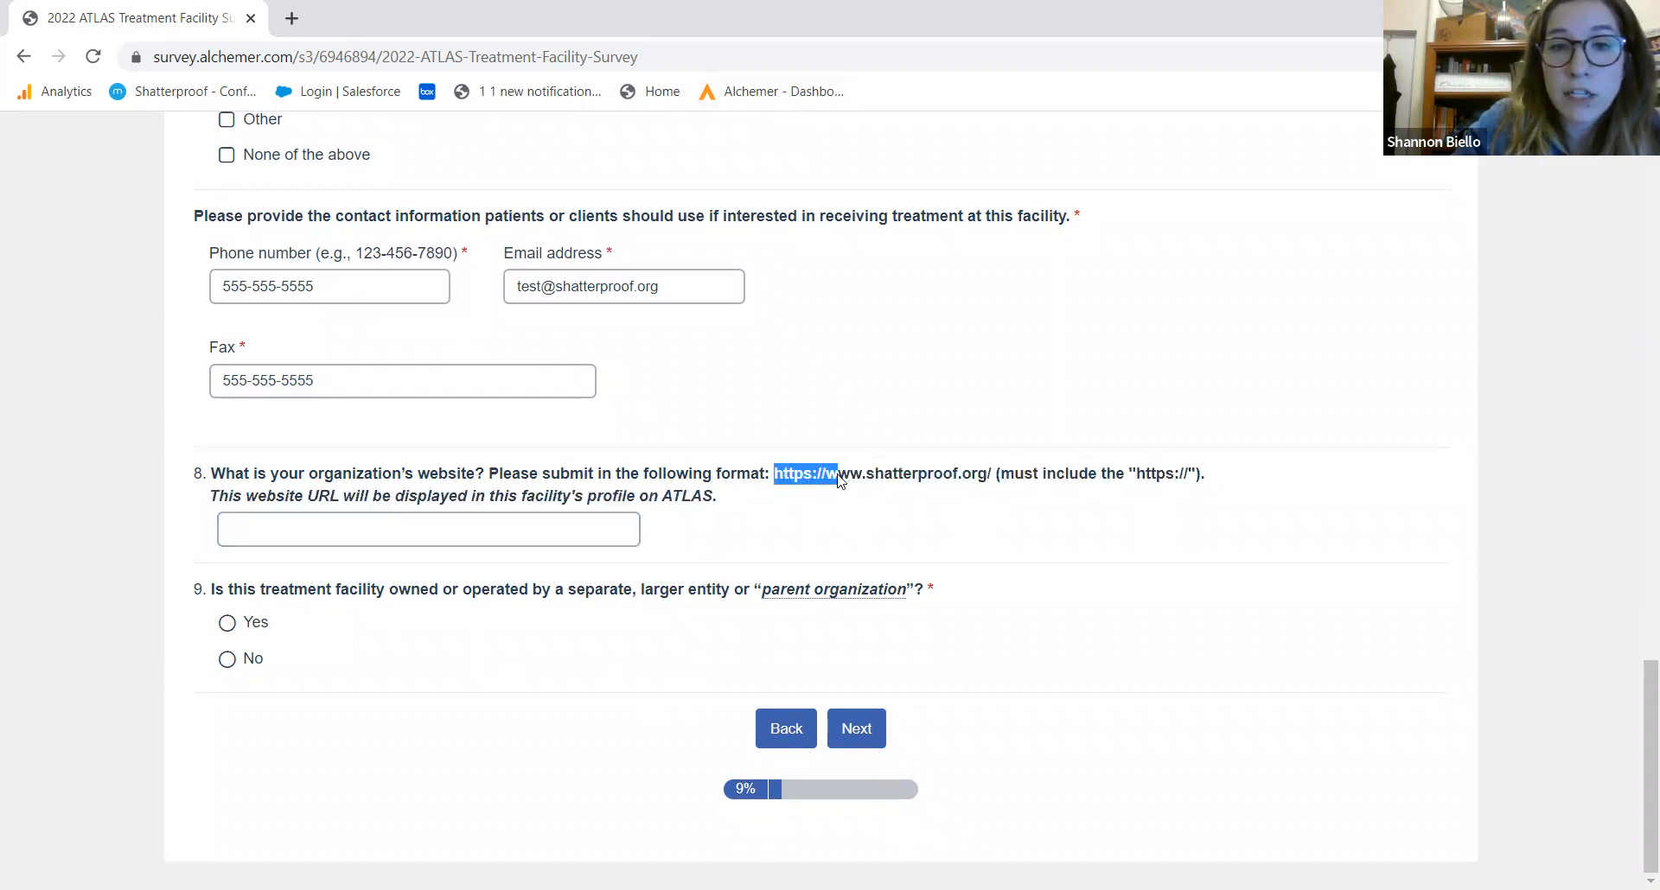
left_click(755, 532)
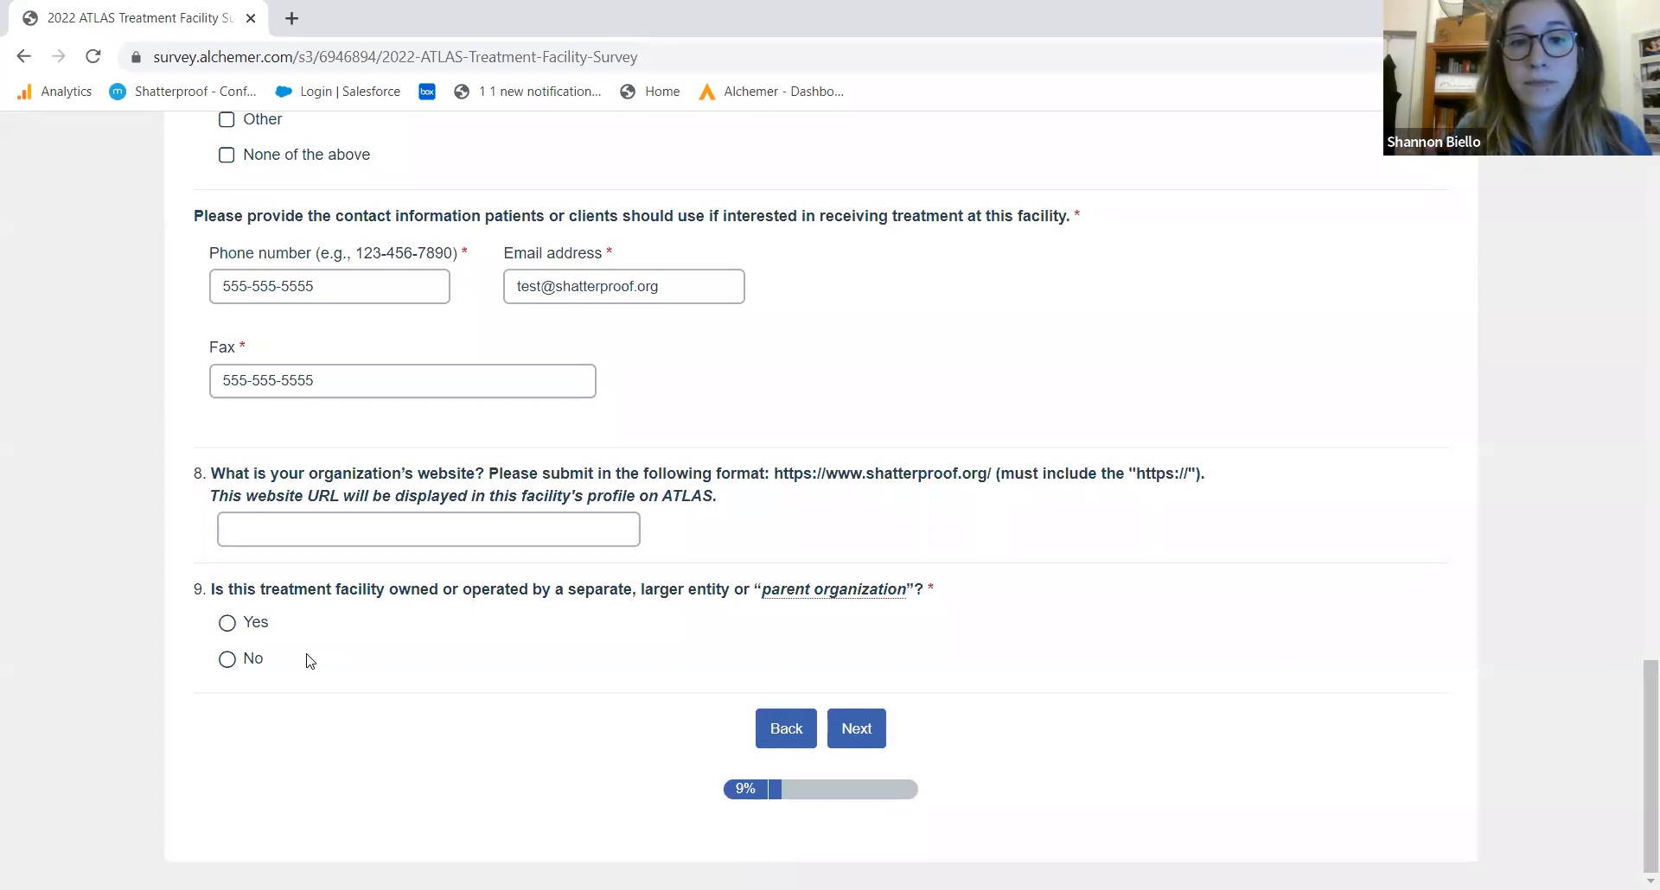
left_click(228, 661)
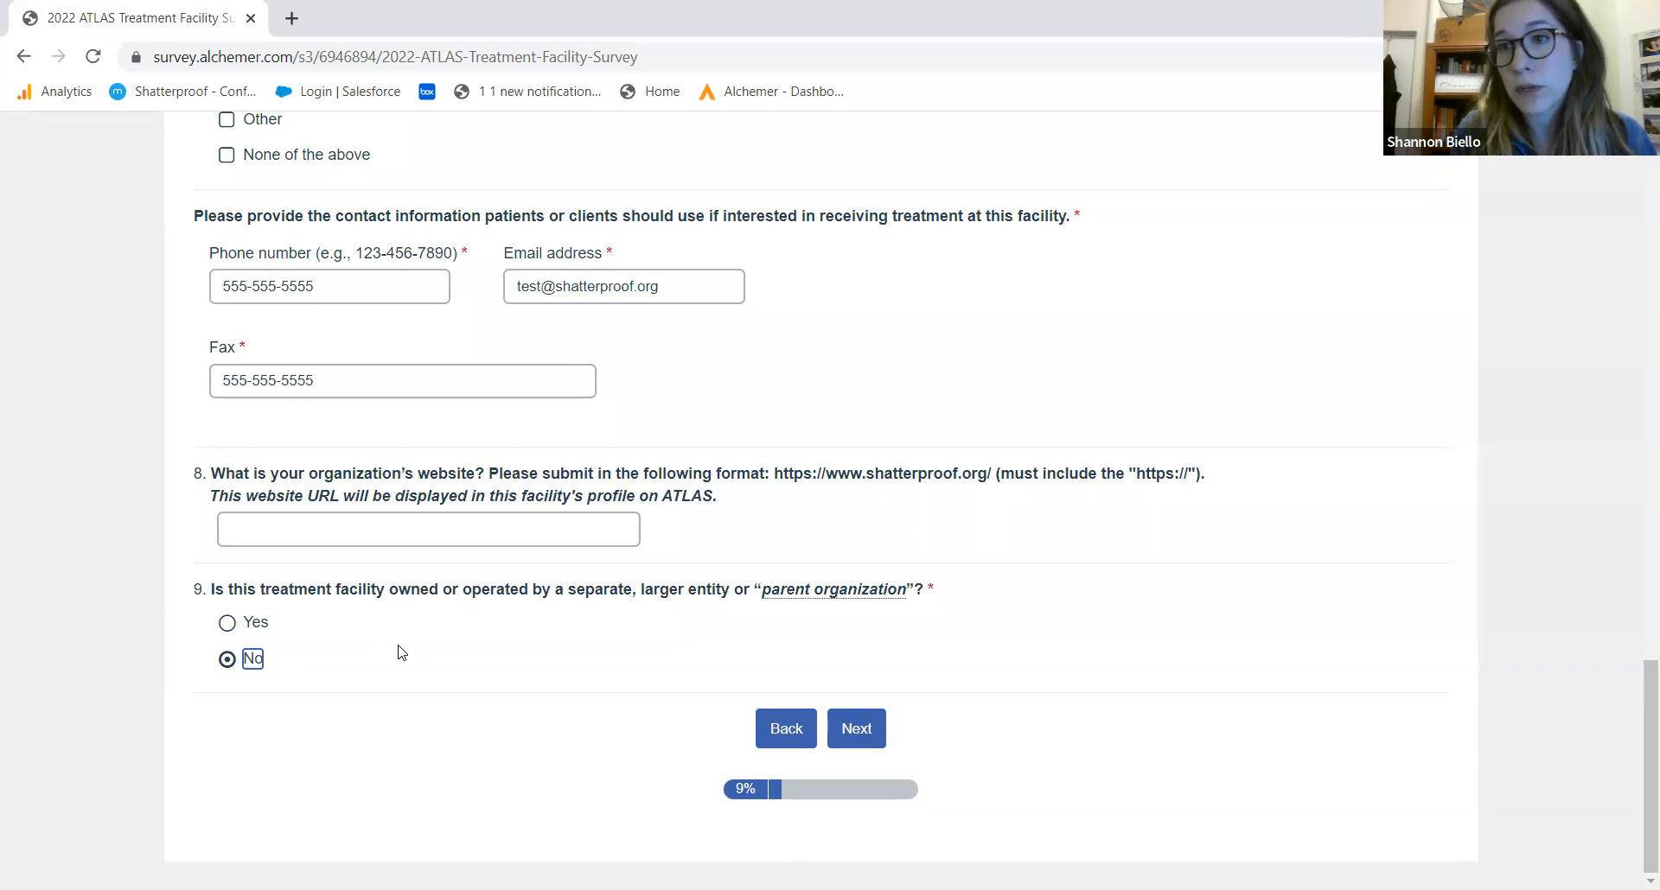
left_click(855, 733)
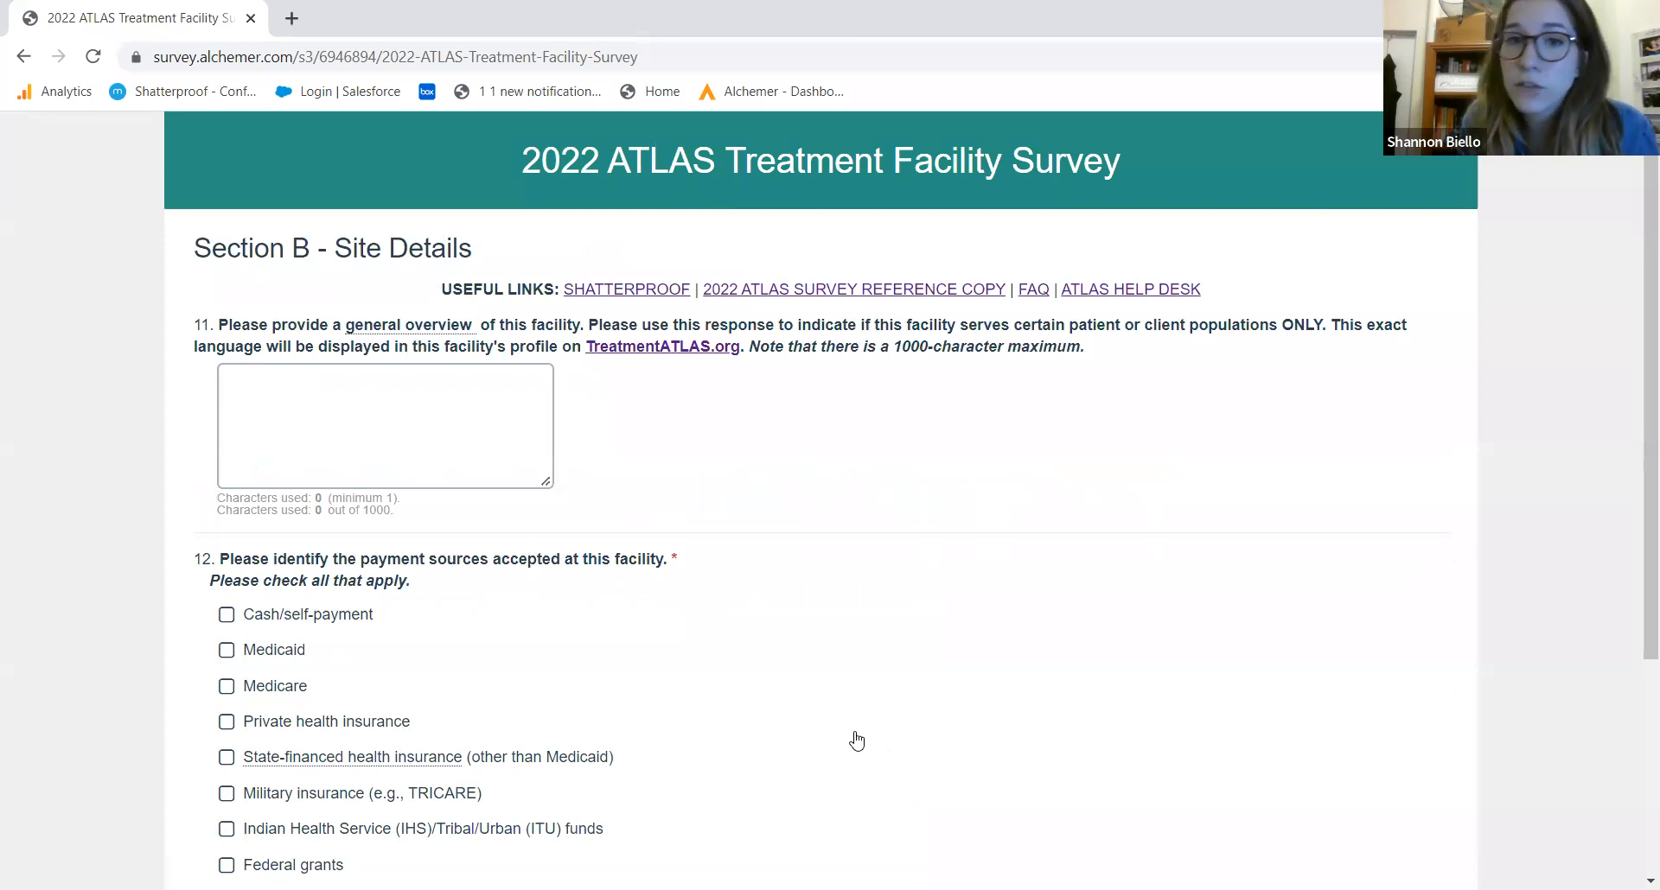
Click into the general overview answer, then scroll down to the payment sources question
left_click(368, 449)
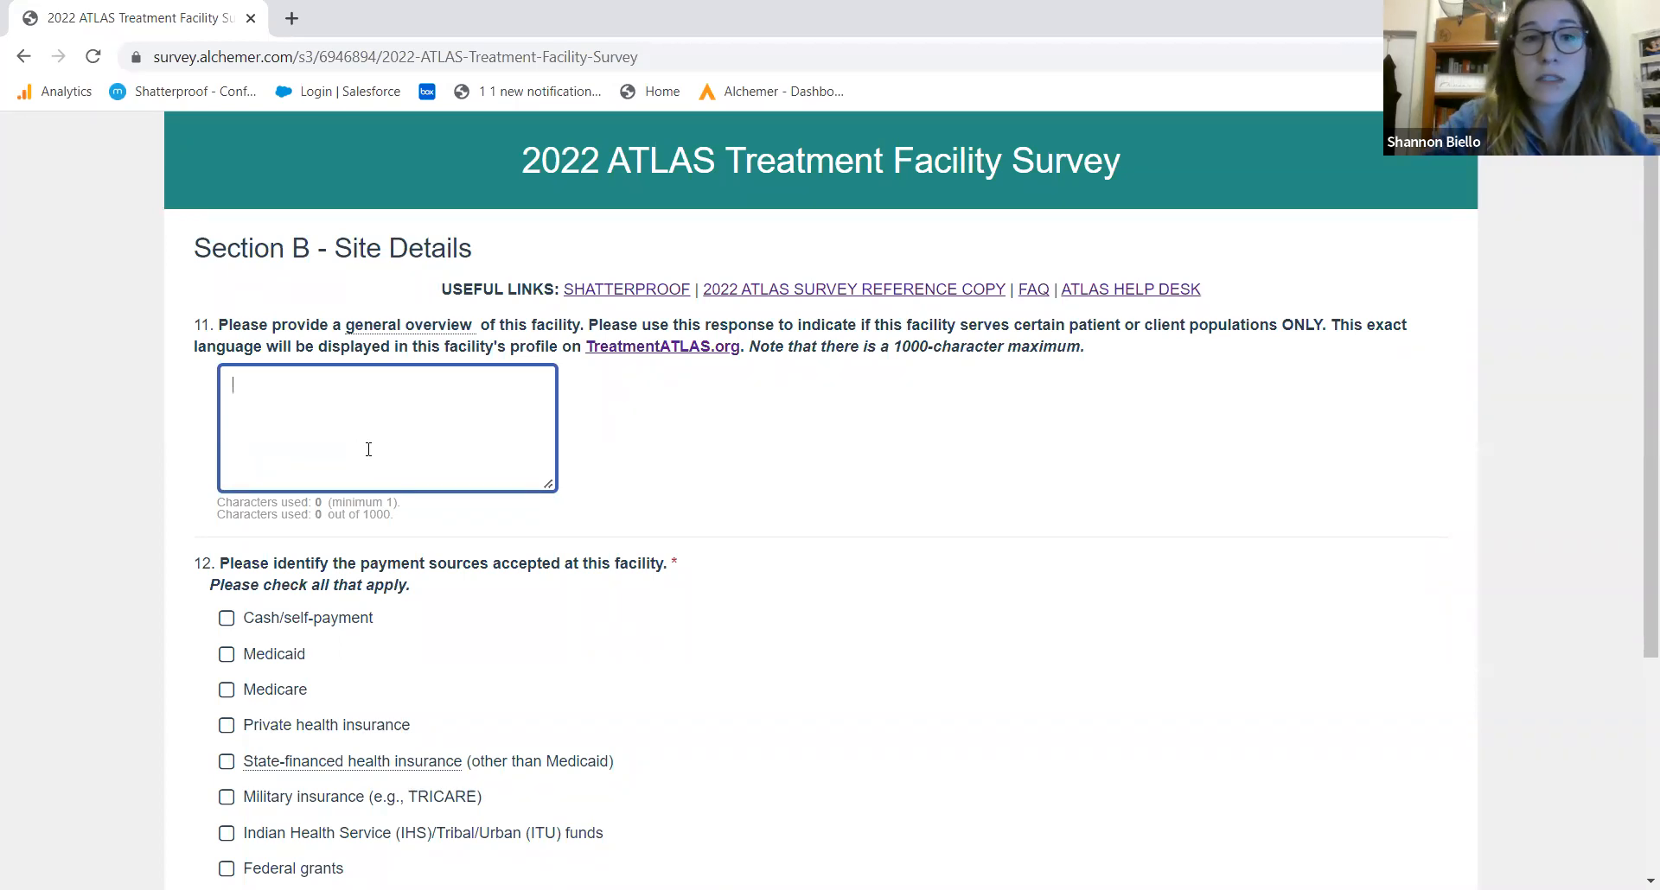
mouse_move(426, 333)
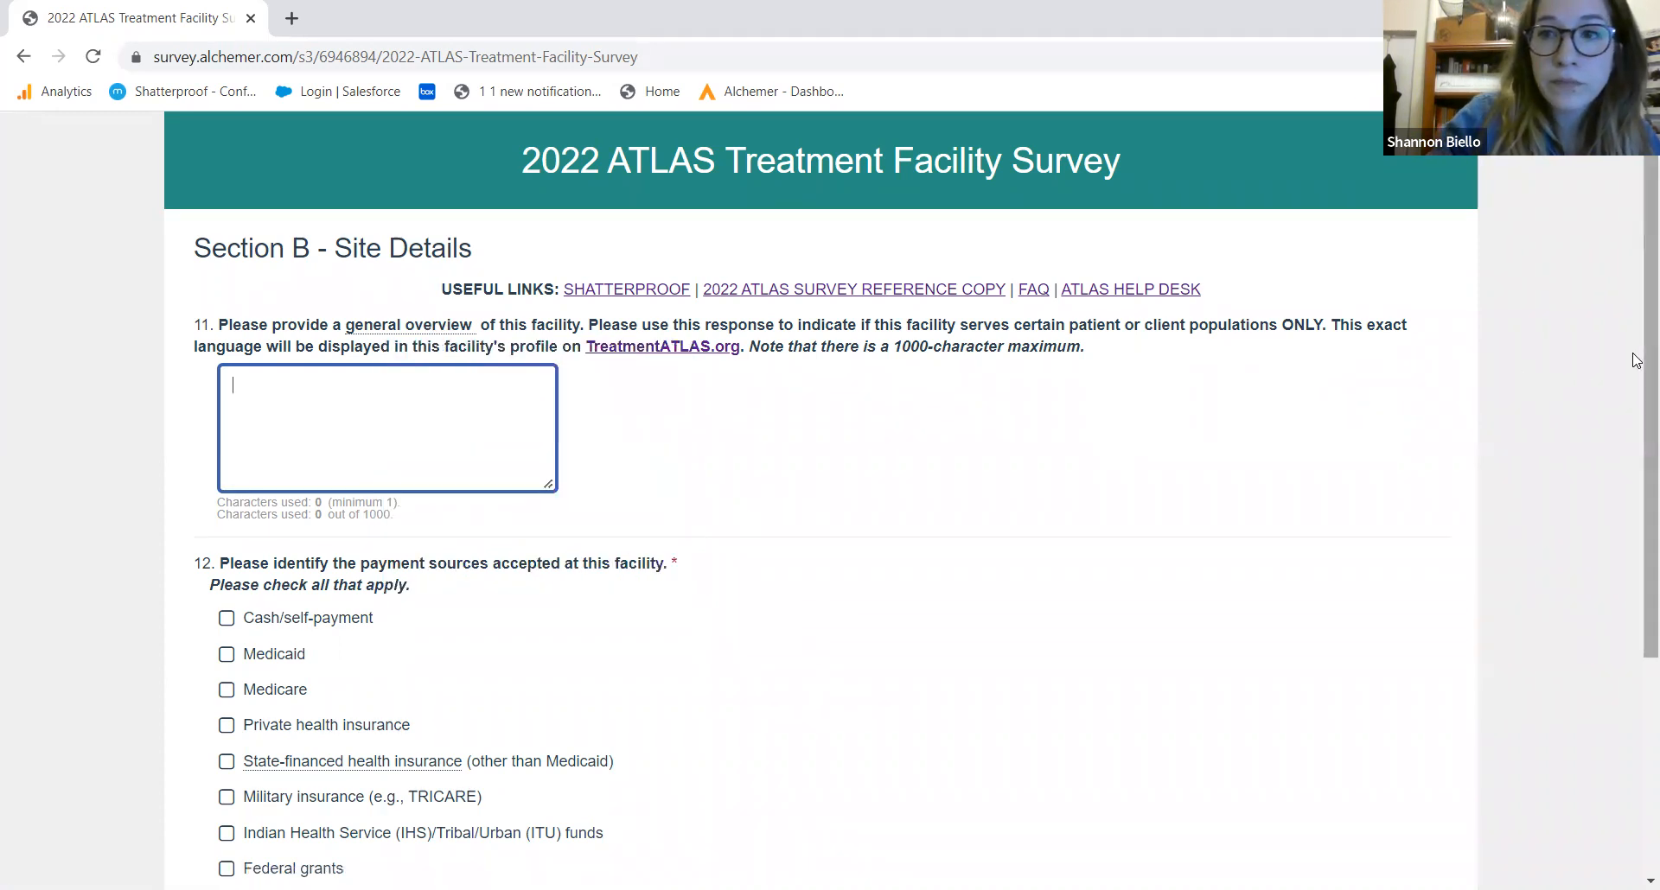
scroll(1634, 372, "down", 3)
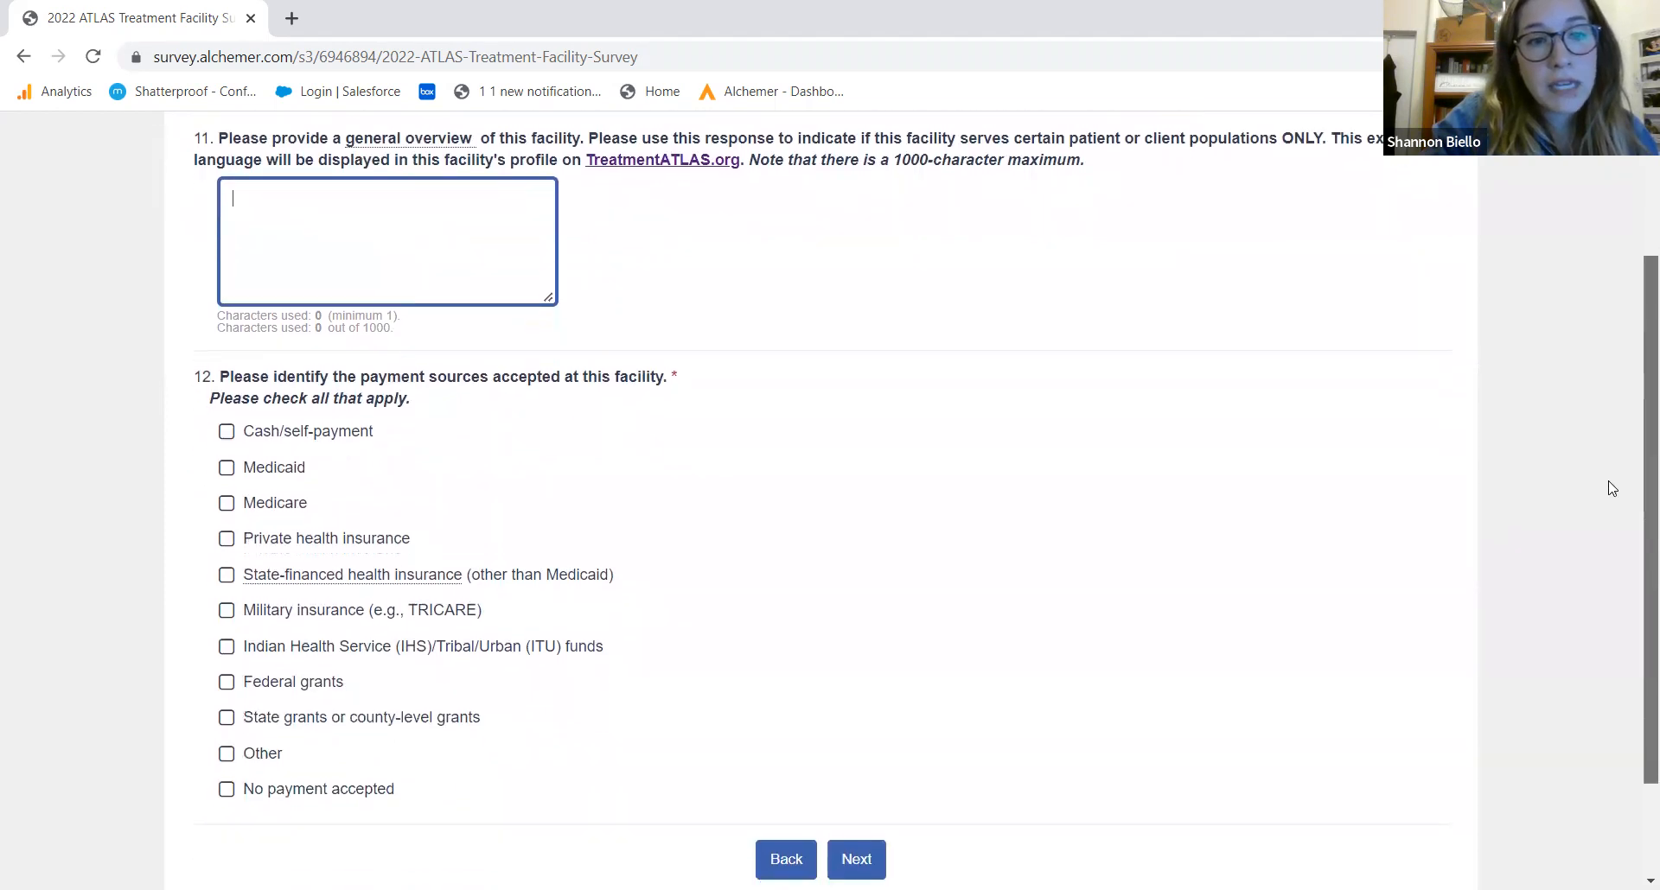
scroll(1604, 510, "down", 1)
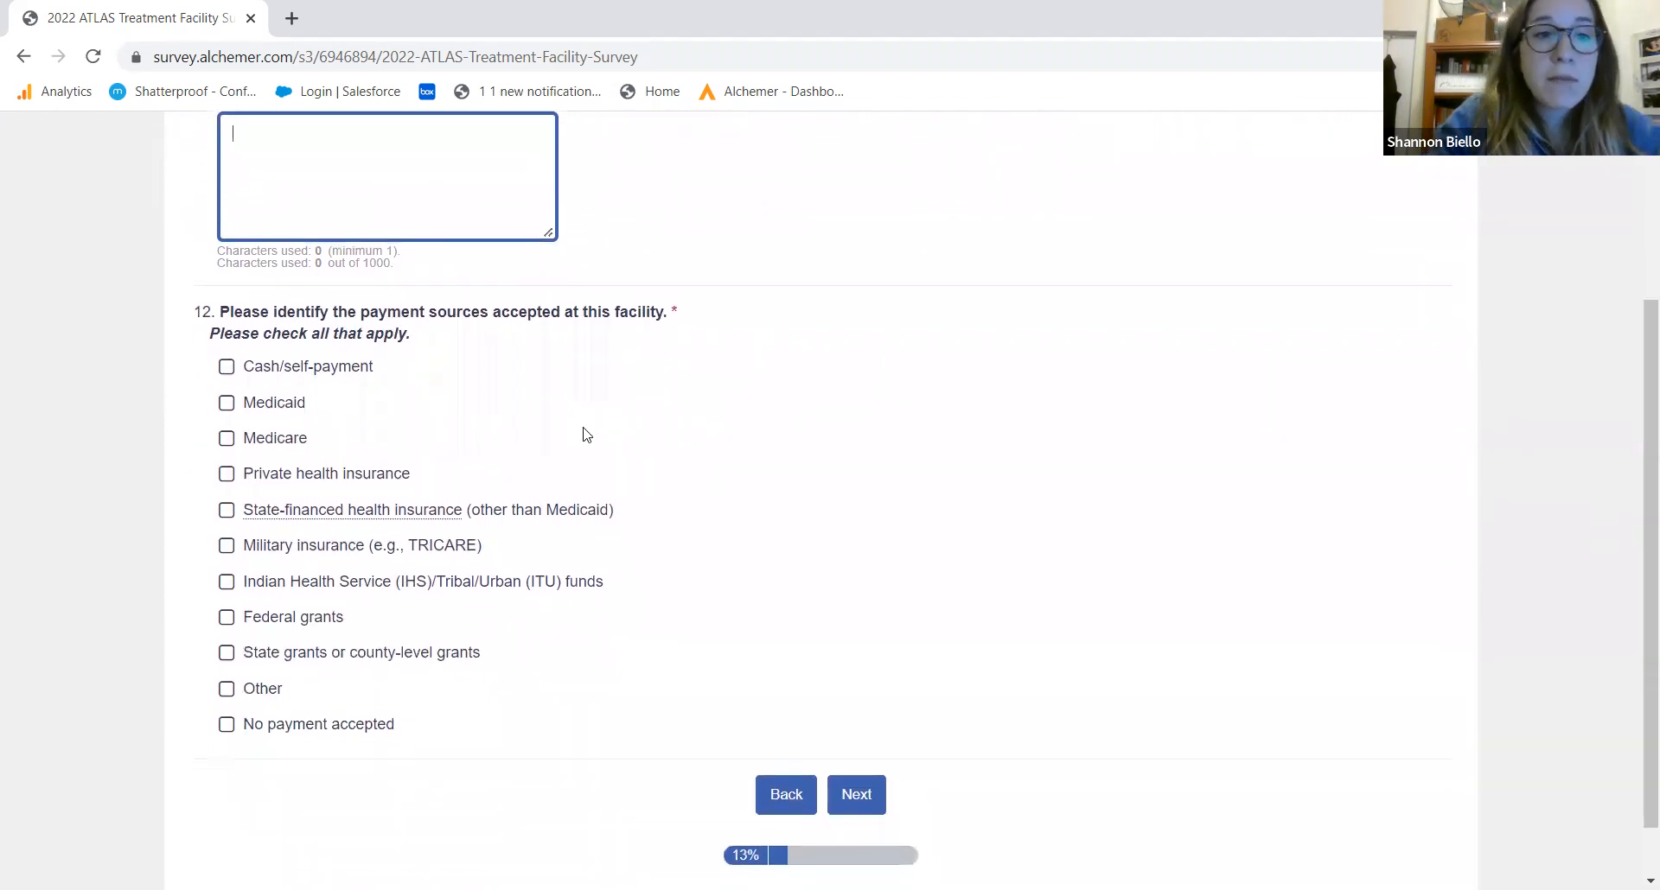
Tick Cash/self-payment, Medicaid, Medicare, Private health insurance and State grants in question 12, then continue
left_click(283, 368)
left_click(272, 410)
left_click(275, 441)
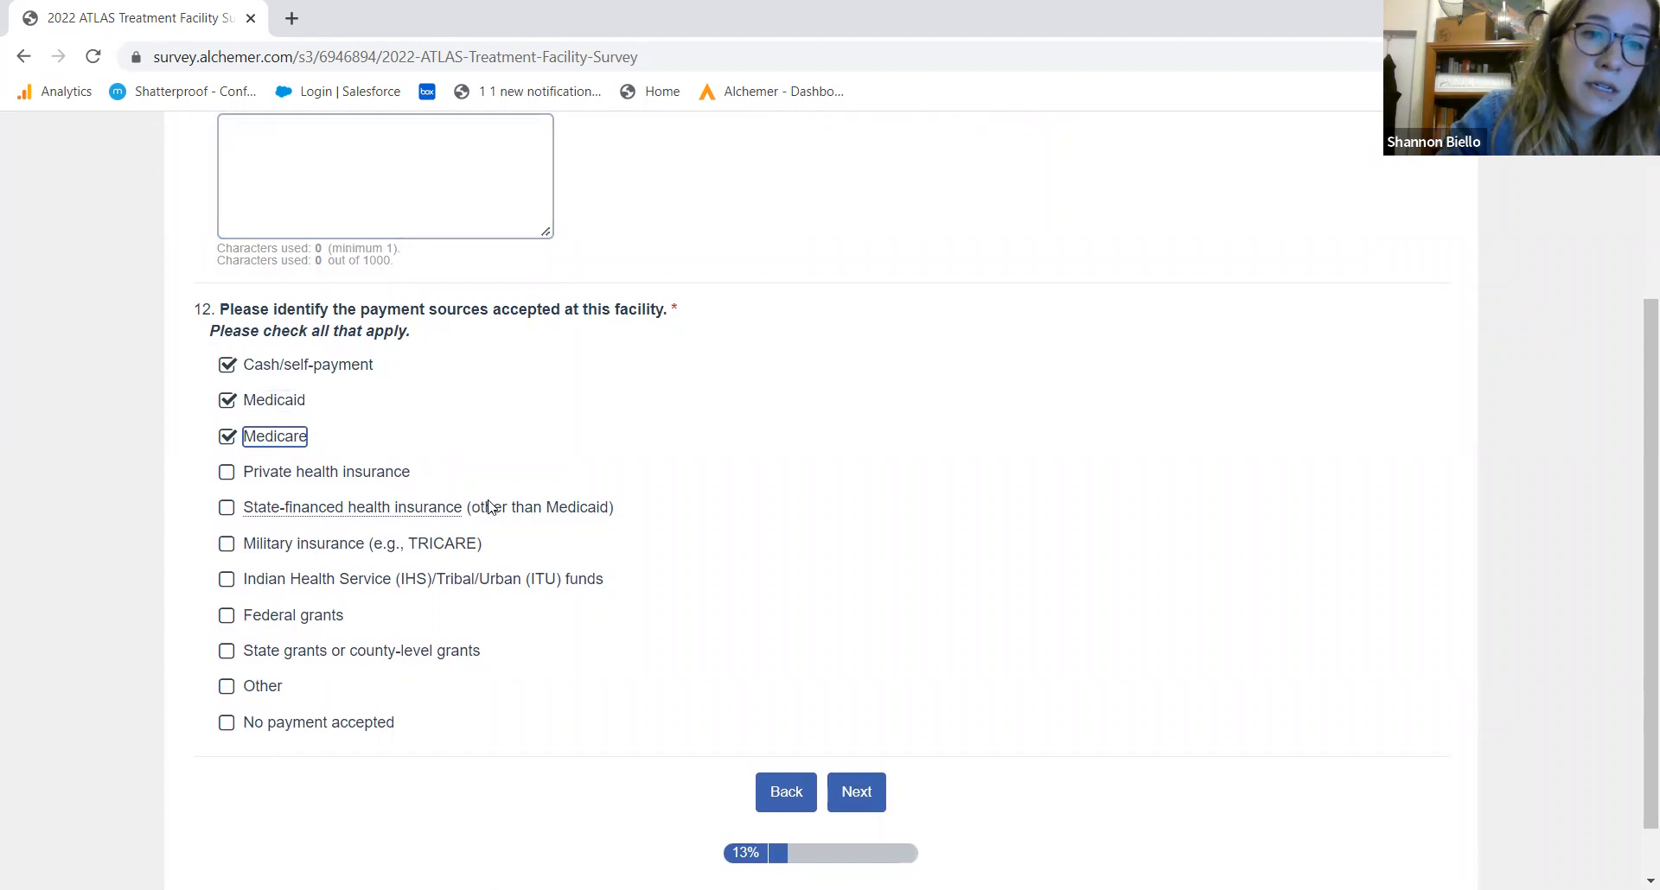
left_click(336, 472)
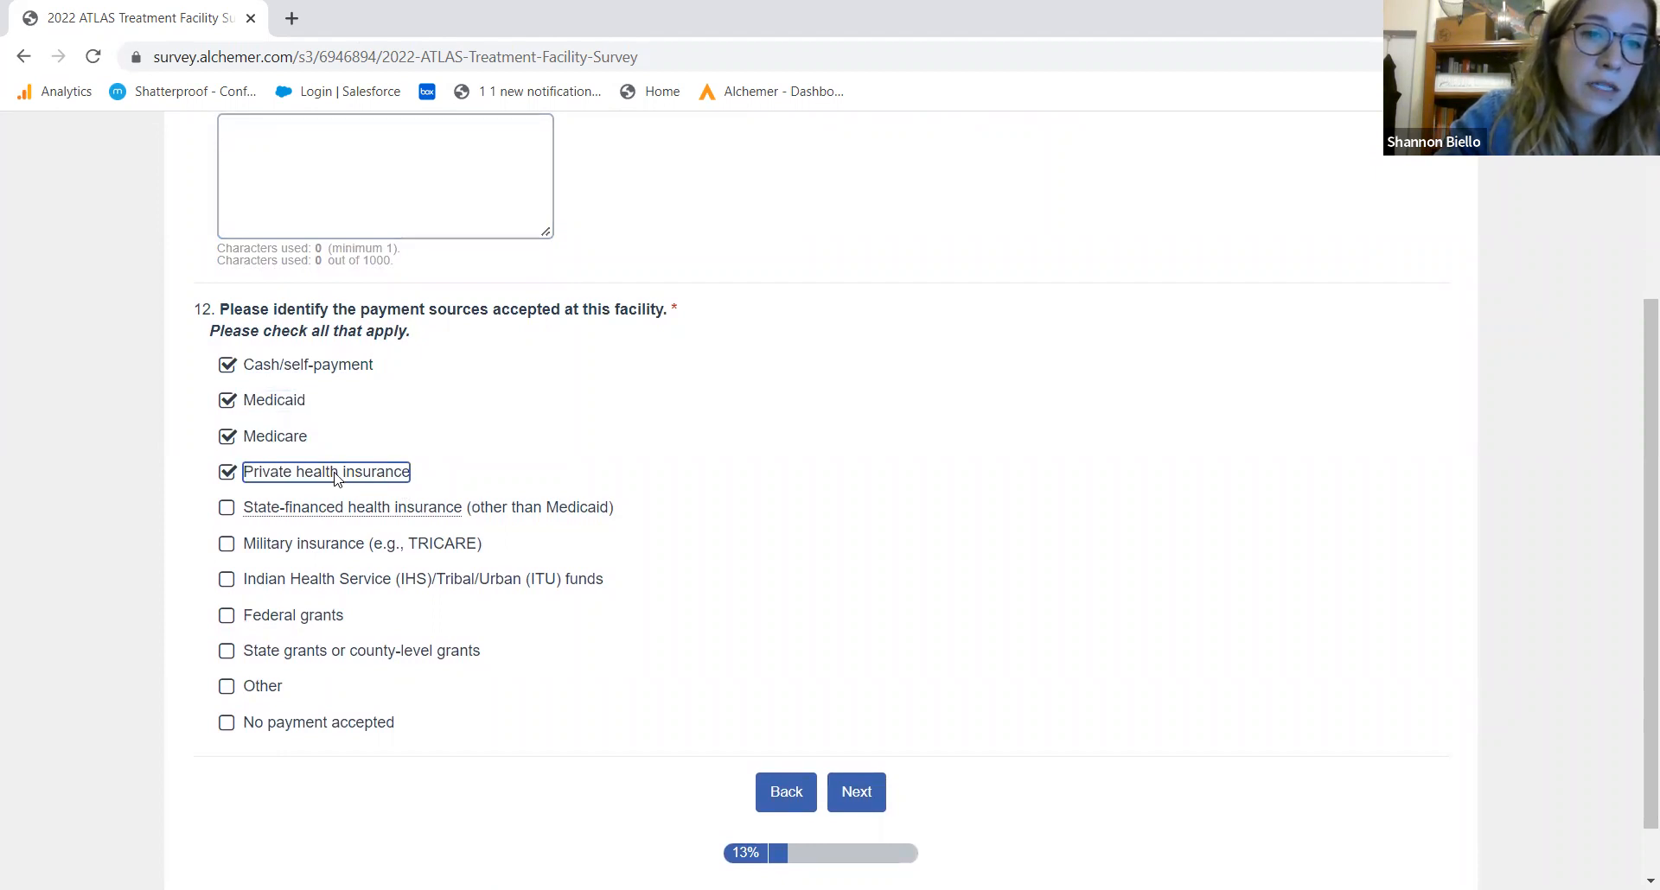
left_click(854, 789)
left_click(368, 655)
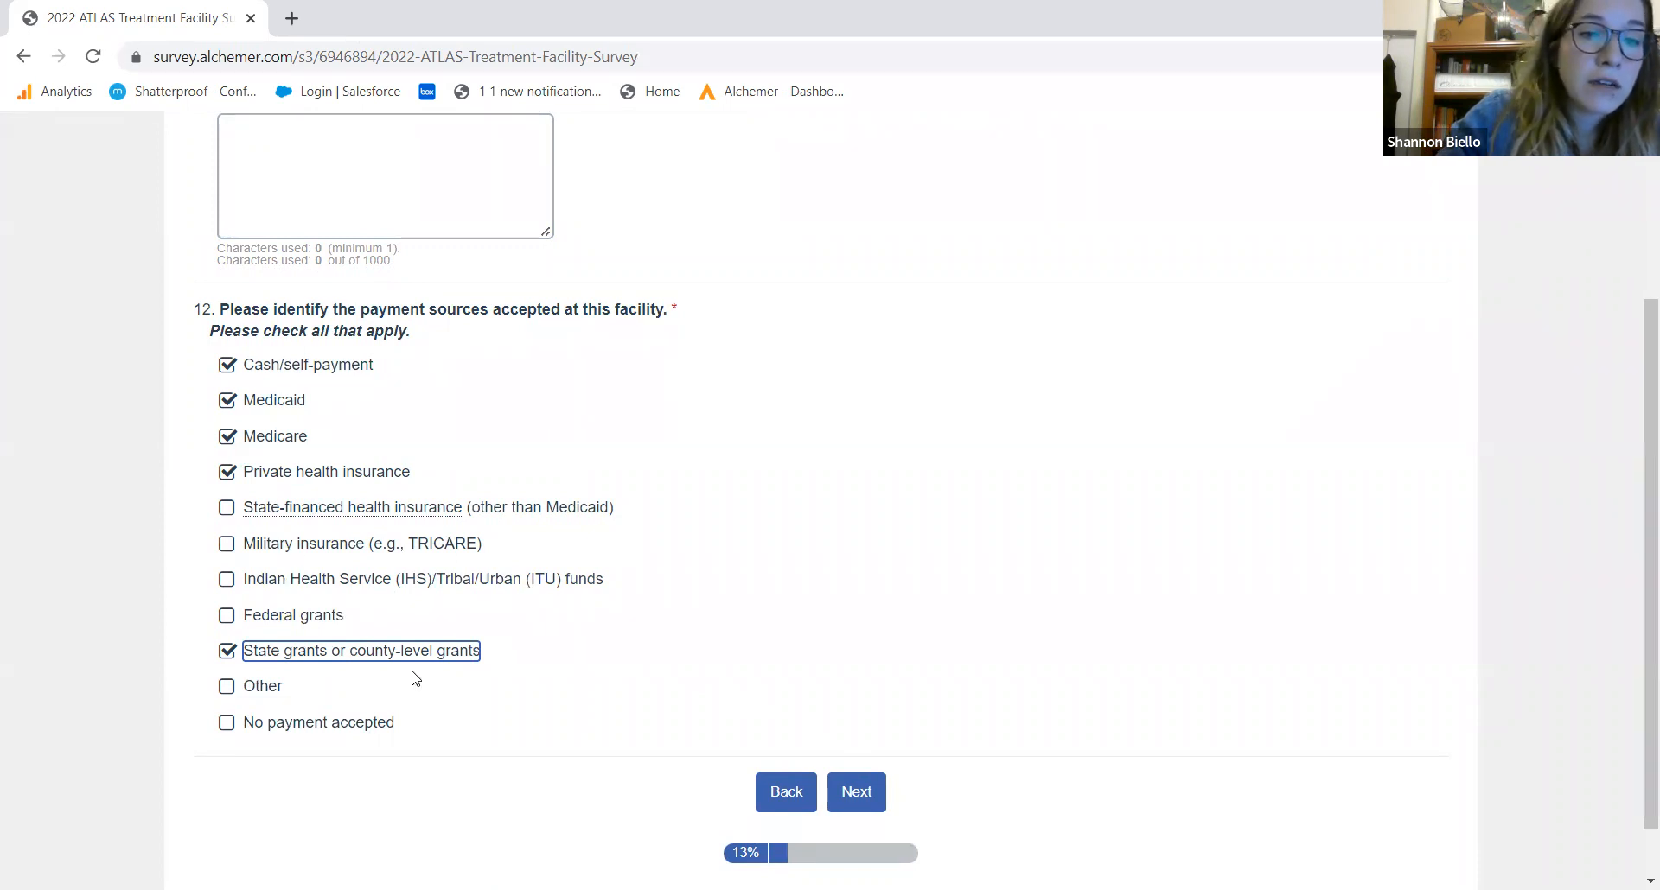
left_click(884, 794)
left_click(881, 795)
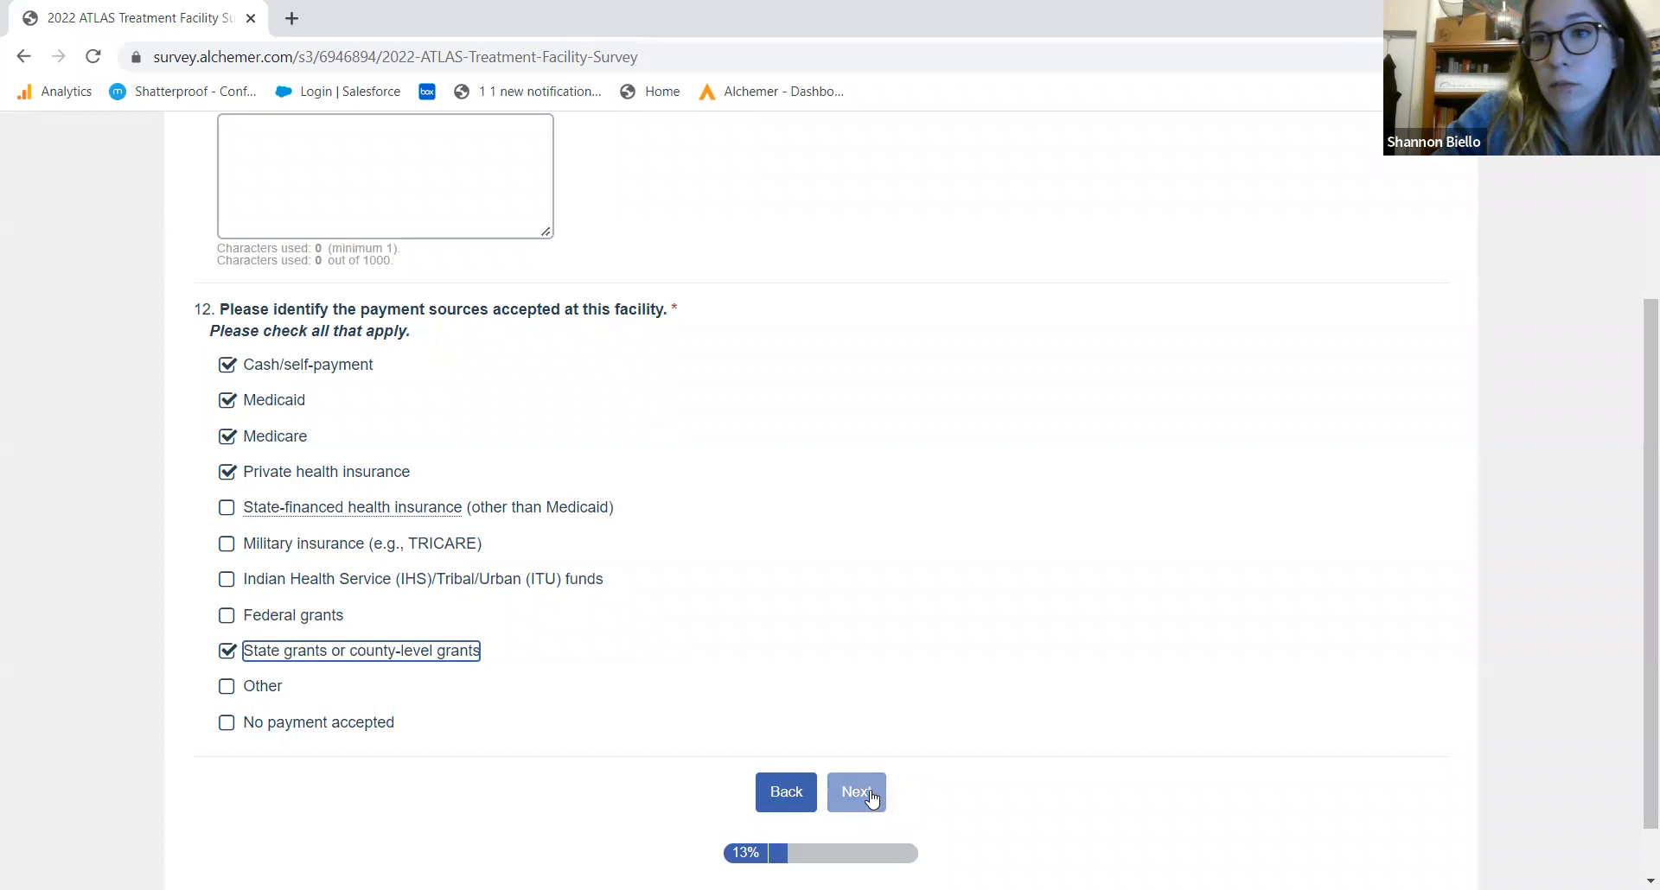
Enter 10% Cash/self-payment, 10% Medicaid and 40% Medicare in question 13
left_click(871, 798)
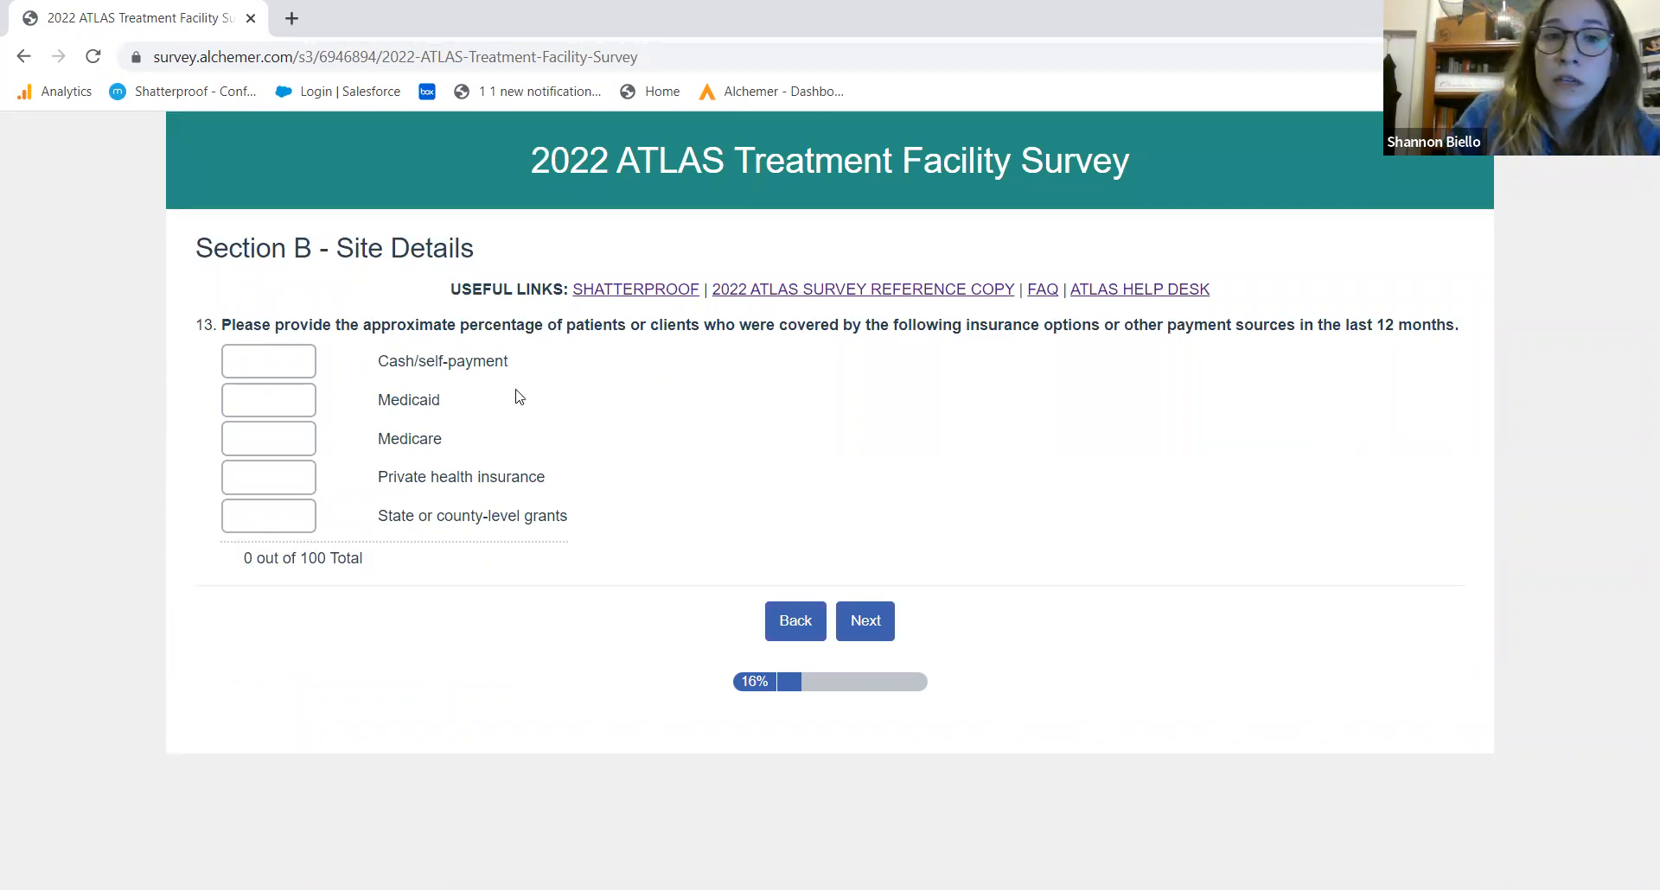
left_click(278, 370)
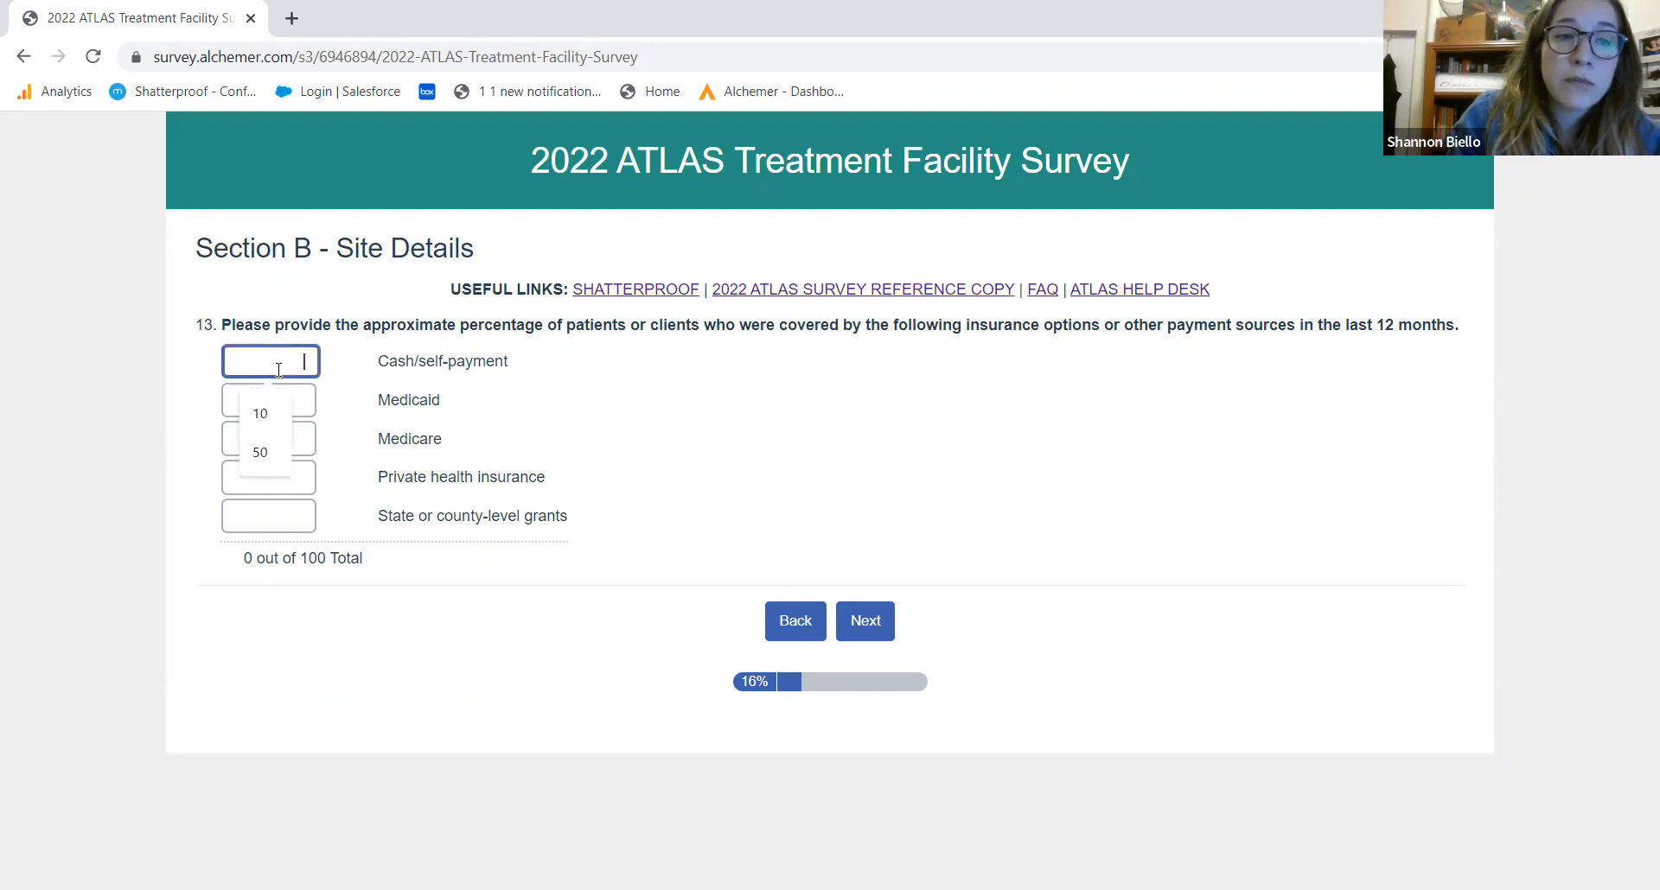
type("10")
left_click(316, 408)
type("10")
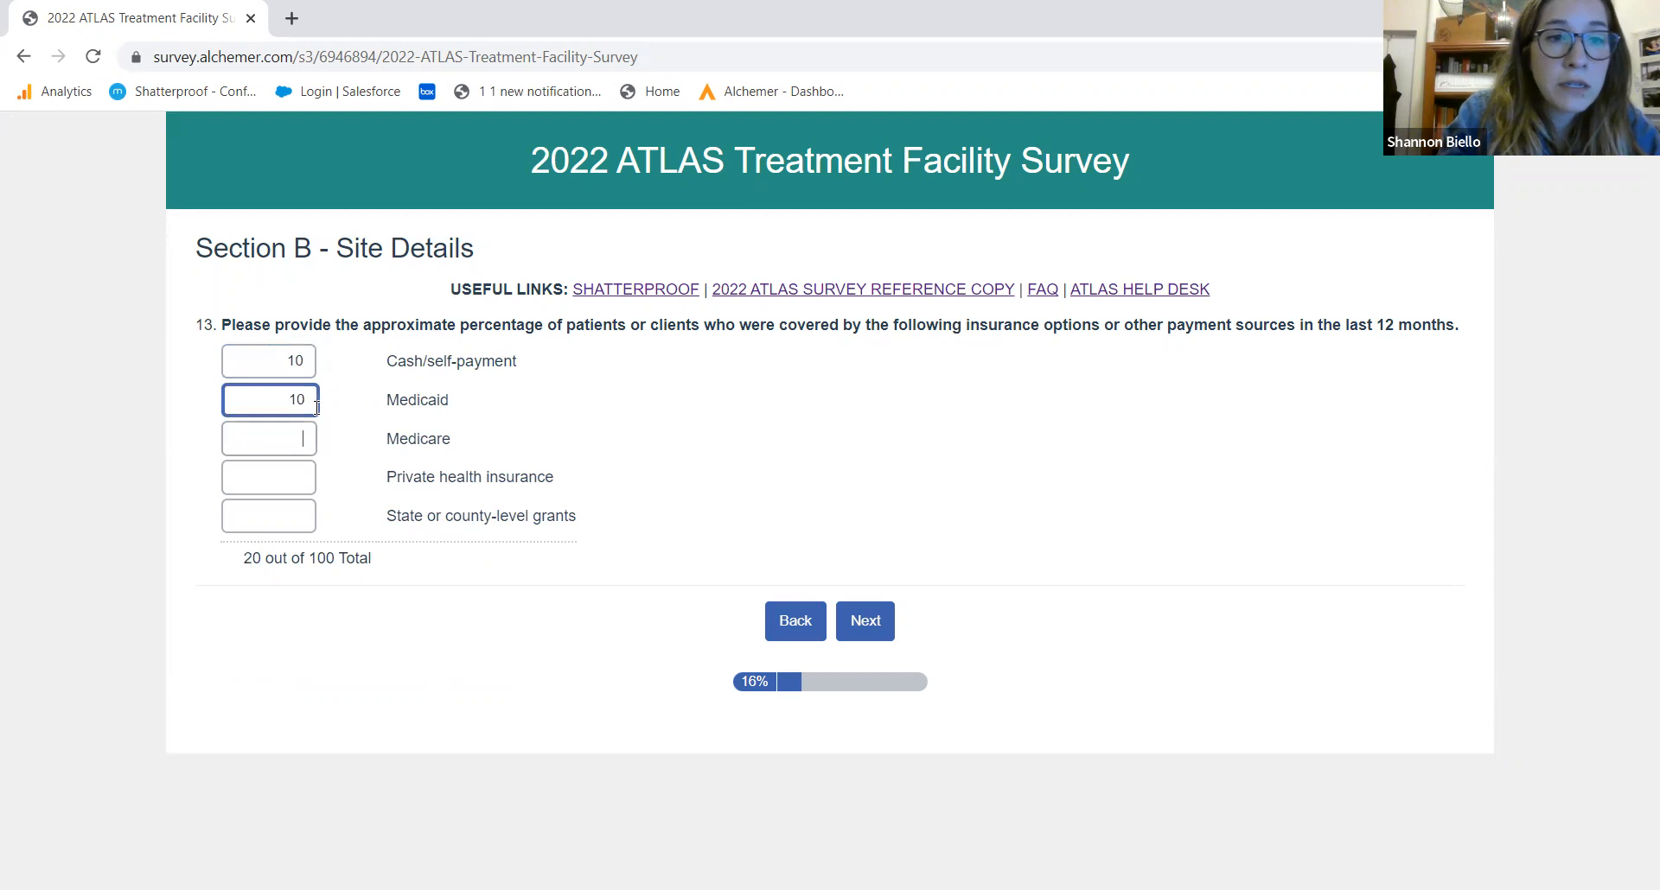
key("Tab")
type("40")
key("Tab")
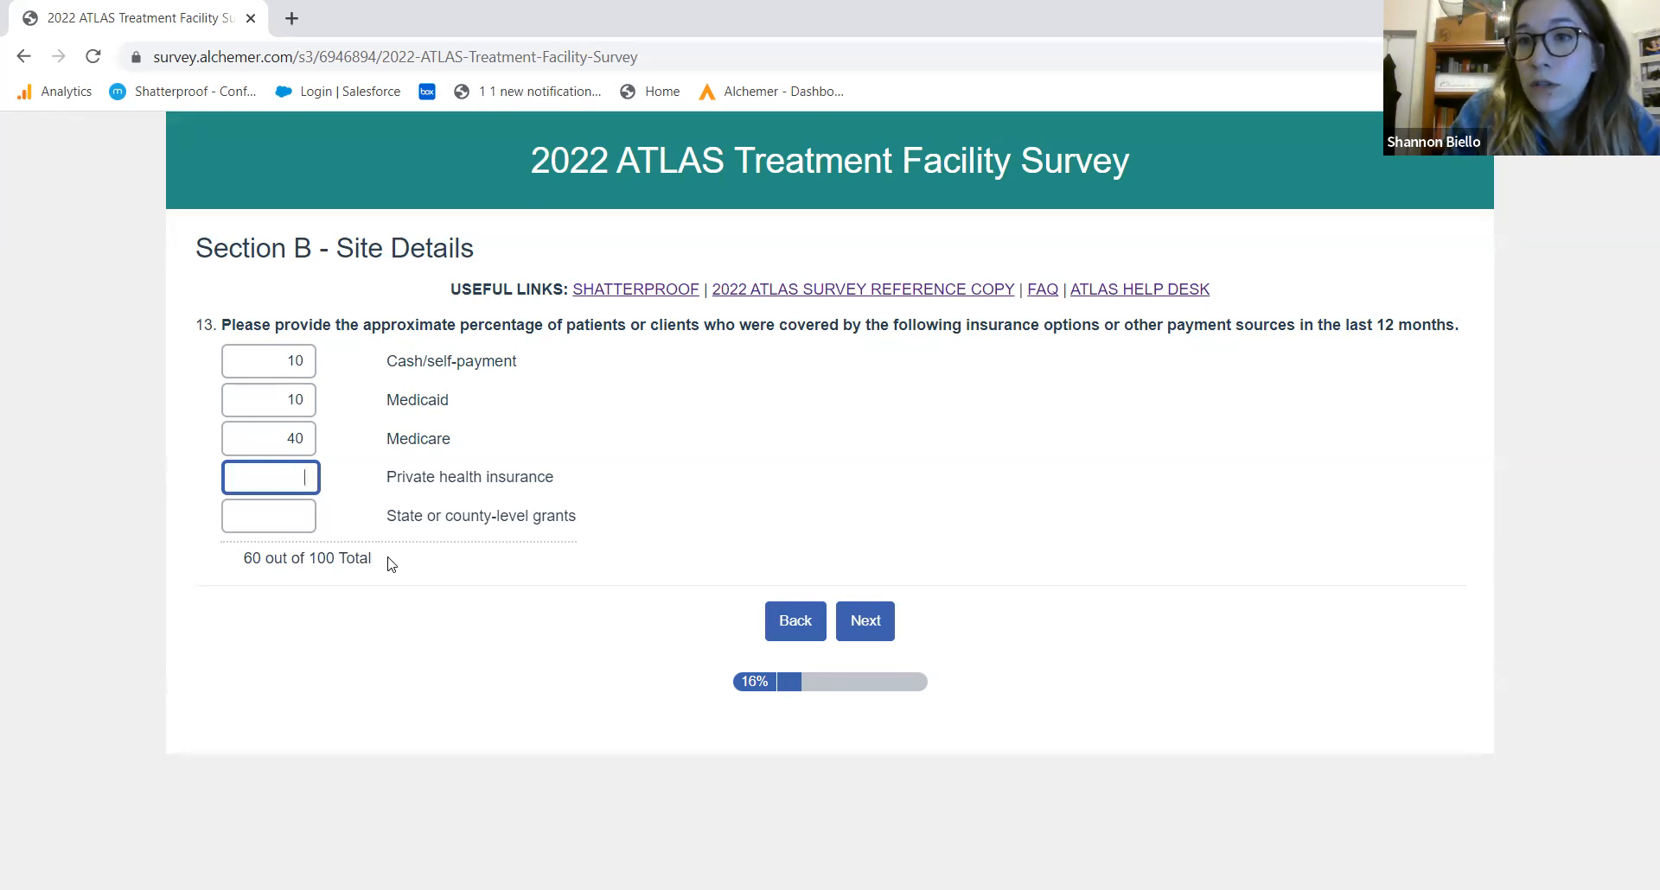
Enter 20% private insurance and 20% state grants to total 100, then continue
left_click_drag(380, 562, 235, 559)
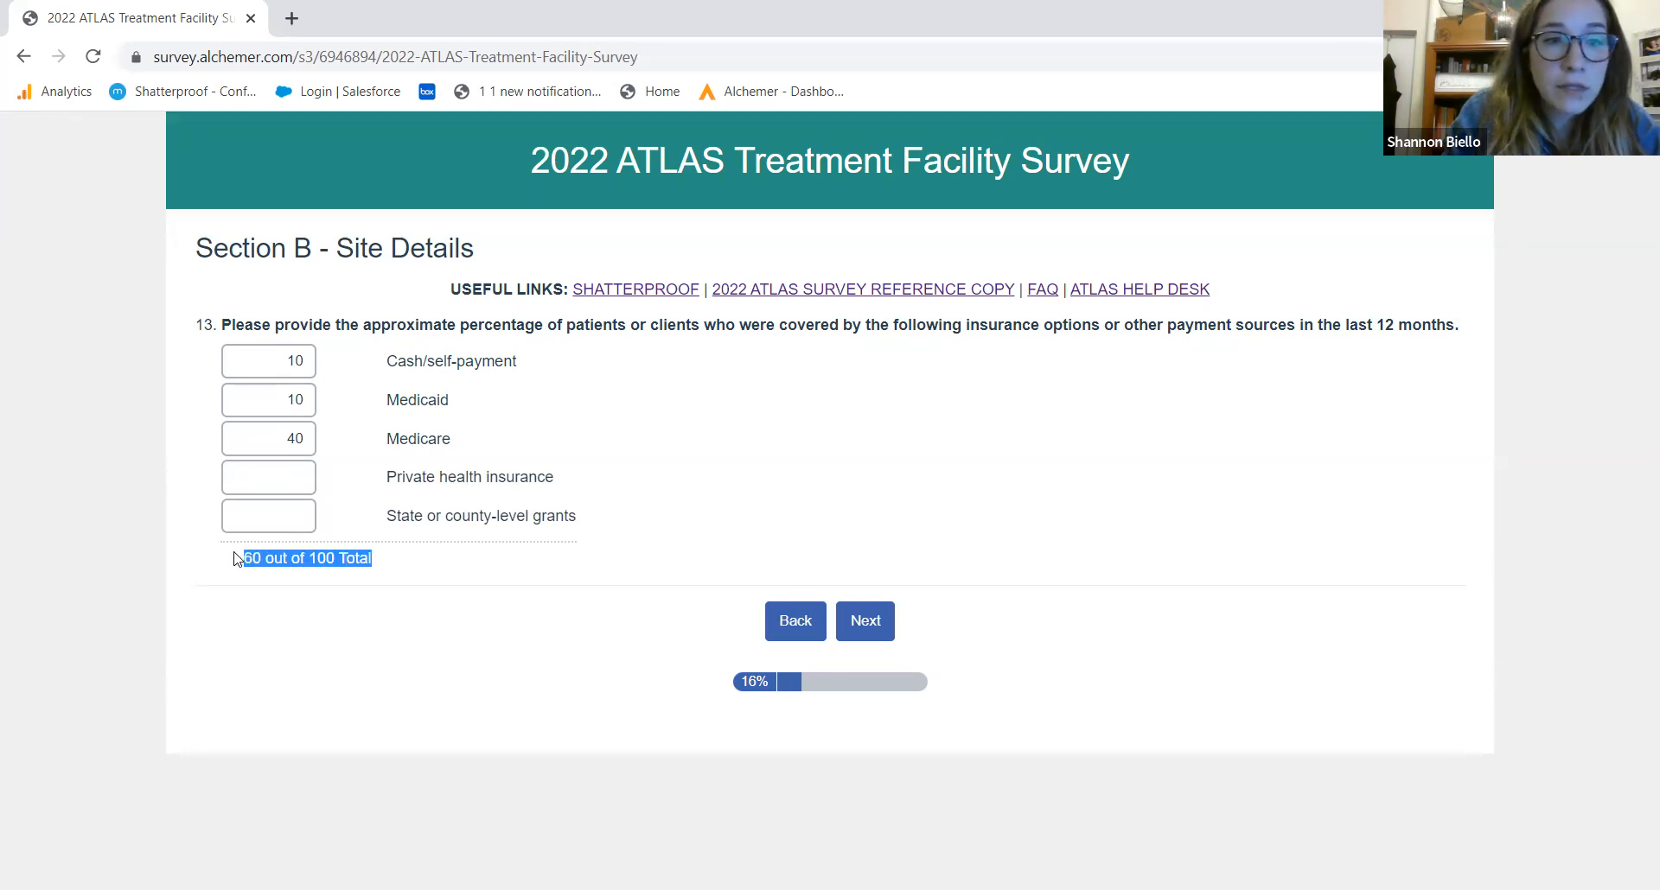
left_click(283, 482)
type("20")
key("Tab")
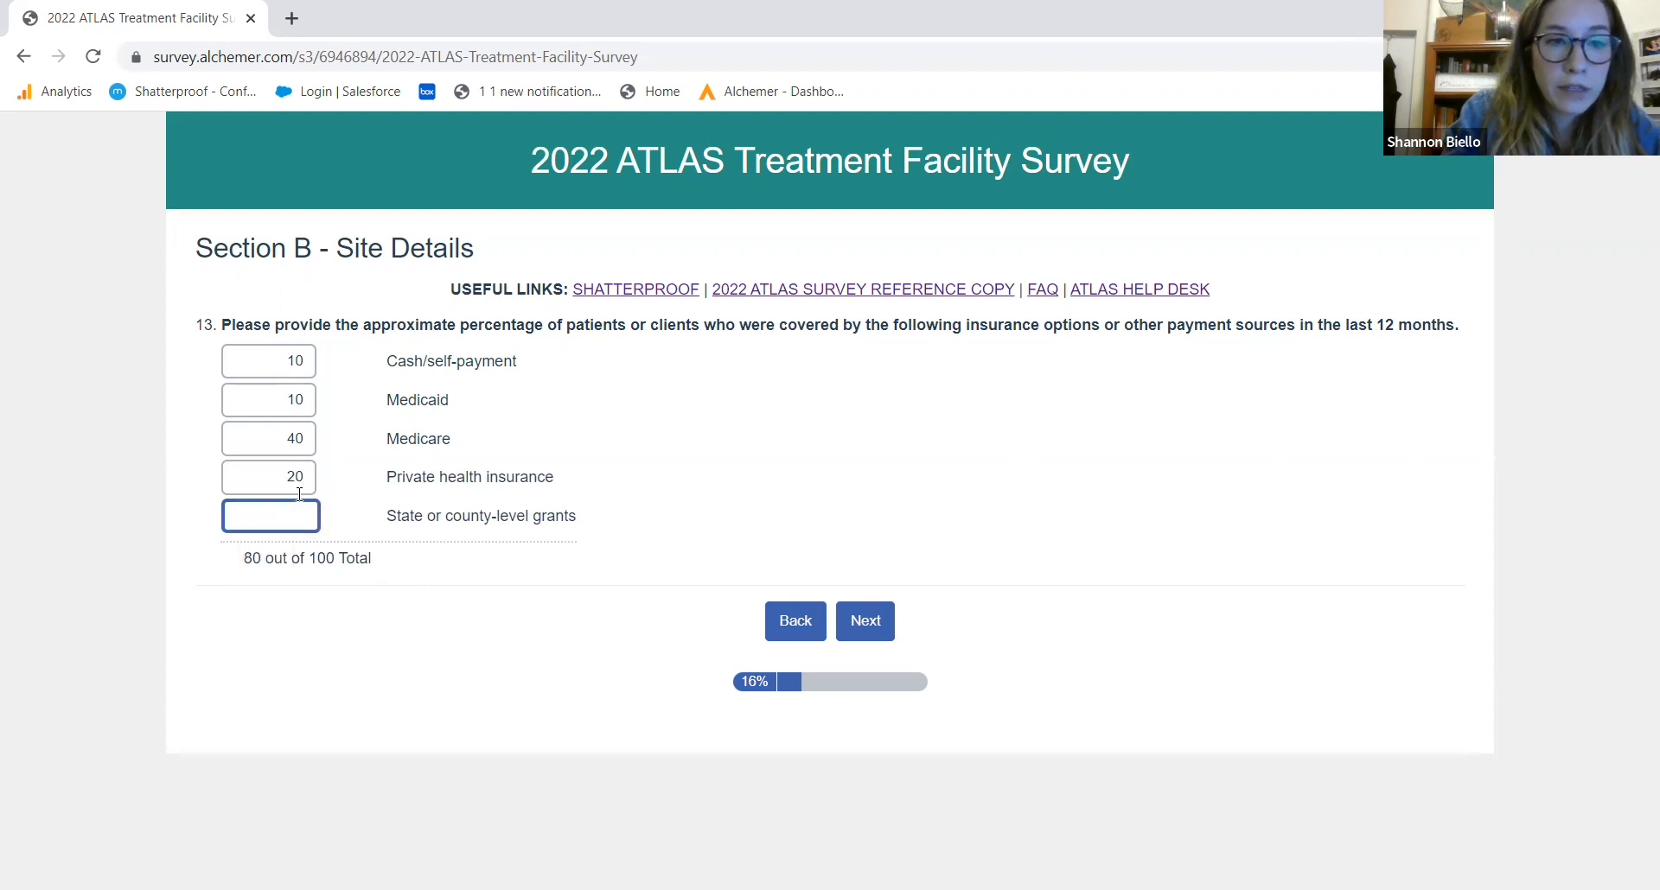
type("20")
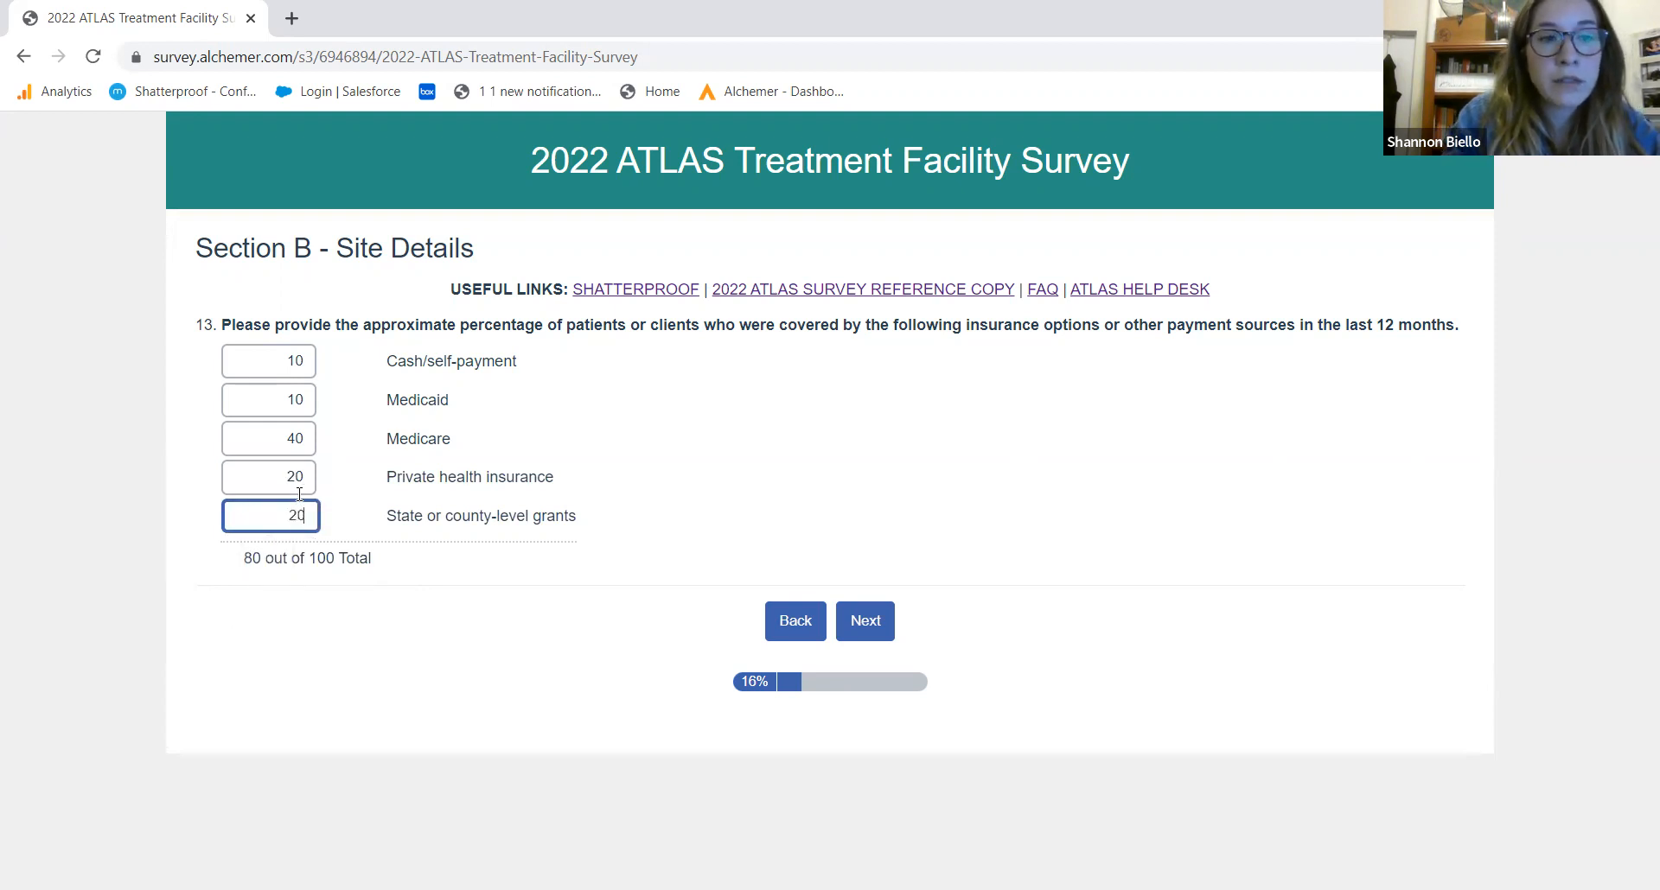
left_click(512, 604)
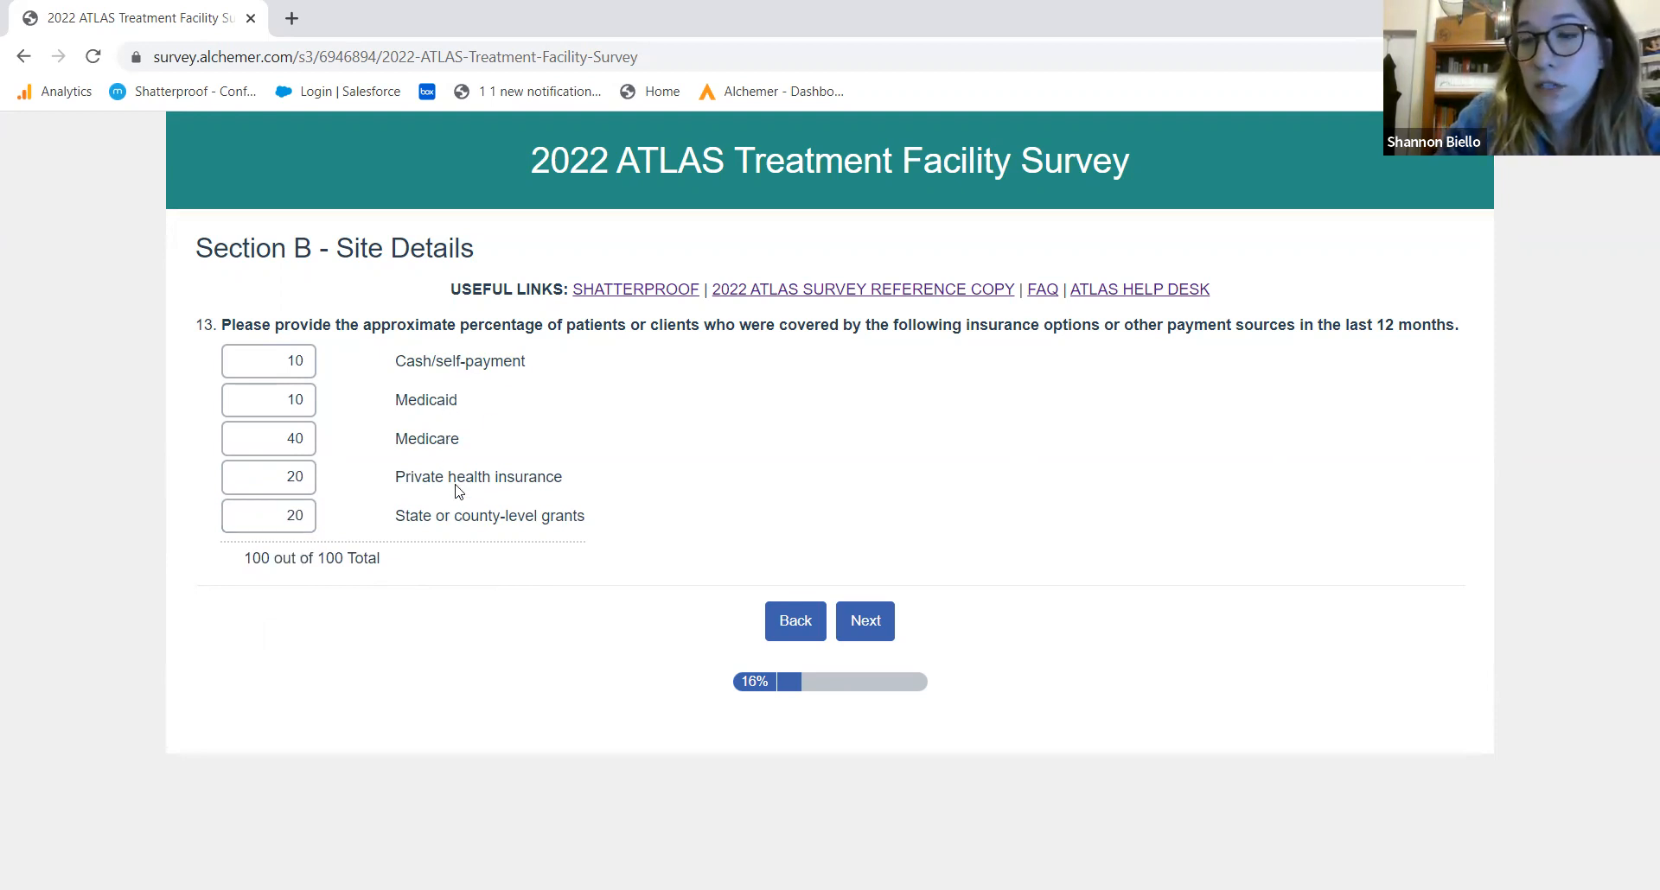
left_click(862, 631)
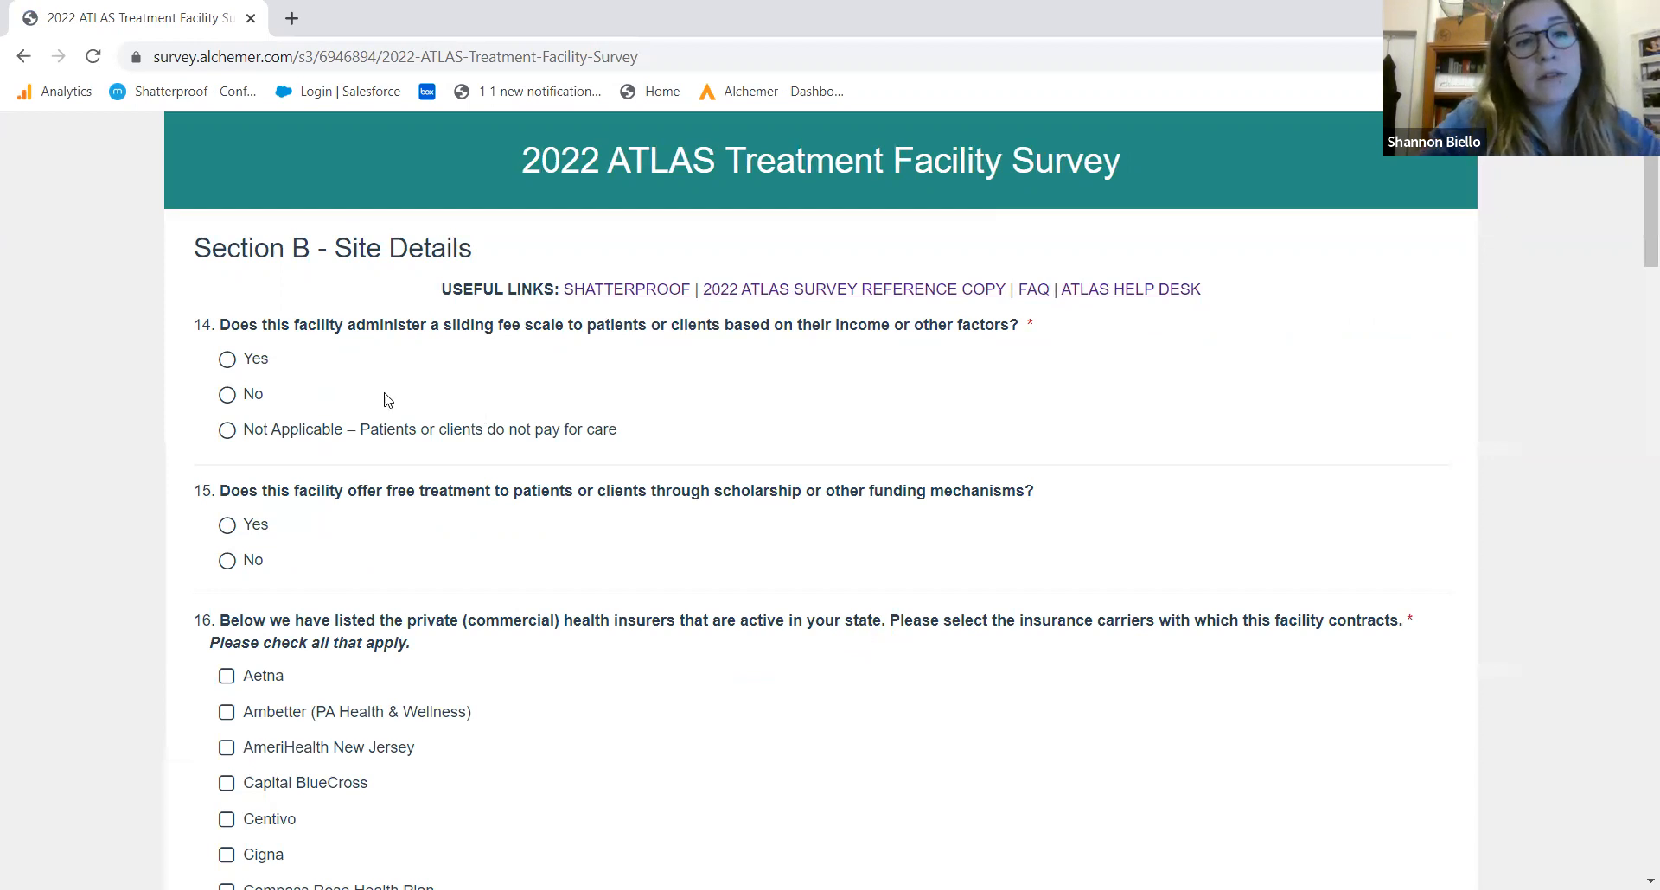
Answer Yes to the sliding fee scale and free treatment questions
left_click(229, 360)
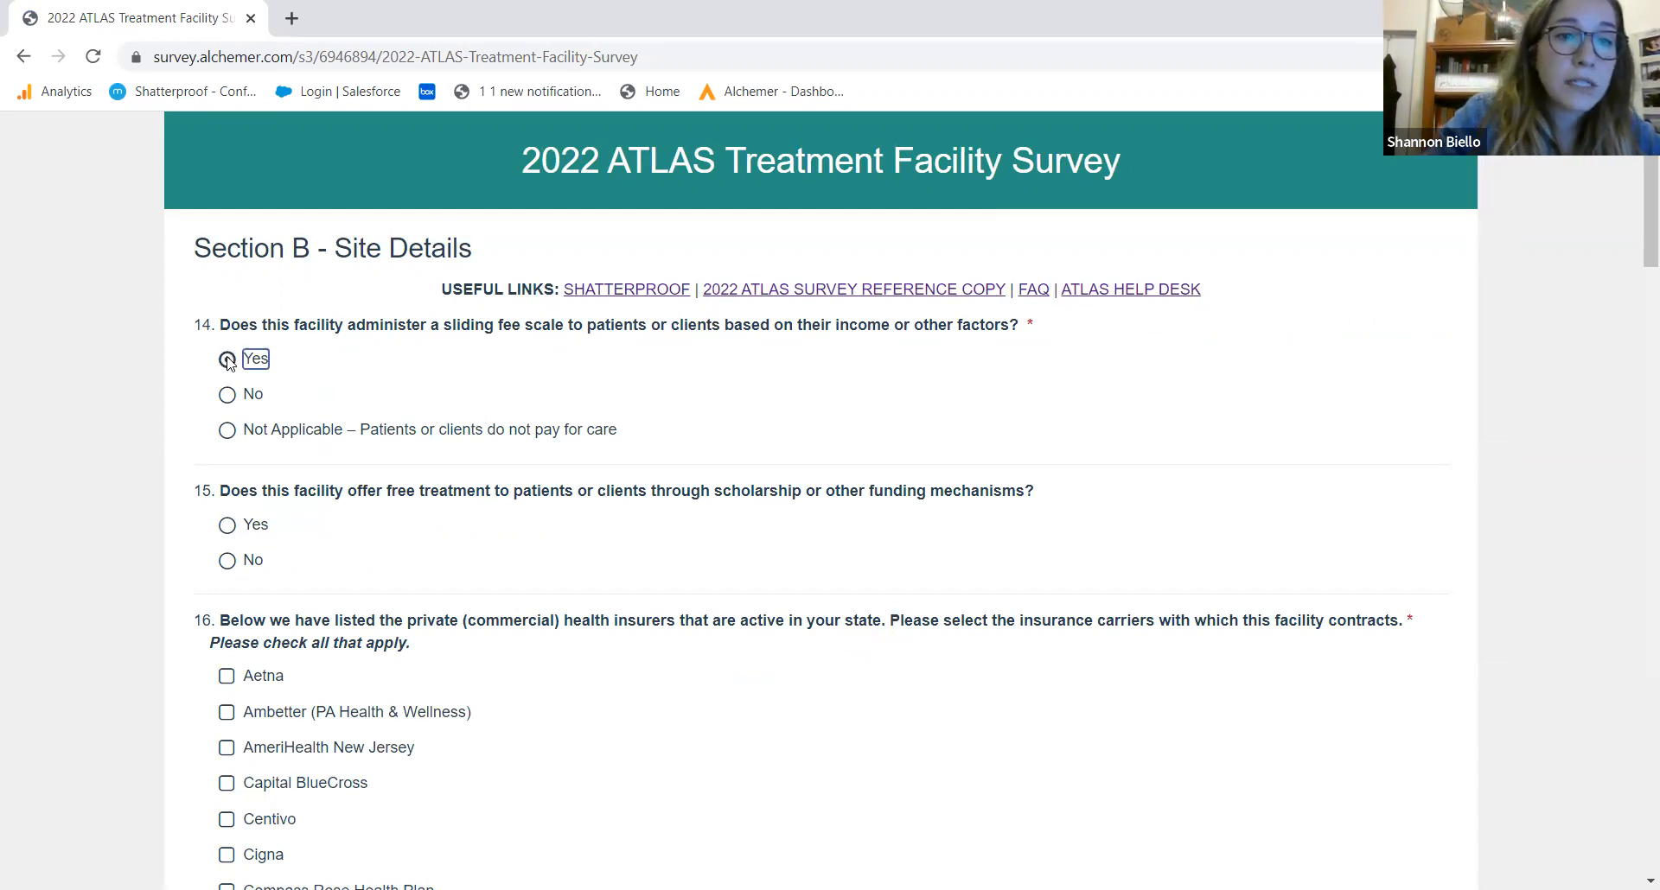
left_click(228, 526)
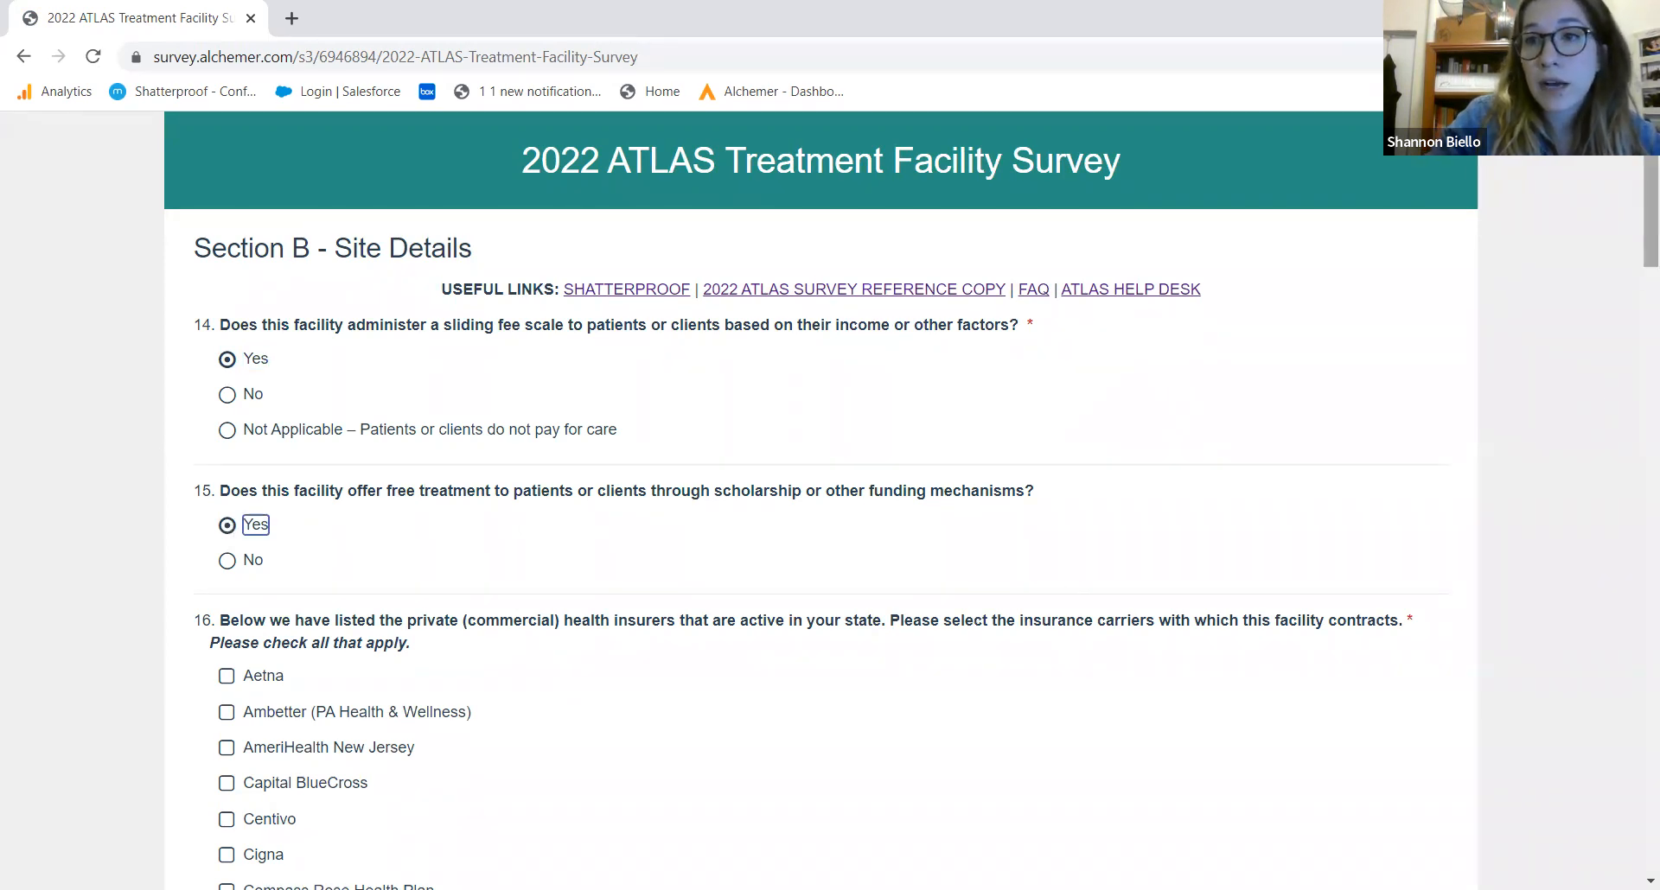
scroll(1637, 182, "down", 3)
scroll(1636, 184, "down", 1)
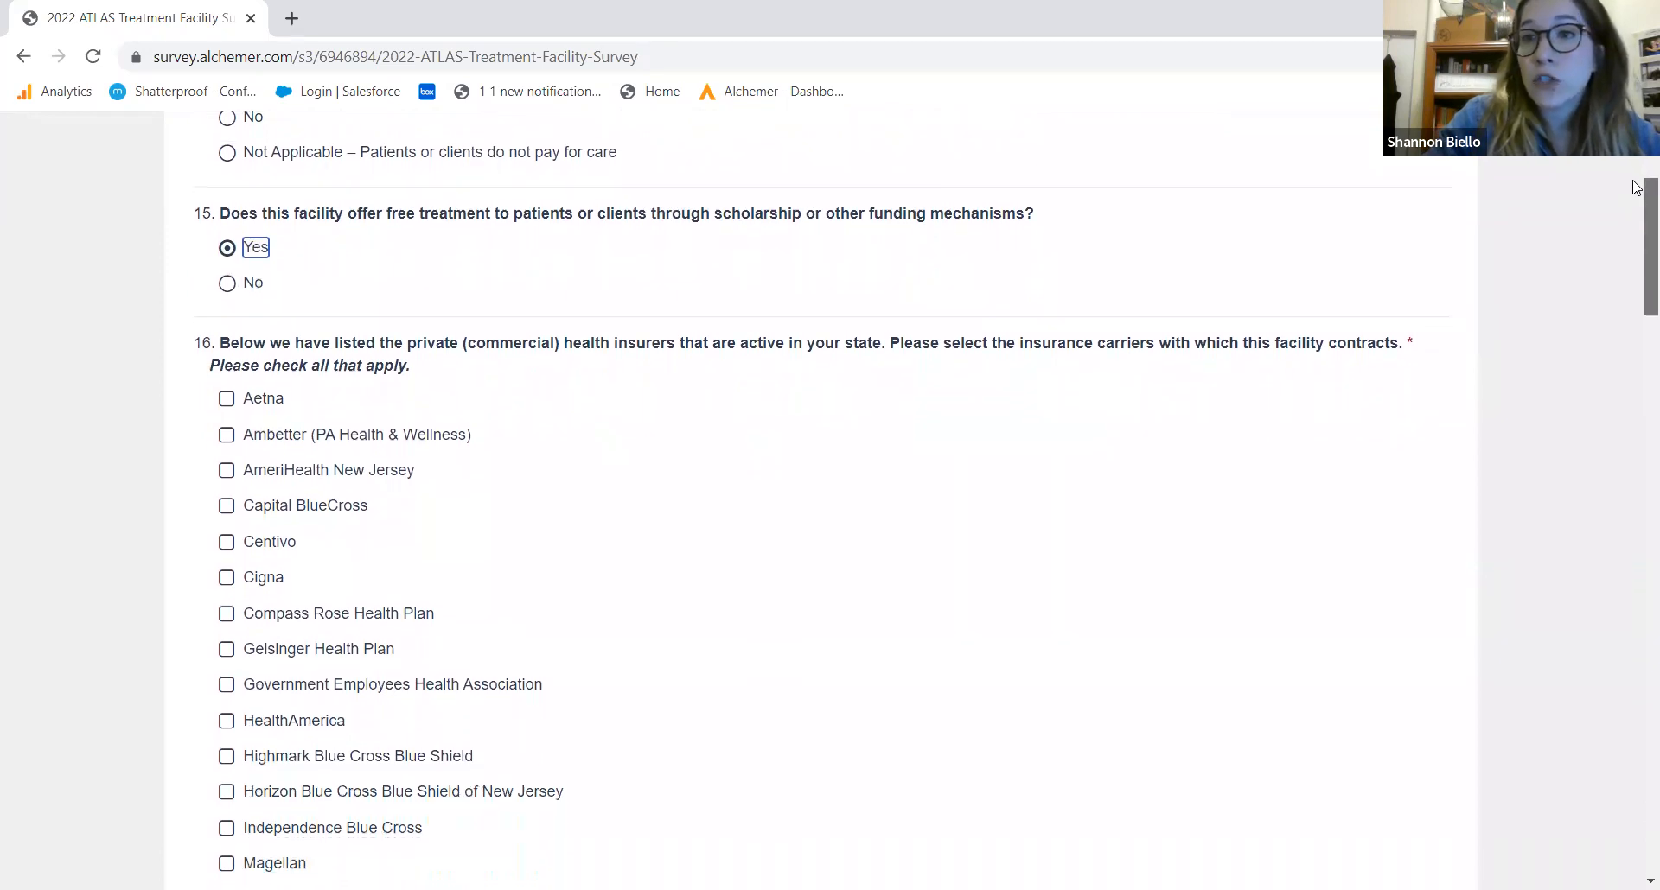
scroll(1637, 188, "down", 2)
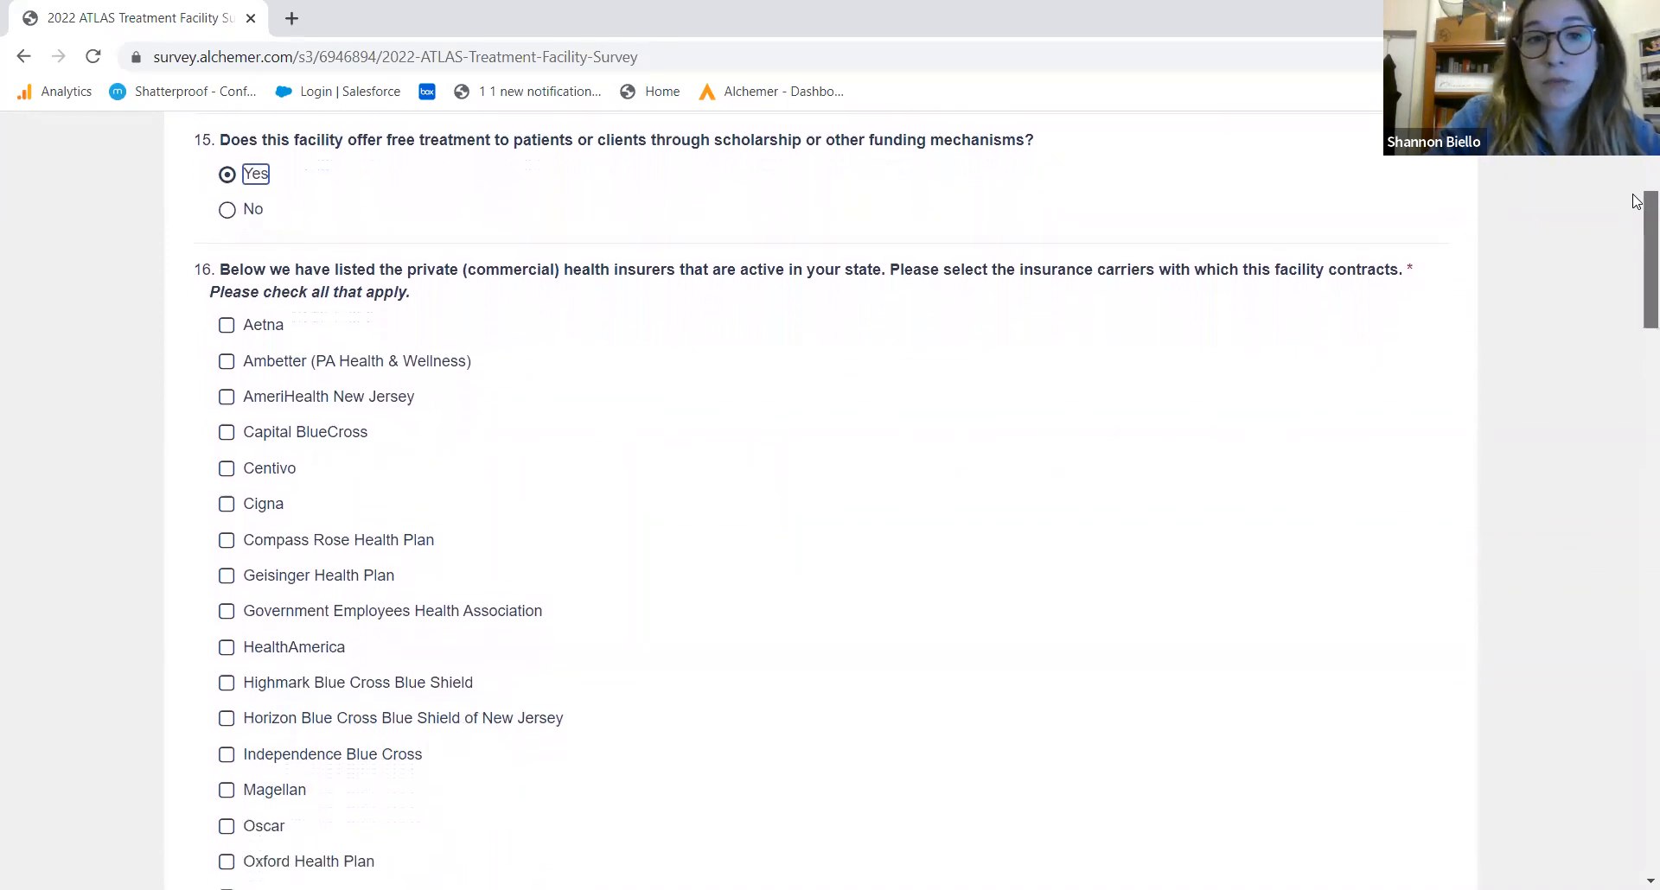
scroll(1636, 219, "down", 1)
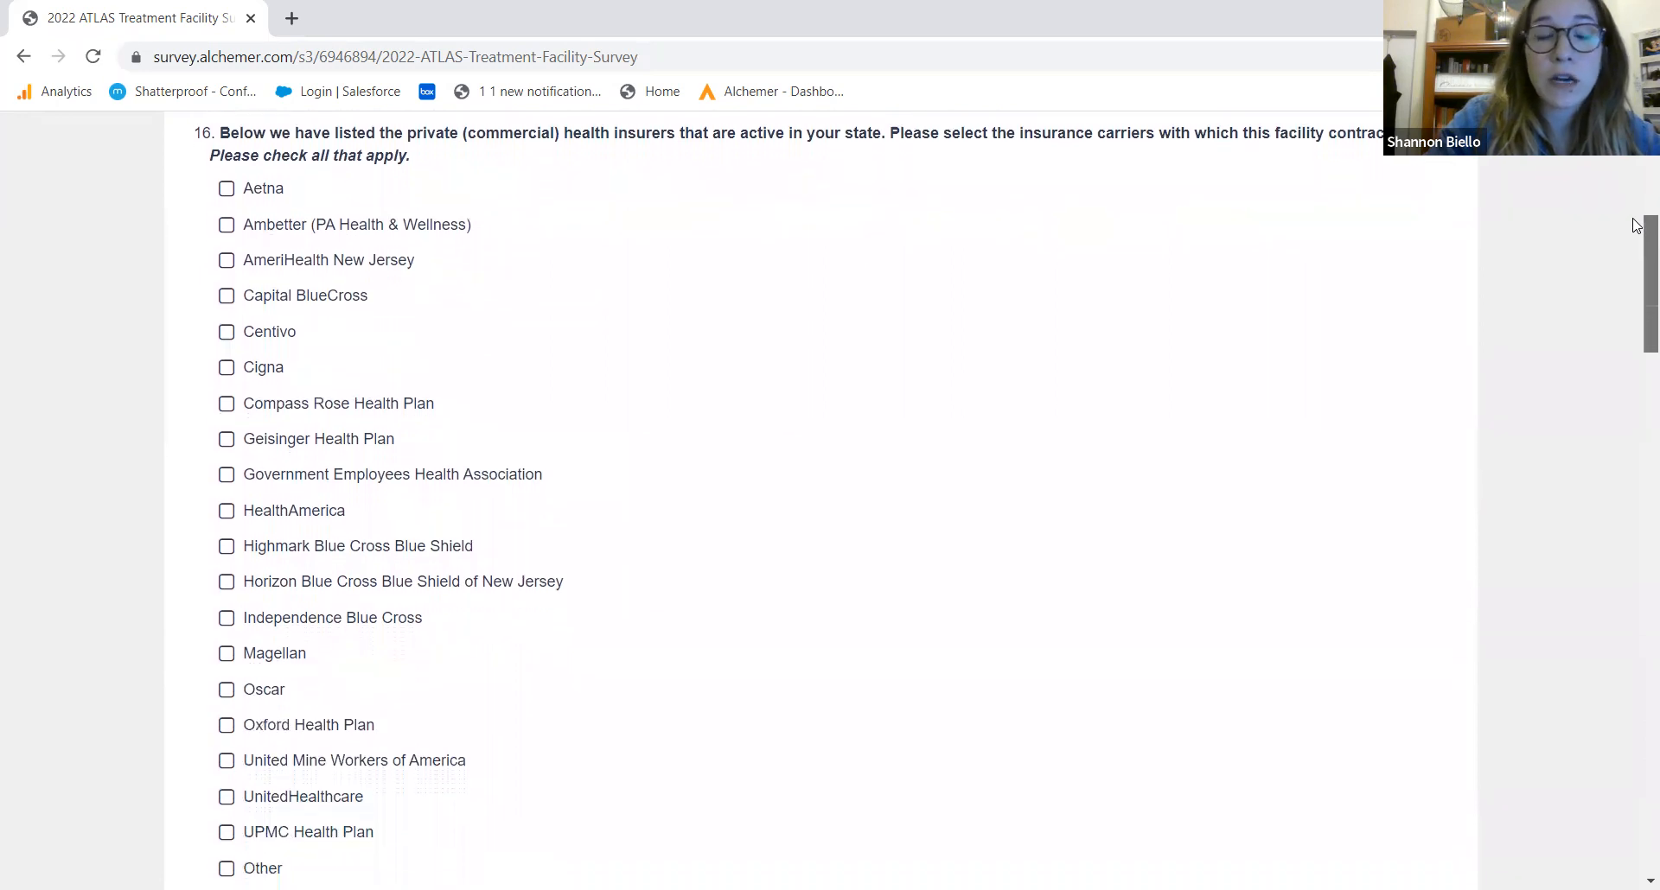
Check Compass Rose, Geisinger, Government Employees Health Association and HealthAmerica as contracted insurers
left_click(377, 396)
left_click(344, 429)
left_click(317, 469)
left_click(304, 504)
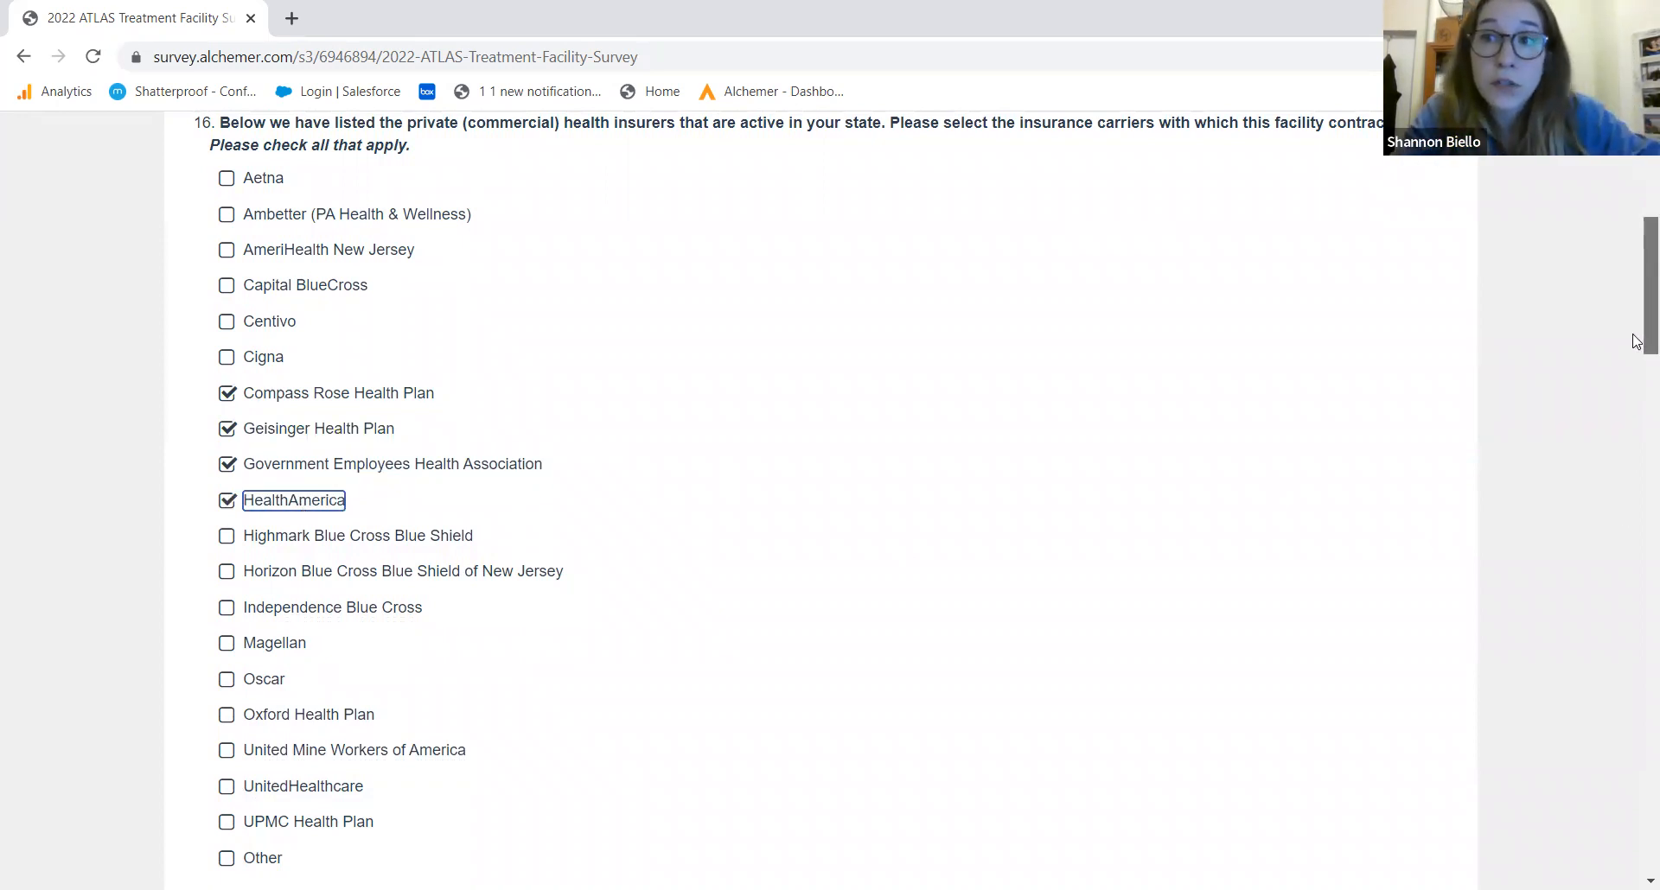
left_click_drag(1637, 342, 1636, 453)
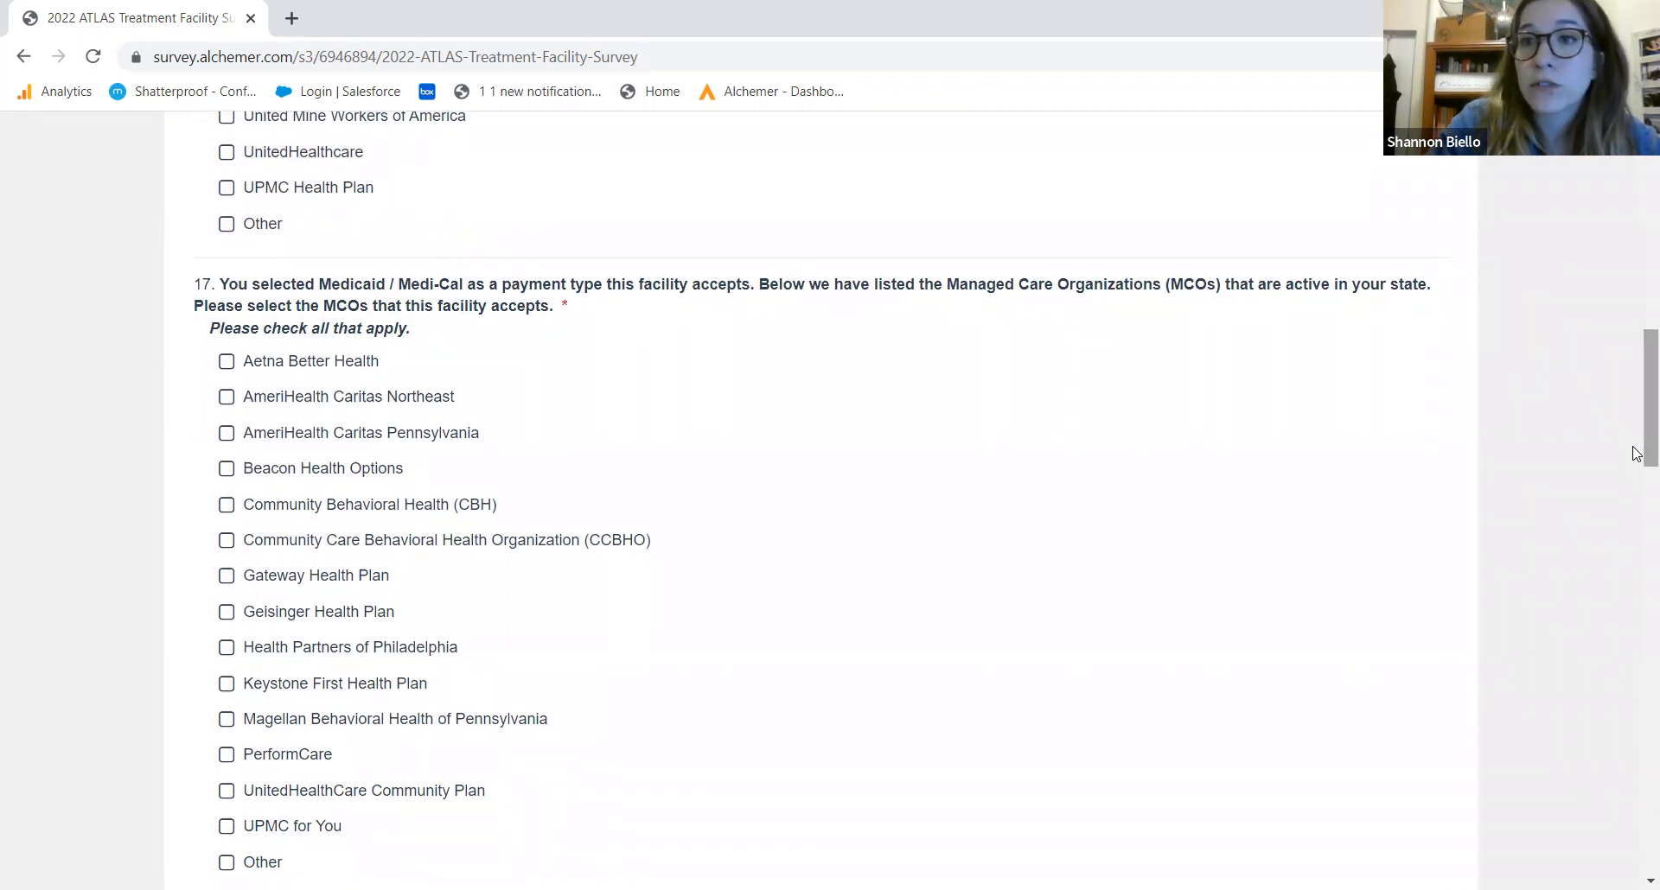
Tick AmeriHealth Caritas Northeast, AmeriHealth Caritas Pennsylvania, Beacon Health Options and CBH in question 17
left_click(346, 399)
left_click(298, 433)
left_click(283, 470)
left_click(282, 509)
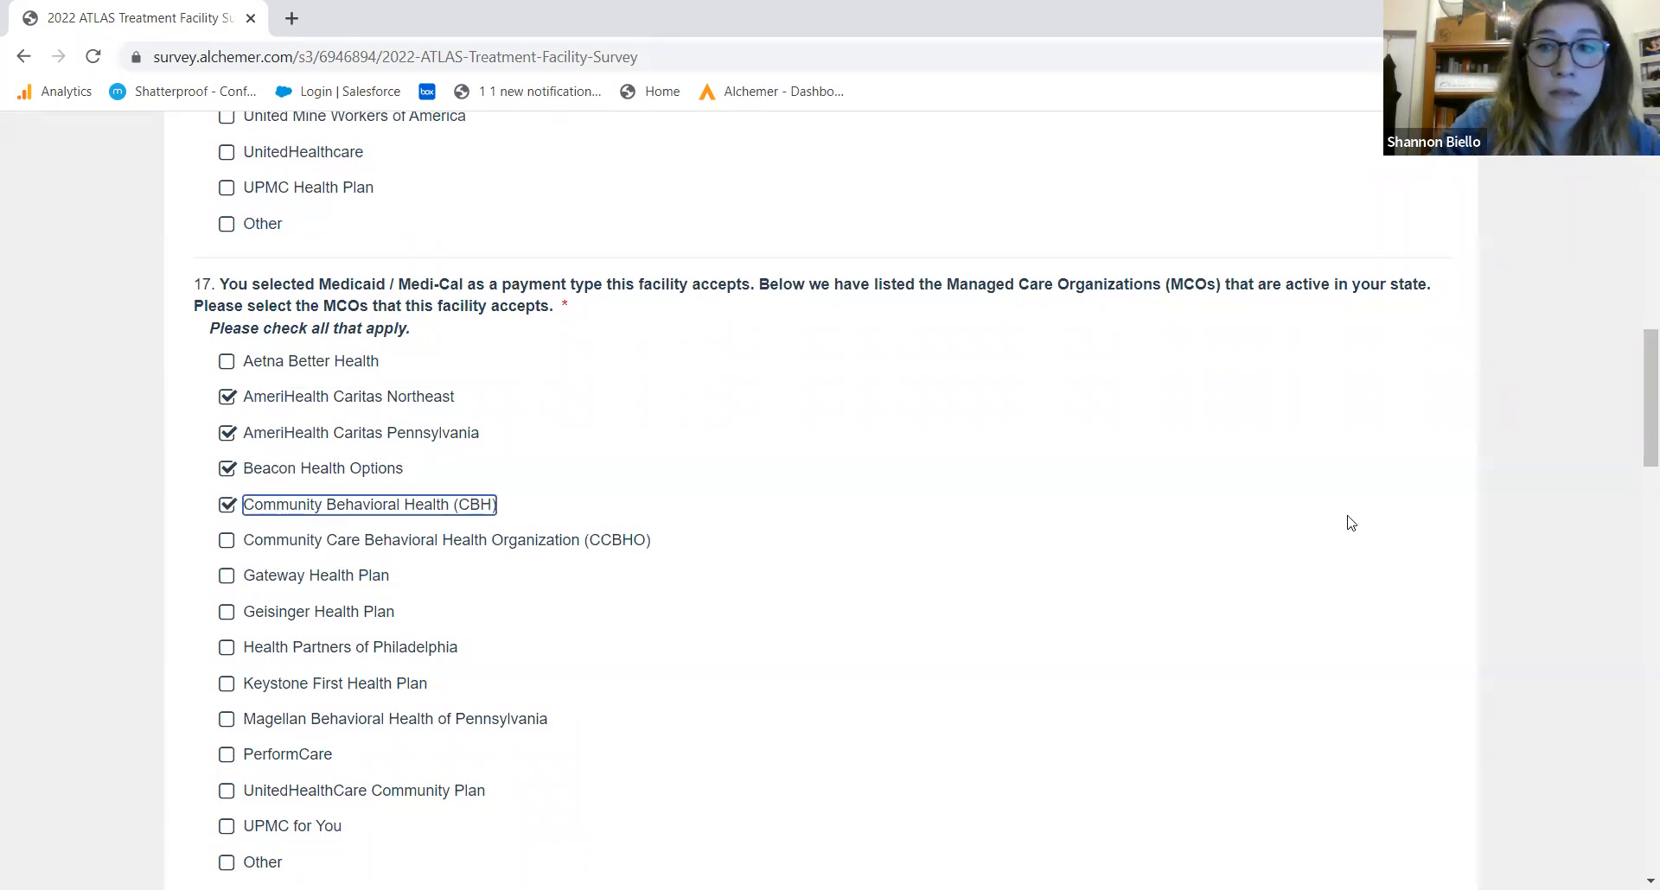
scroll(1637, 398, "down", 1)
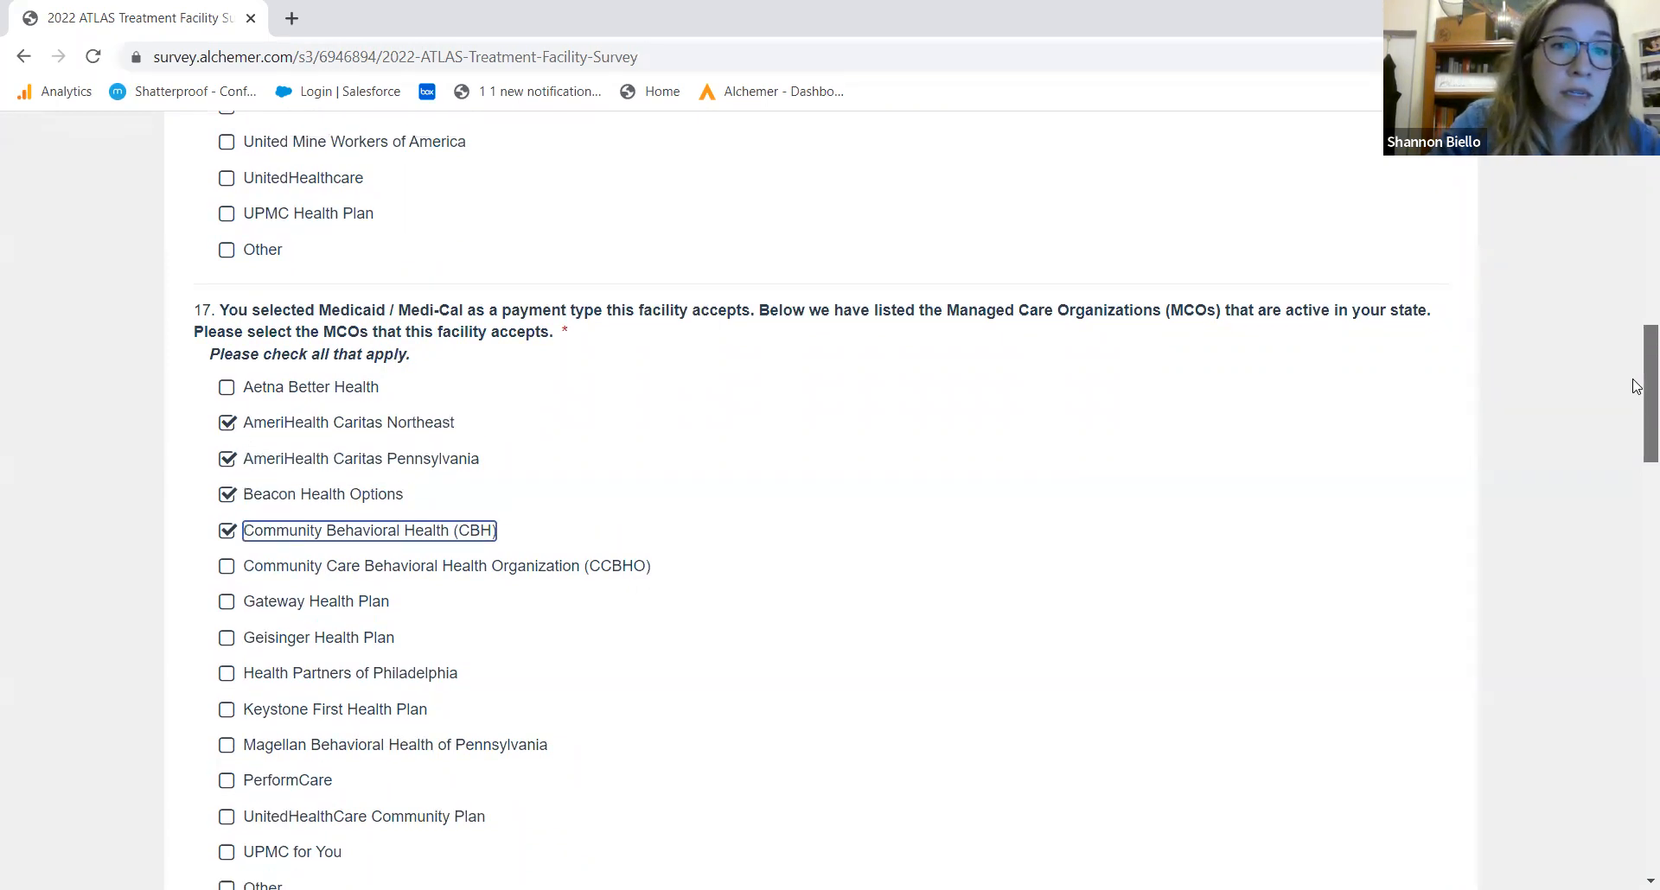
scroll(1636, 415, "down", 1)
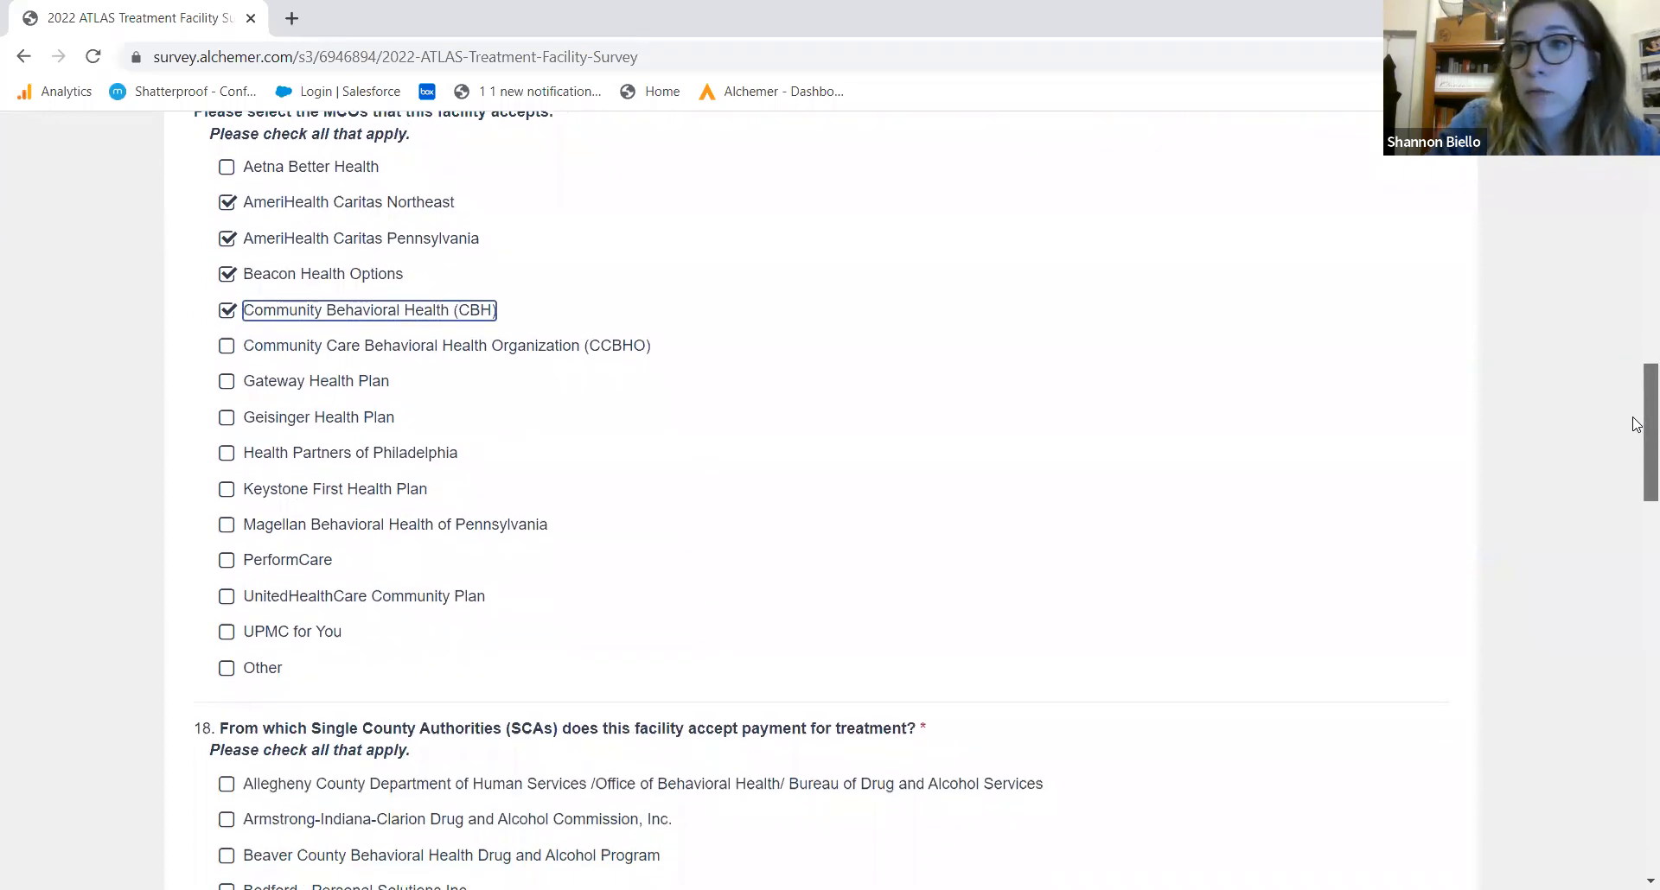
scroll(1636, 423, "down", 2)
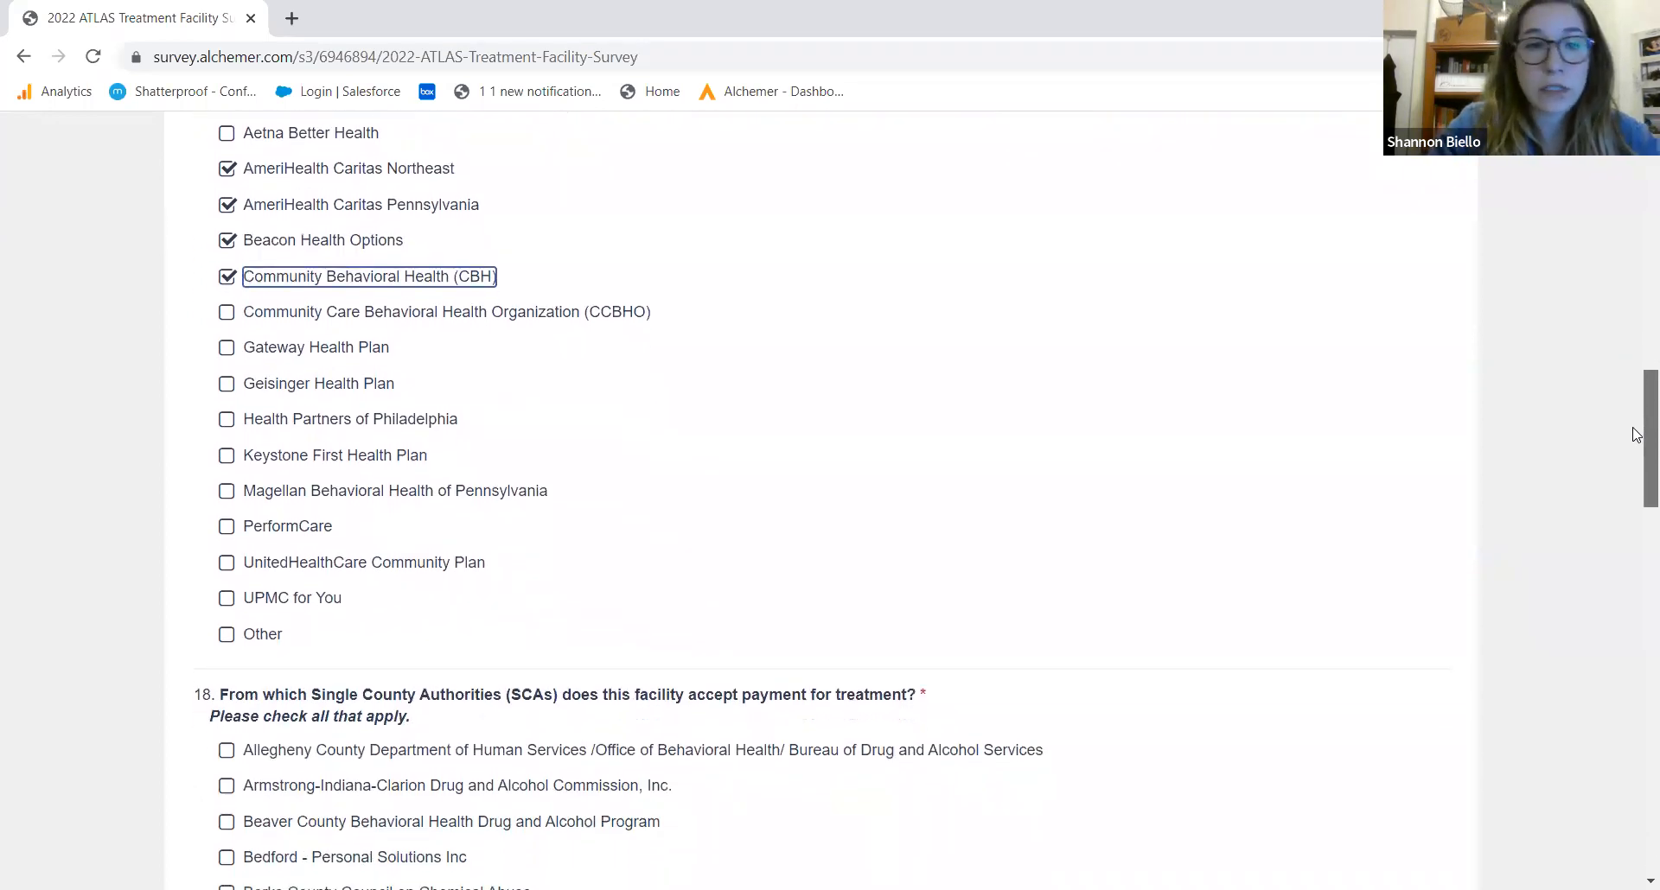
scroll(1636, 460, "down", 3)
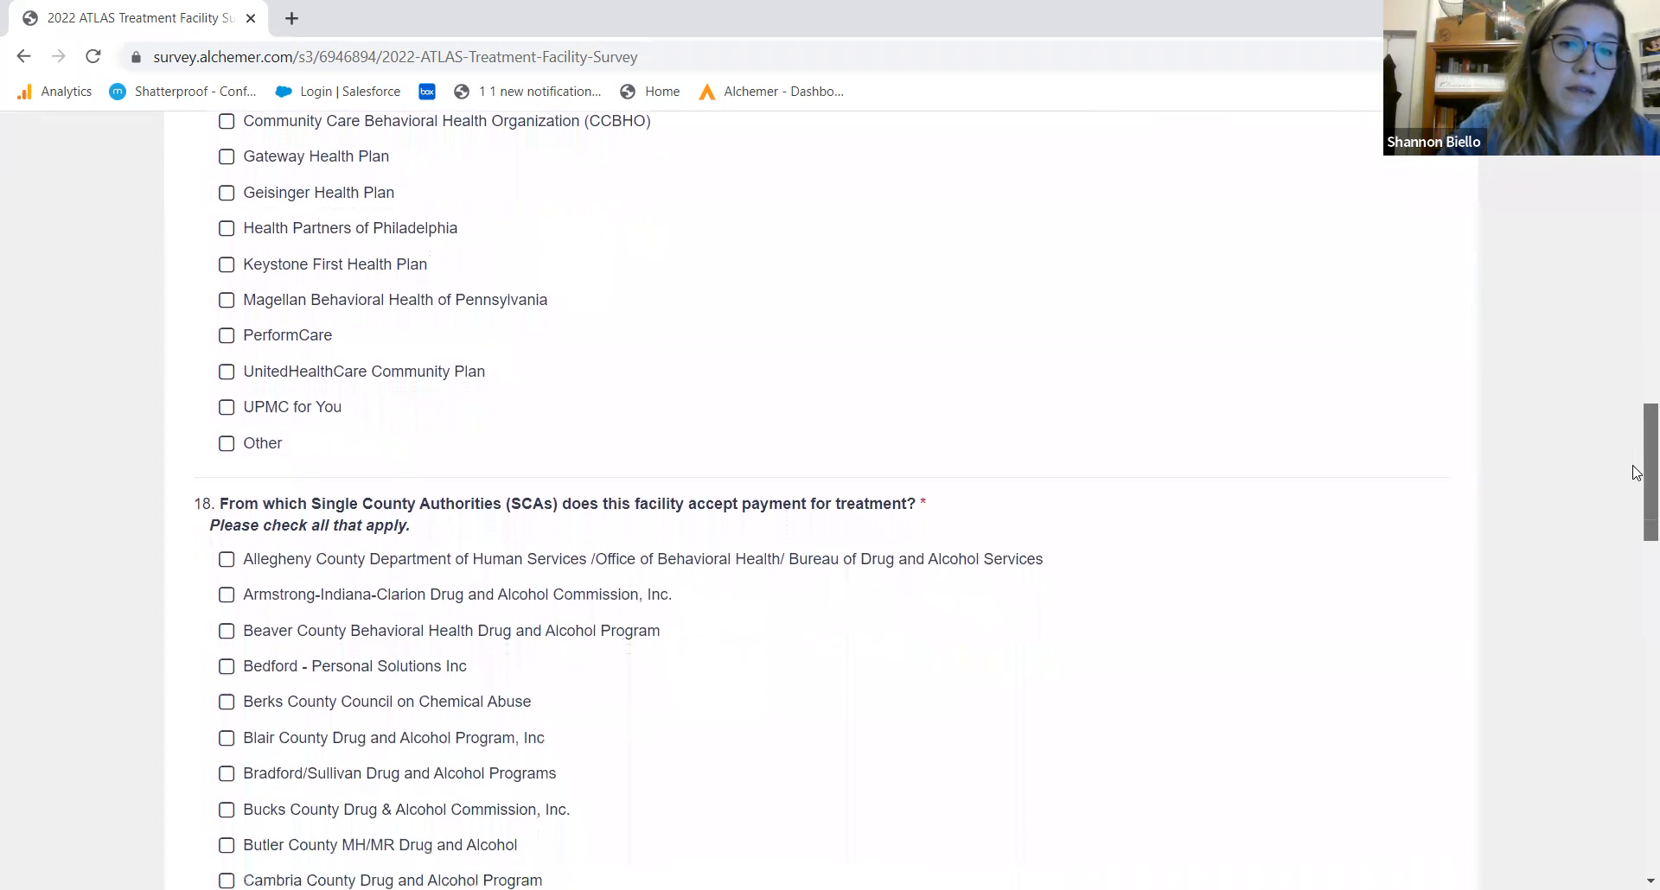
scroll(1624, 516, "down", 7)
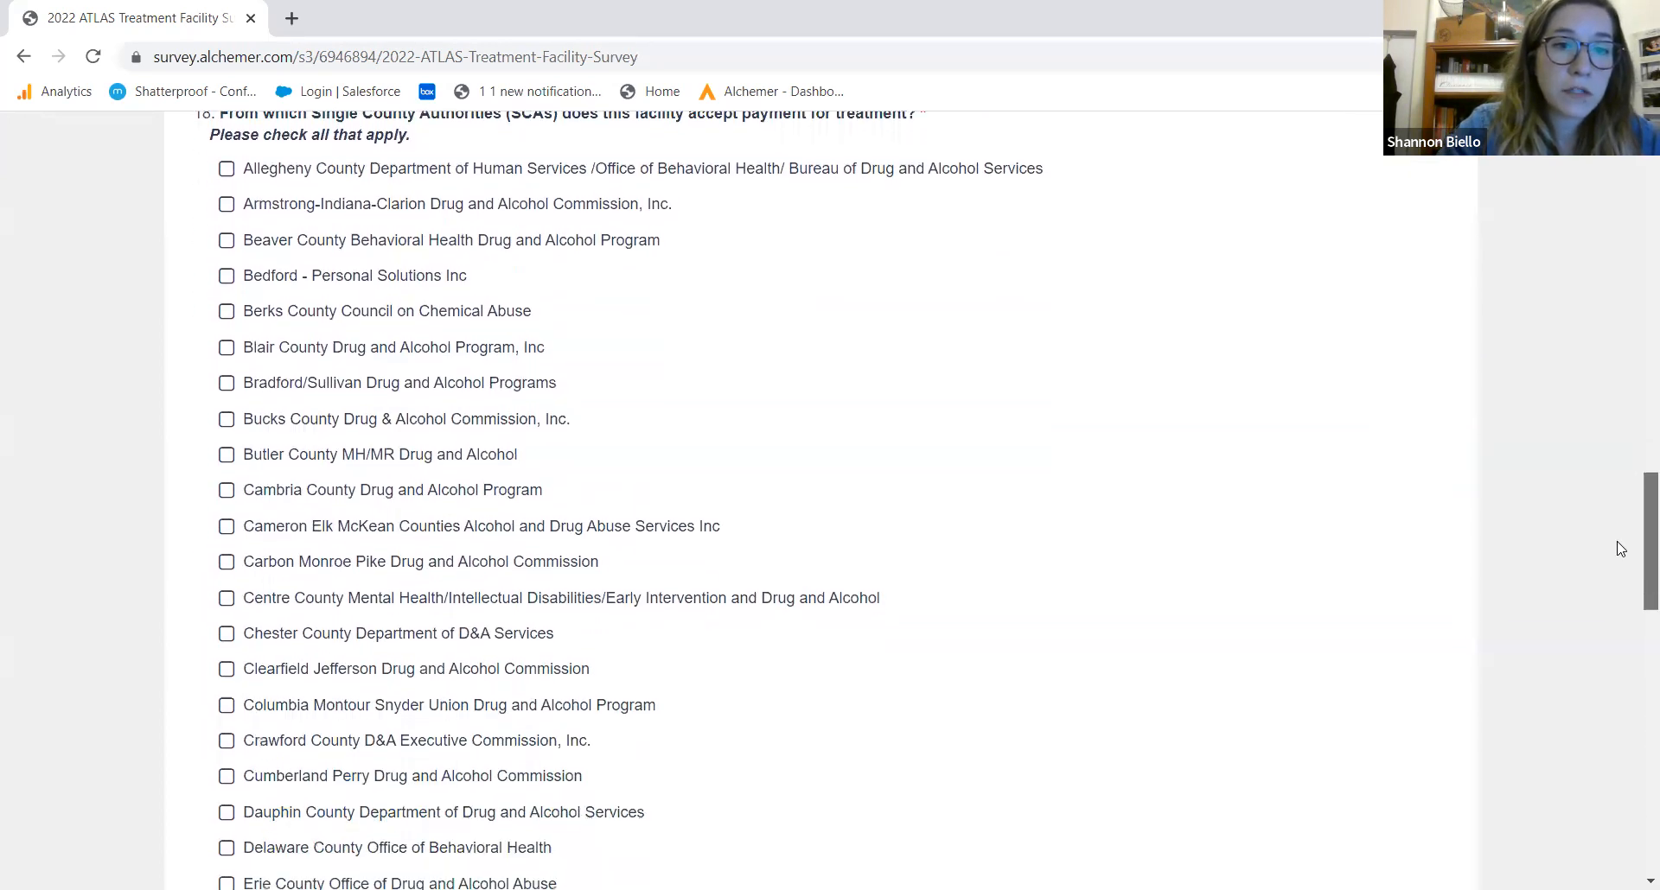
scroll(1614, 626, "down", 7)
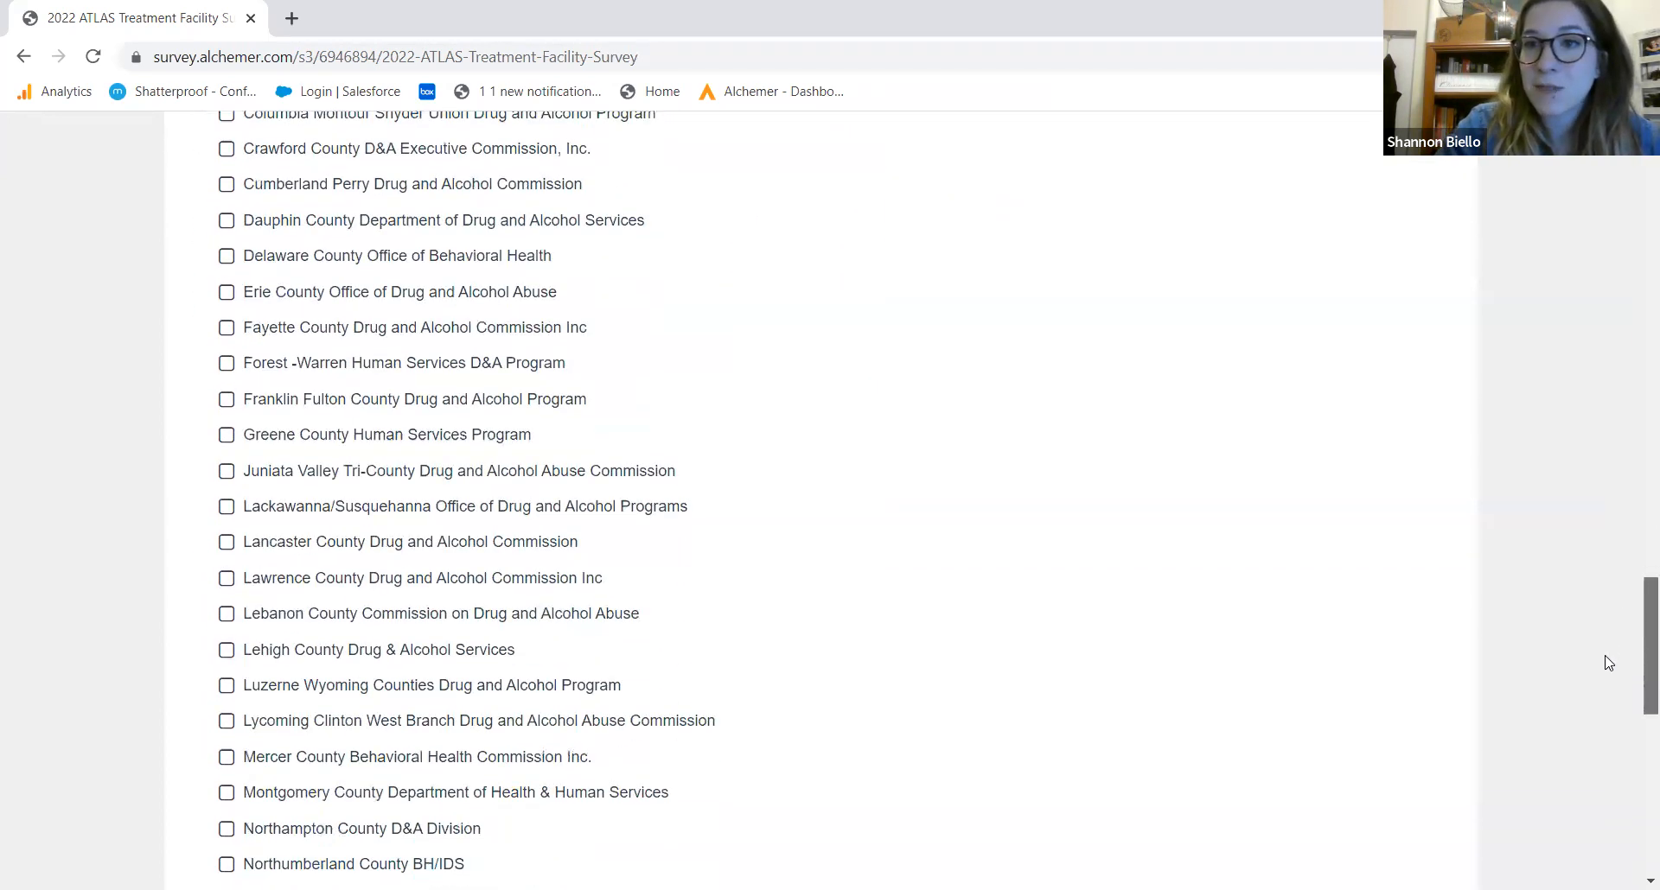
scroll(1595, 778, "down", 4)
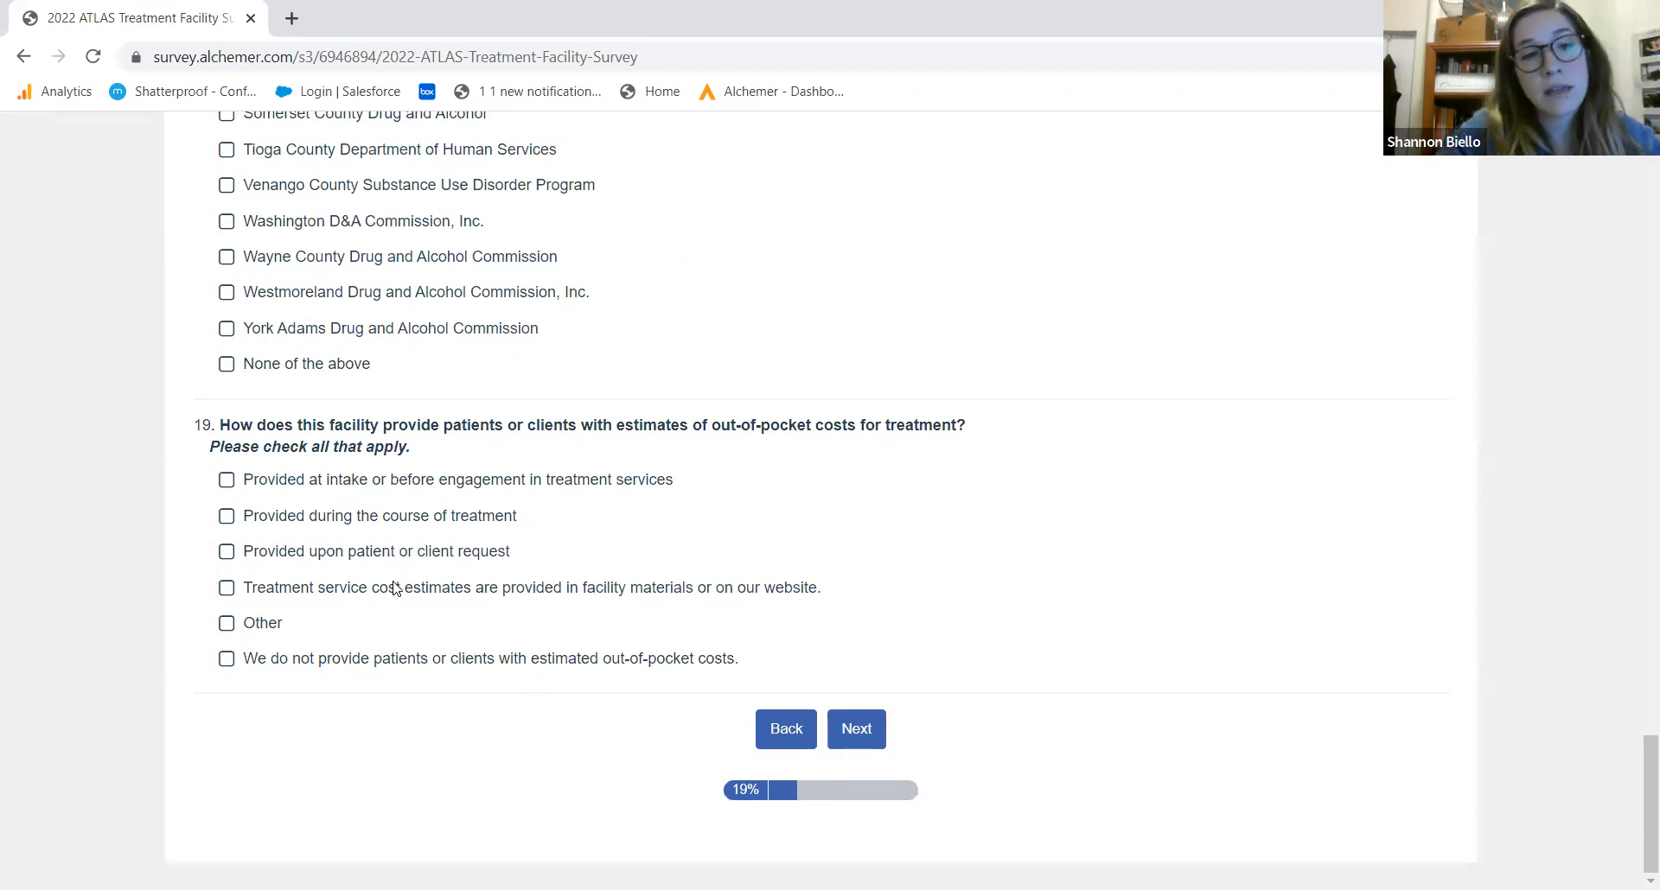
Answer question 19 with 'during the course of treatment' and Other ('OTHER RESPONSE'), then submit the page
left_click(347, 518)
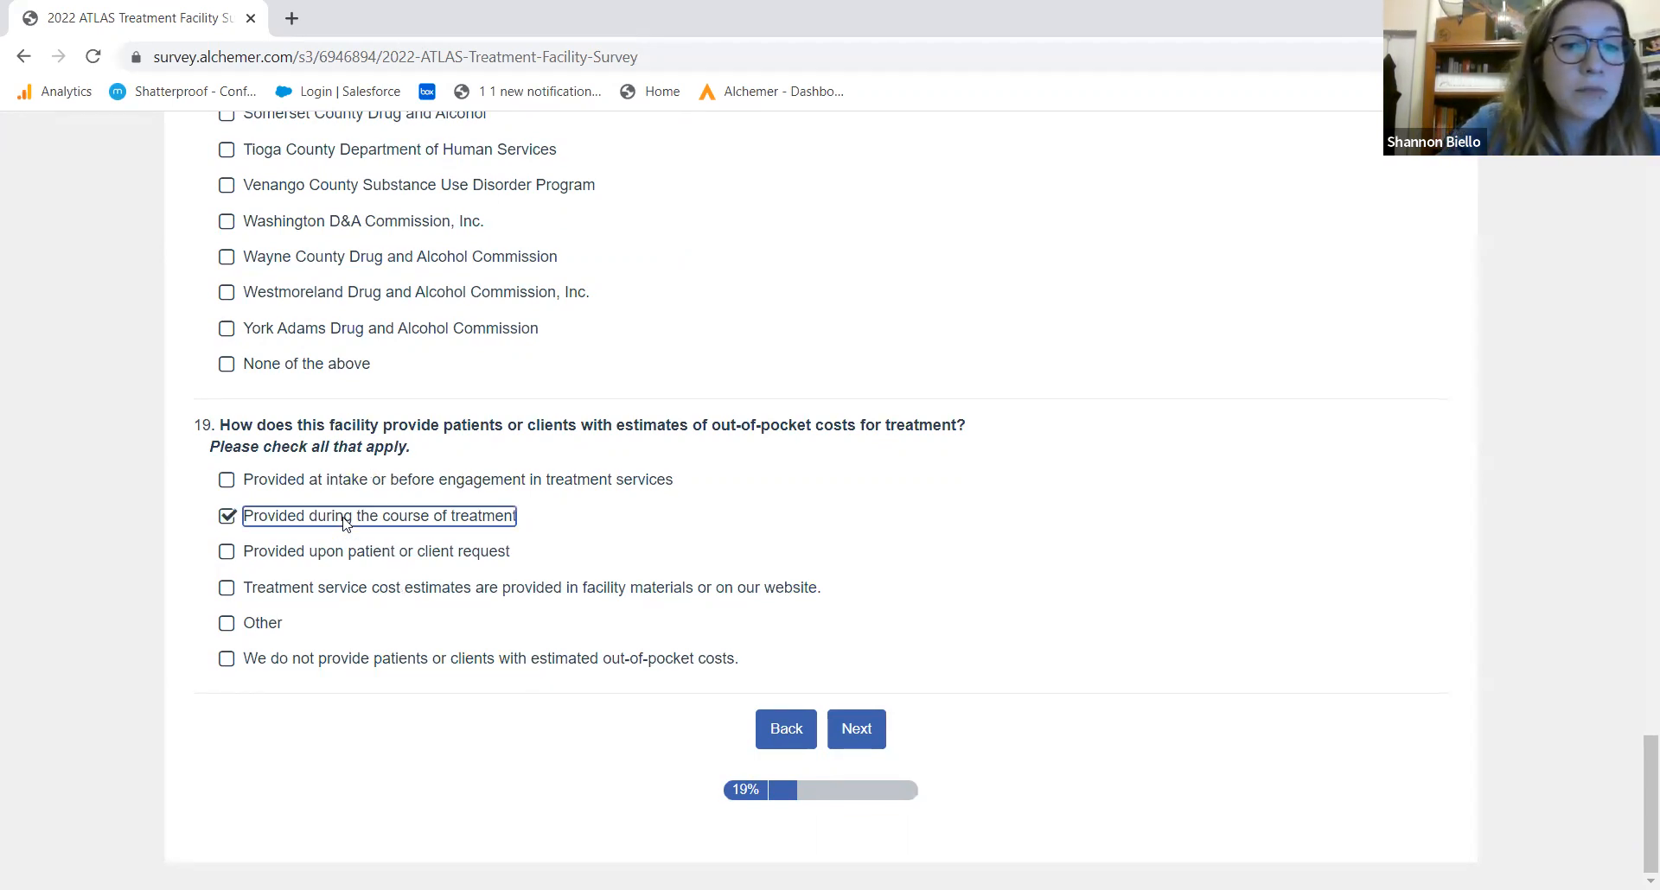
left_click(268, 633)
left_click(360, 822)
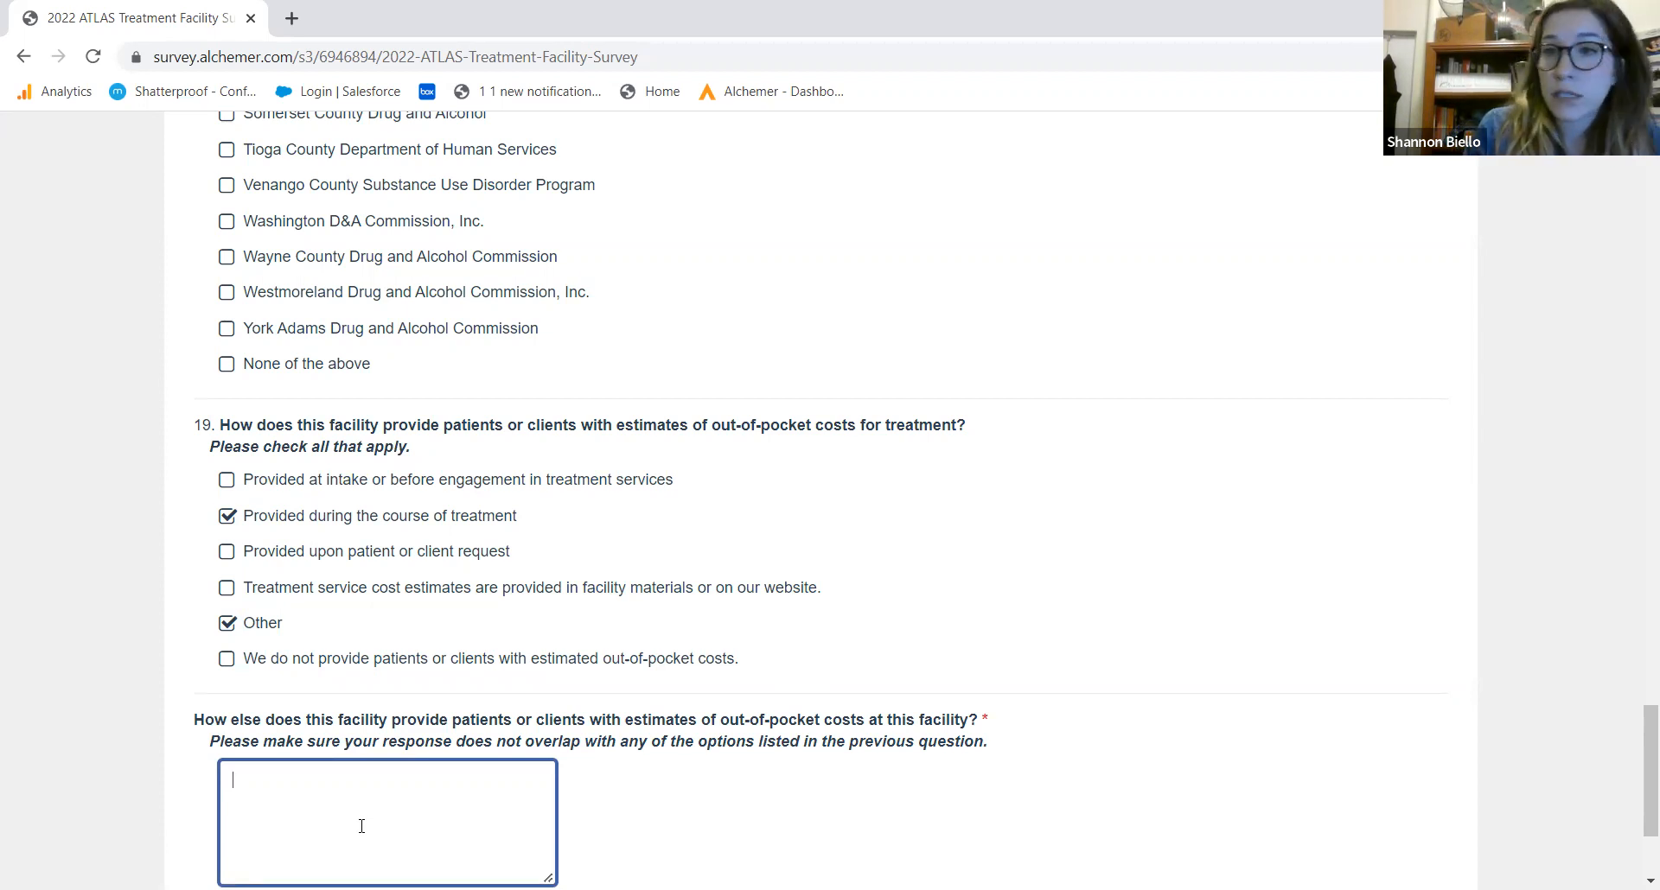
type("OTHER RESPONSE")
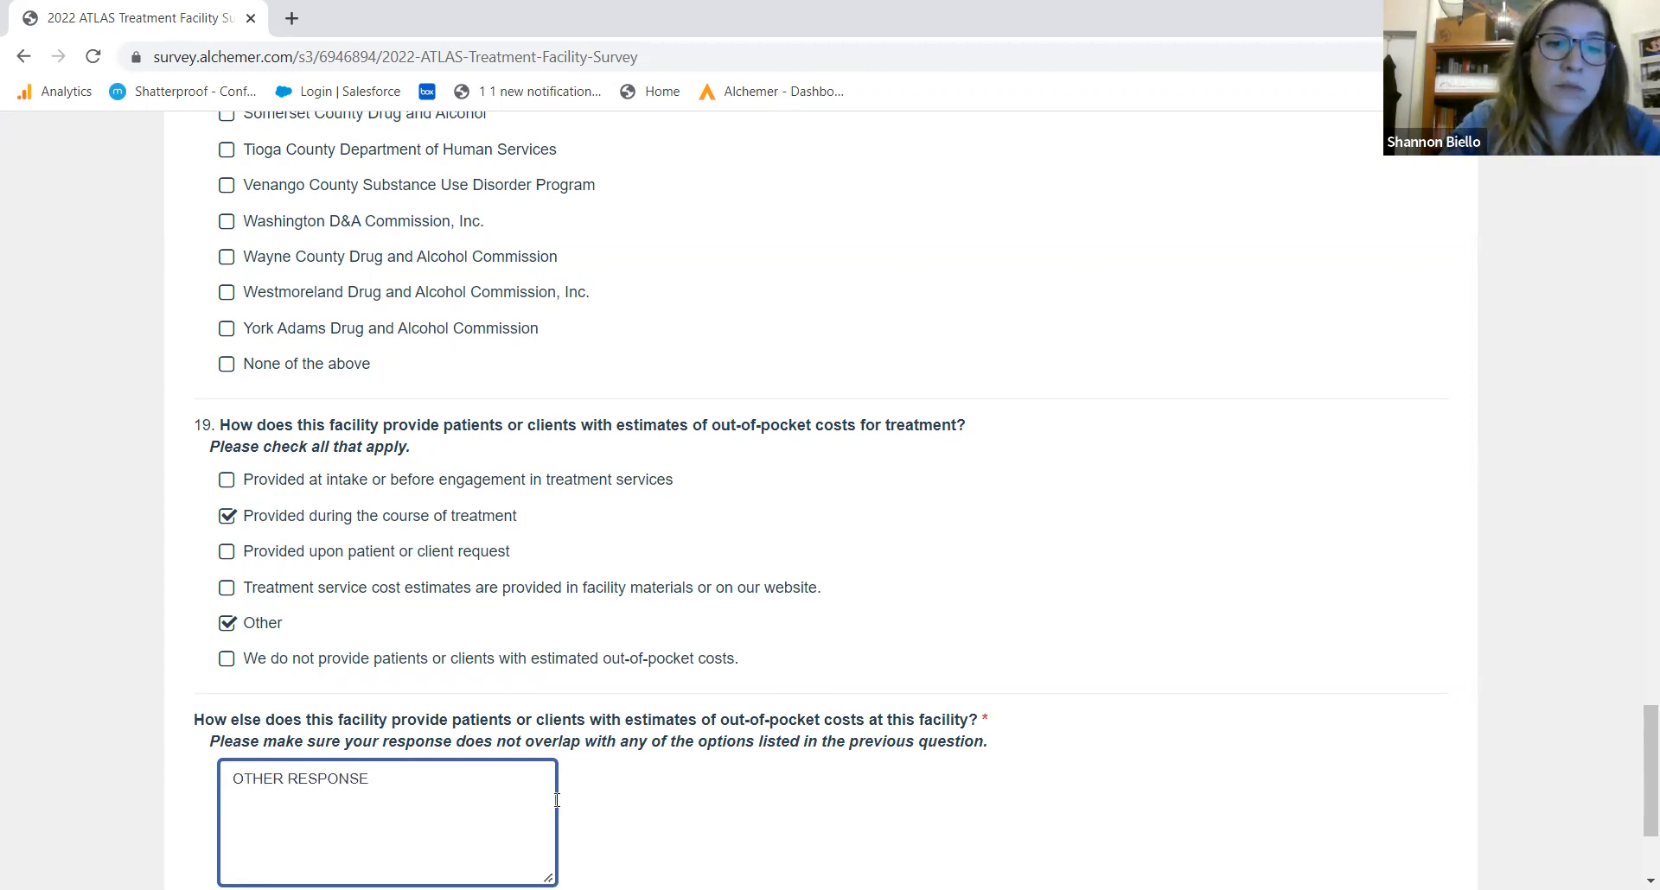
left_click_drag(1637, 771, 1636, 804)
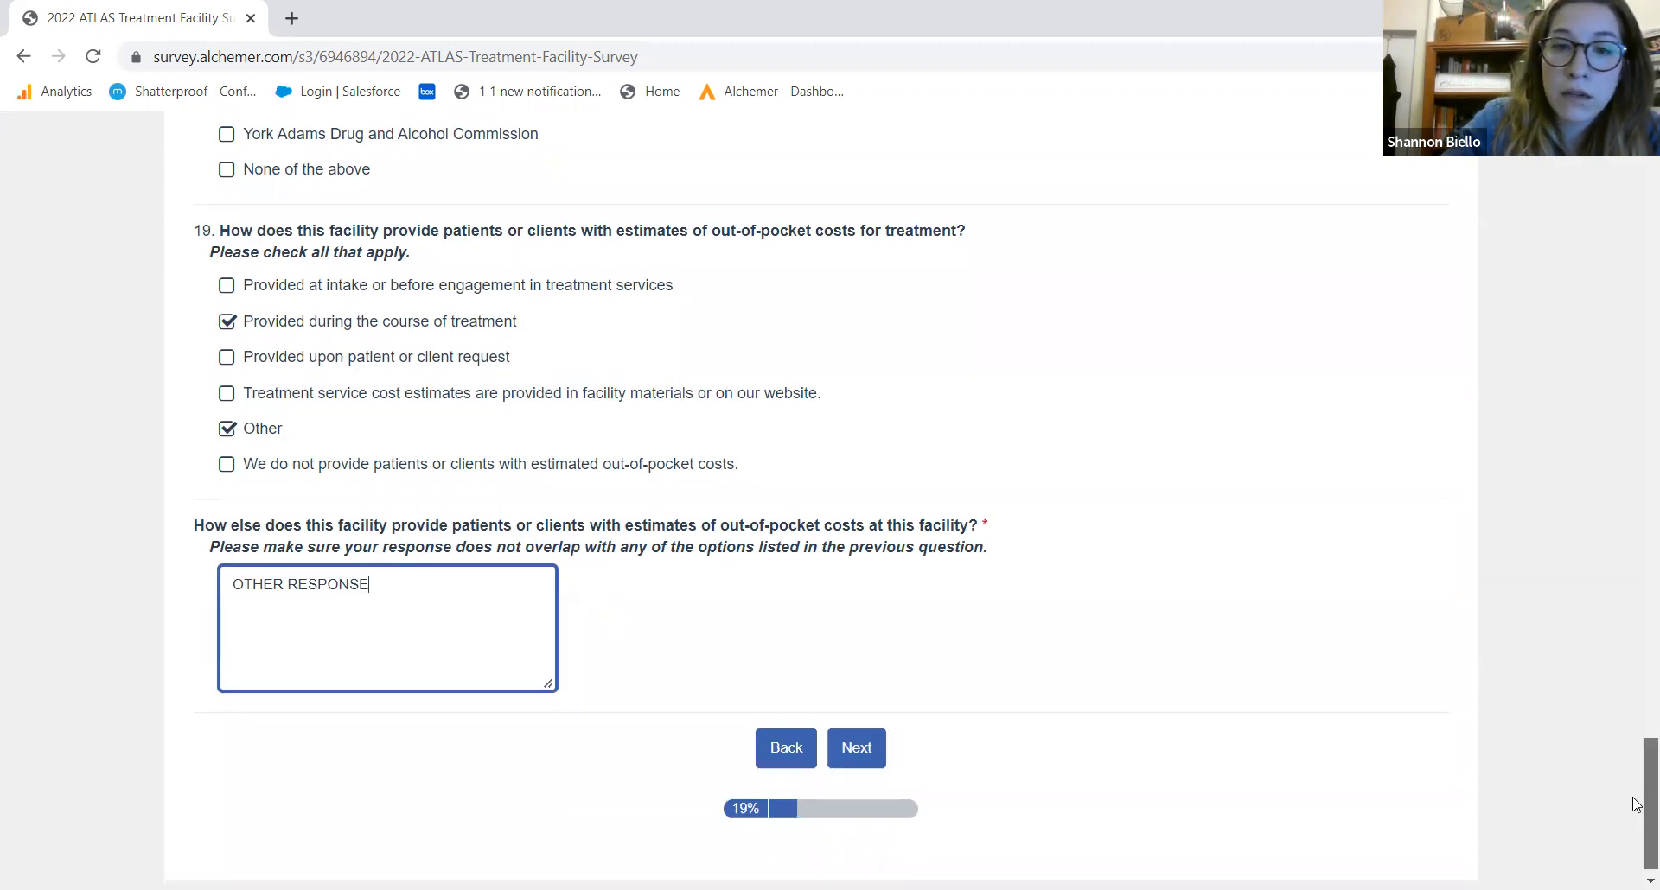
left_click(843, 733)
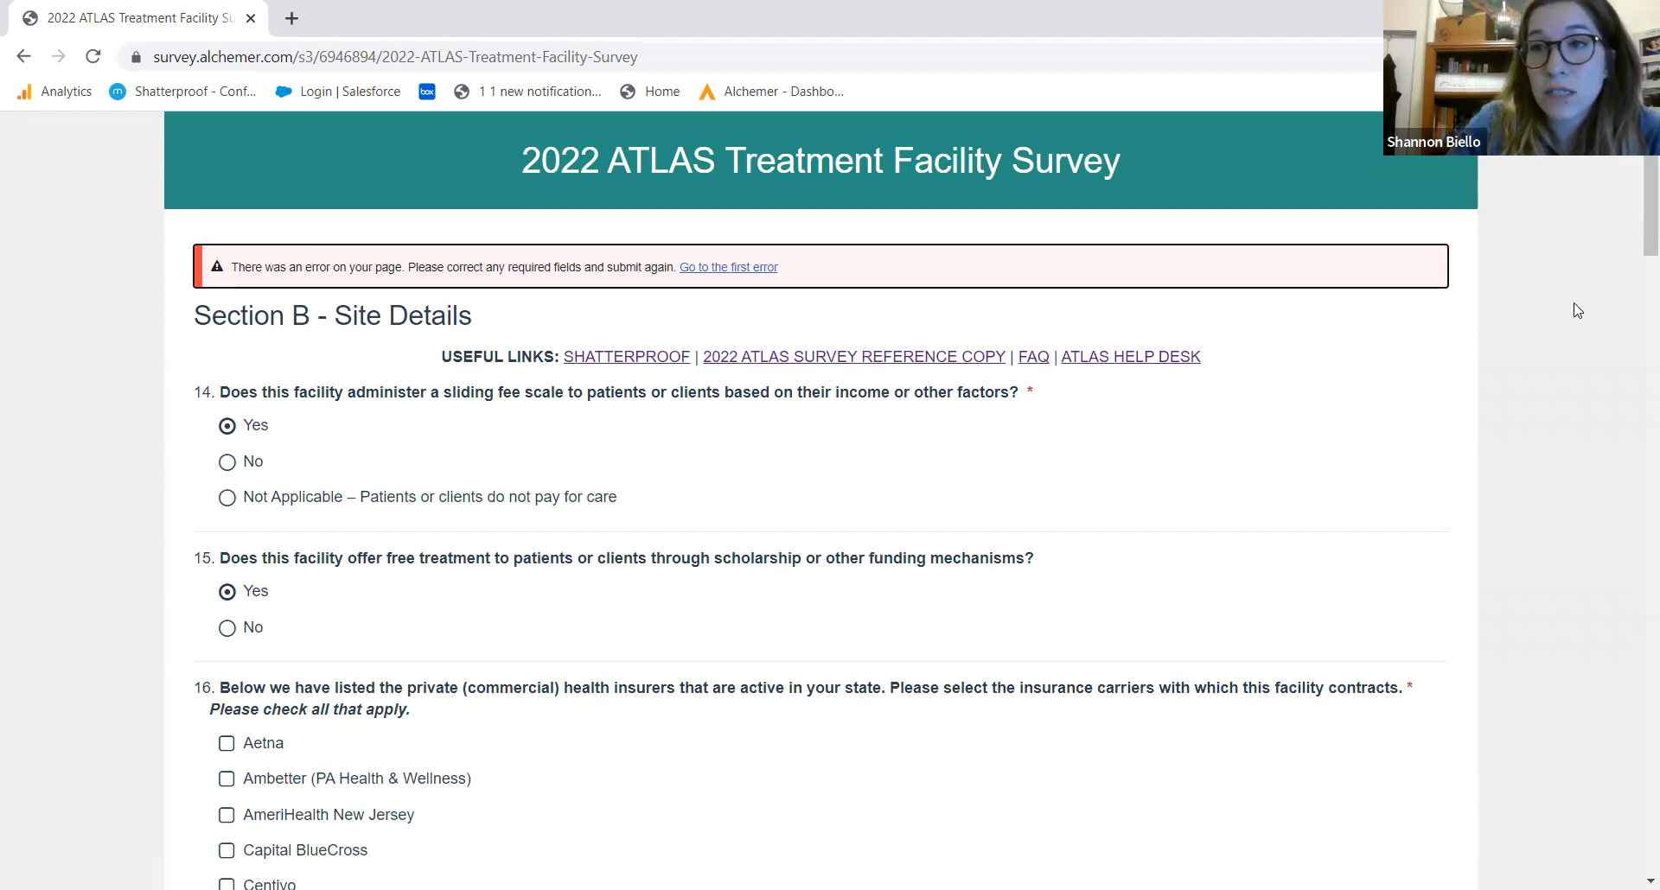
Go to the flagged question 18, tick Armstrong-Indiana-Clarion, Beaver County and Bedford, and resubmit
left_click_drag(1636, 223, 1636, 212)
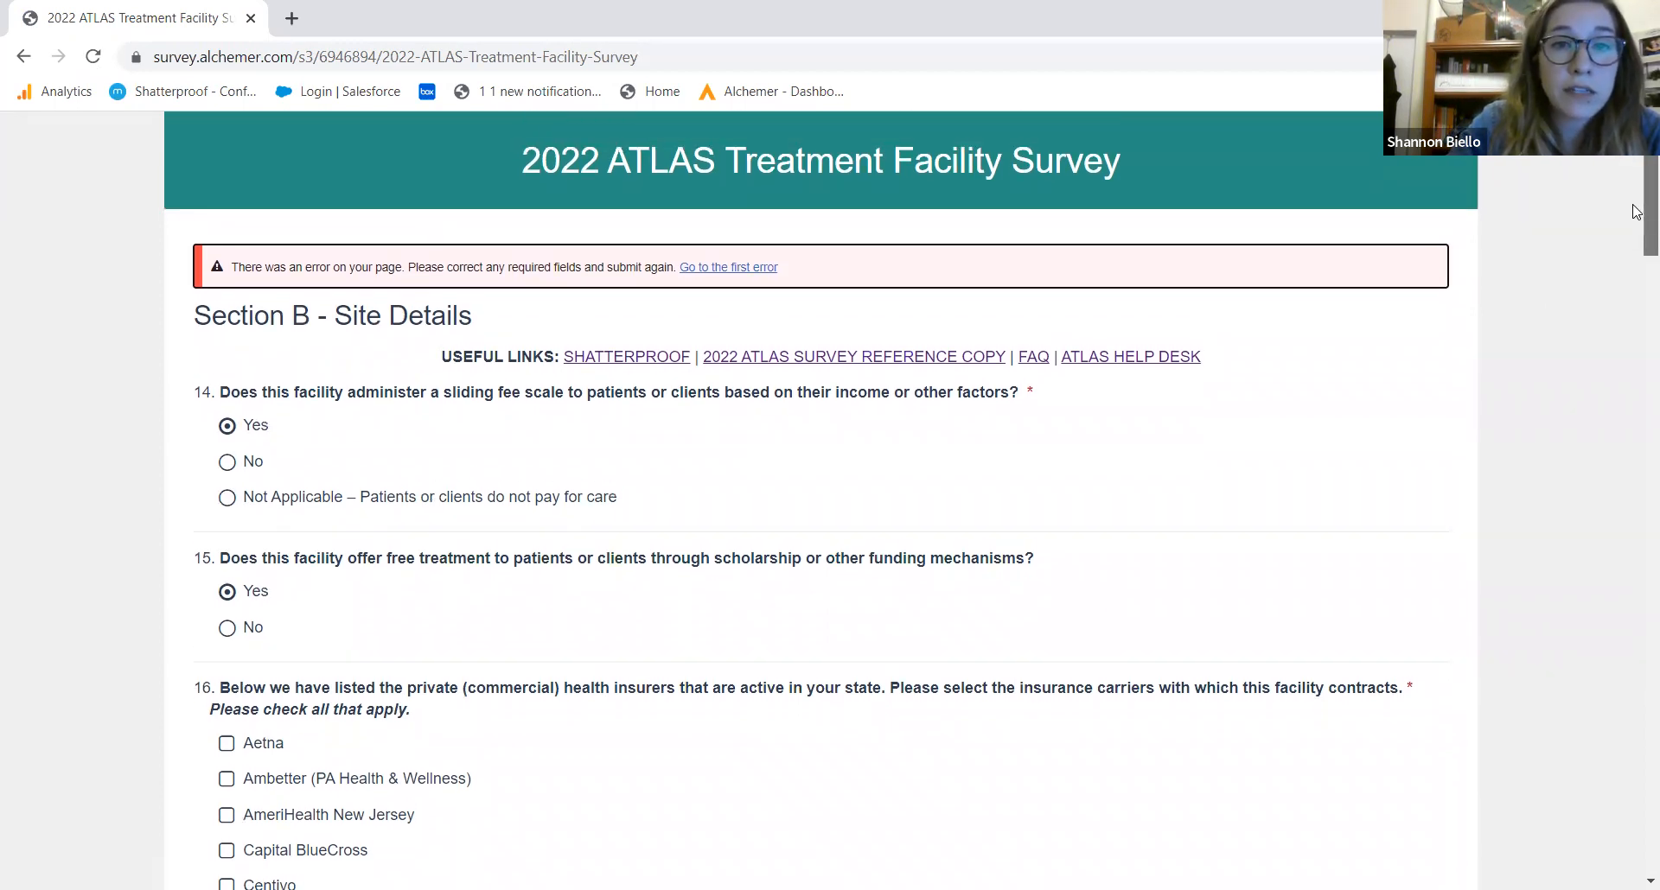
left_click(751, 272)
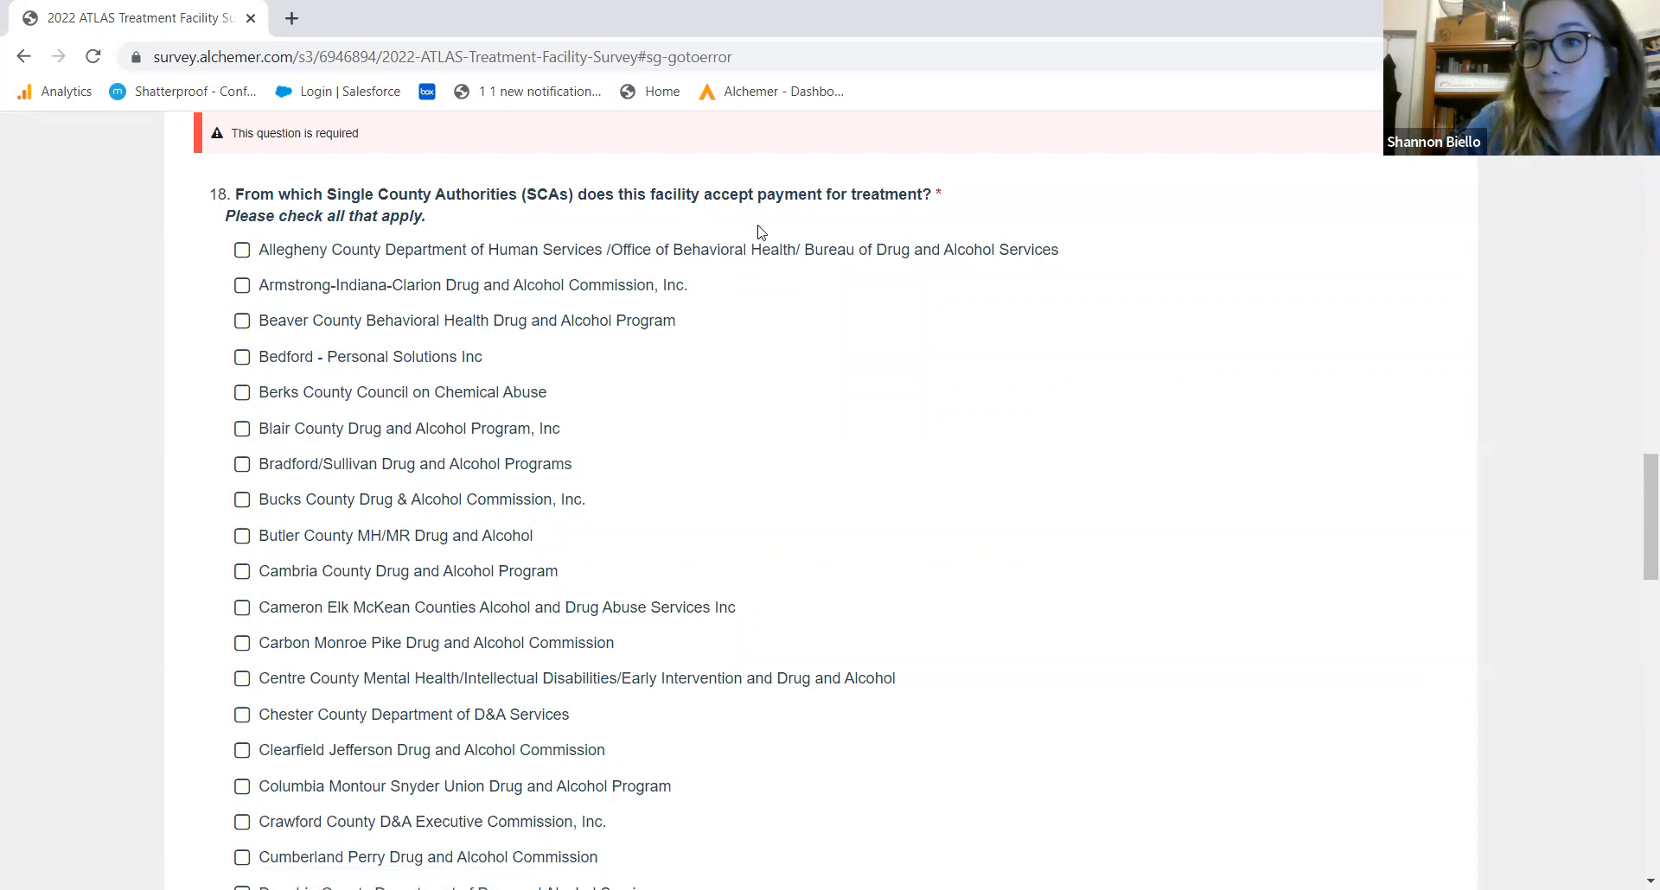
left_click(577, 288)
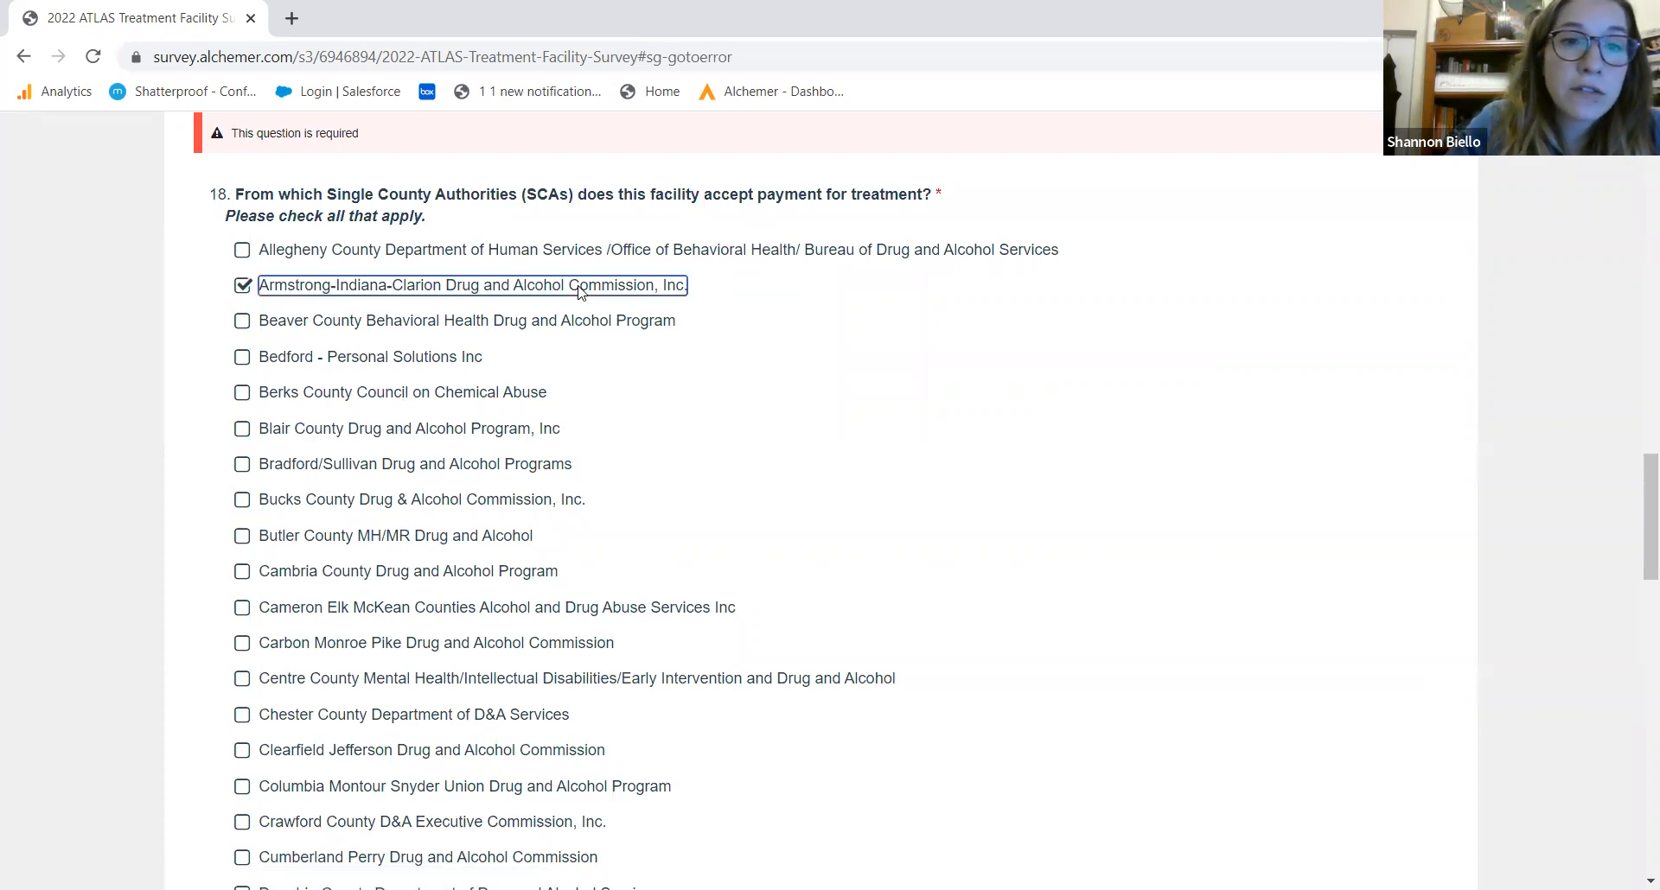
left_click(533, 332)
left_click(468, 355)
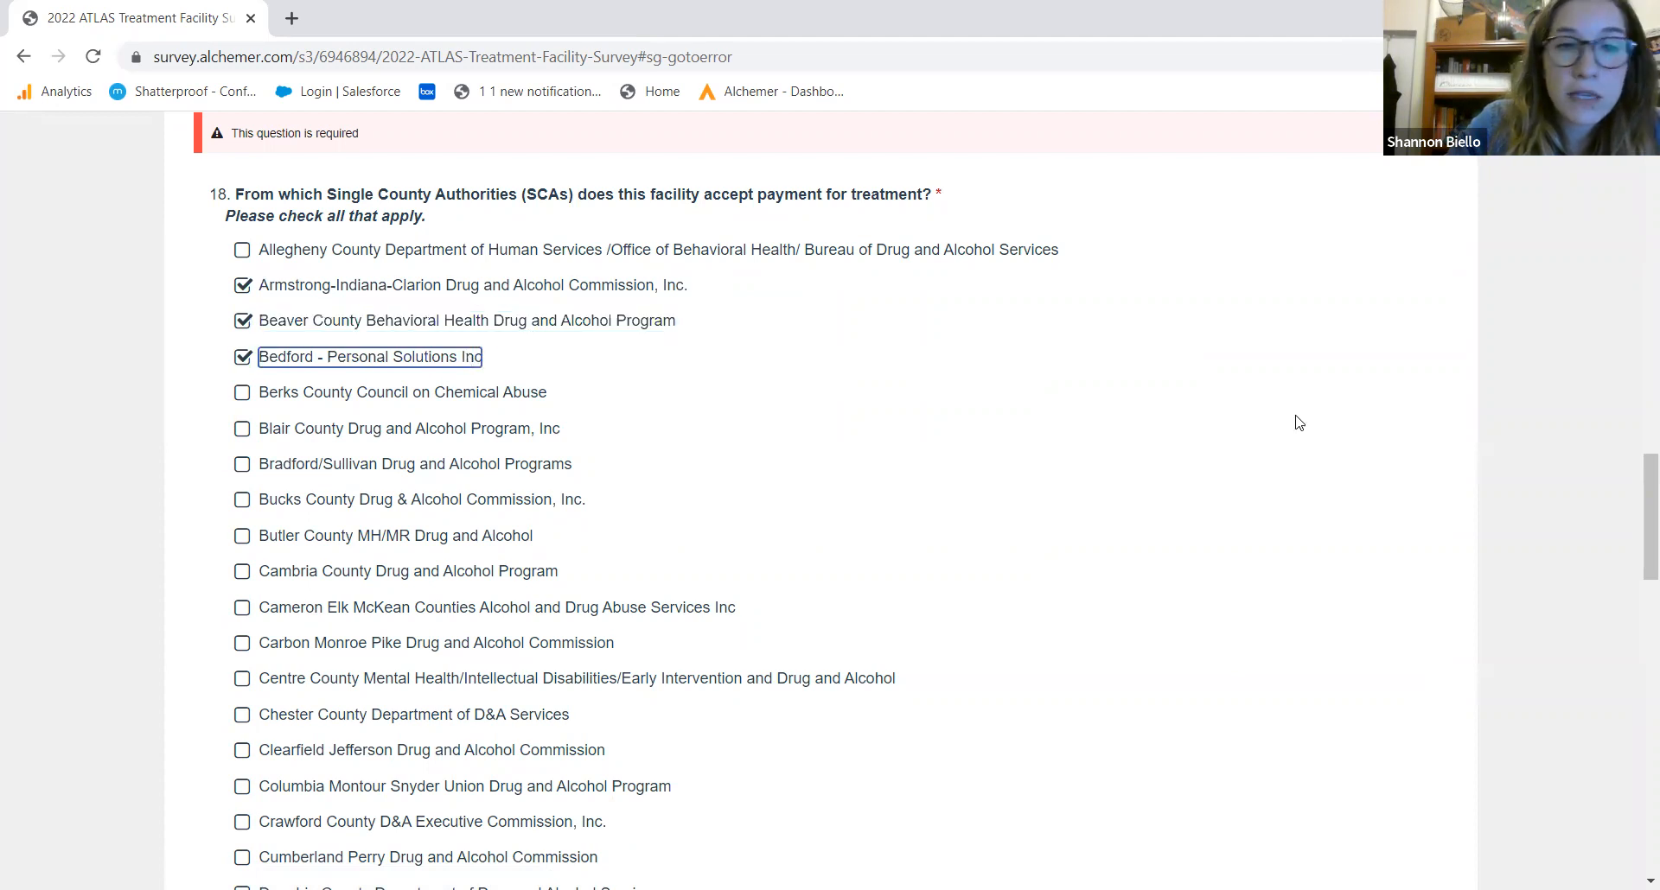
left_click_drag(1649, 553, 1622, 804)
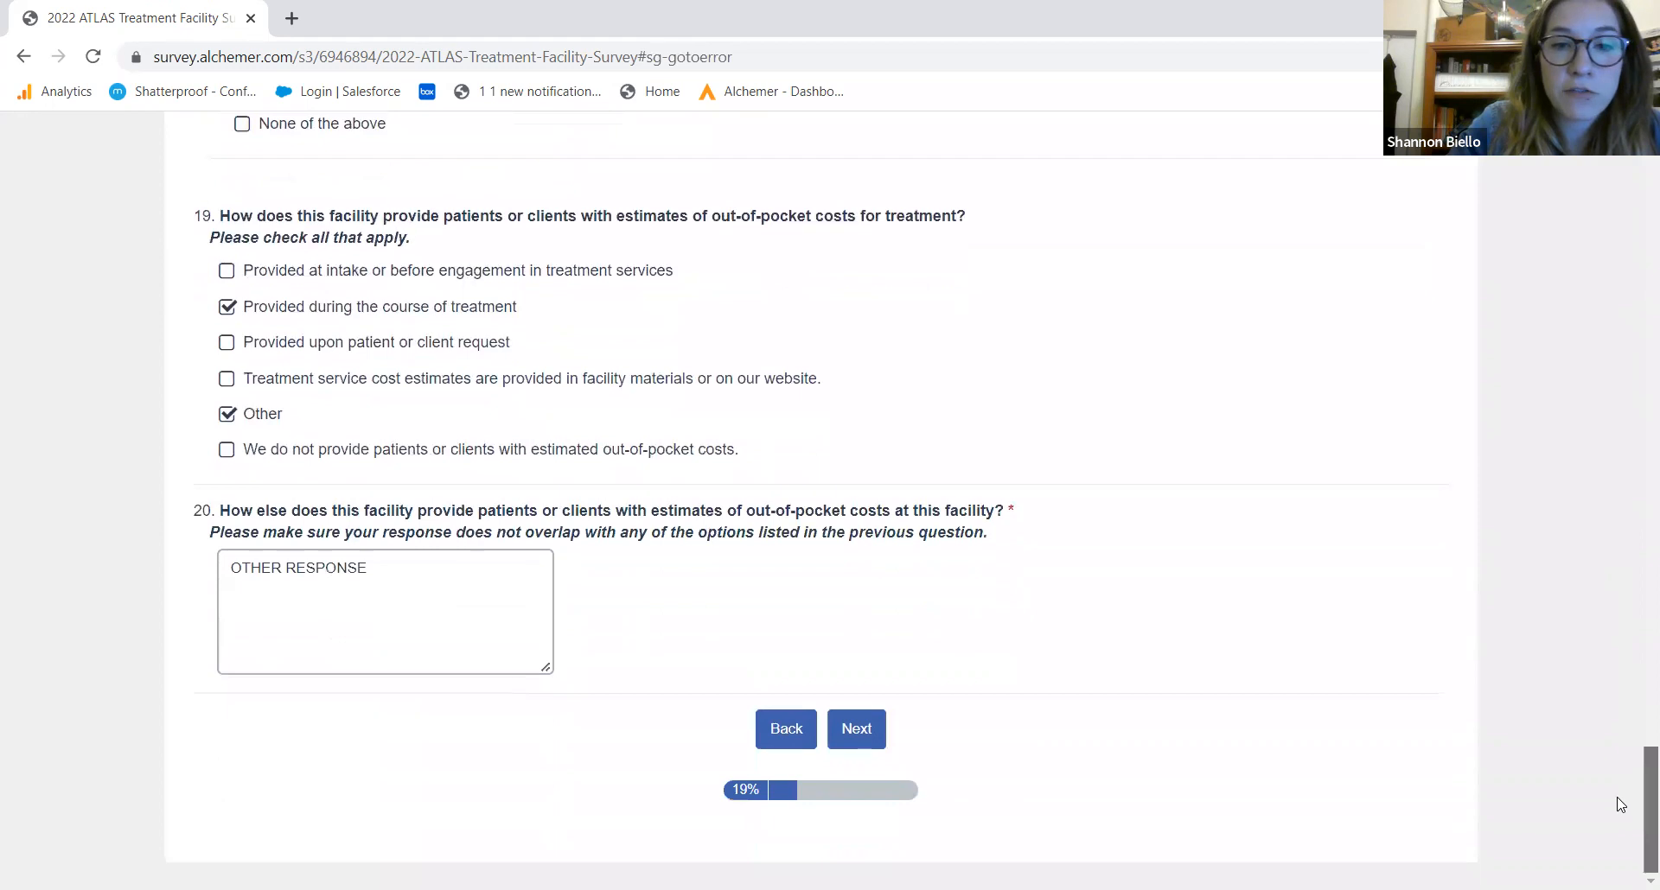
left_click(858, 730)
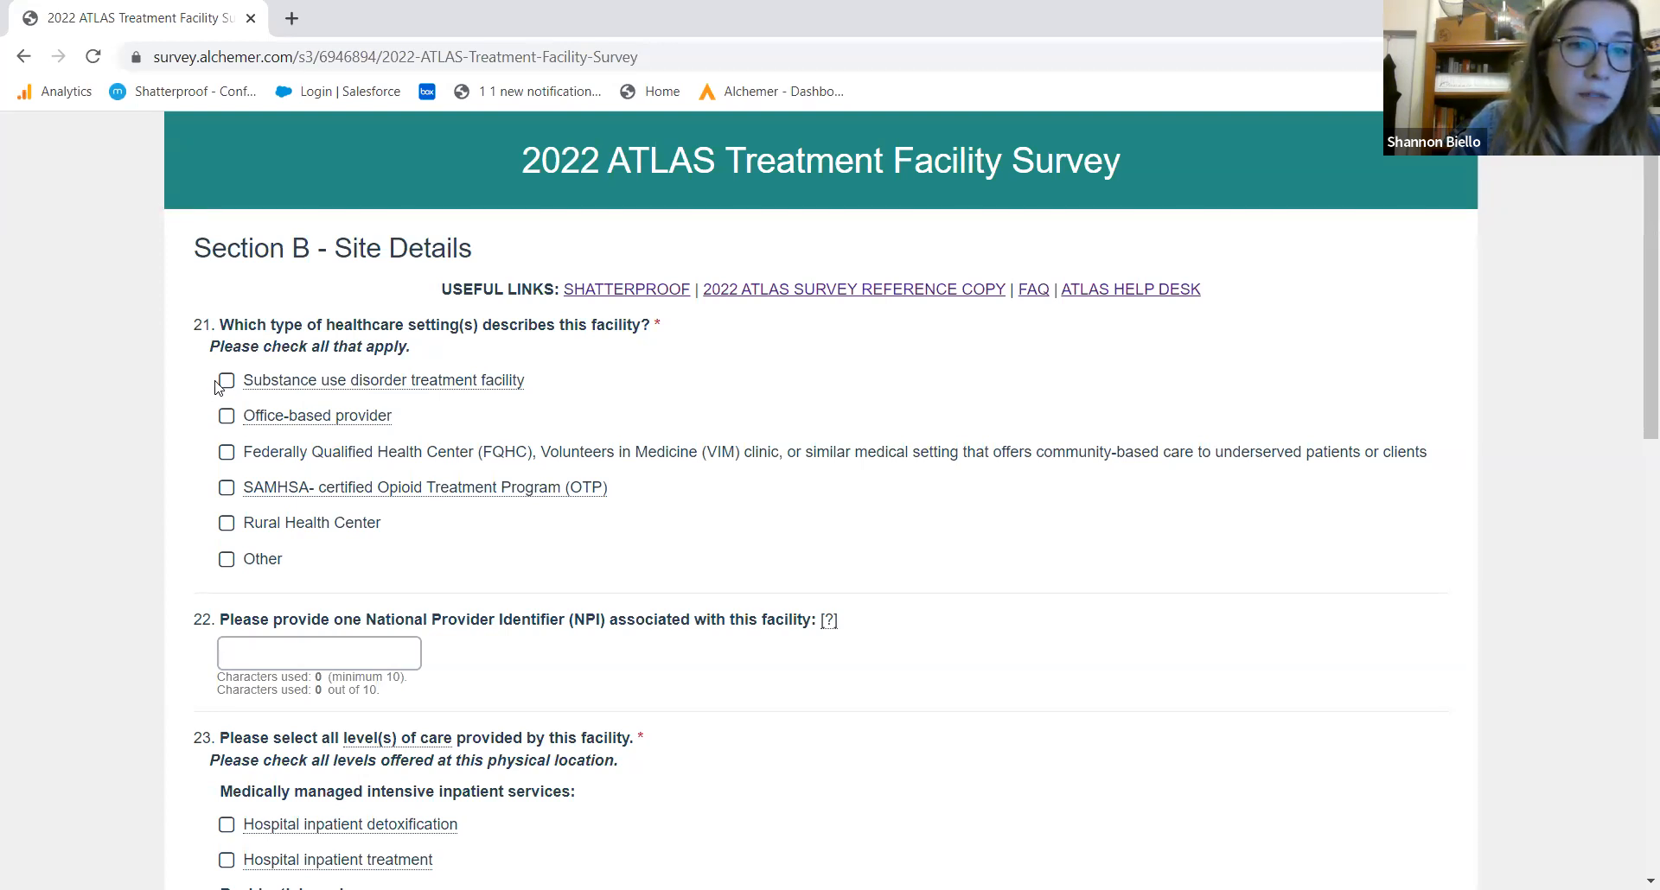
Mark the facility as SUD treatment offering methadone/buprenorphine or naltrexone, day treatment and intensive outpatient care
left_click(228, 383)
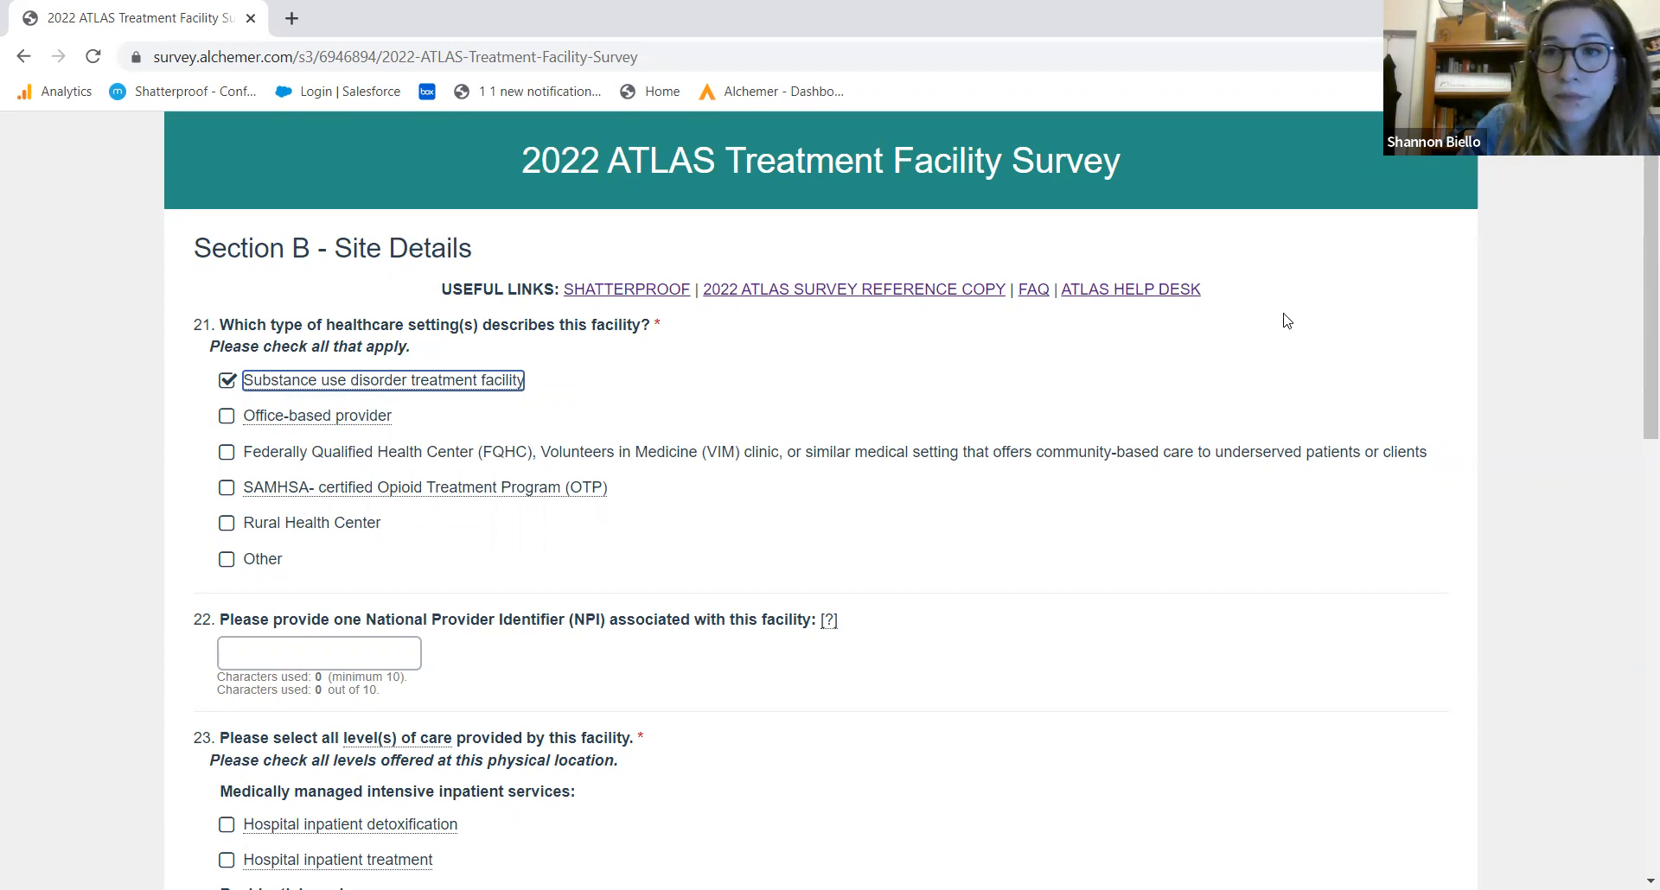
scroll(1637, 389, "down", 3)
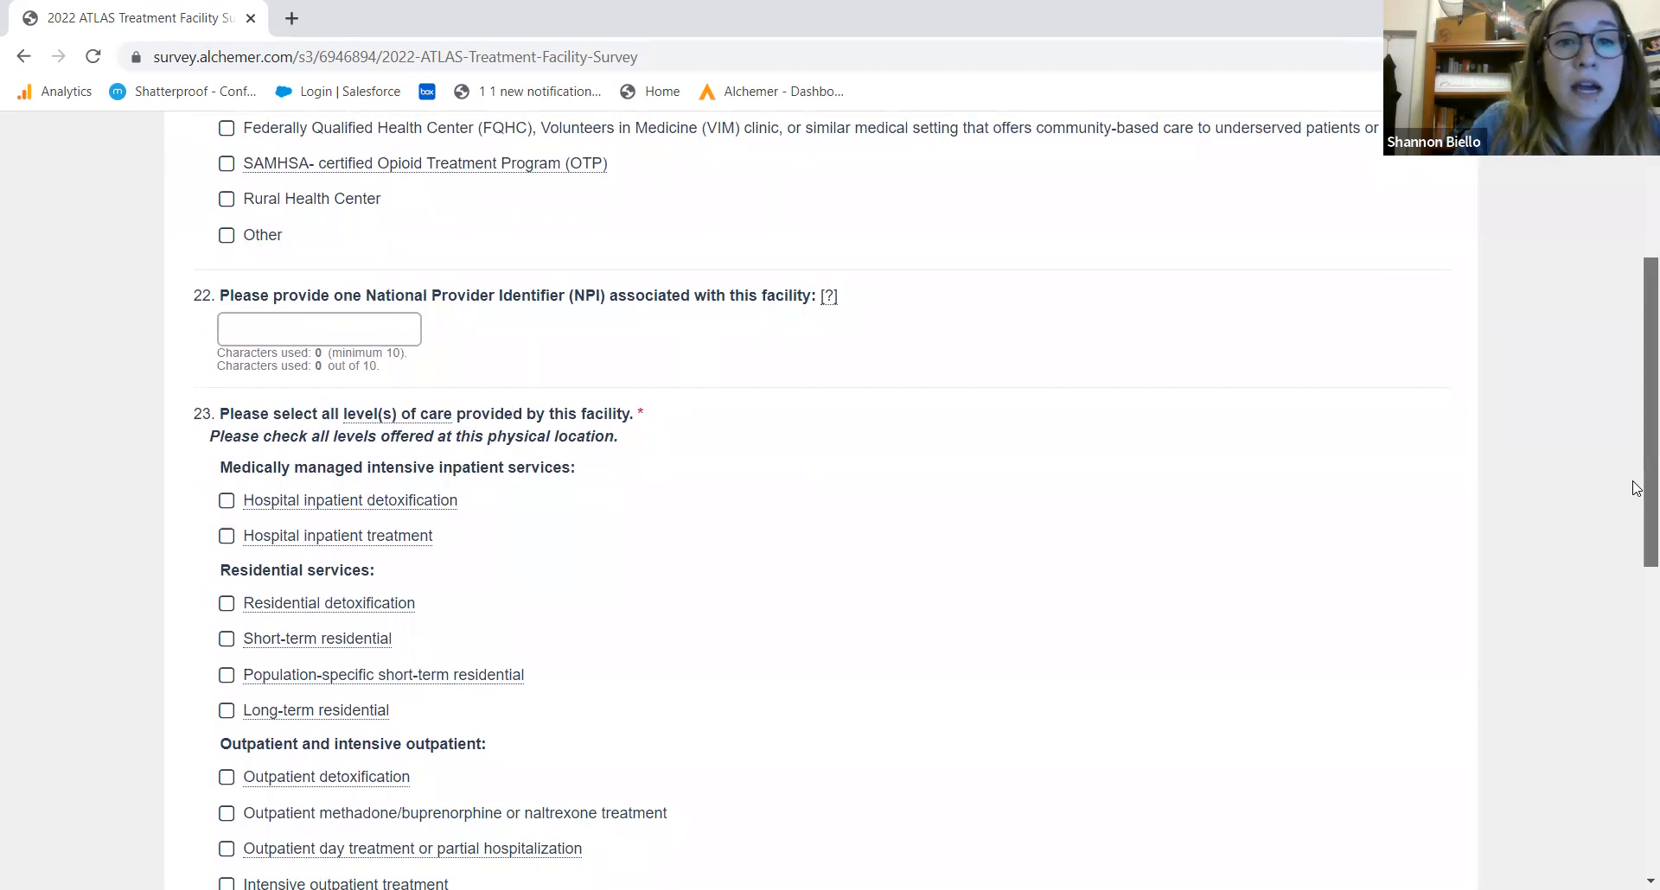
scroll(1630, 519, "down", 3)
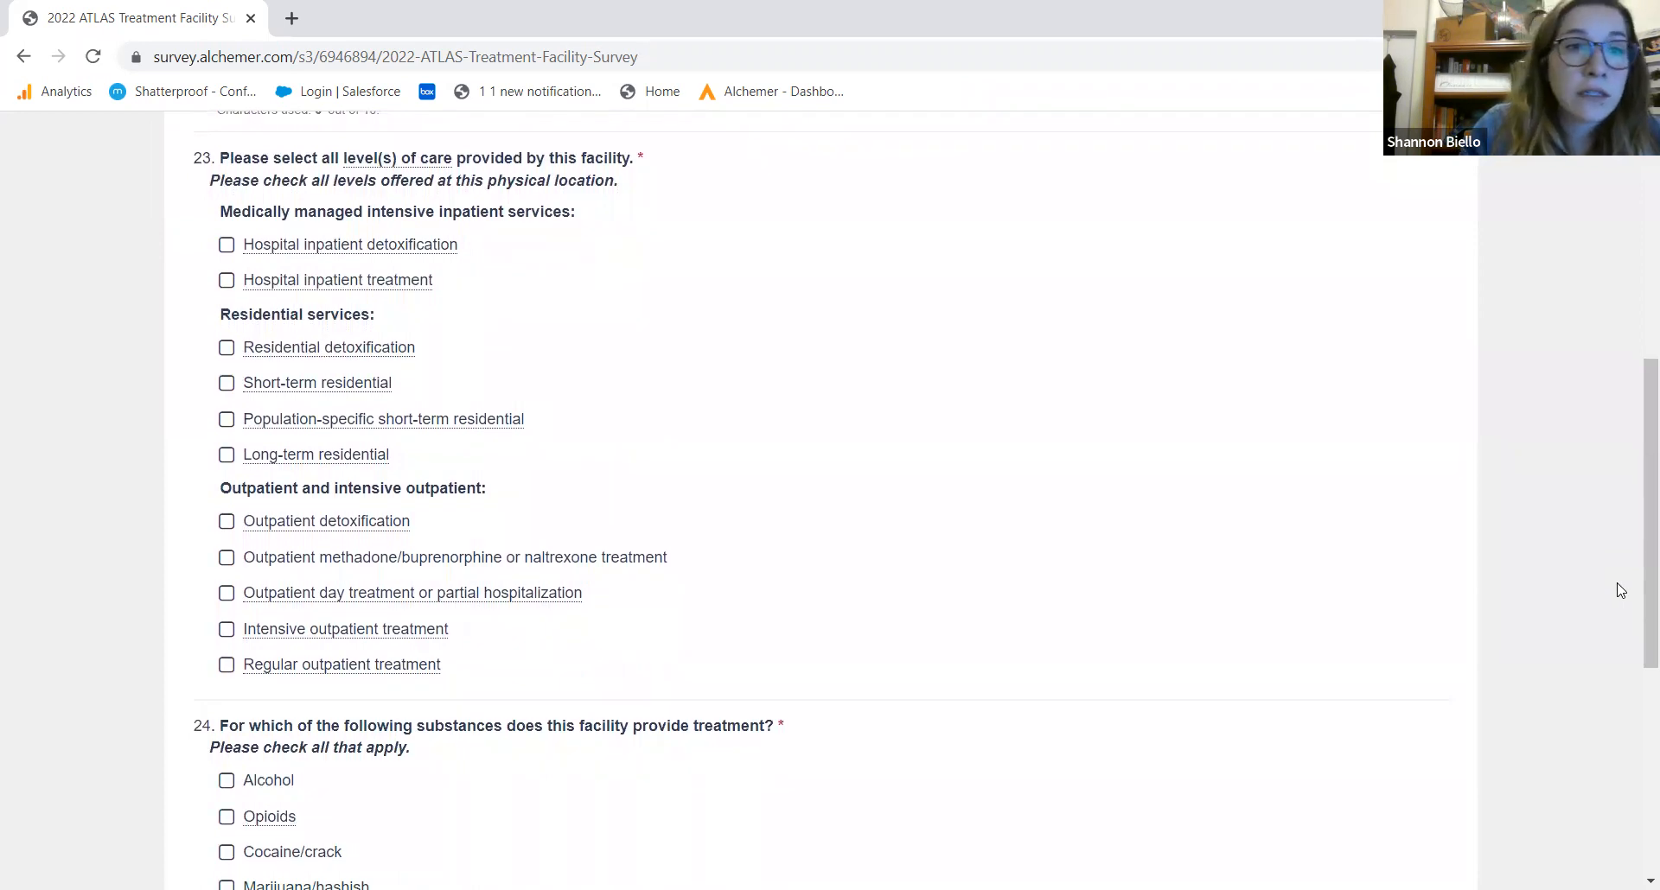
left_click(225, 557)
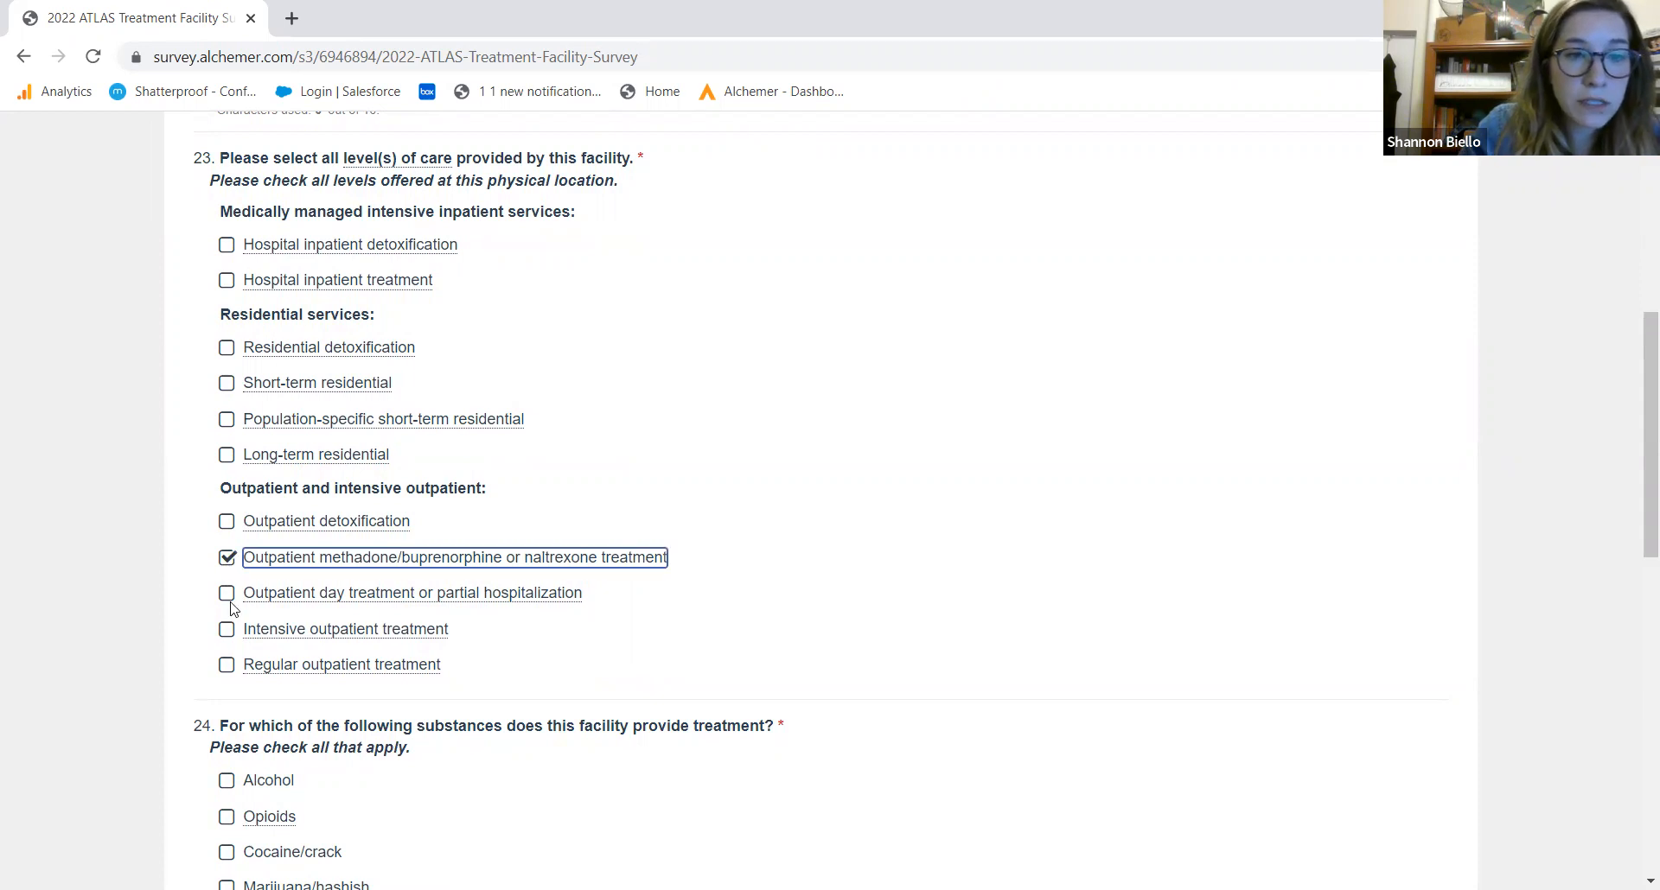
left_click(226, 593)
left_click(226, 630)
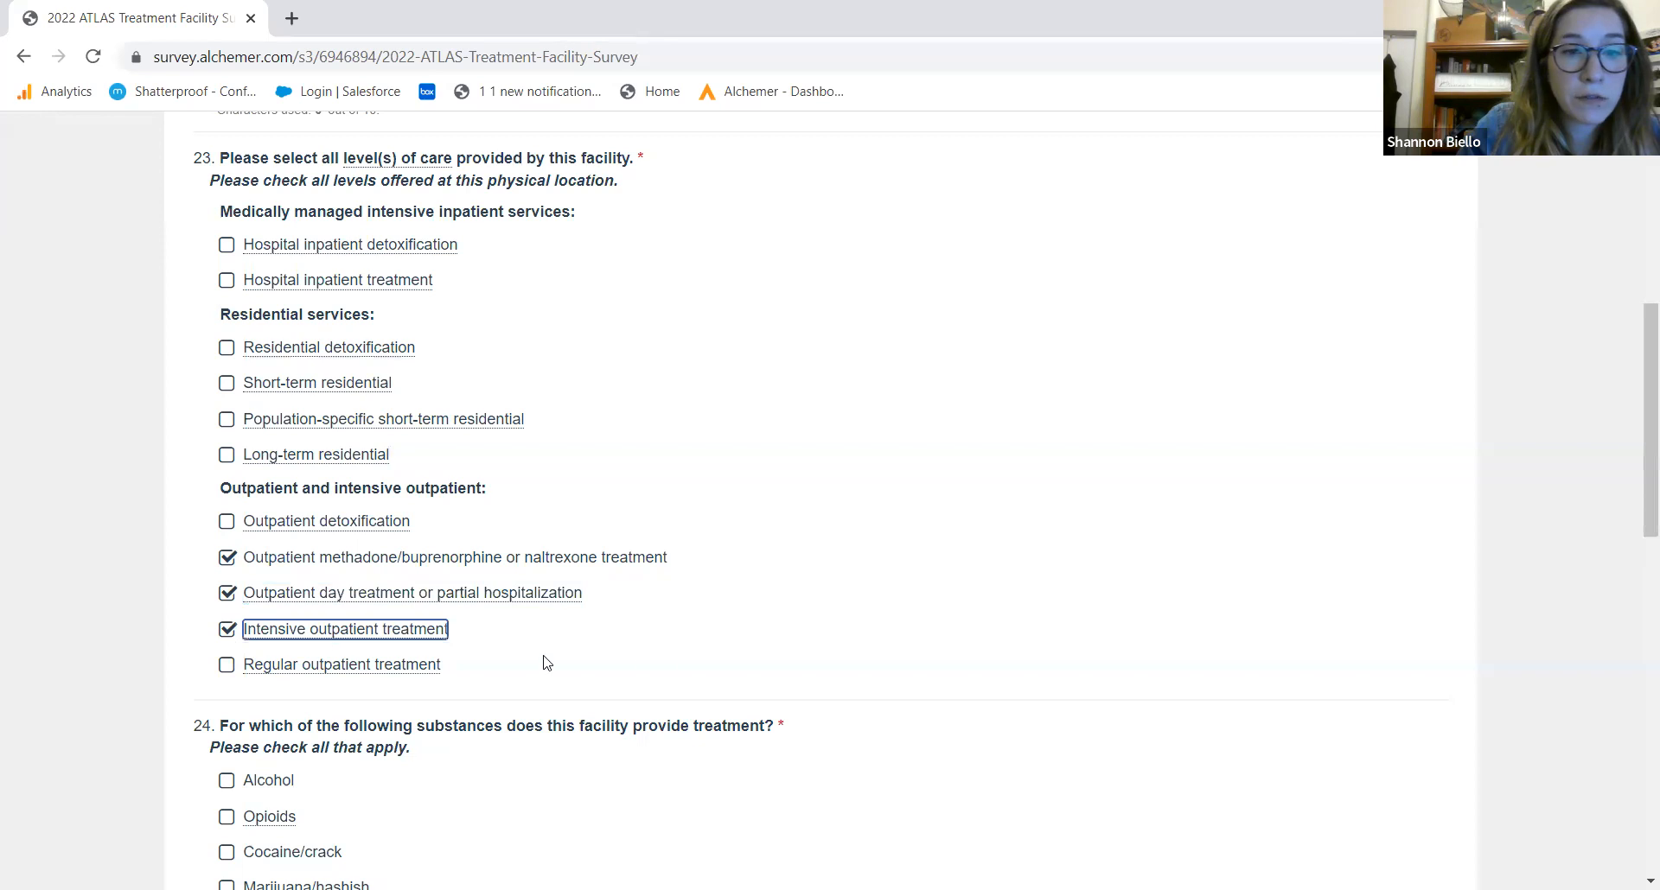
left_click_drag(1636, 501, 1632, 646)
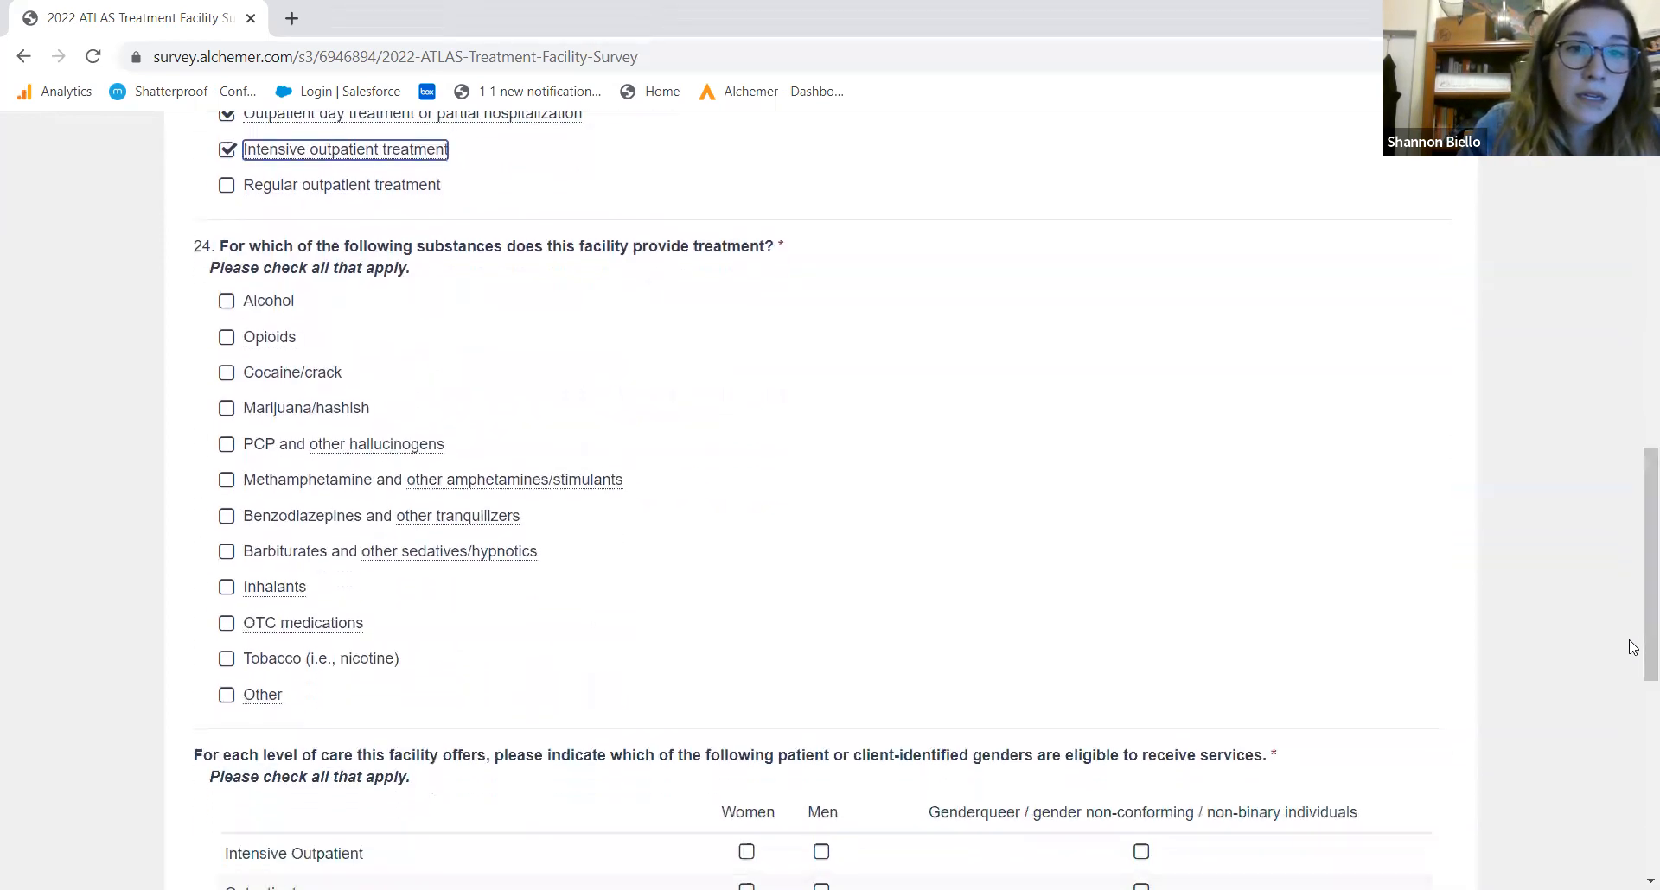
Tick every substance in question 24 from Alcohol through Tobacco, leaving Other unchecked
left_click(274, 300)
left_click(229, 338)
left_click(228, 374)
left_click(227, 412)
left_click(230, 447)
left_click(230, 483)
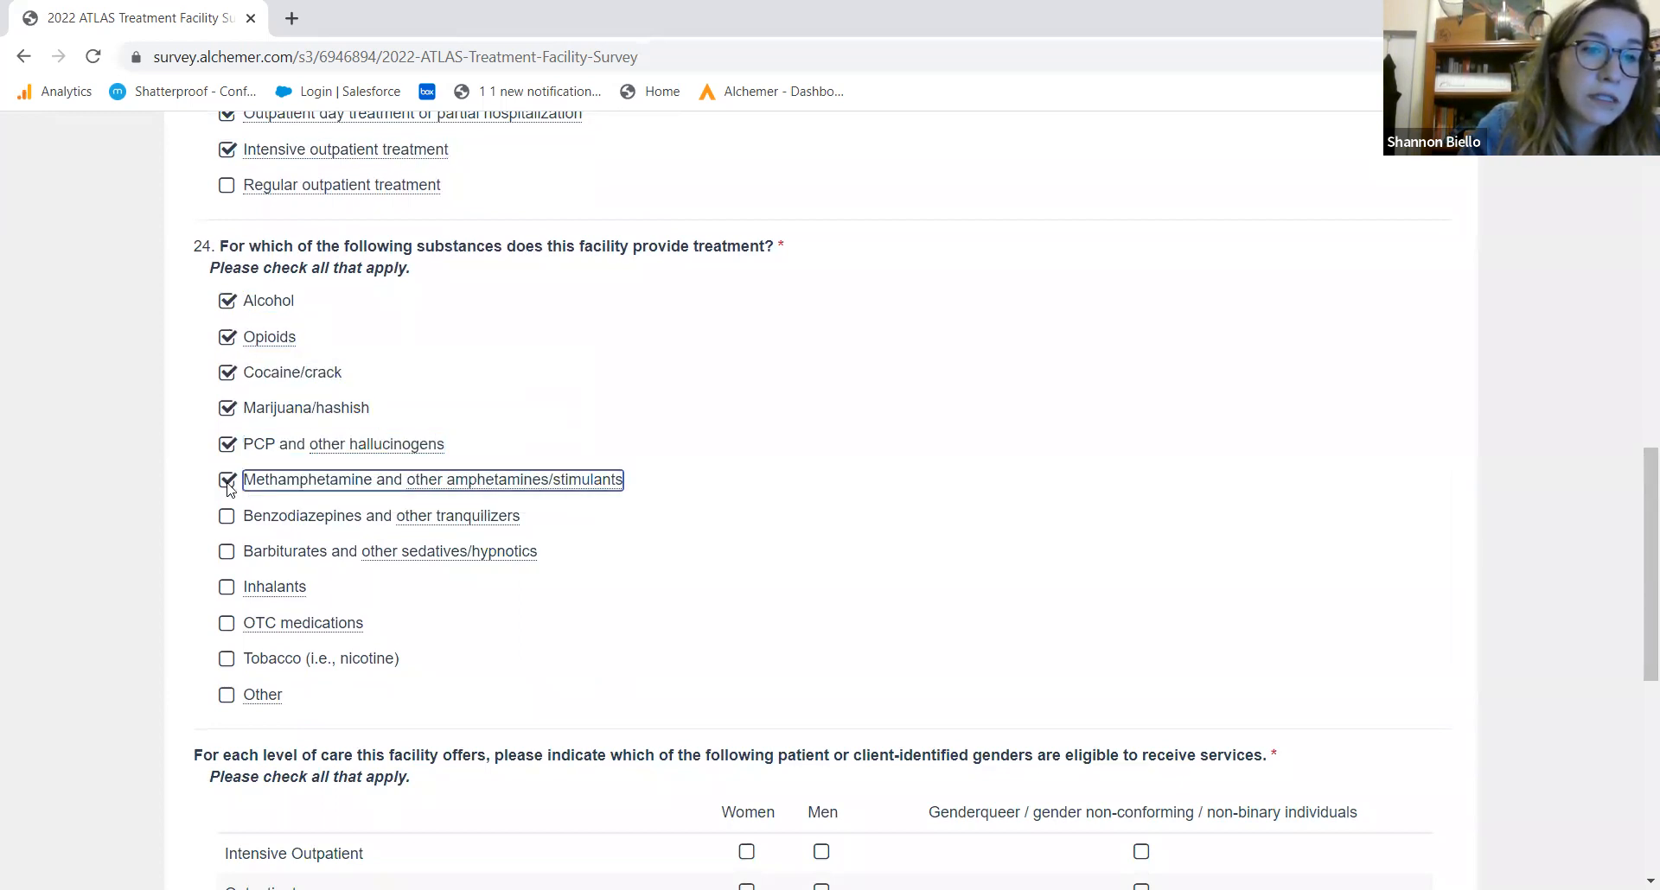
left_click(228, 521)
left_click(228, 552)
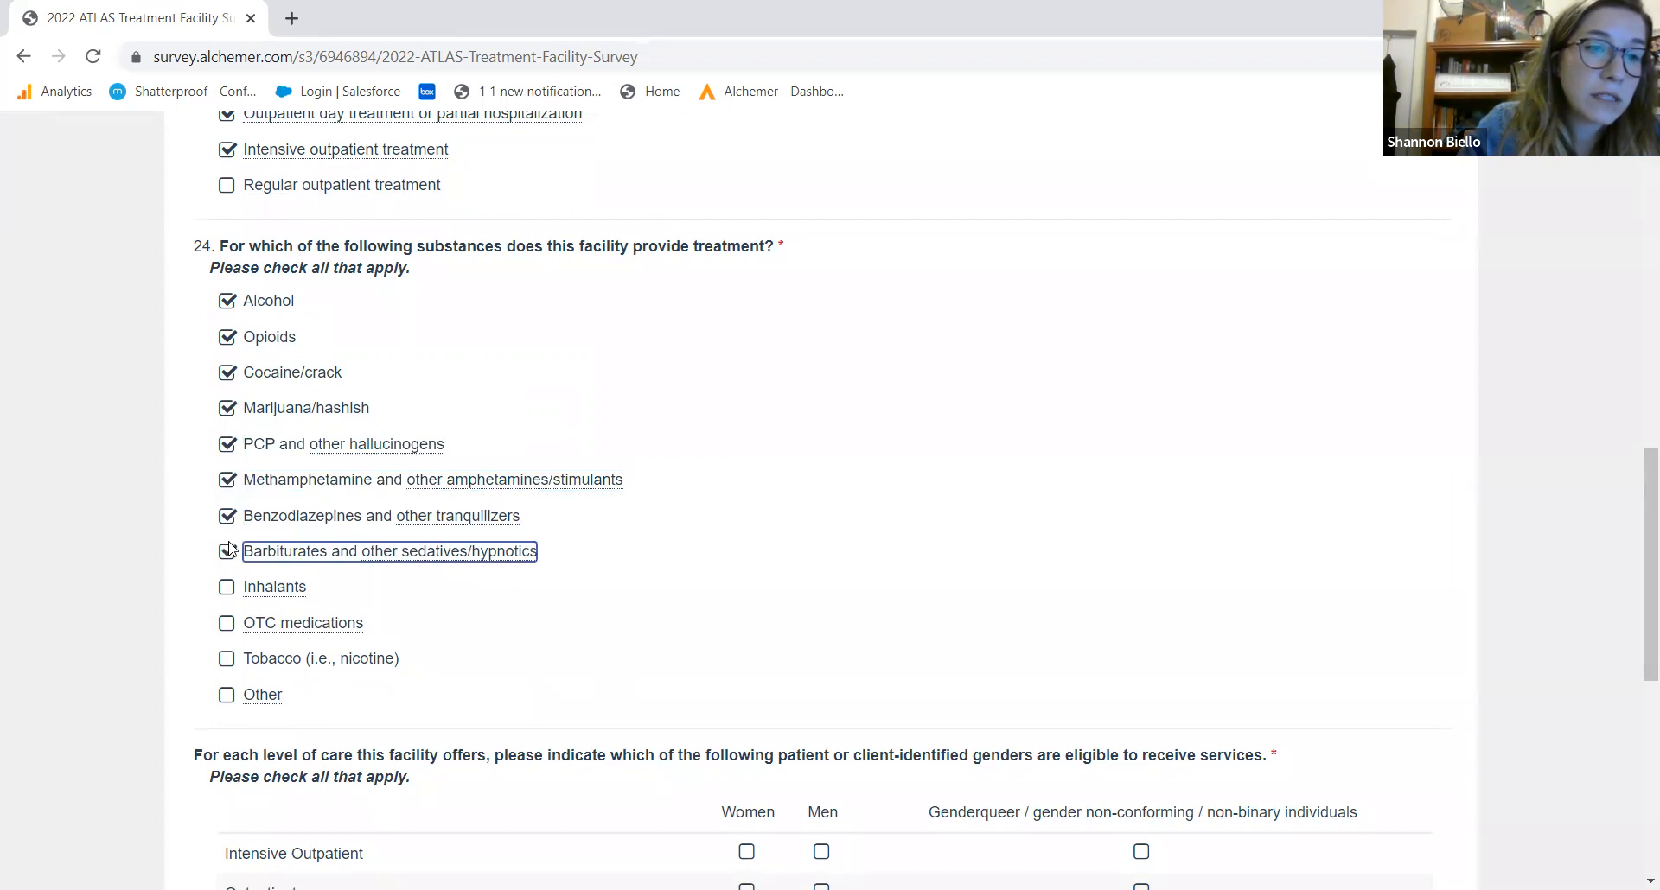
left_click(228, 587)
left_click(229, 624)
left_click(229, 660)
mouse_move(265, 709)
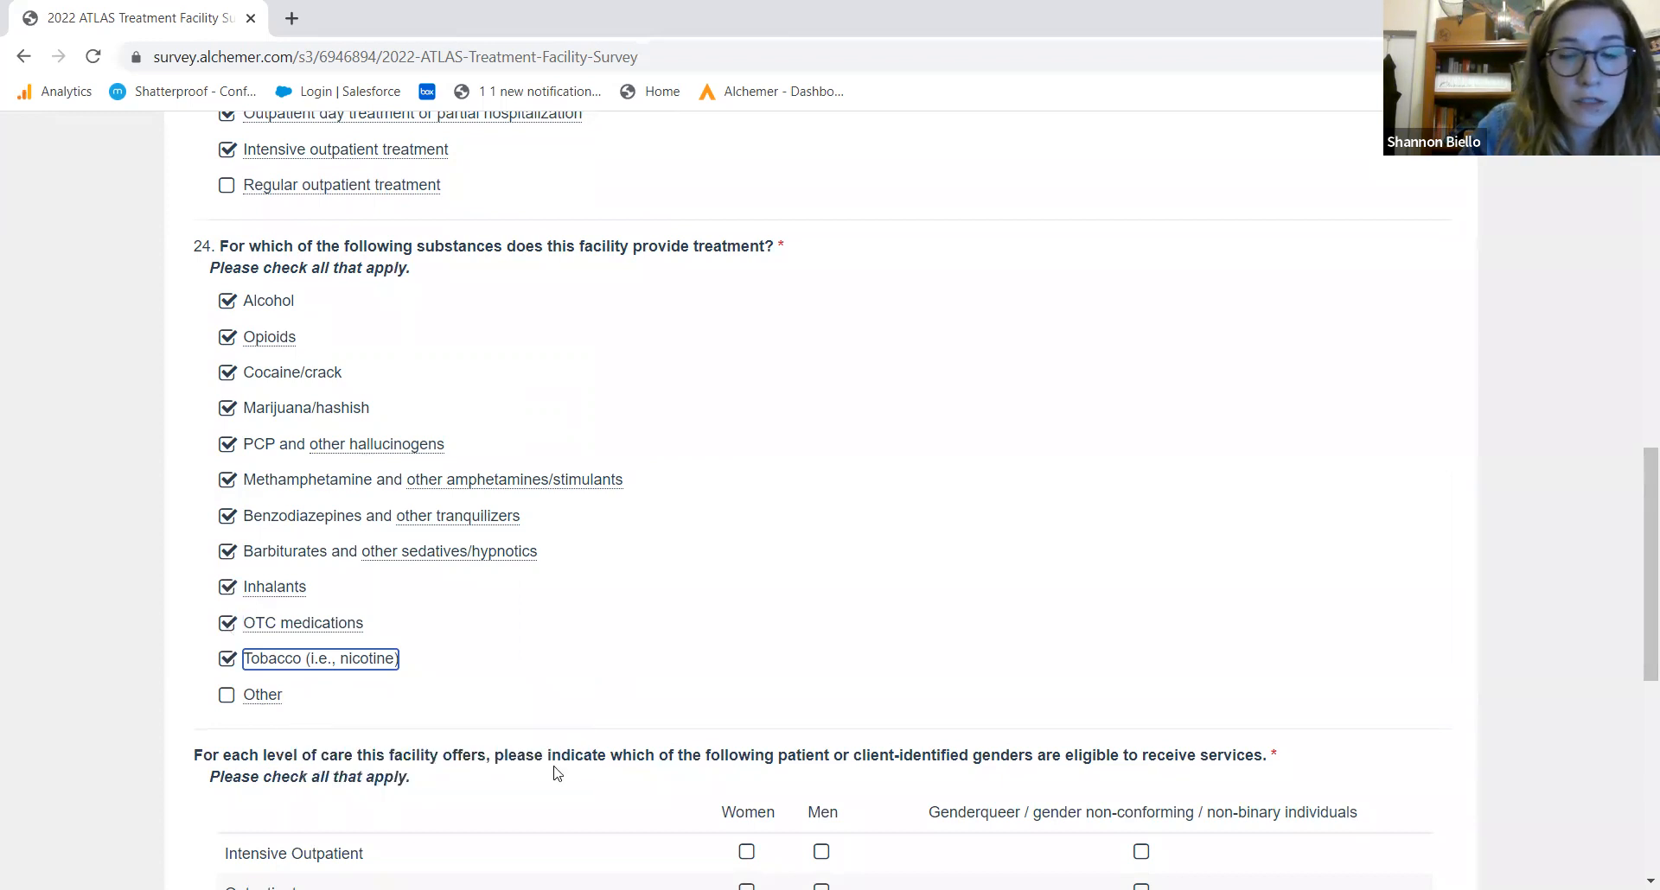
Make women, men and non-binary individuals, adults only, eligible for intensive outpatient and outpatient care
left_click_drag(1637, 568, 1616, 682)
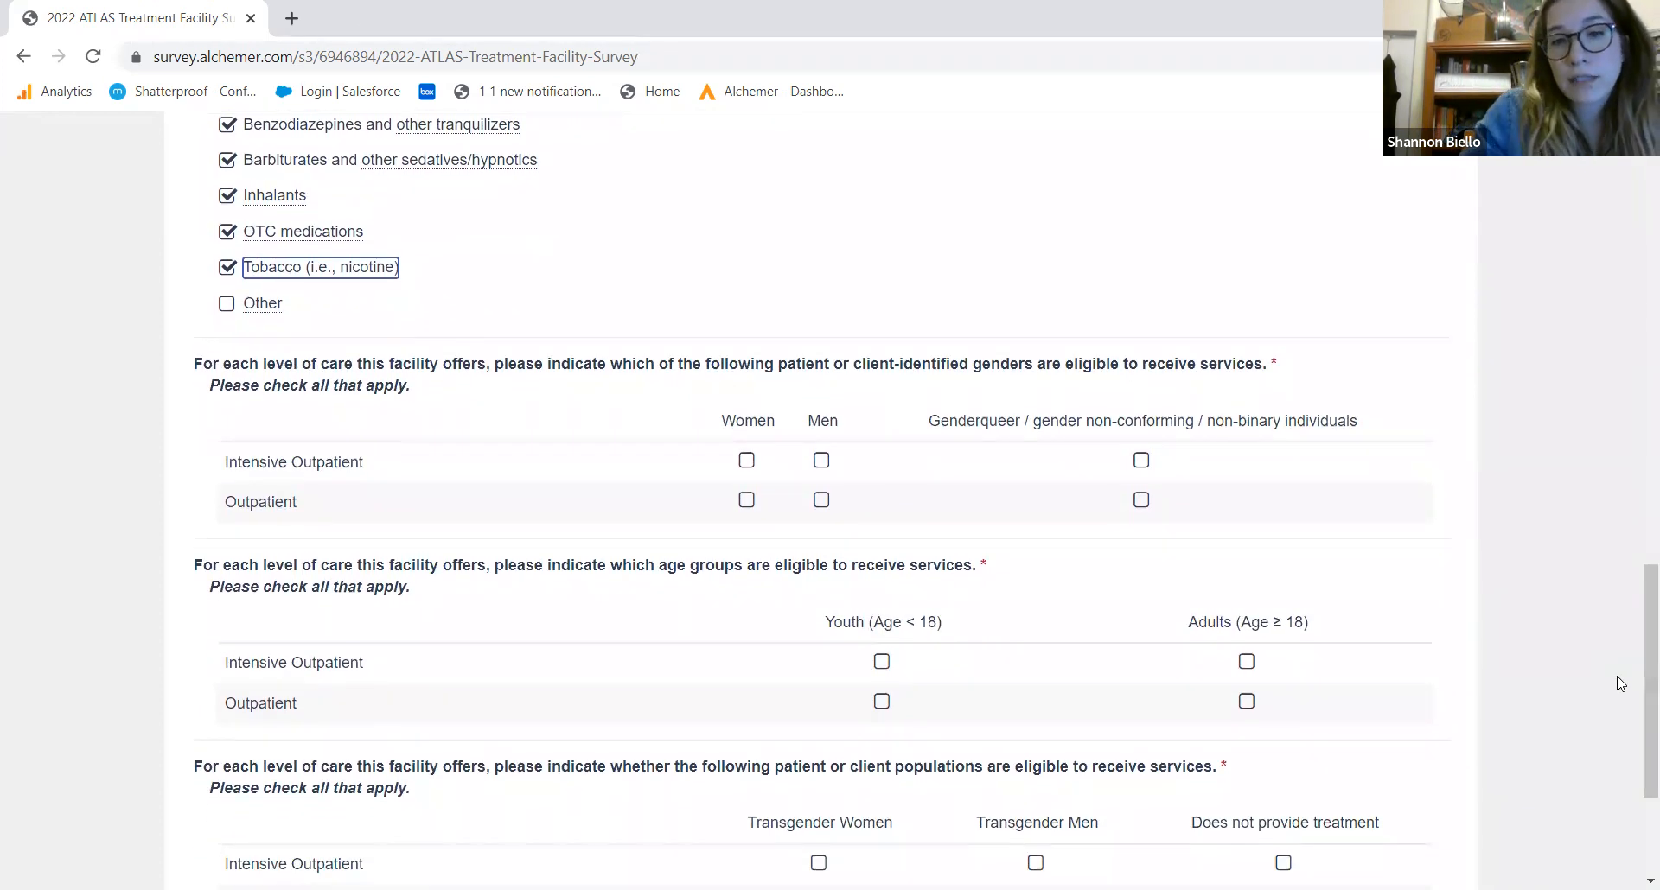
left_click(748, 462)
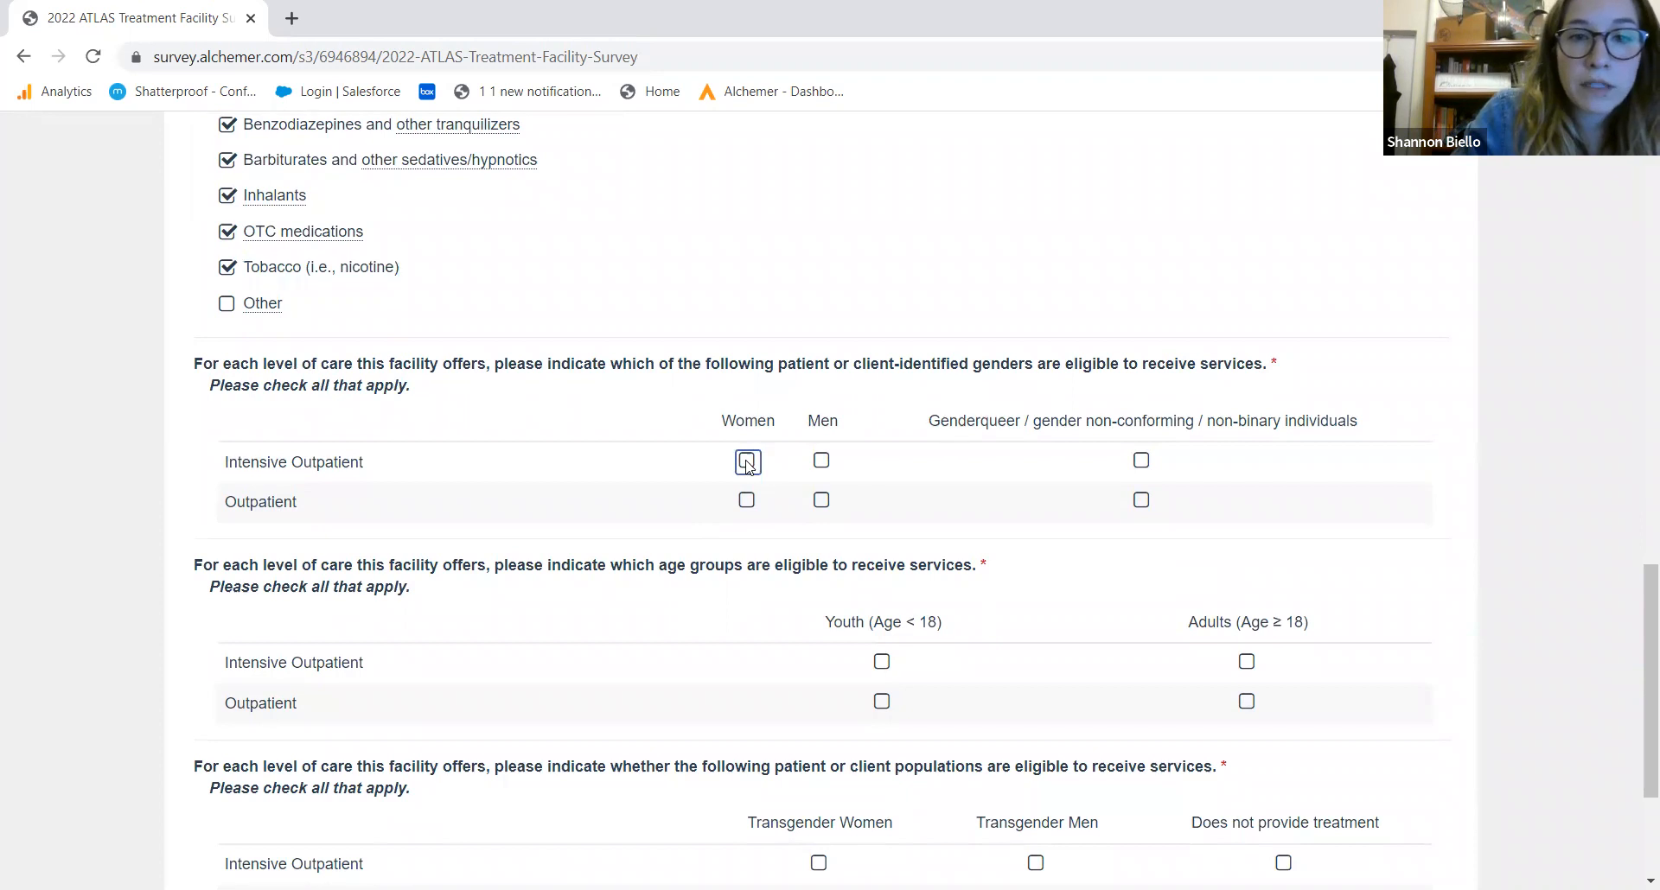
left_click(822, 462)
left_click(1143, 463)
left_click(748, 504)
left_click(823, 501)
left_click(1142, 503)
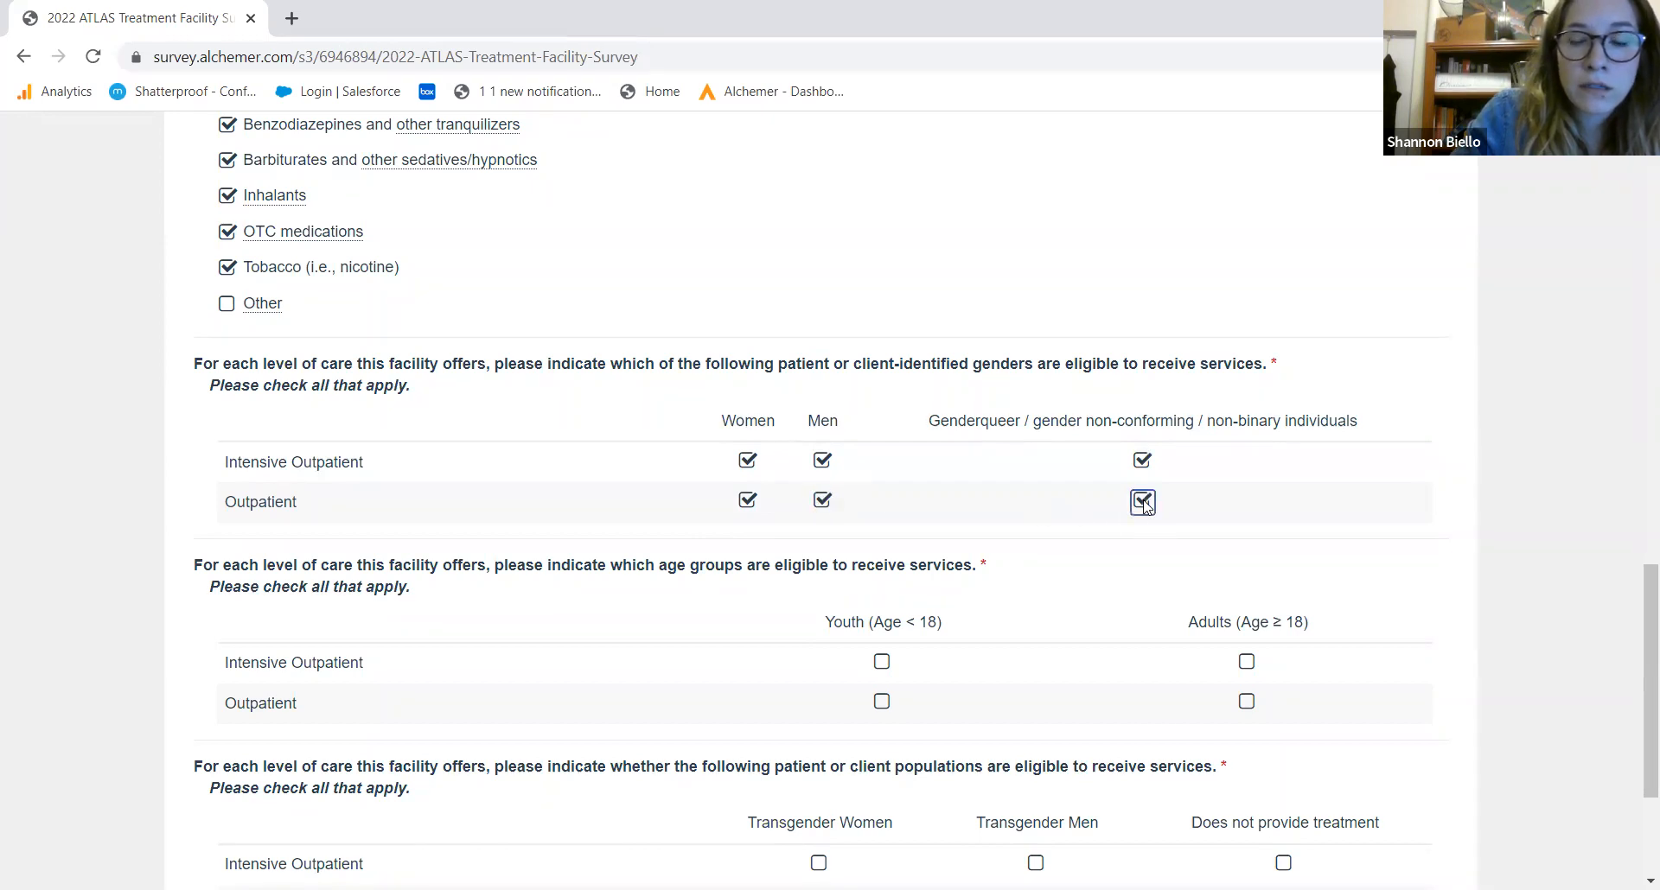
left_click(1247, 663)
left_click(1248, 702)
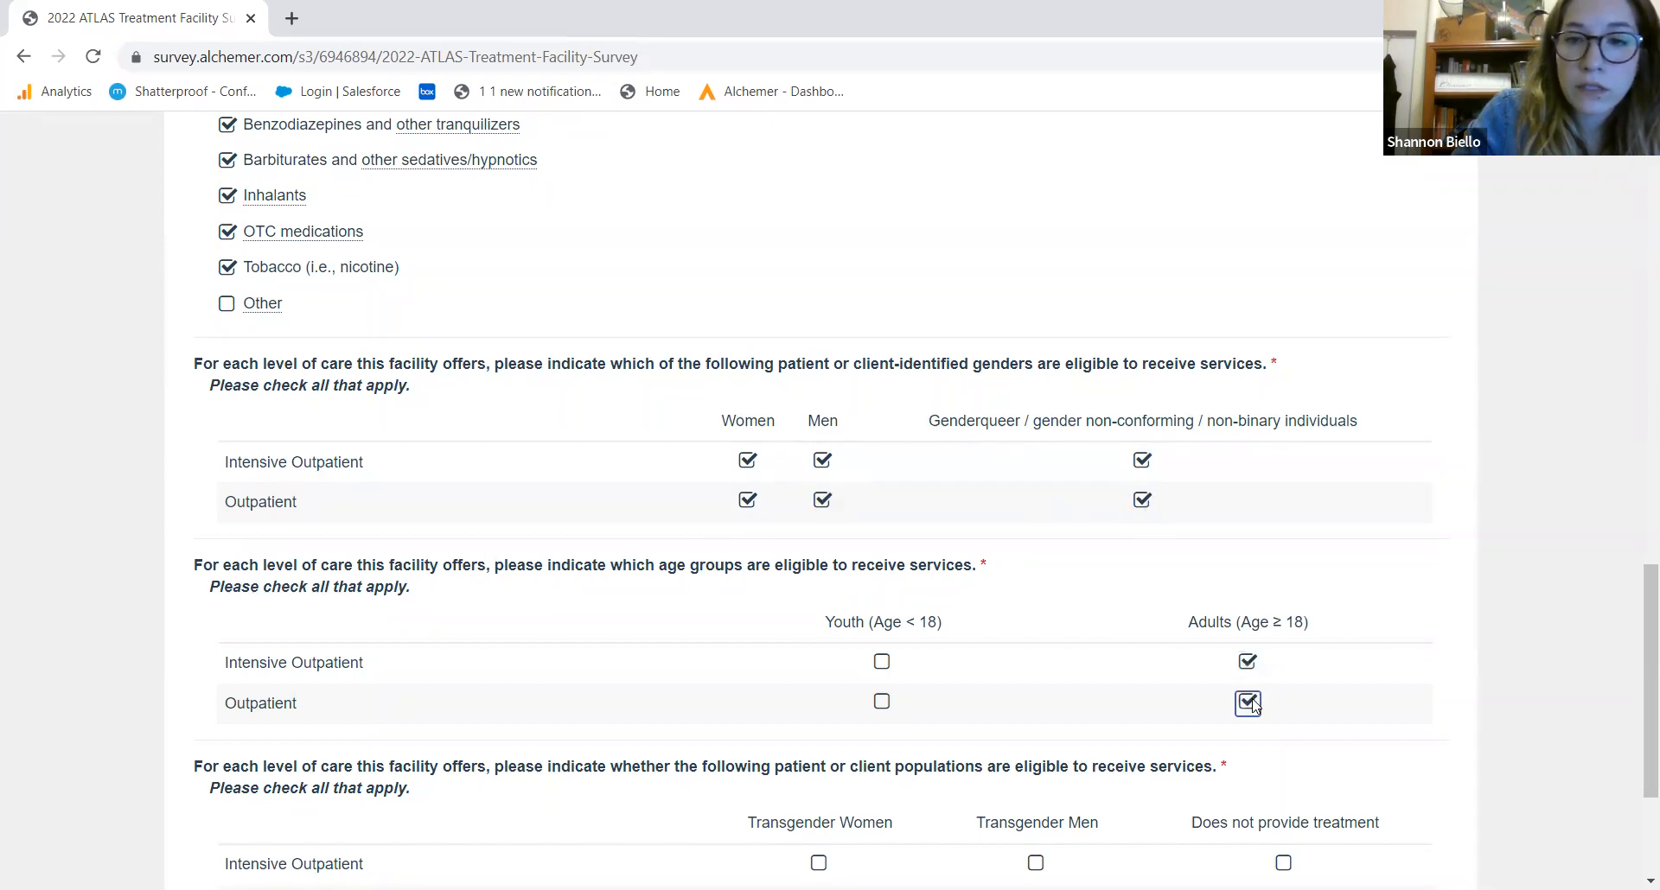
Accept transgender women and men at both care levels and submit the page
left_click_drag(1636, 648, 1635, 739)
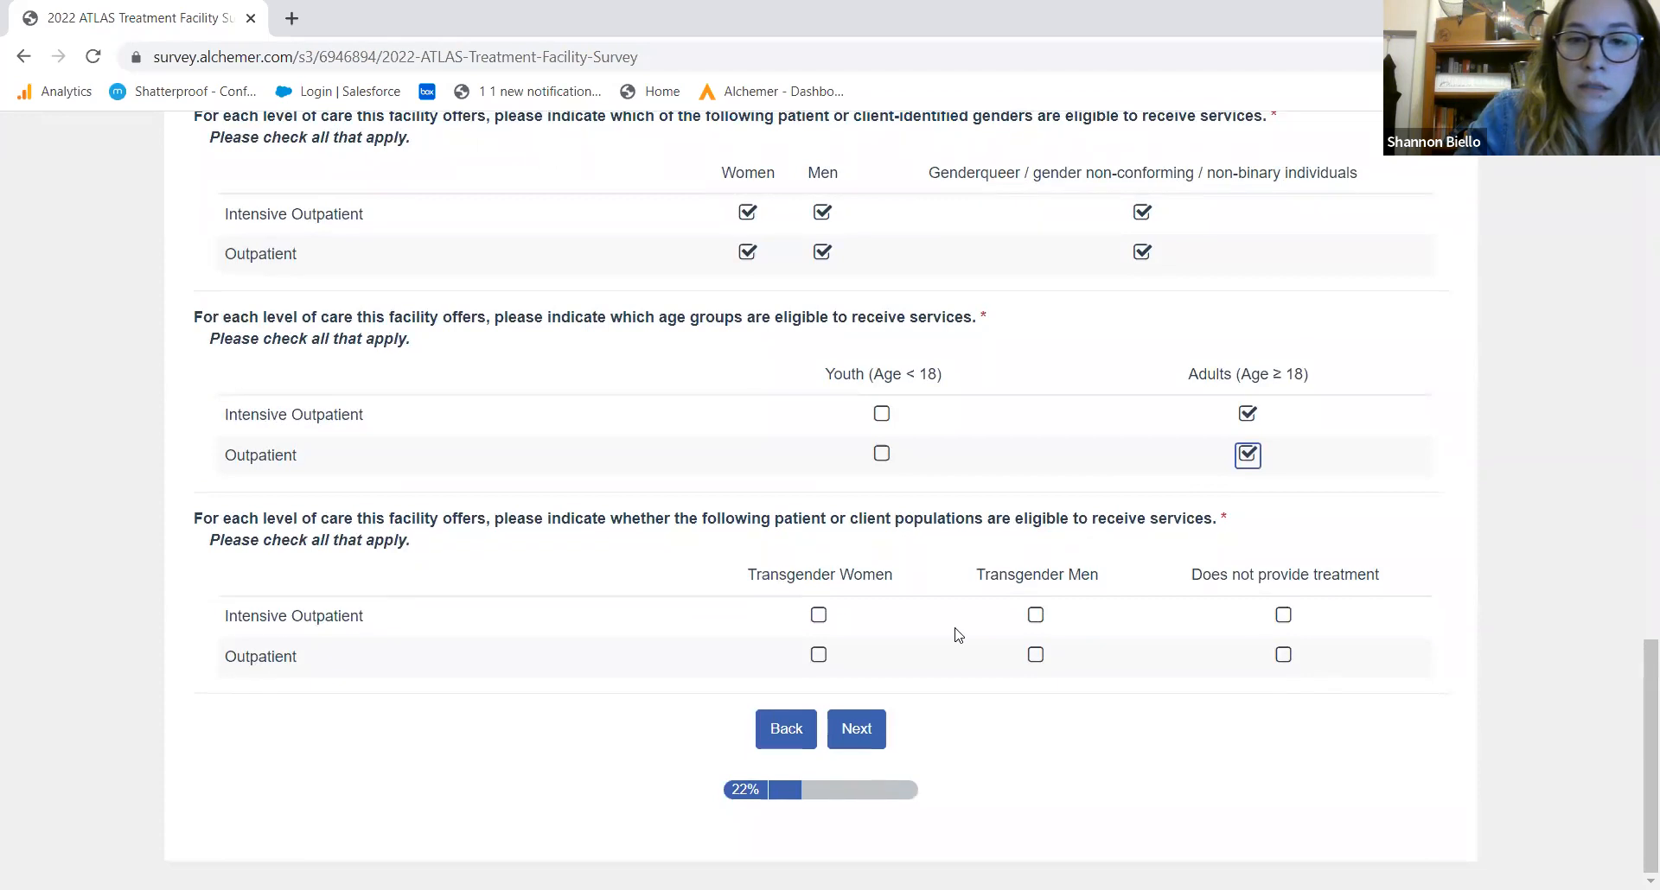
left_click(817, 615)
left_click(1035, 615)
left_click(819, 655)
left_click(1037, 657)
left_click(868, 730)
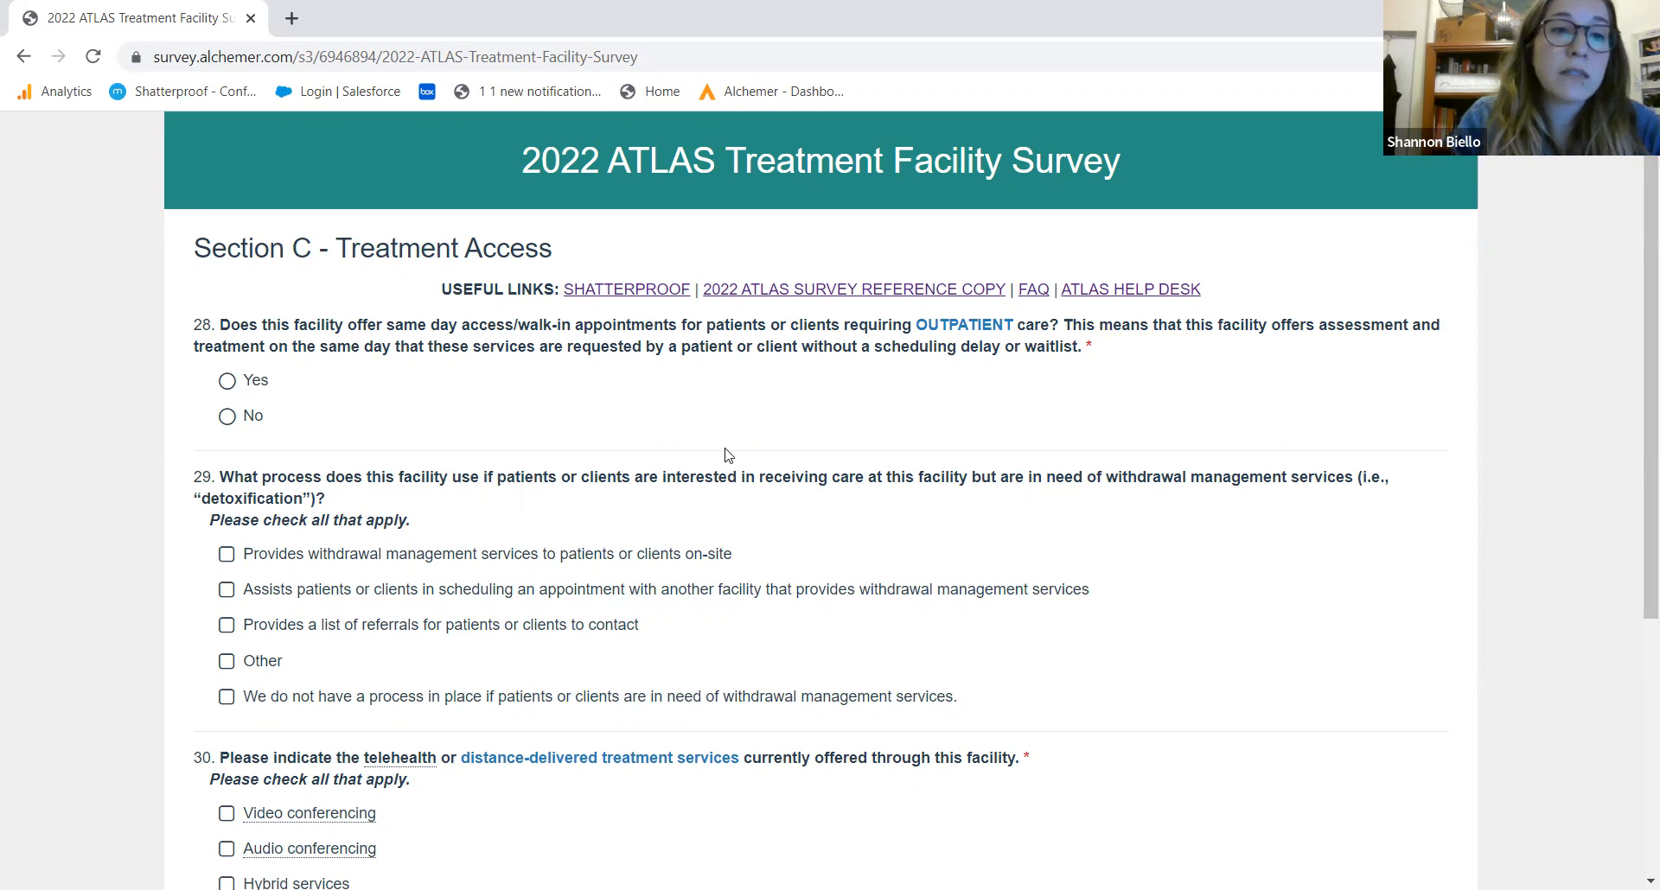
Answer Yes to same-day access and mark scheduling help elsewhere and a referral list
left_click(228, 381)
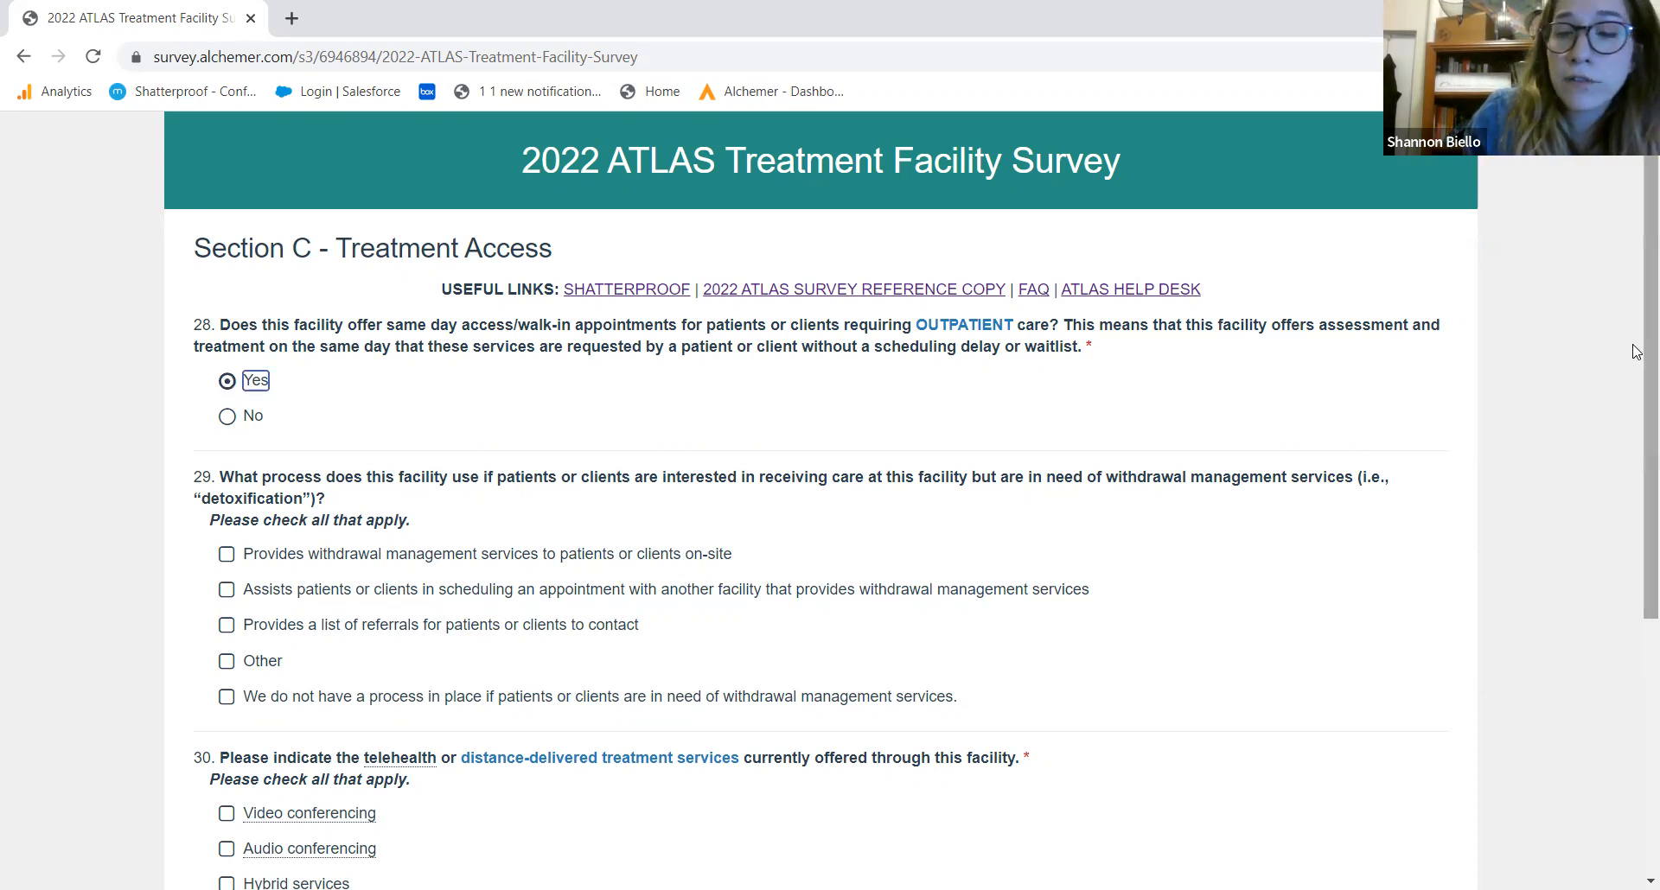
scroll(1636, 366, "down", 3)
scroll(1625, 517, "down", 1)
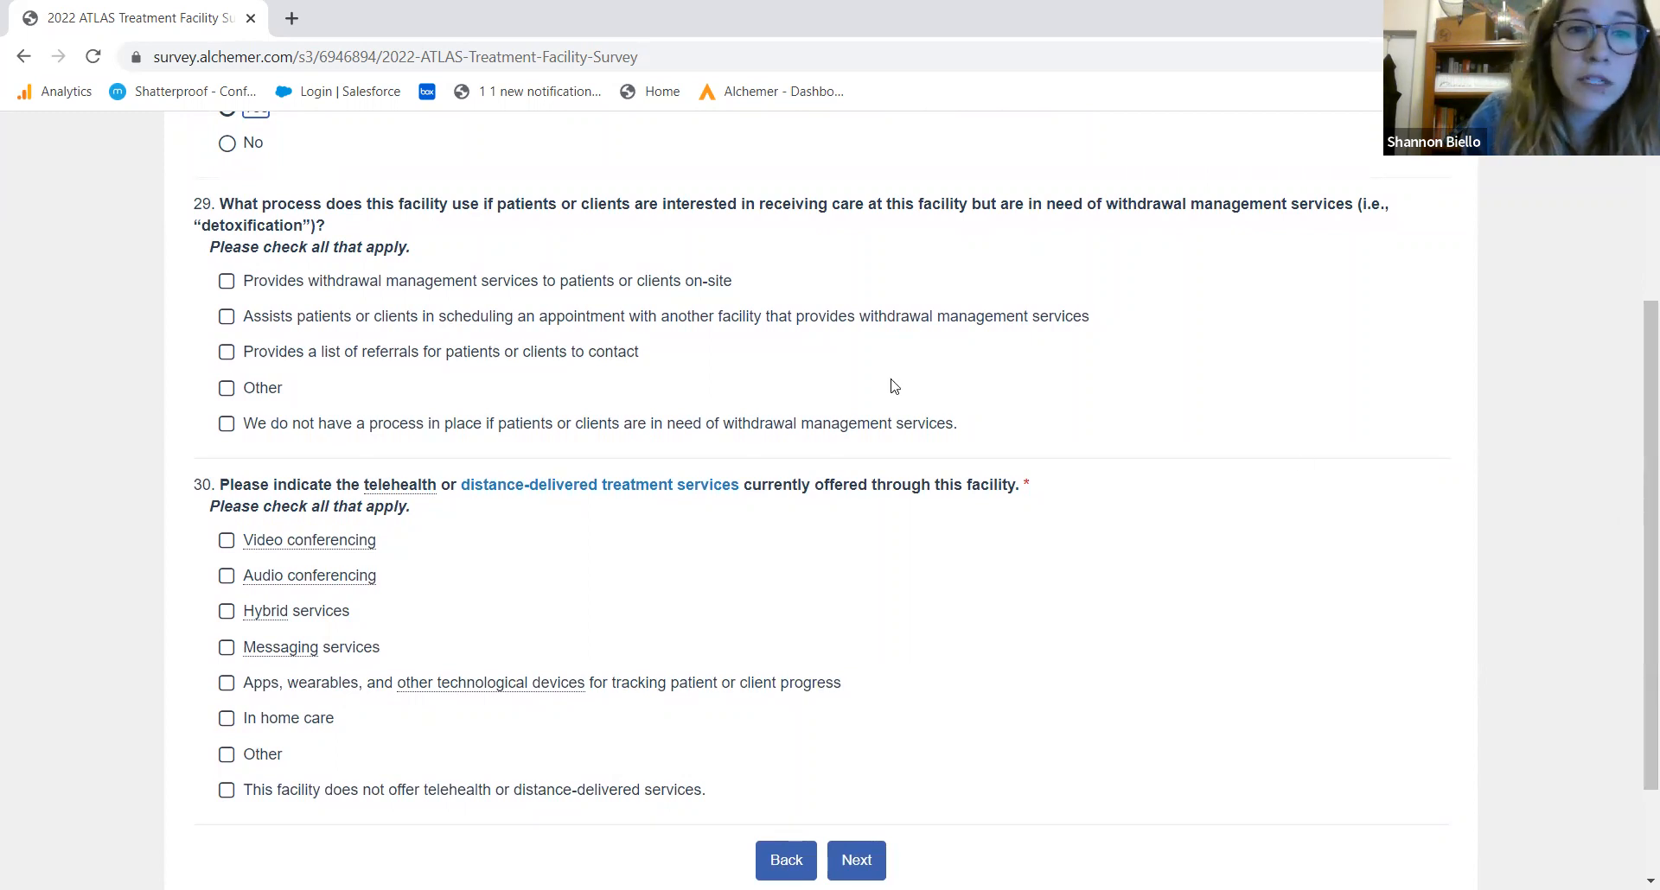
left_click(313, 320)
left_click(291, 354)
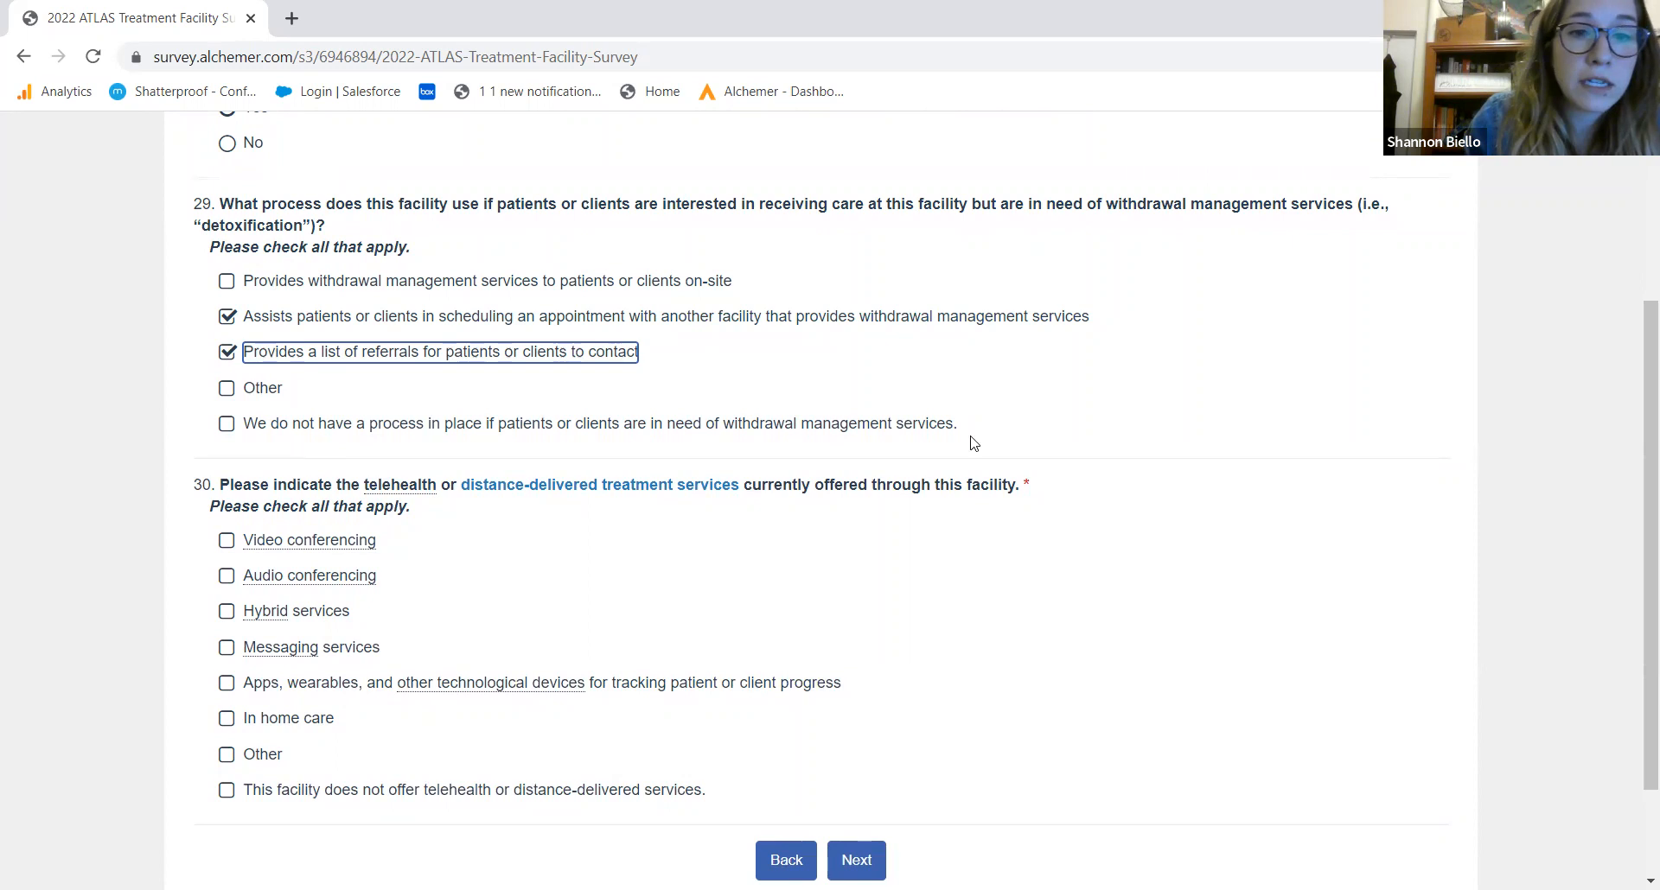
Offer video and audio telehealth as group services, plus Text/SMS and patient-portal messaging, then submit Section C
left_click_drag(1638, 409, 1625, 497)
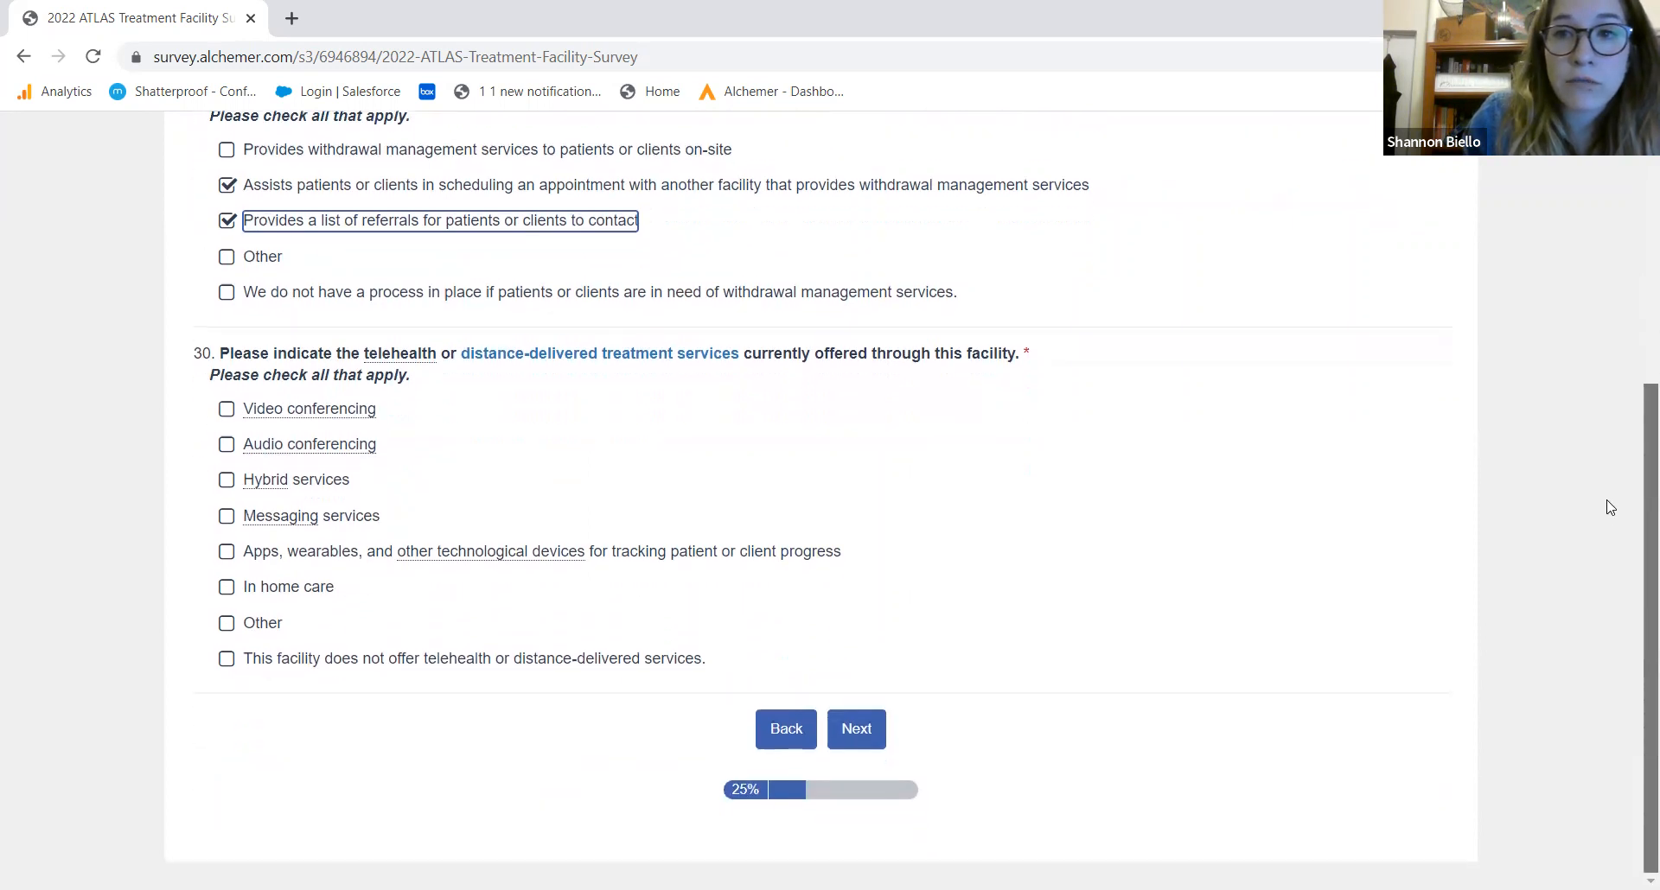
left_click(224, 409)
left_click(227, 448)
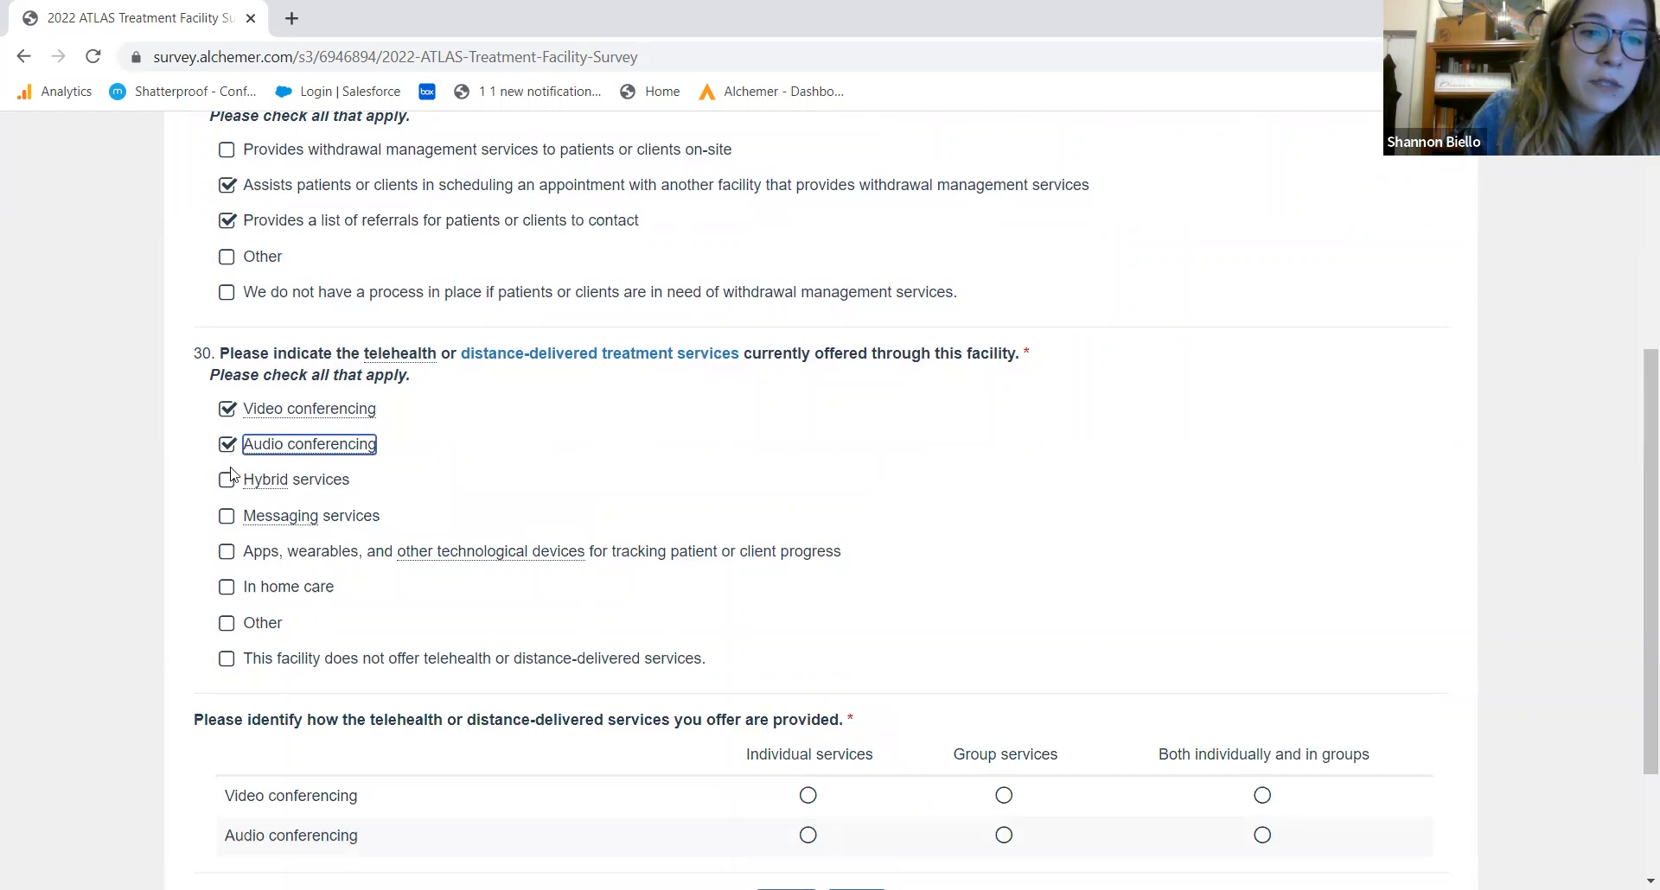
left_click(227, 517)
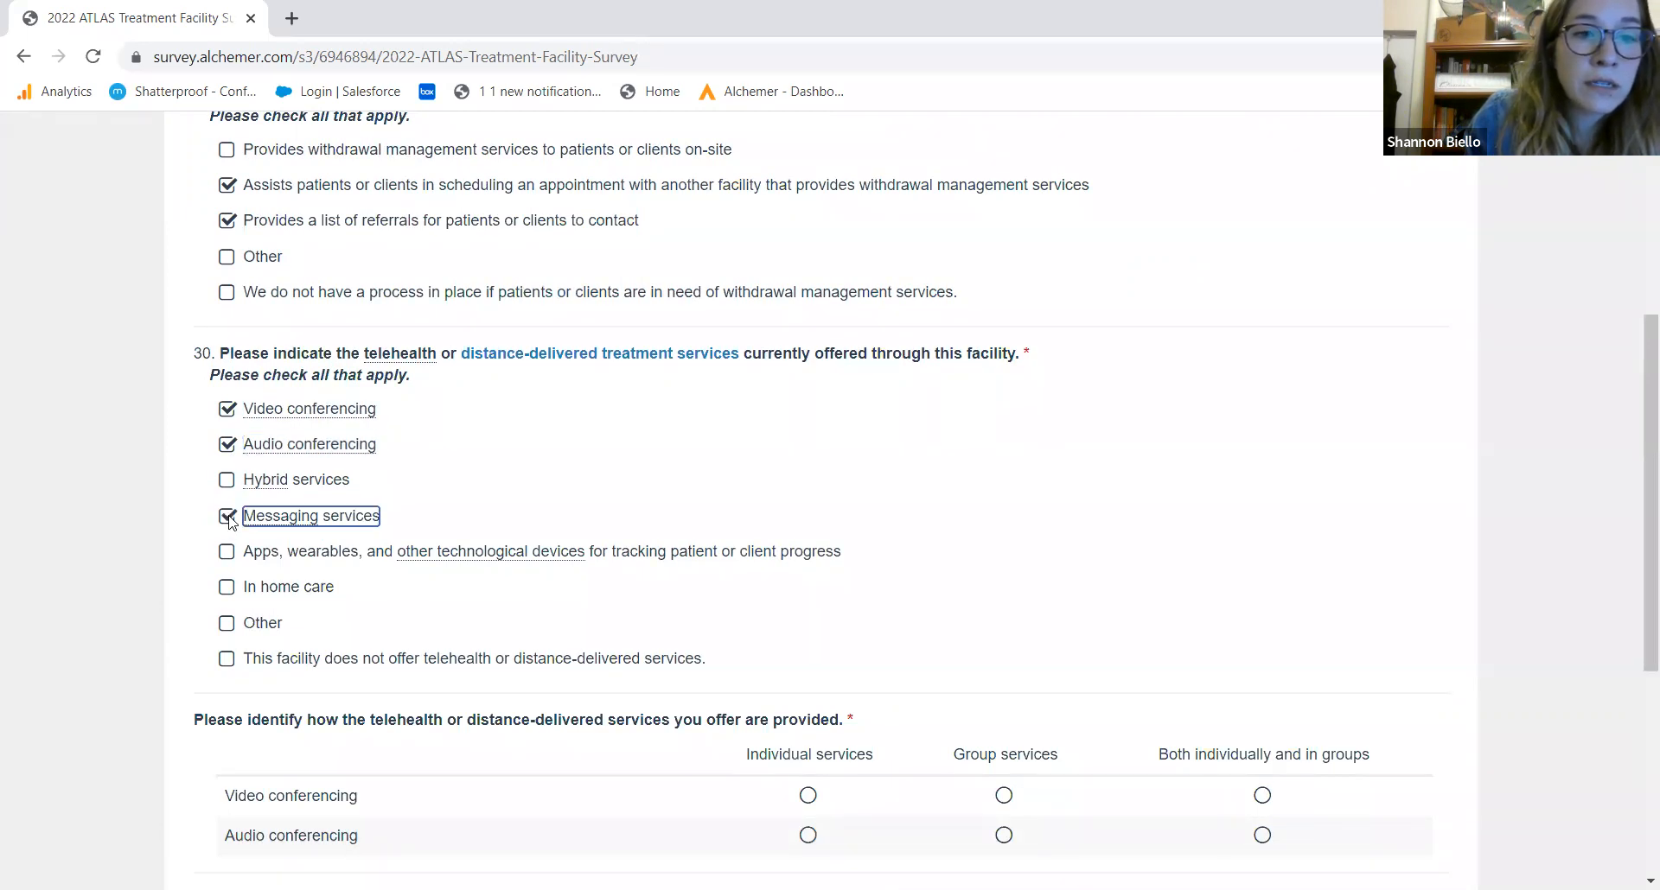
left_click_drag(1637, 432, 1635, 590)
left_click(1003, 447)
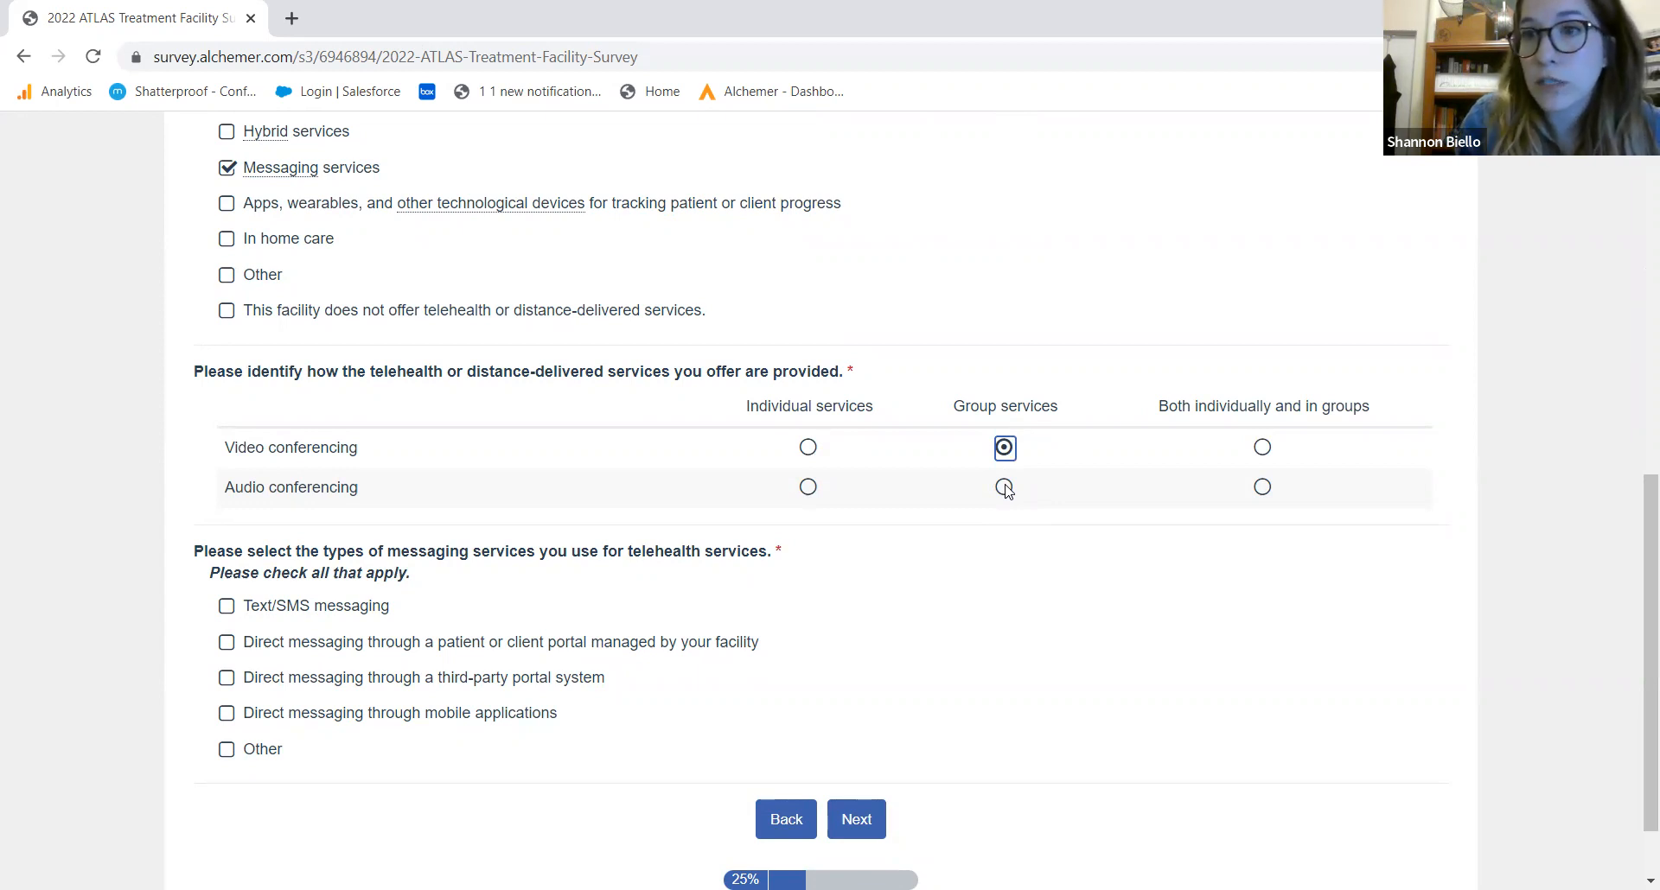
left_click(1005, 490)
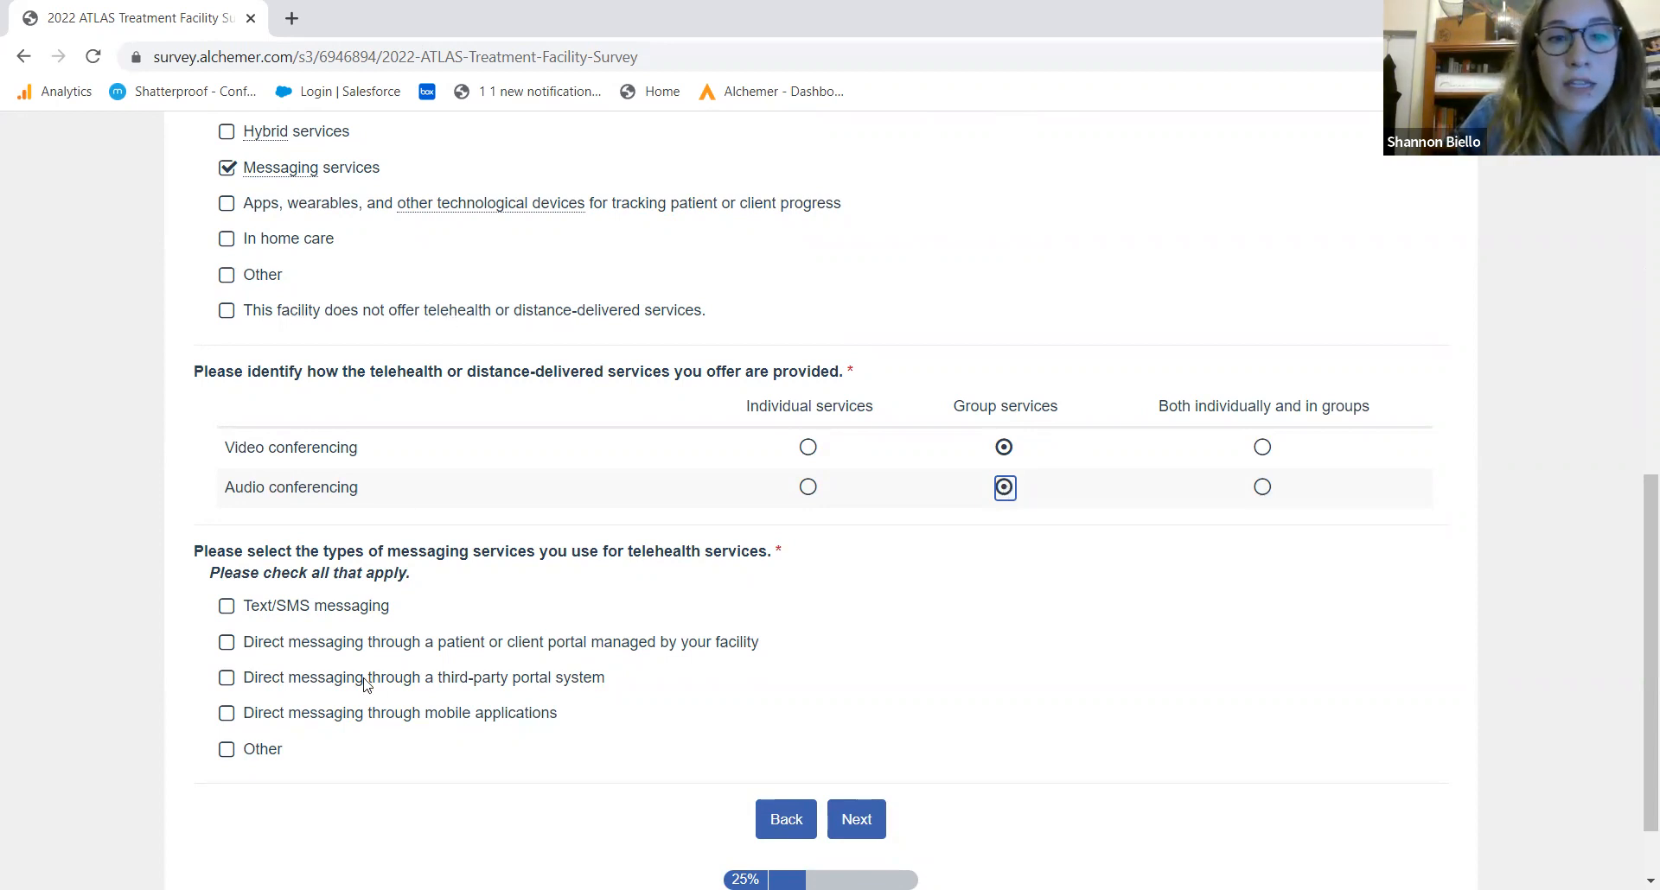
left_click(312, 614)
left_click(294, 645)
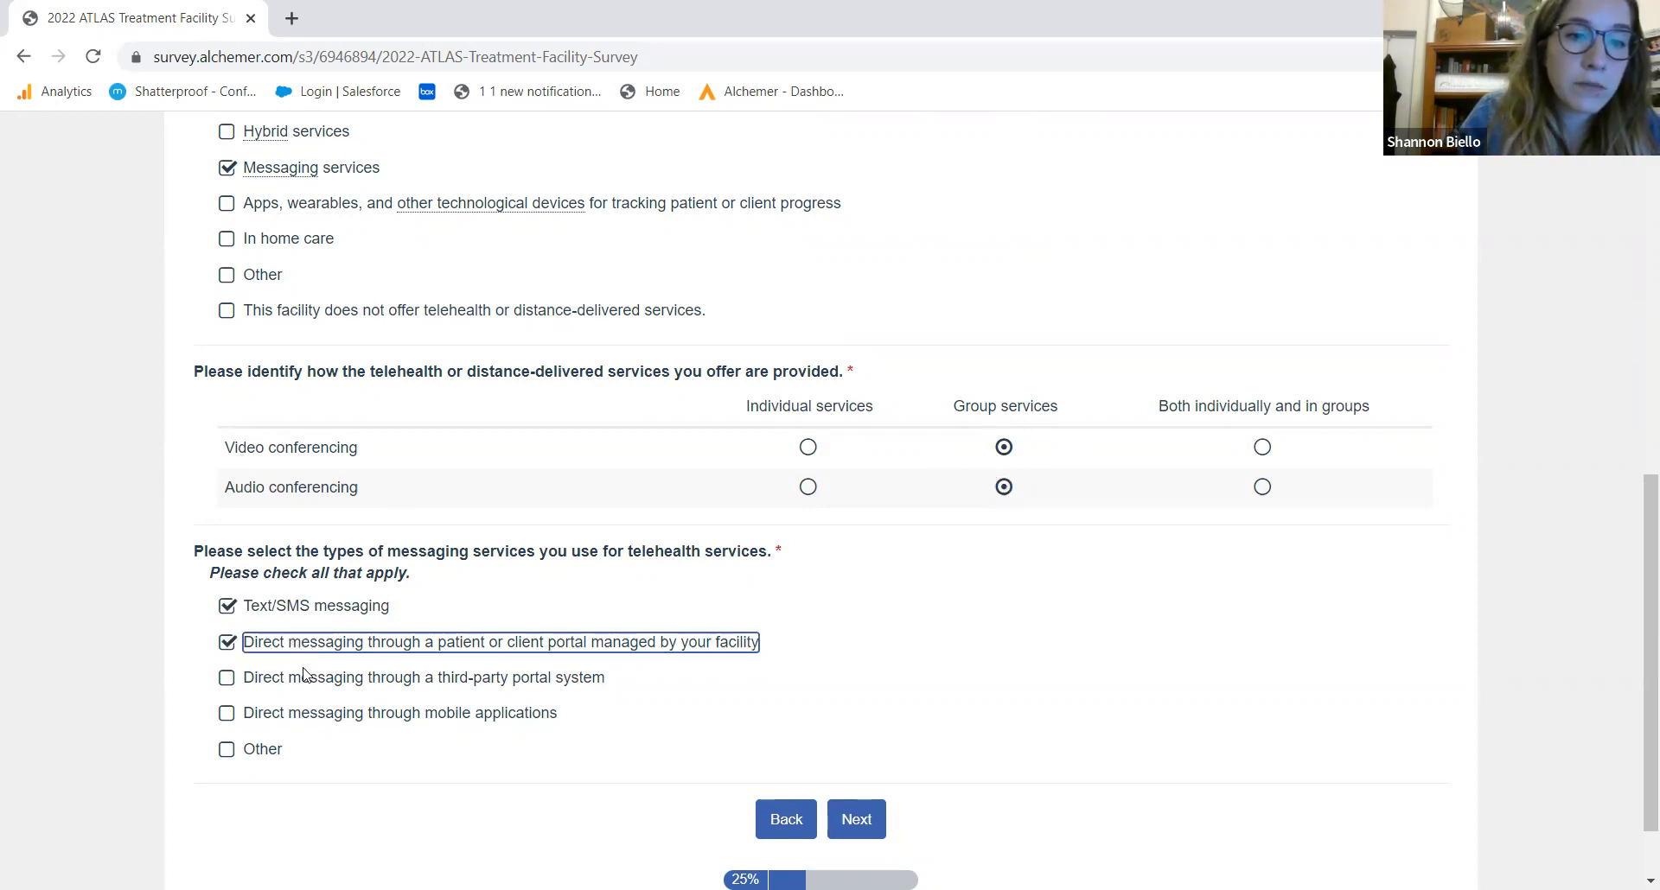
left_click(865, 828)
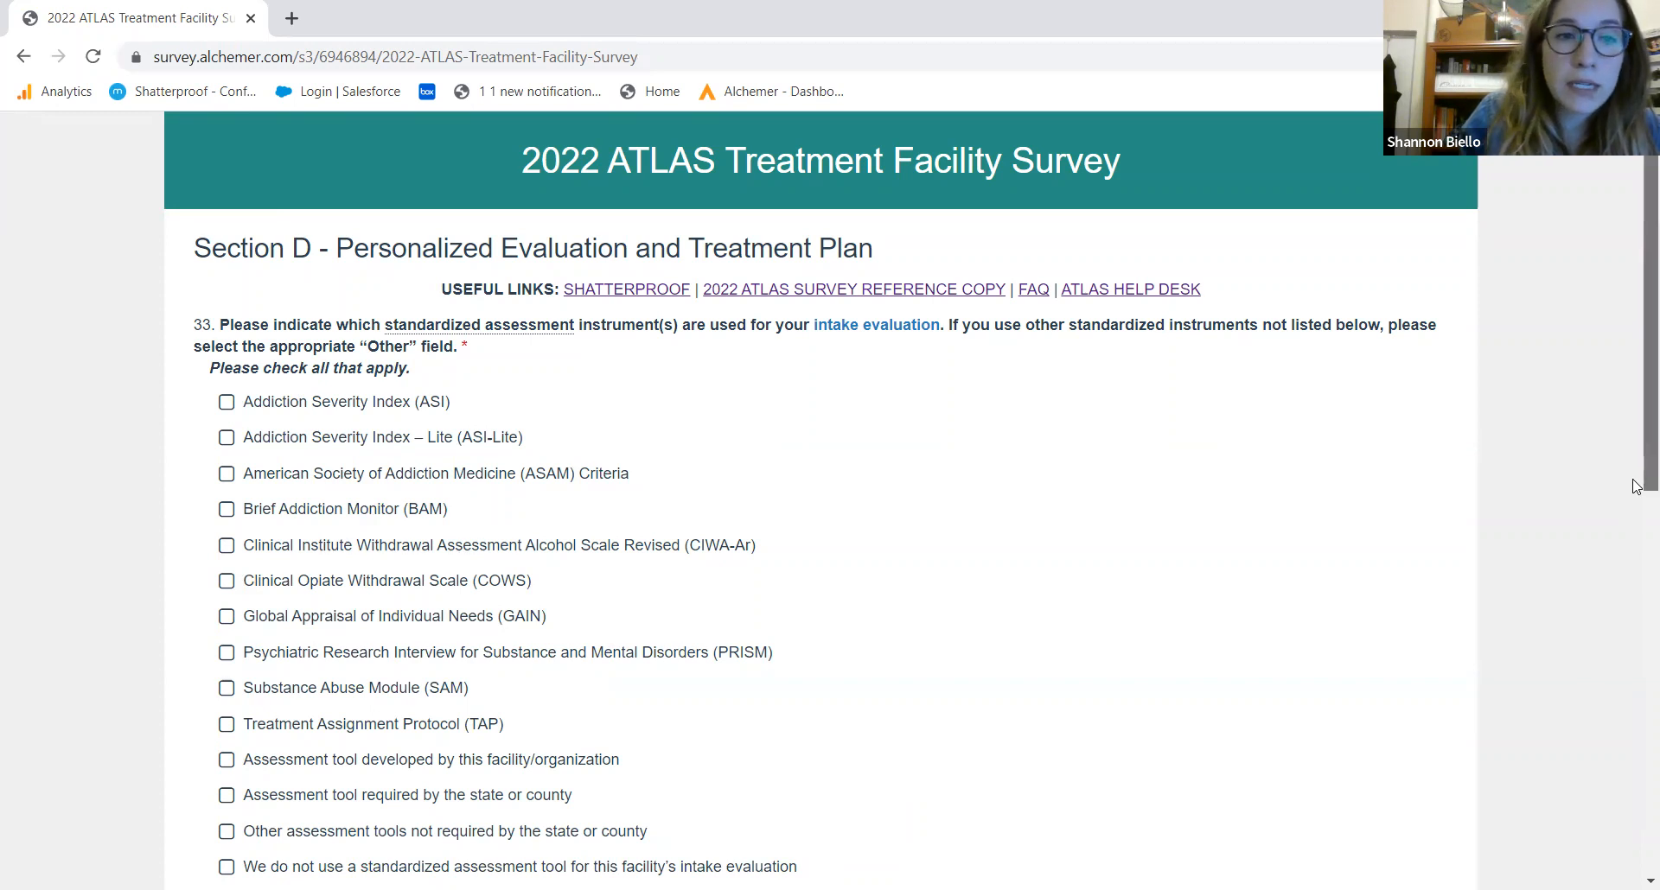
Select ASI-Lite and set timepoints for acute intoxication, biomedical condition and mental health data
scroll(1637, 523, "down", 2)
scroll(1636, 523, "down", 2)
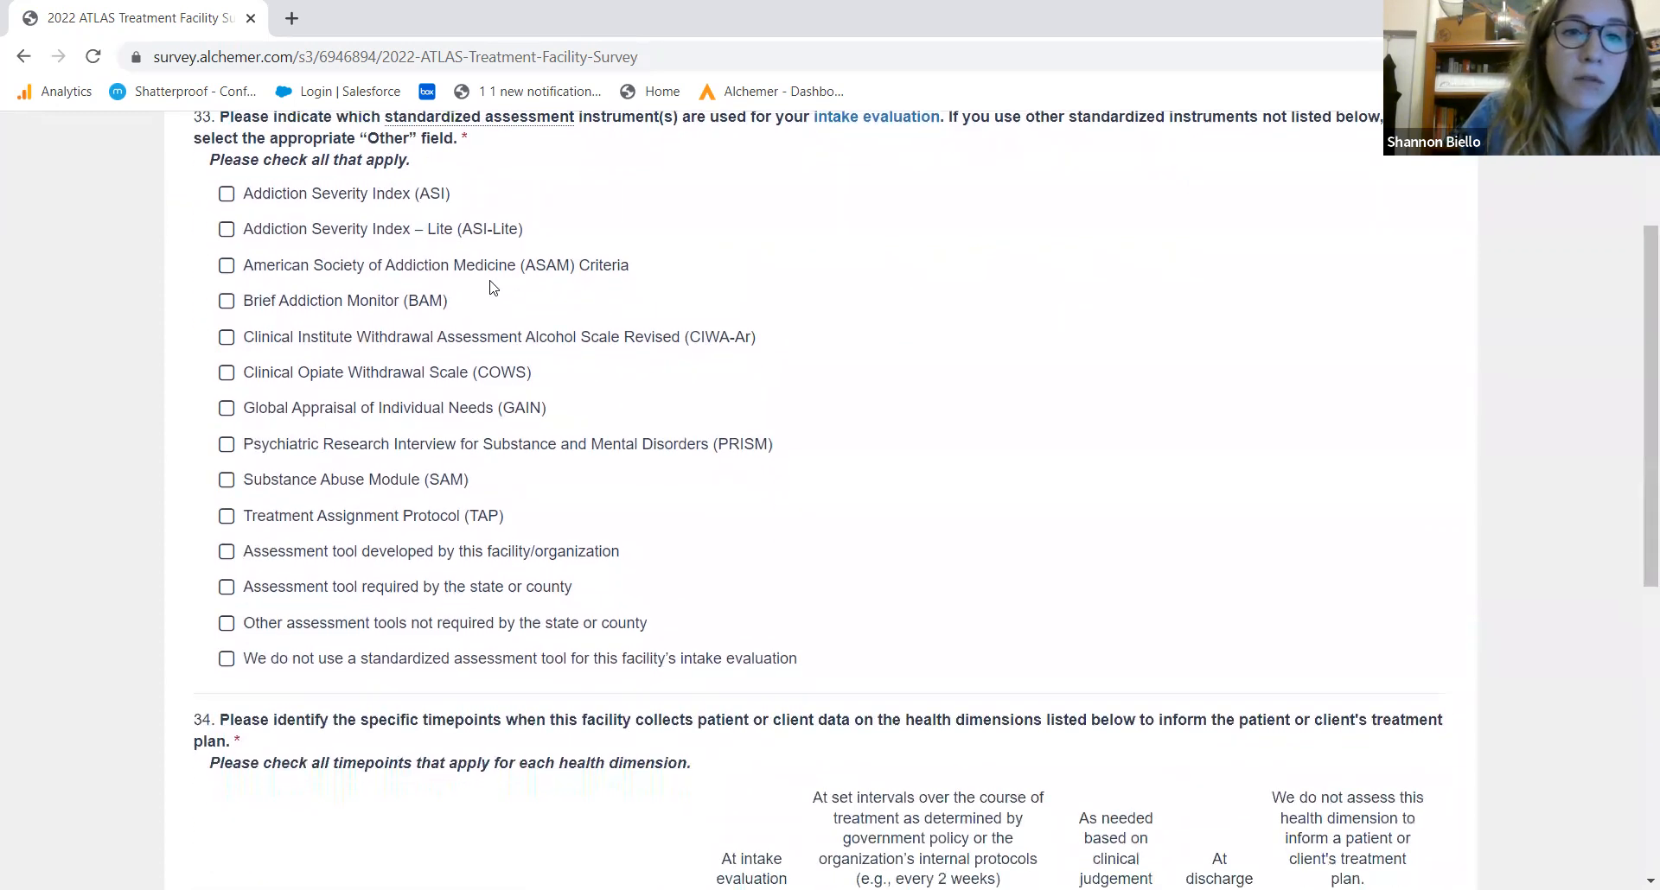
left_click(472, 233)
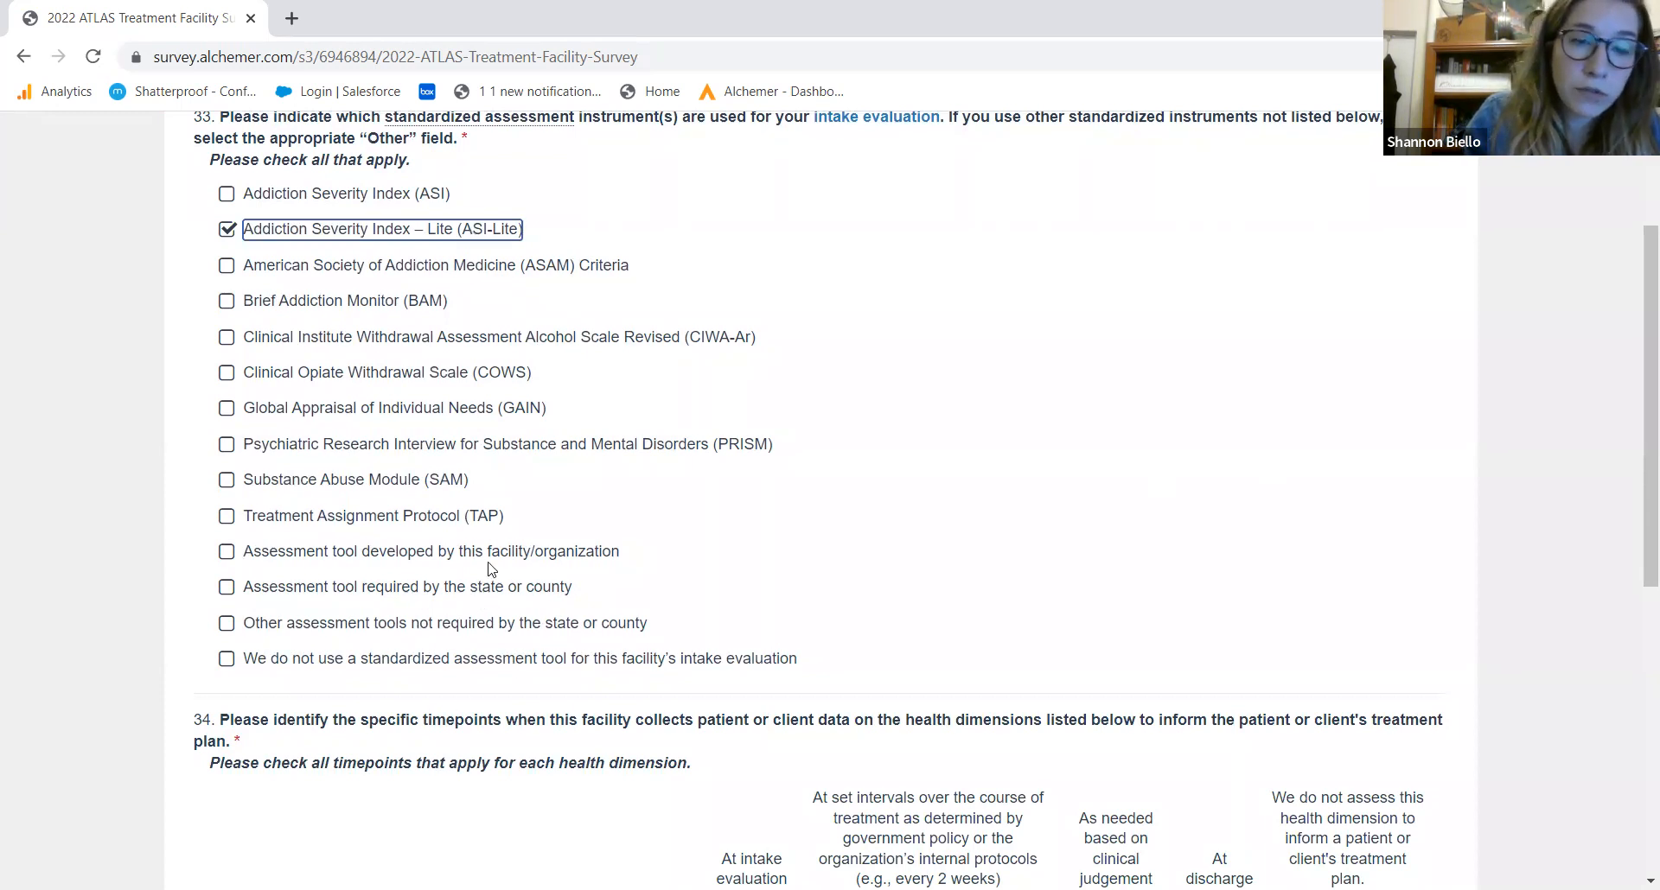
left_click_drag(1636, 406, 1537, 644)
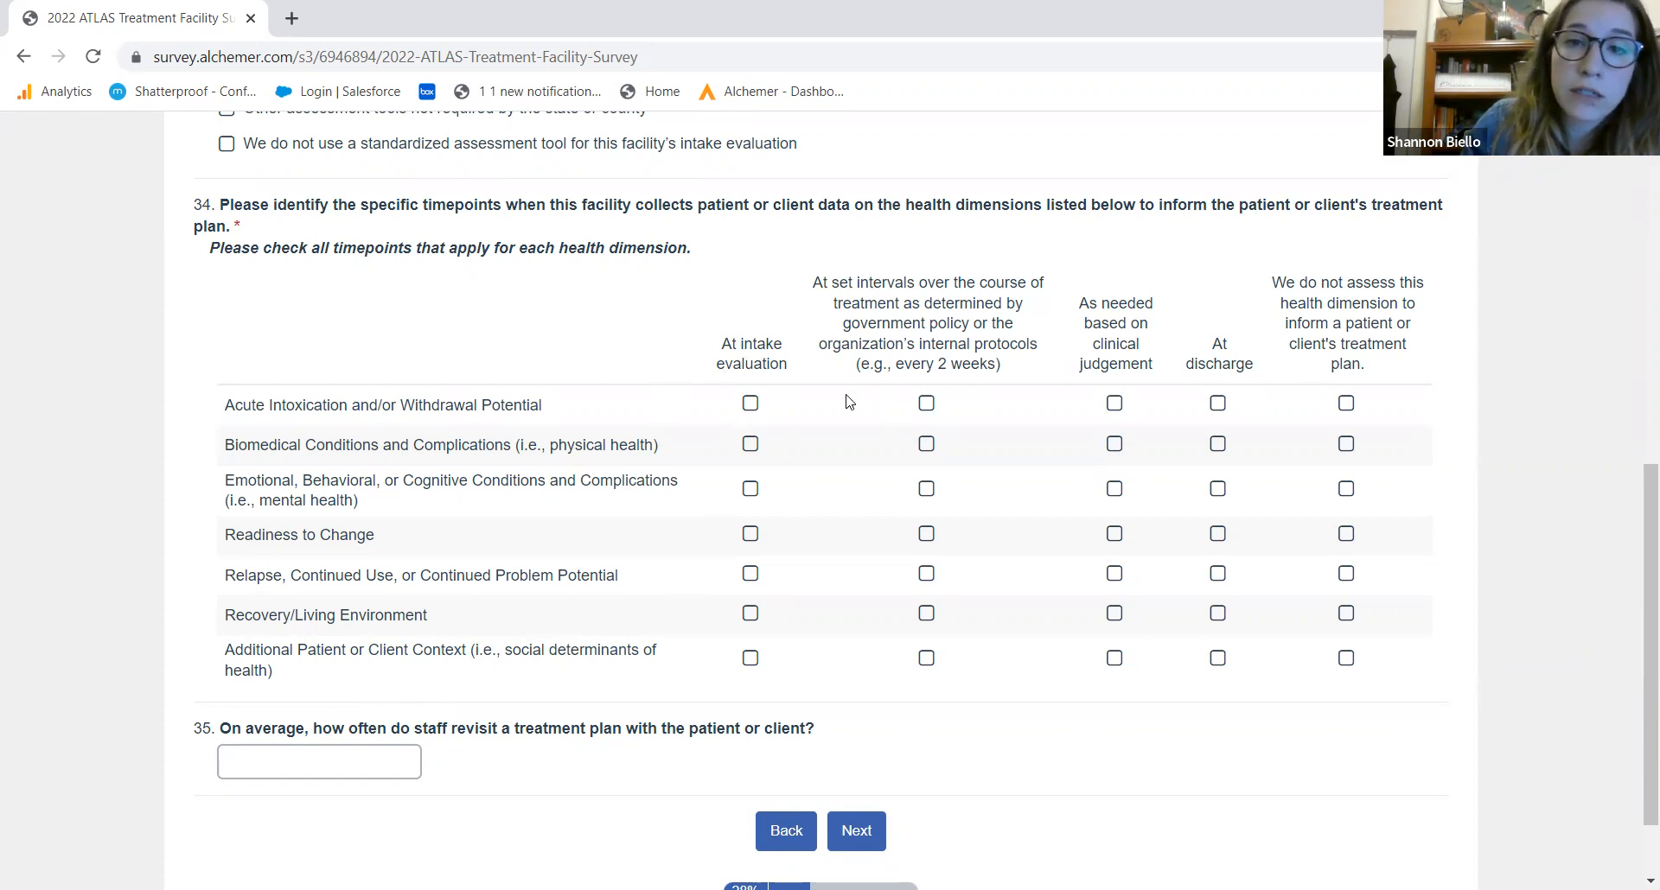
left_click(927, 406)
left_click(751, 446)
left_click(751, 490)
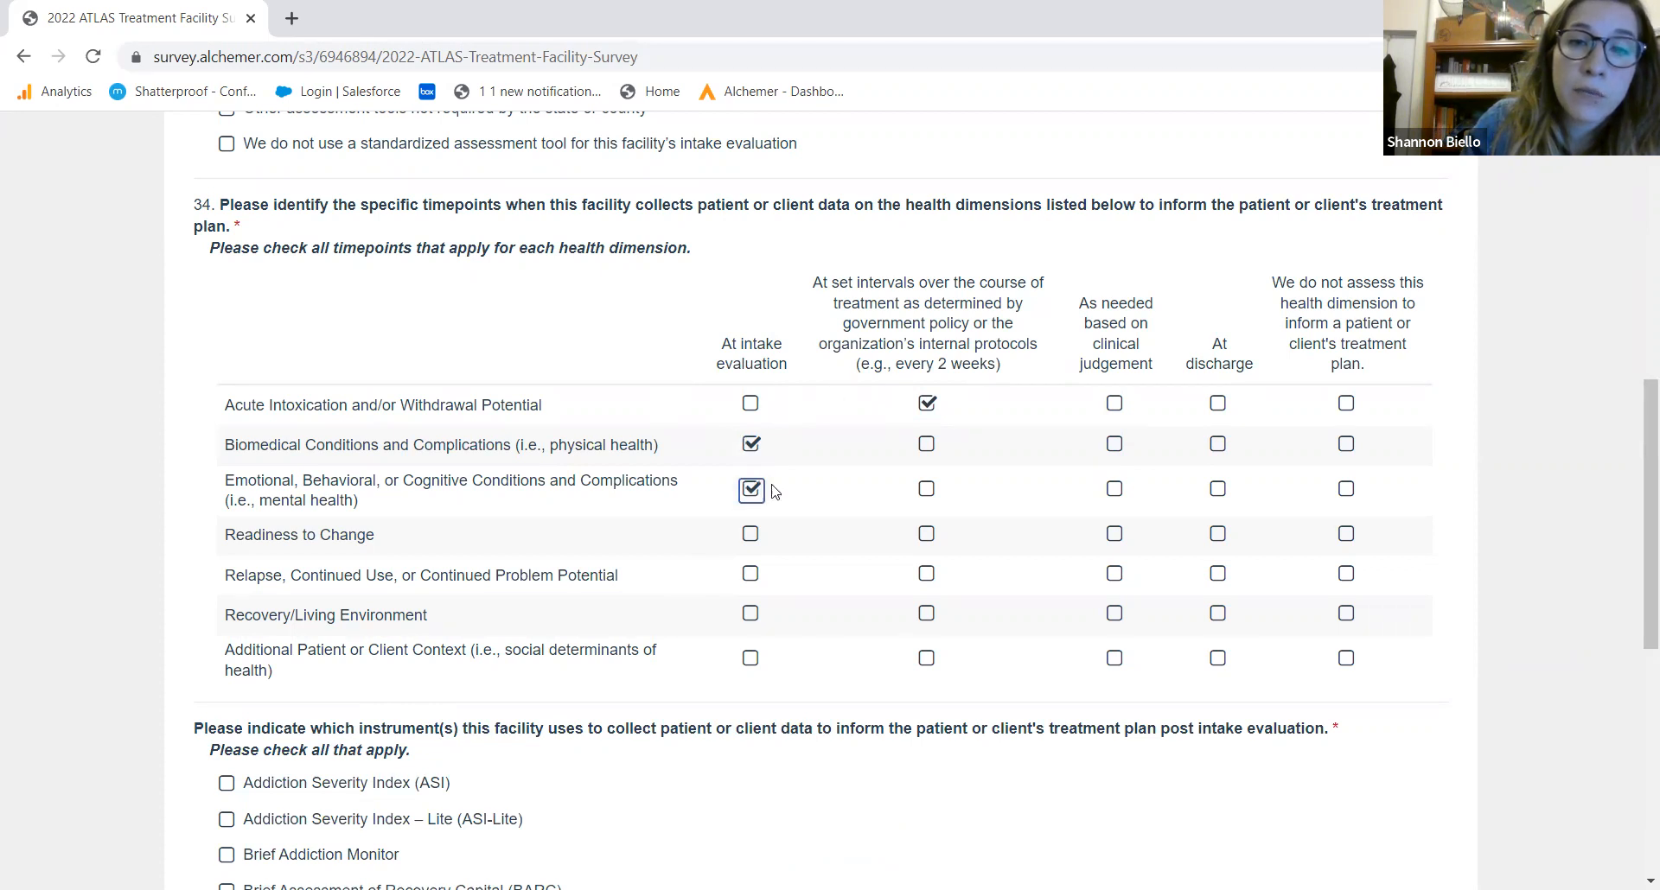
left_click(927, 490)
left_click(1119, 493)
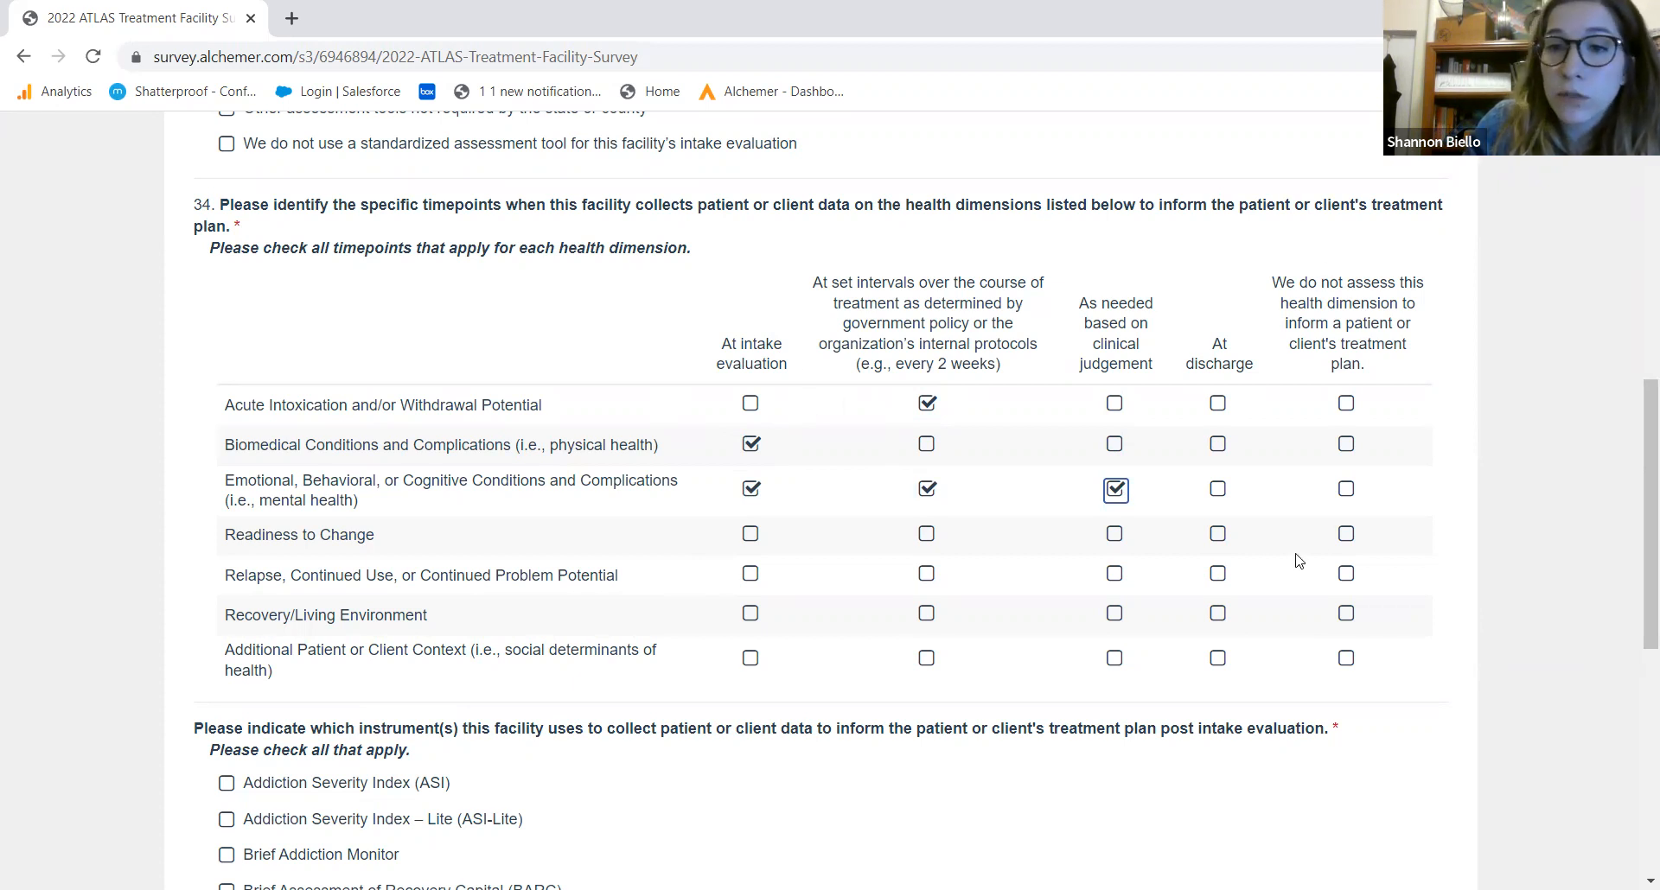
Collect readiness to change at discharge and as needed; relapse, recovery environment and patient context as needed
left_click(1348, 536)
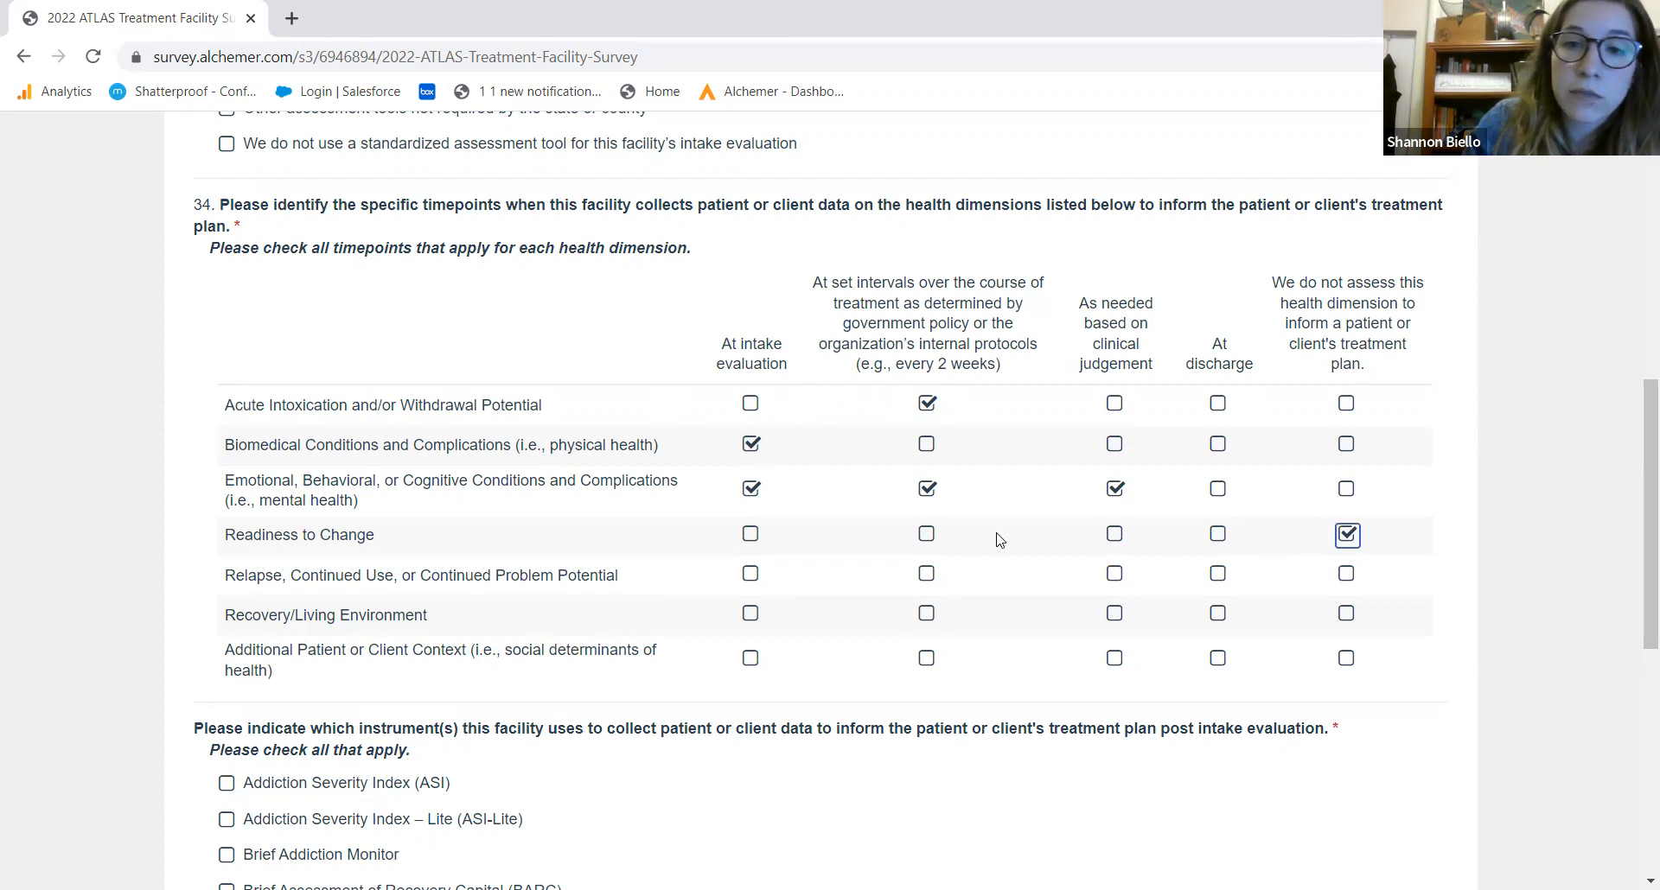
left_click(1223, 535)
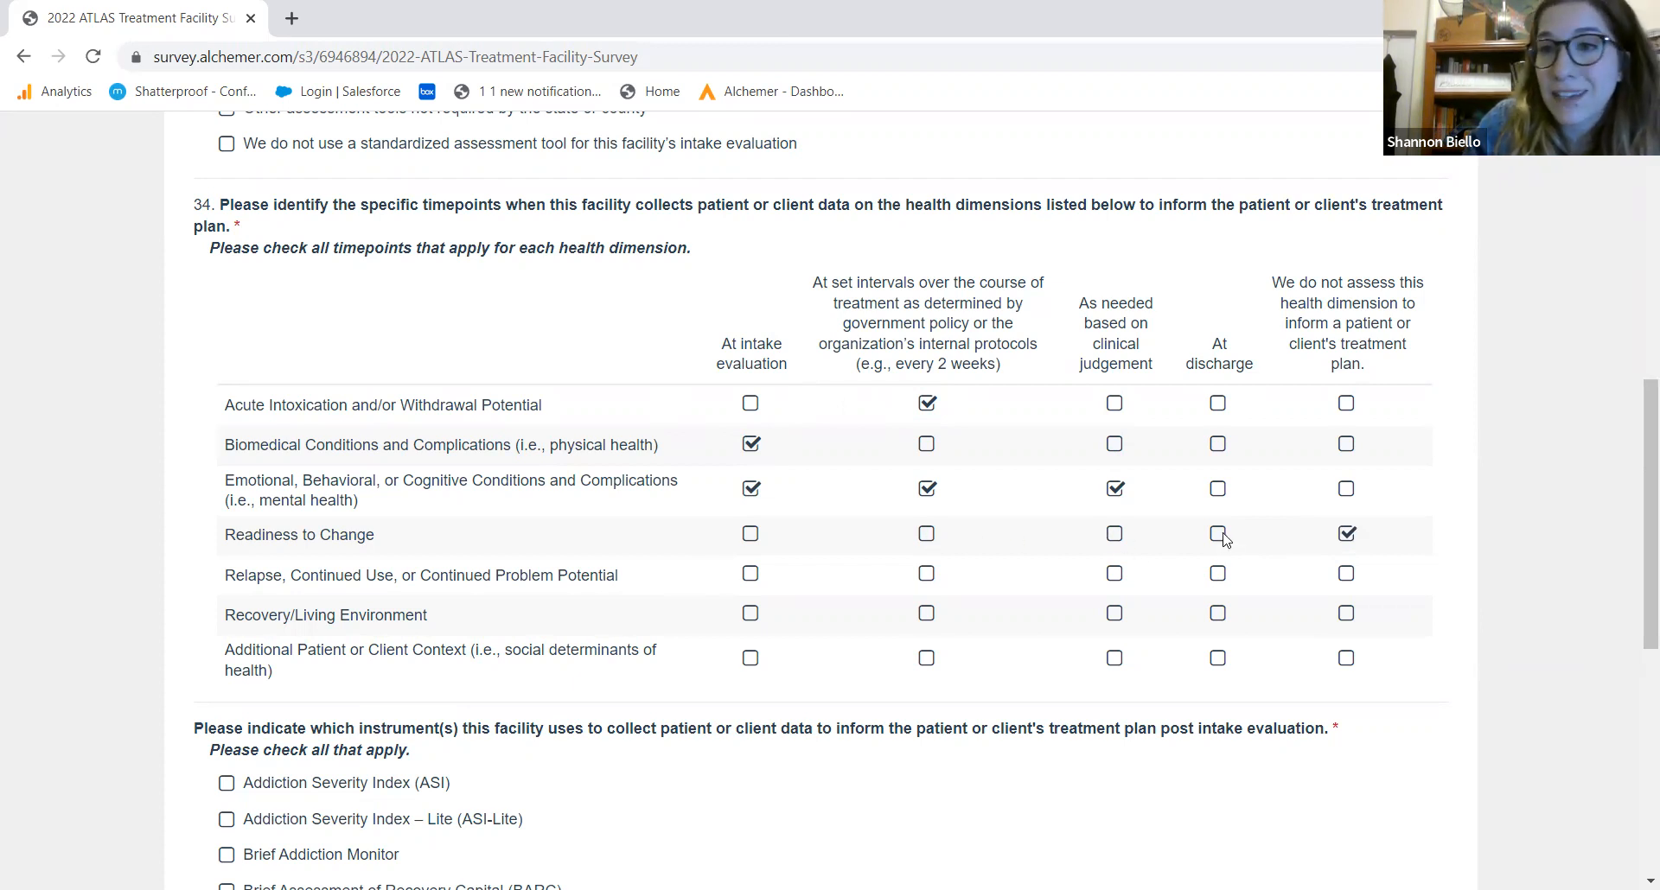
left_click(1349, 535)
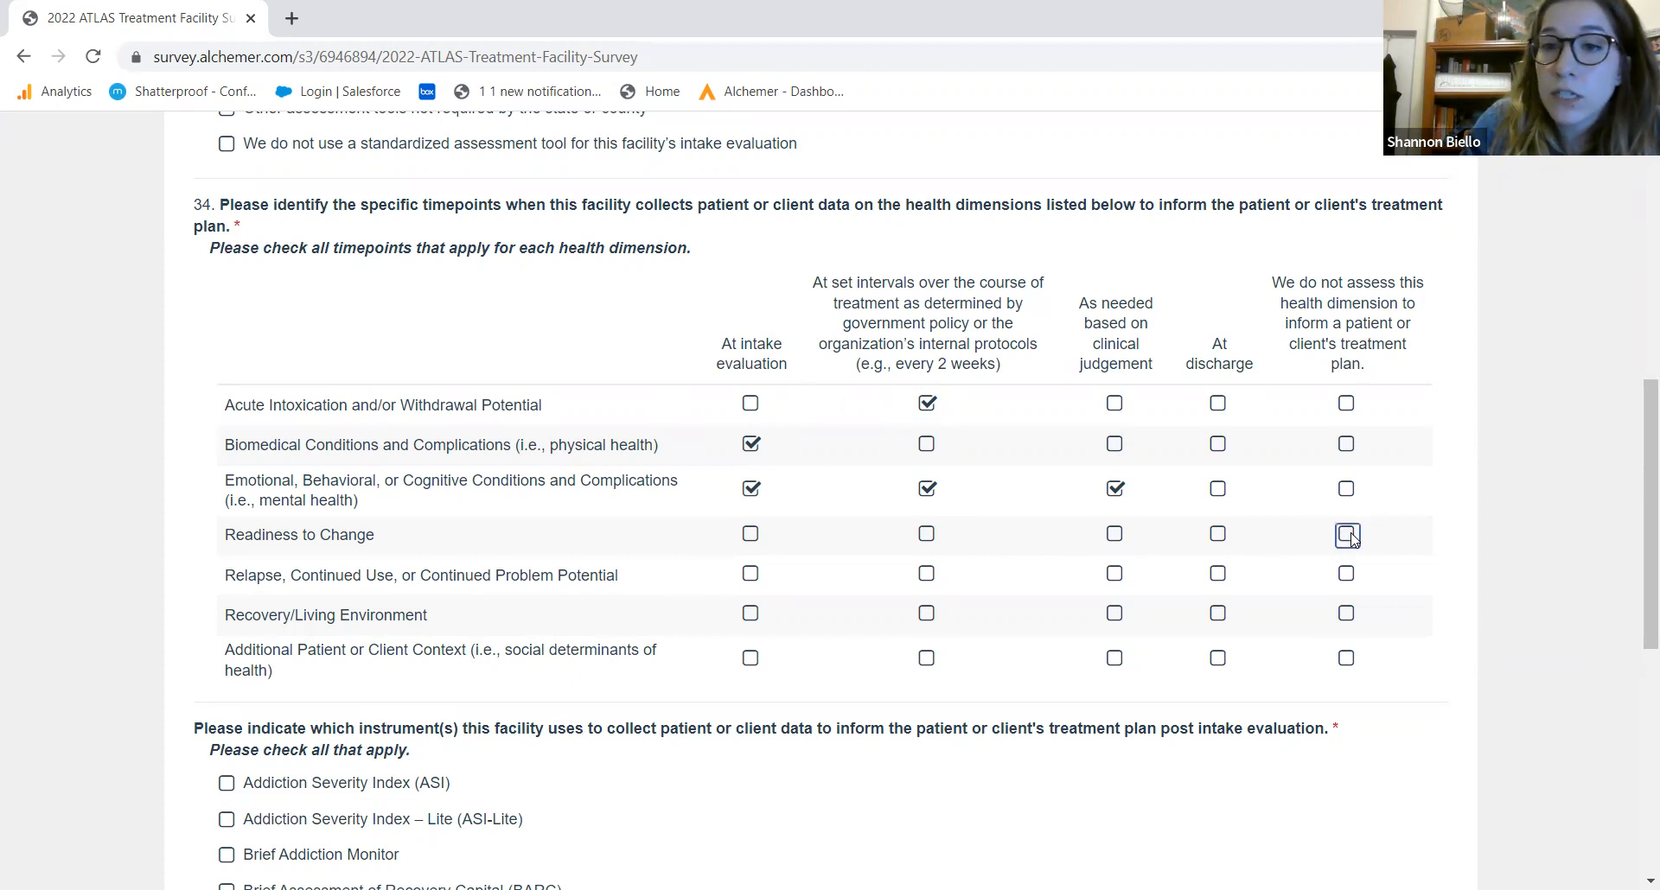
left_click(1219, 535)
left_click(1115, 536)
left_click(1115, 574)
left_click(1115, 614)
left_click(1115, 659)
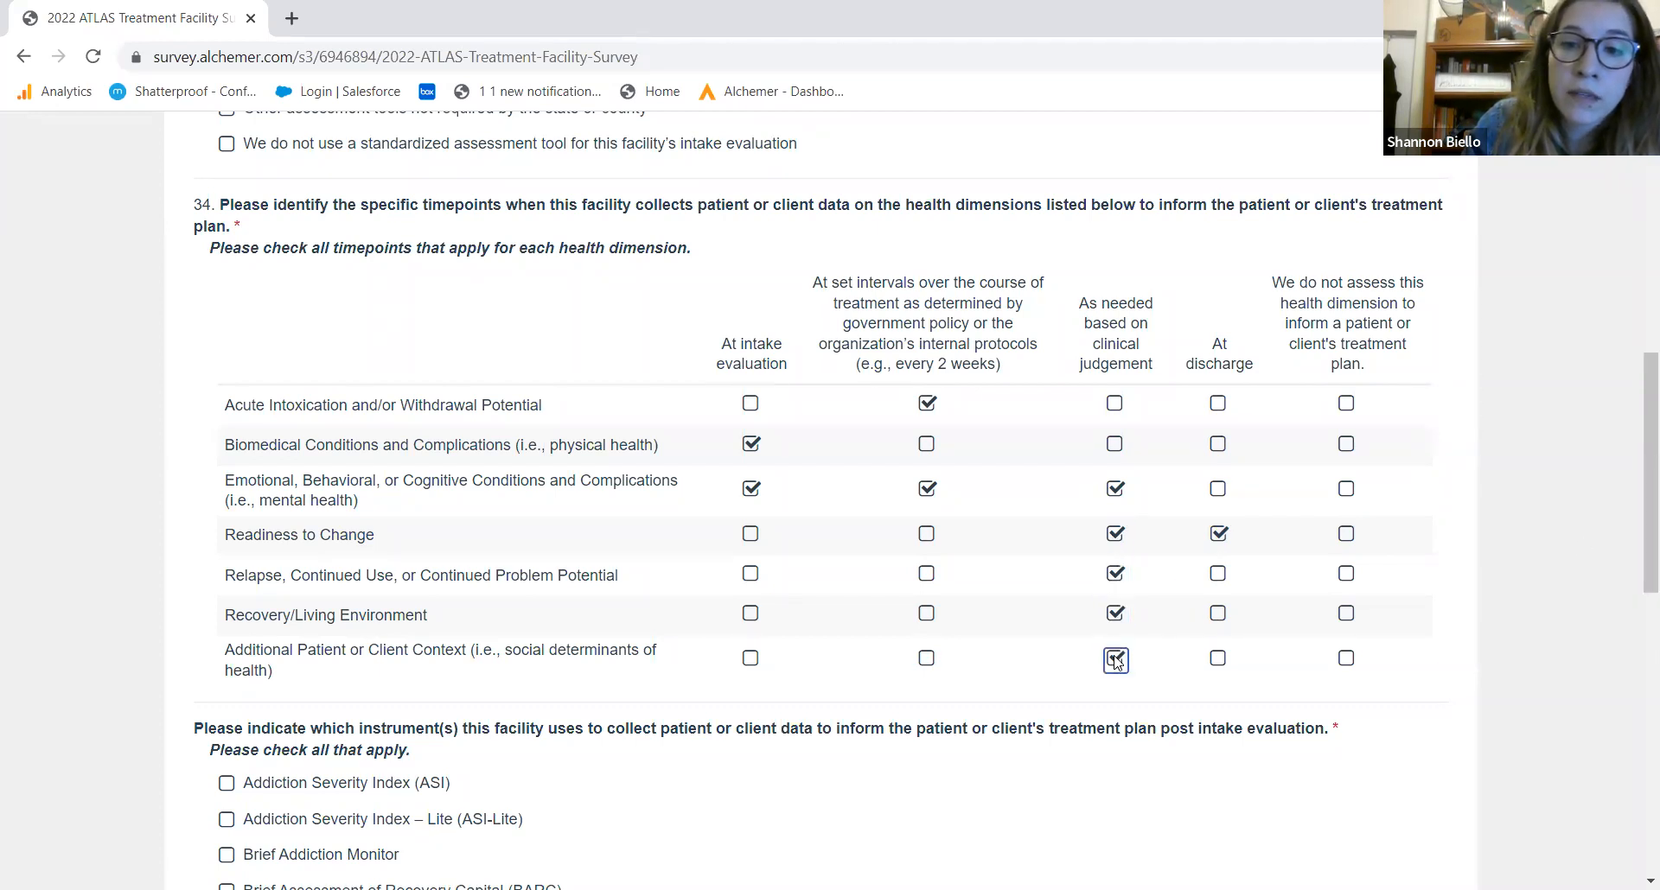
left_click_drag(1647, 558, 1631, 663)
Select BARC, Brief Addiction Monitor and the AHC HRSN screening tool as instruments
scroll(1632, 664, "down", 1)
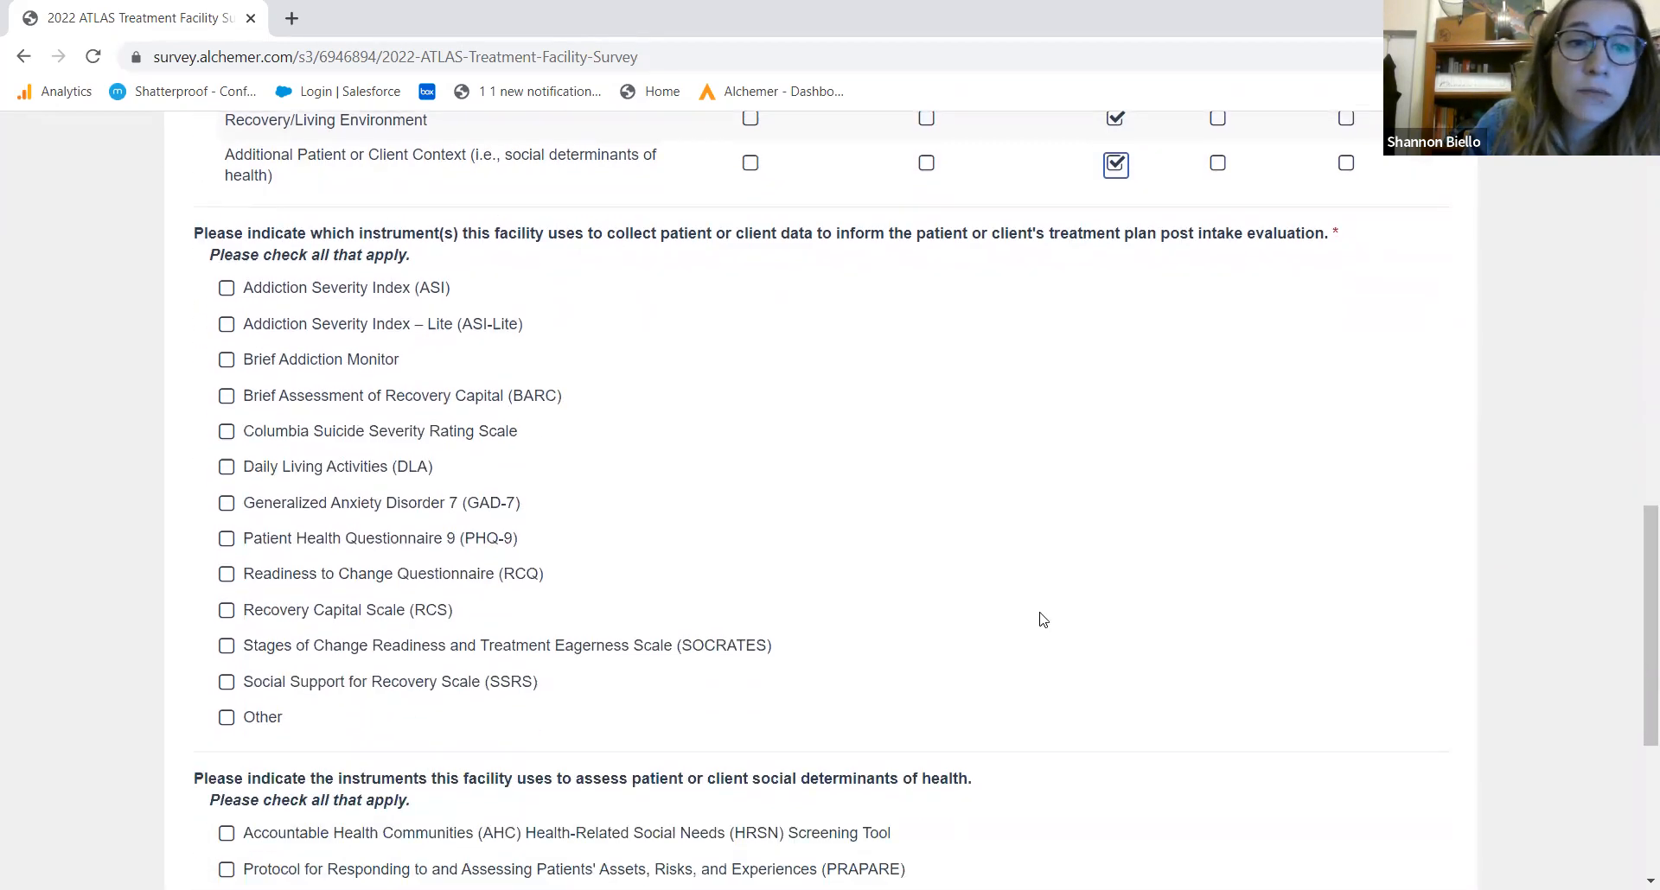
left_click(391, 402)
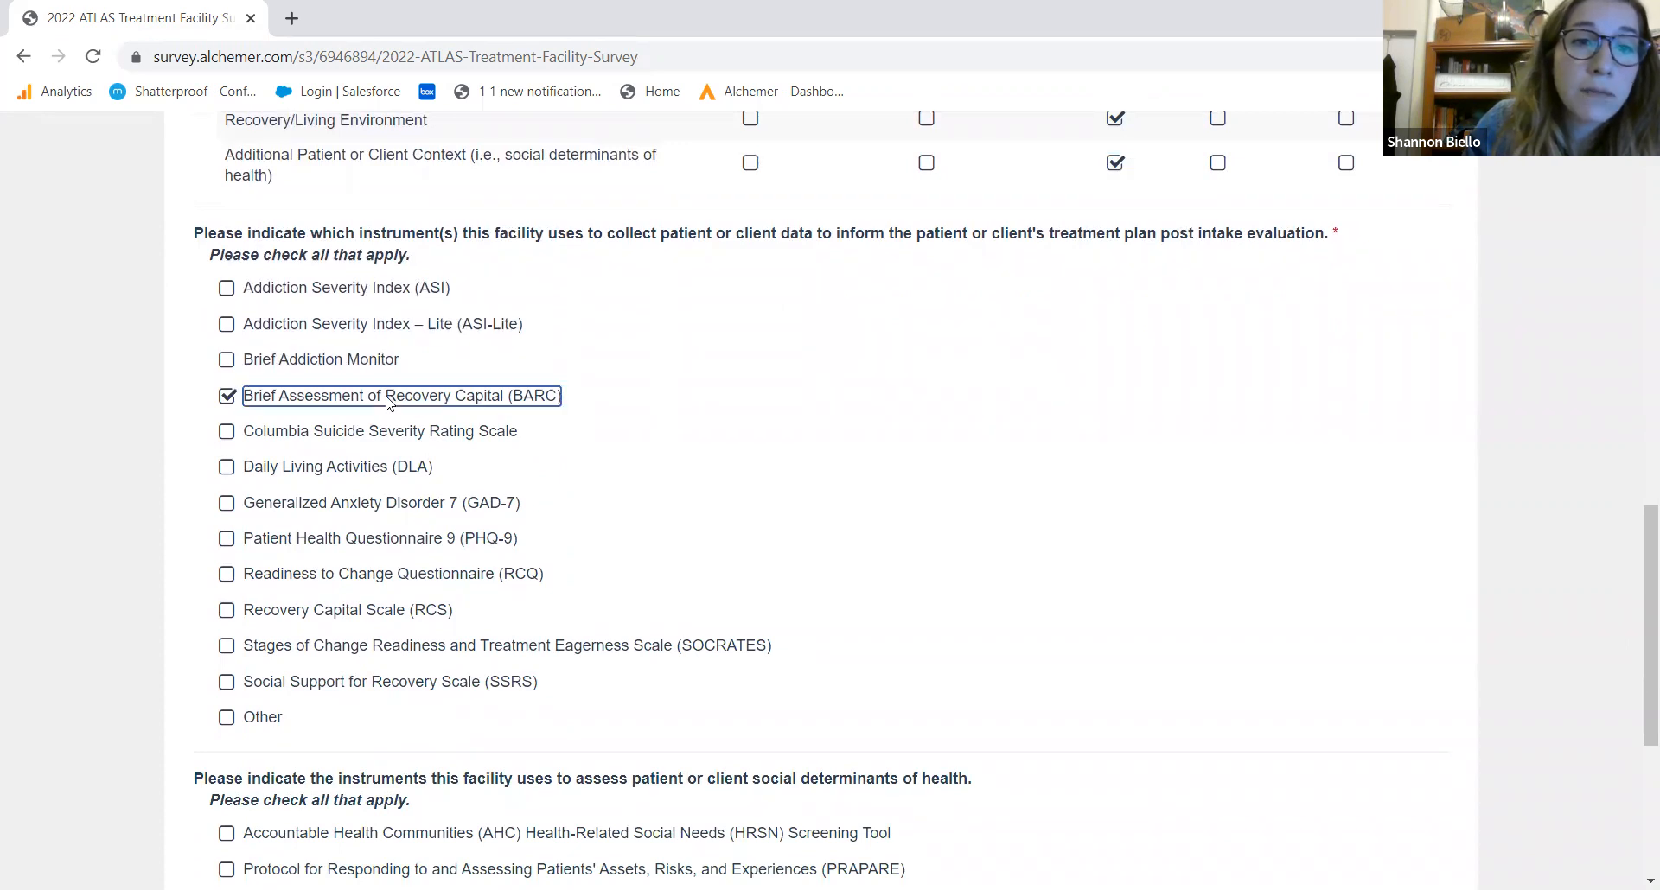
left_click(331, 361)
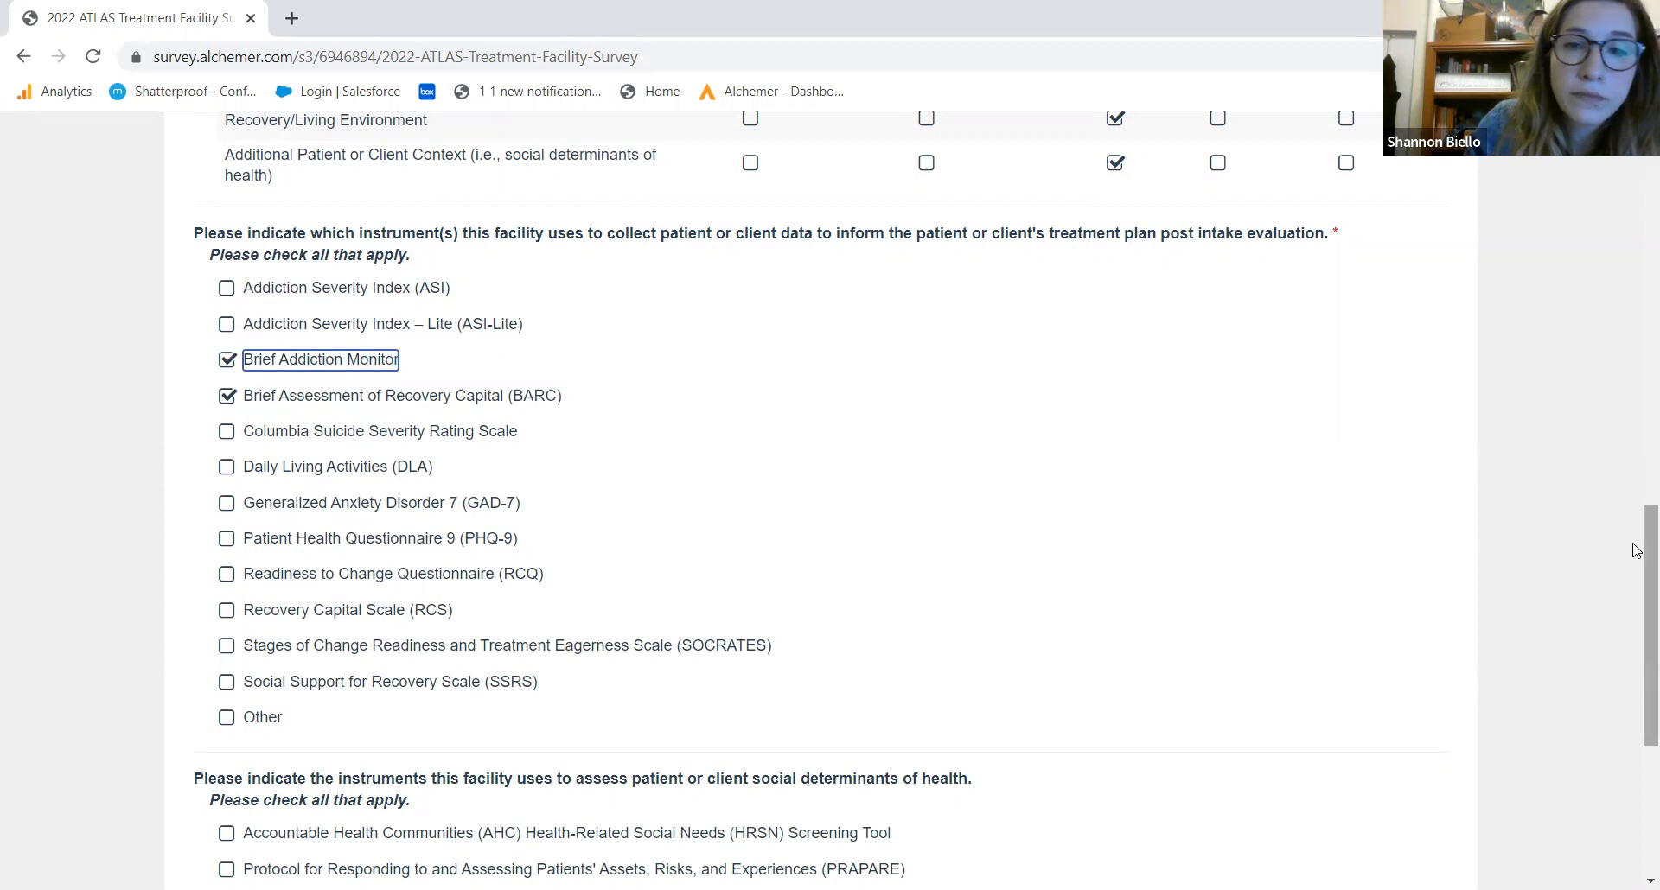
left_click_drag(1642, 612, 1621, 736)
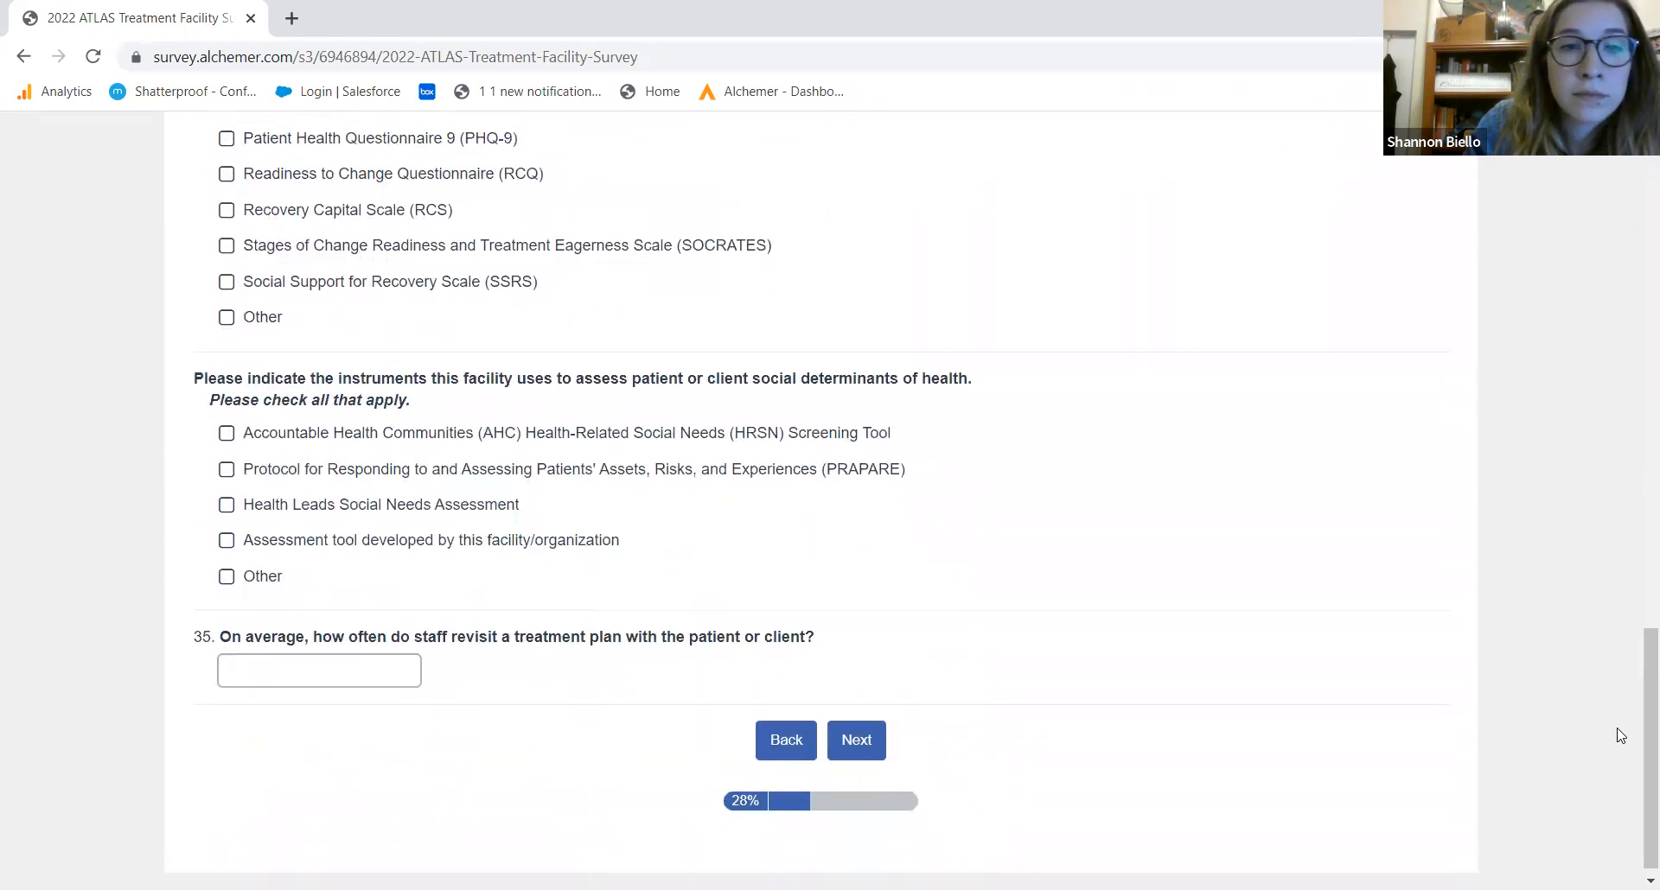
left_click(628, 440)
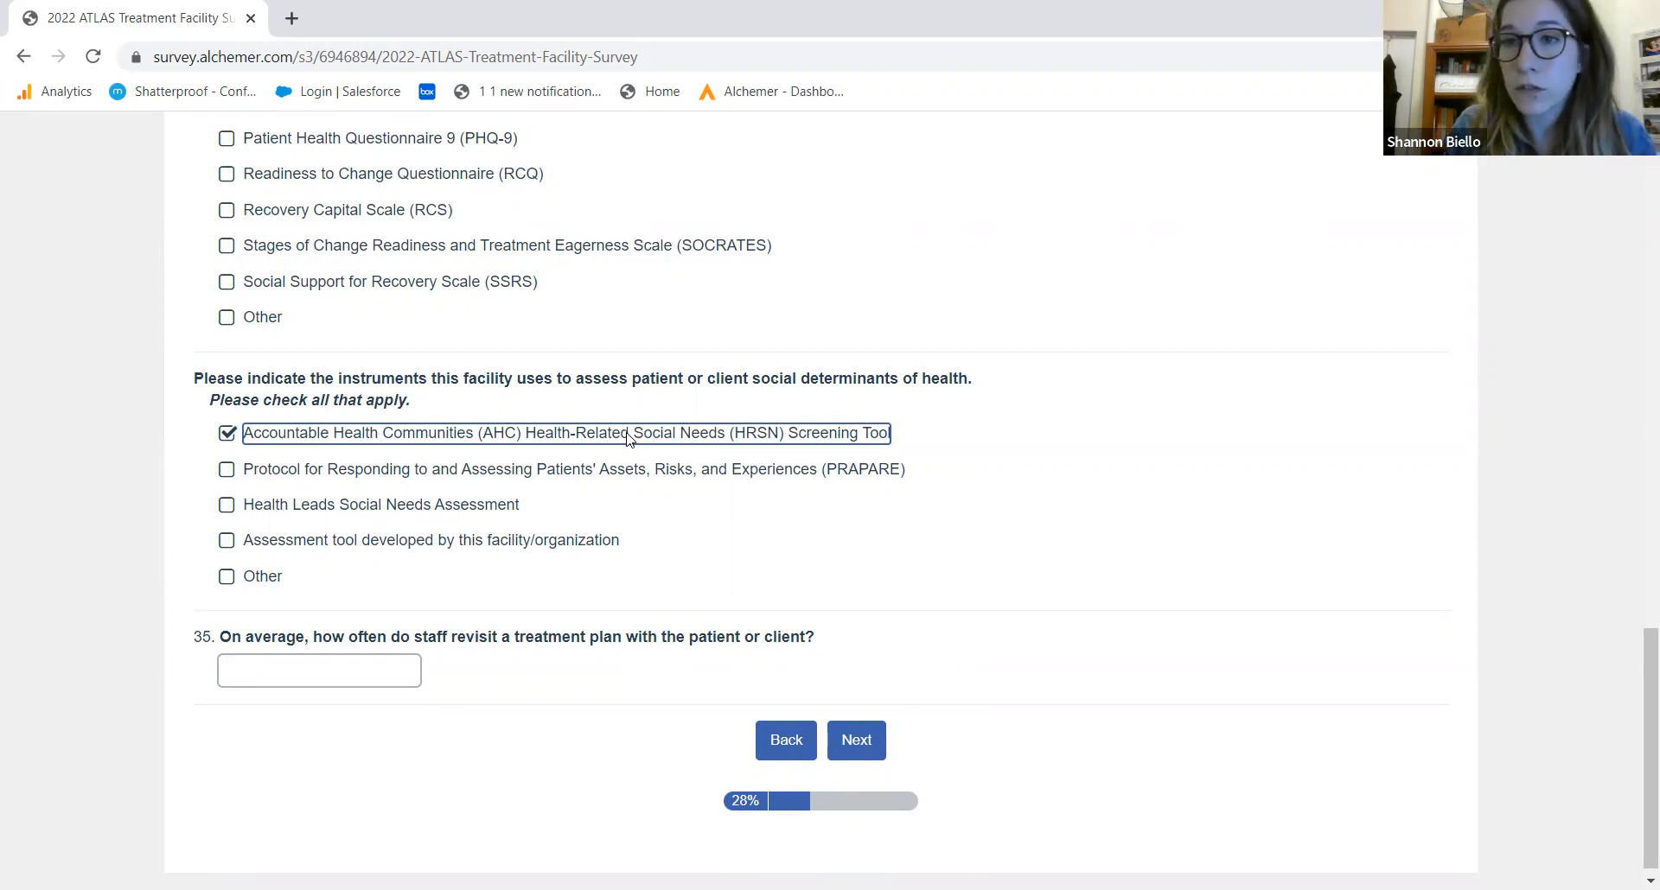
Answer question 35 with '3 months' and submit the page
left_click(350, 672)
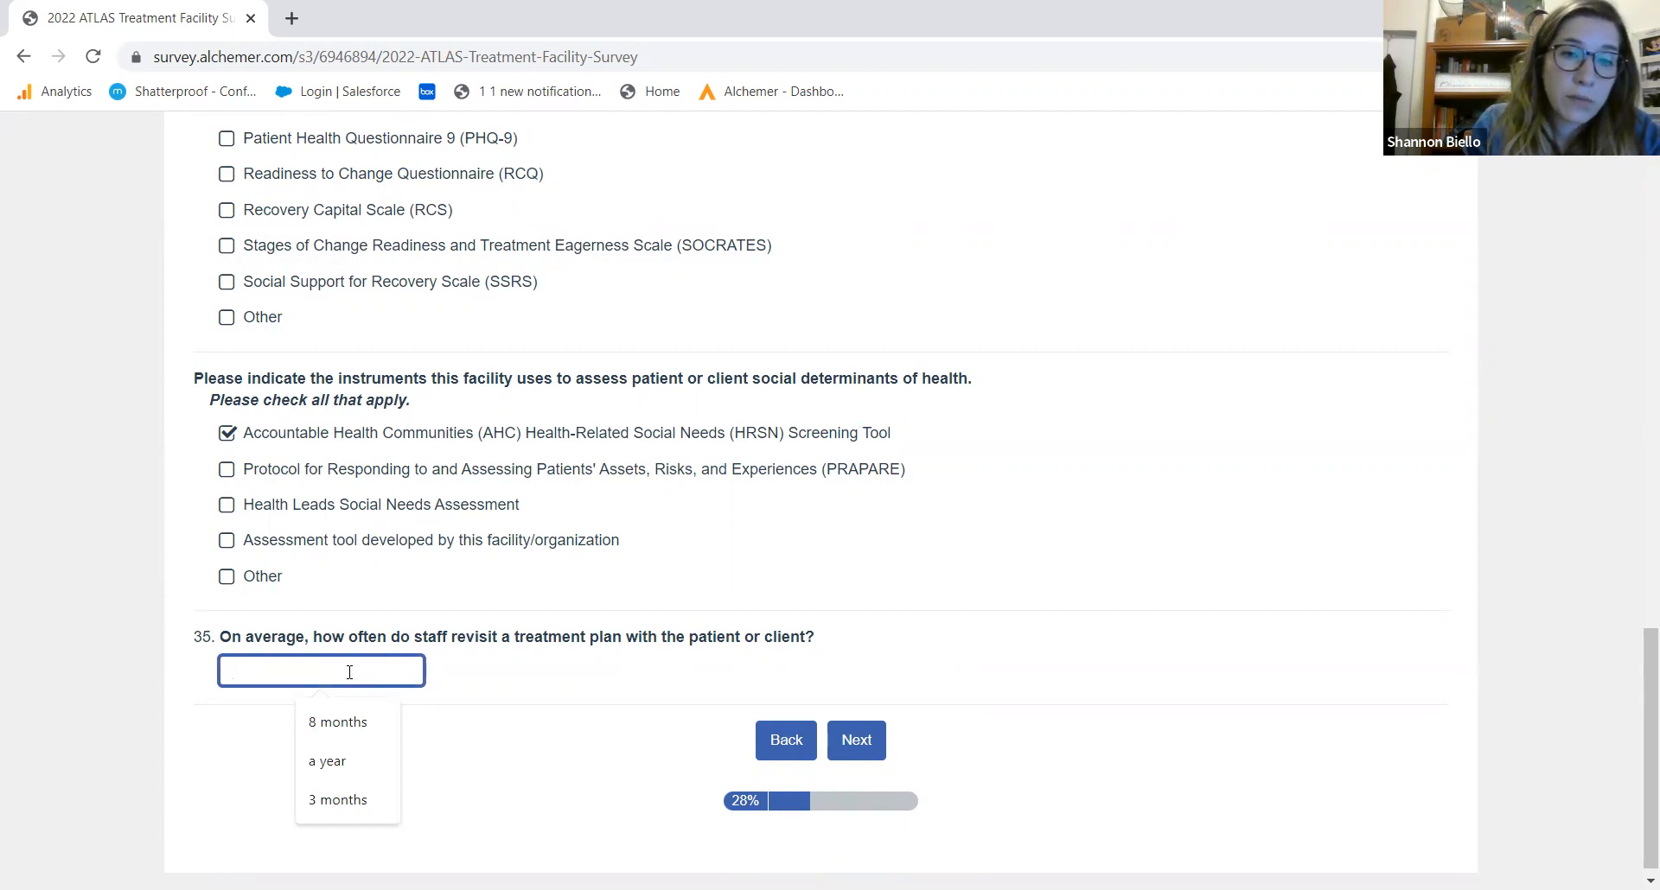
left_click(536, 719)
left_click(372, 676)
type("3 months")
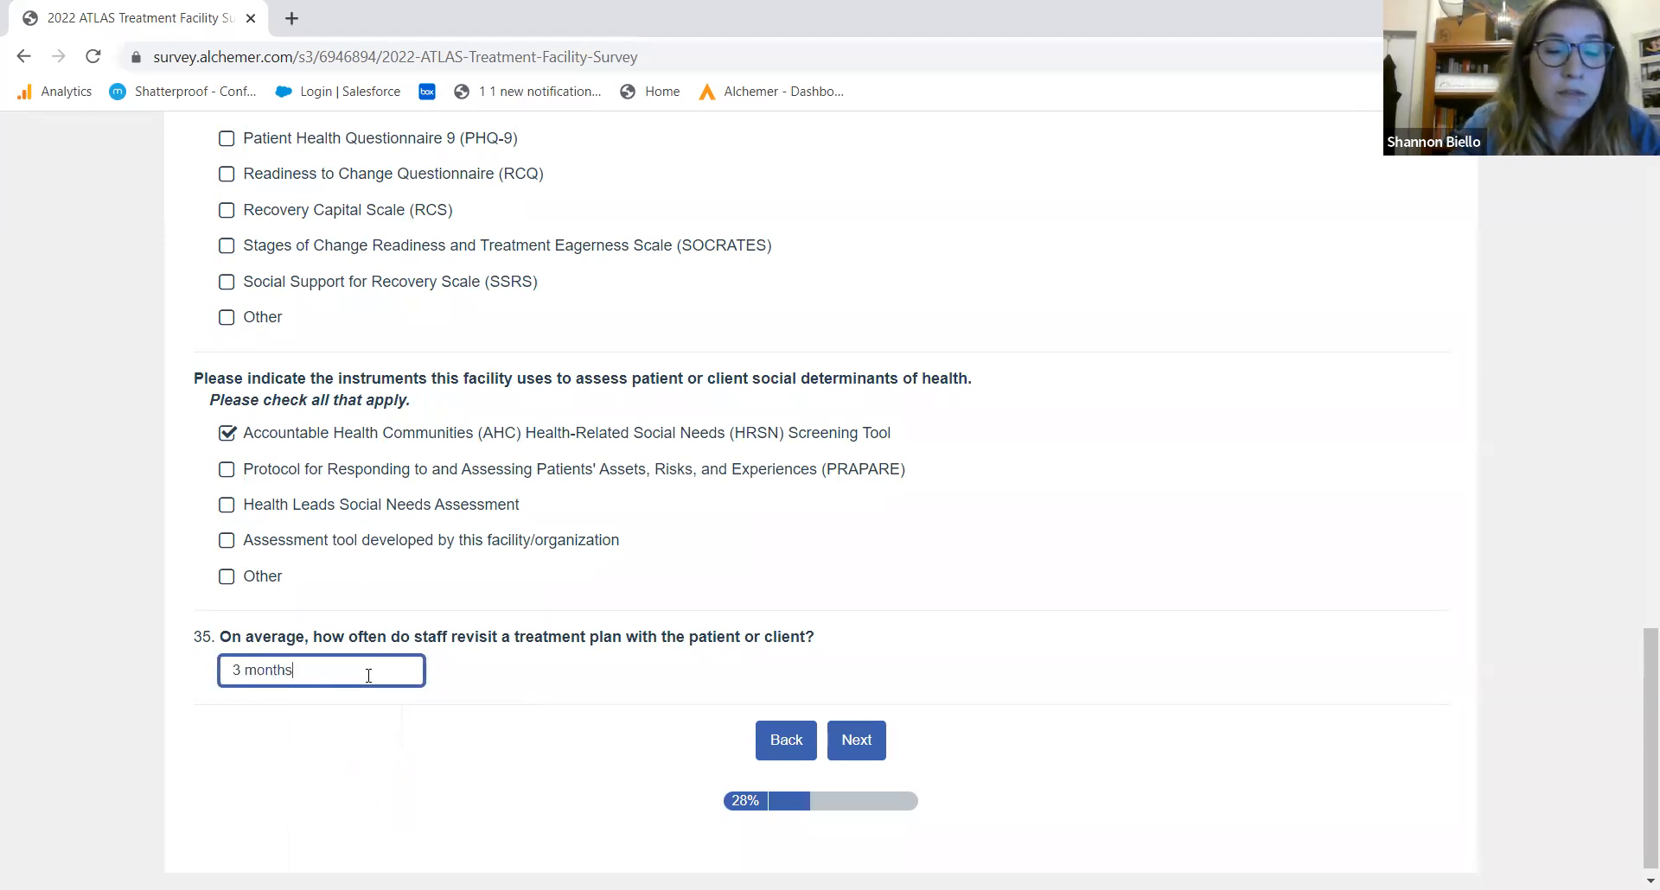
left_click(583, 735)
left_click(856, 741)
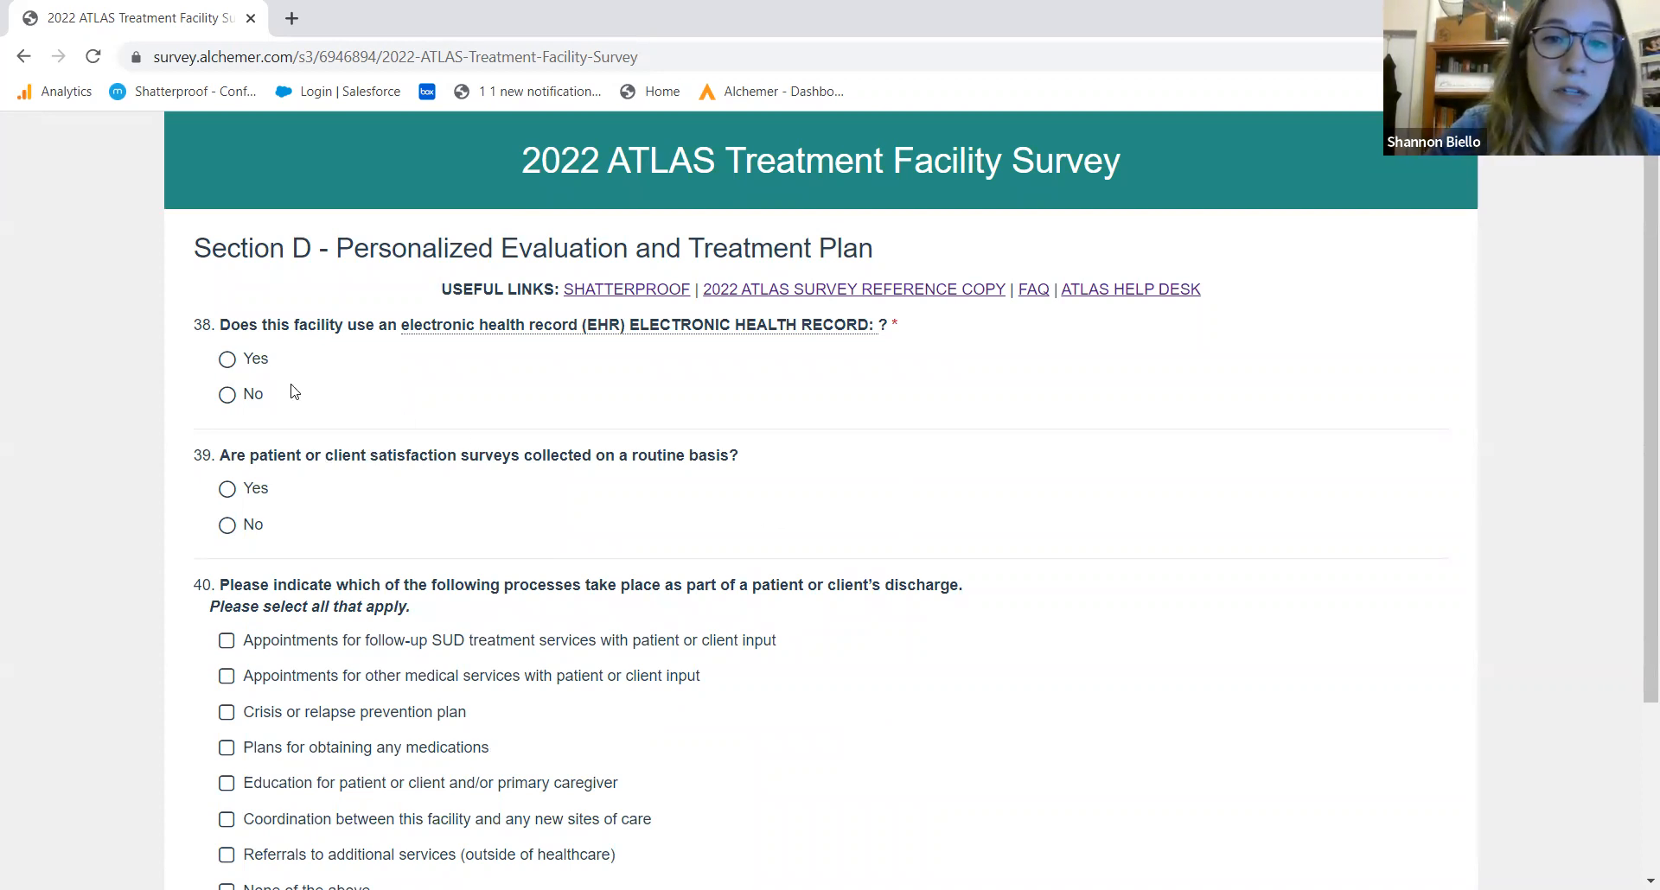
Record that a KIPU EHR documents assessments, medications used and treatment plans
left_click(227, 360)
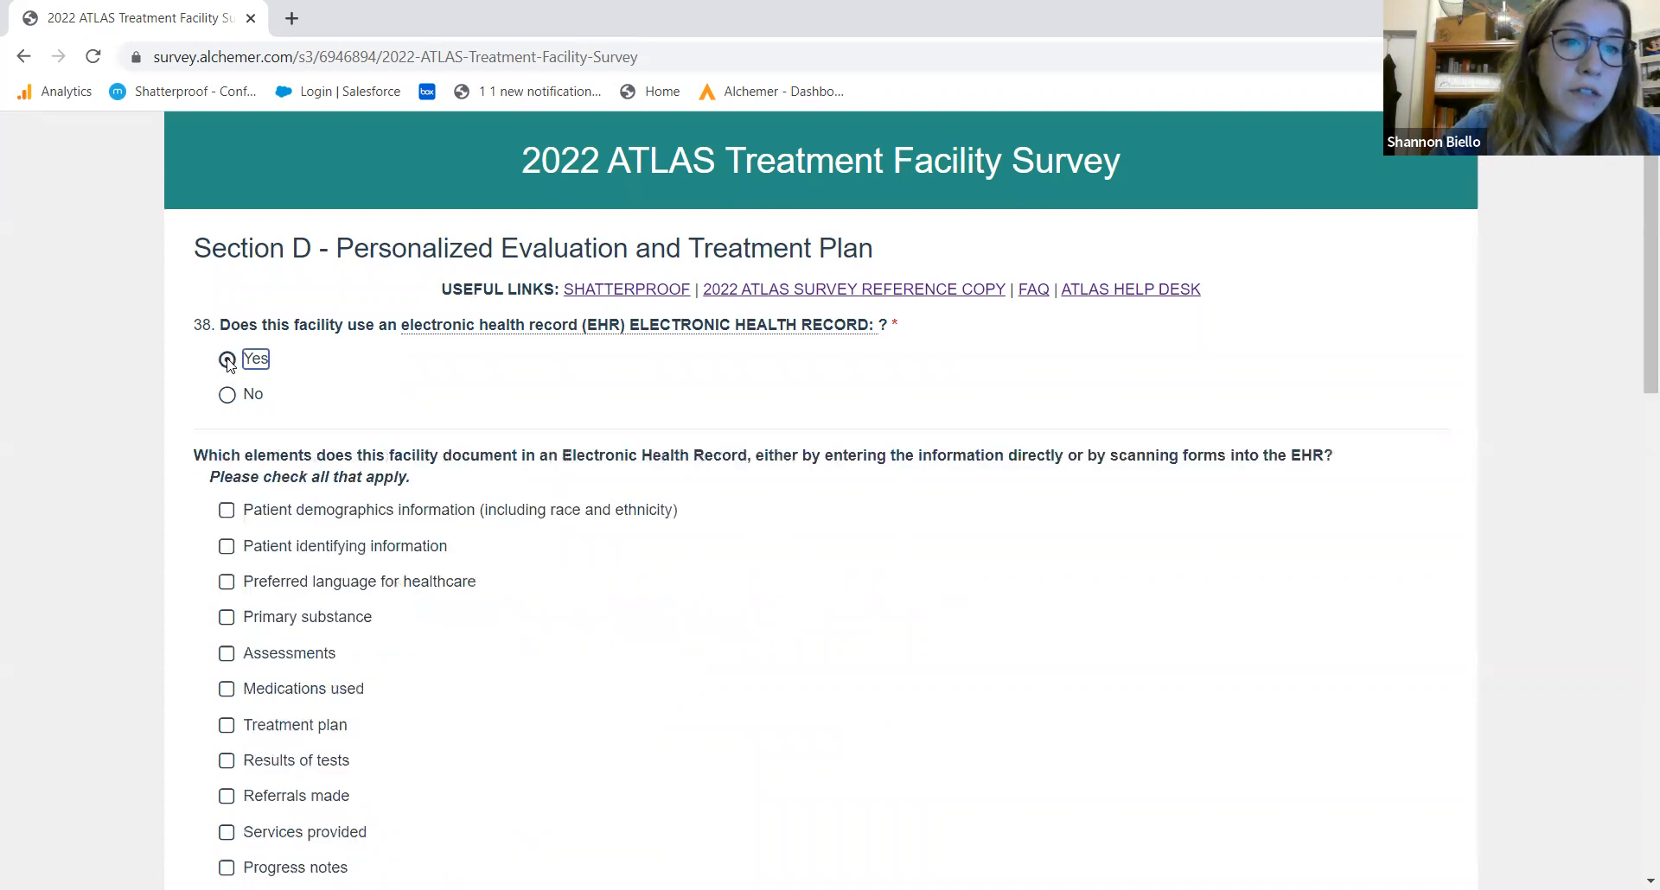
left_click_drag(1636, 329, 1636, 417)
left_click(273, 363)
left_click(274, 405)
left_click(277, 438)
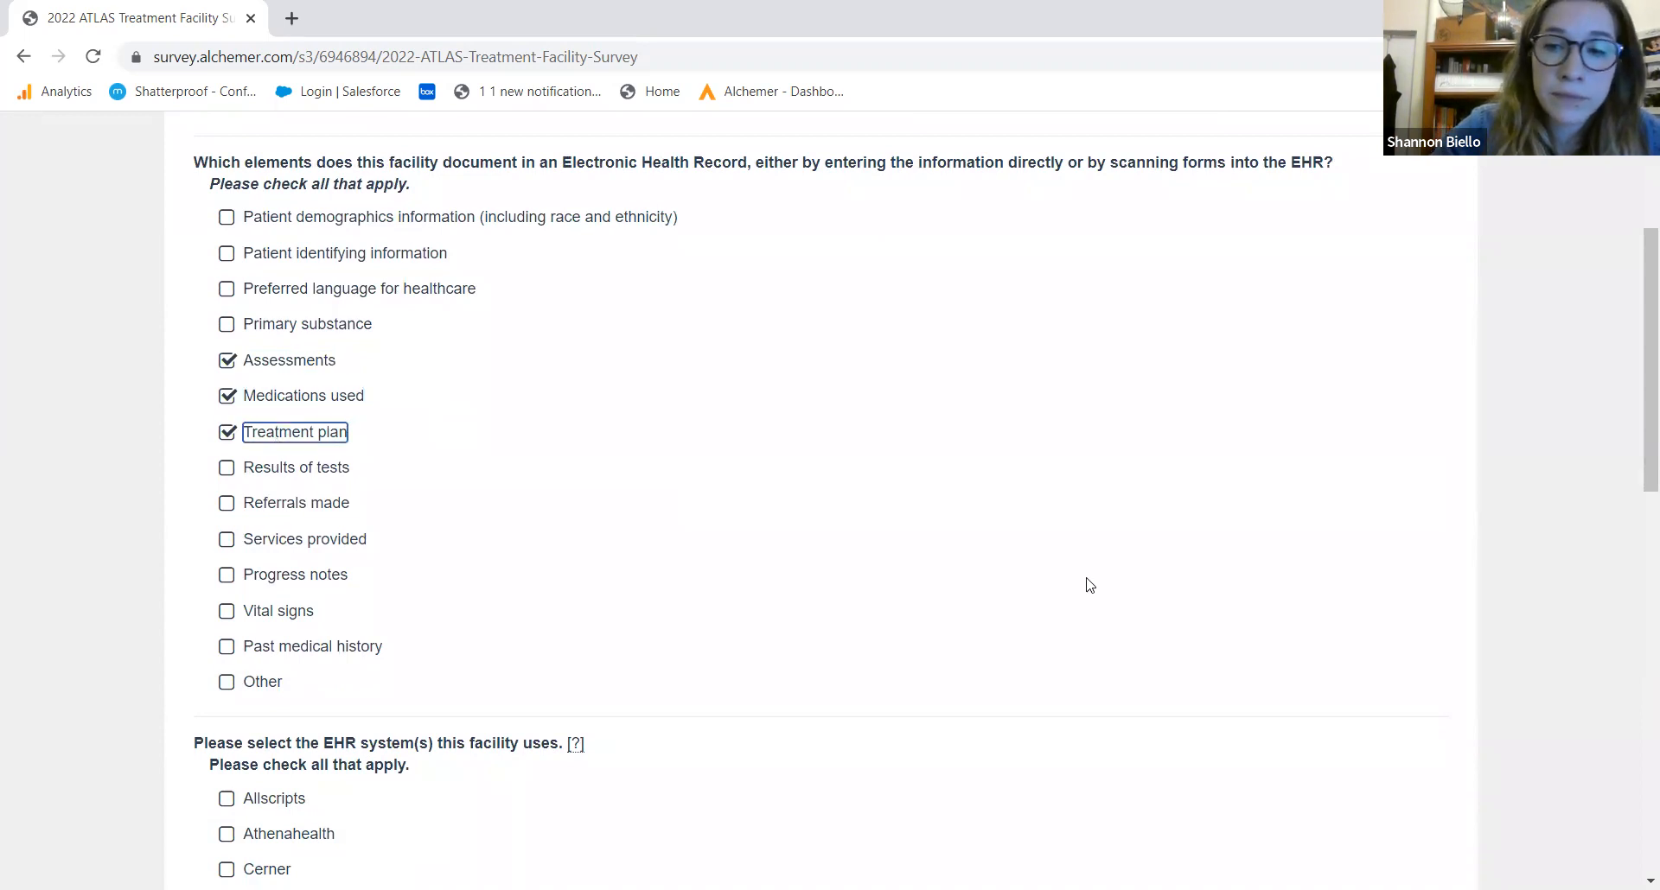
left_click_drag(1641, 467, 1637, 553)
left_click(1636, 554)
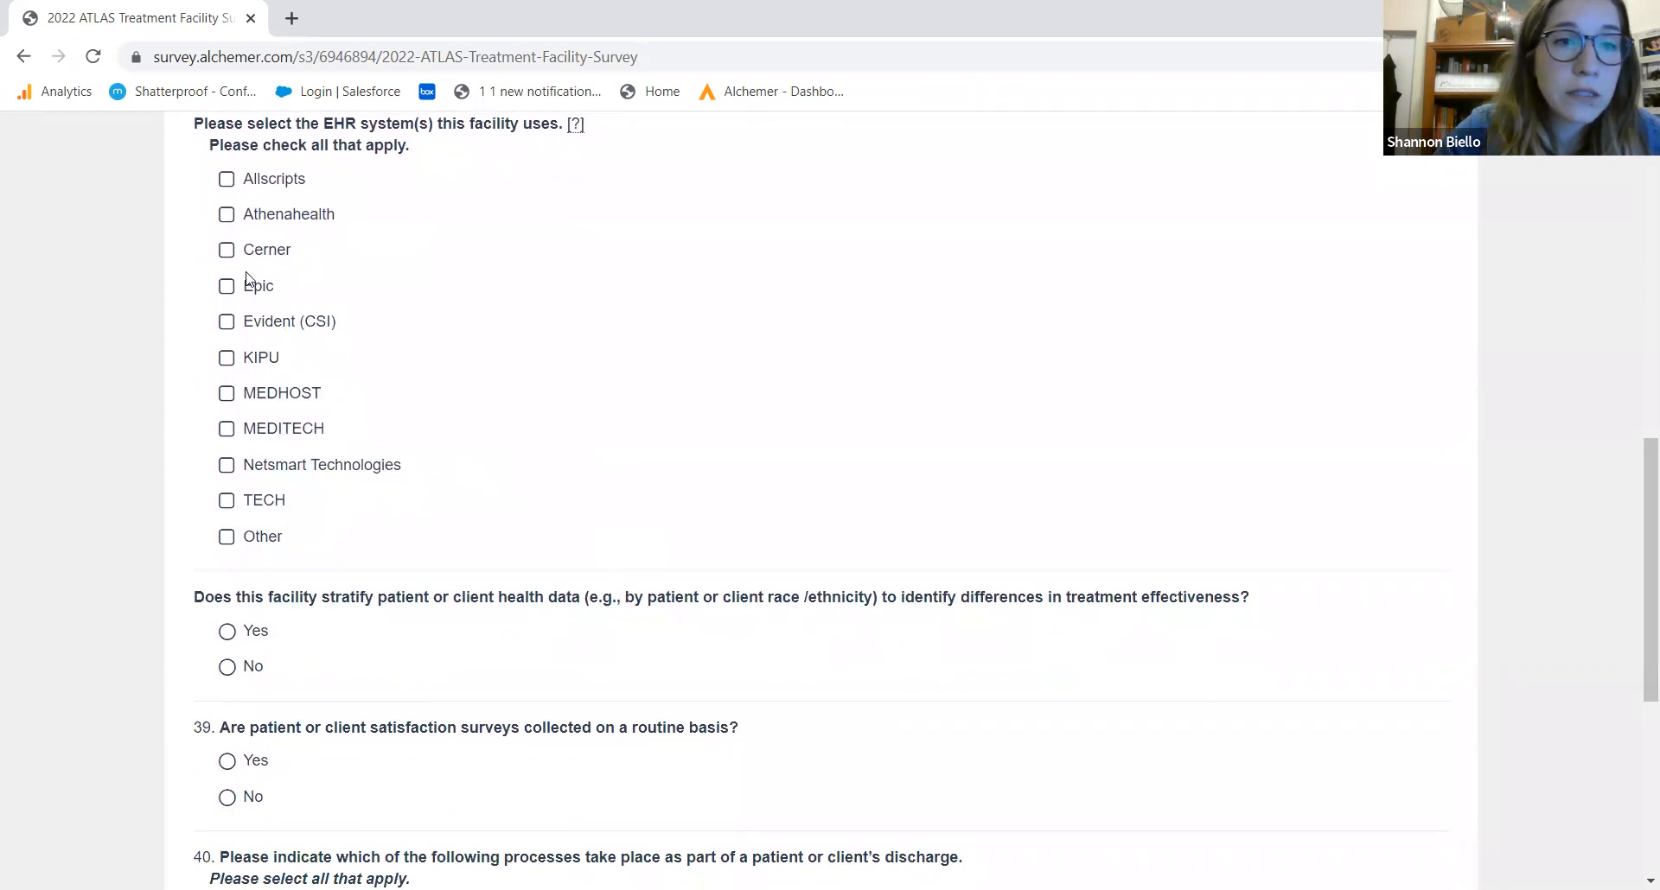
left_click(229, 358)
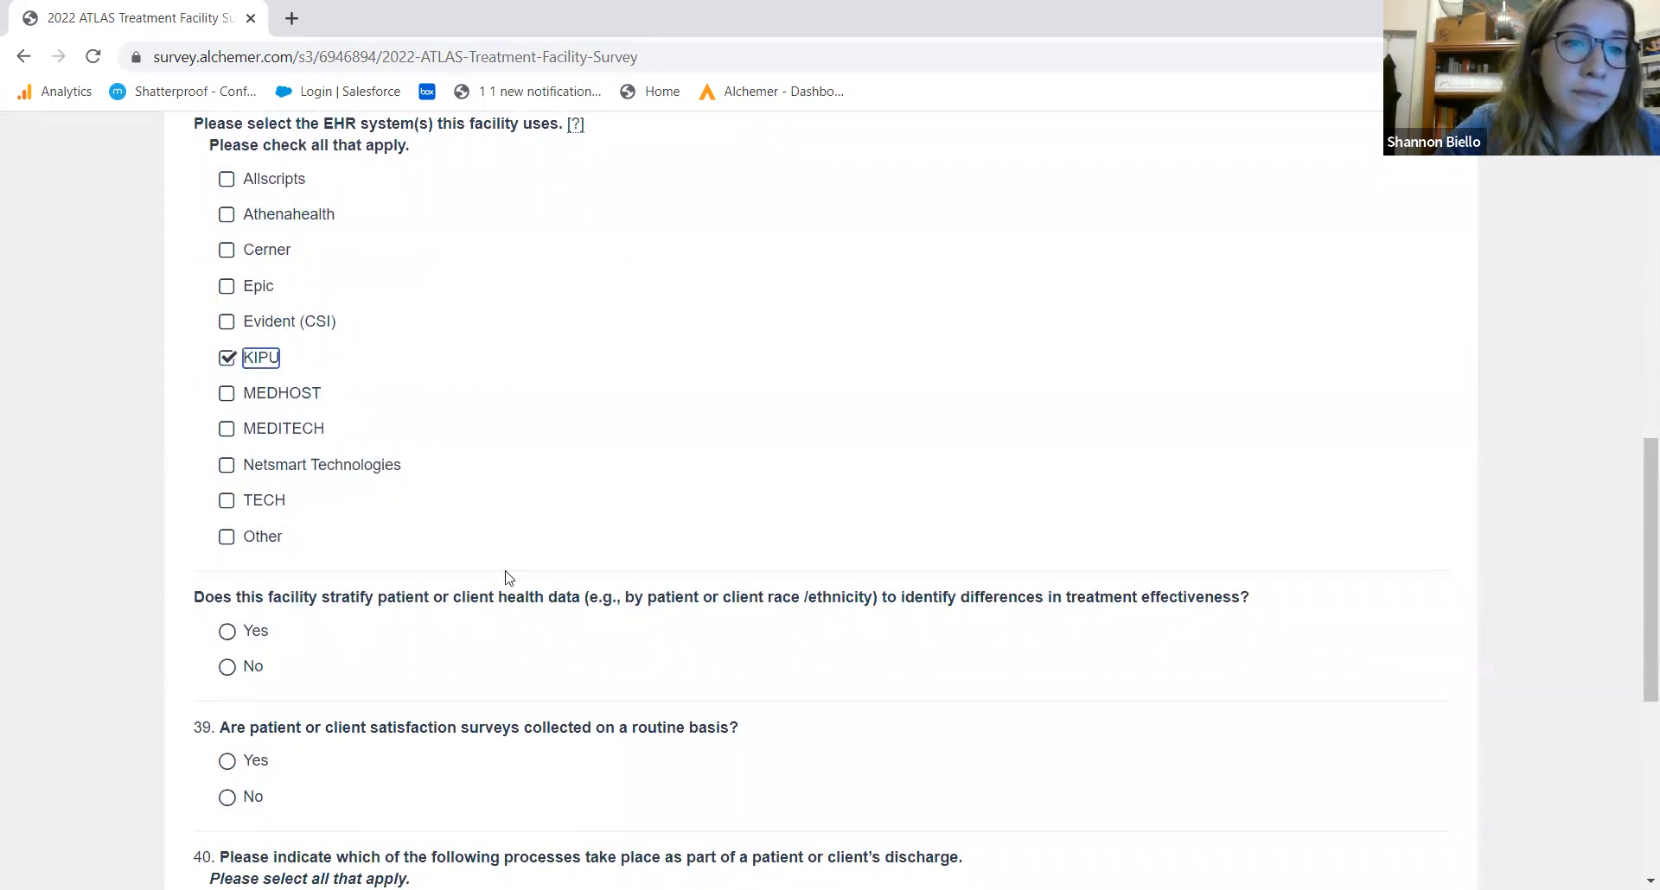
Stratify data by race, ethnicity, sexual orientation and gender identity; satisfaction surveys Yes, translations No
left_click_drag(1635, 521, 1636, 630)
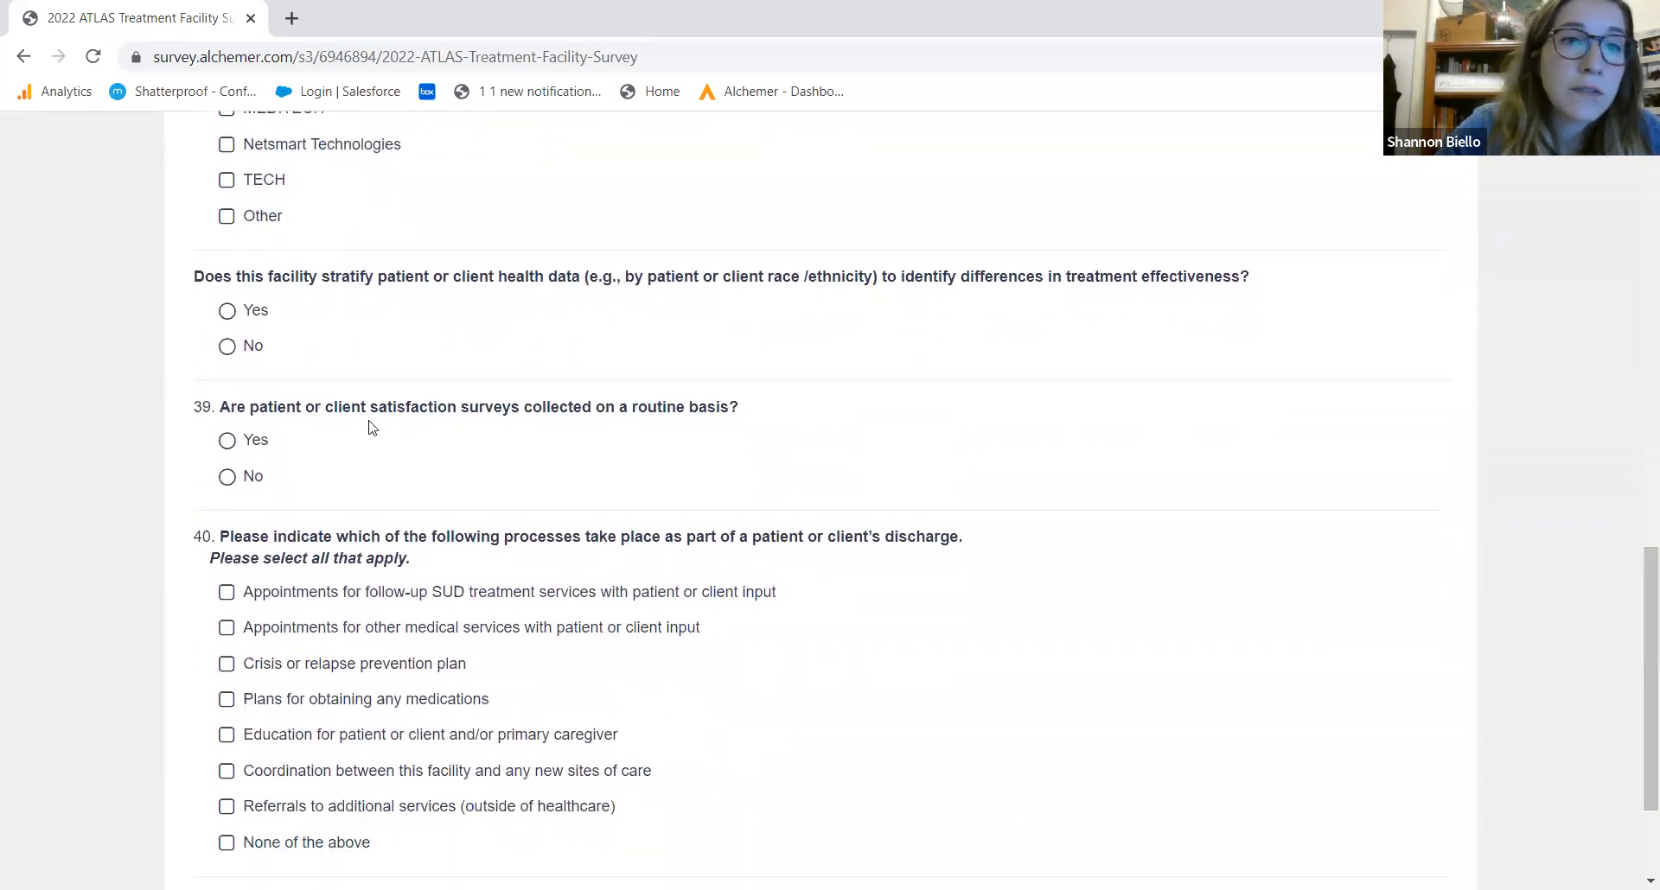
left_click(228, 313)
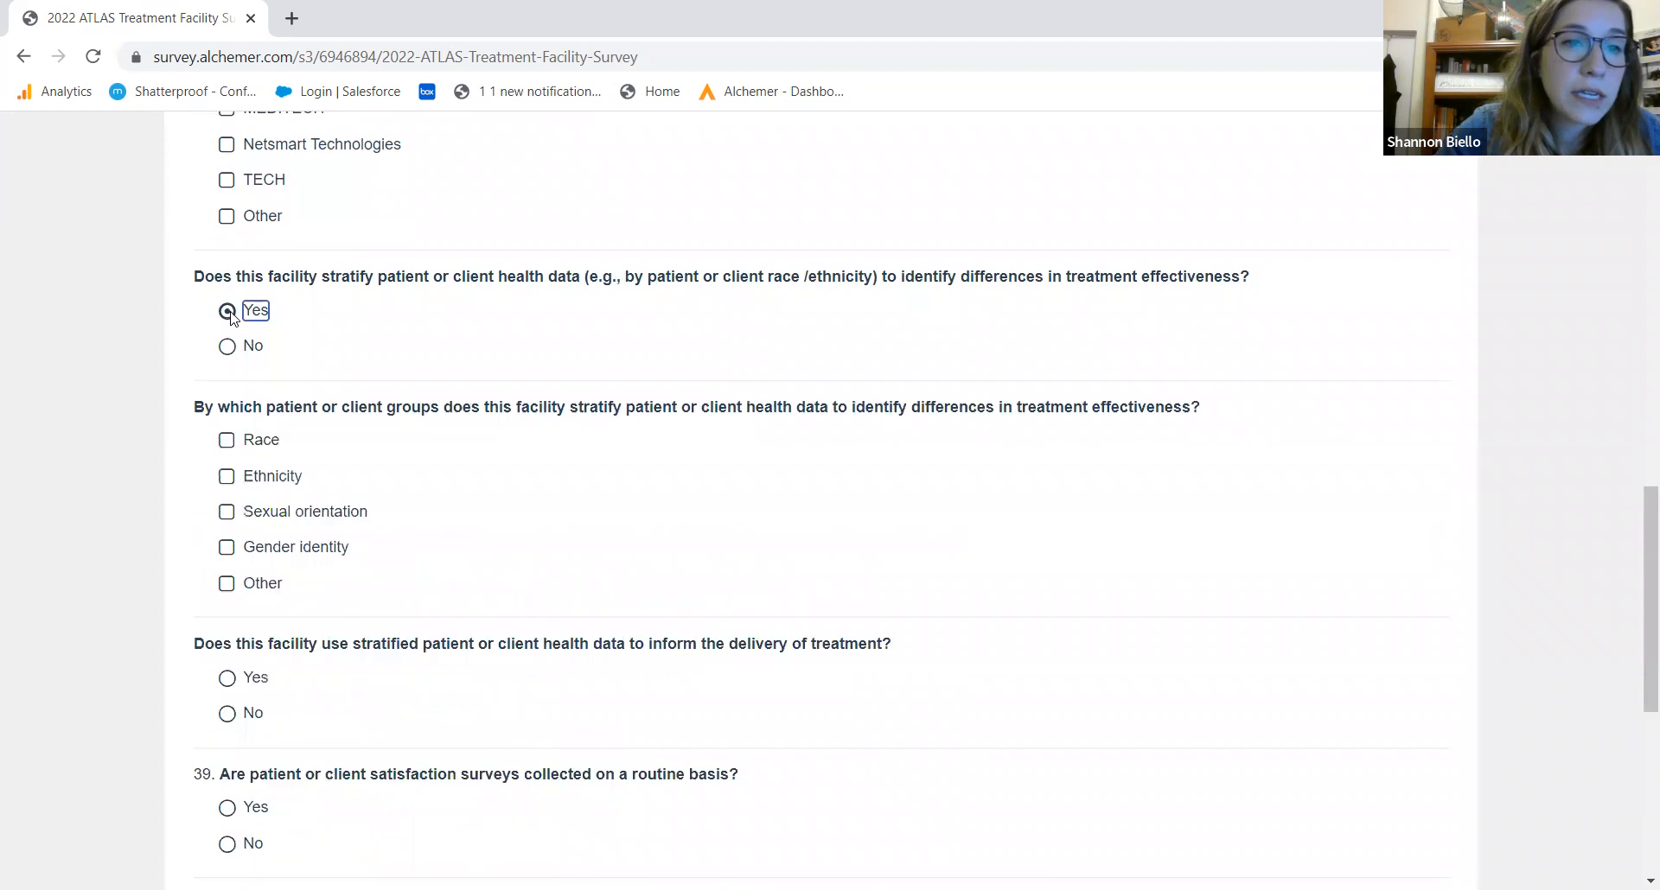
left_click(266, 443)
left_click(273, 483)
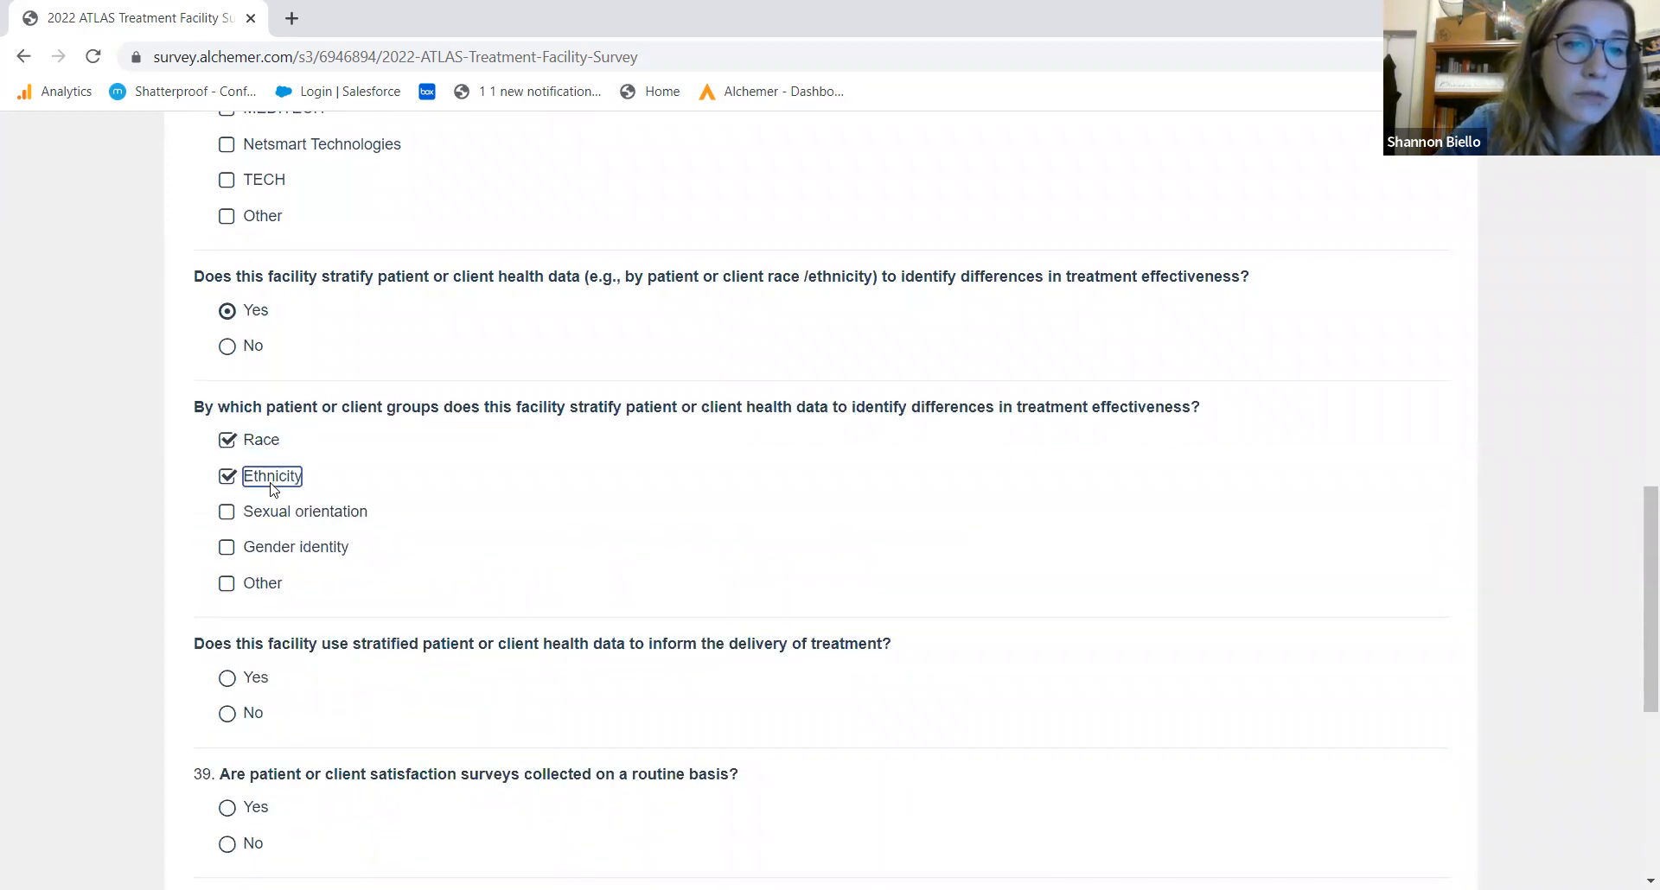
left_click(273, 519)
left_click(273, 556)
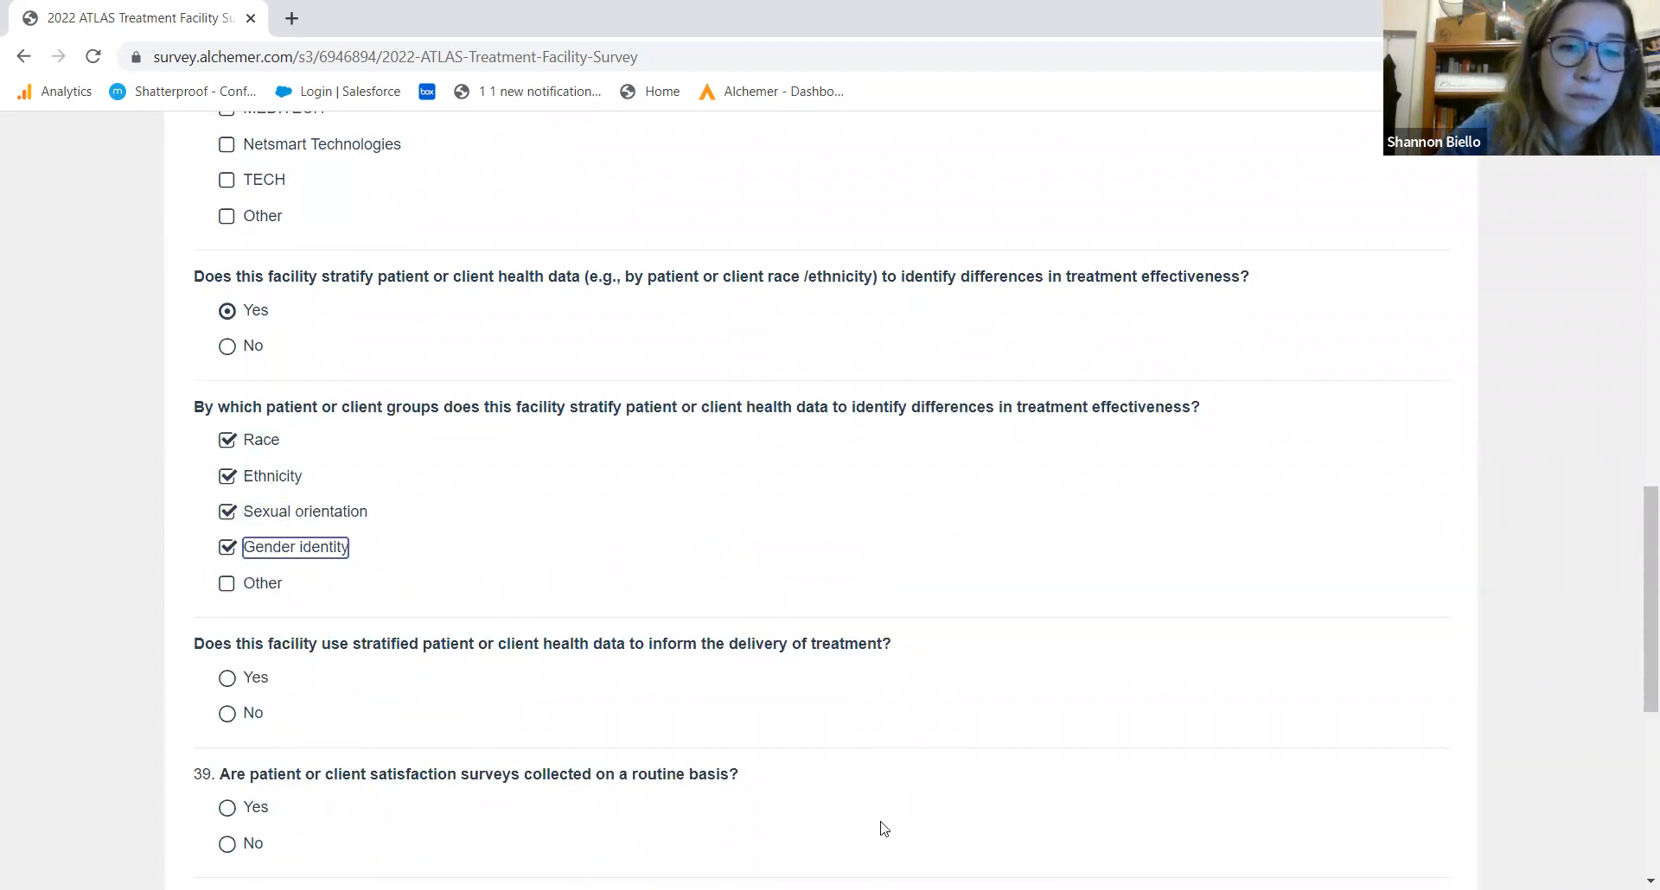
left_click_drag(1636, 573, 1636, 692)
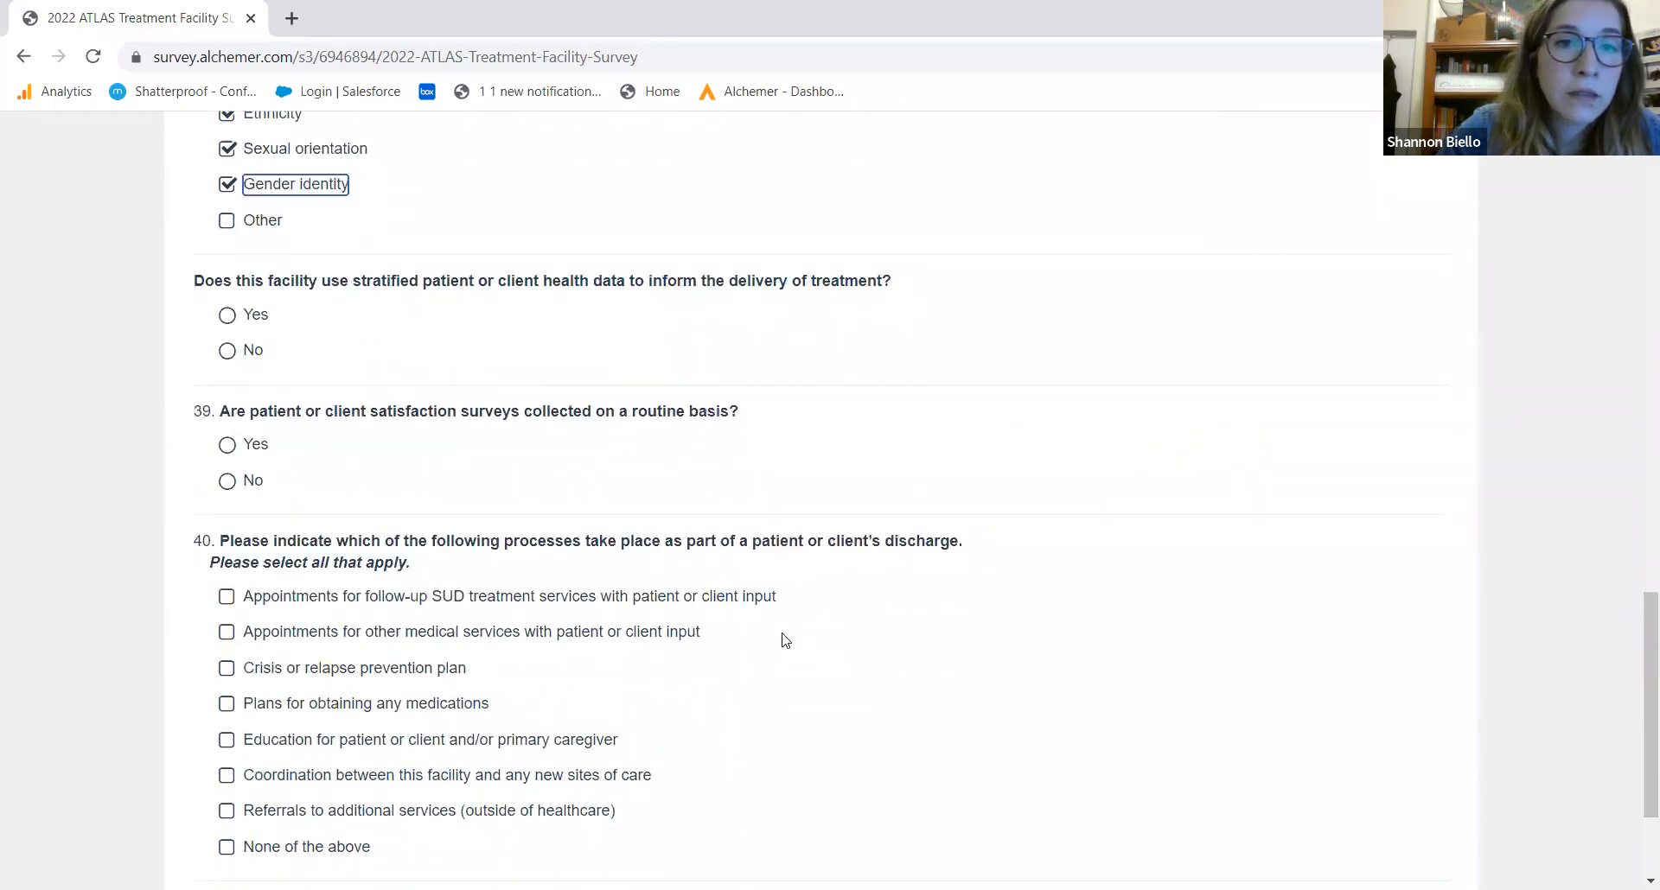
left_click(227, 317)
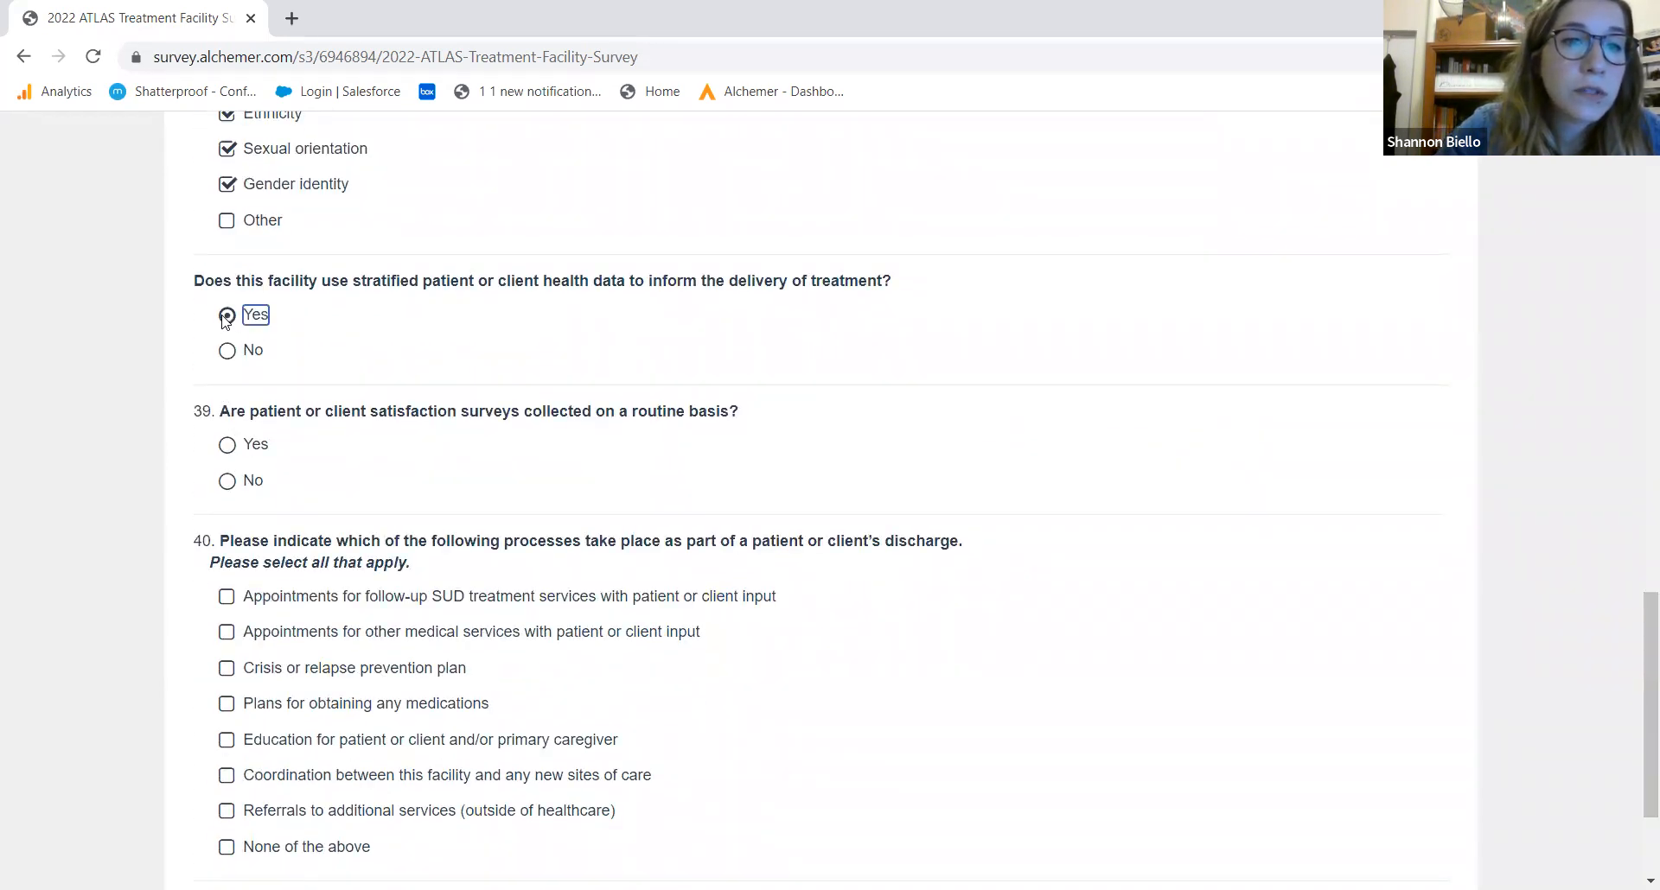
left_click(229, 446)
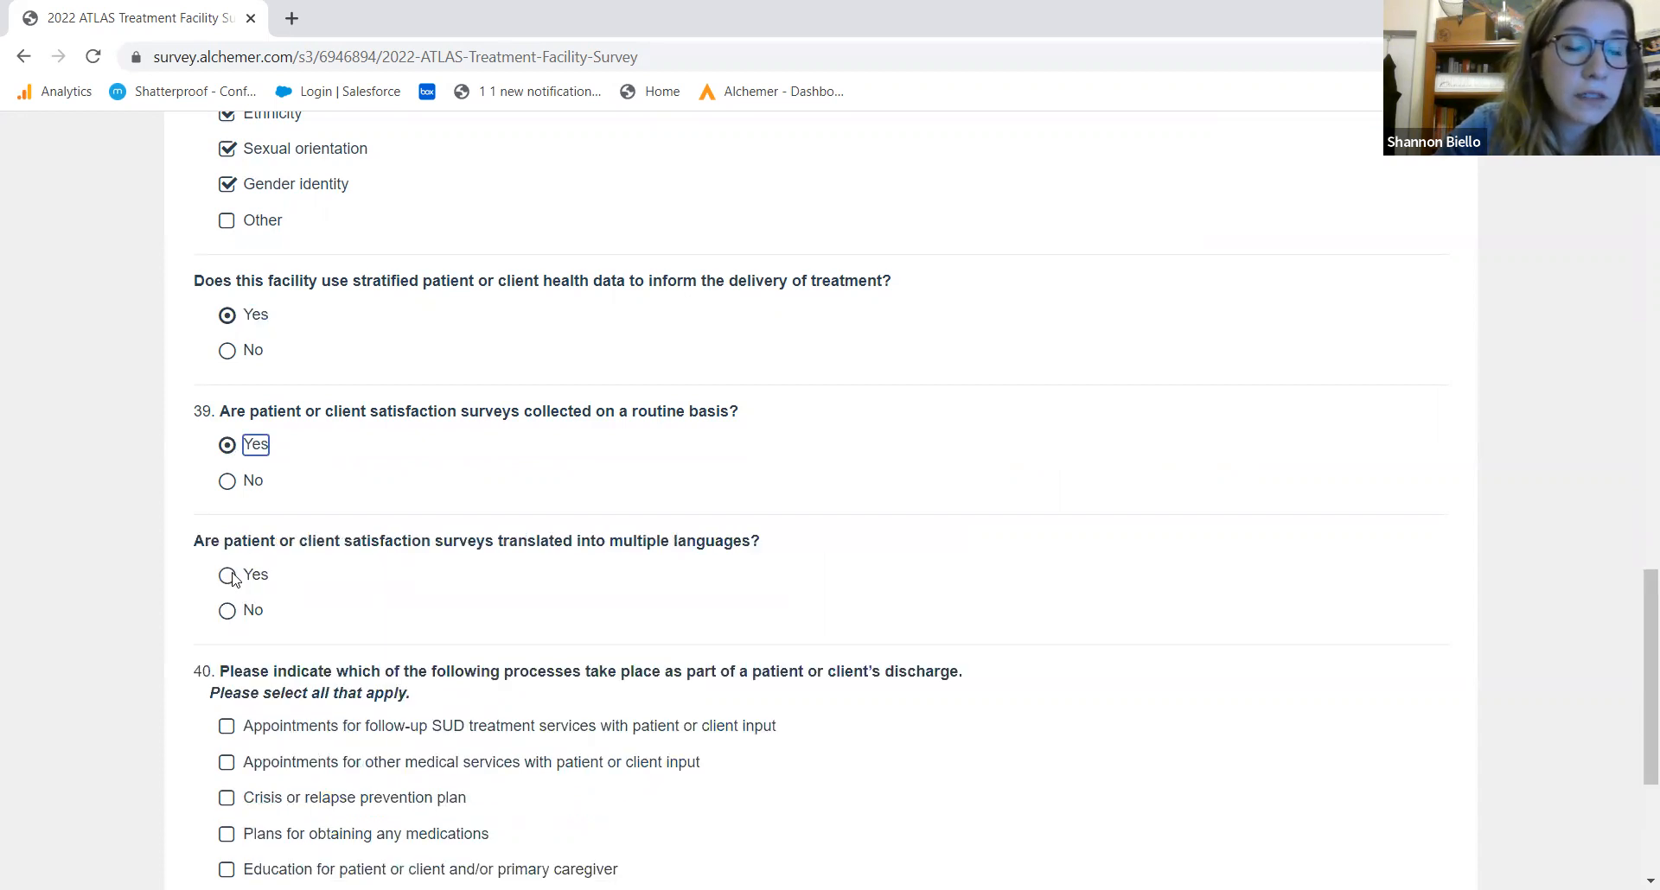
left_click(229, 613)
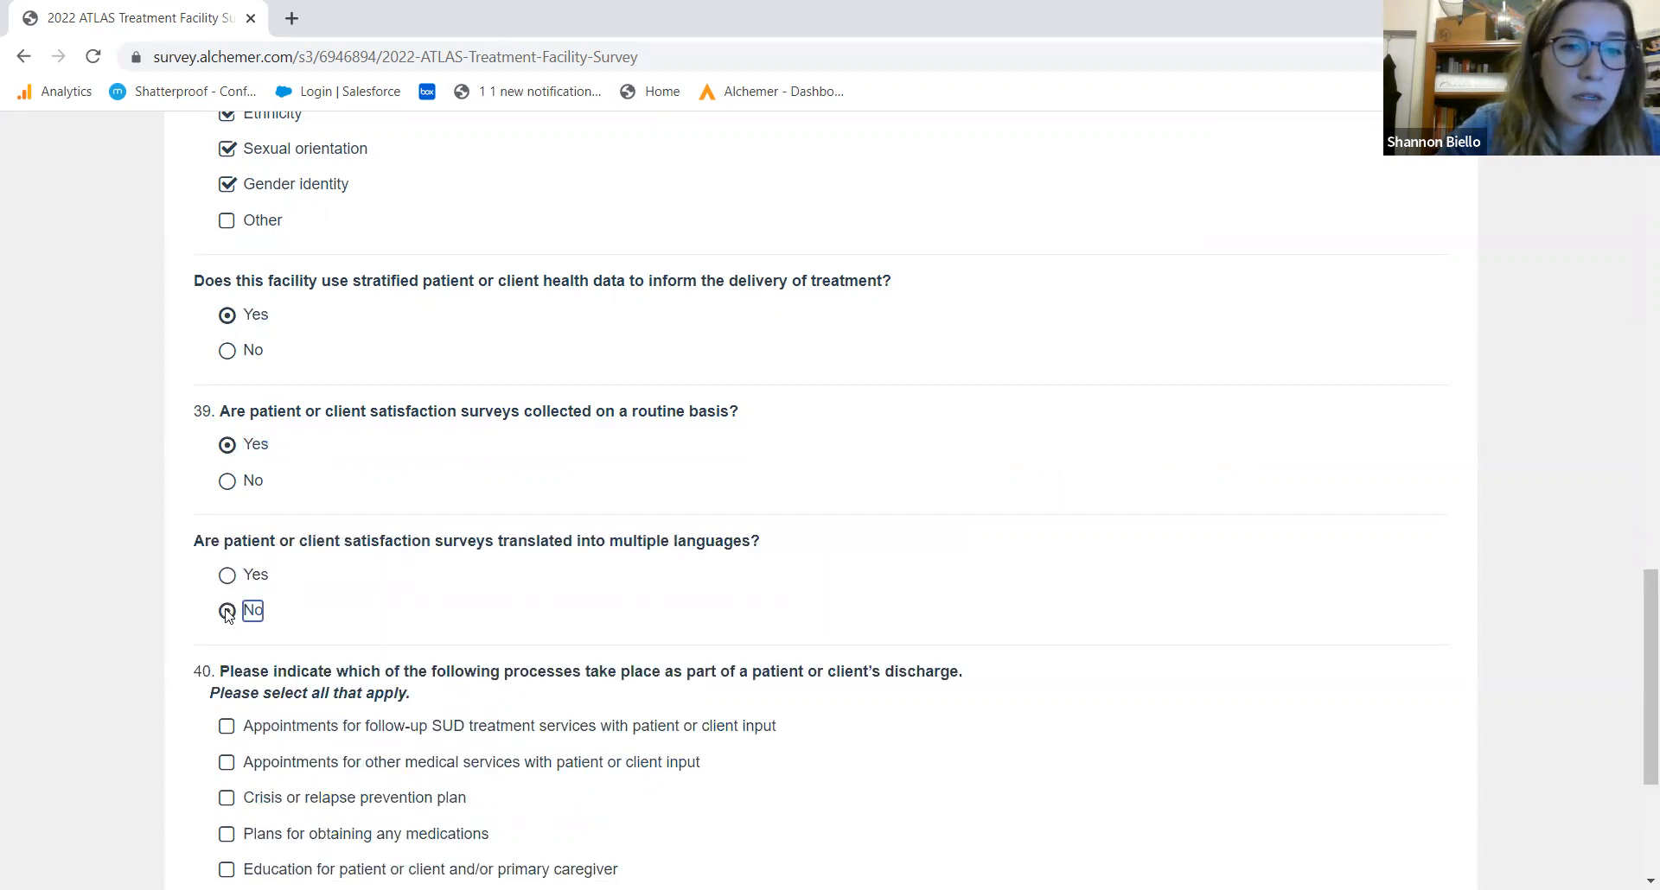
Tick follow-up SUD appointments, other medical appointments, crisis/relapse plan and medication plans, then continue
left_click_drag(1636, 582, 1636, 670)
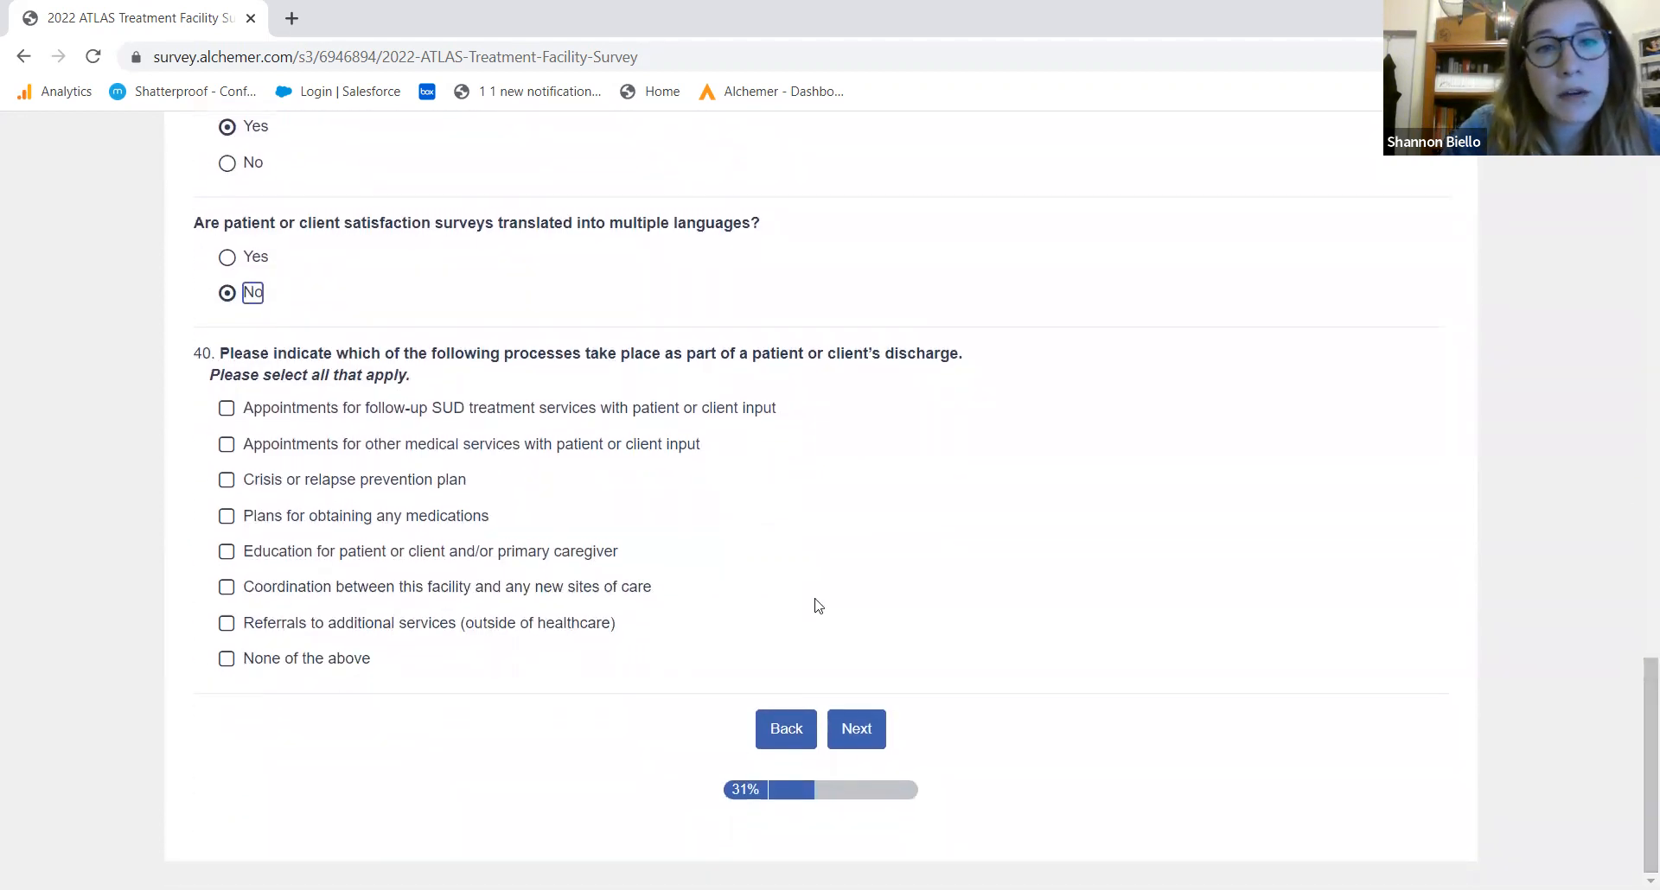
left_click(386, 398)
left_click(352, 418)
left_click(347, 446)
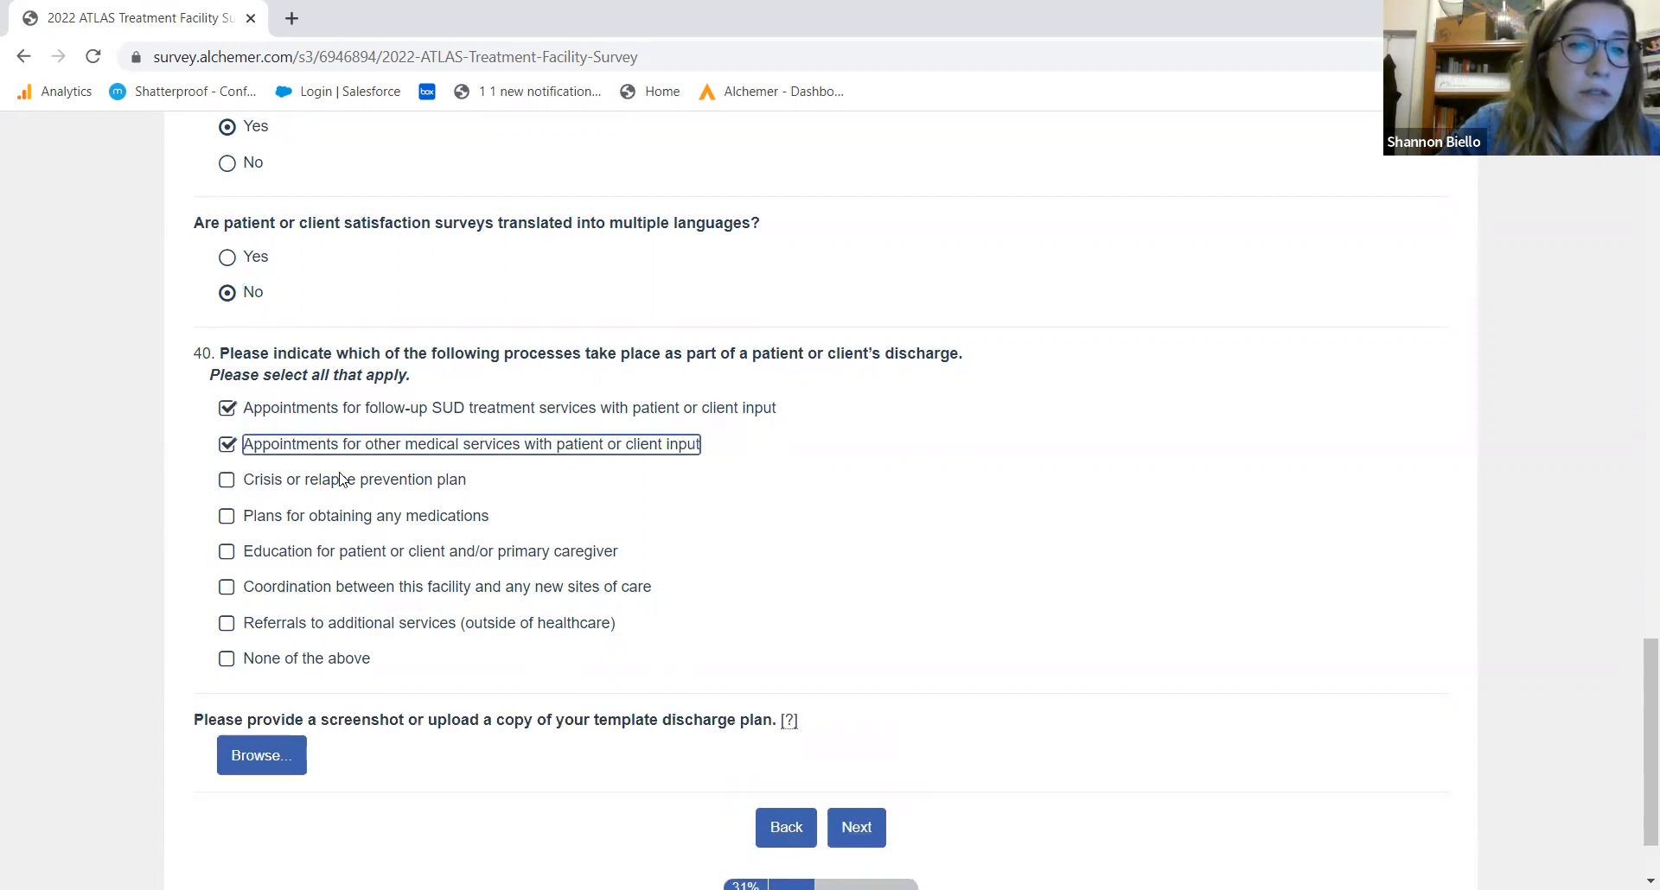
left_click(335, 485)
left_click(339, 519)
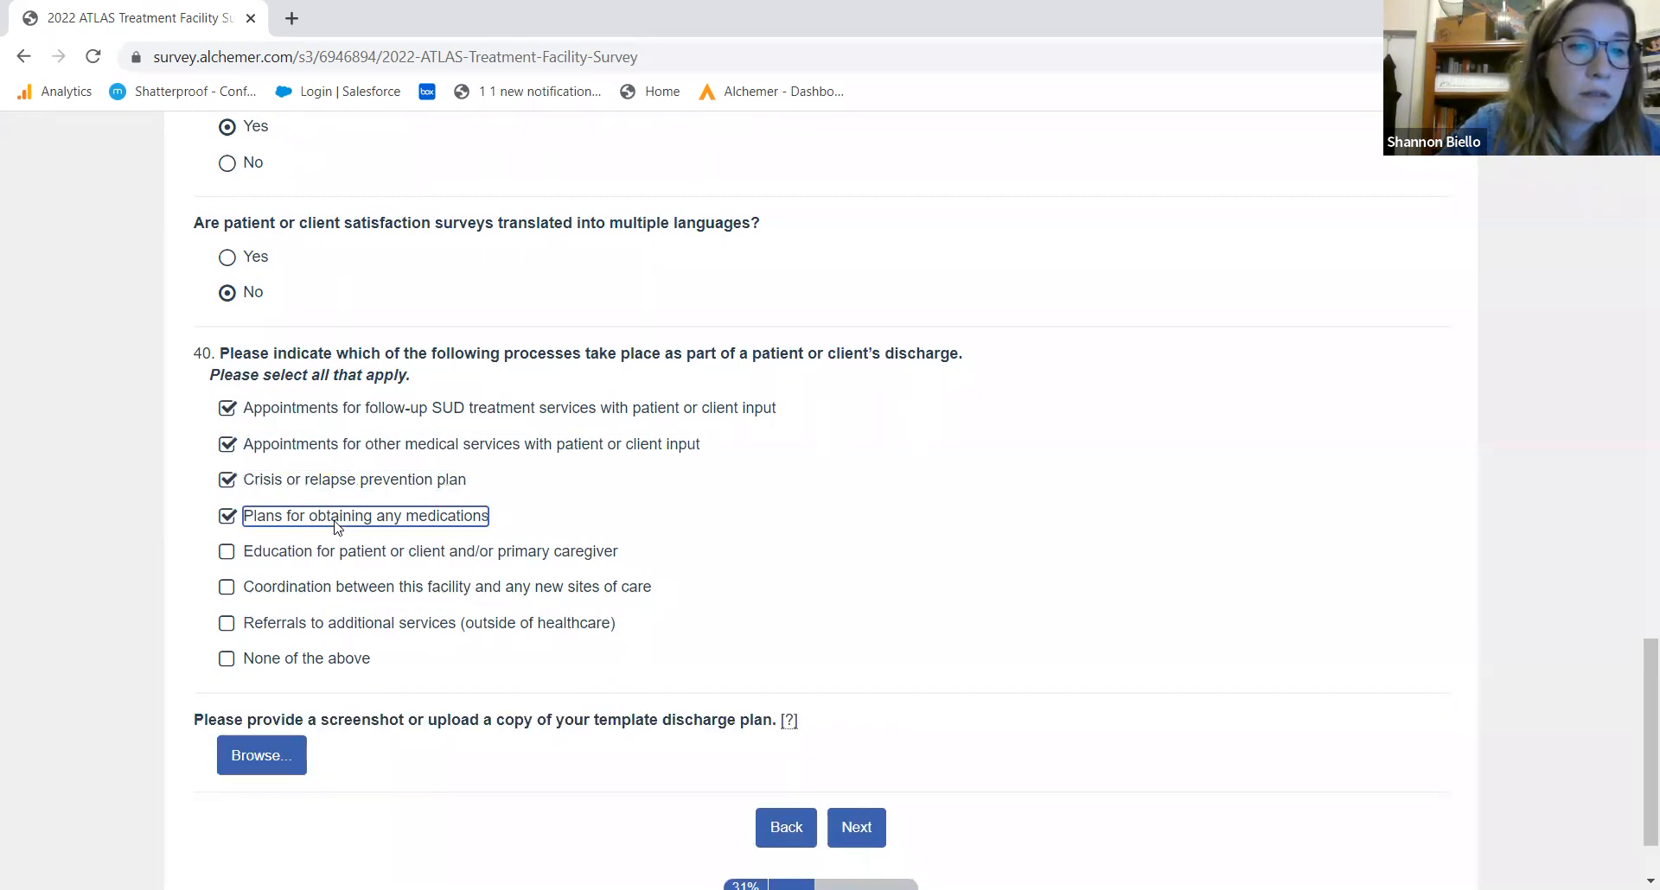
left_click(381, 566)
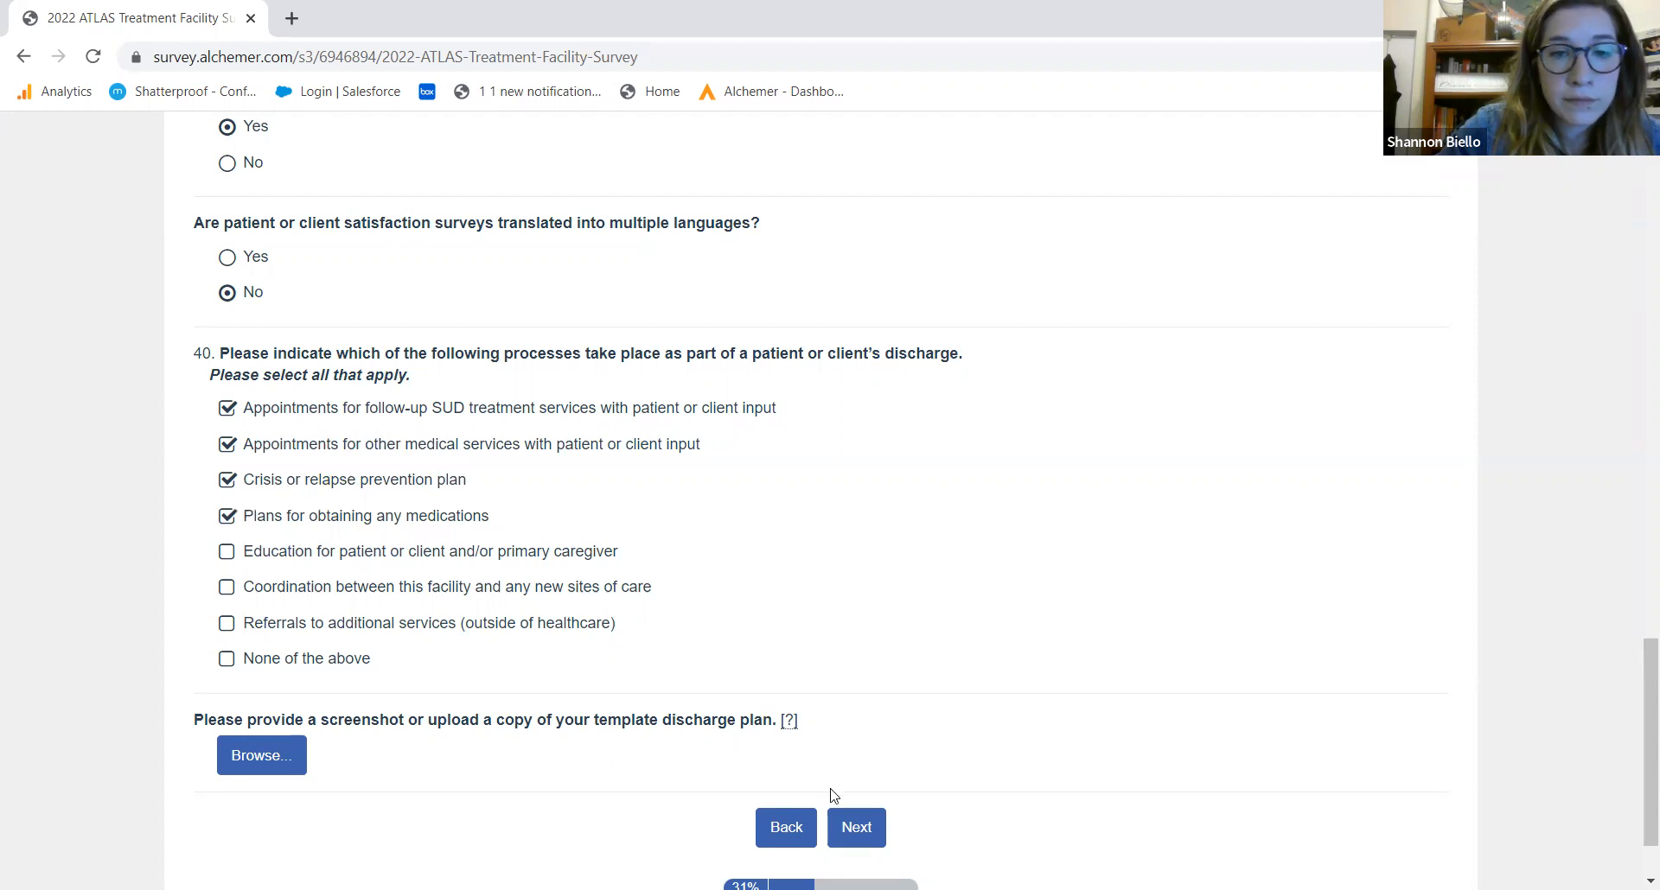
left_click(876, 821)
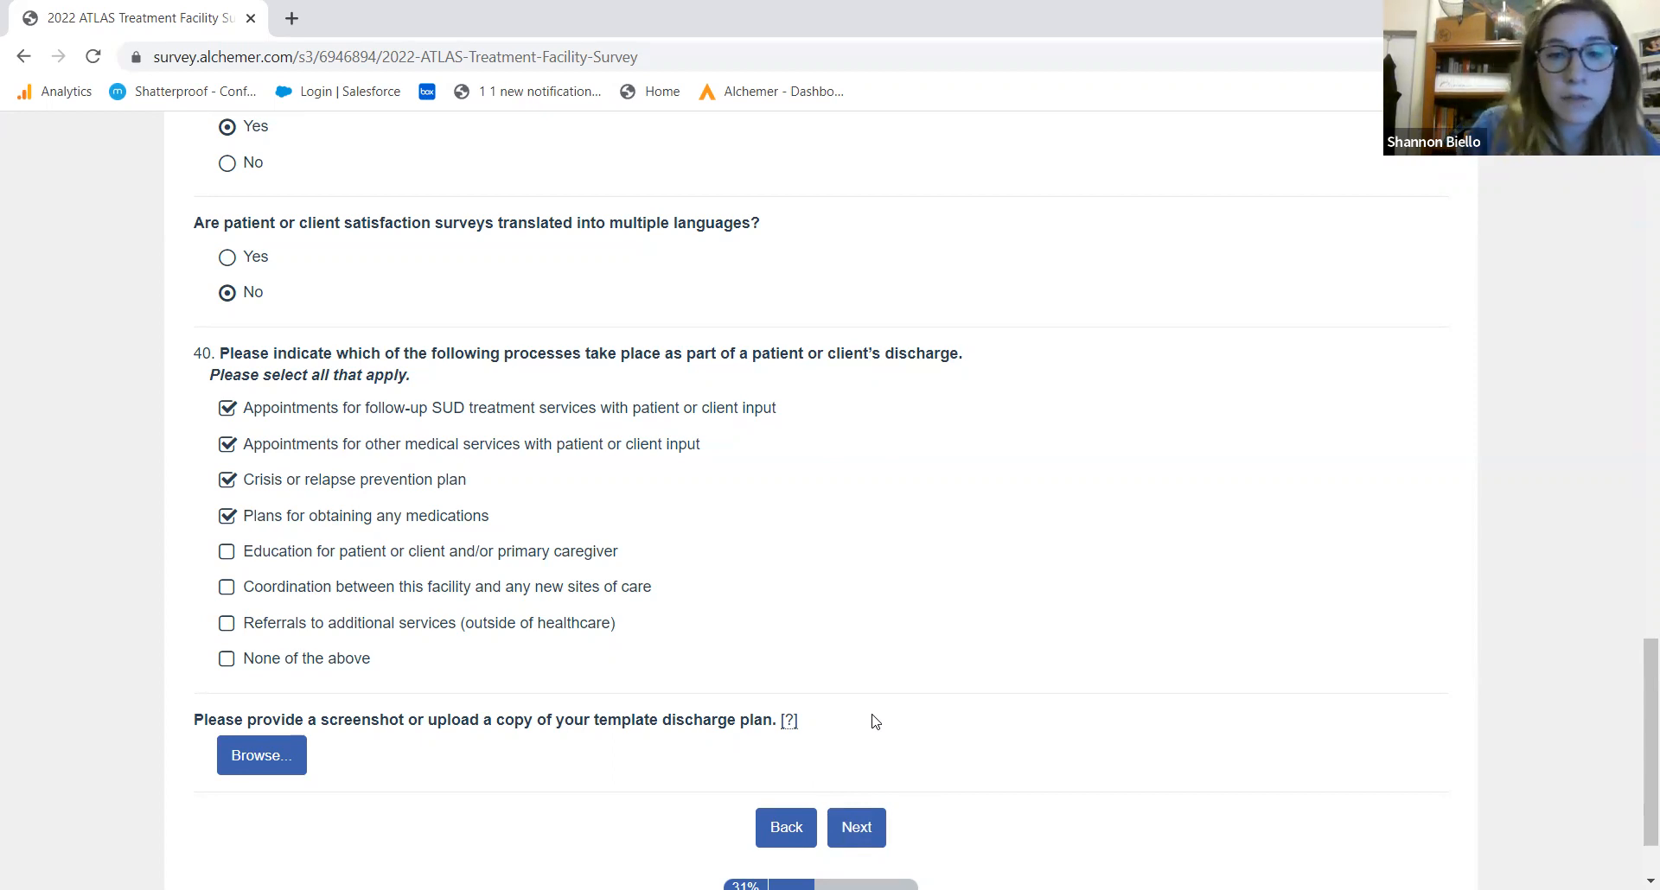
Leave the discharge-plan upload empty and advance to Section E on medications for addiction treatment
mouse_move(792, 725)
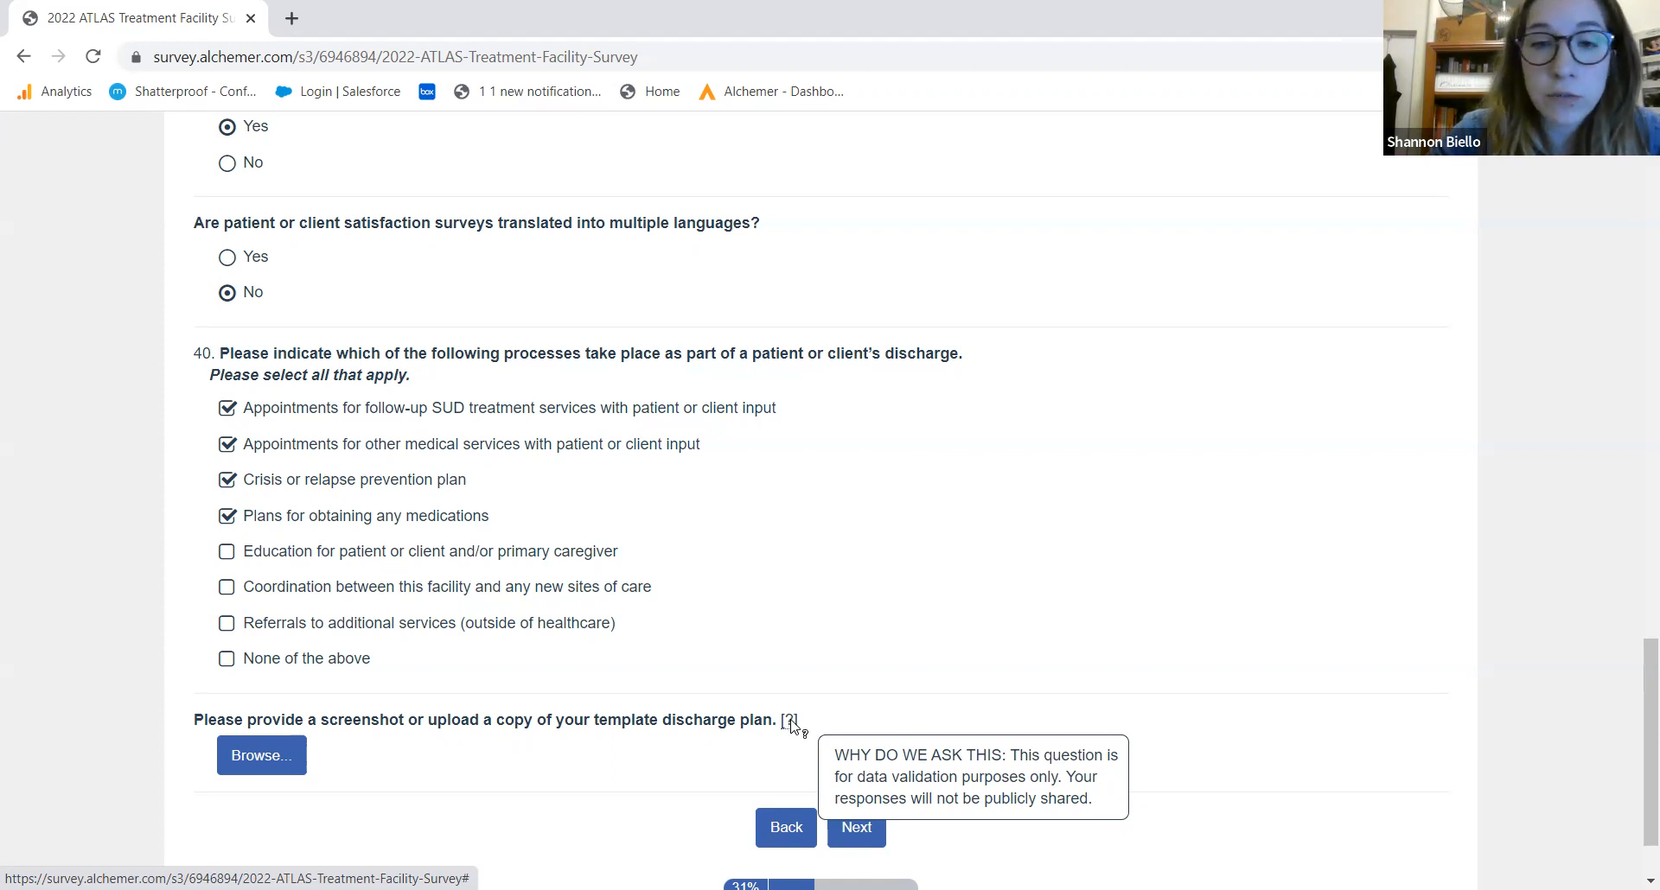
left_click(862, 843)
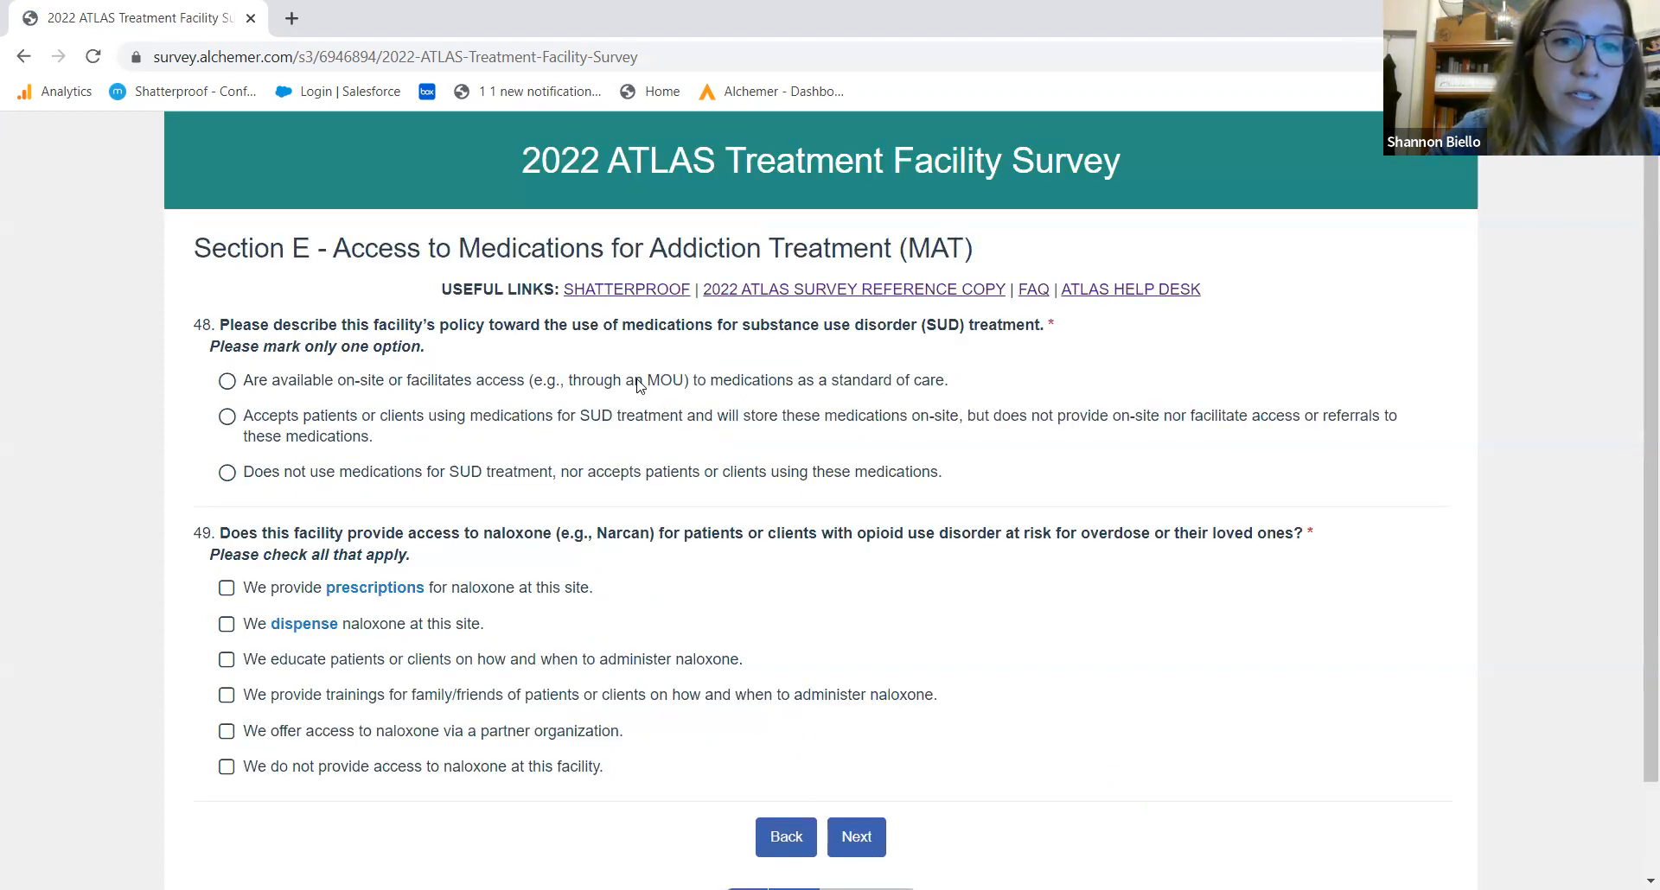
Mark MAT as standard of care and fill the opioid grid: Methadone neither, buprenorphine combos off-site, injection, implant and injectable naltrexone on-site
left_click(294, 382)
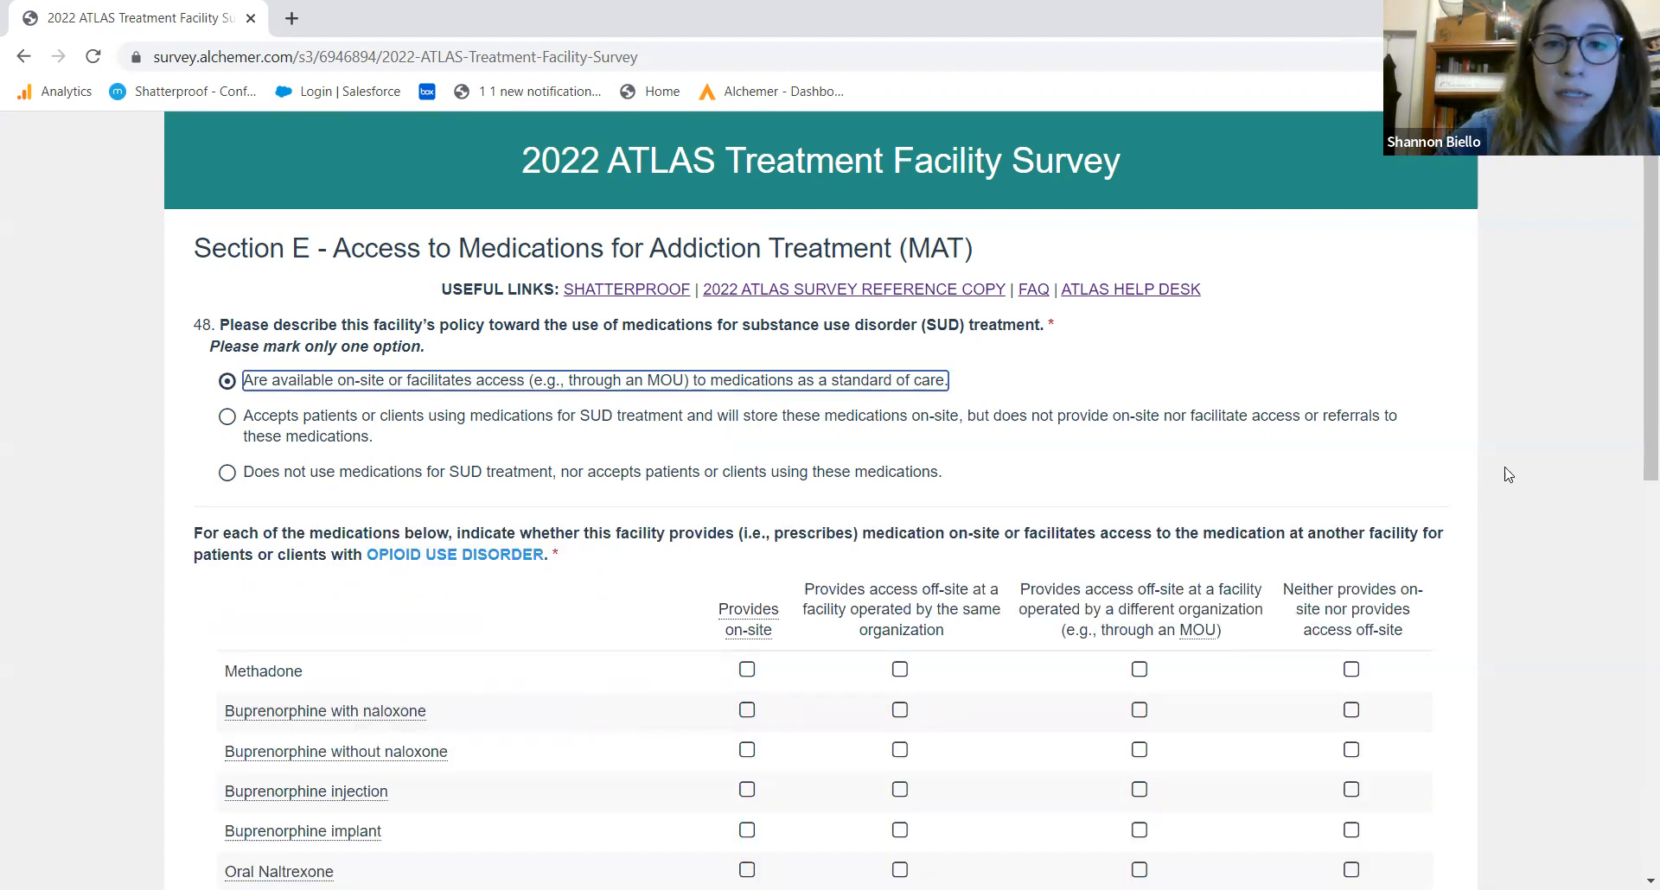
left_click_drag(1648, 432, 1636, 537)
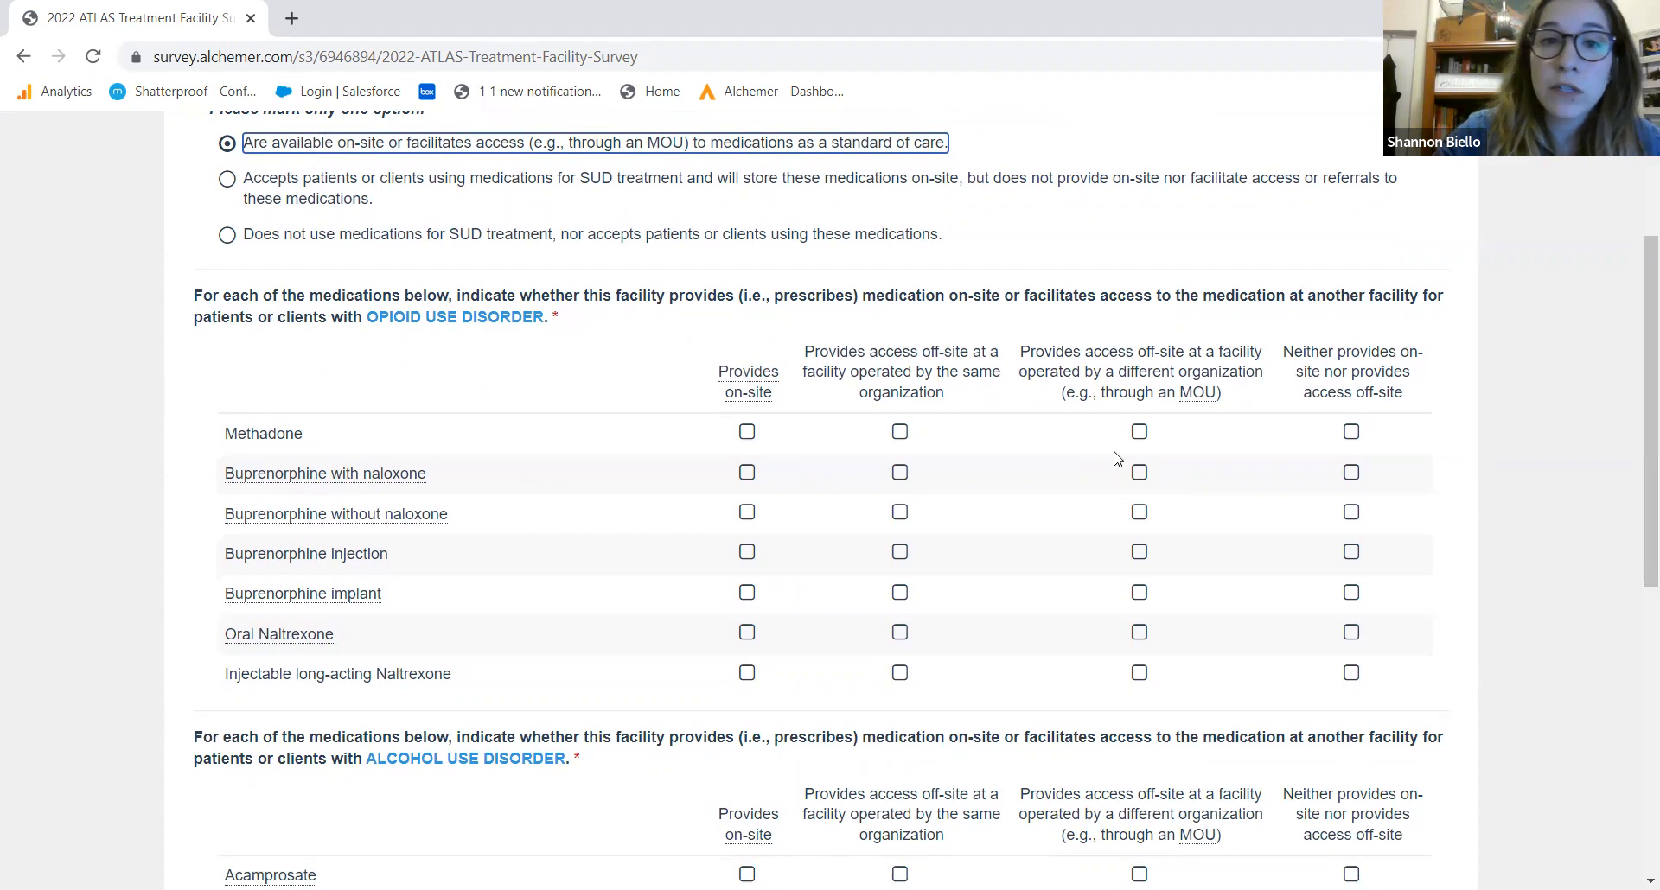
left_click(1353, 433)
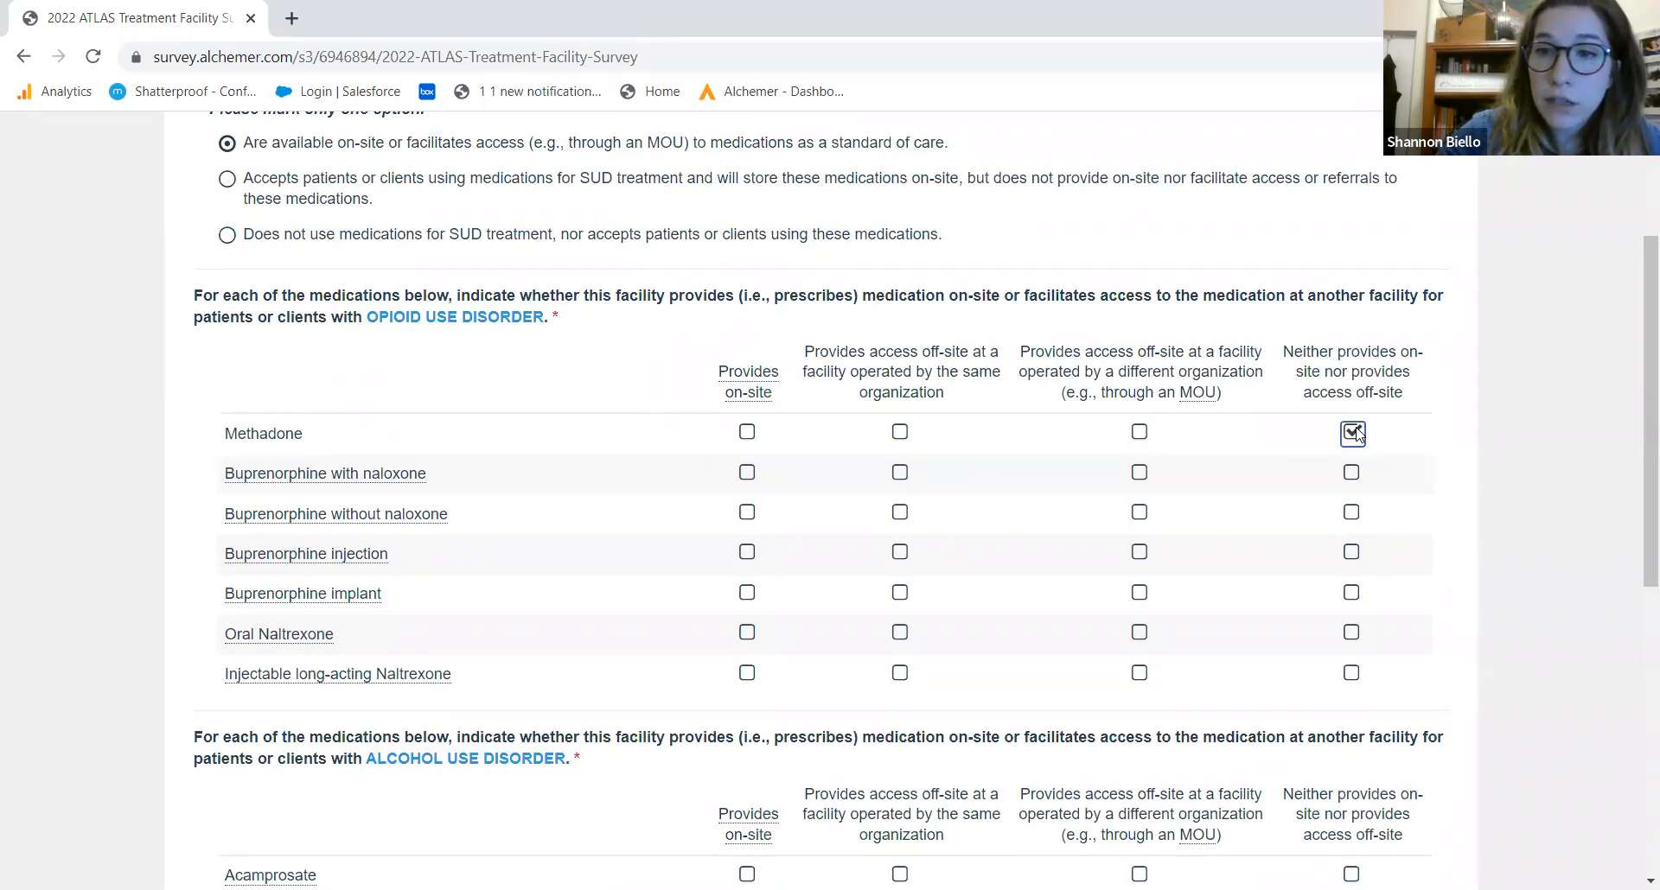
left_click(1139, 479)
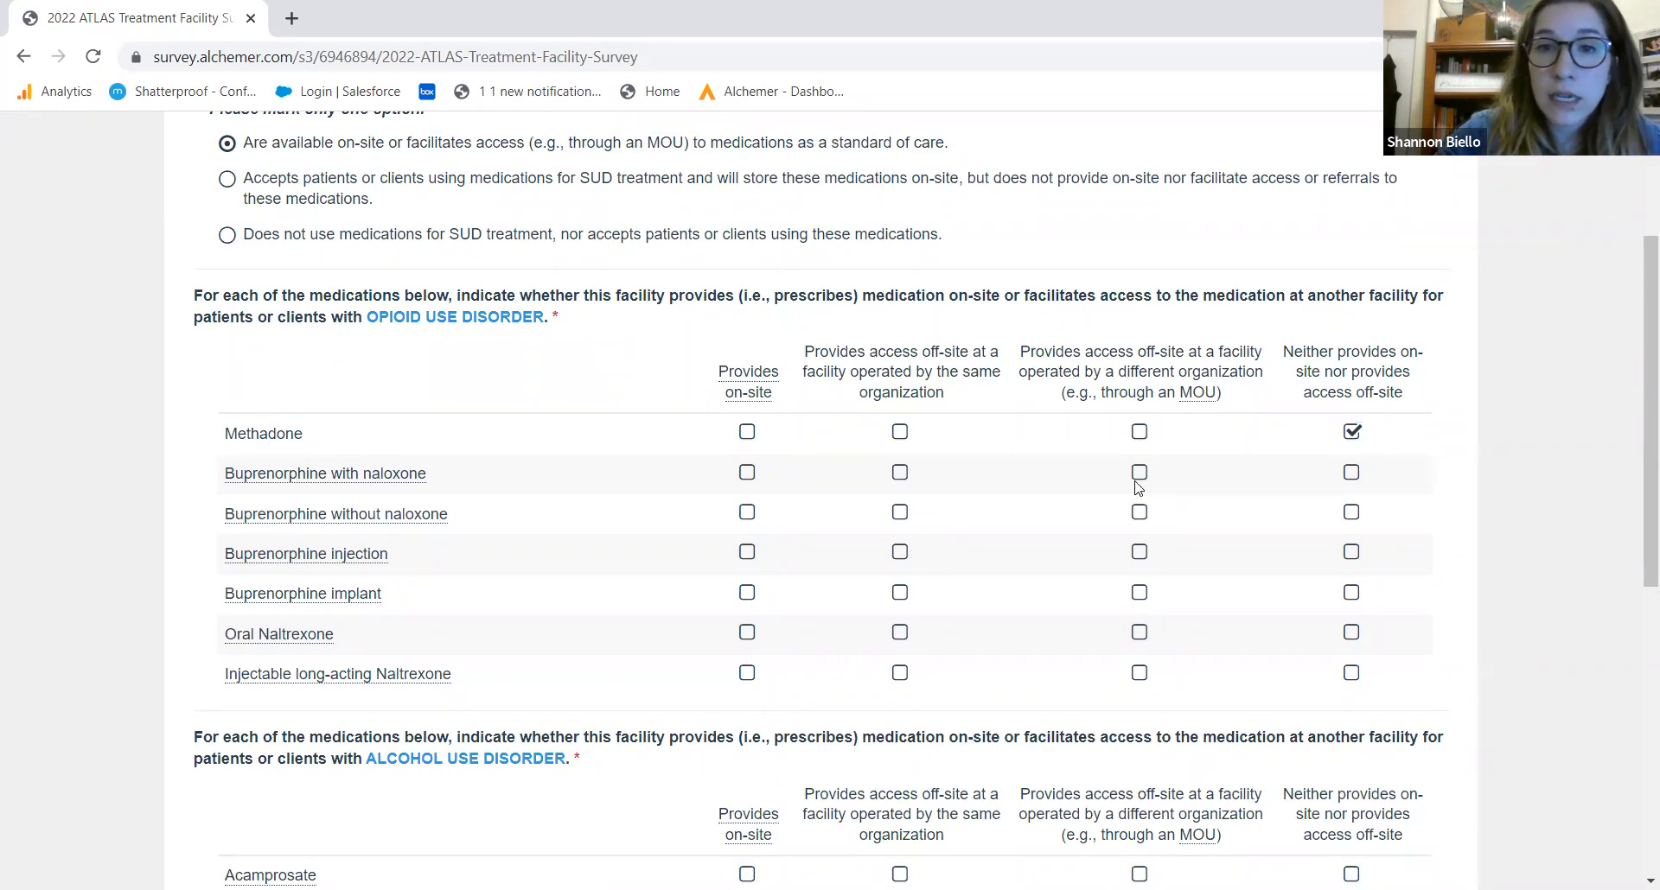
left_click(899, 512)
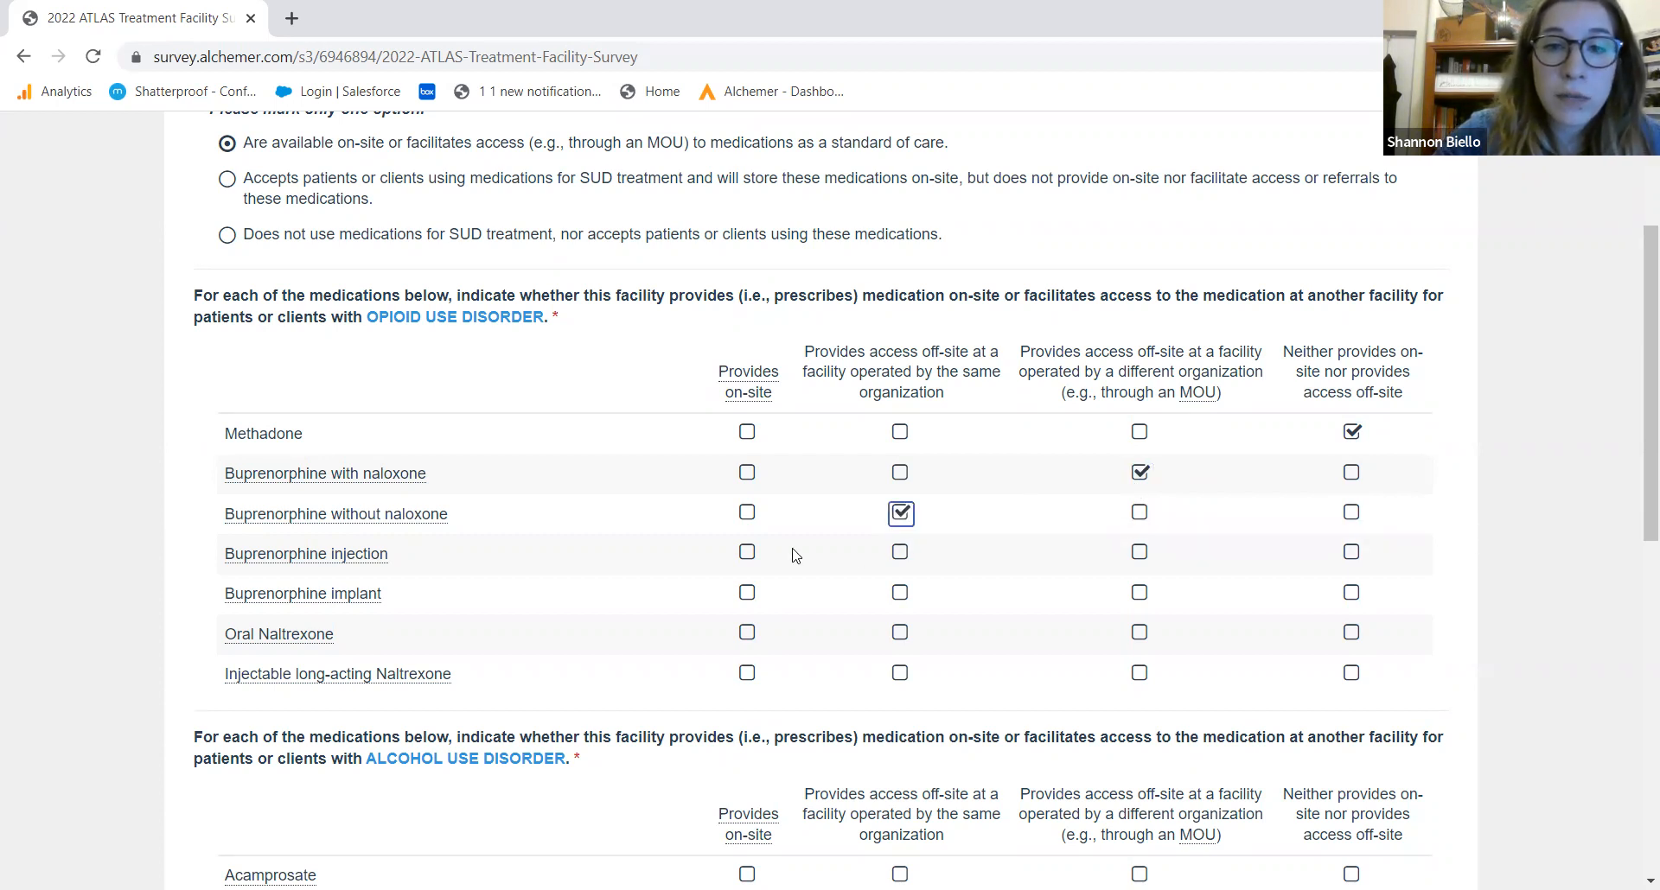
left_click(746, 552)
left_click(747, 594)
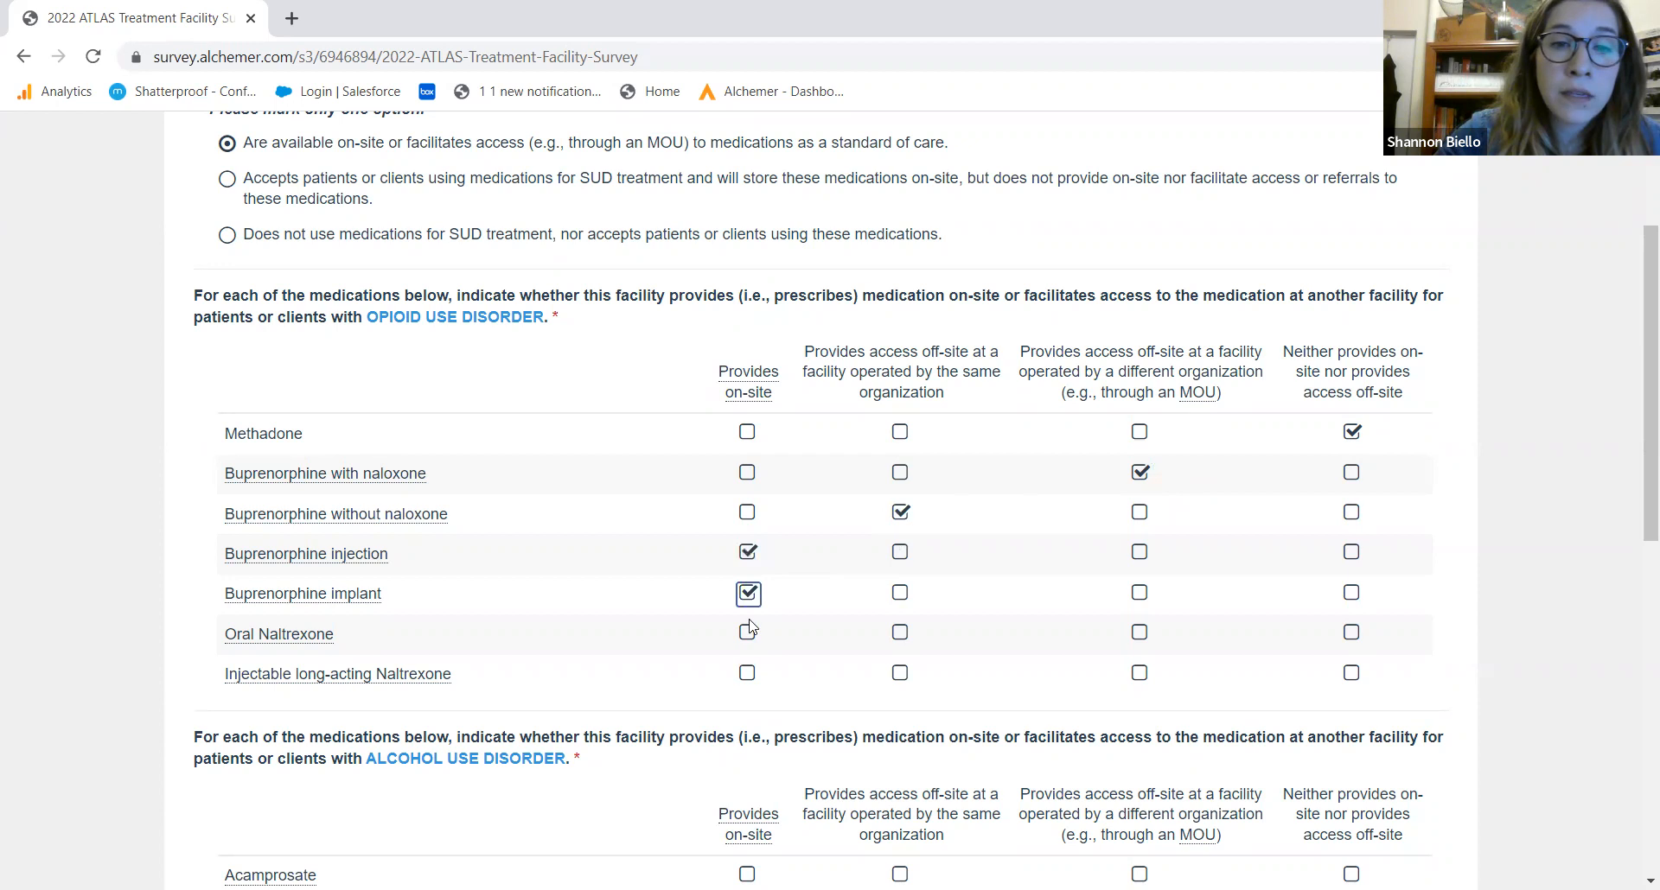
left_click(748, 634)
left_click(747, 673)
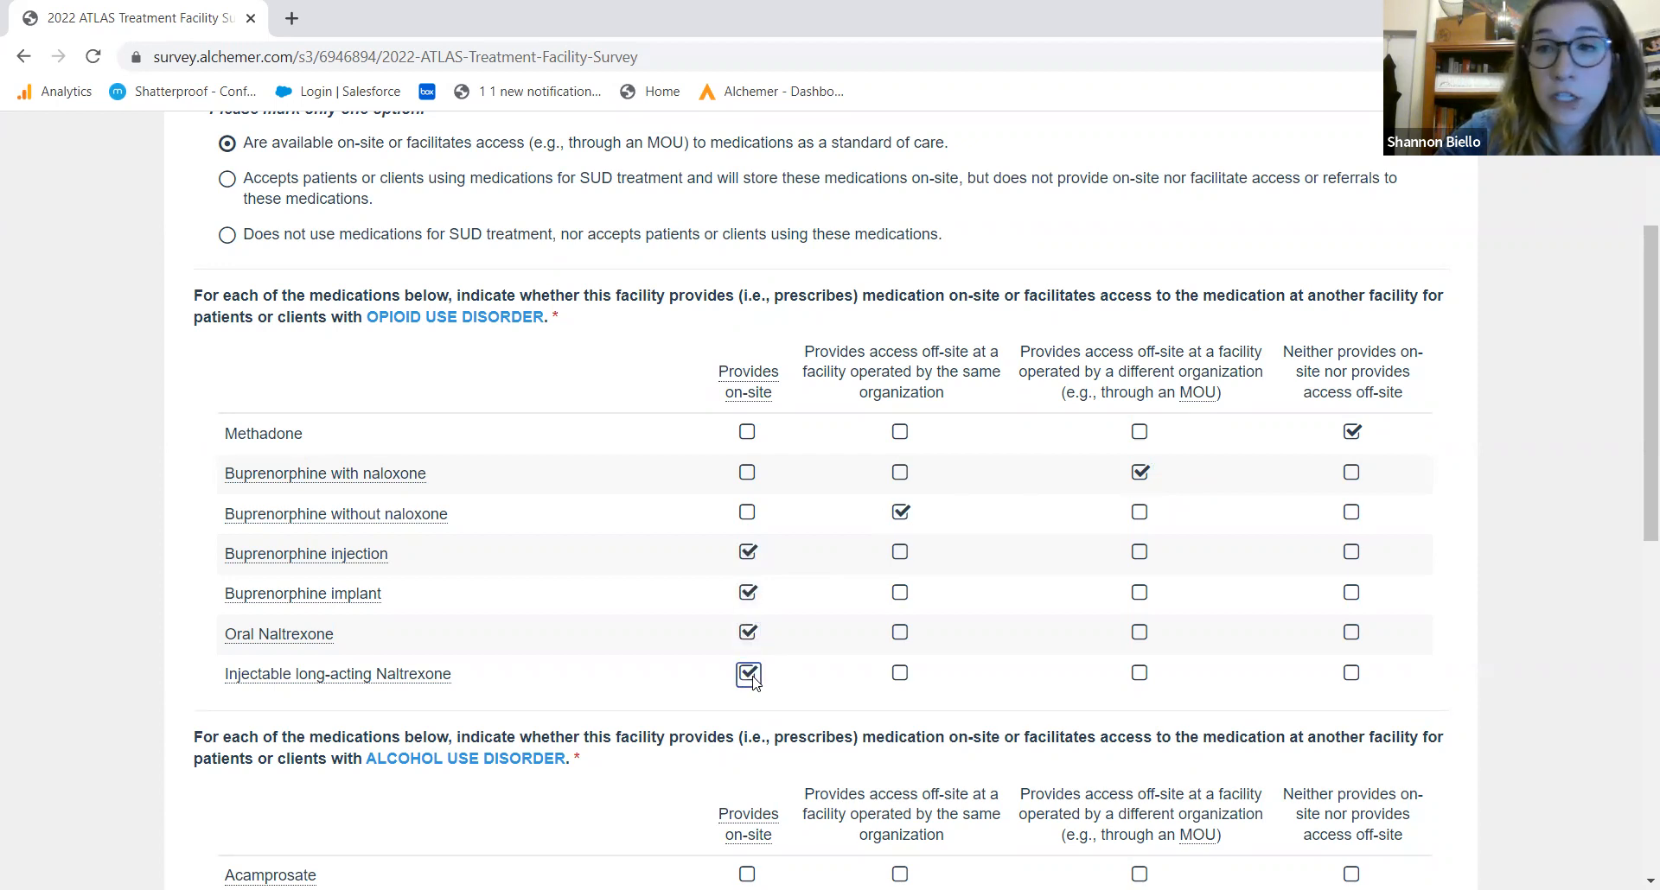
For alcohol use disorder, mark Acamprosate and oral and injectable Naltrexone on-site, Disulfiram neither
left_click_drag(1636, 510, 1637, 672)
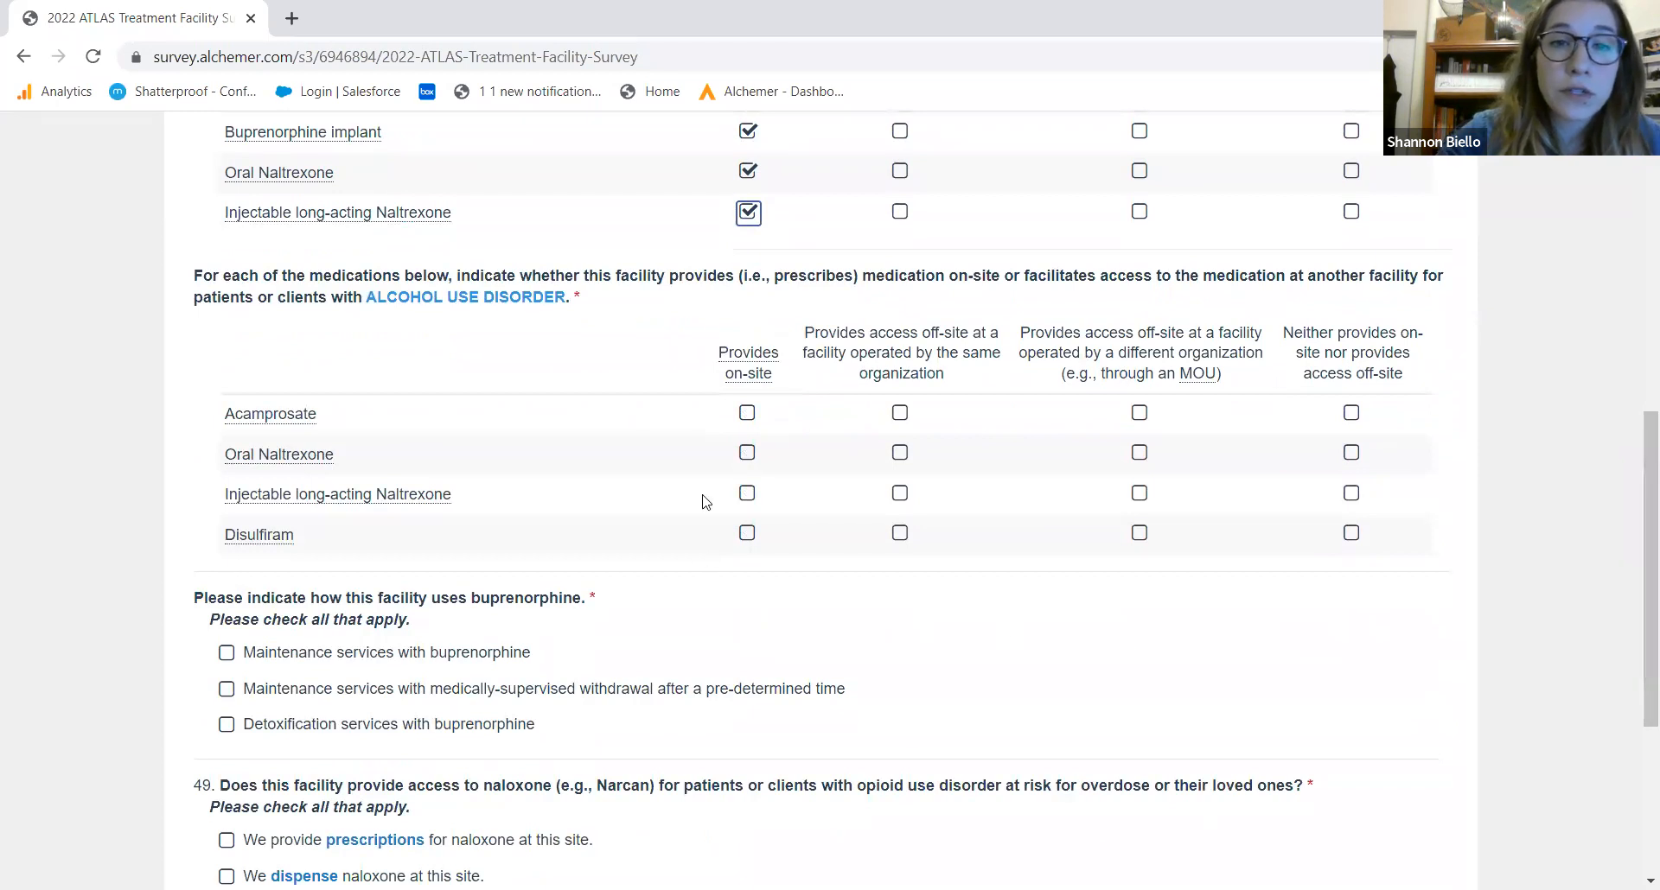
left_click(748, 414)
left_click(748, 454)
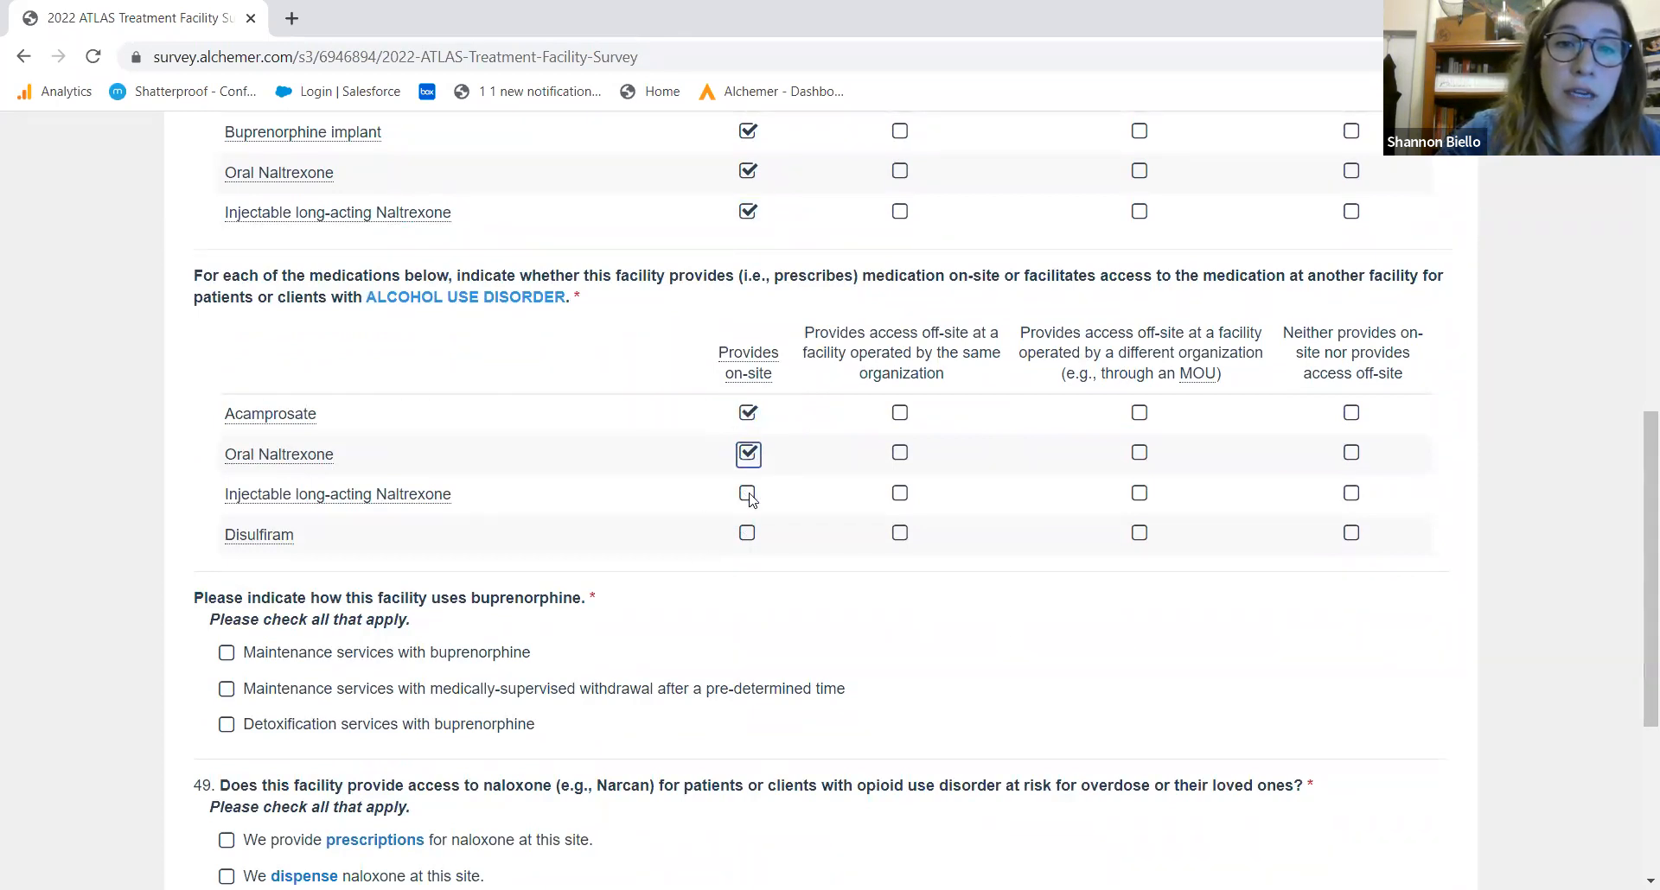
left_click(749, 496)
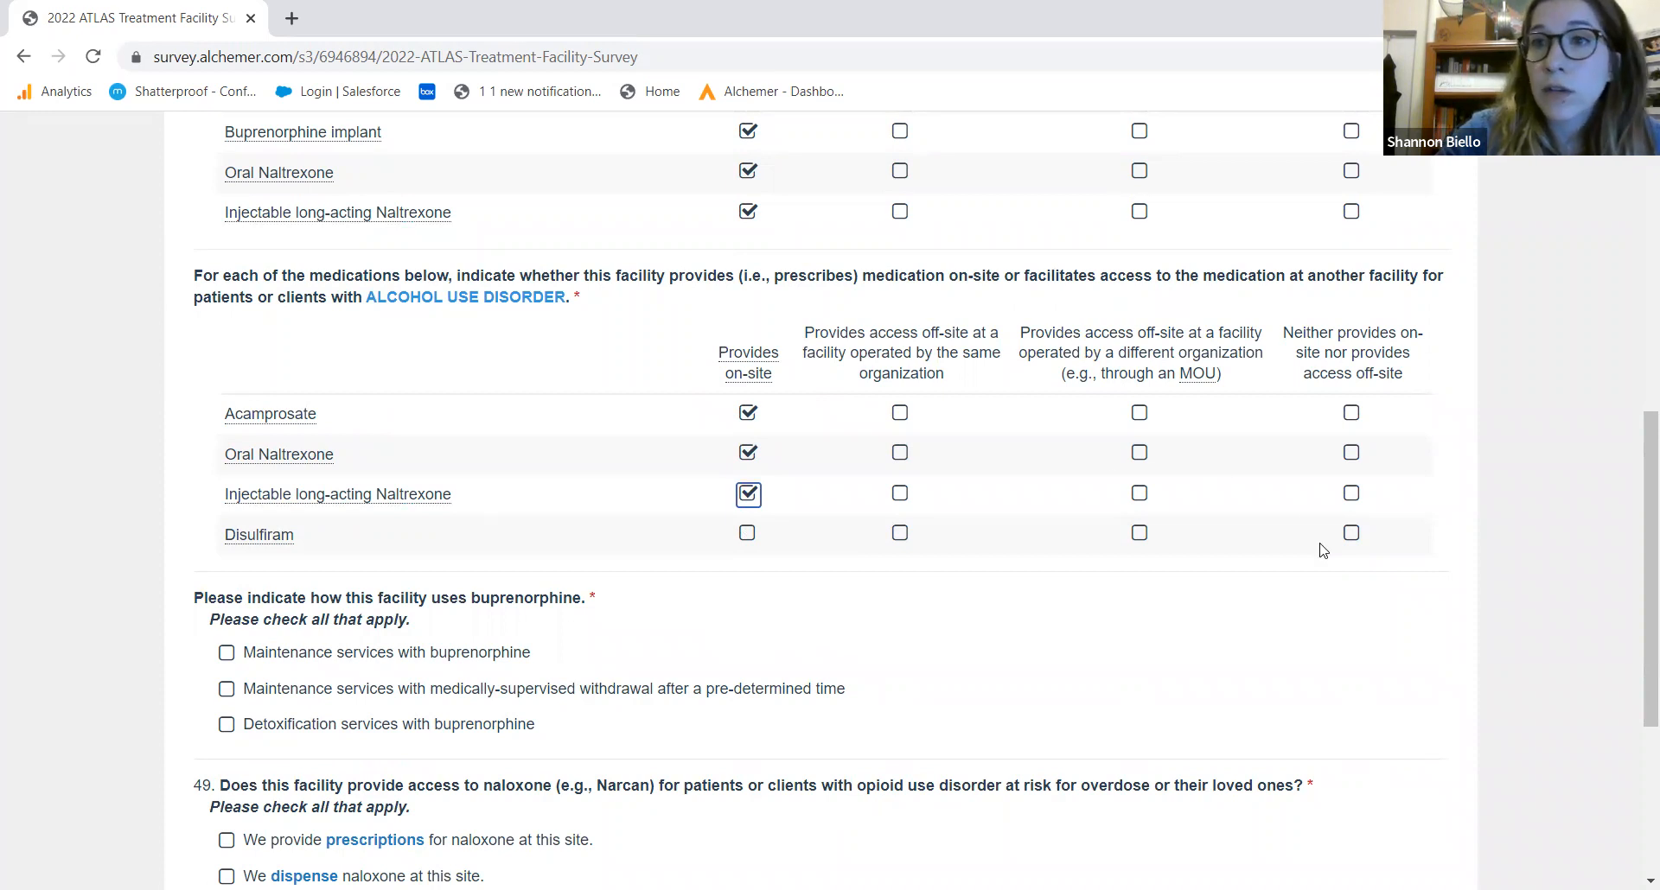
left_click(1351, 535)
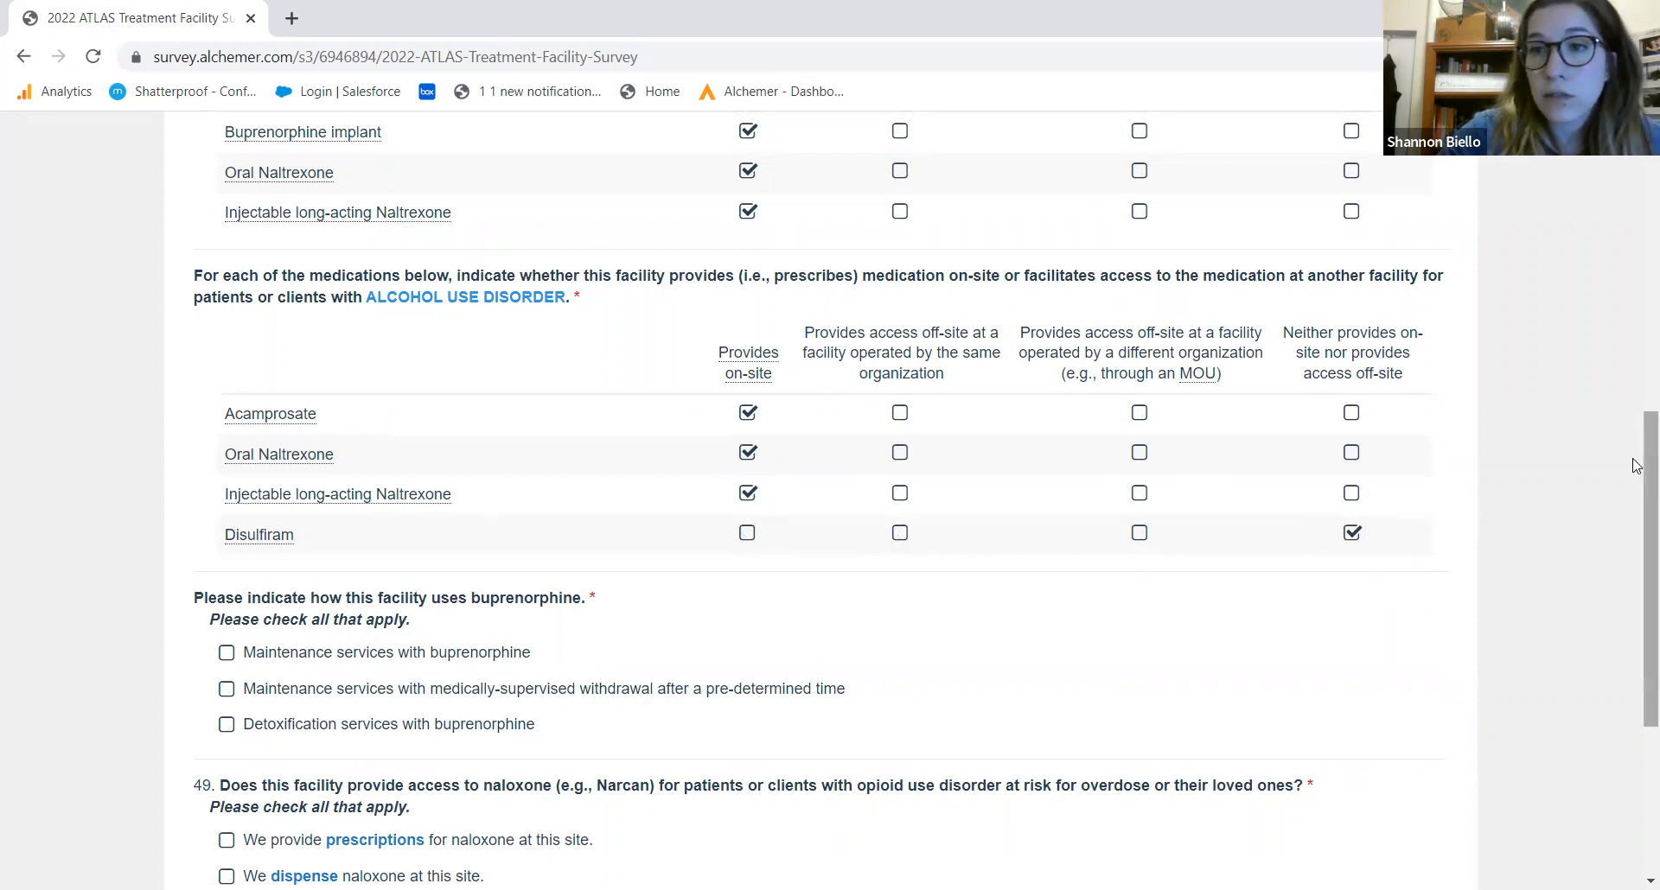
left_click_drag(1634, 460, 1633, 564)
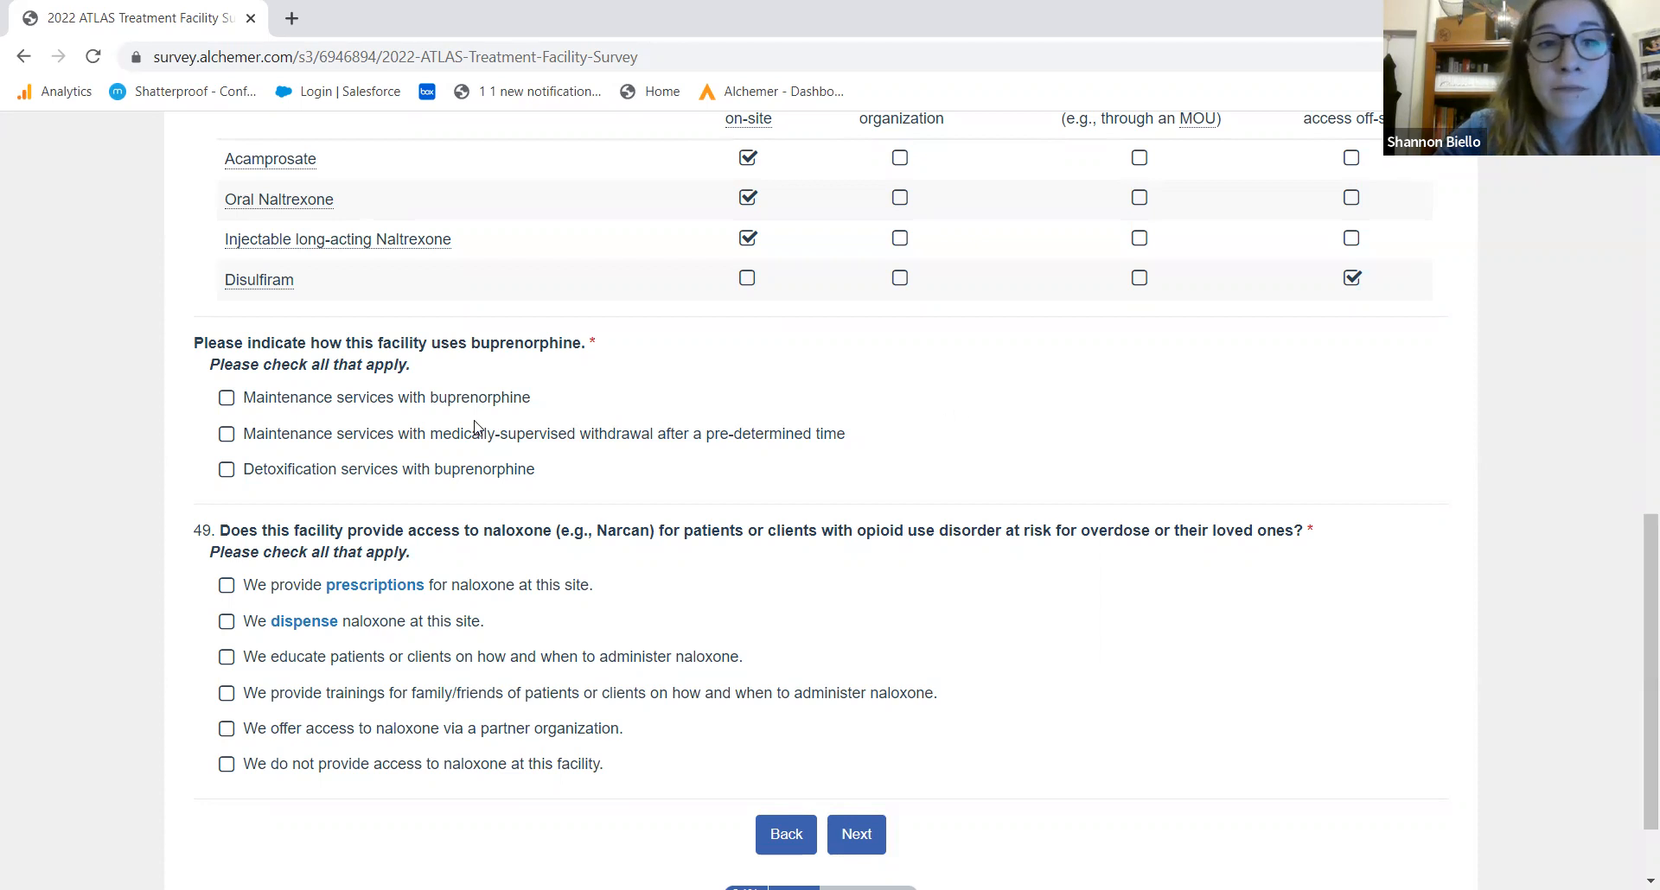
Check all three buprenorphine uses: maintenance, maintenance with supervised withdrawal, and detoxification
left_click(425, 403)
left_click(415, 435)
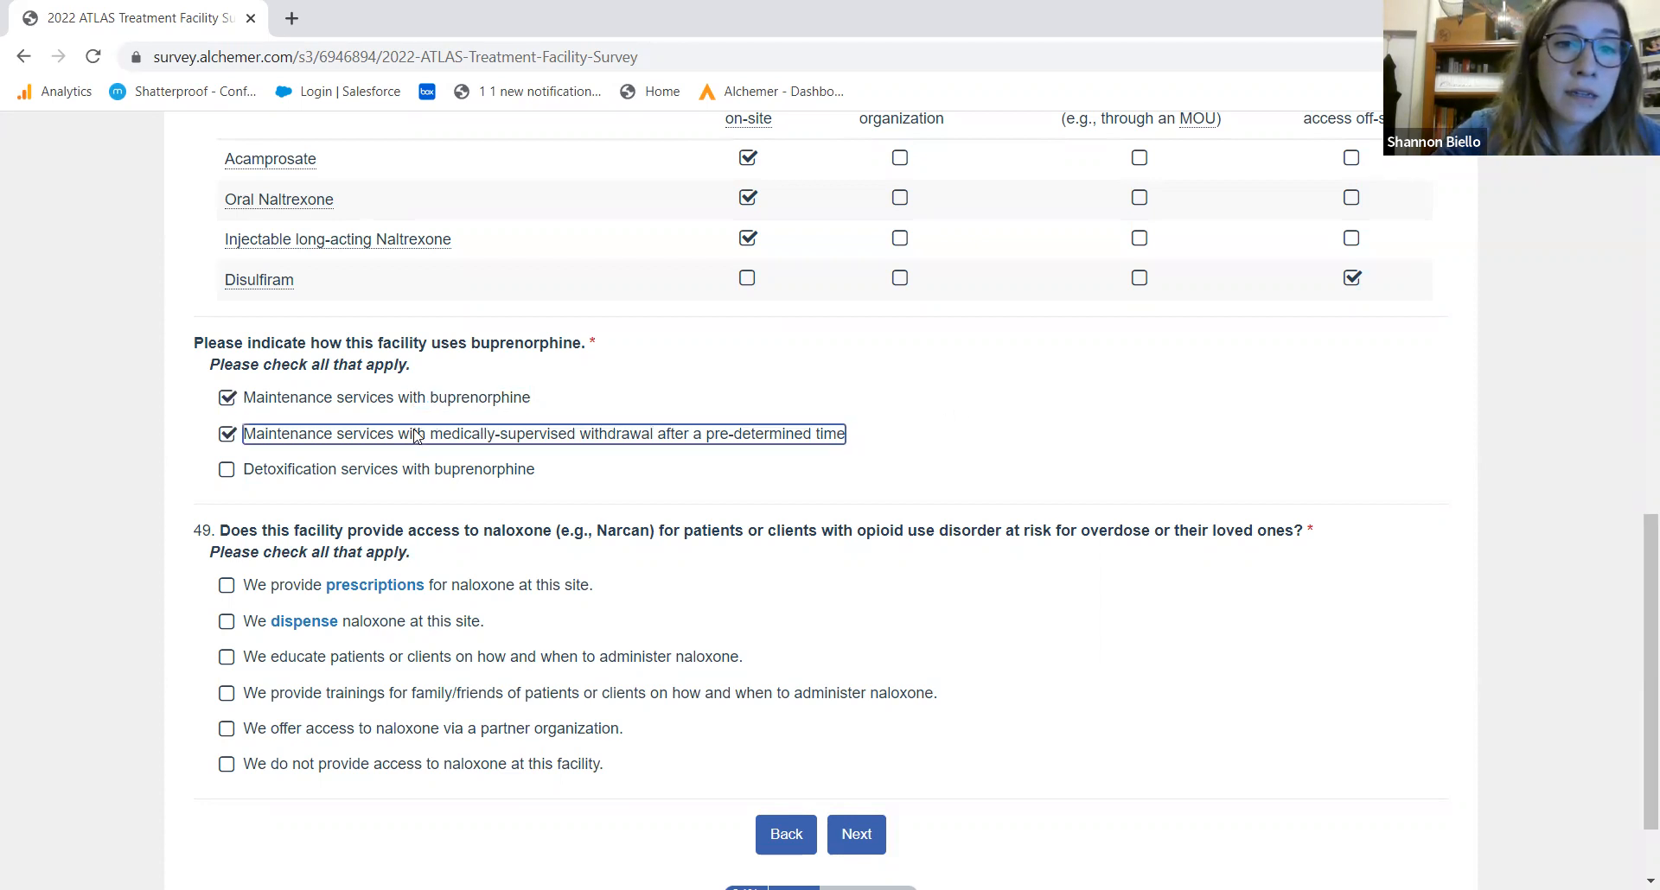
left_click(413, 472)
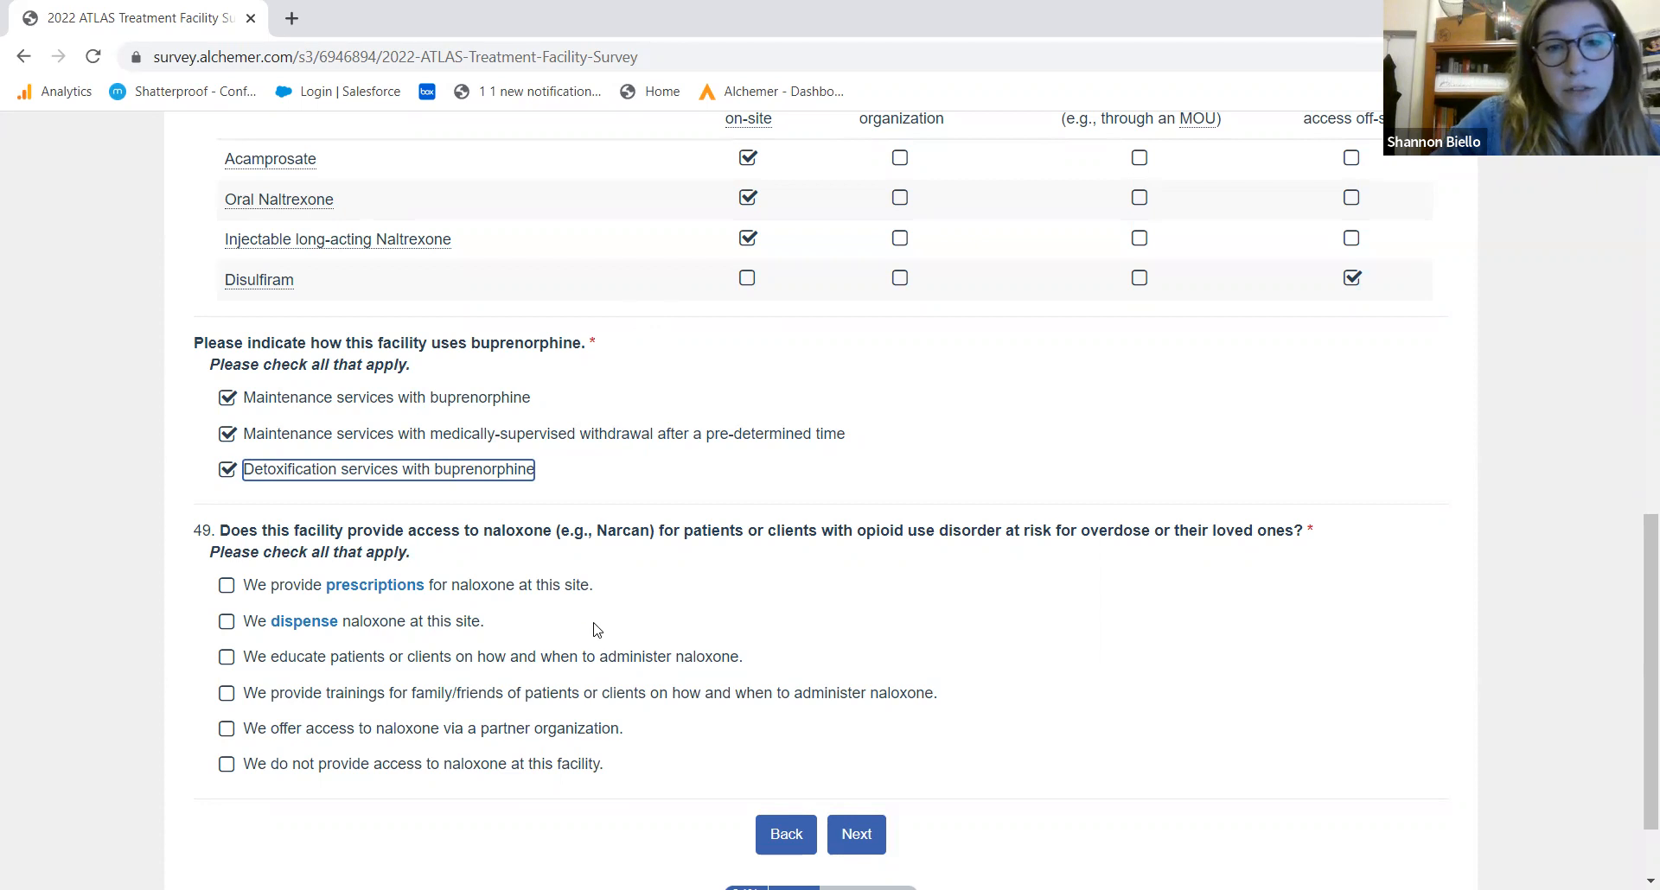
Check naloxone prescribing, patient education and family trainings, then move on to Section F
left_click(572, 658)
left_click(508, 697)
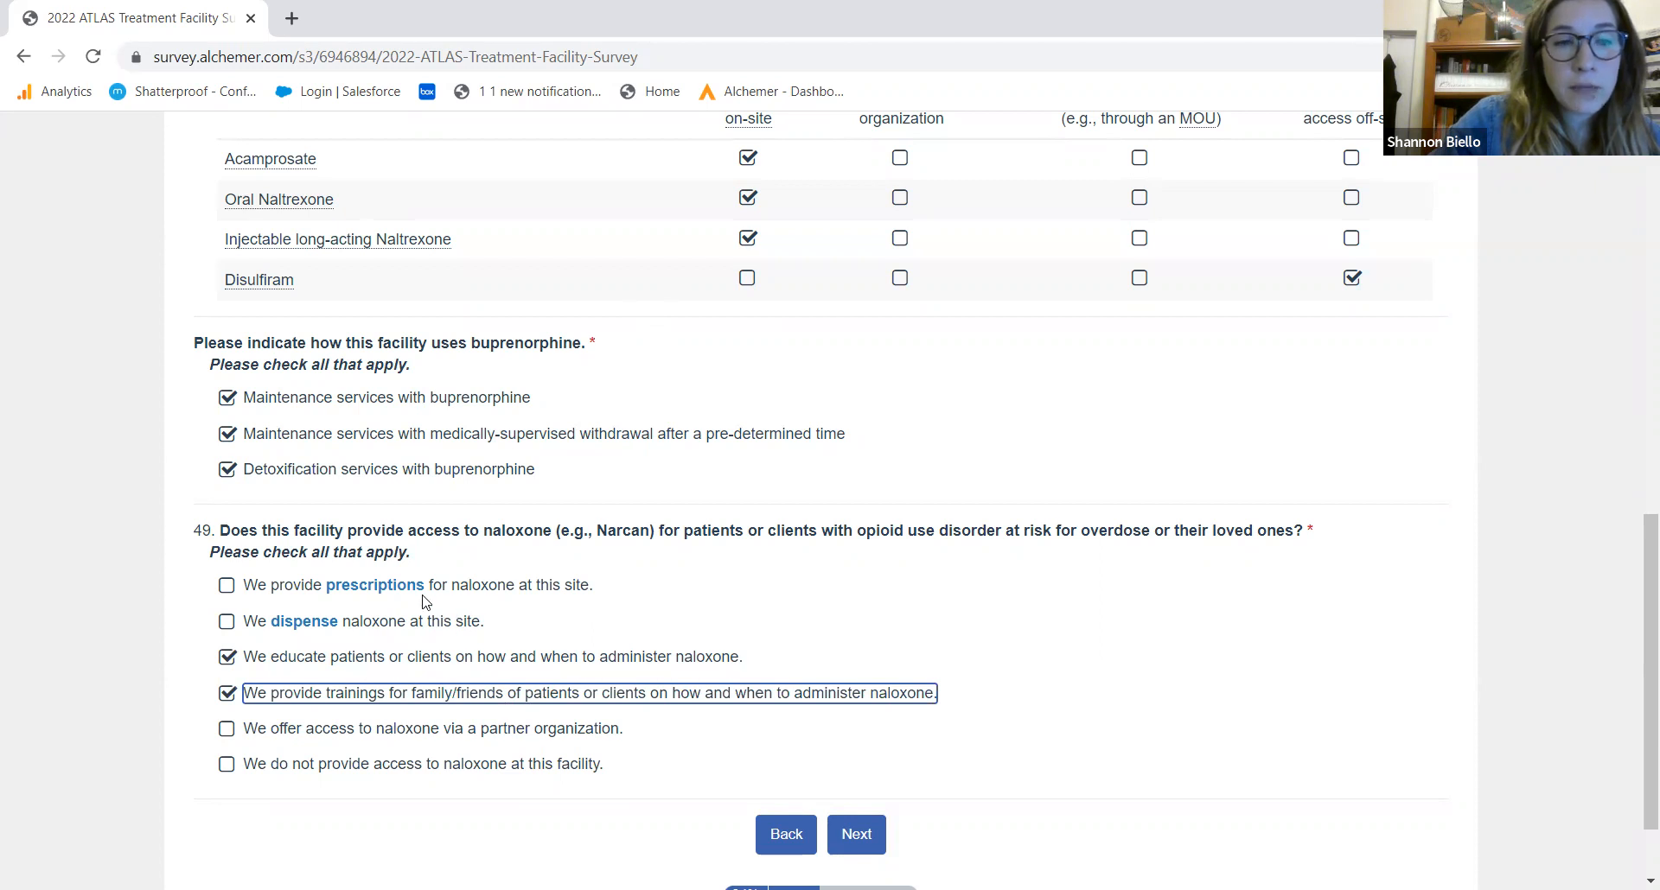
left_click(338, 585)
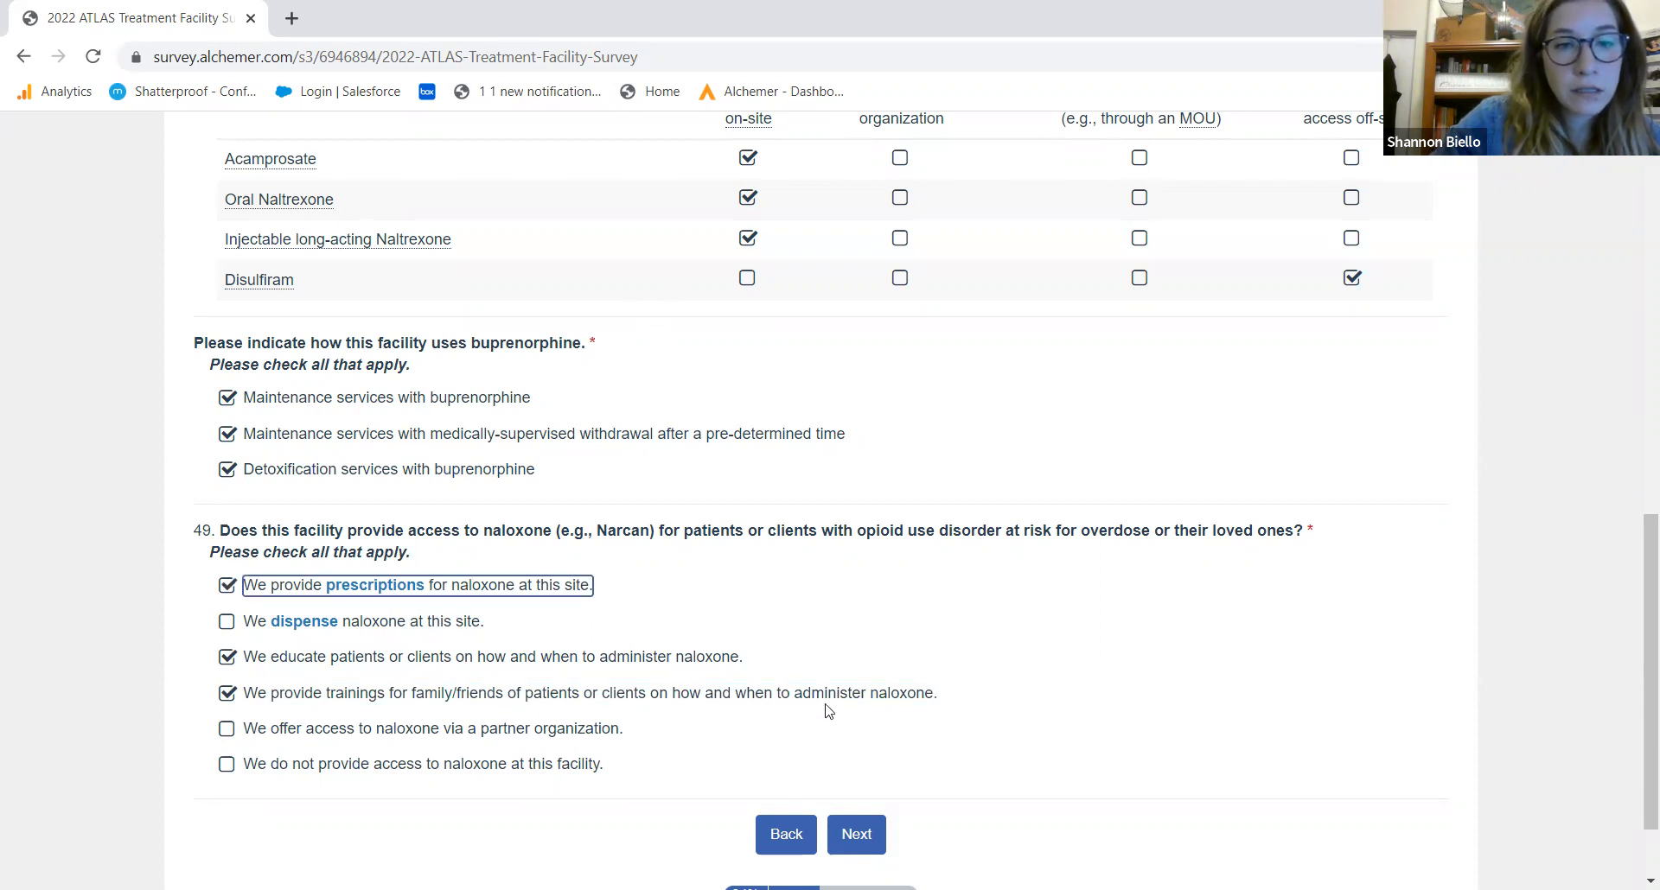
left_click(855, 832)
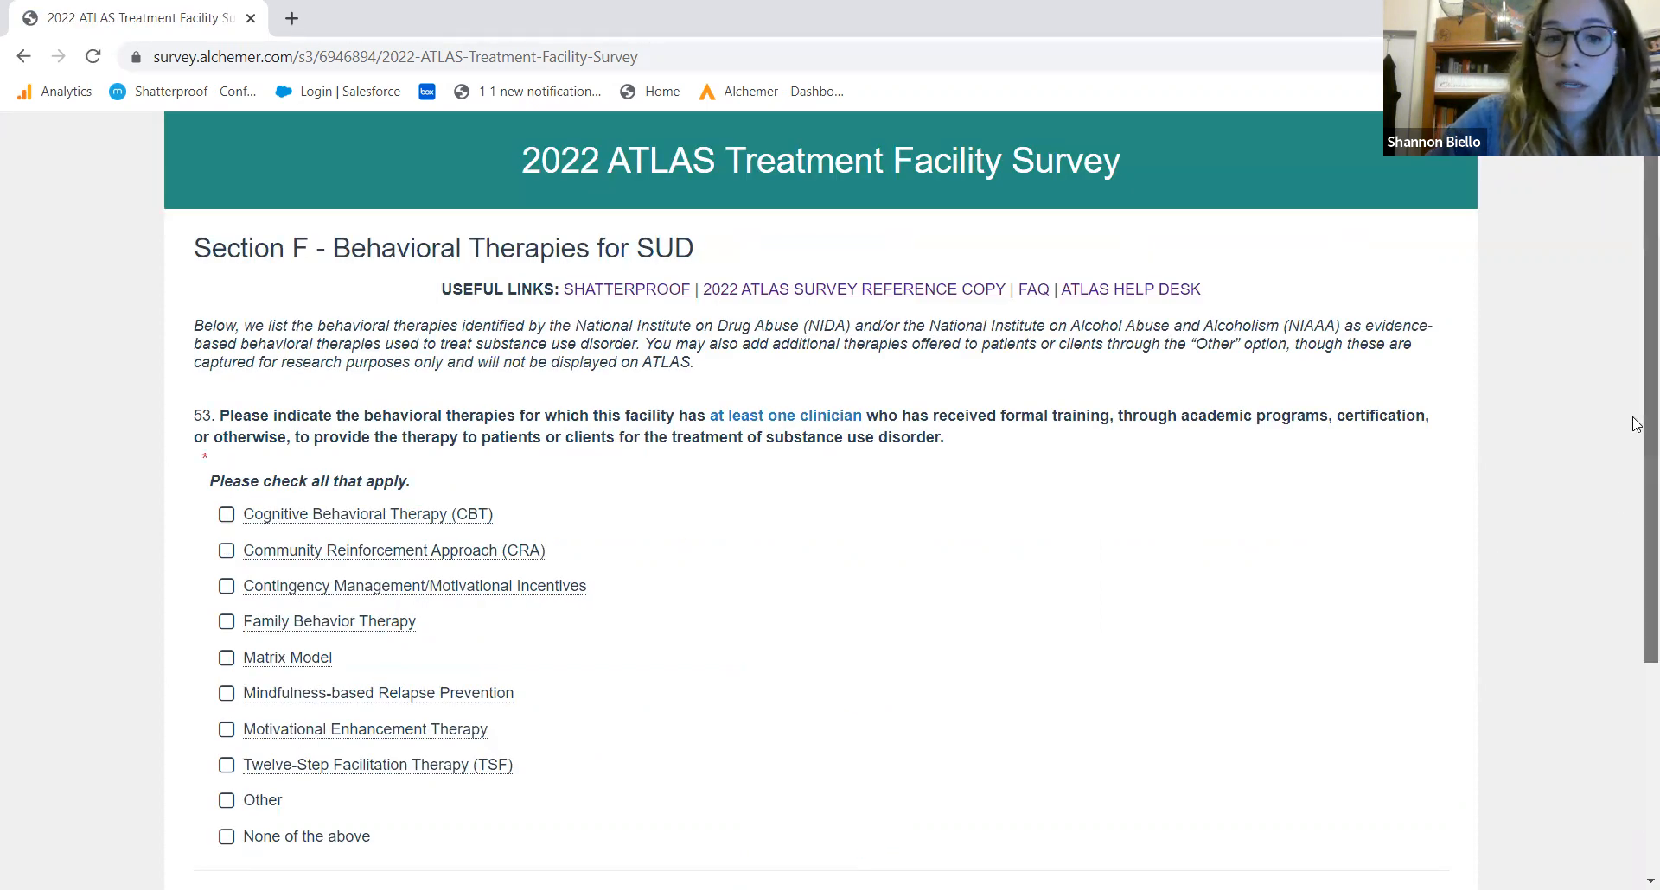
Select CBT and Other as behavioral therapies, describing Other as 'Other behavioral therapies'
scroll(1634, 424, "down", 2)
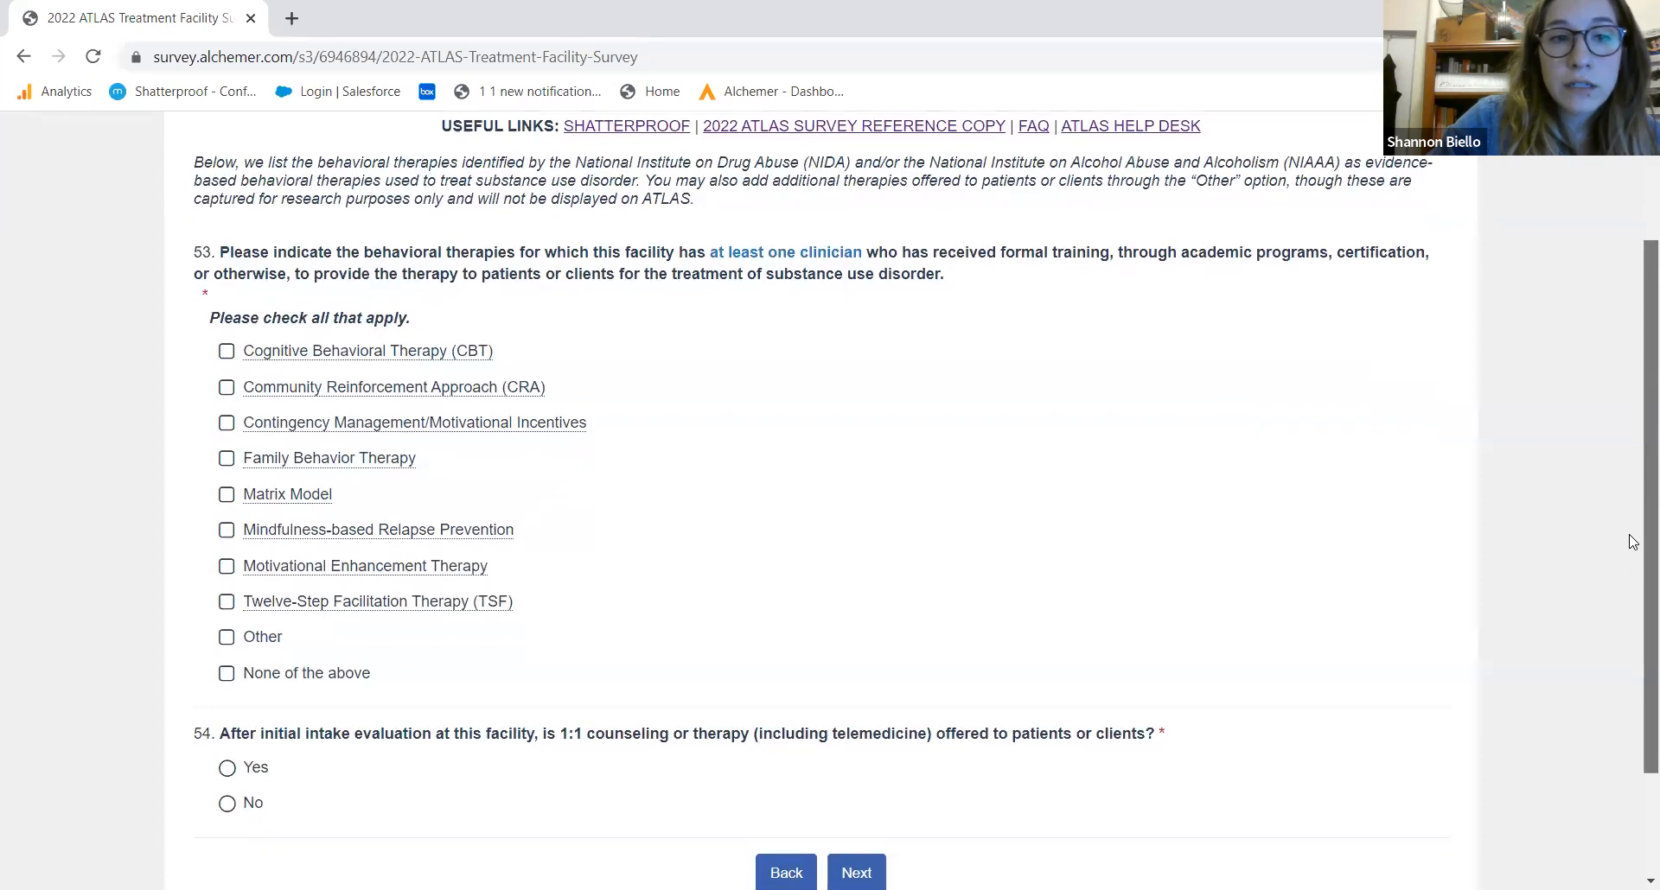
scroll(1632, 542, "down", 1)
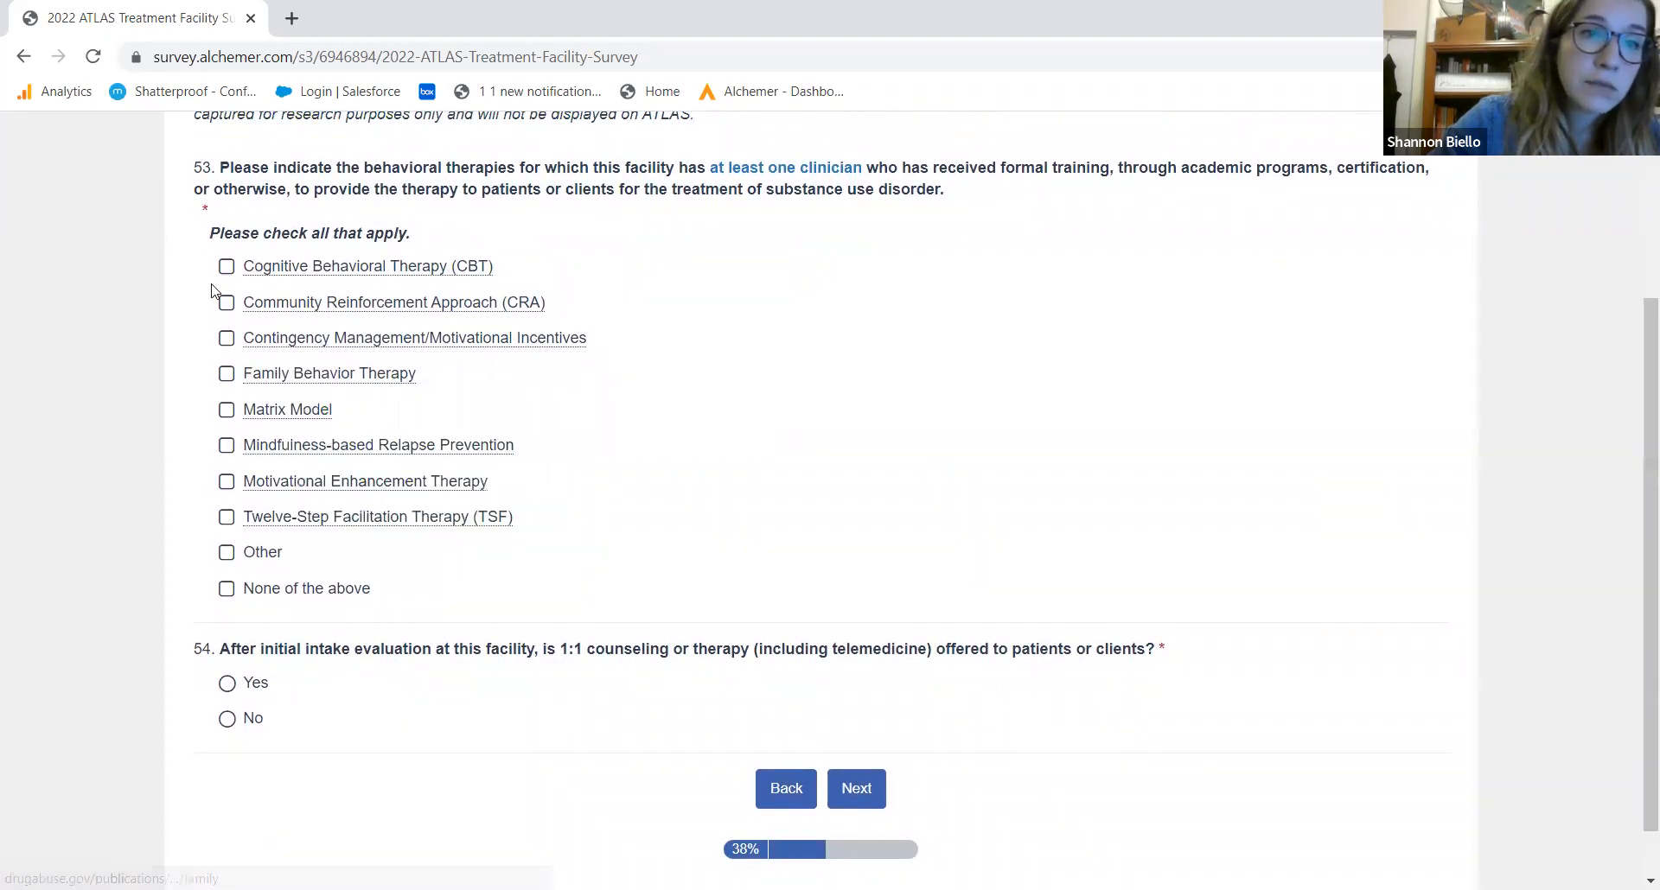
left_click(226, 267)
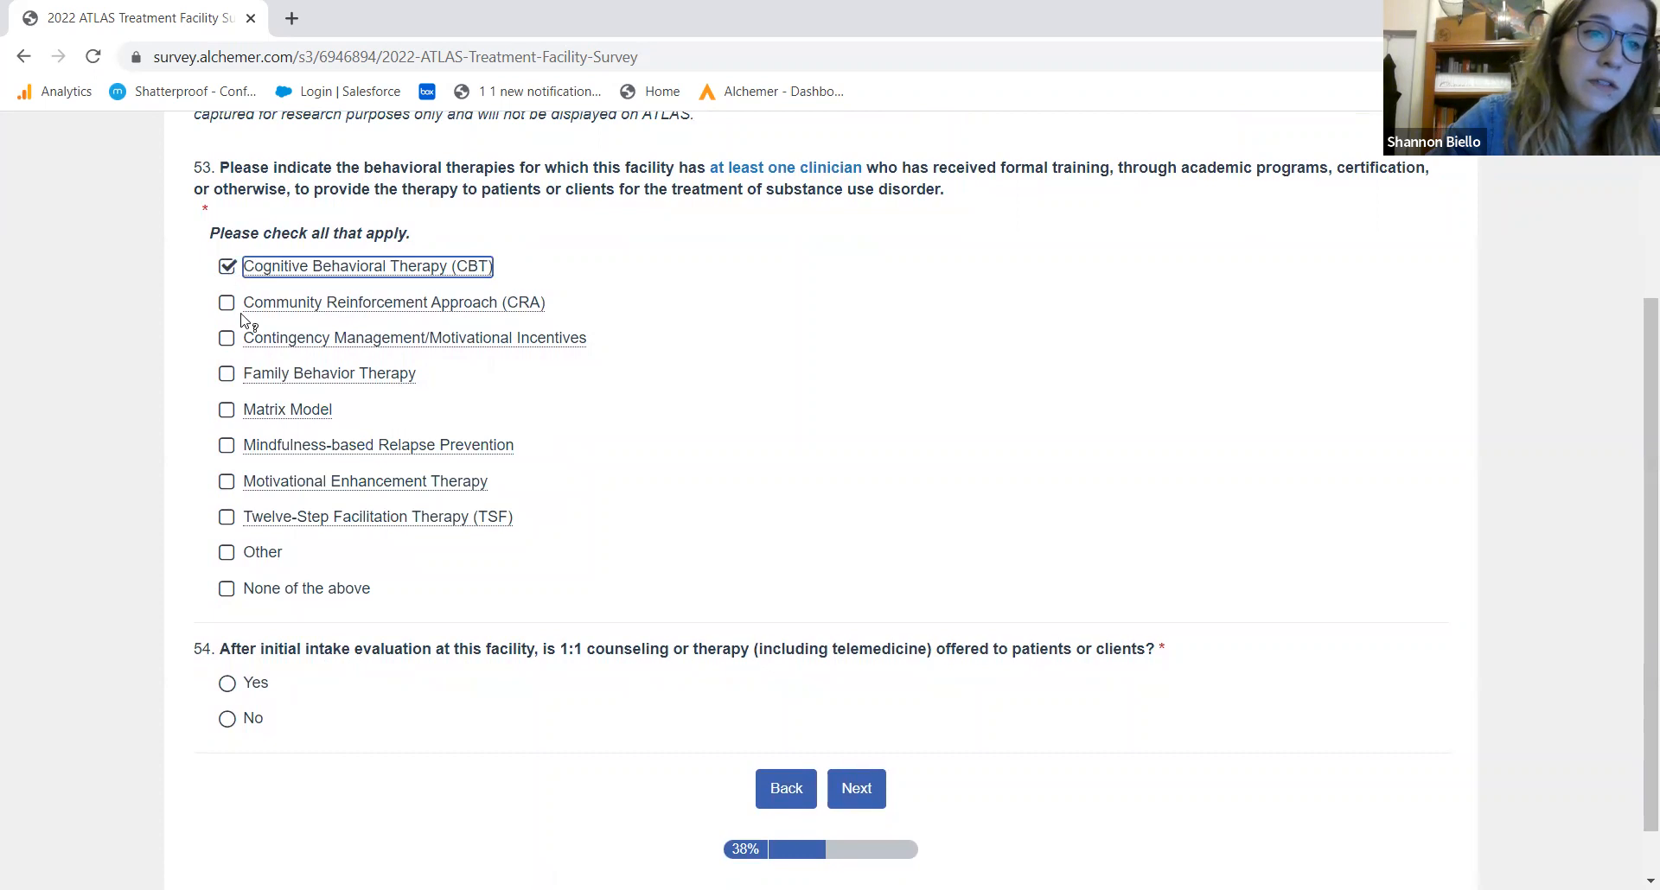
left_click(227, 554)
left_click(389, 731)
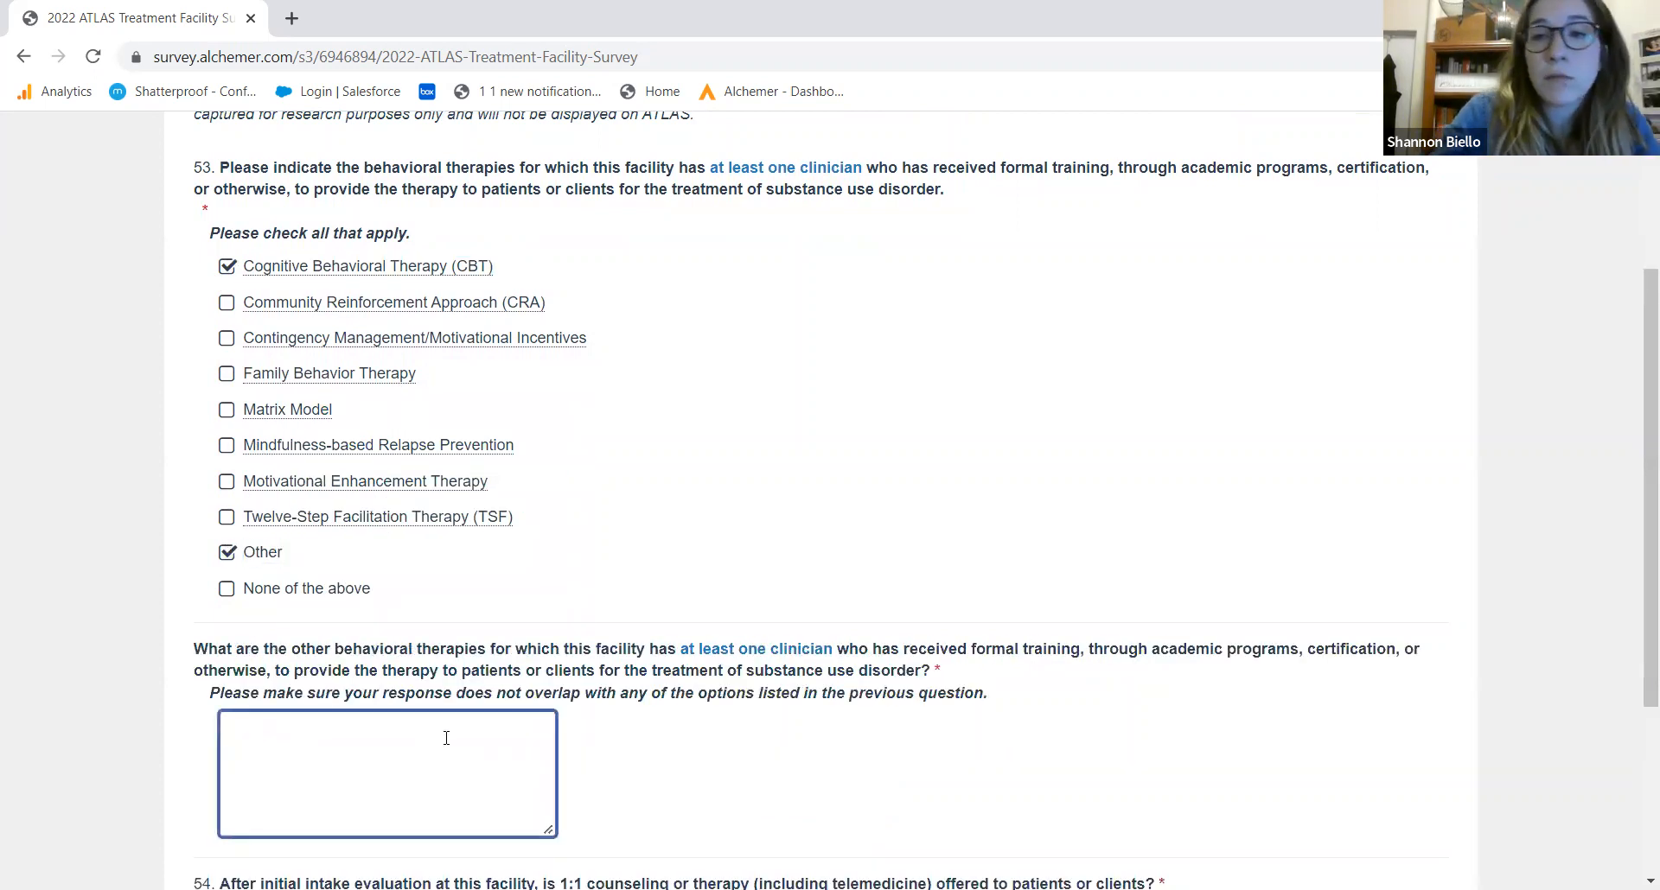
type("Other")
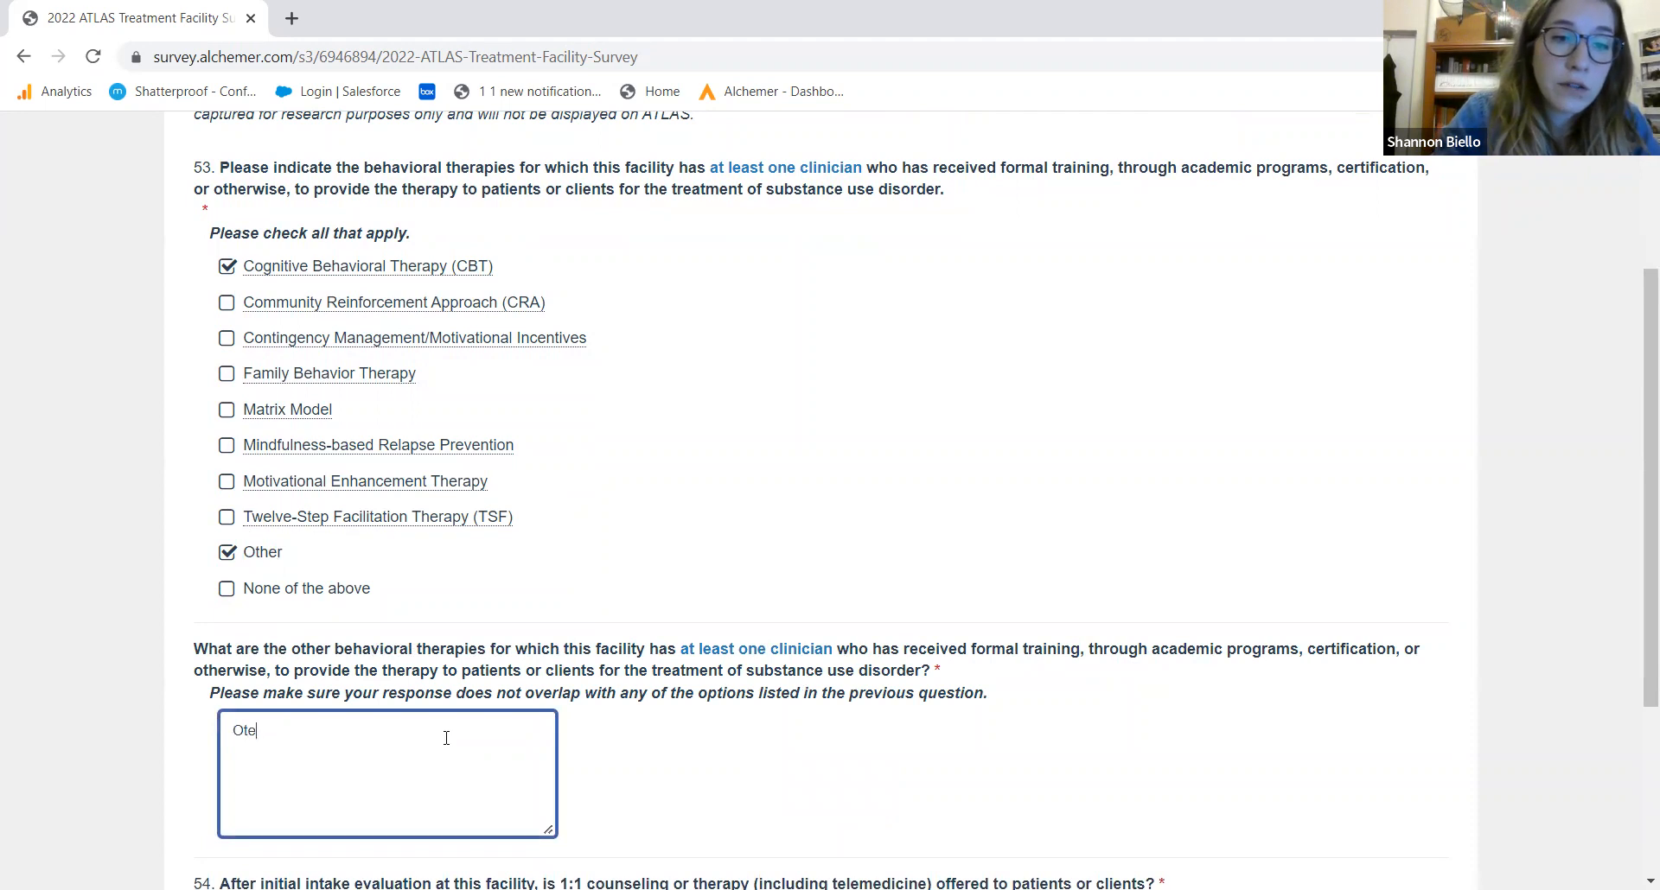
type(" behvior")
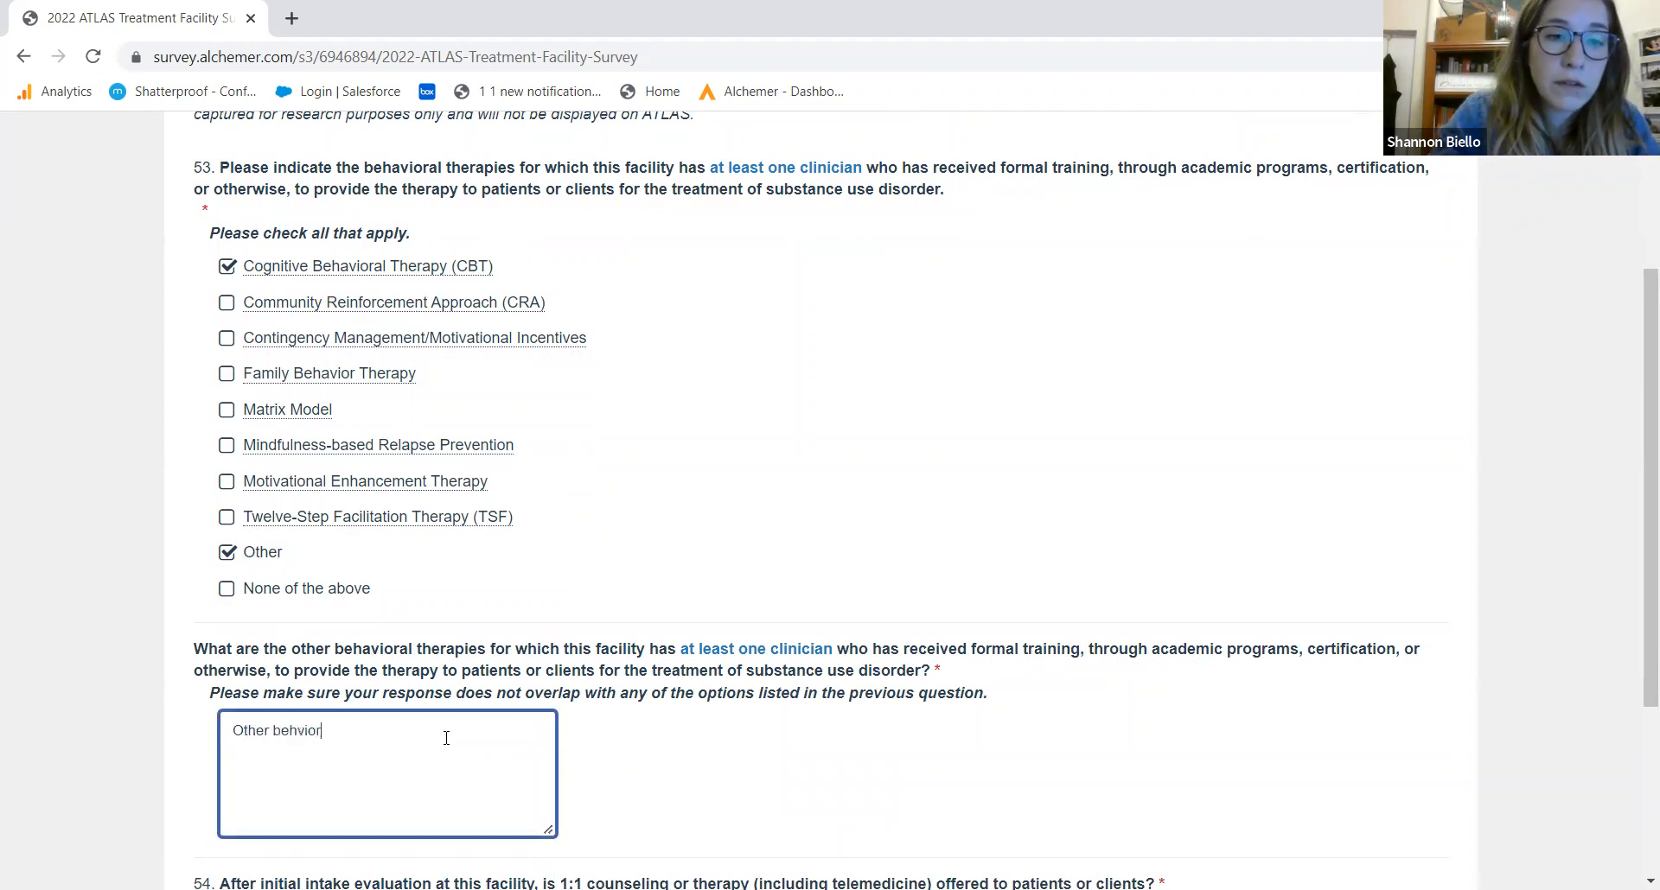
key("BackSpace")
key("BackSpace")
key("BackSpace")
type("avior")
key("BackSpace")
key("BackSpace")
key("BackSpace")
key("BackSpace")
key("BackSpace")
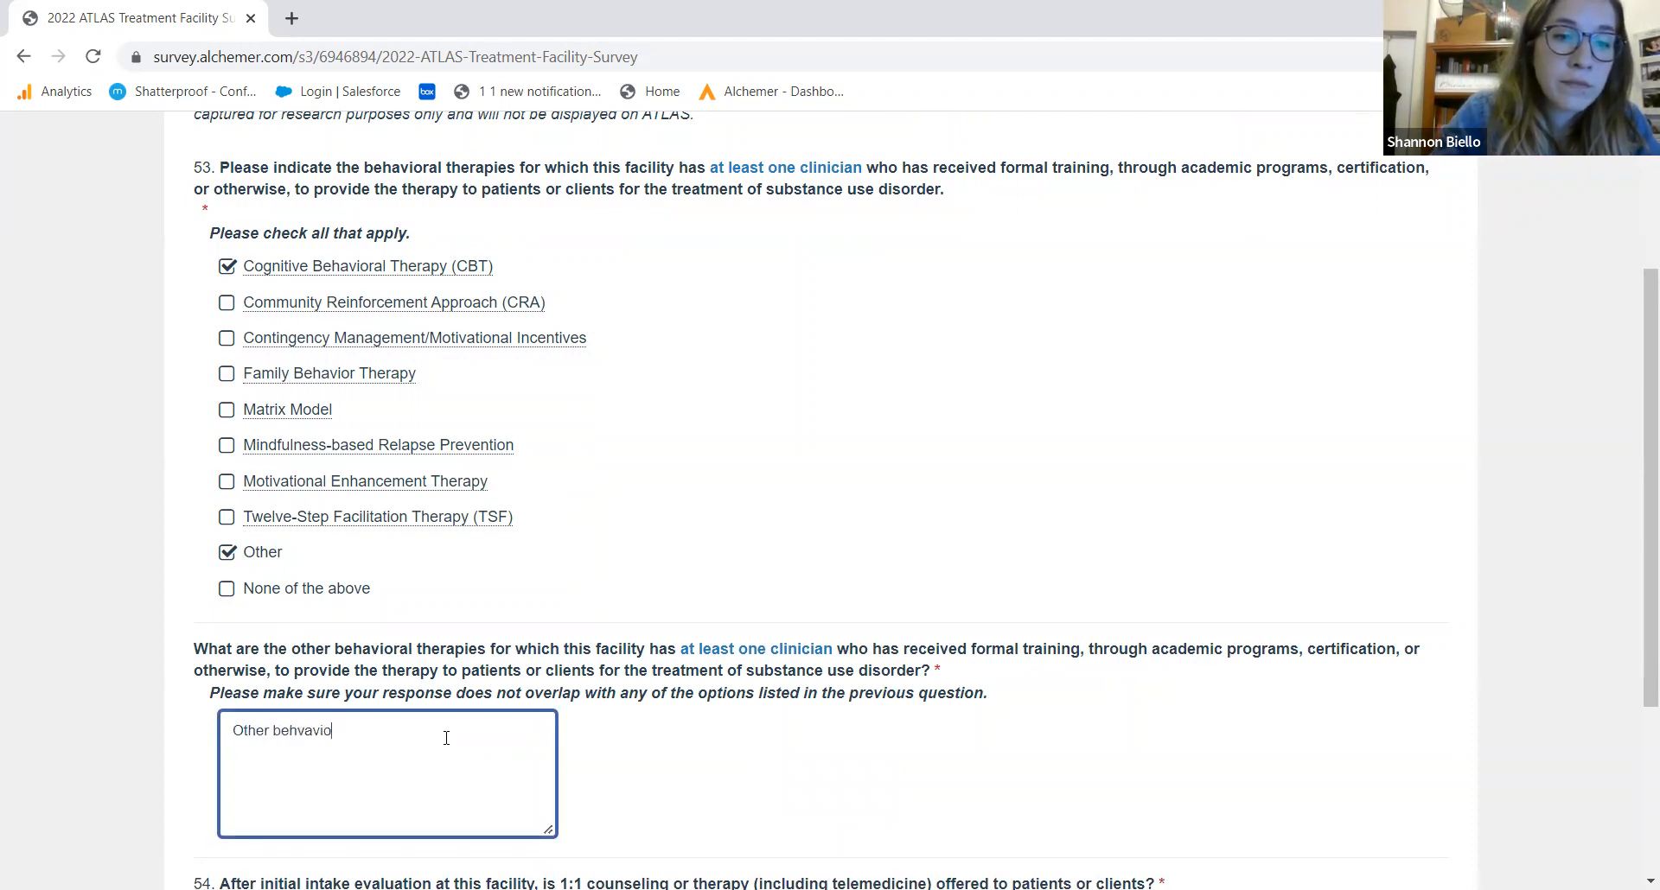
key("BackSpace")
key("BackSpace")
type("havio")
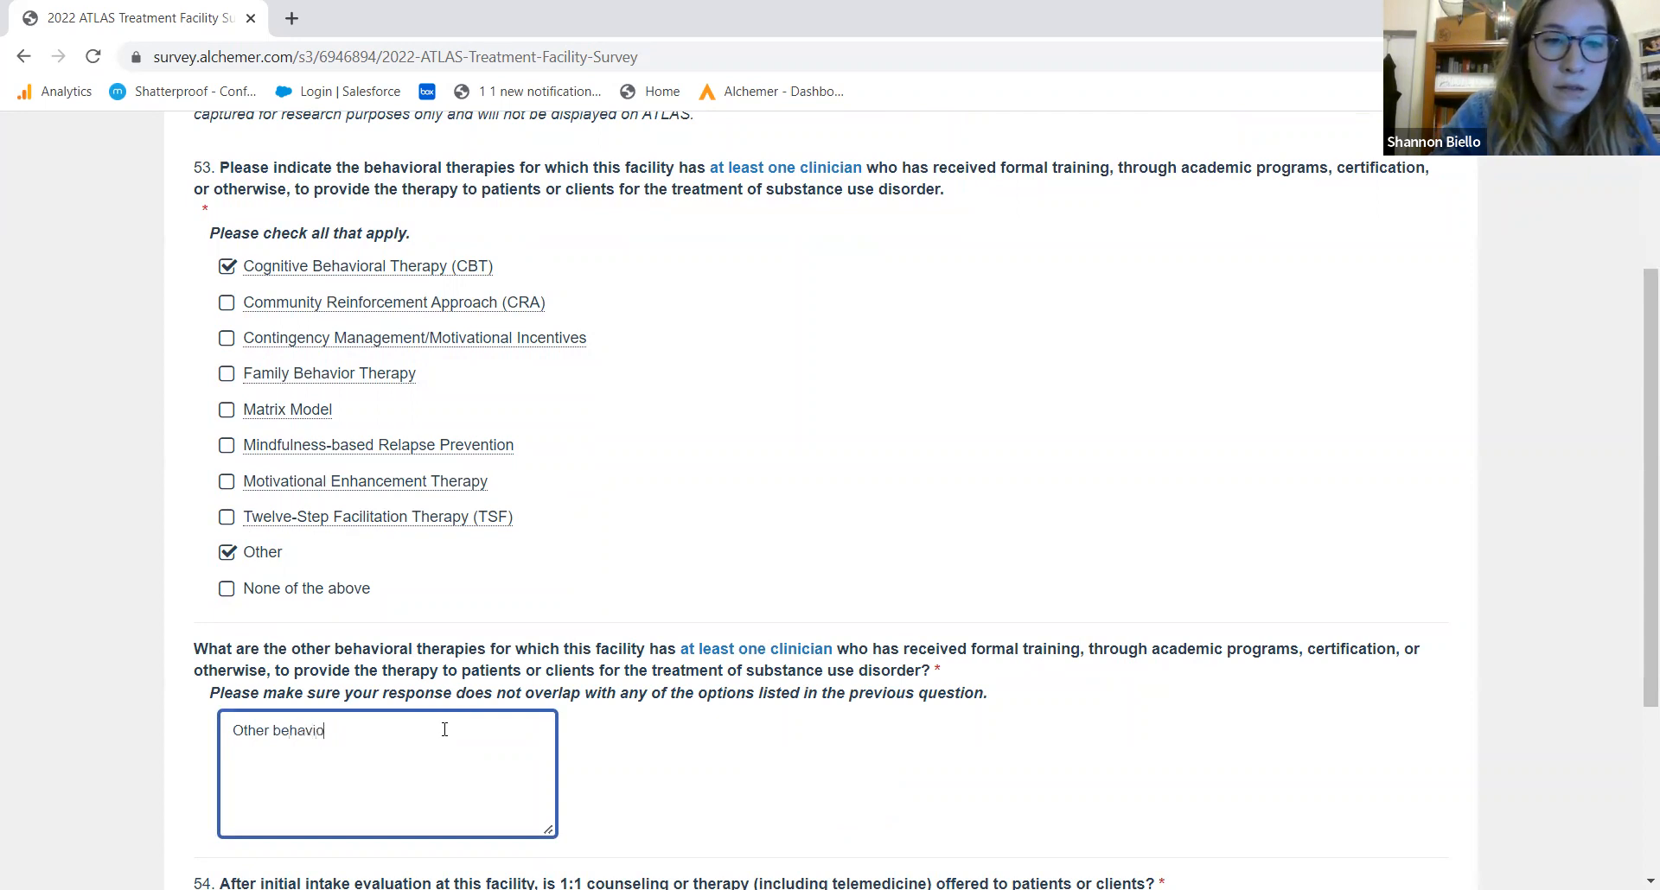
type("ral therapies")
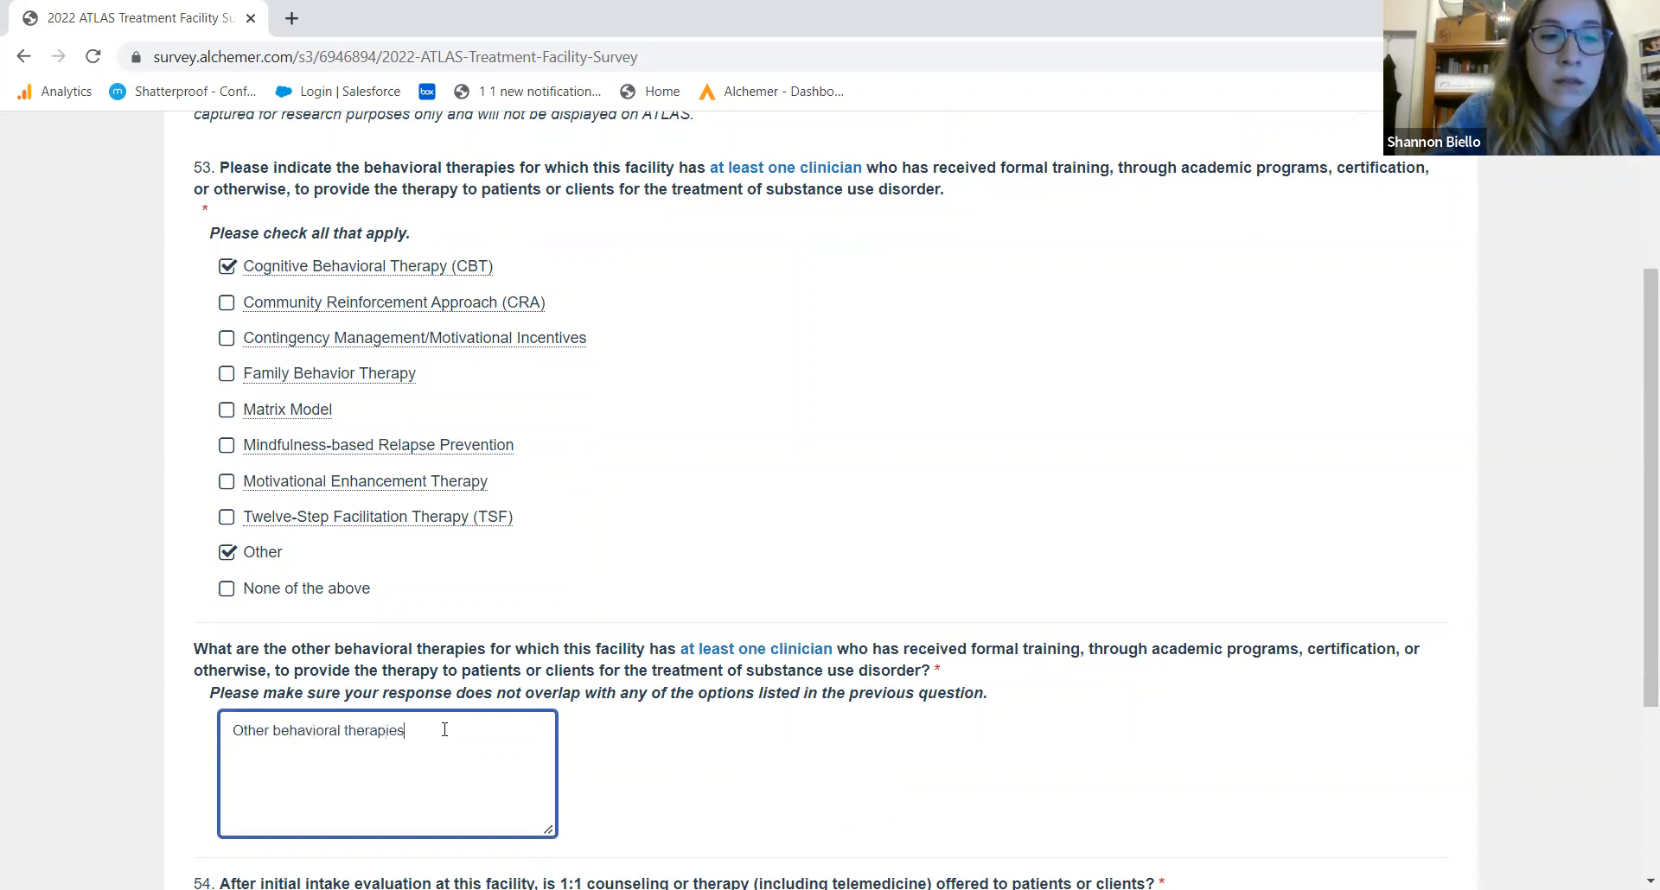
Answer Yes to offering 1:1 counseling and continue to Section G
scroll(1634, 689, "down", 3)
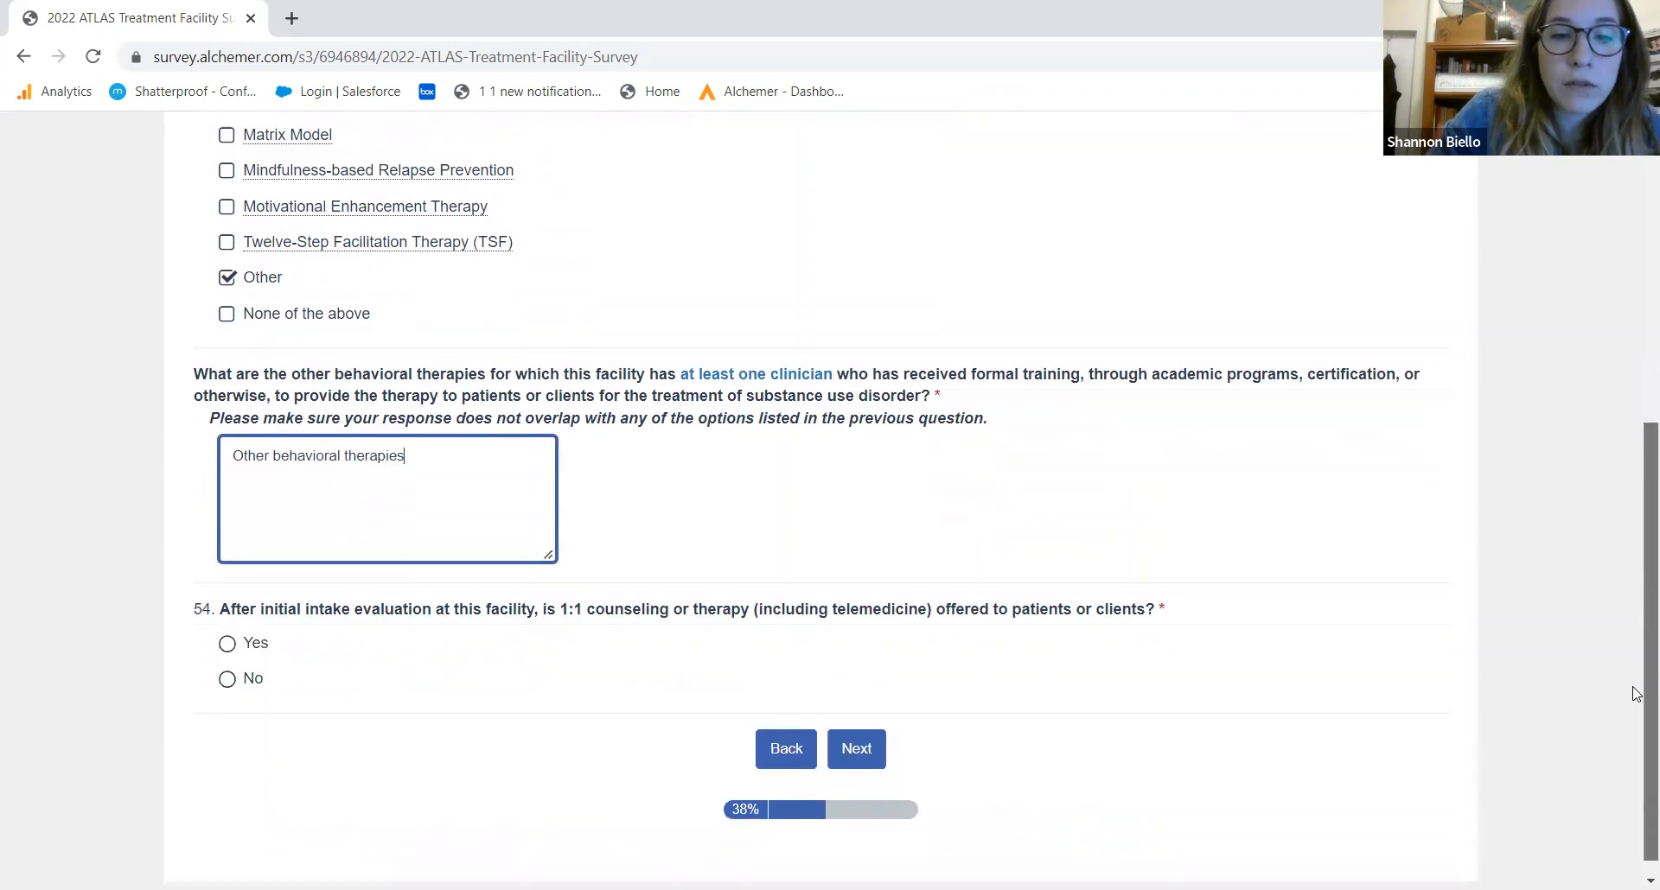
left_click(228, 628)
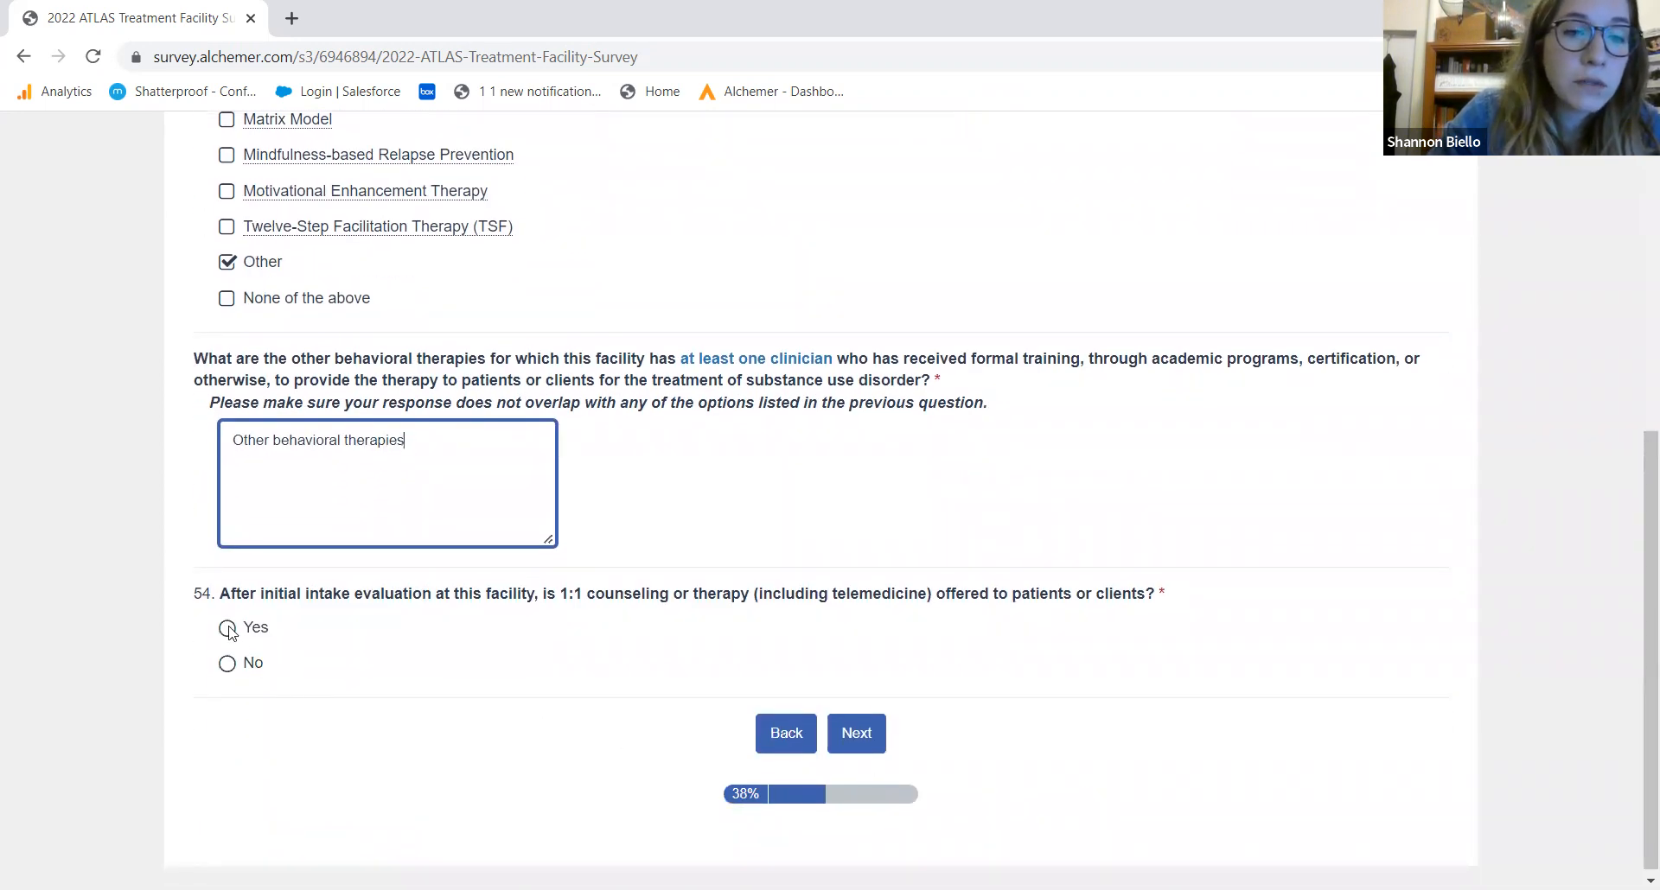
left_click(879, 732)
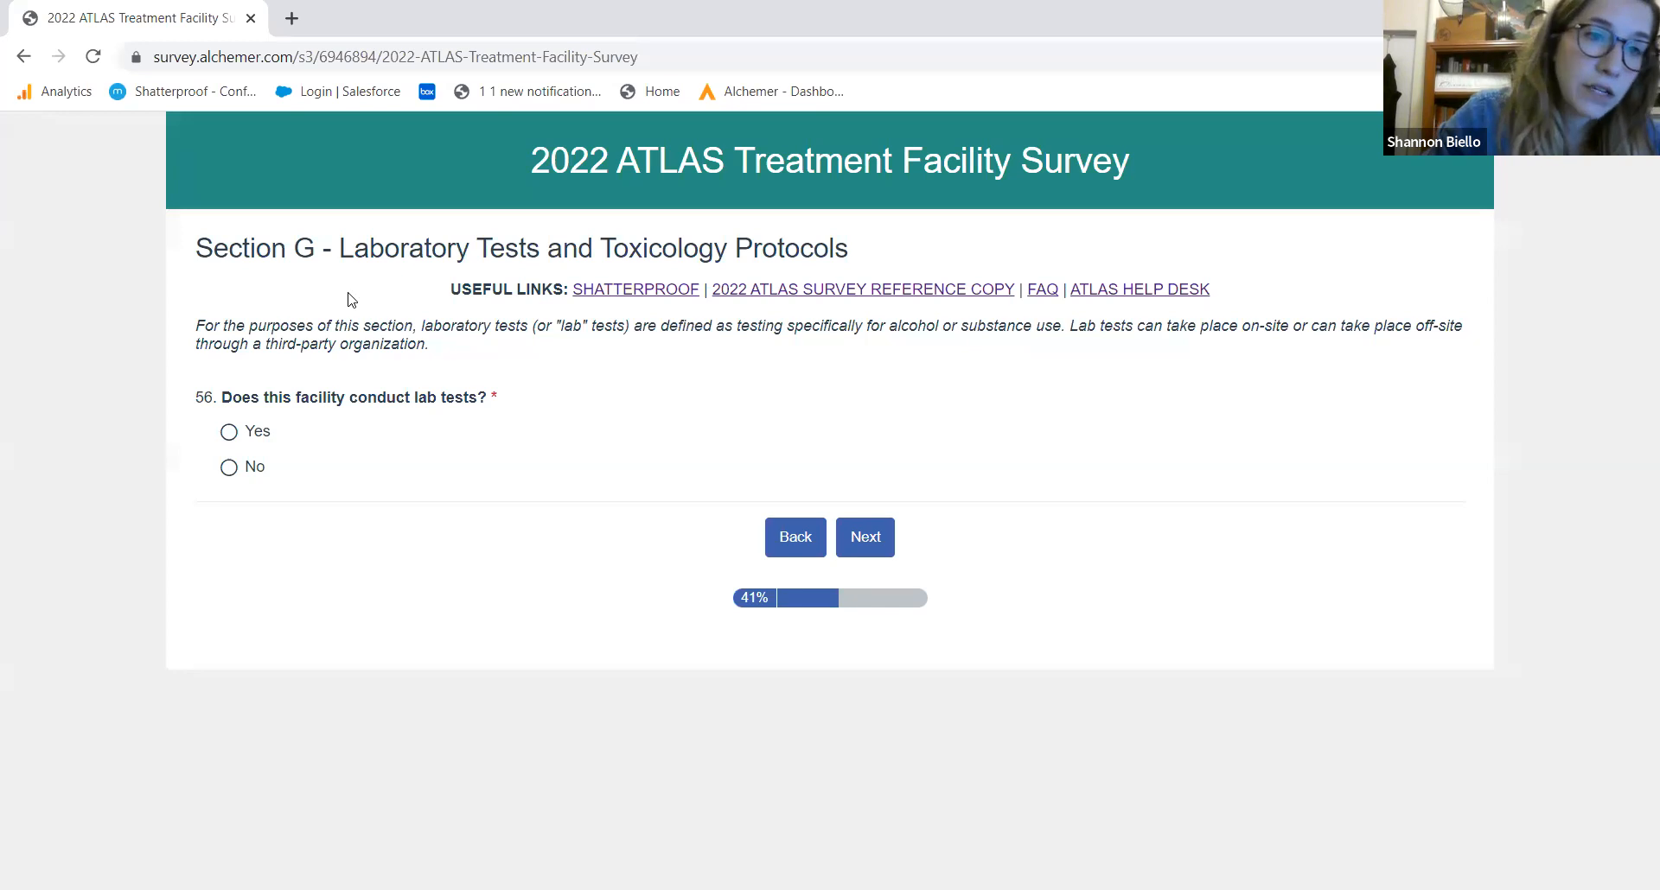
Set question 56 on conducting lab tests to Yes, replacing an initial No
left_click(231, 469)
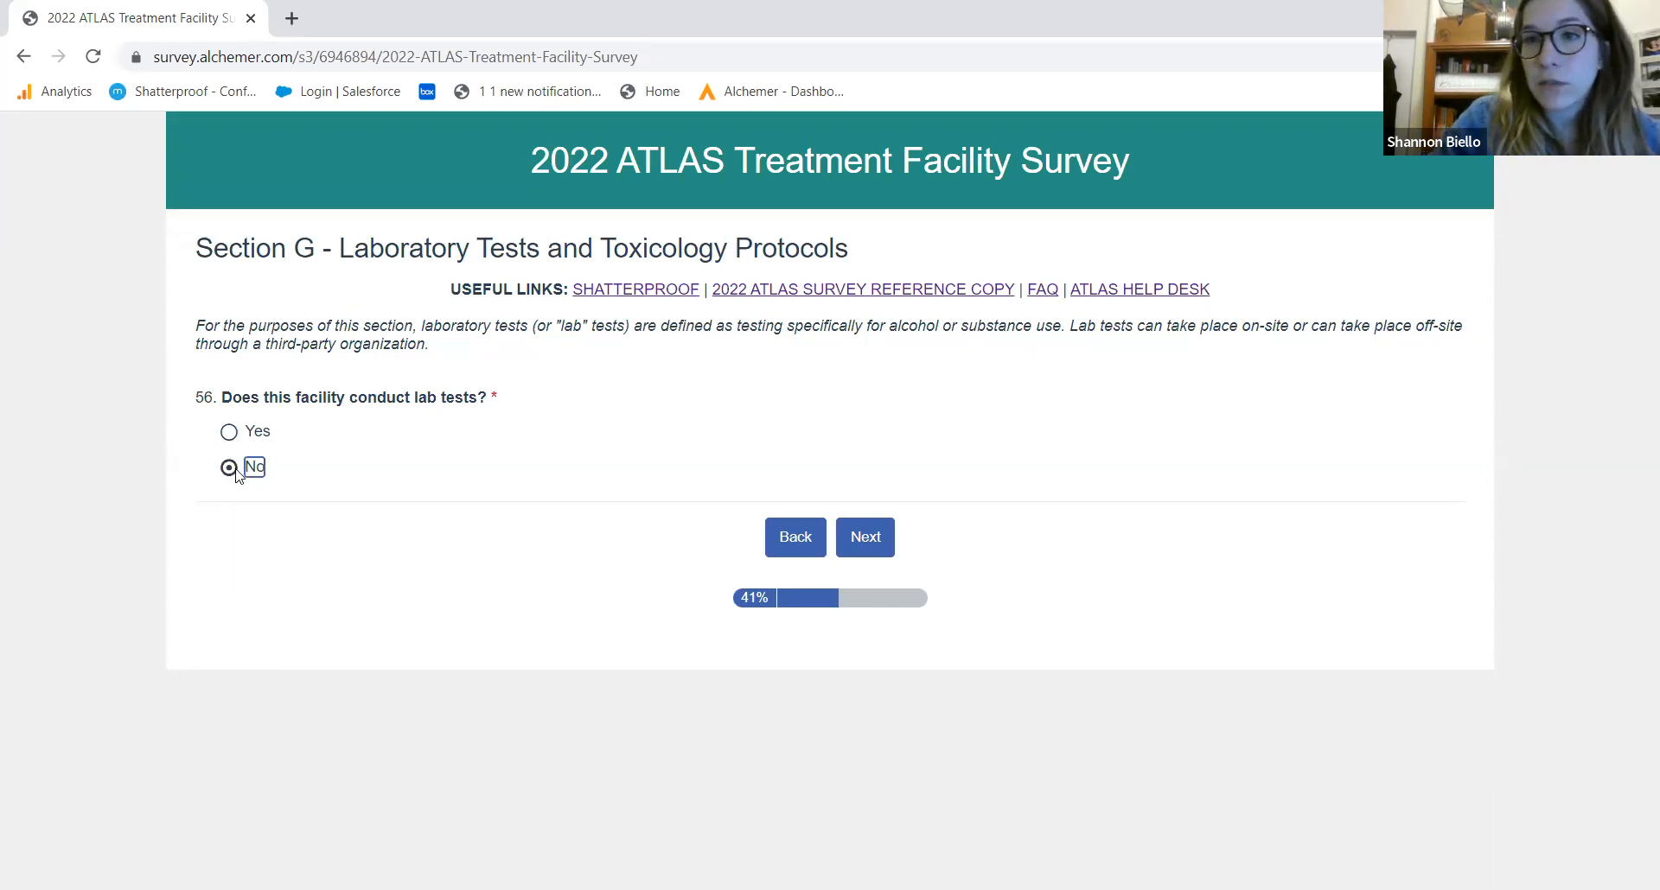
left_click(228, 433)
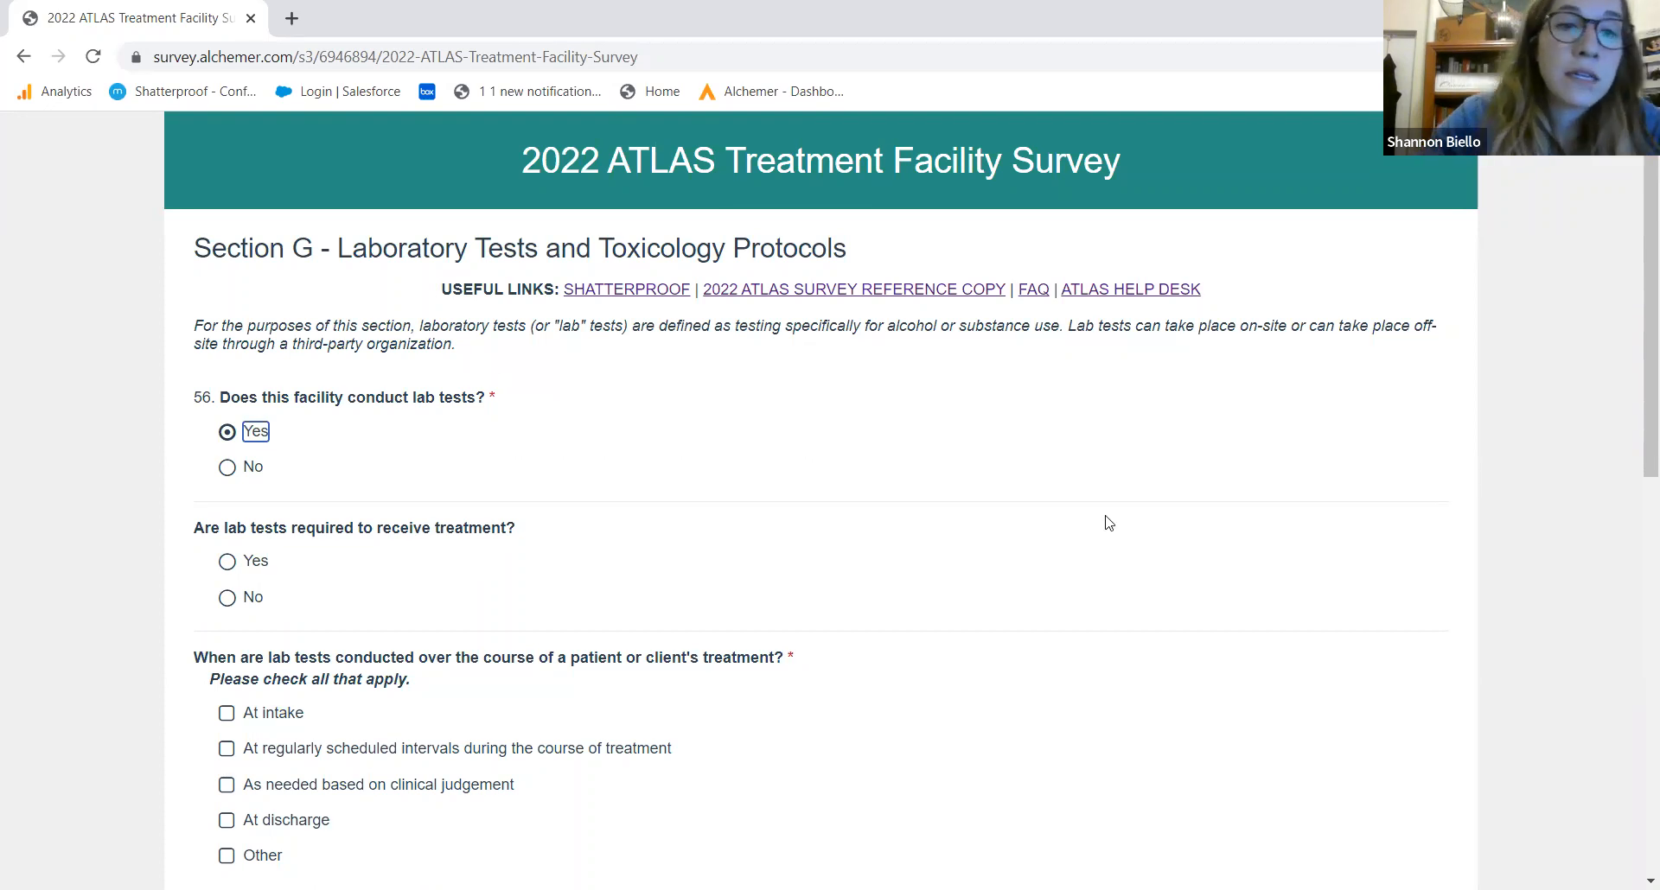
Indicate lab tests are conducted at regularly scheduled intervals
scroll(1636, 331, "down", 2)
scroll(1637, 331, "down", 3)
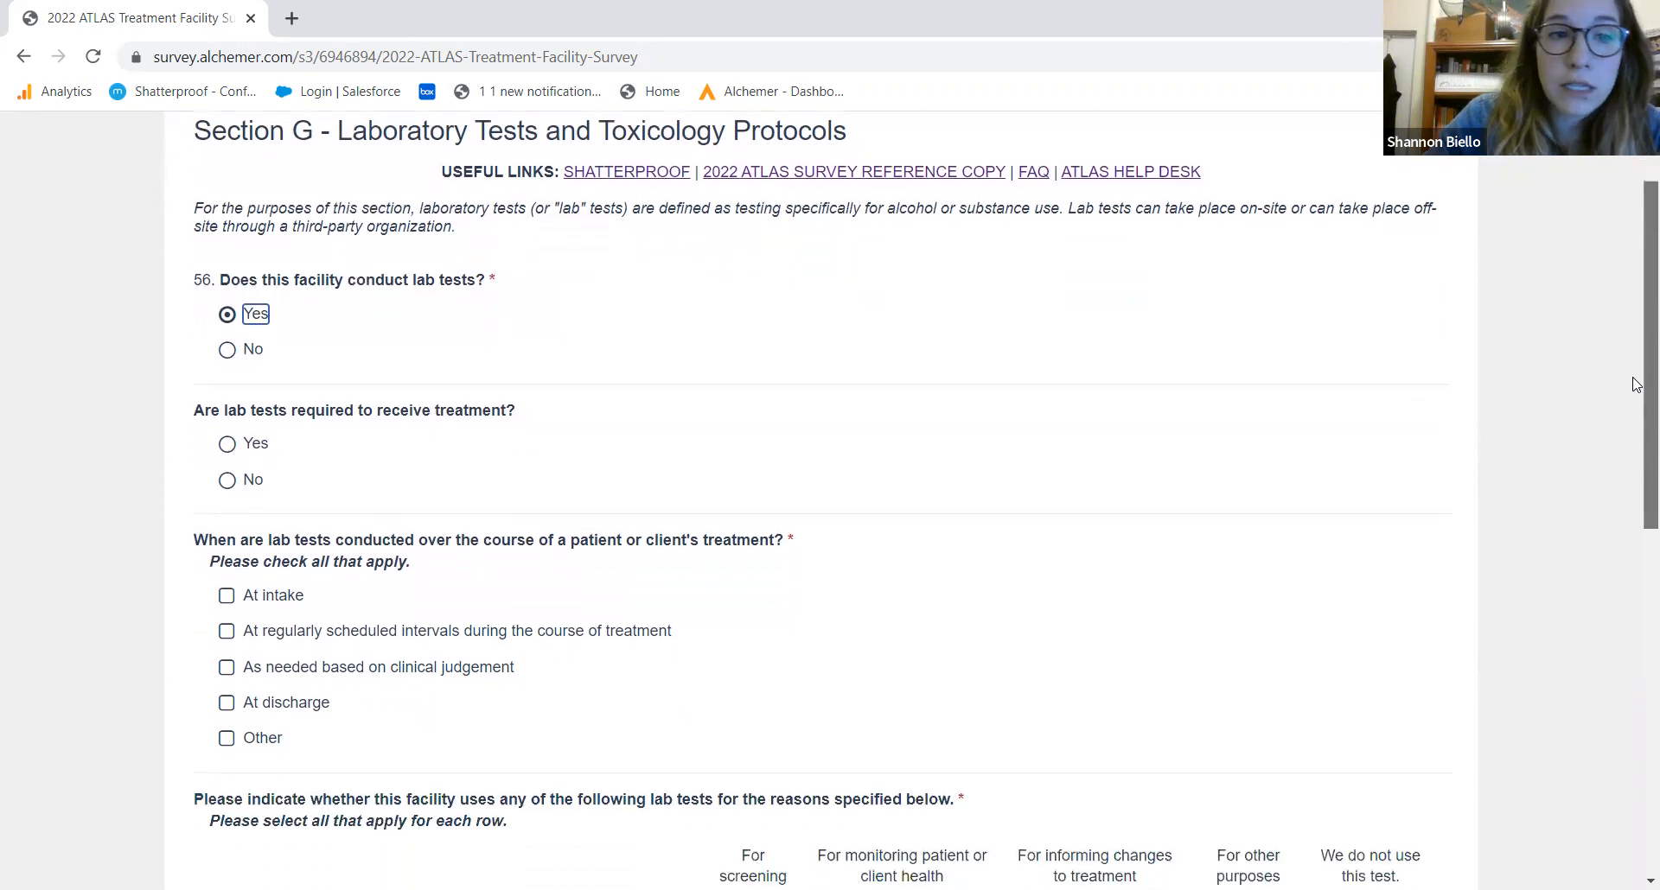
scroll(1636, 464, "down", 2)
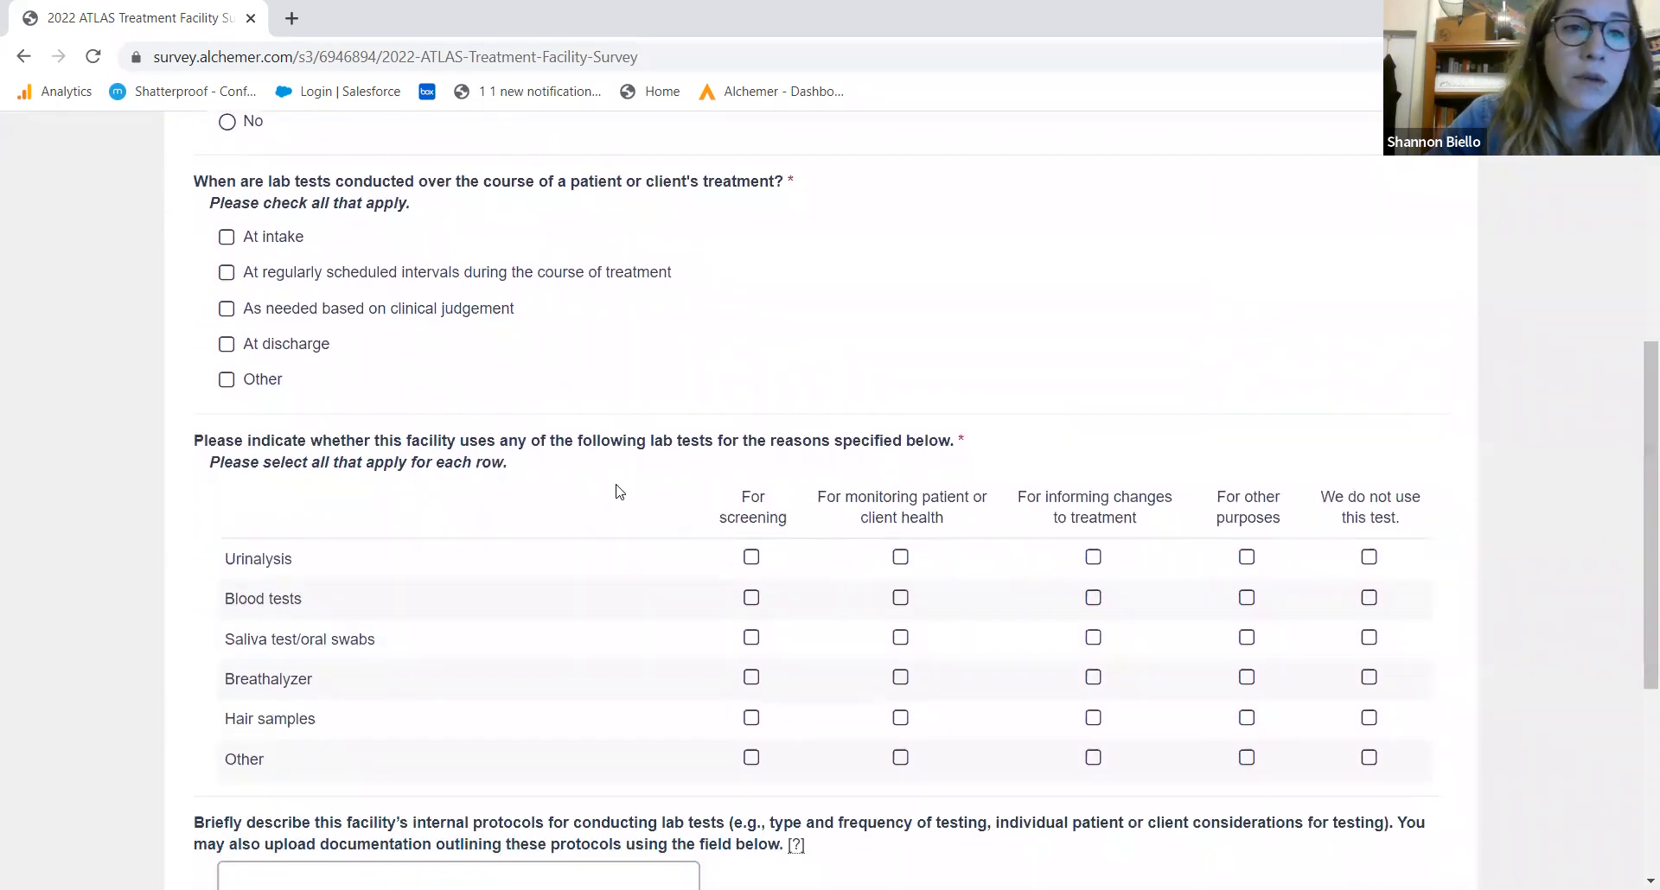
left_click(227, 273)
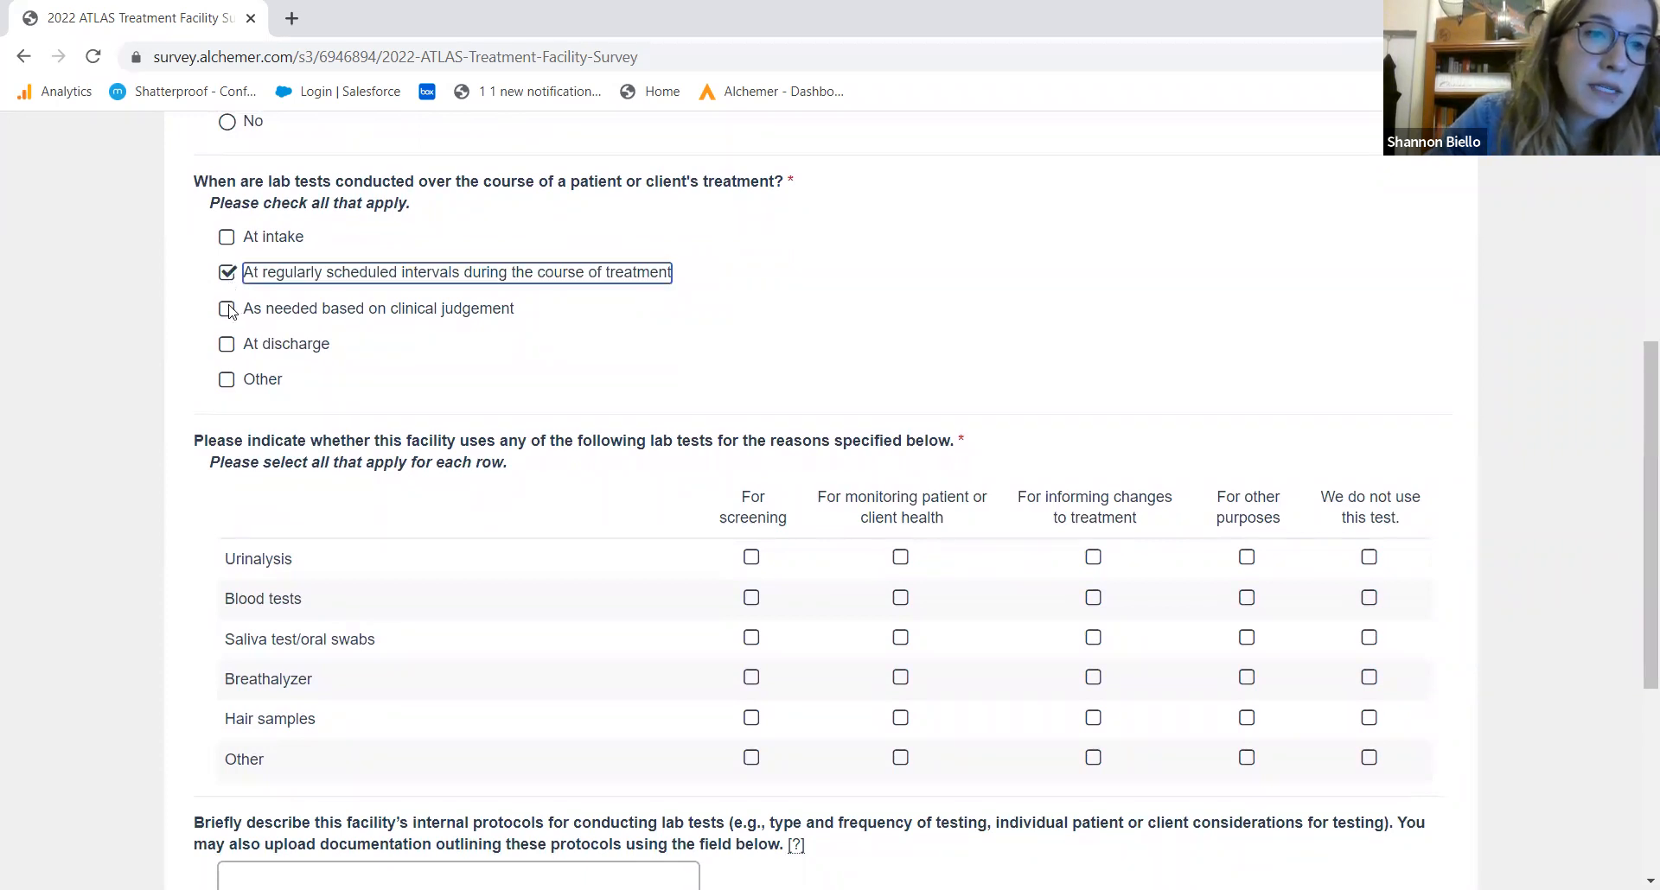
left_click_drag(1637, 516, 1636, 609)
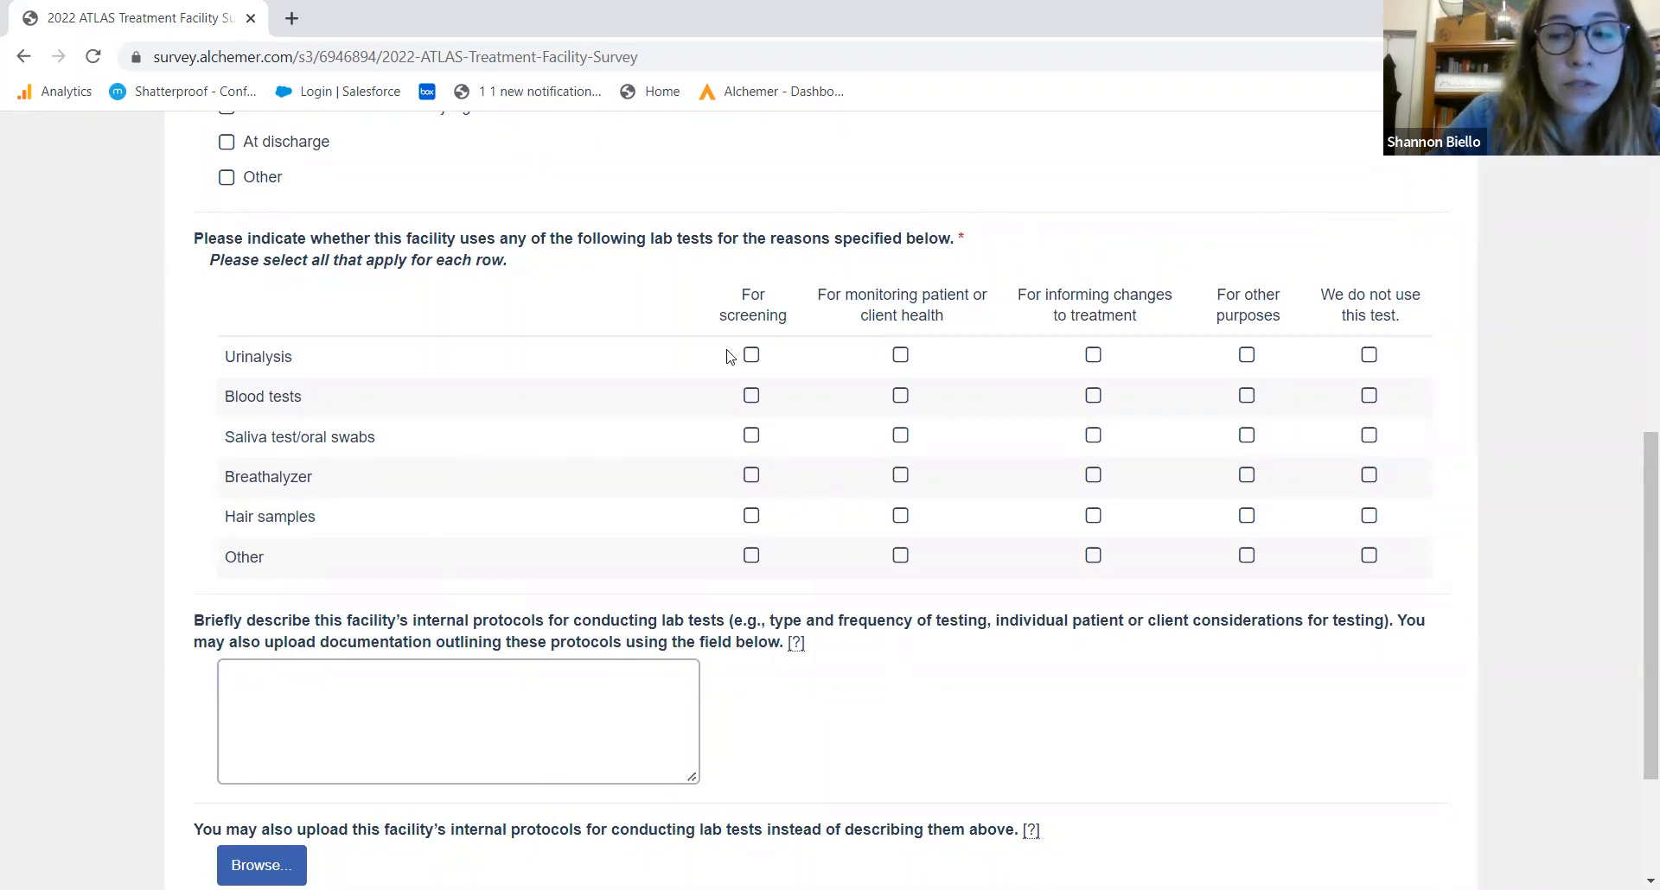
Mark blood tests for screening, monitoring and treatment changes; urinalysis, saliva, breathalyzer and hair tests unused
left_click(1368, 357)
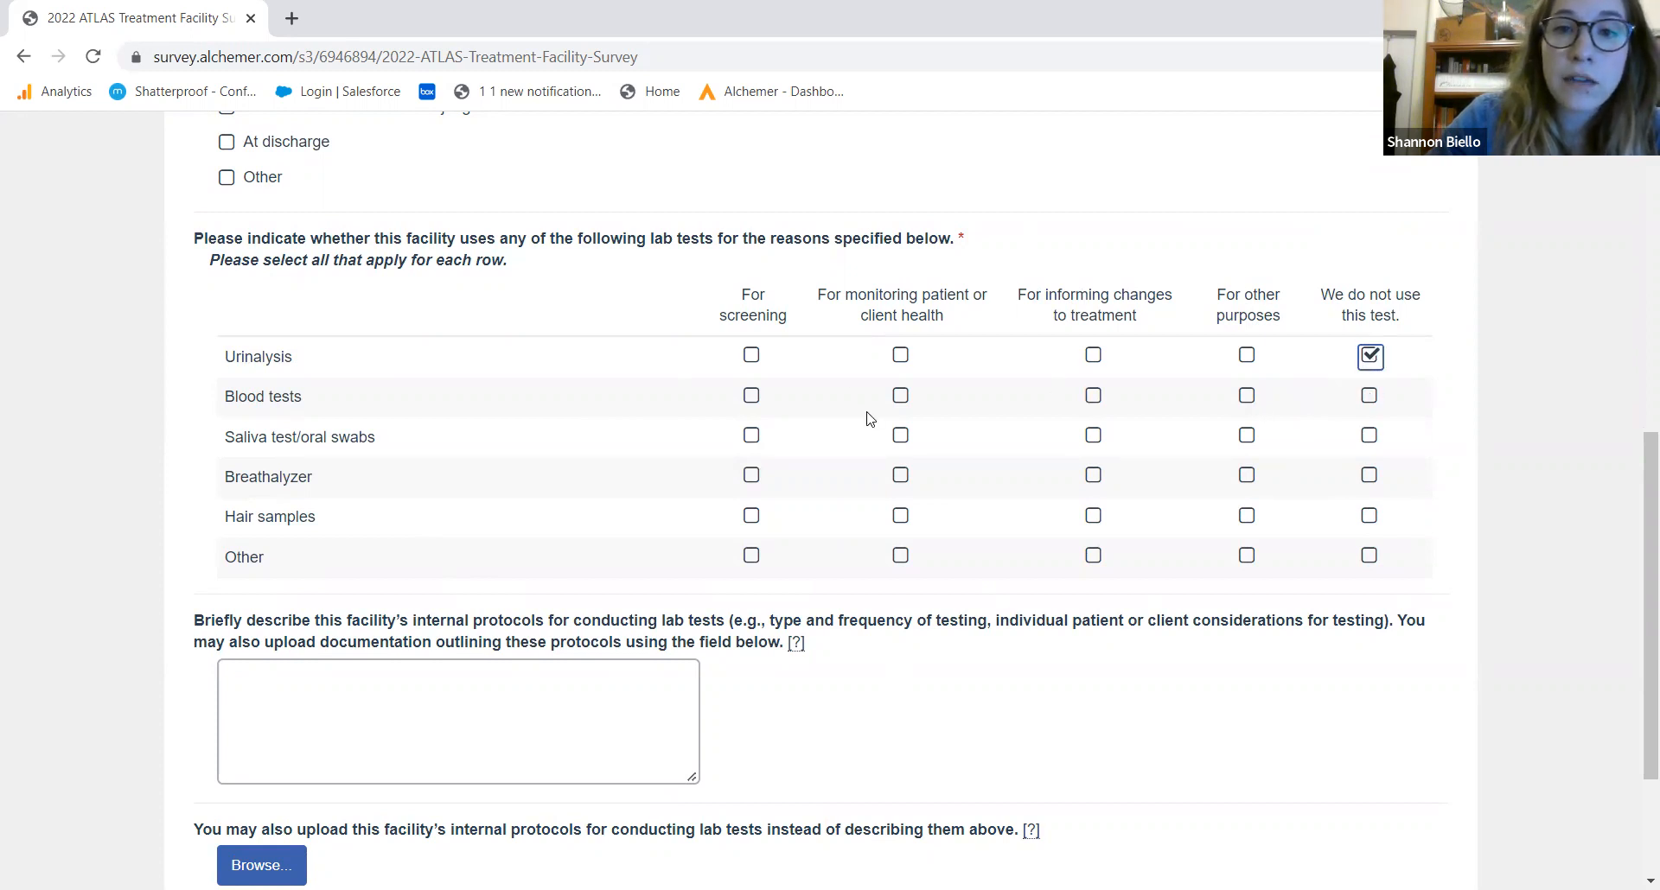
left_click(751, 396)
left_click(900, 397)
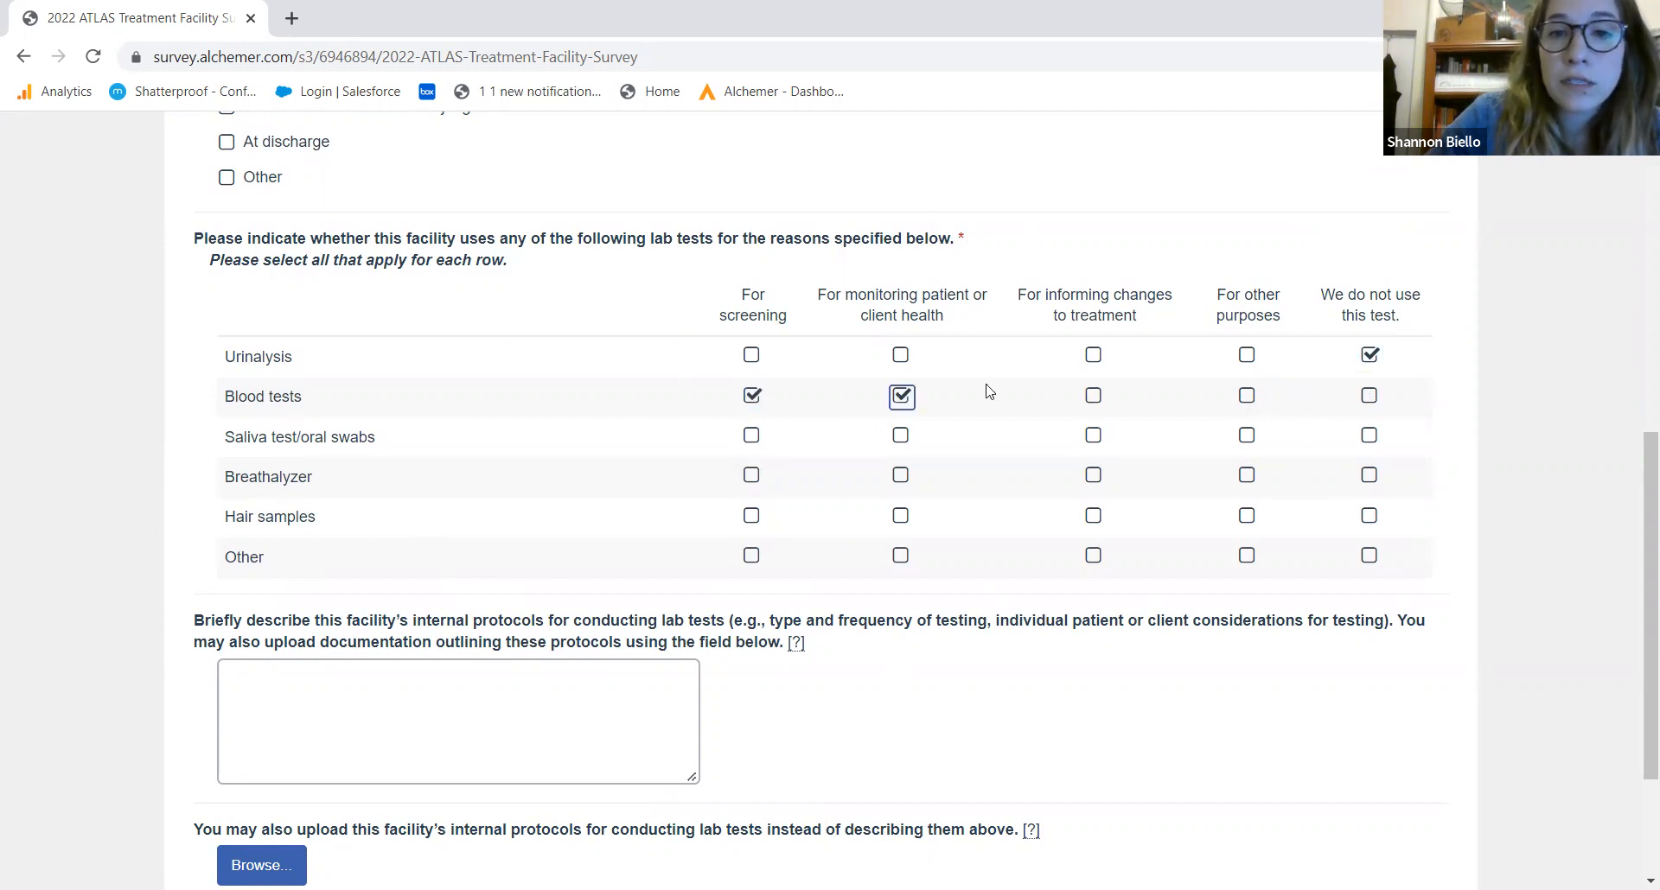
left_click(1095, 398)
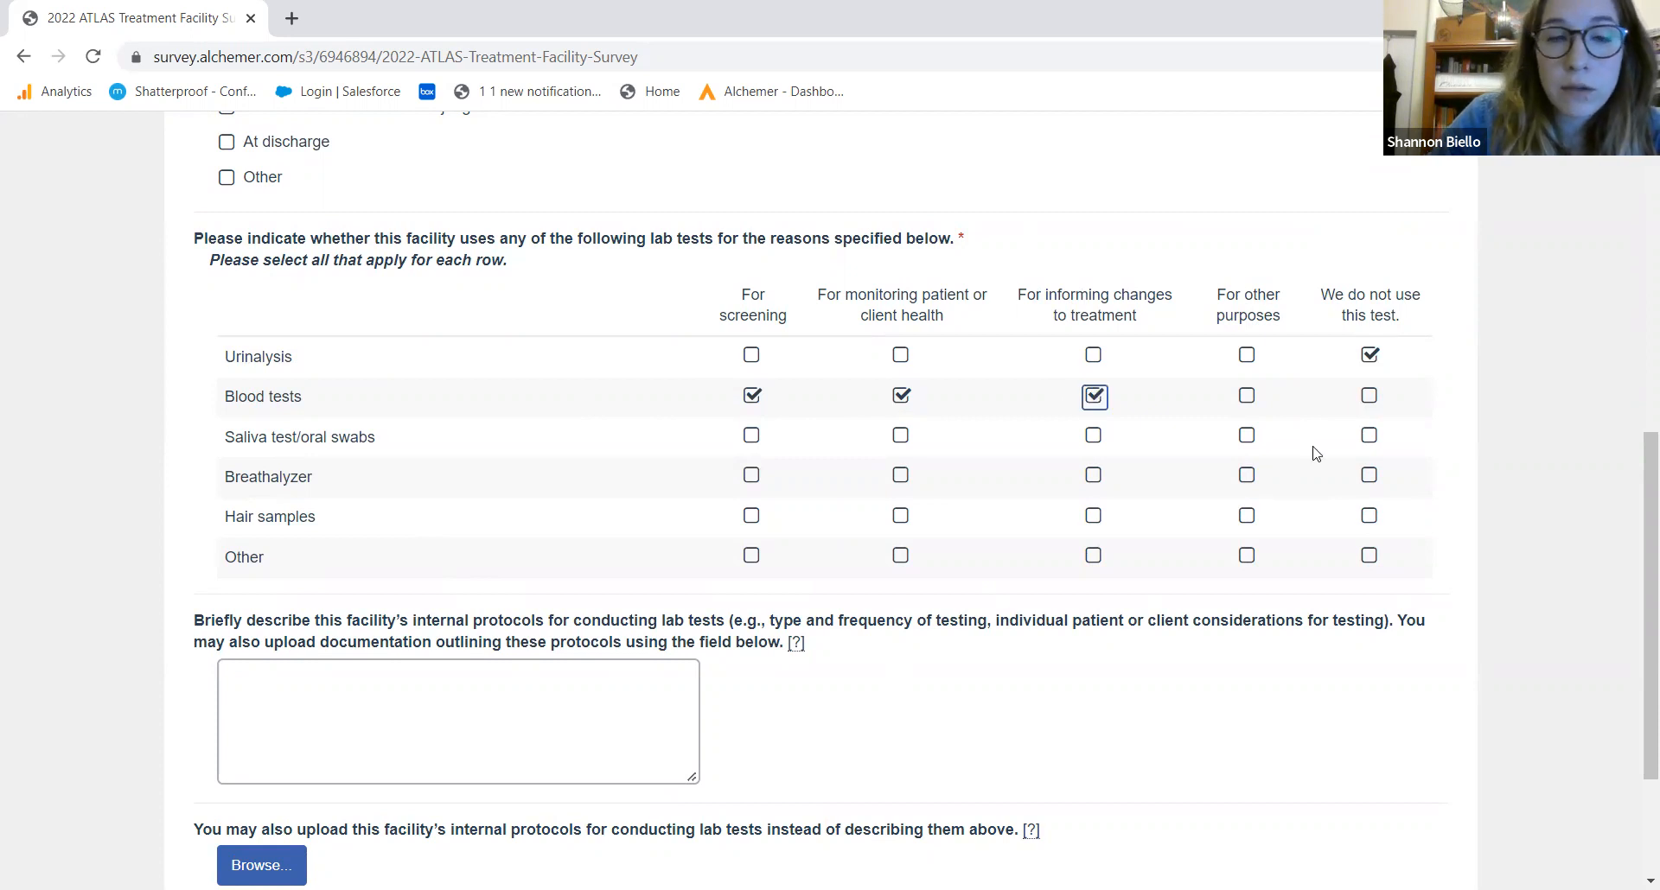
left_click(1370, 437)
left_click(1369, 475)
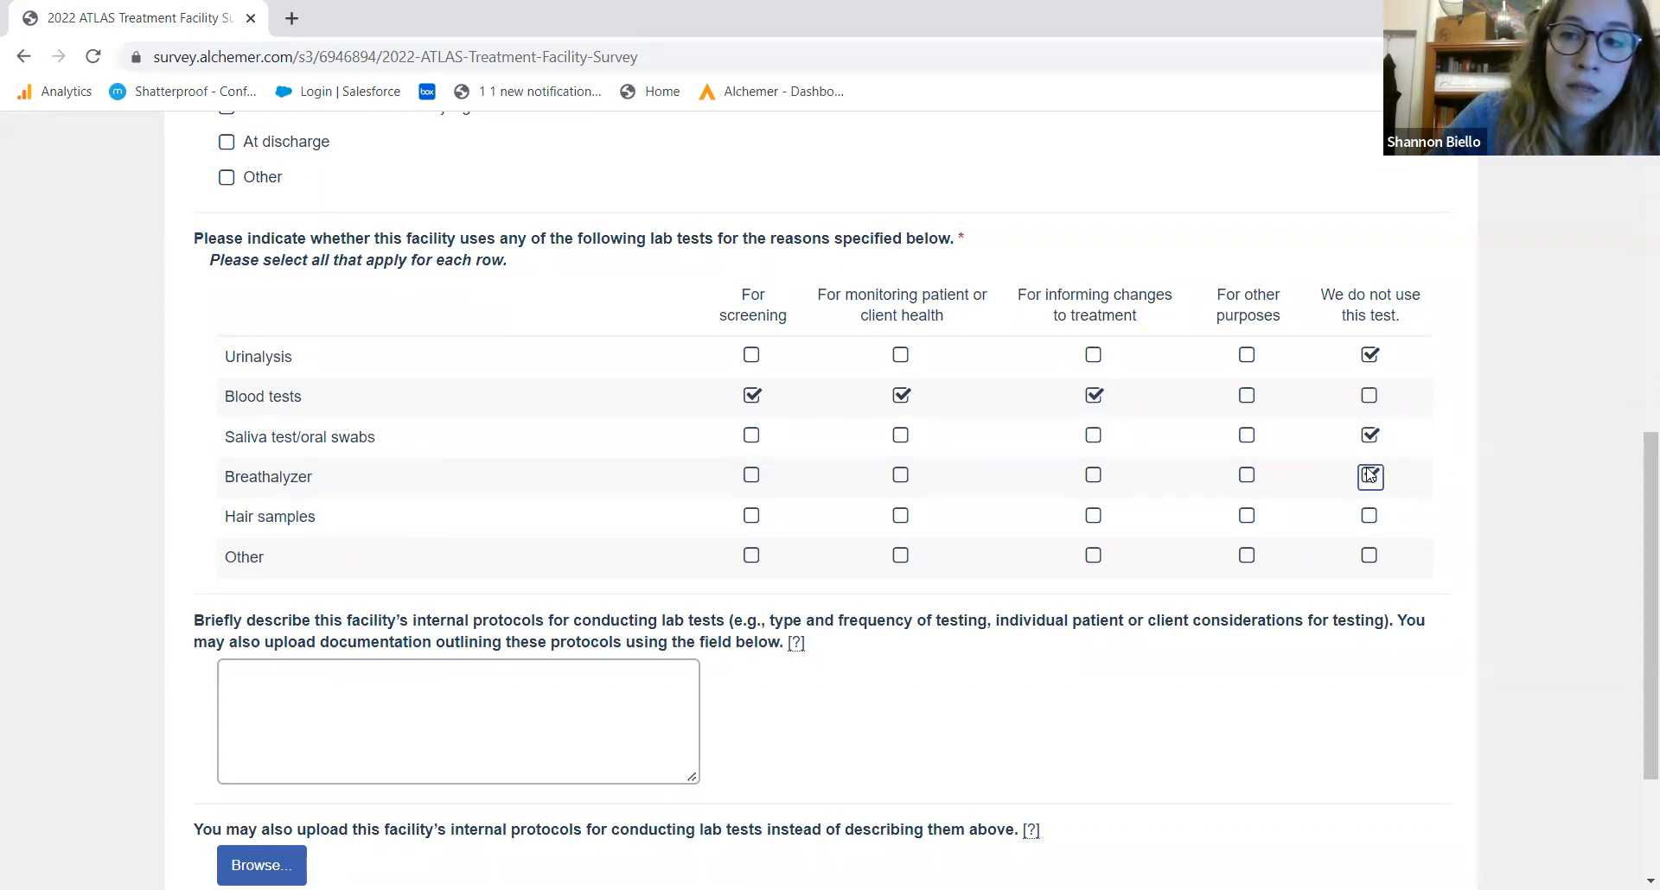
left_click(1369, 519)
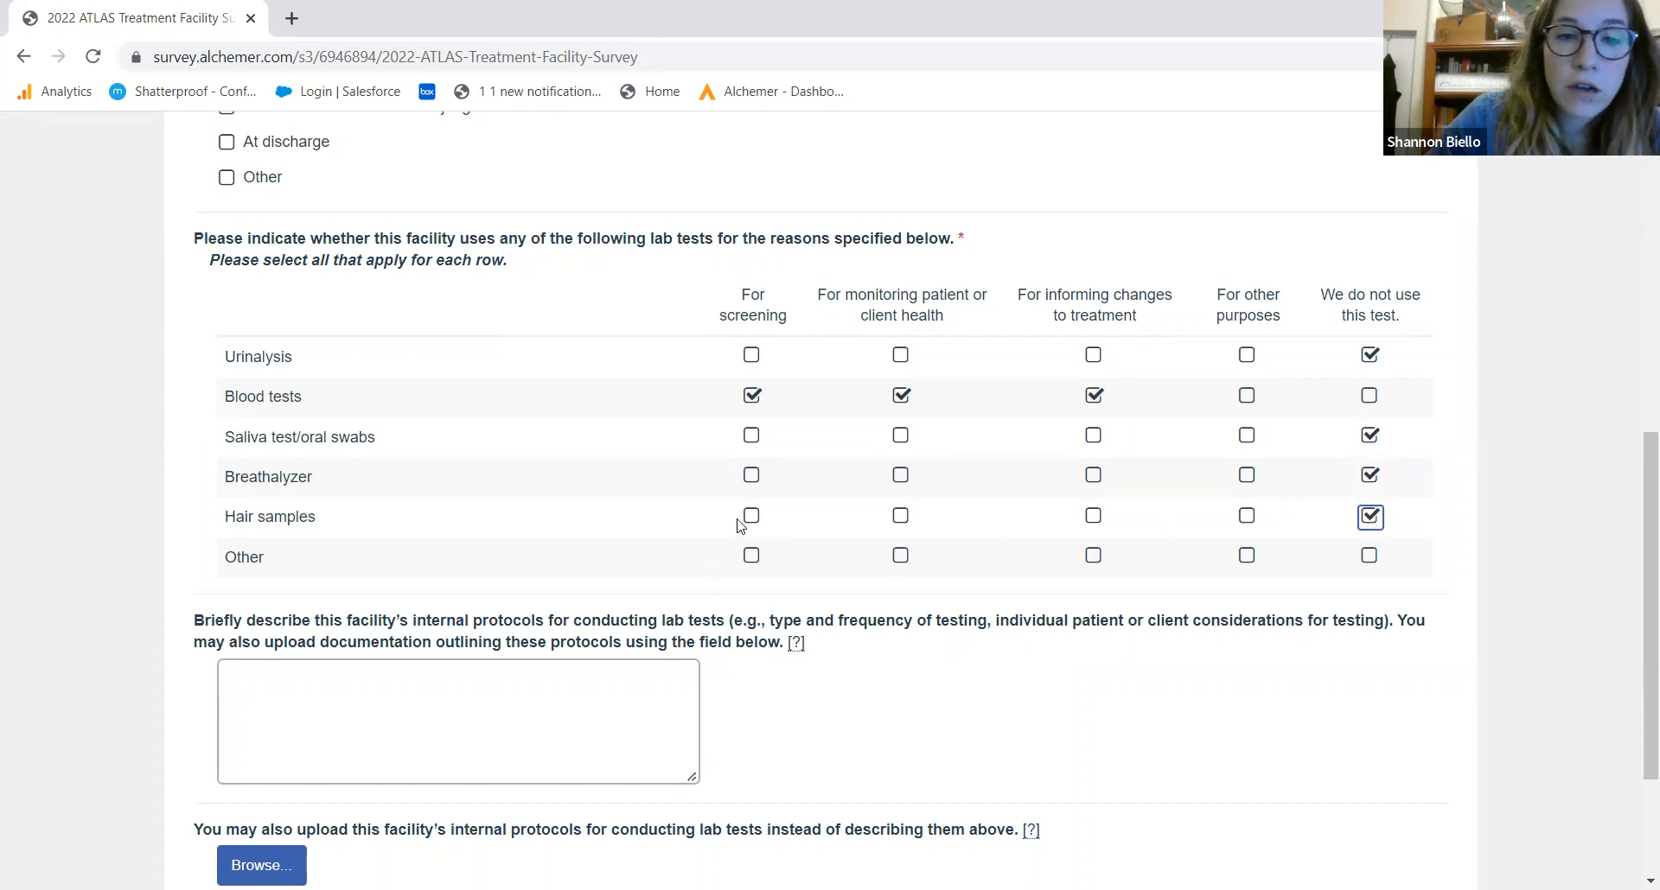
Mark other lab tests for screening, fill in their description, and continue to Section H
left_click(752, 557)
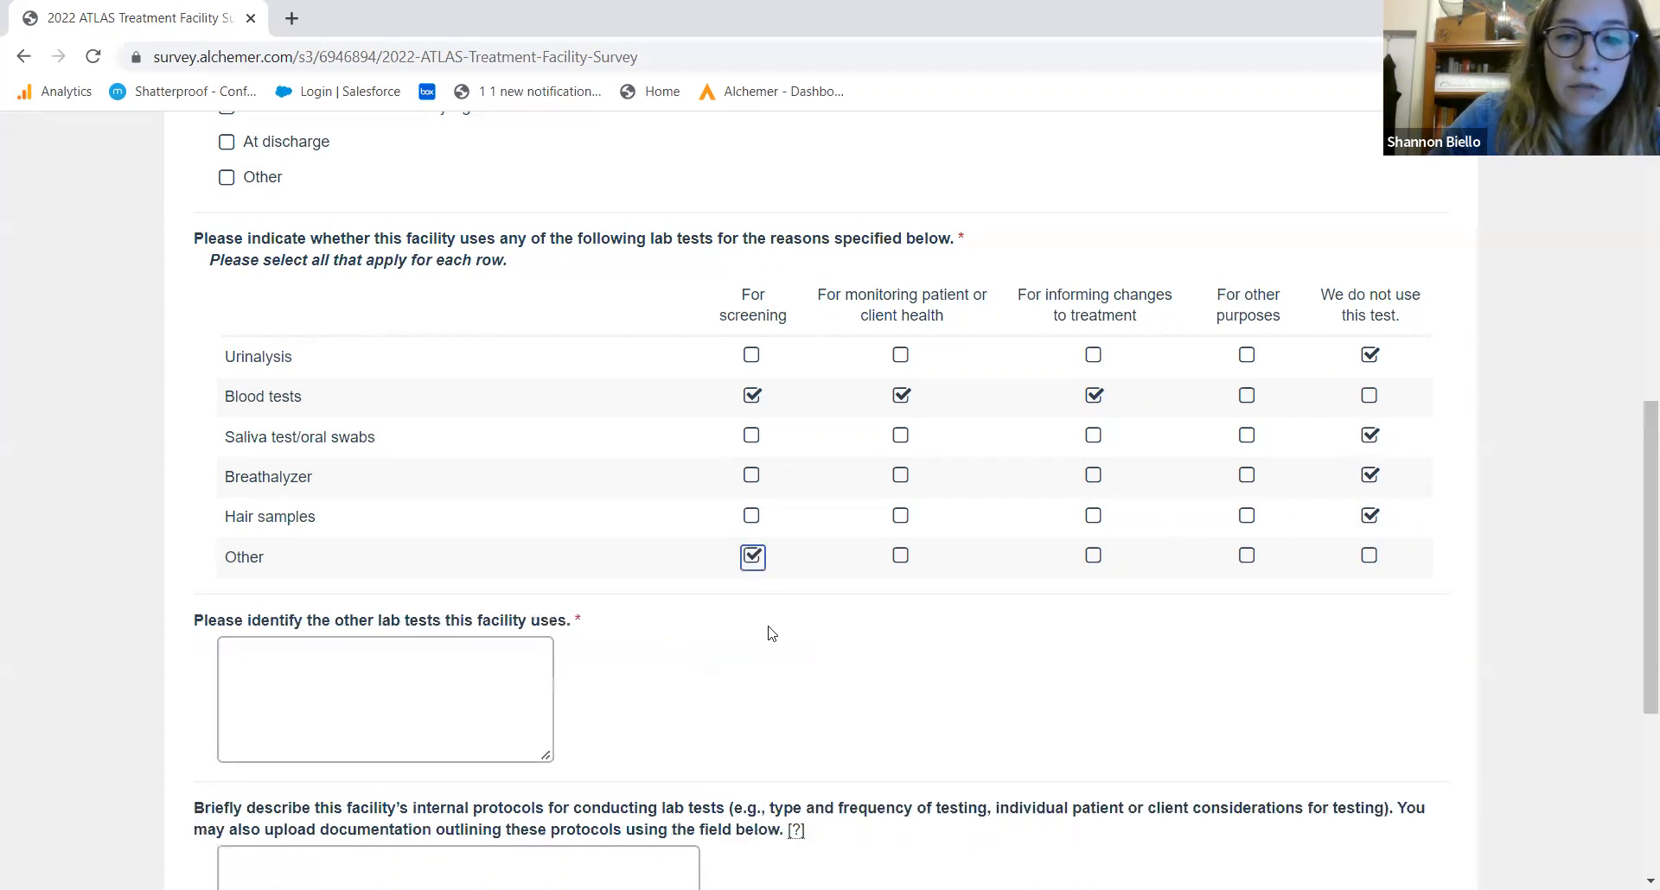
left_click_drag(1636, 515, 1635, 577)
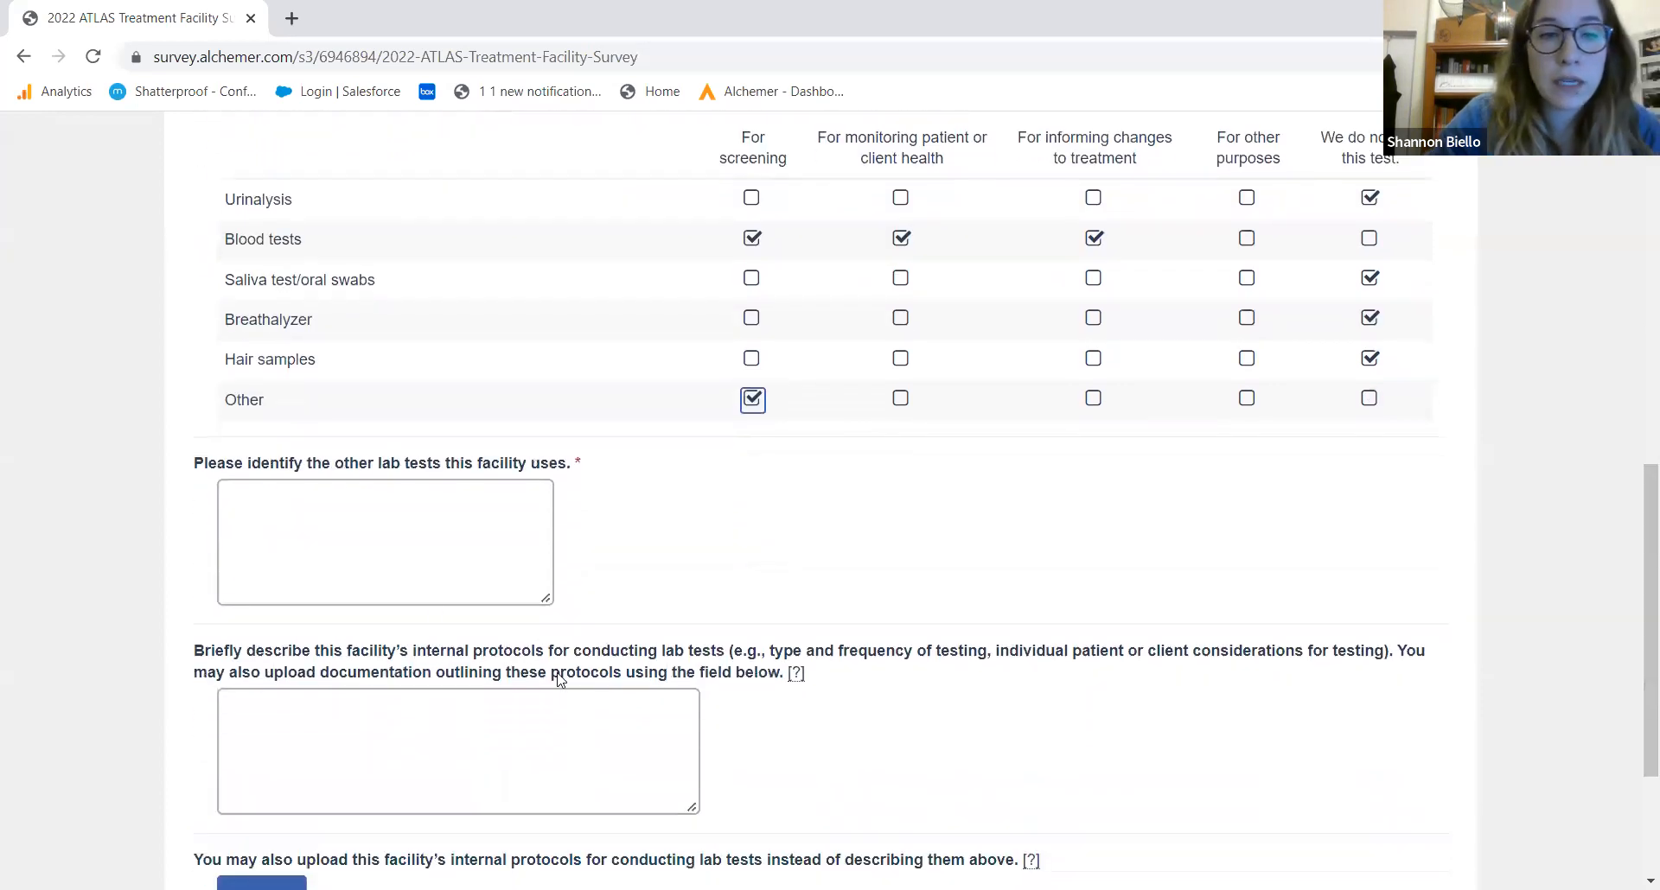
left_click(423, 577)
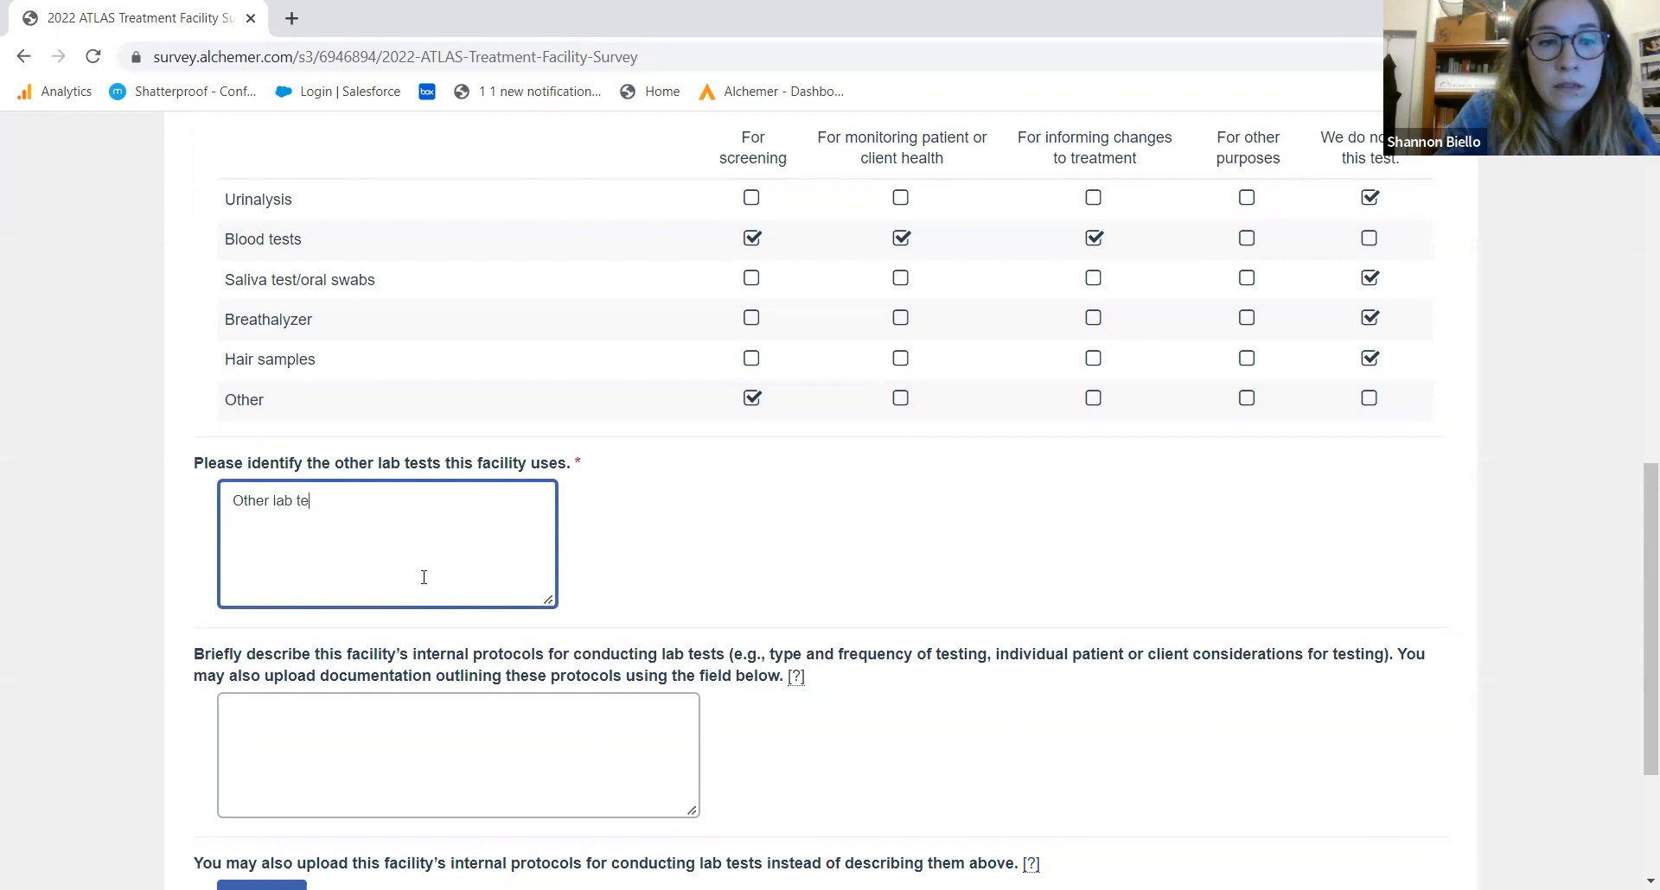
left_click_drag(1639, 464, 1637, 622)
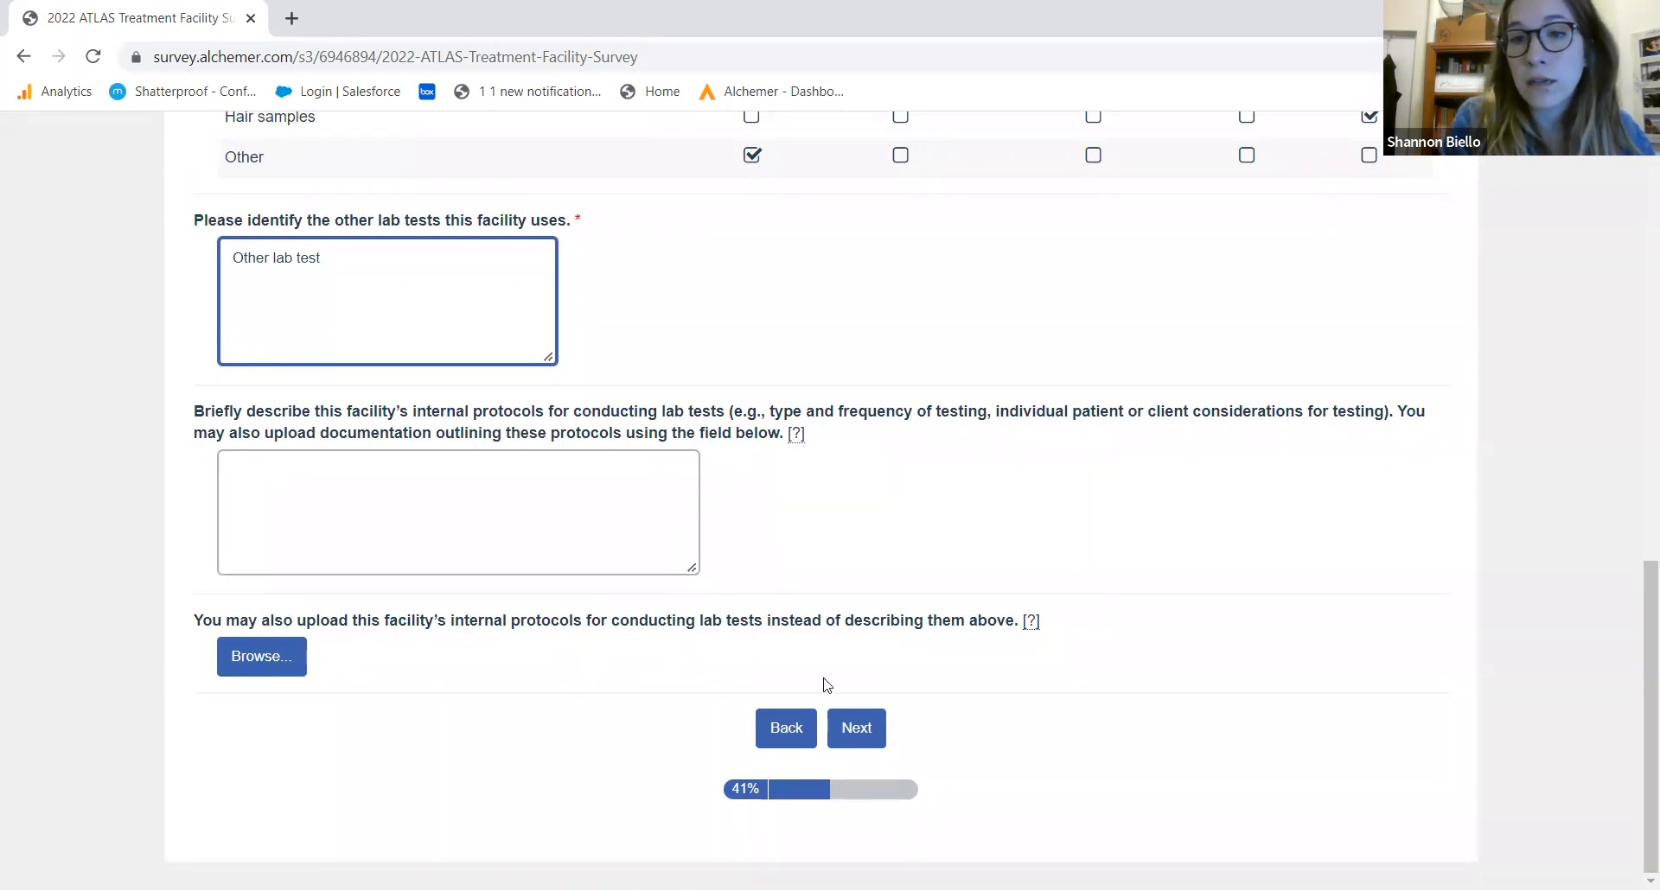
left_click(860, 745)
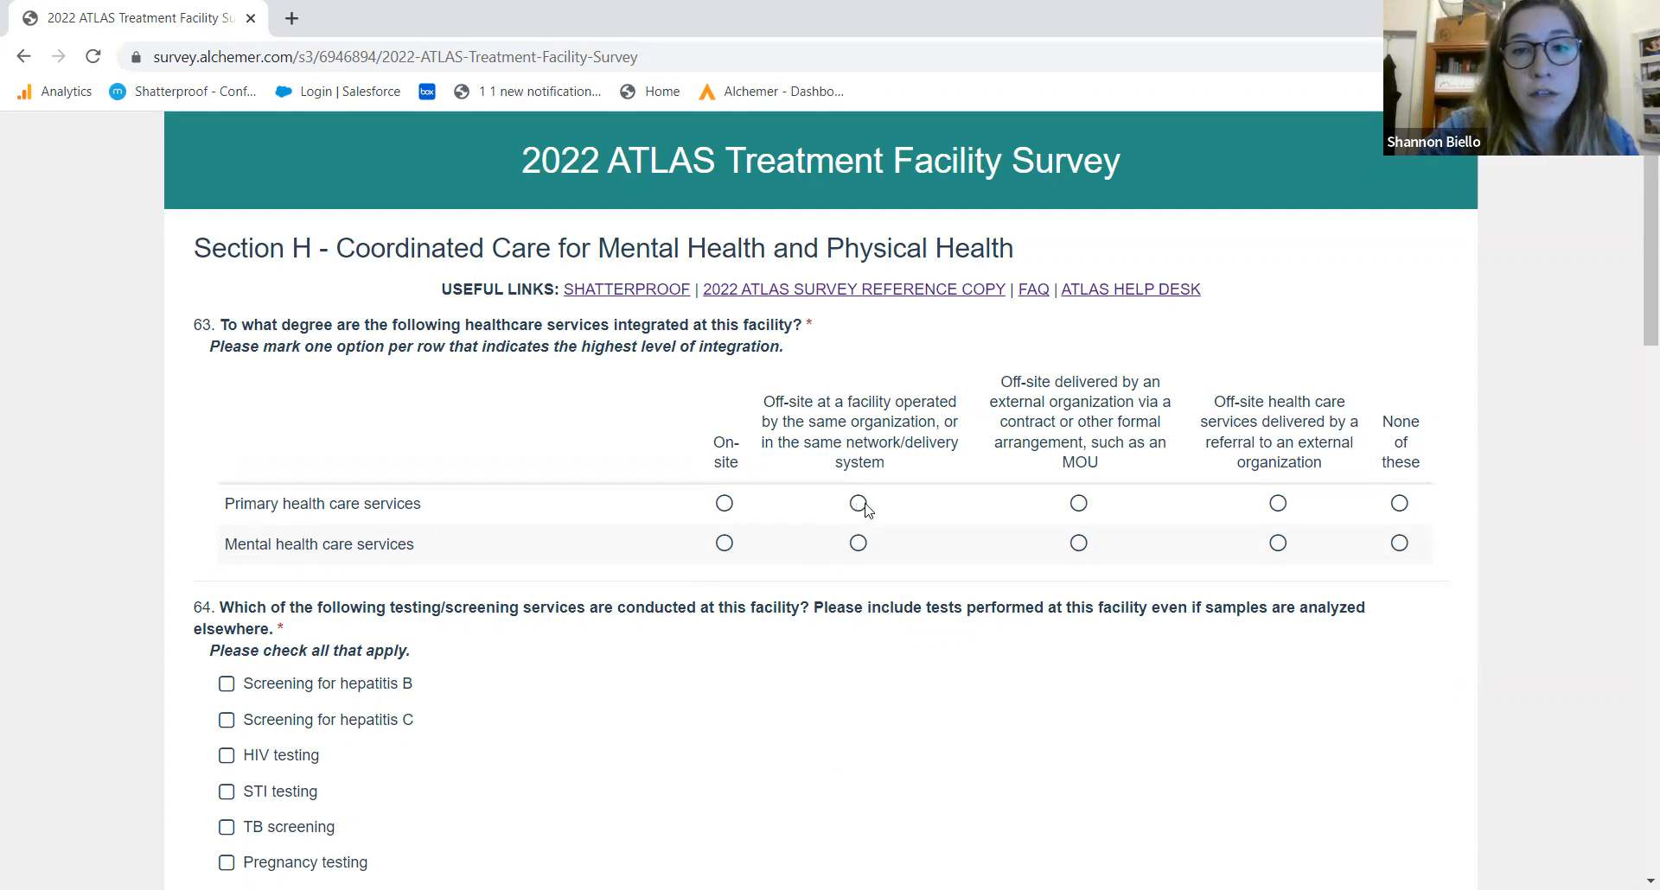
Set primary care as off-site through an external organization and mental health care as on-site
left_click(1079, 505)
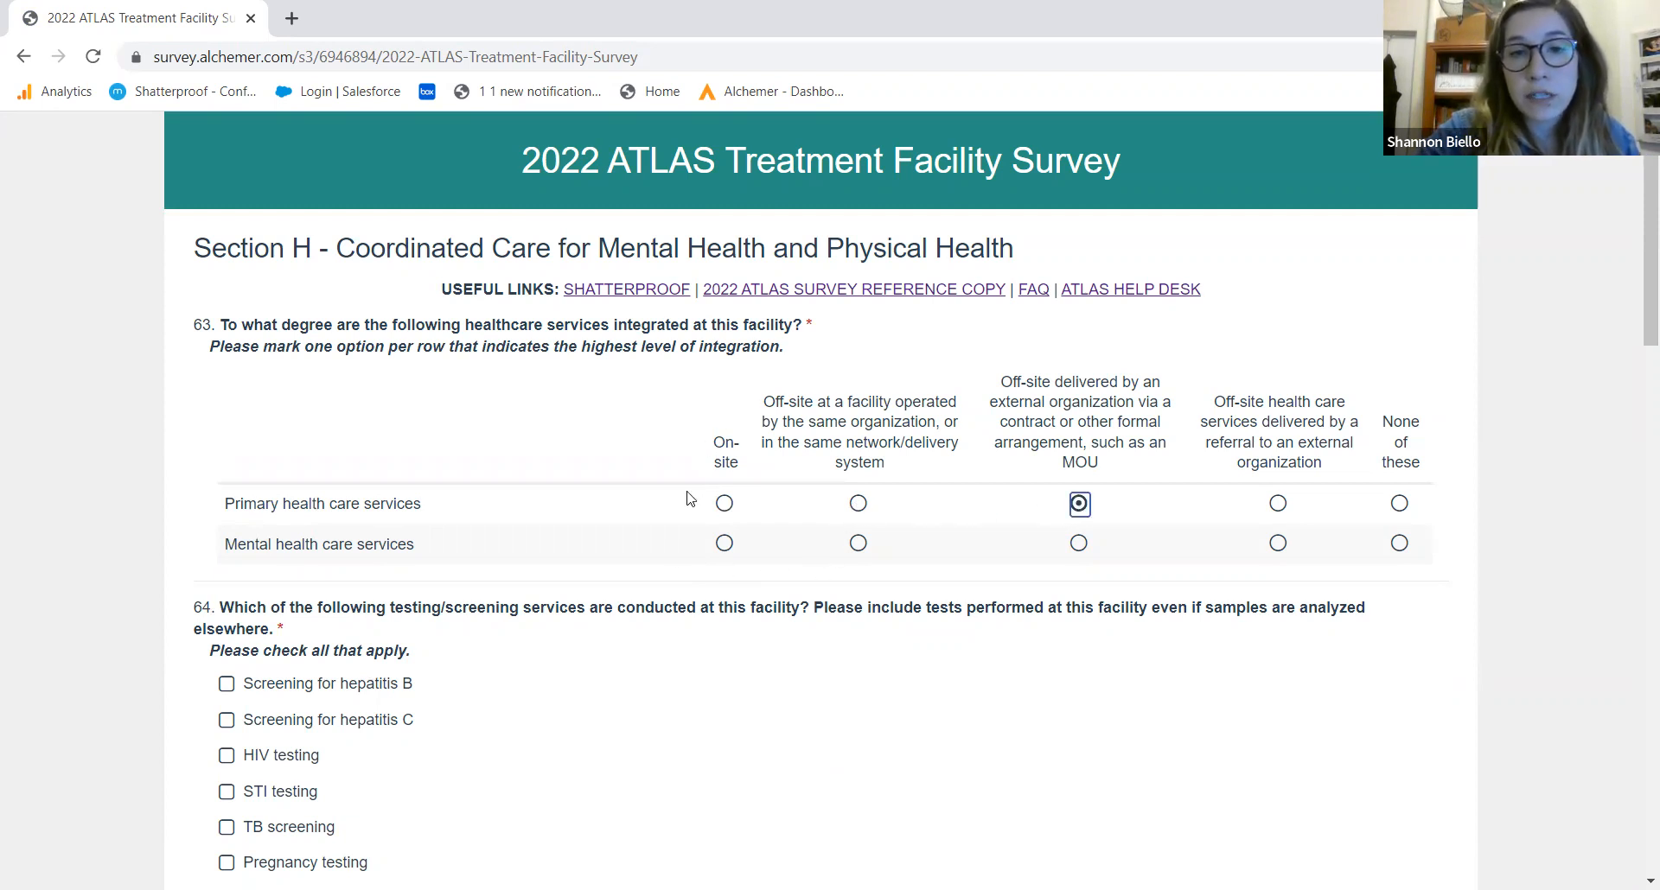
left_click(724, 545)
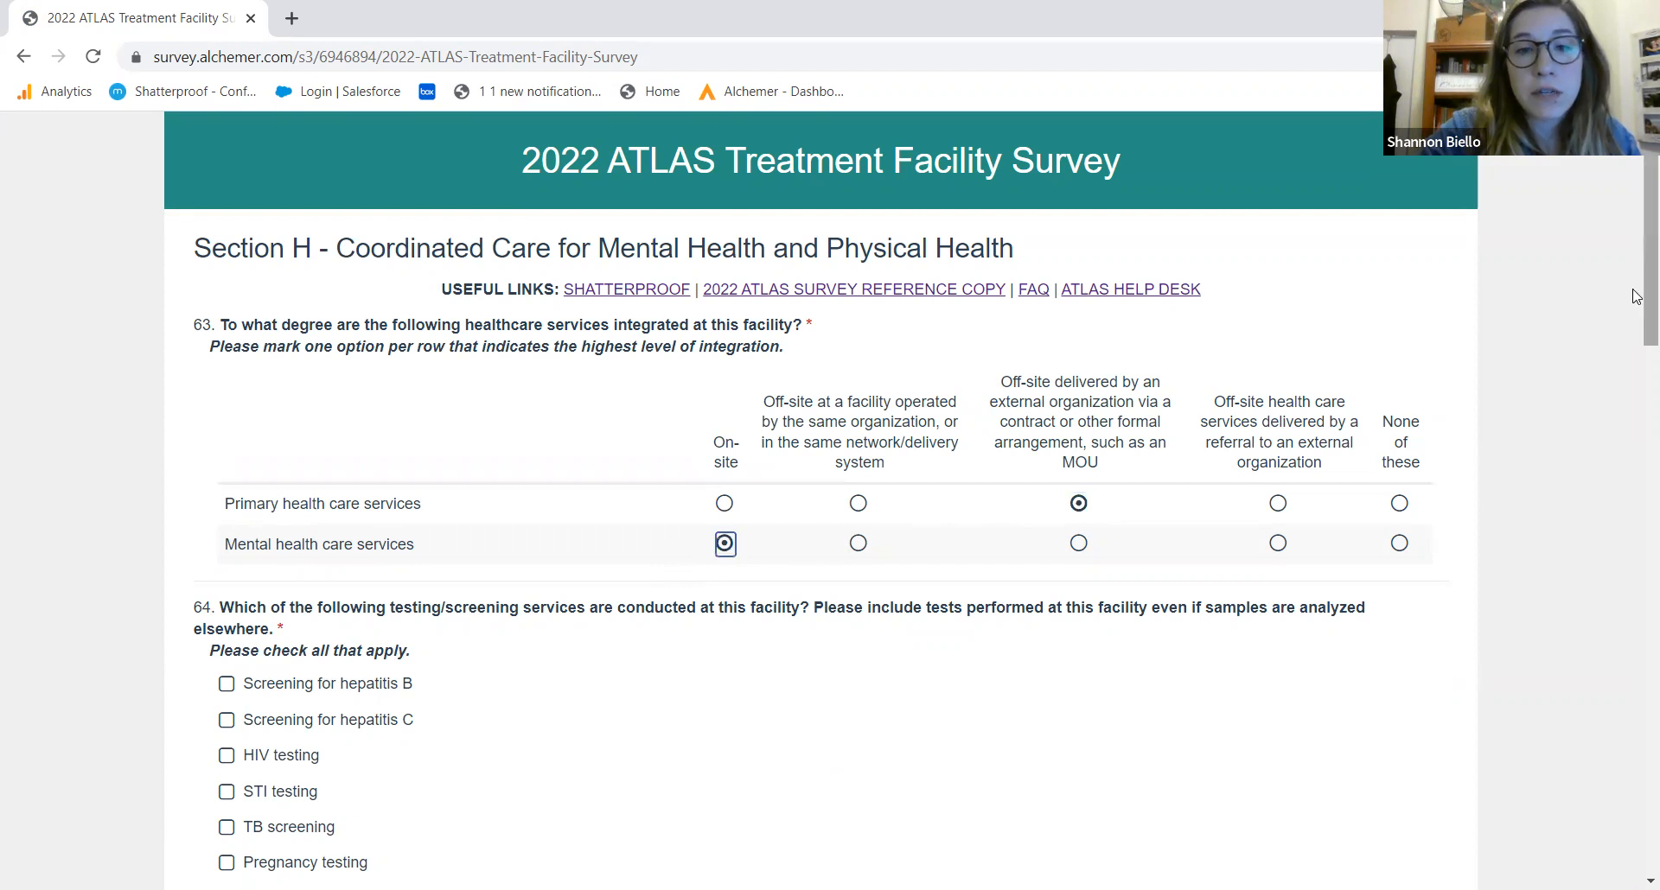
left_click_drag(1636, 311, 1636, 408)
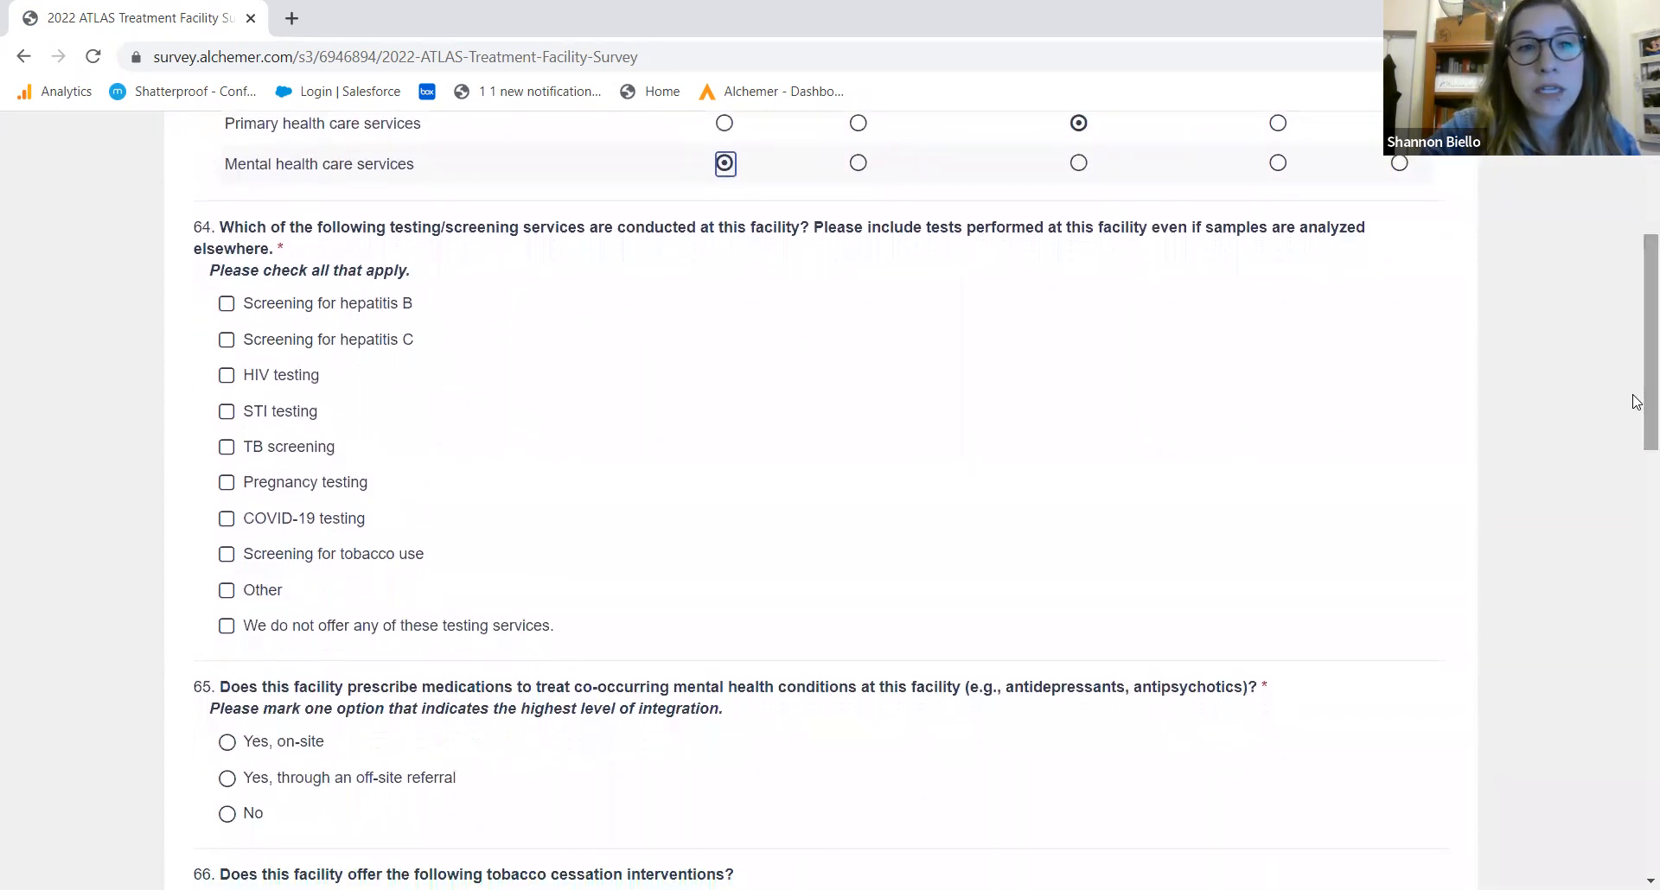
Select HIV testing and screening for tobacco use as offered services
left_click(286, 384)
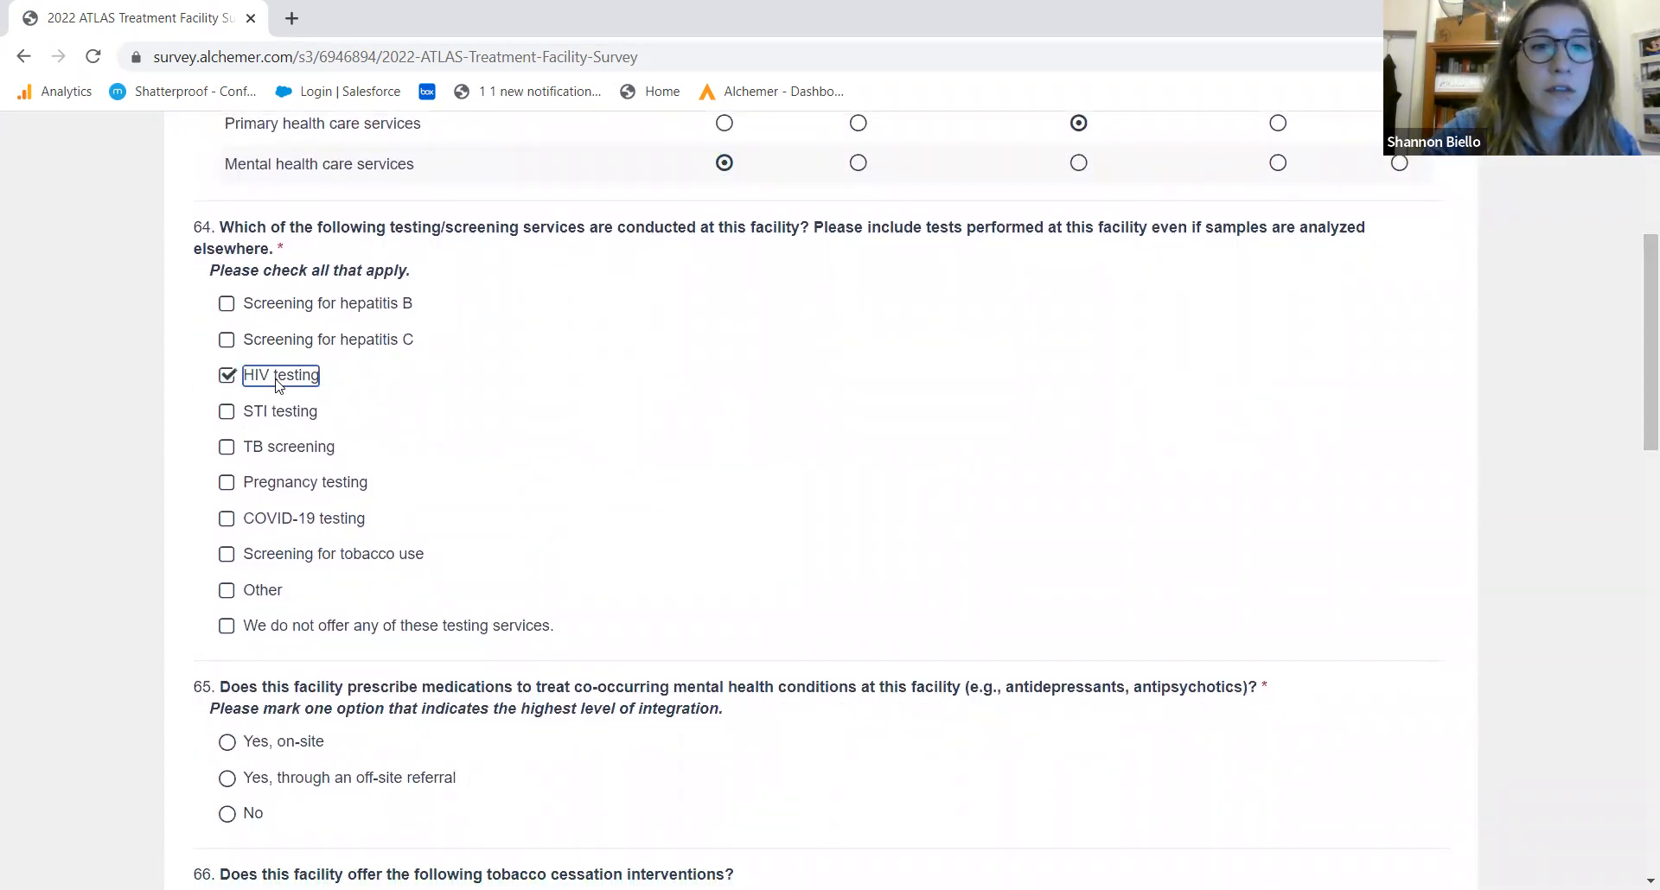
left_click(272, 555)
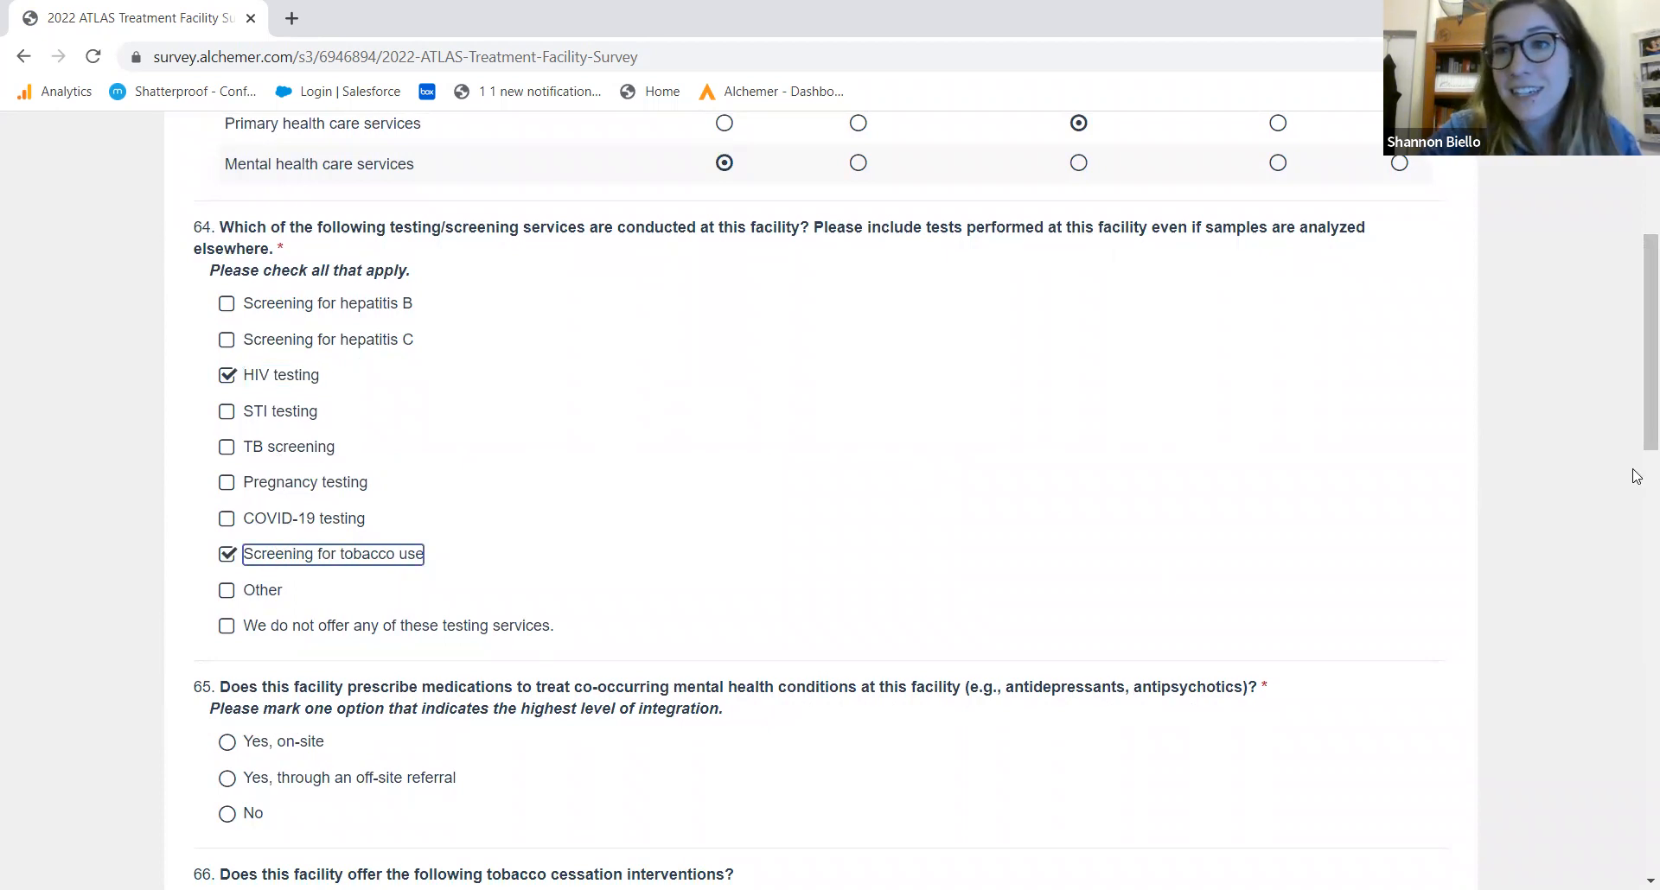
left_click_drag(1637, 354, 1636, 492)
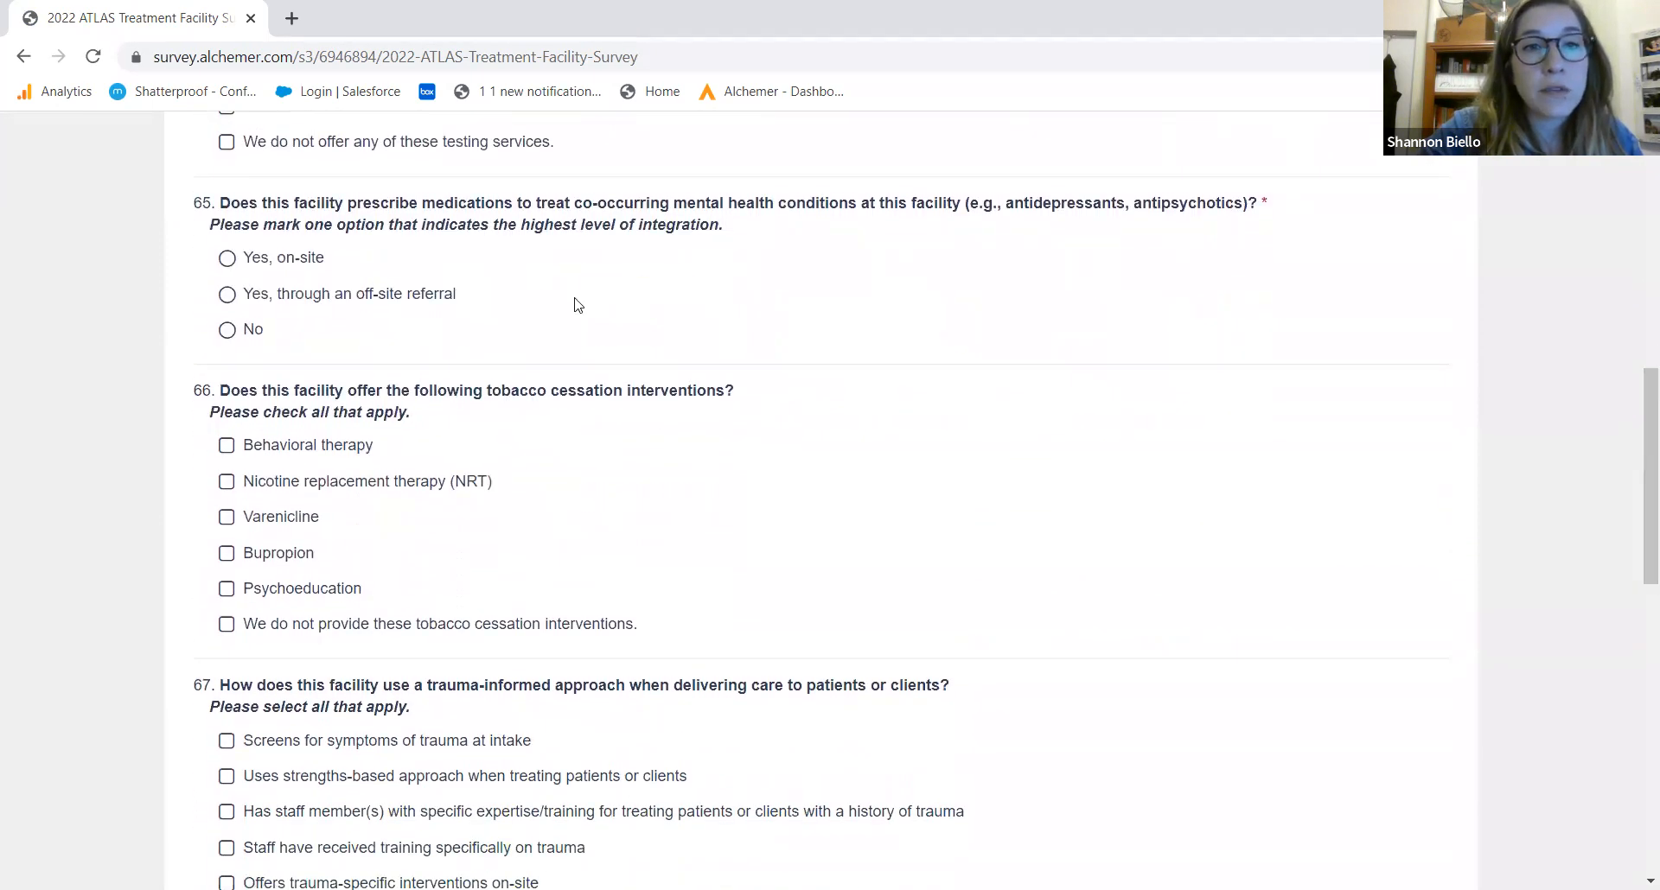
Answer that medications come via off-site referral and select behavioral therapy and NRT for tobacco cessation
left_click(397, 295)
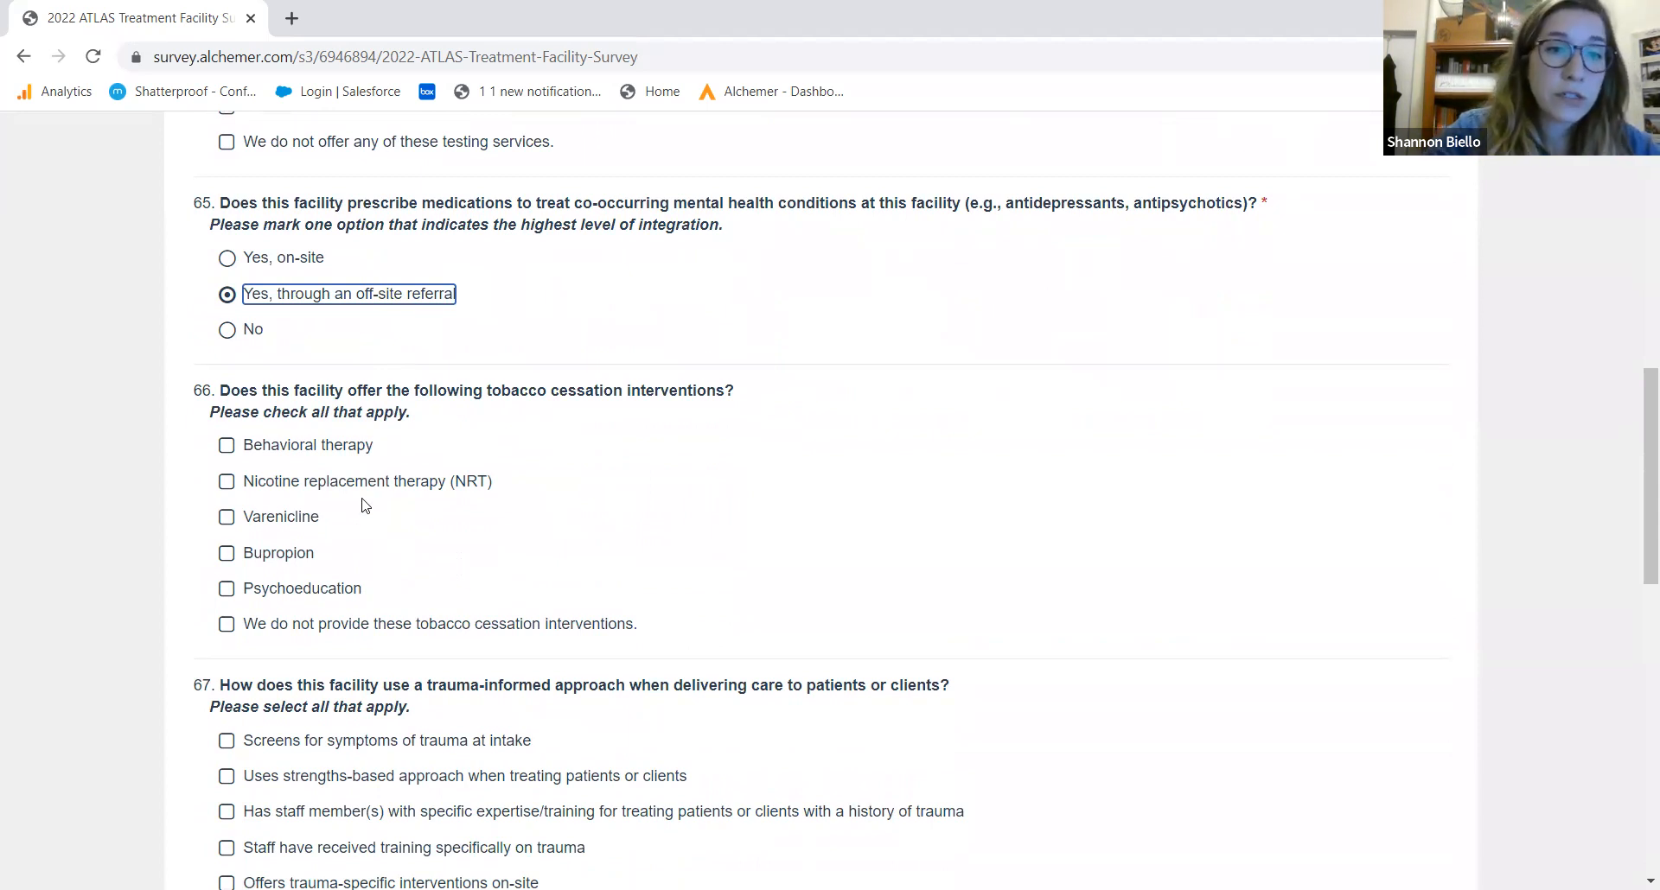
left_click(337, 451)
left_click(335, 485)
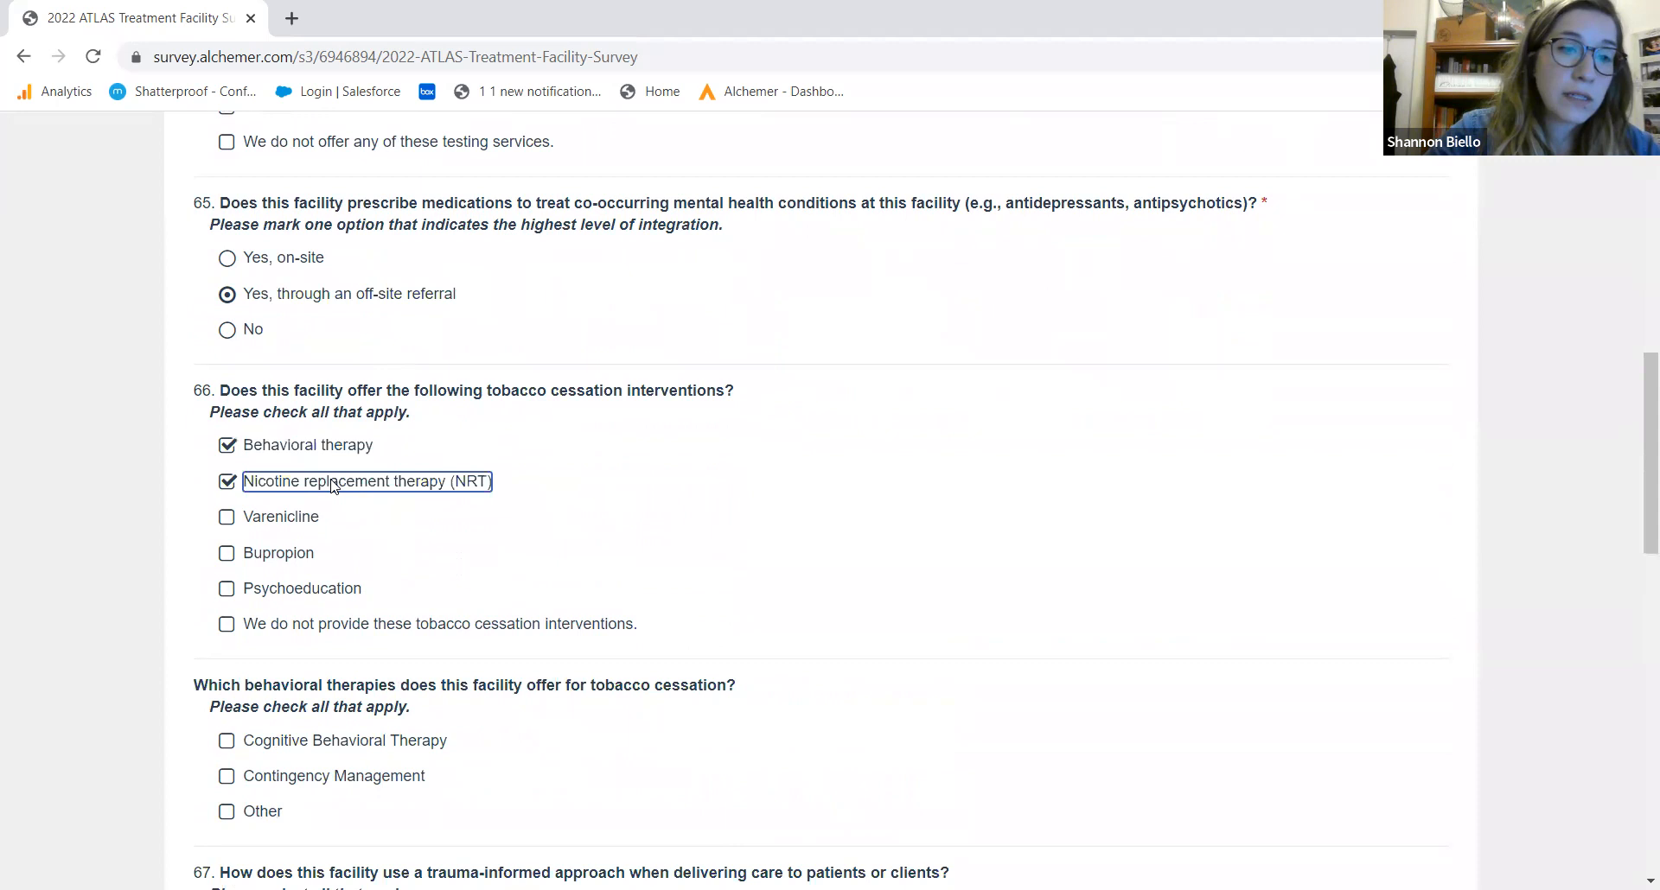
left_click_drag(1634, 529, 1636, 658)
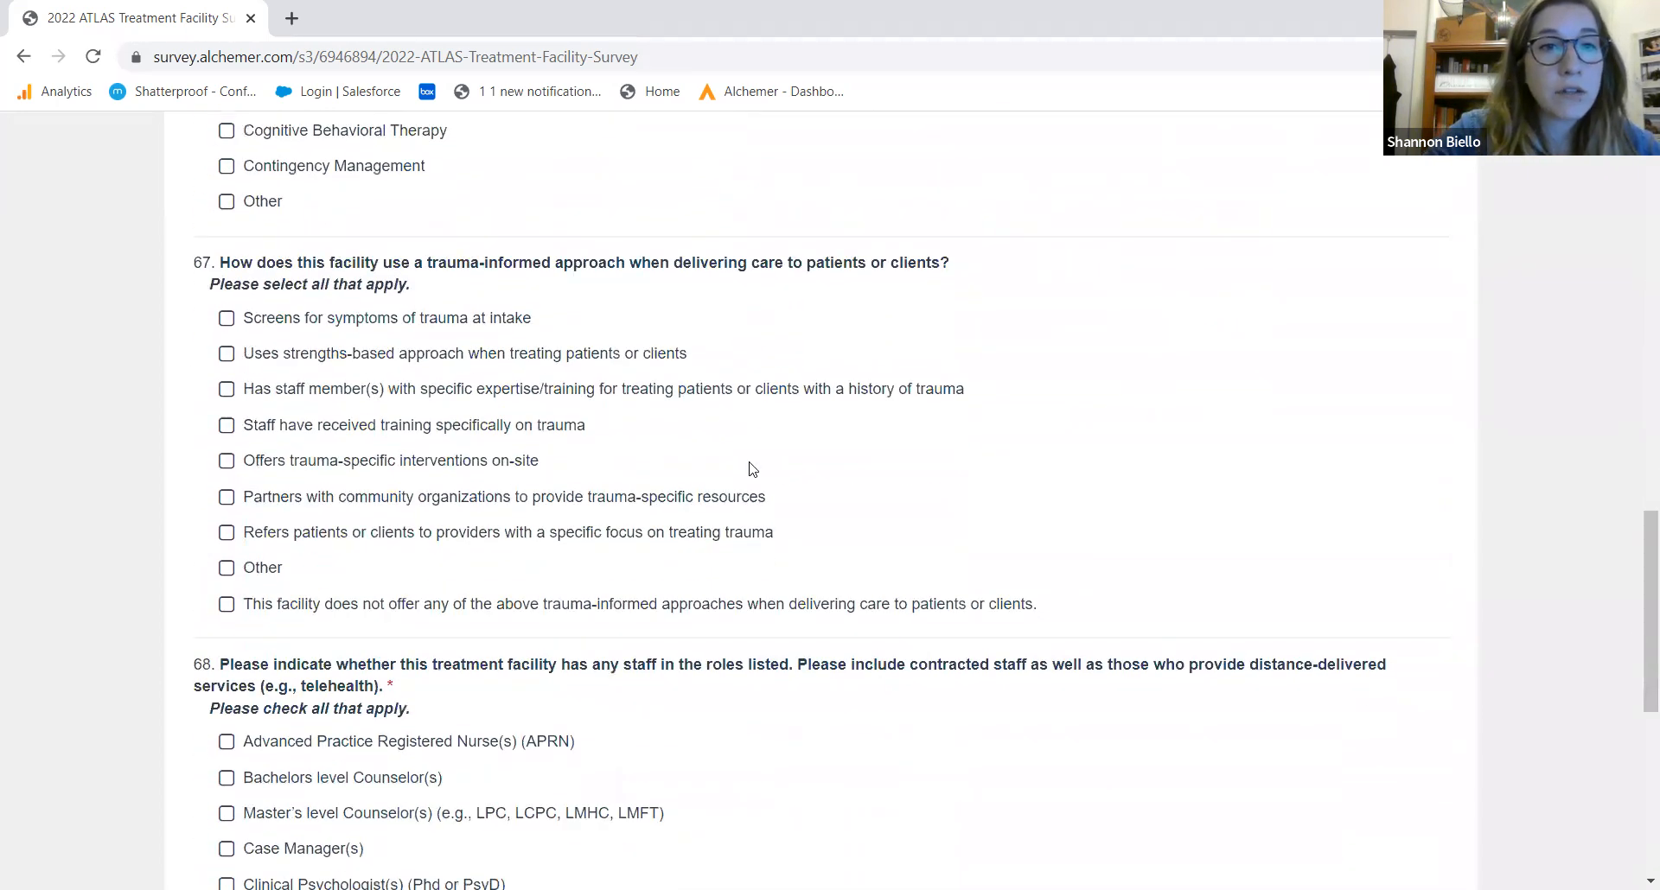
Choose Cognitive Behavioral Therapy as the behavioral therapy and state no trauma-informed approaches are offered
left_click(256, 131)
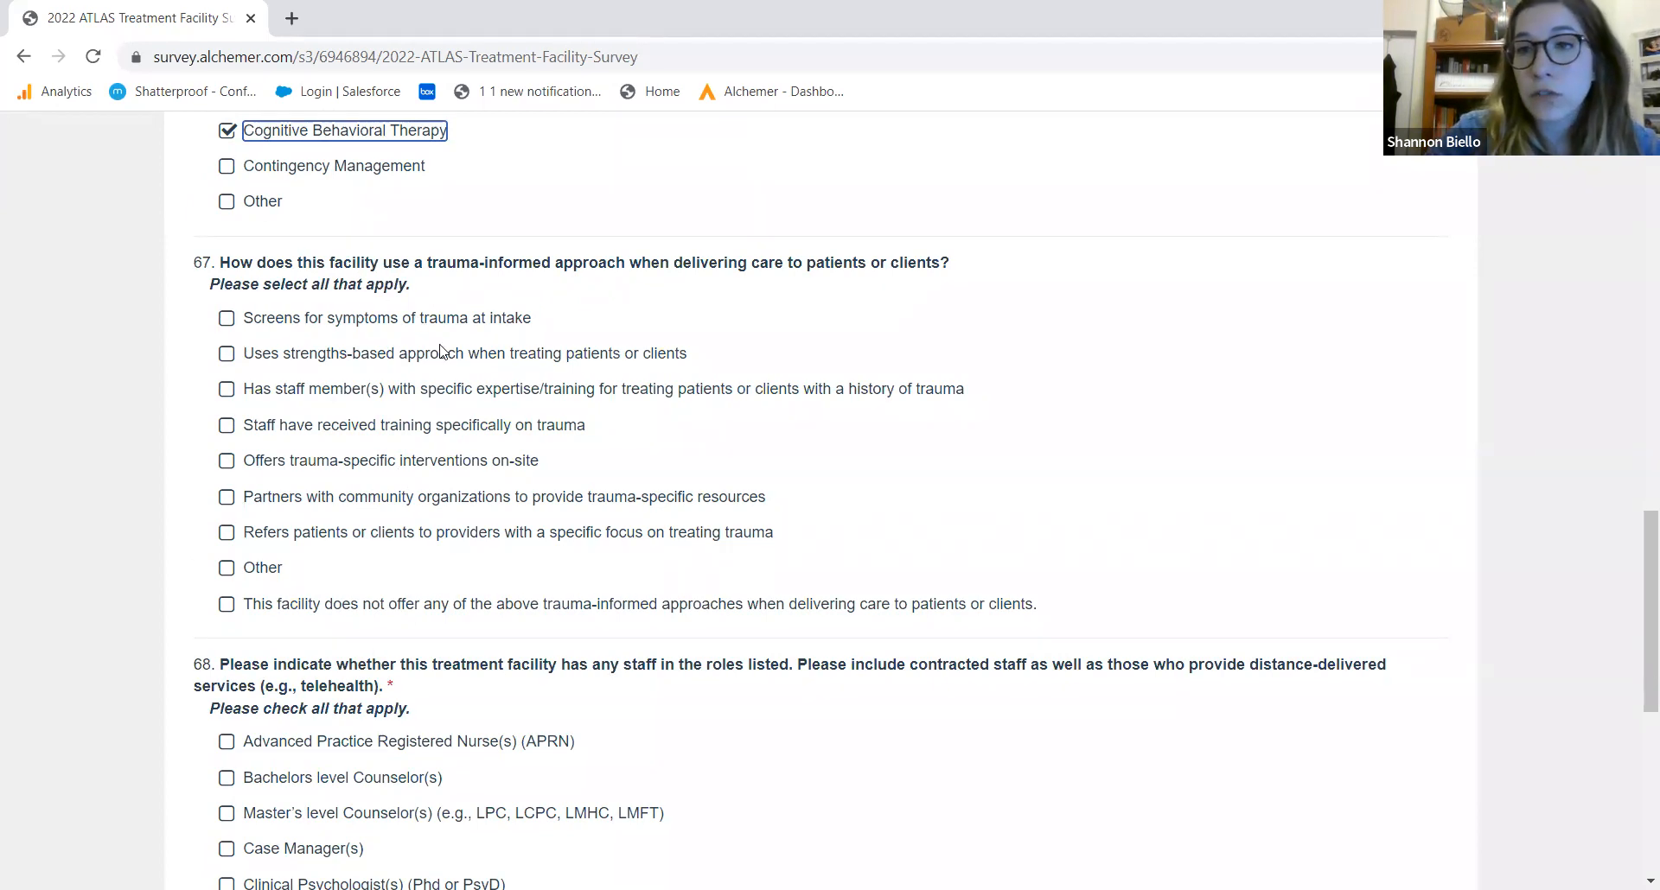
left_click(426, 608)
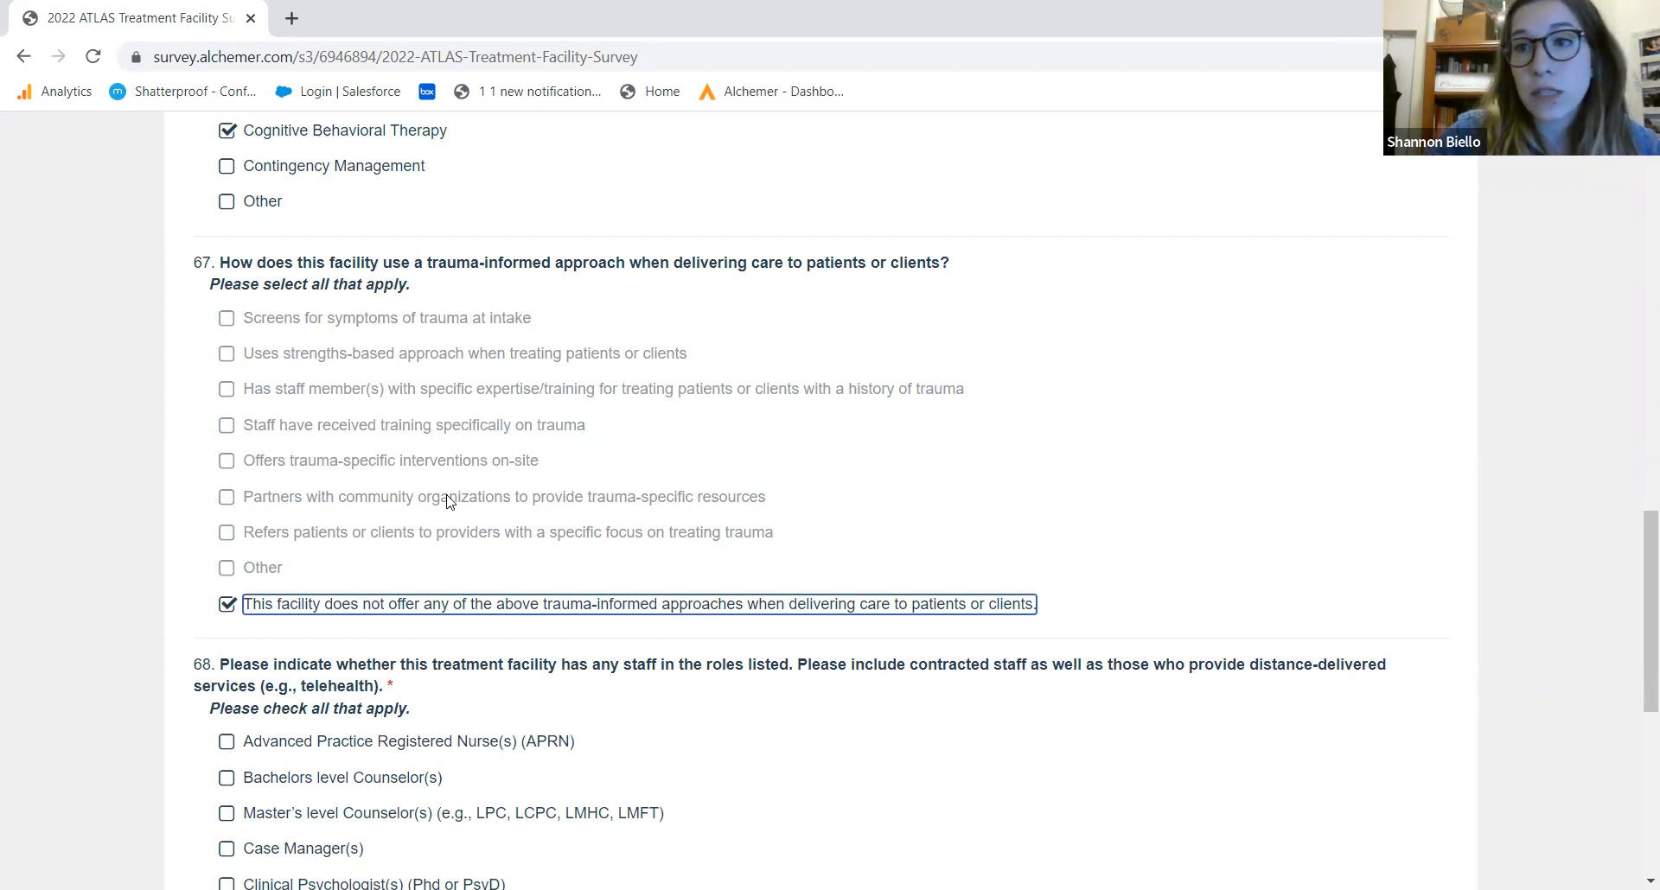
left_click_drag(1636, 594, 1636, 703)
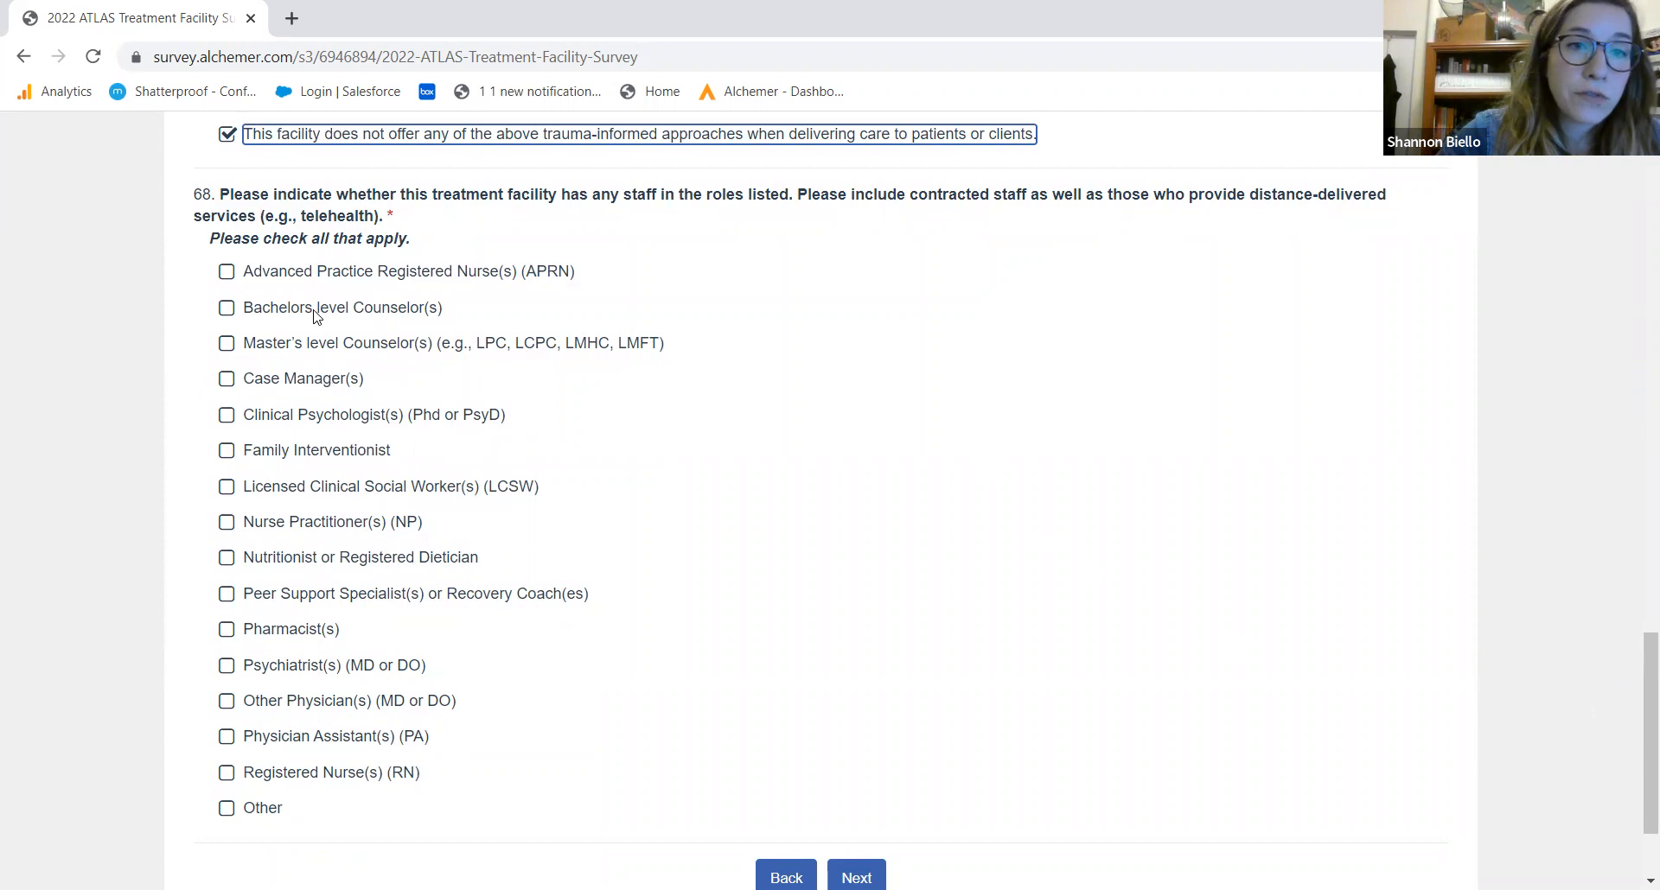
Add Master's level Counselors, Clinical Psychologists and Peer Support Specialists to Q68 staff roles and continue to question 70
left_click(313, 345)
left_click(298, 423)
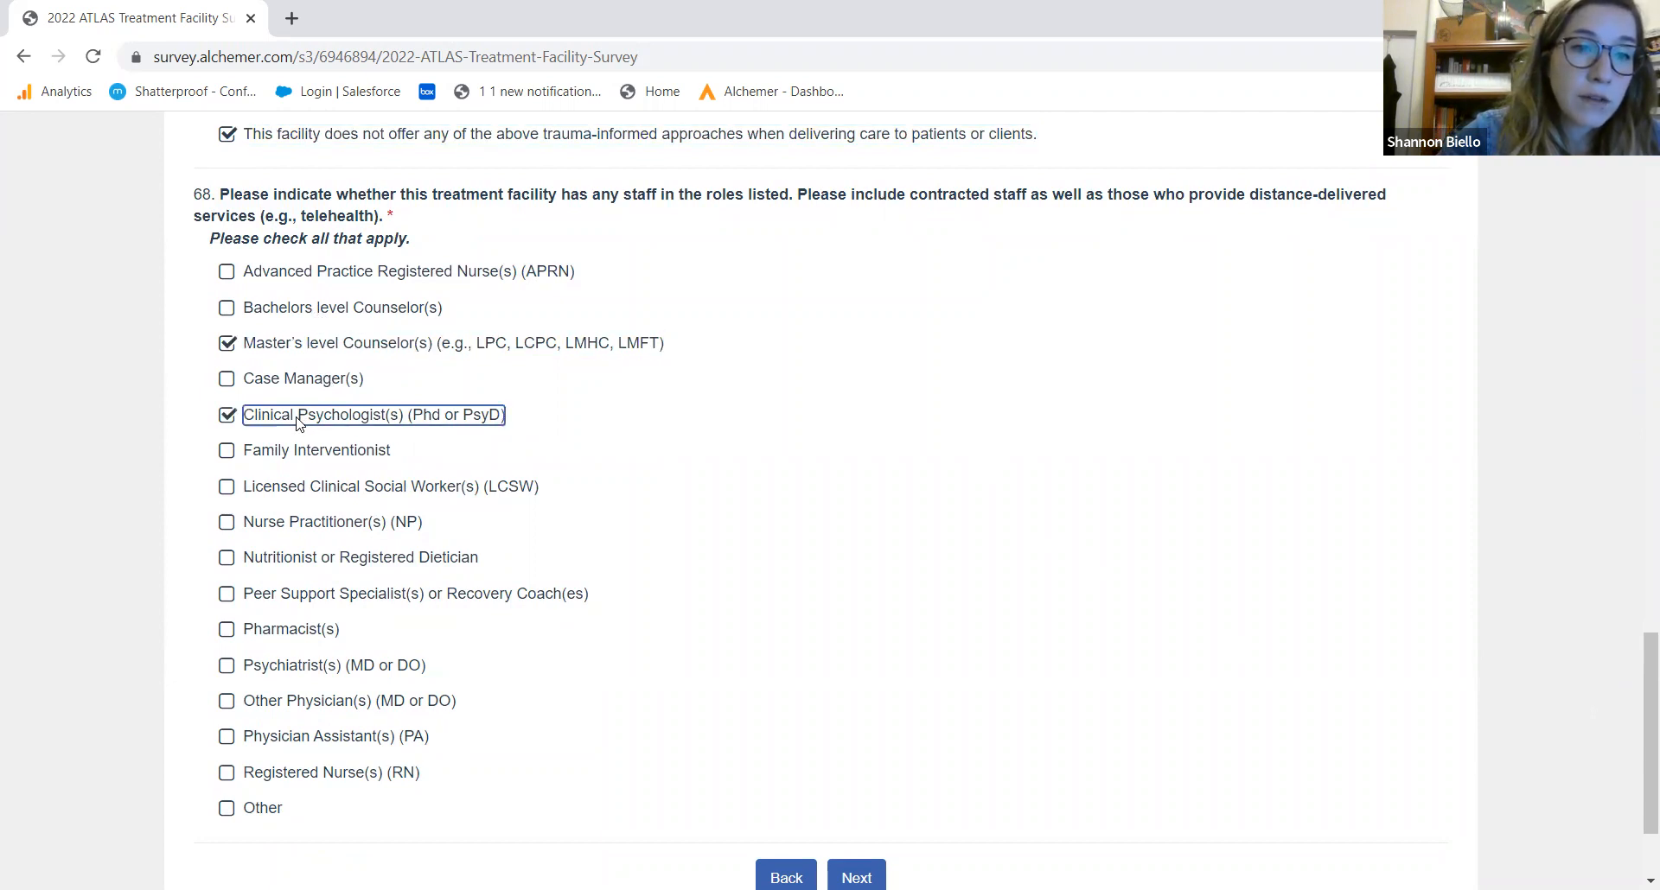
left_click(304, 596)
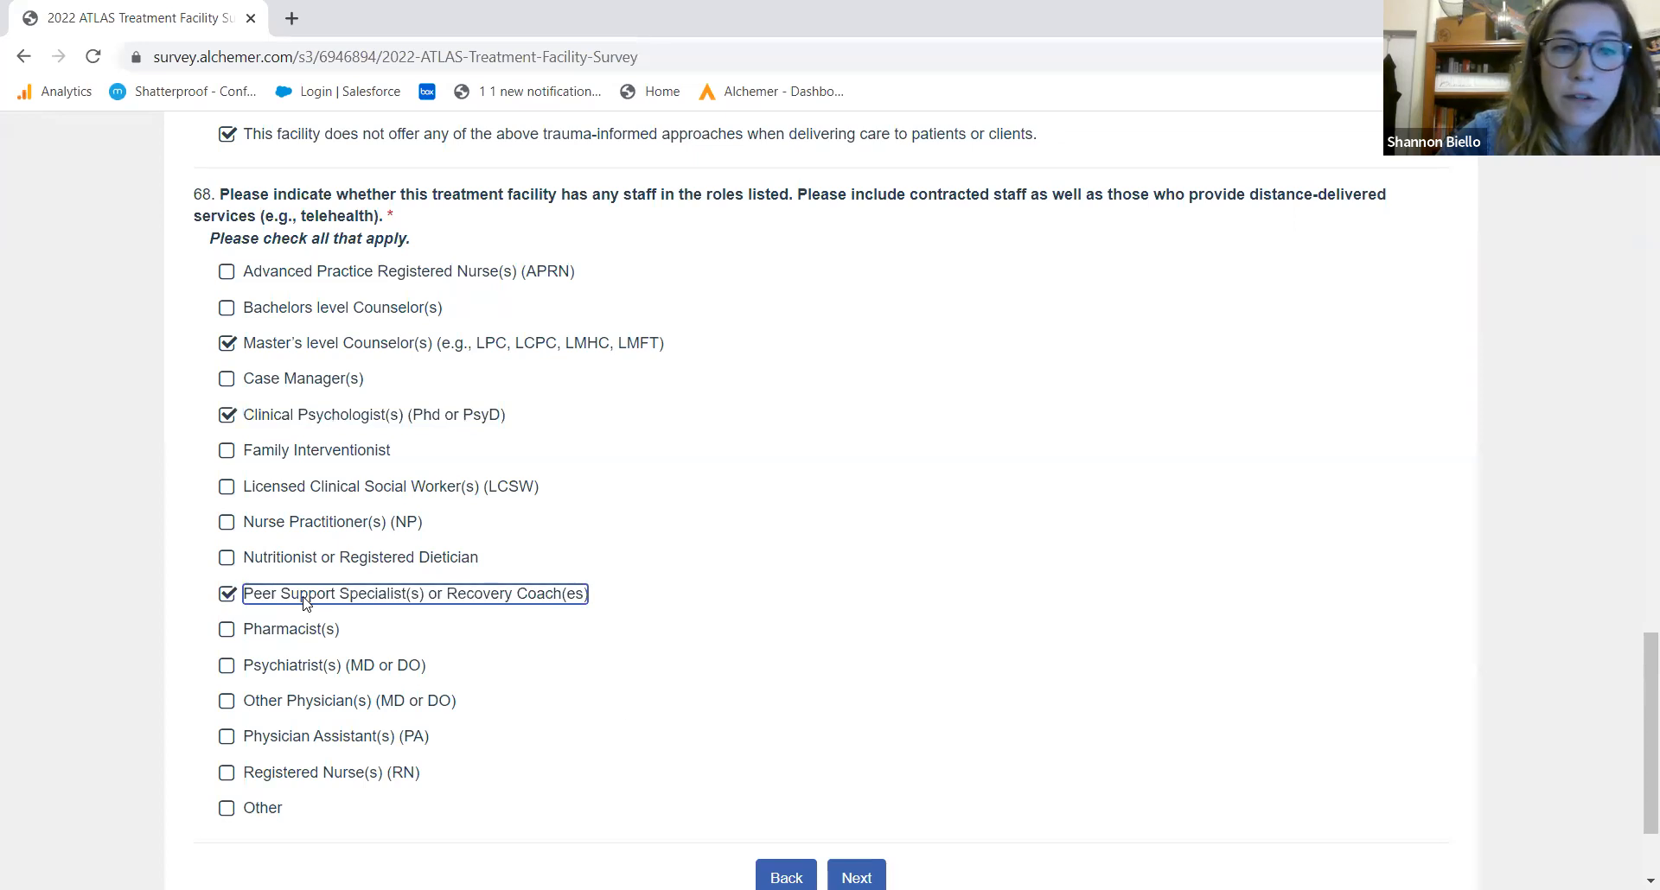
left_click(854, 875)
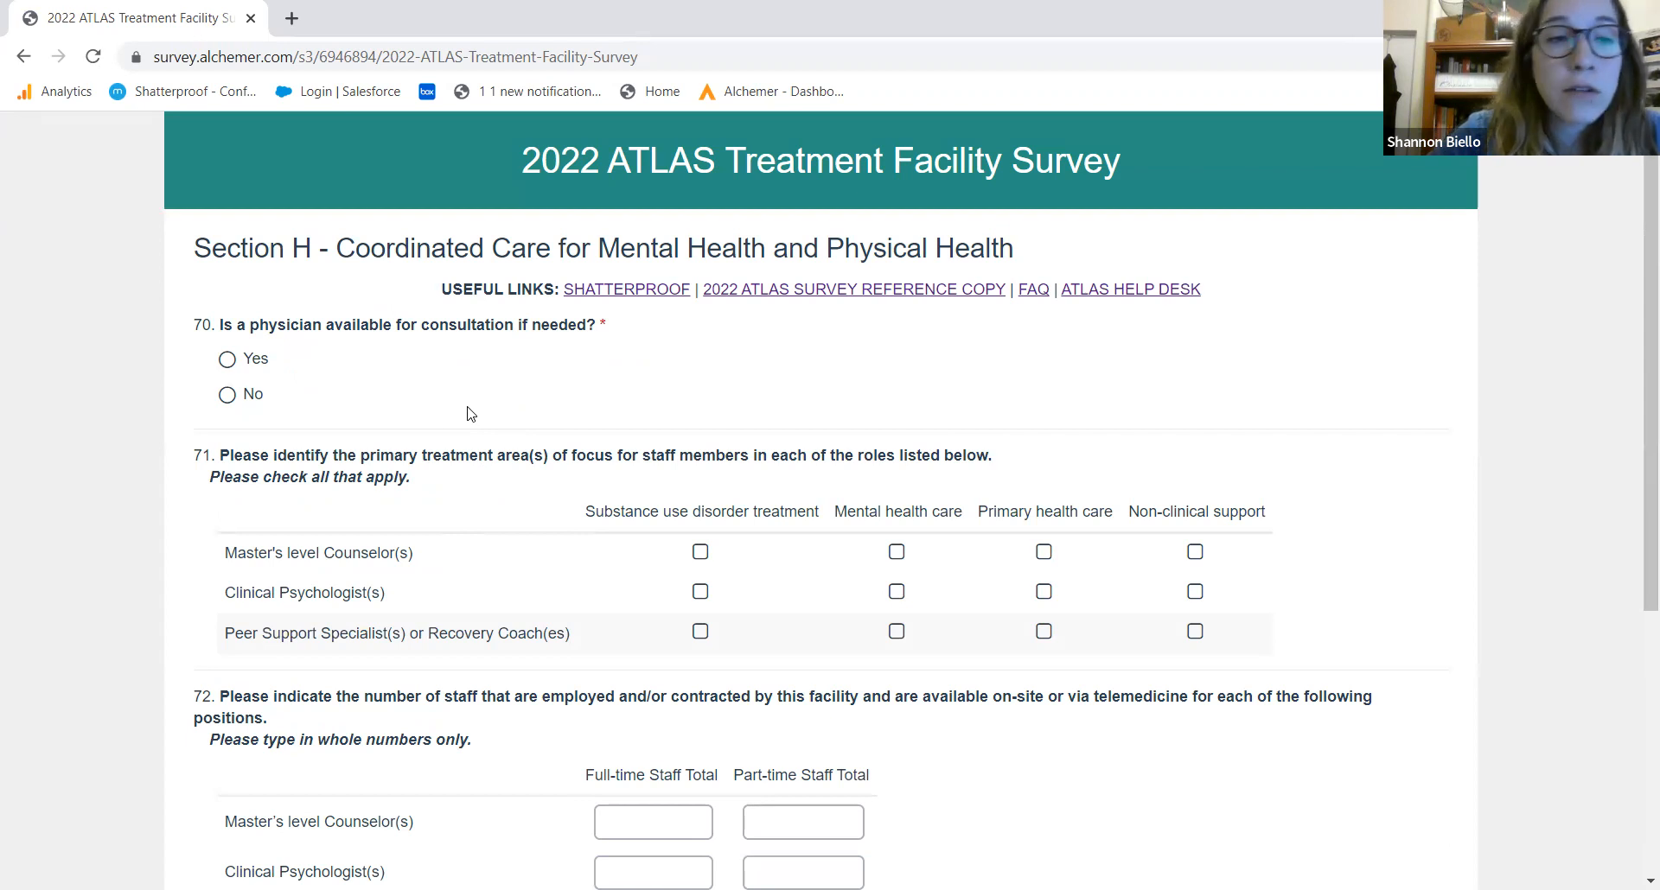
Answer No to physician consultation; counselors and psychologists focus on substance use and mental health, peer support non-clinical
left_click(232, 396)
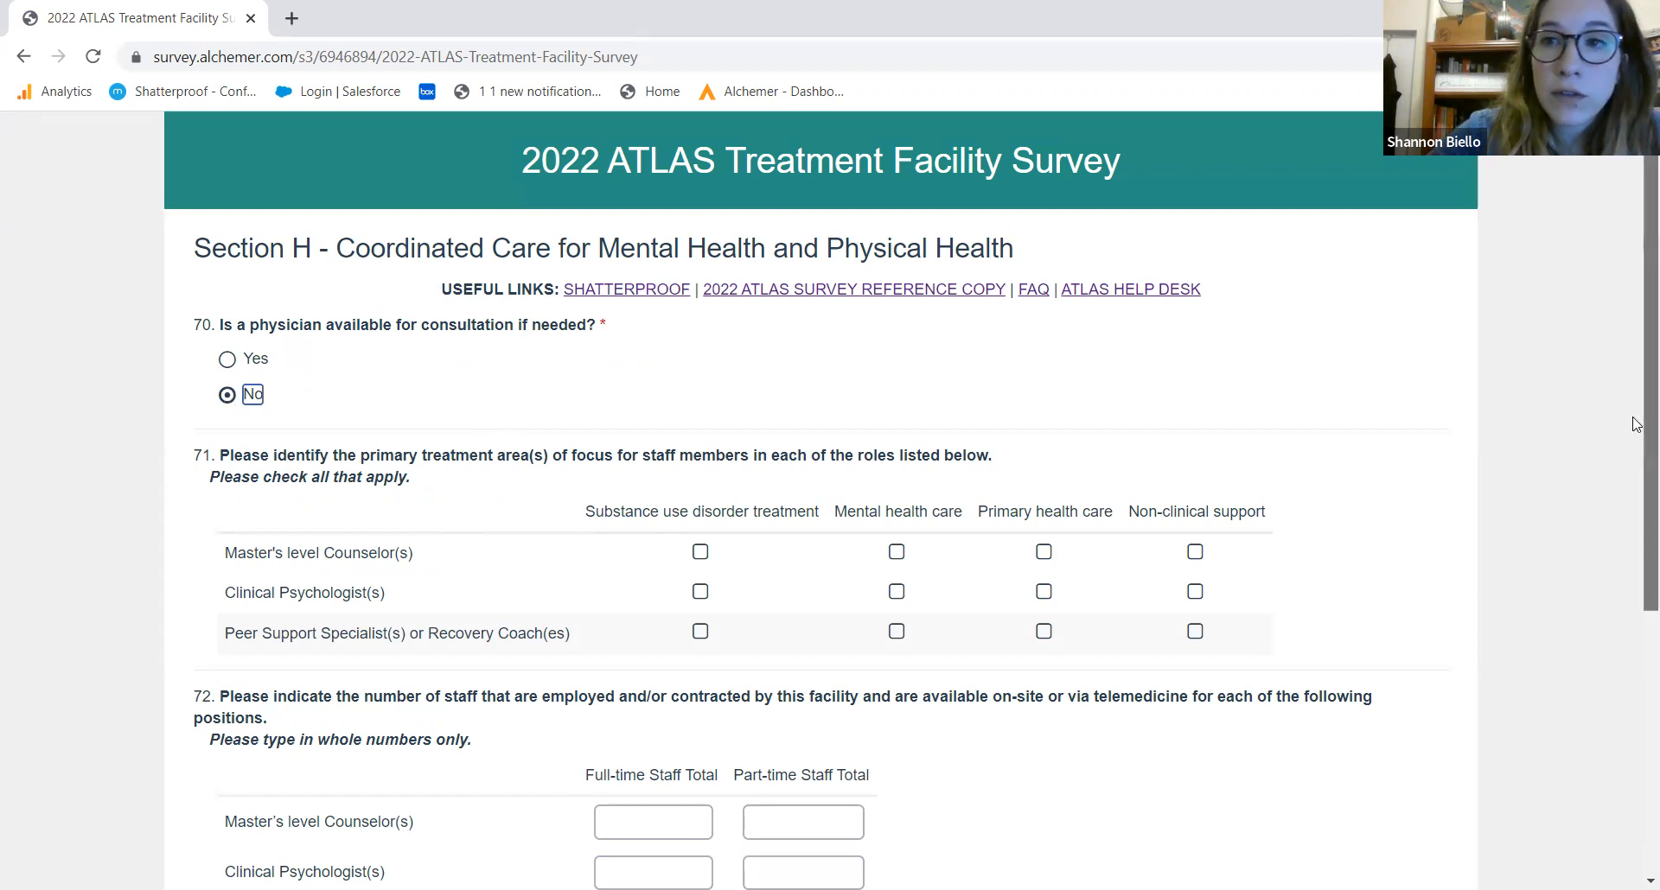
scroll(1637, 424, "down", 3)
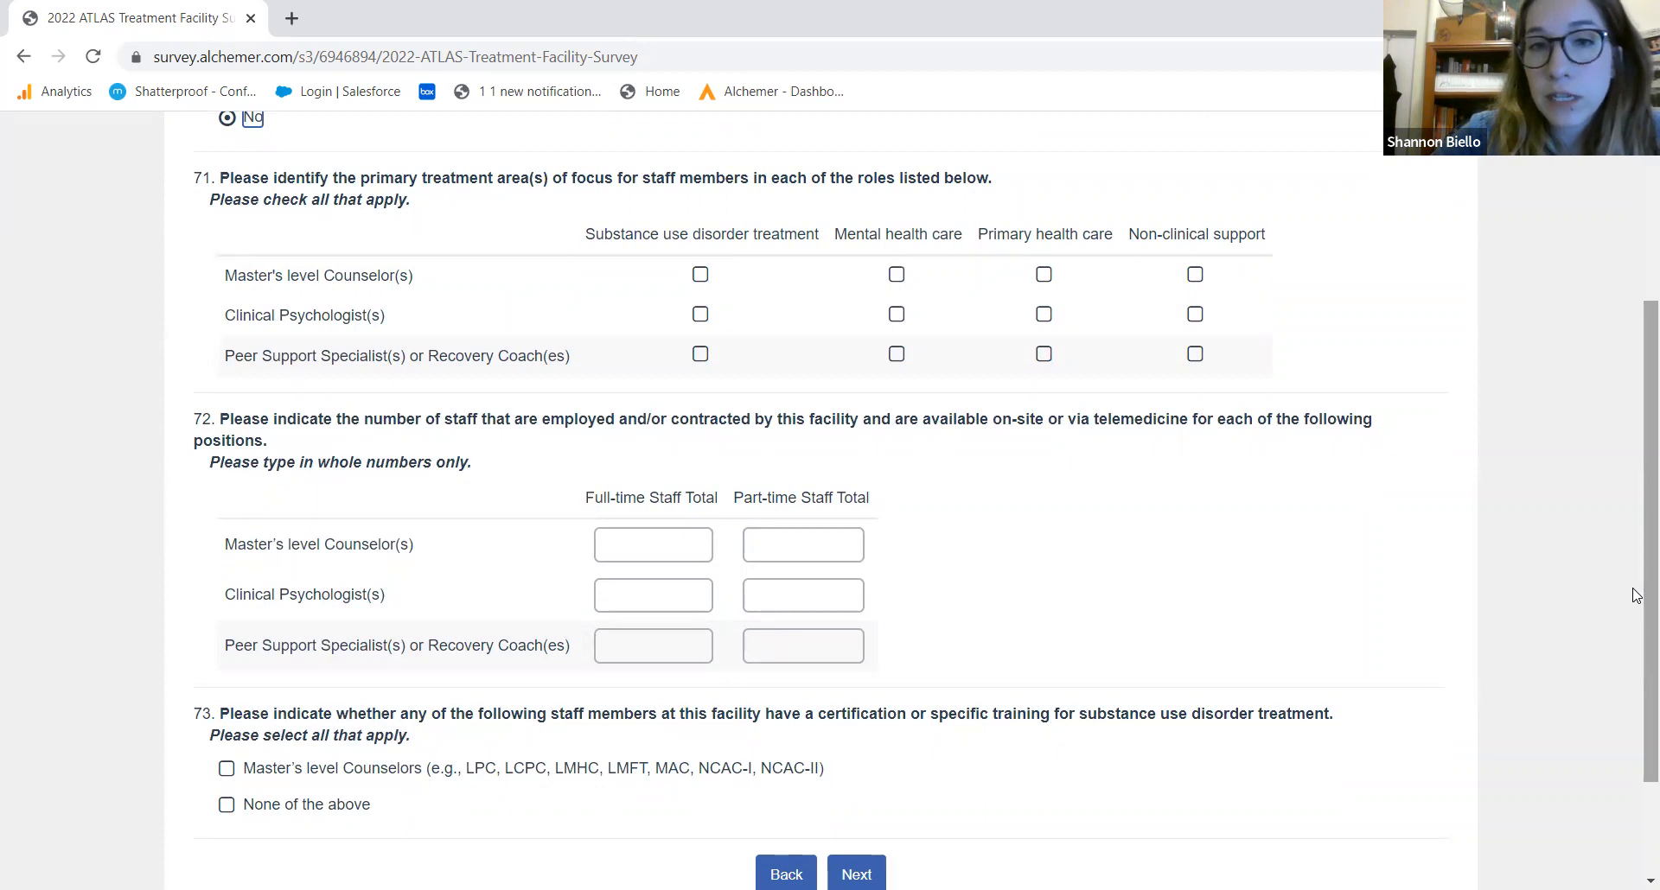
left_click(700, 276)
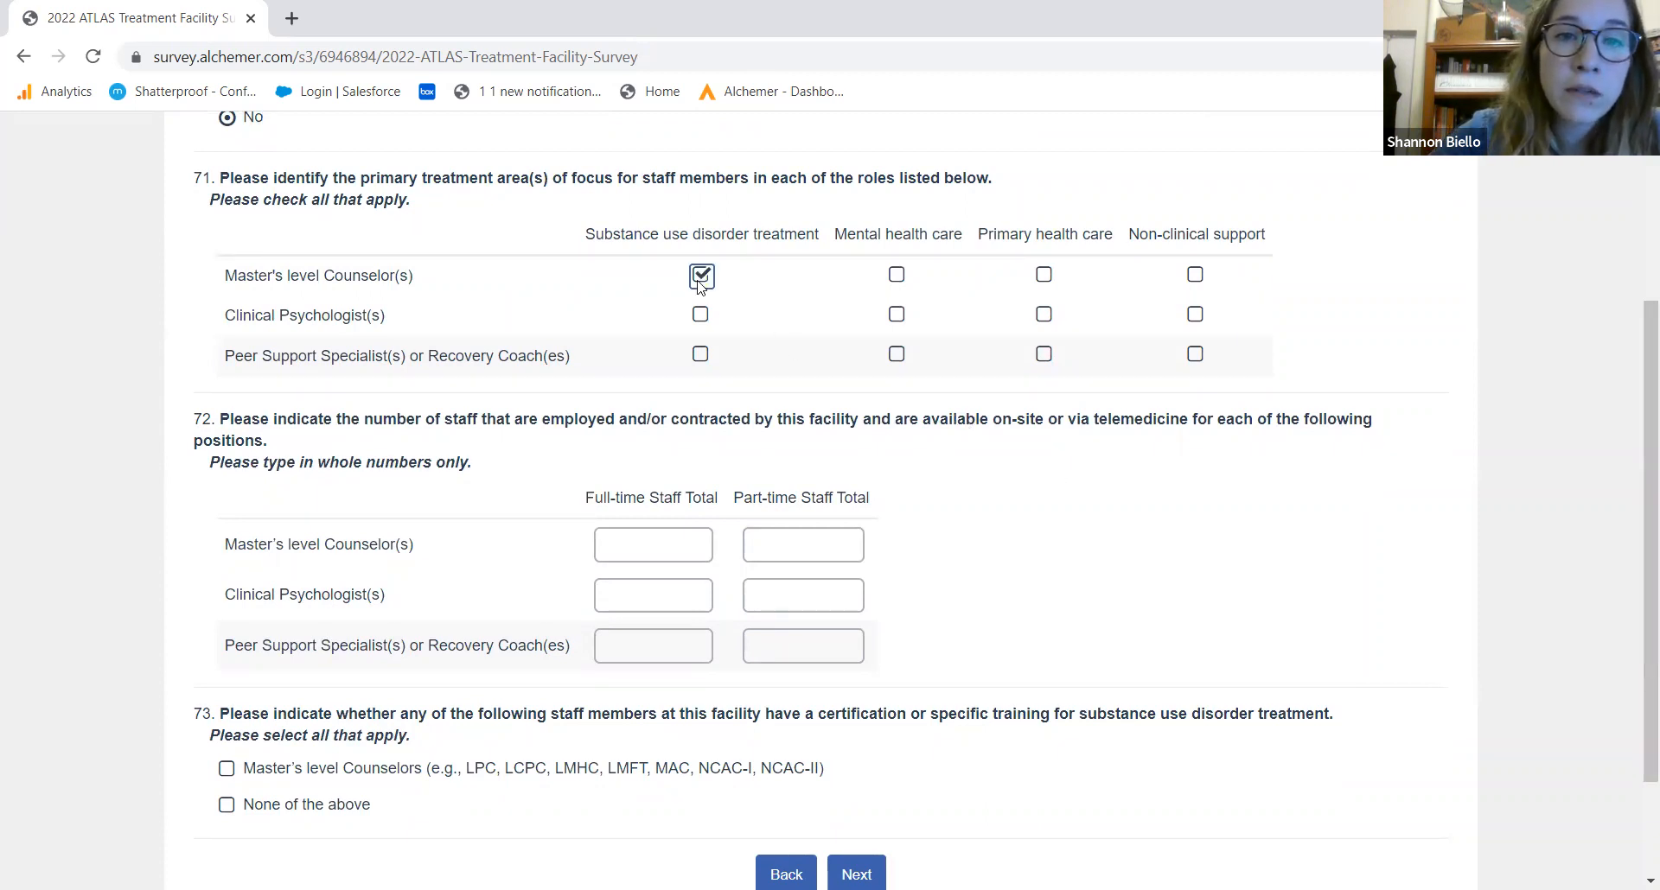
left_click(898, 275)
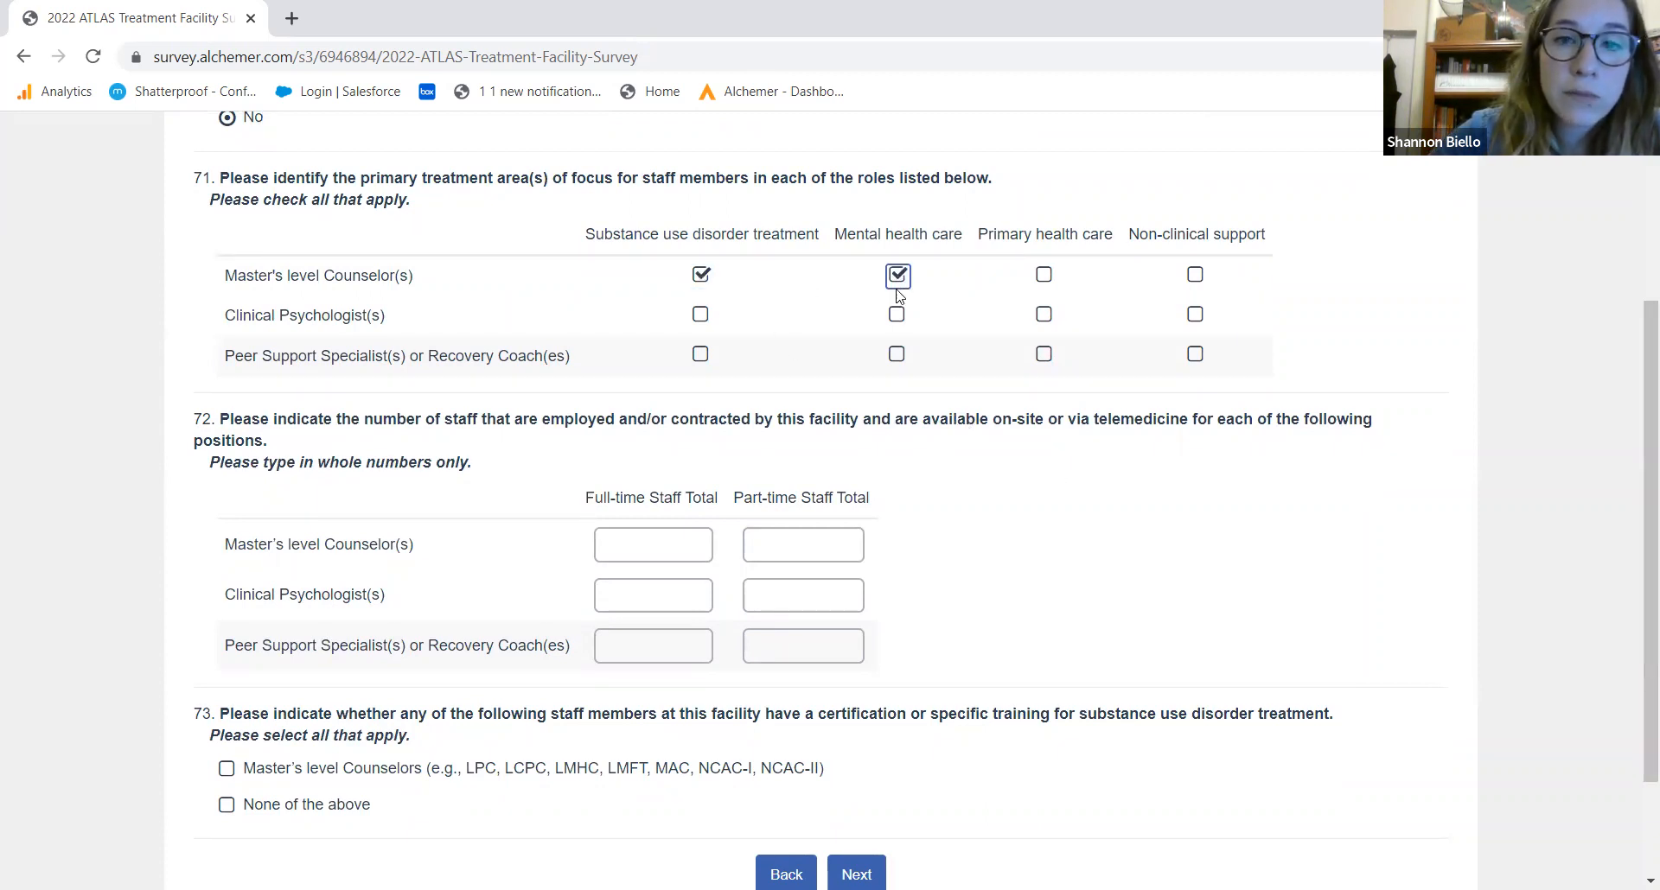
left_click(896, 316)
left_click(701, 314)
left_click(1198, 356)
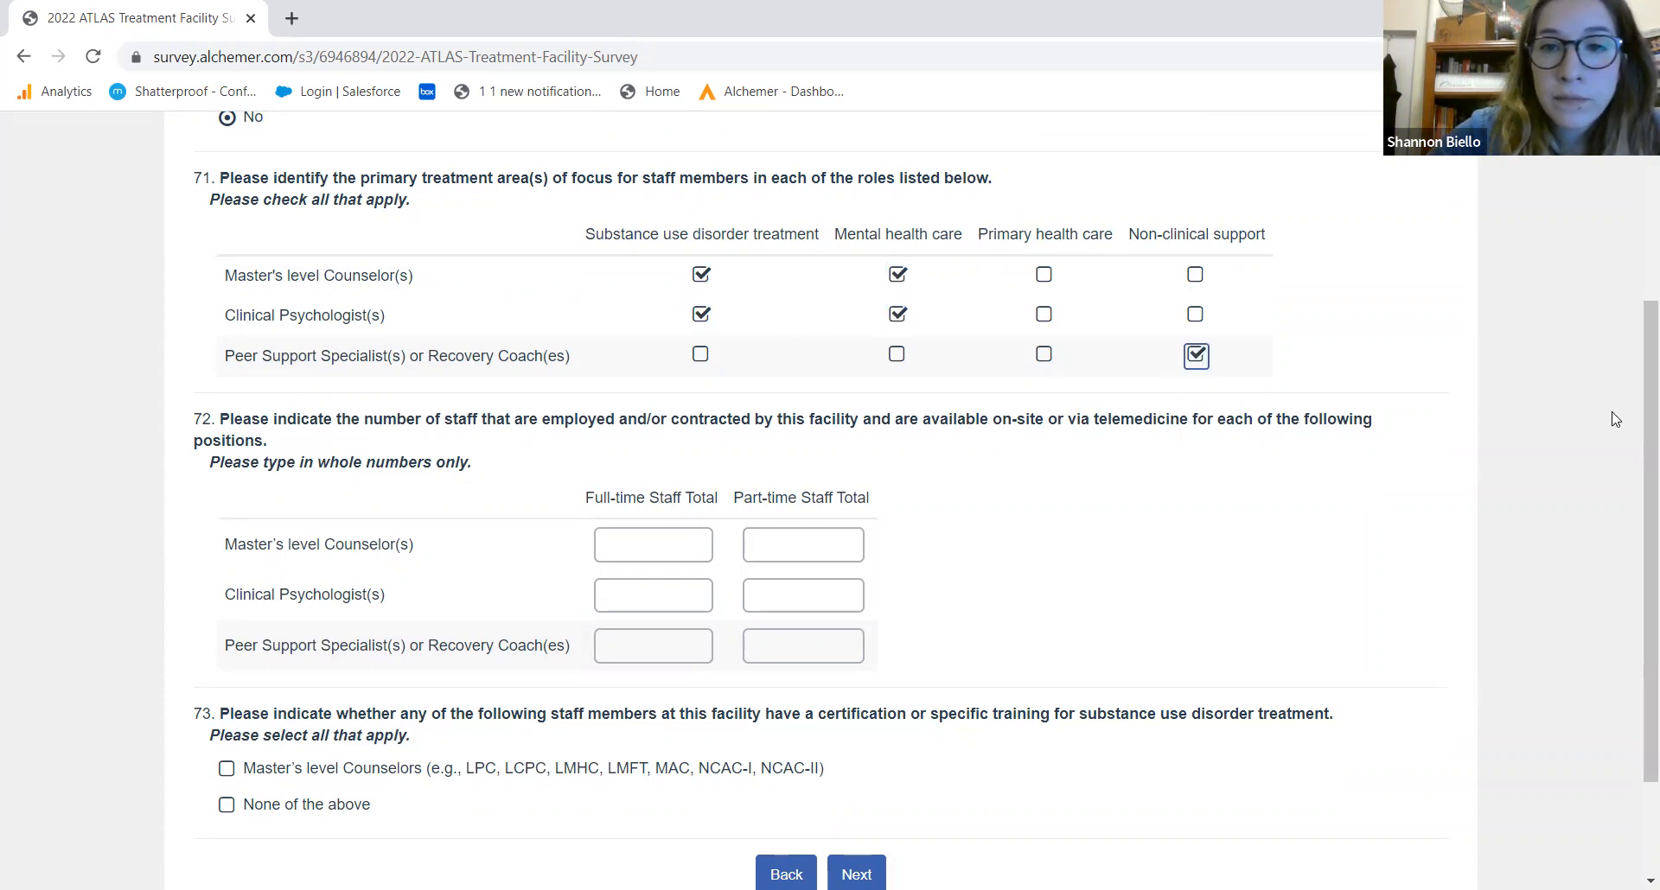
left_click_drag(1635, 414, 1634, 504)
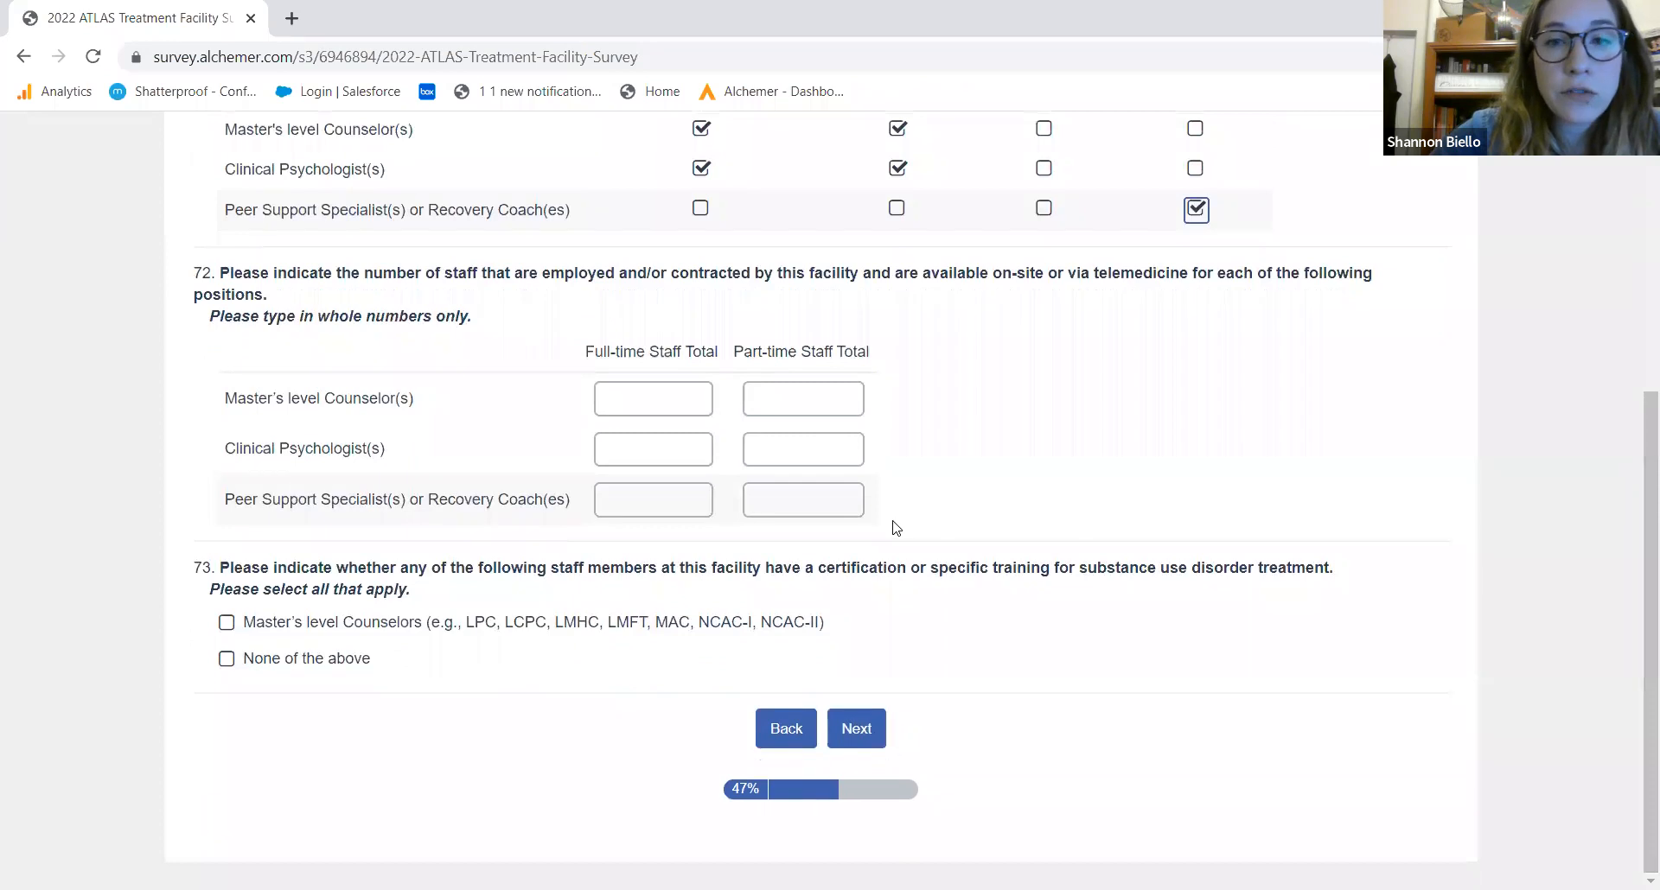
Enter full-time/part-time staff counts 3/2, 1/0, 5/0 and mark Master's level counselors as certified
left_click(643, 400)
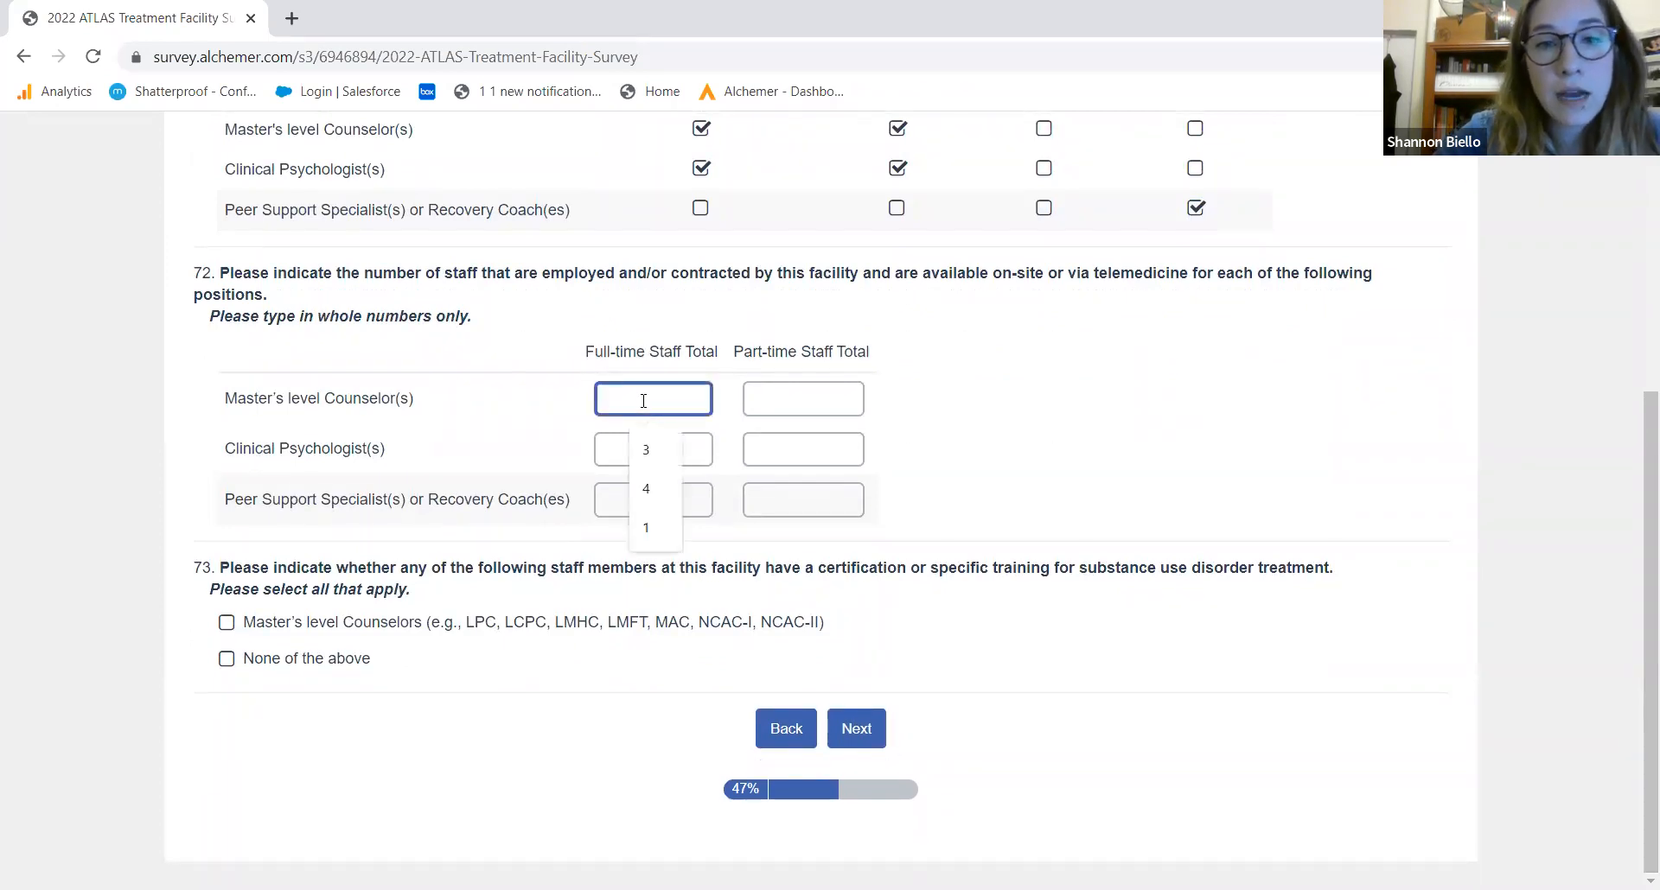
type("3")
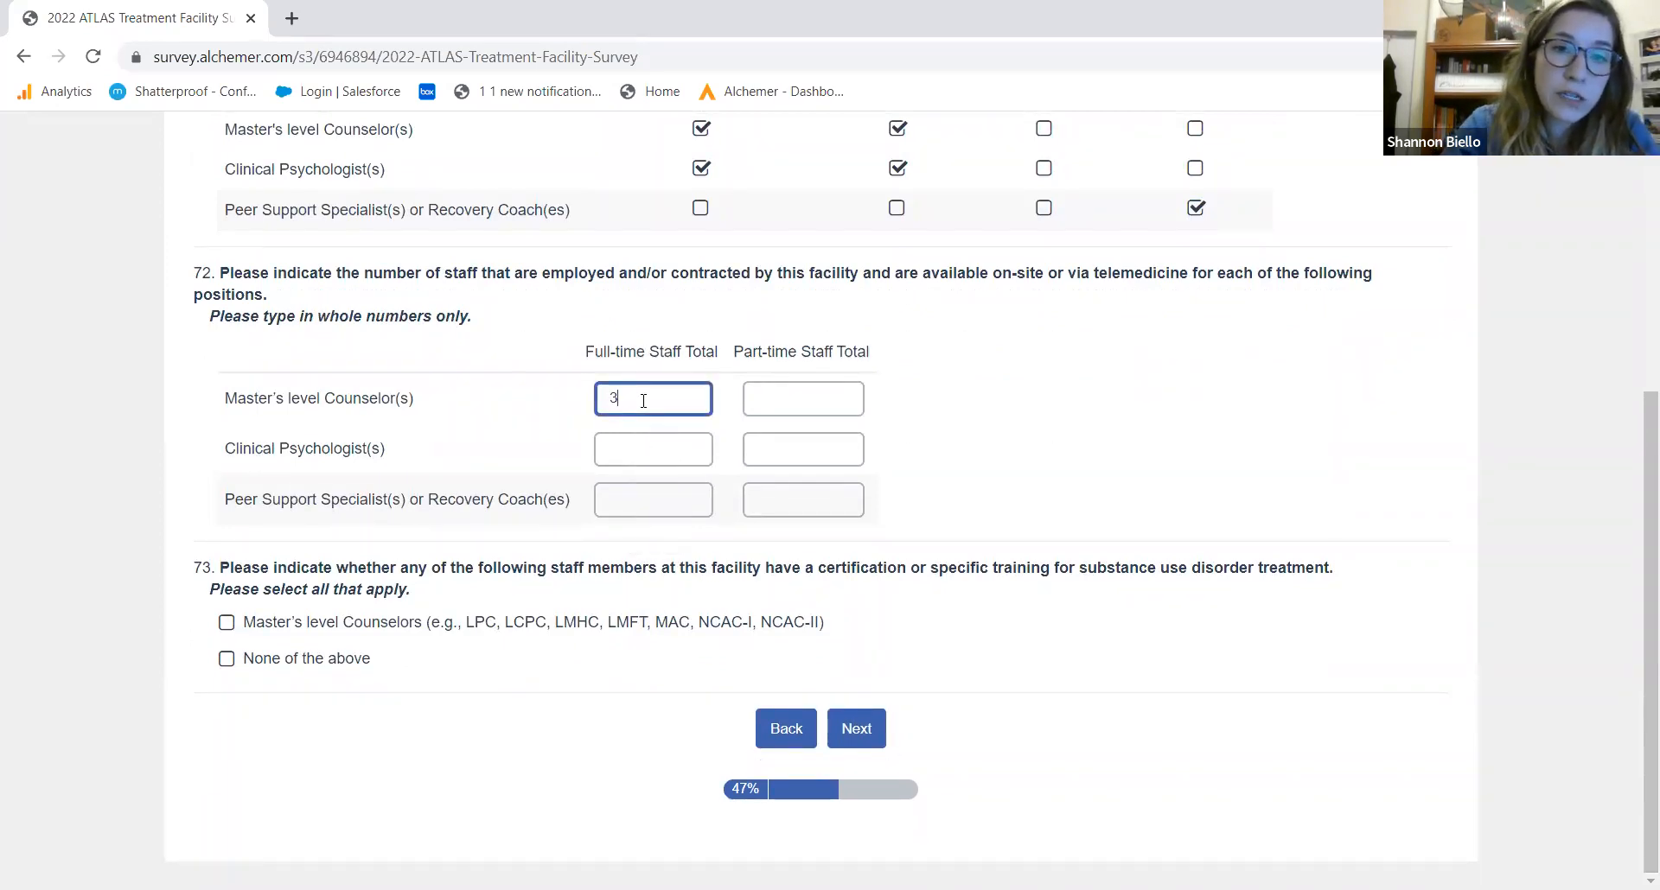
key("Tab")
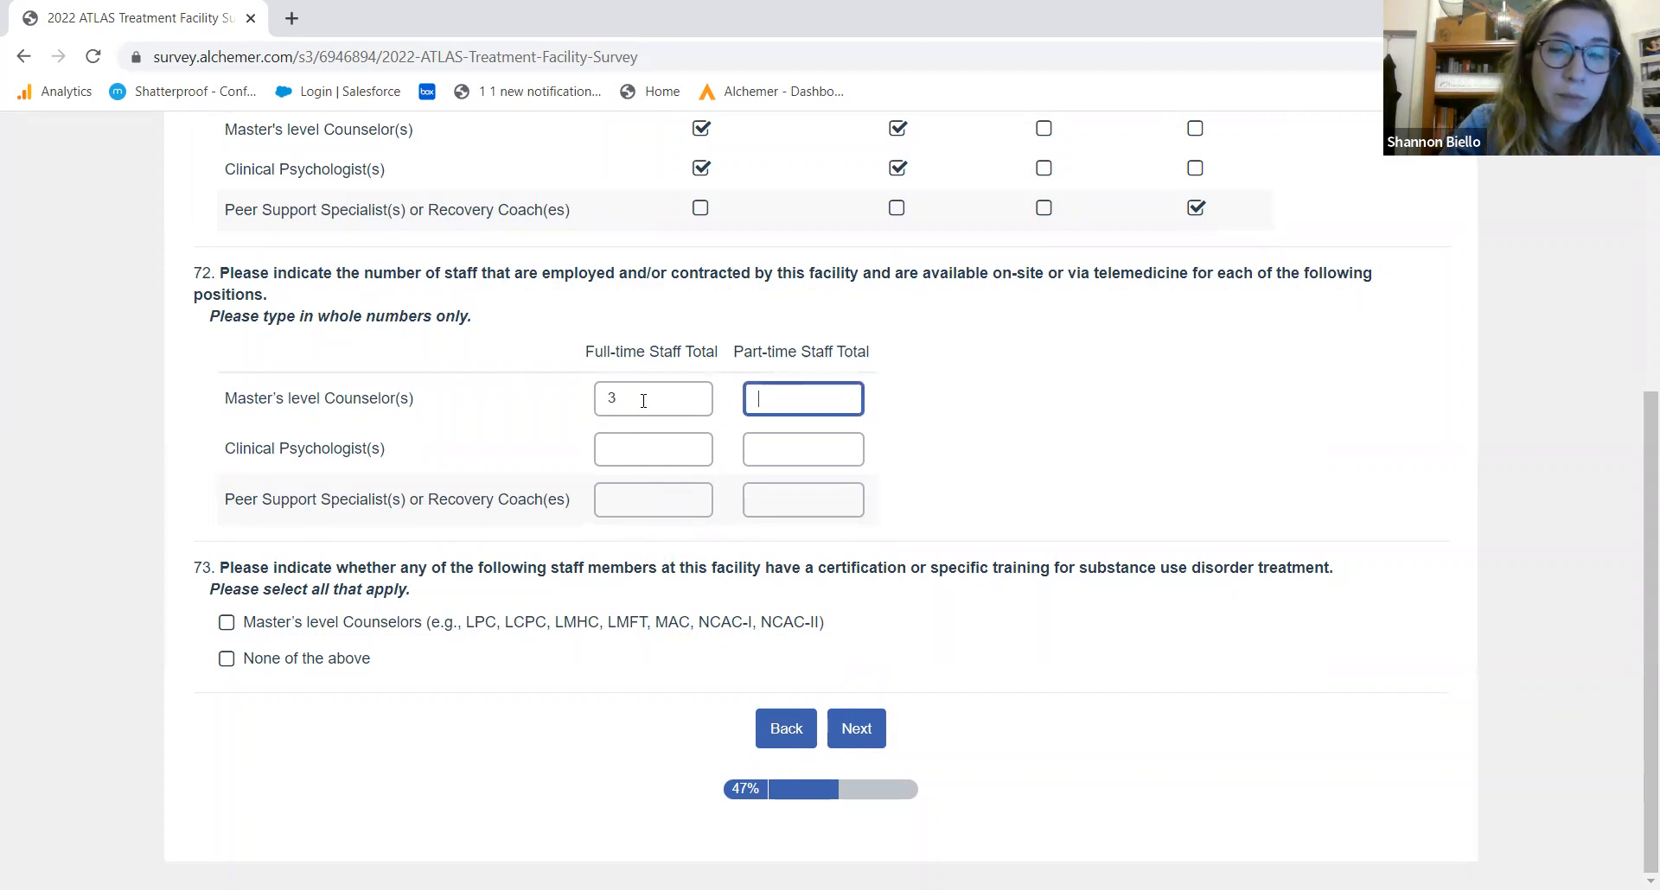
key("Tab")
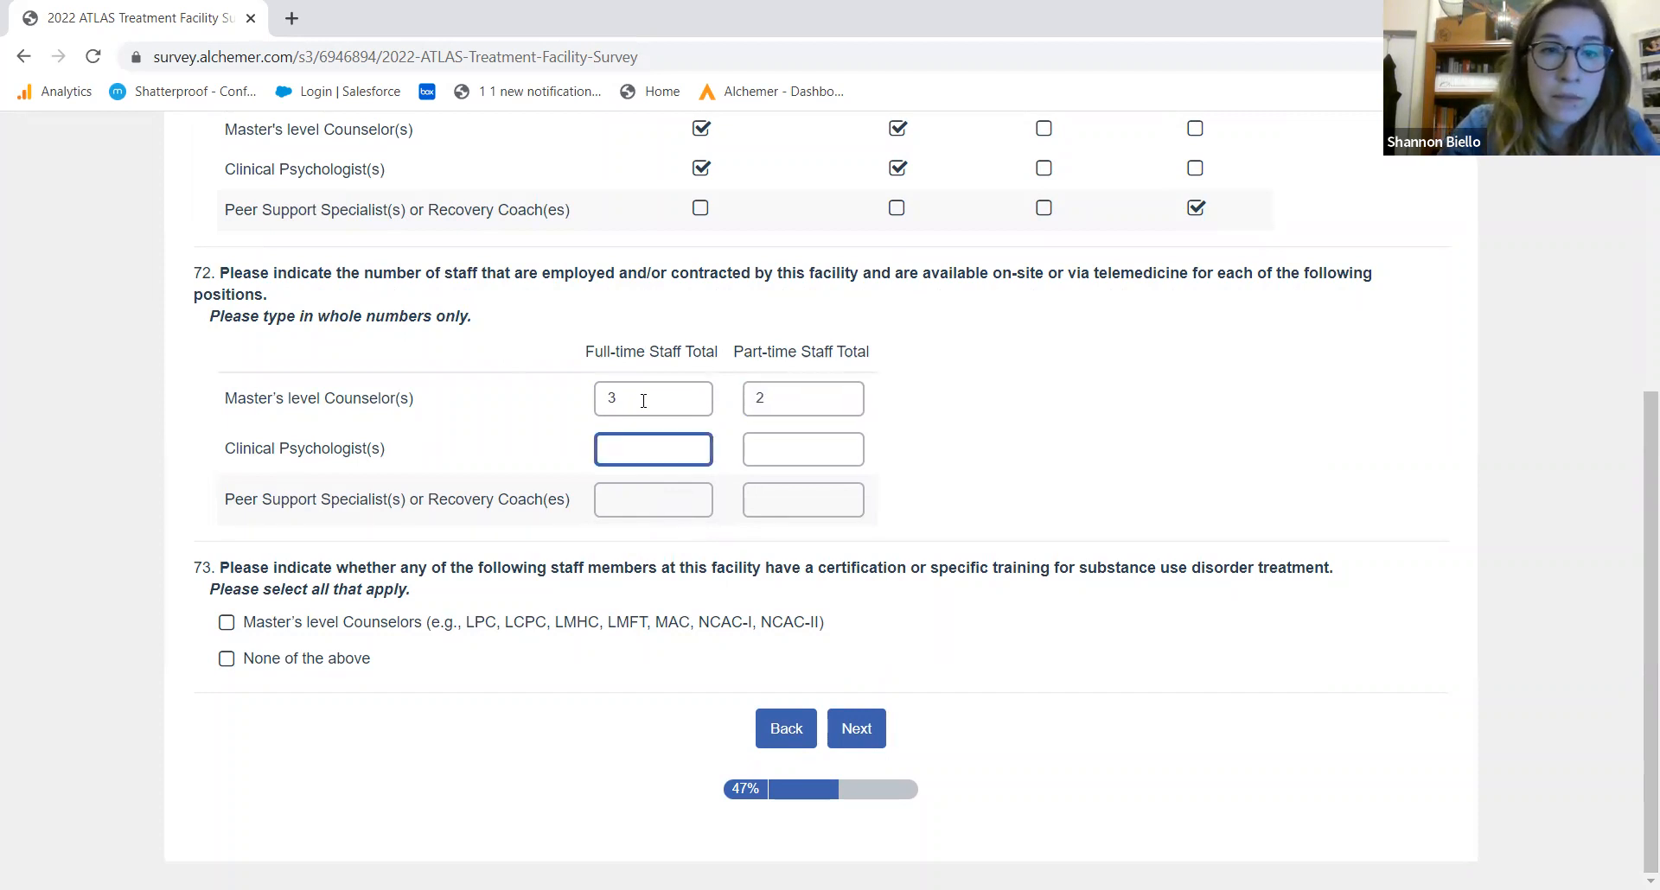
key("Tab")
type("0")
key("Tab")
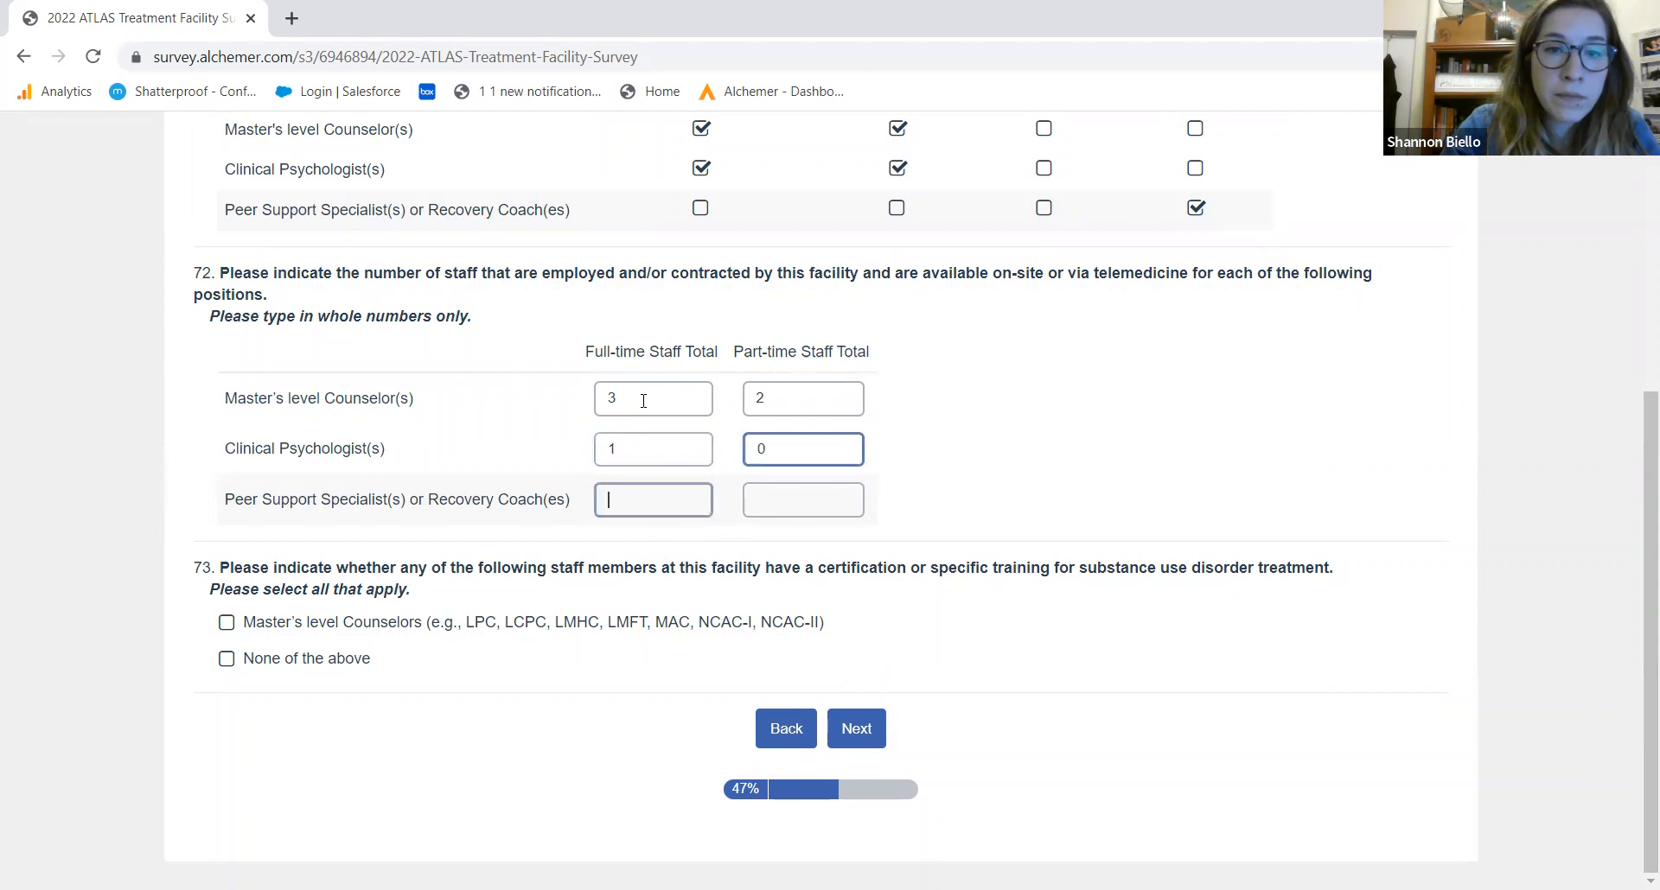
type("5")
key("Tab")
type("0")
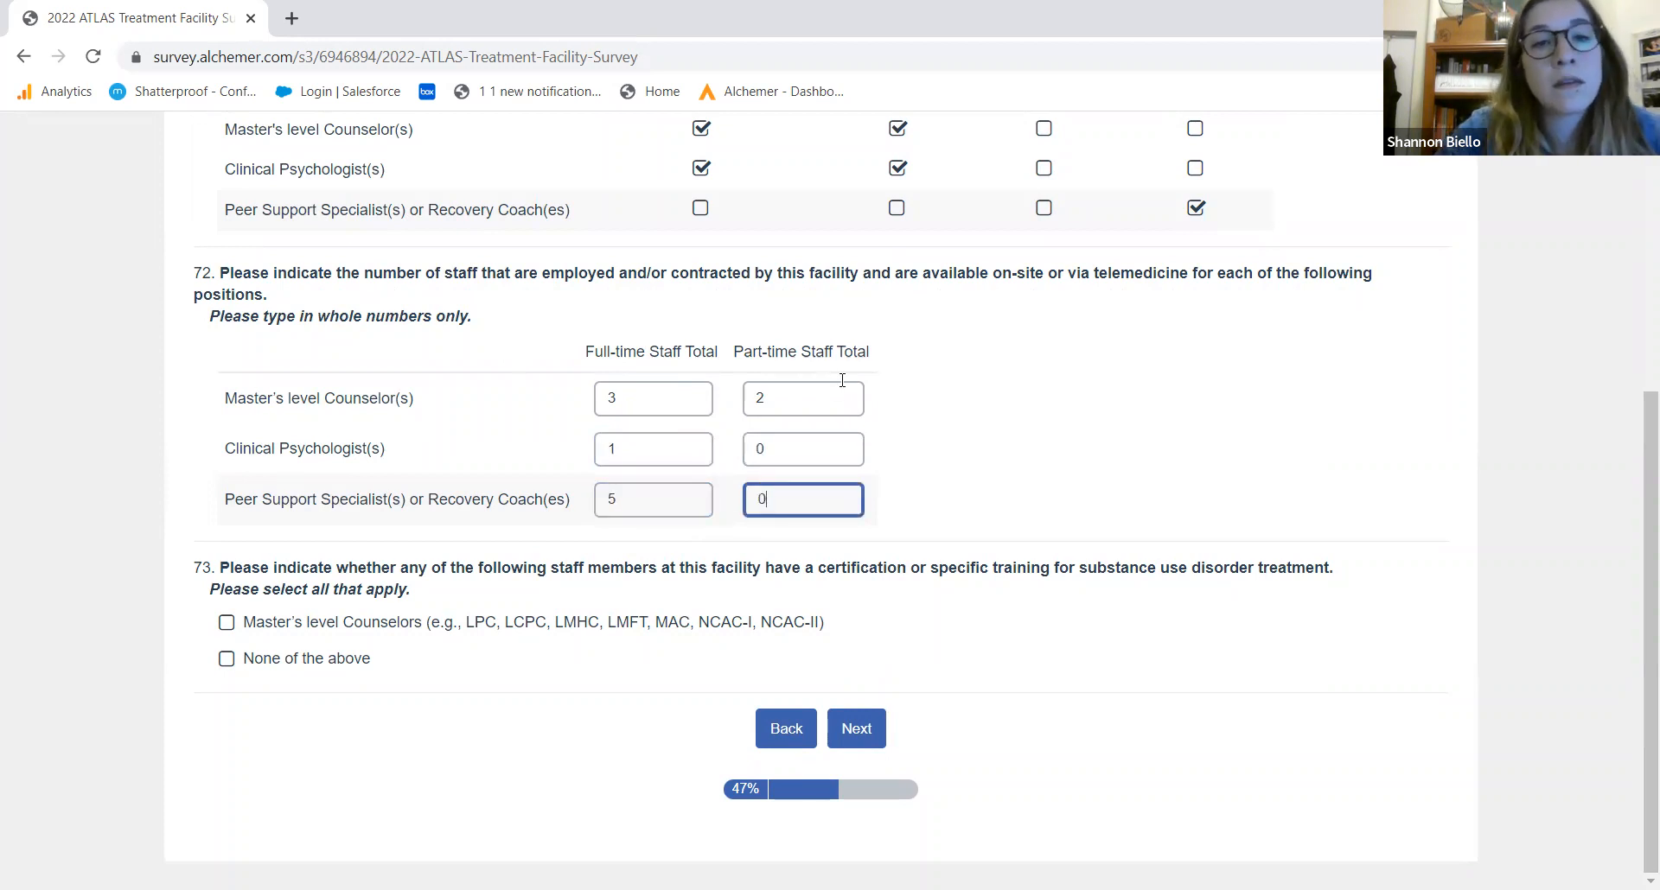
left_click(566, 661)
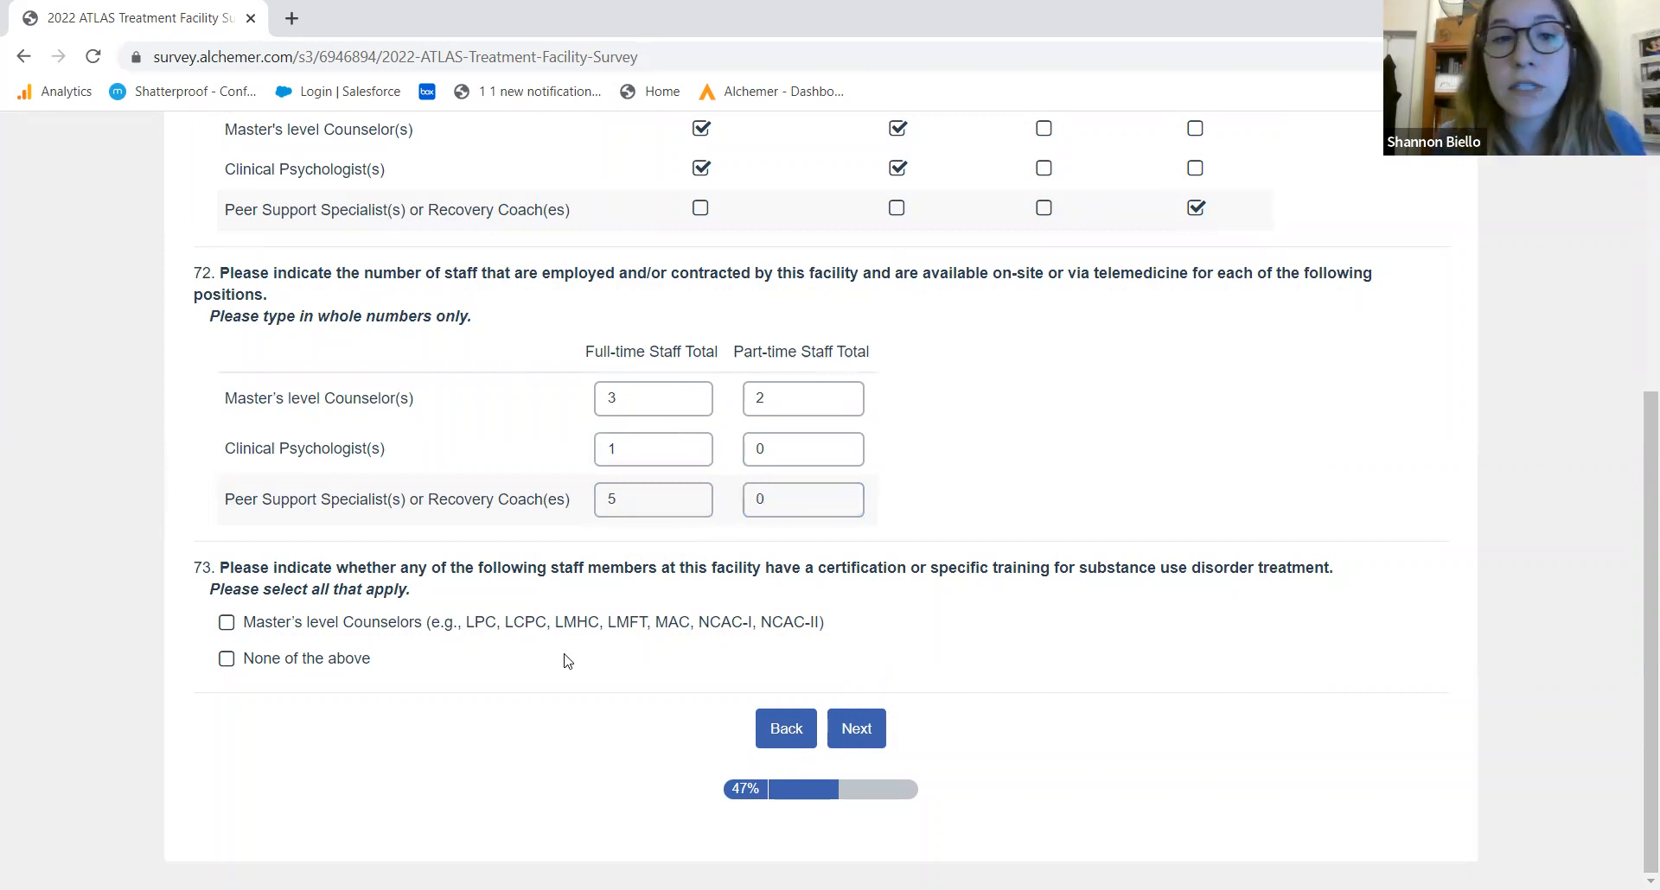
left_click(464, 627)
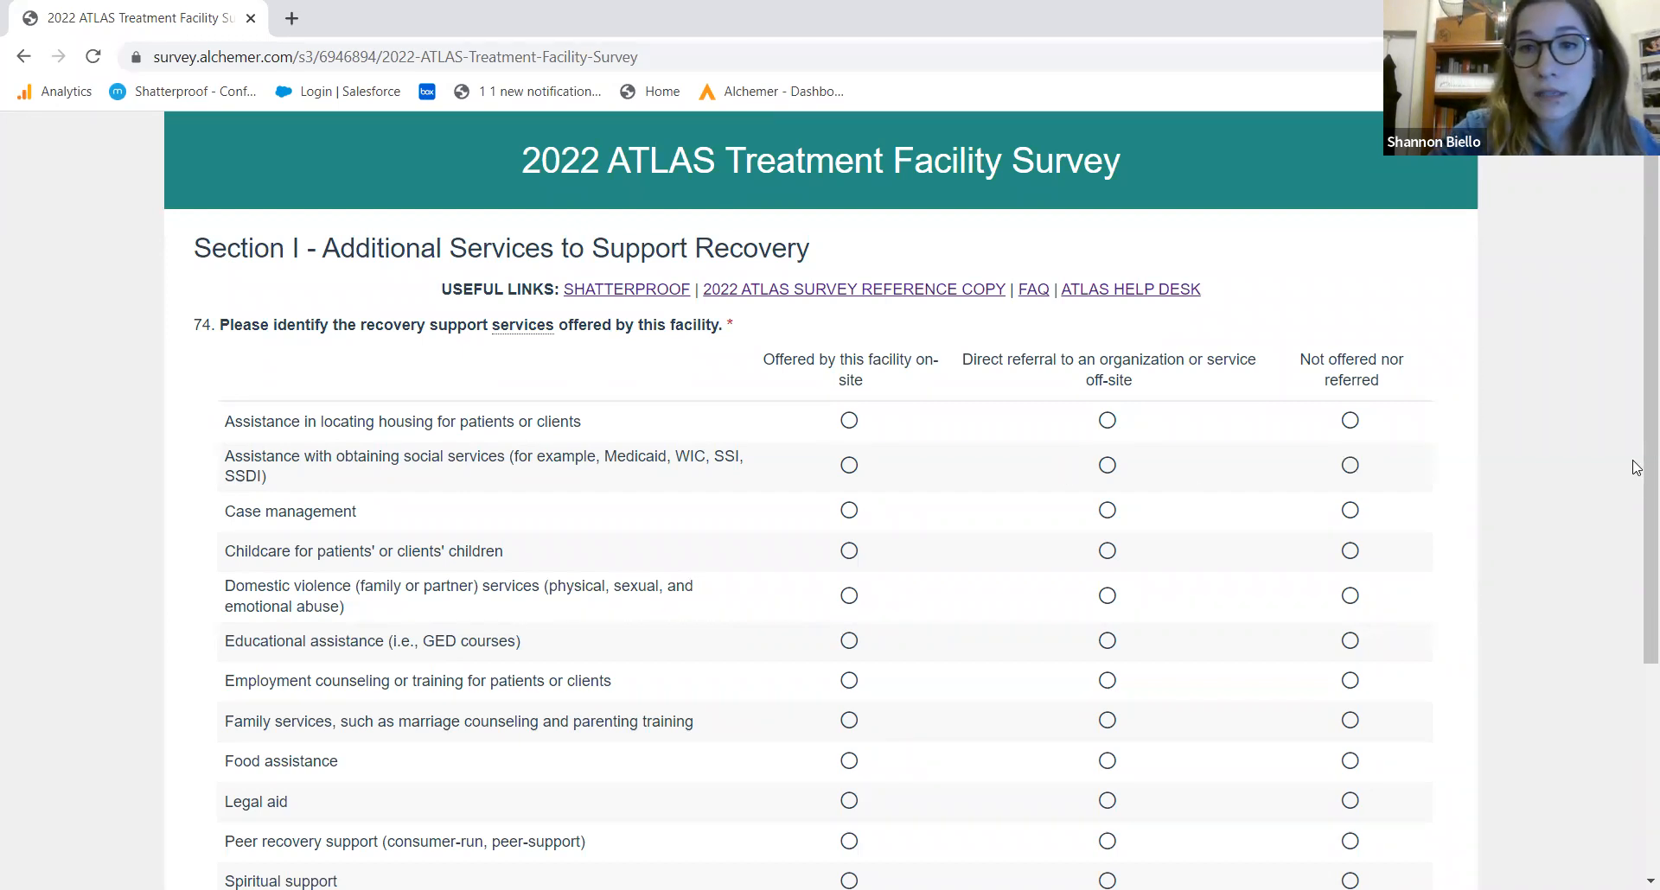
In Q74, mark housing, social services, case management and childcare on-site; domestic violence, education and employment referred off-site; family and food not offered
scroll(1636, 500, "down", 1)
scroll(1636, 501, "down", 1)
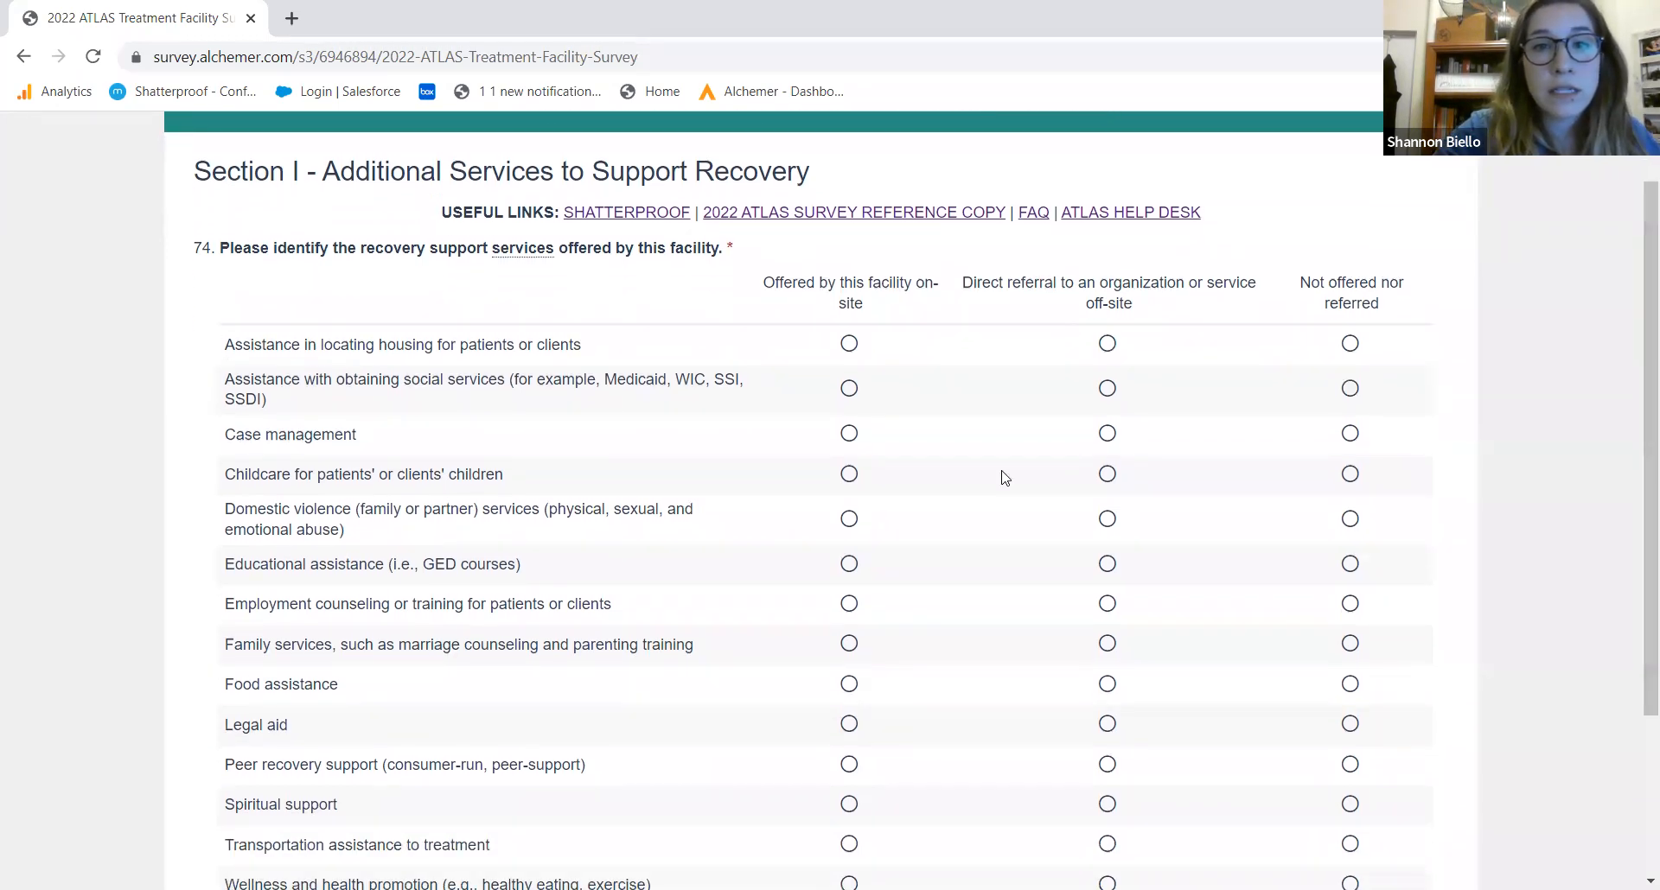
left_click(858, 345)
left_click(851, 391)
left_click(851, 435)
left_click(850, 474)
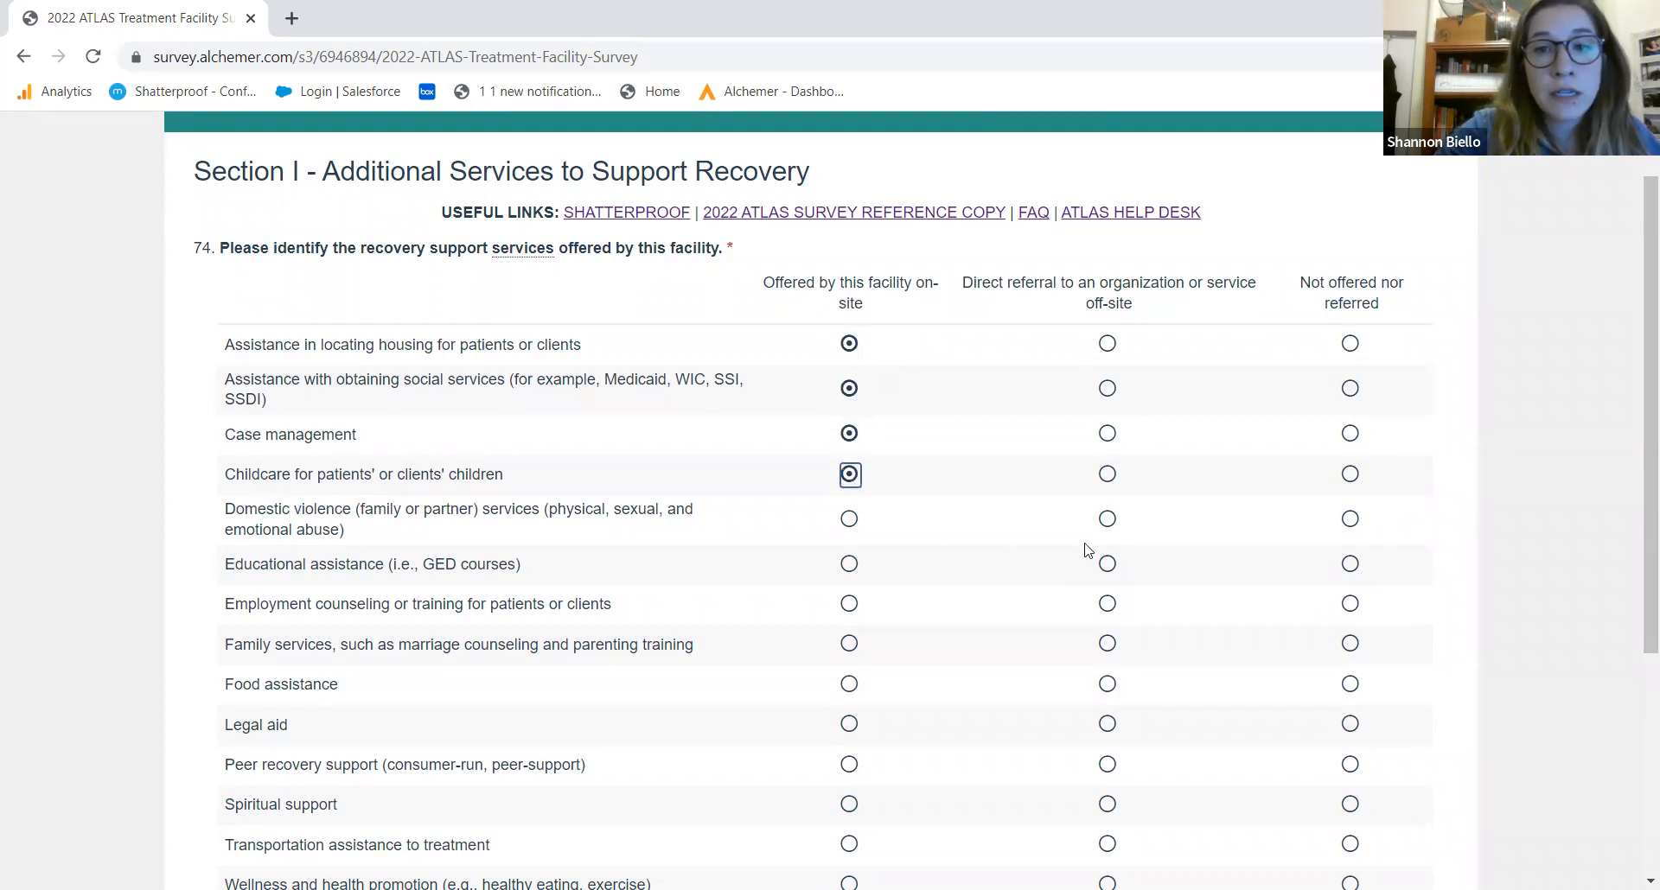
left_click(1108, 521)
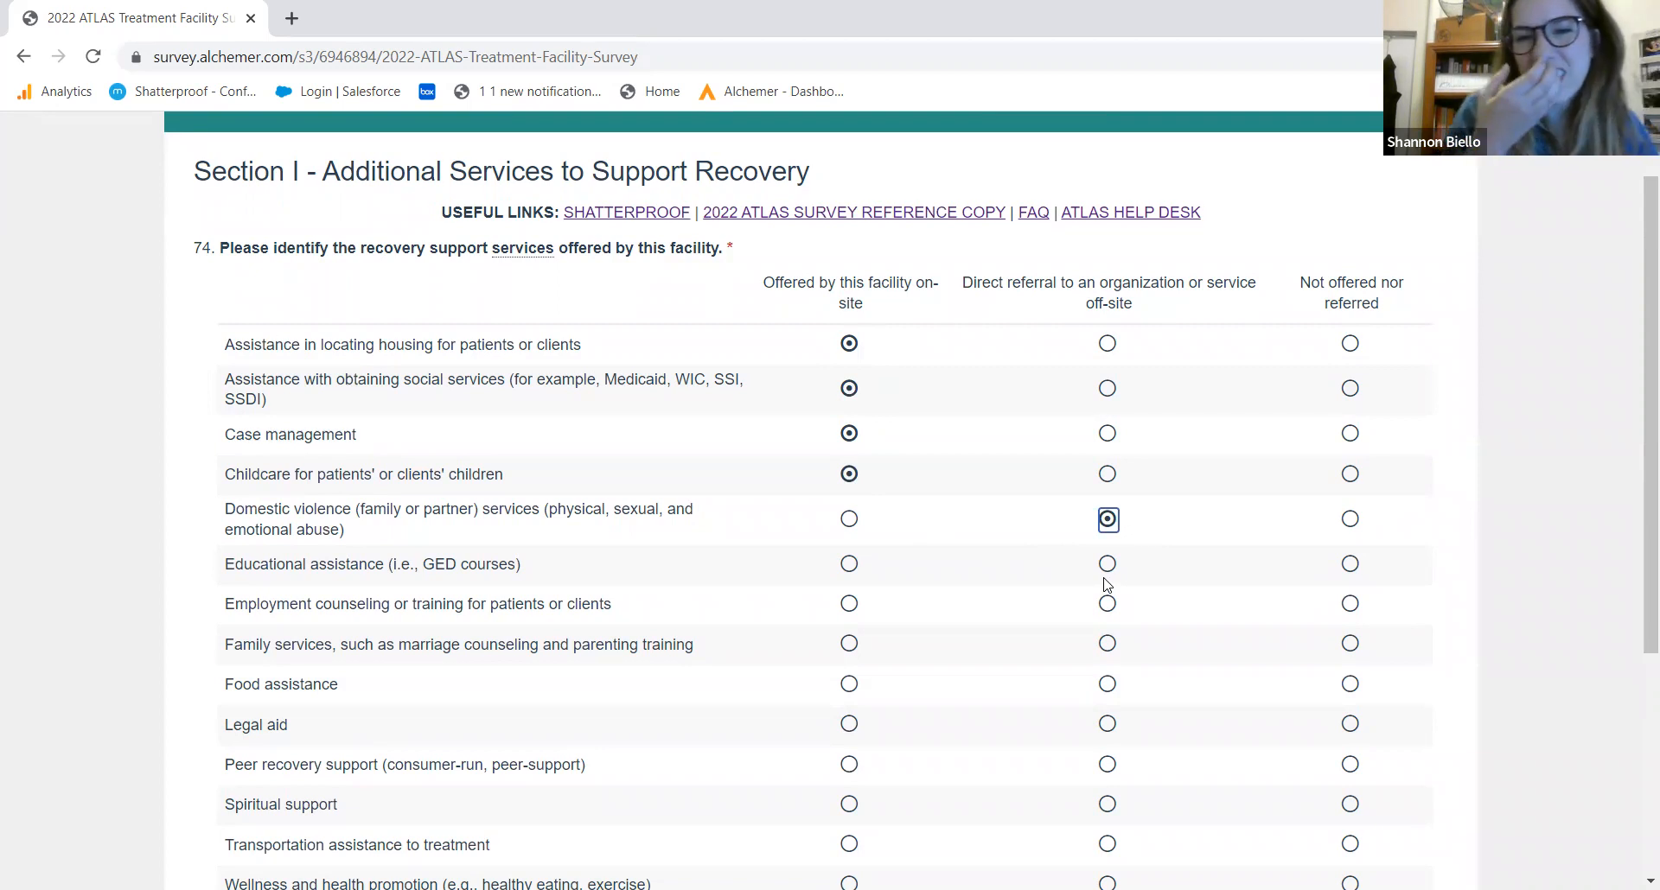
left_click(1111, 564)
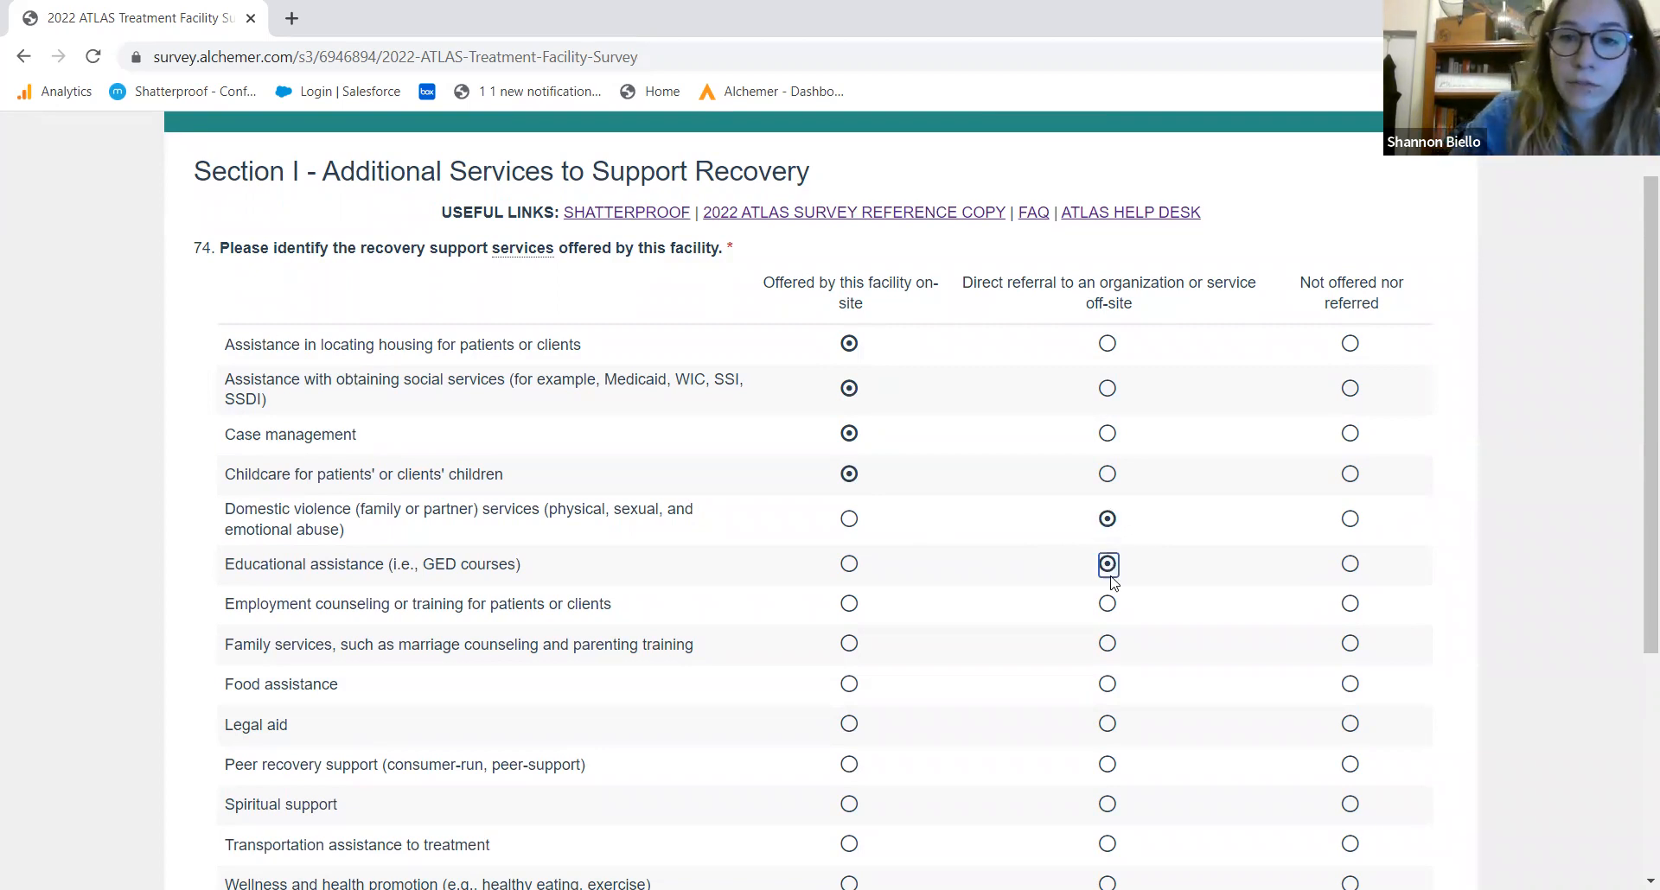
left_click(1110, 605)
left_click(1354, 646)
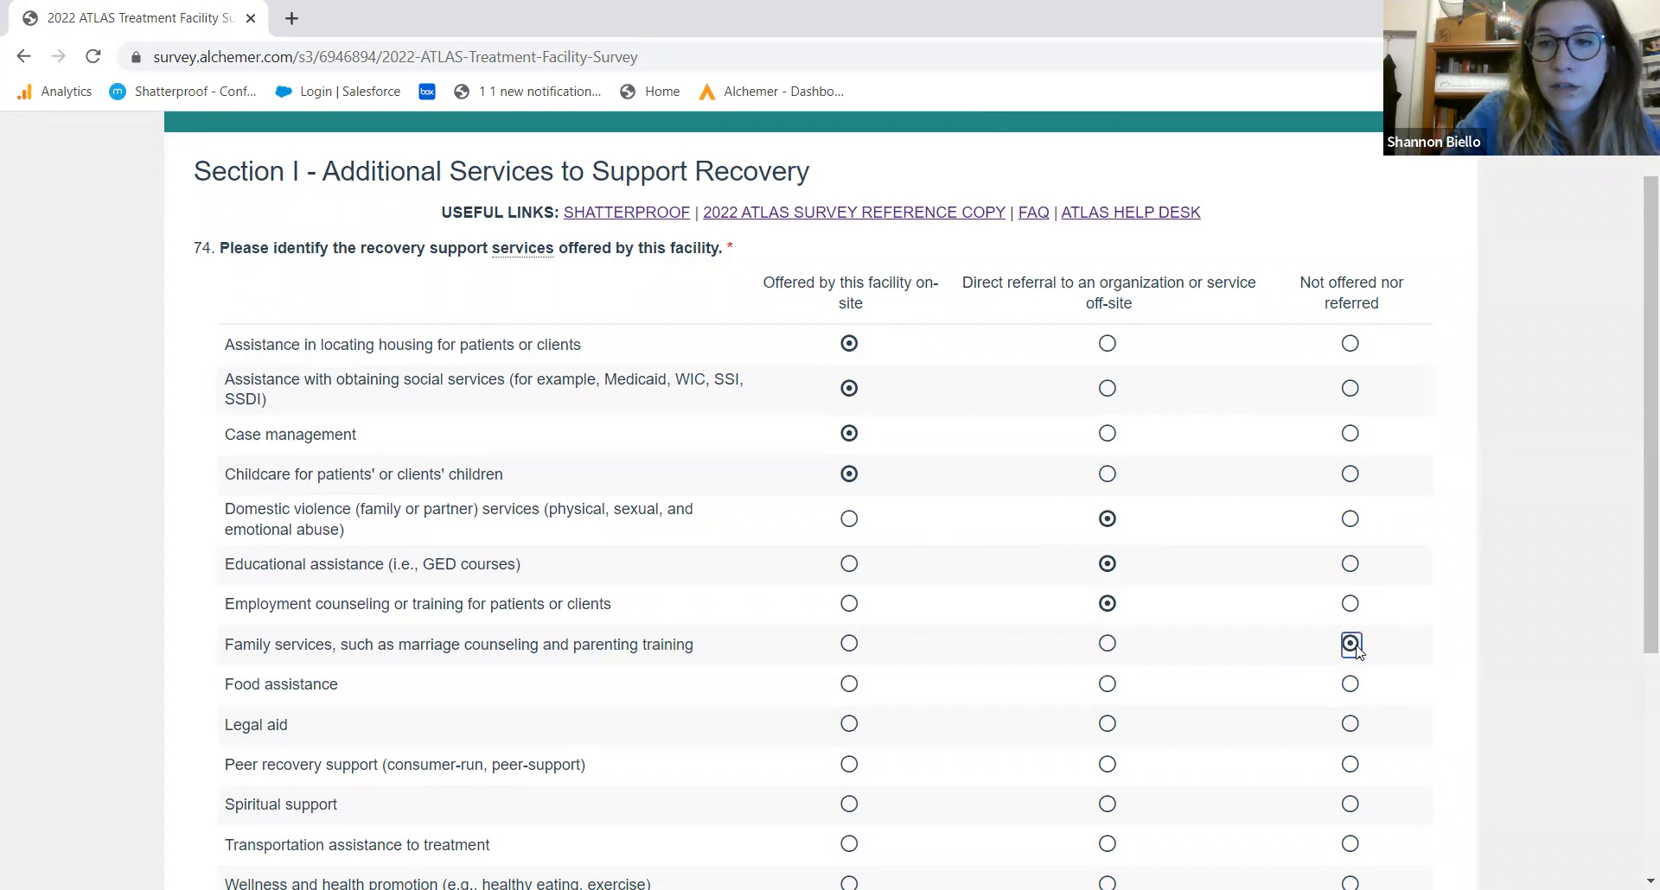
left_click(1355, 689)
Refer legal aid, peer recovery, spiritual support and transportation off-site, set wellness on-site, and answer Yes to referral tracking
scroll(1636, 601, "down", 2)
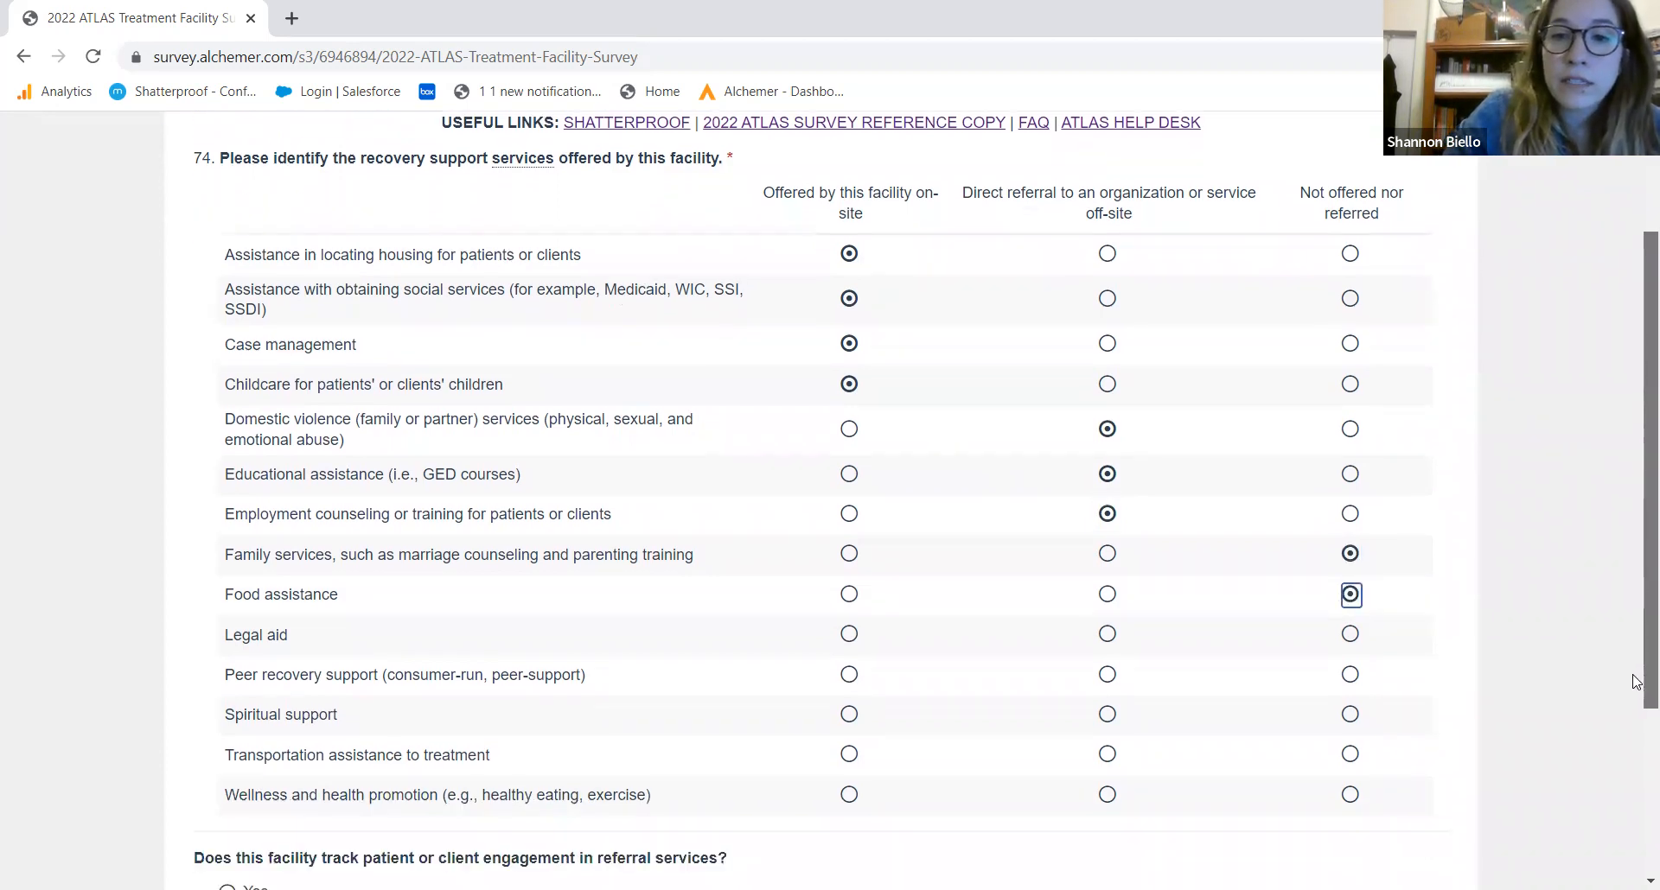
left_click(1109, 542)
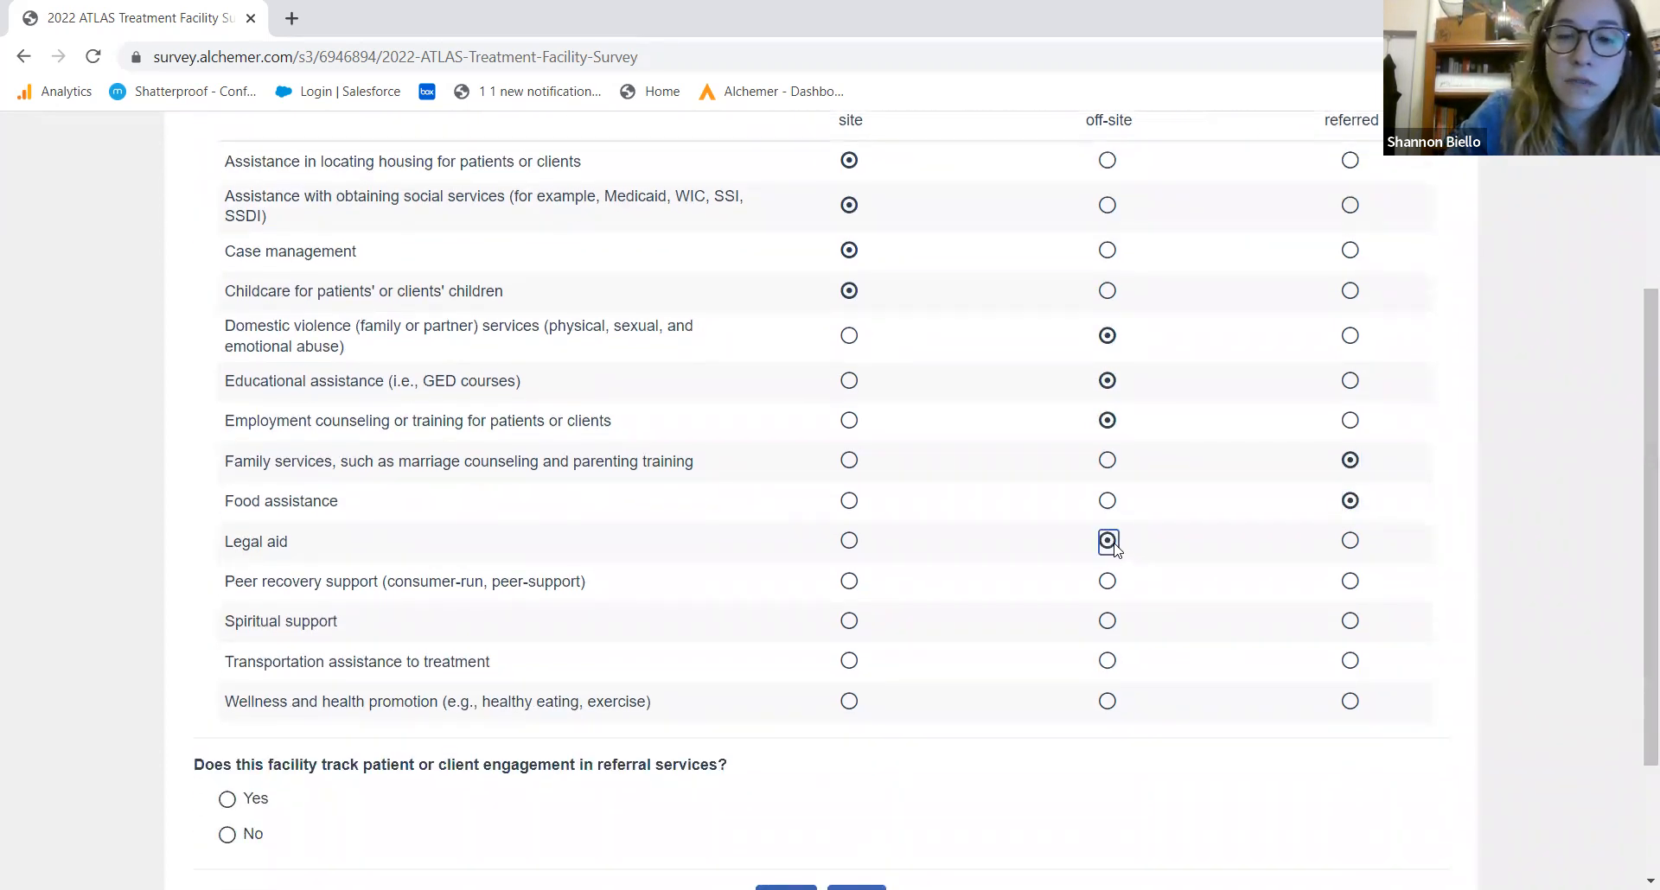
left_click(1109, 581)
left_click(849, 622)
left_click(1109, 622)
left_click(1109, 662)
left_click(849, 701)
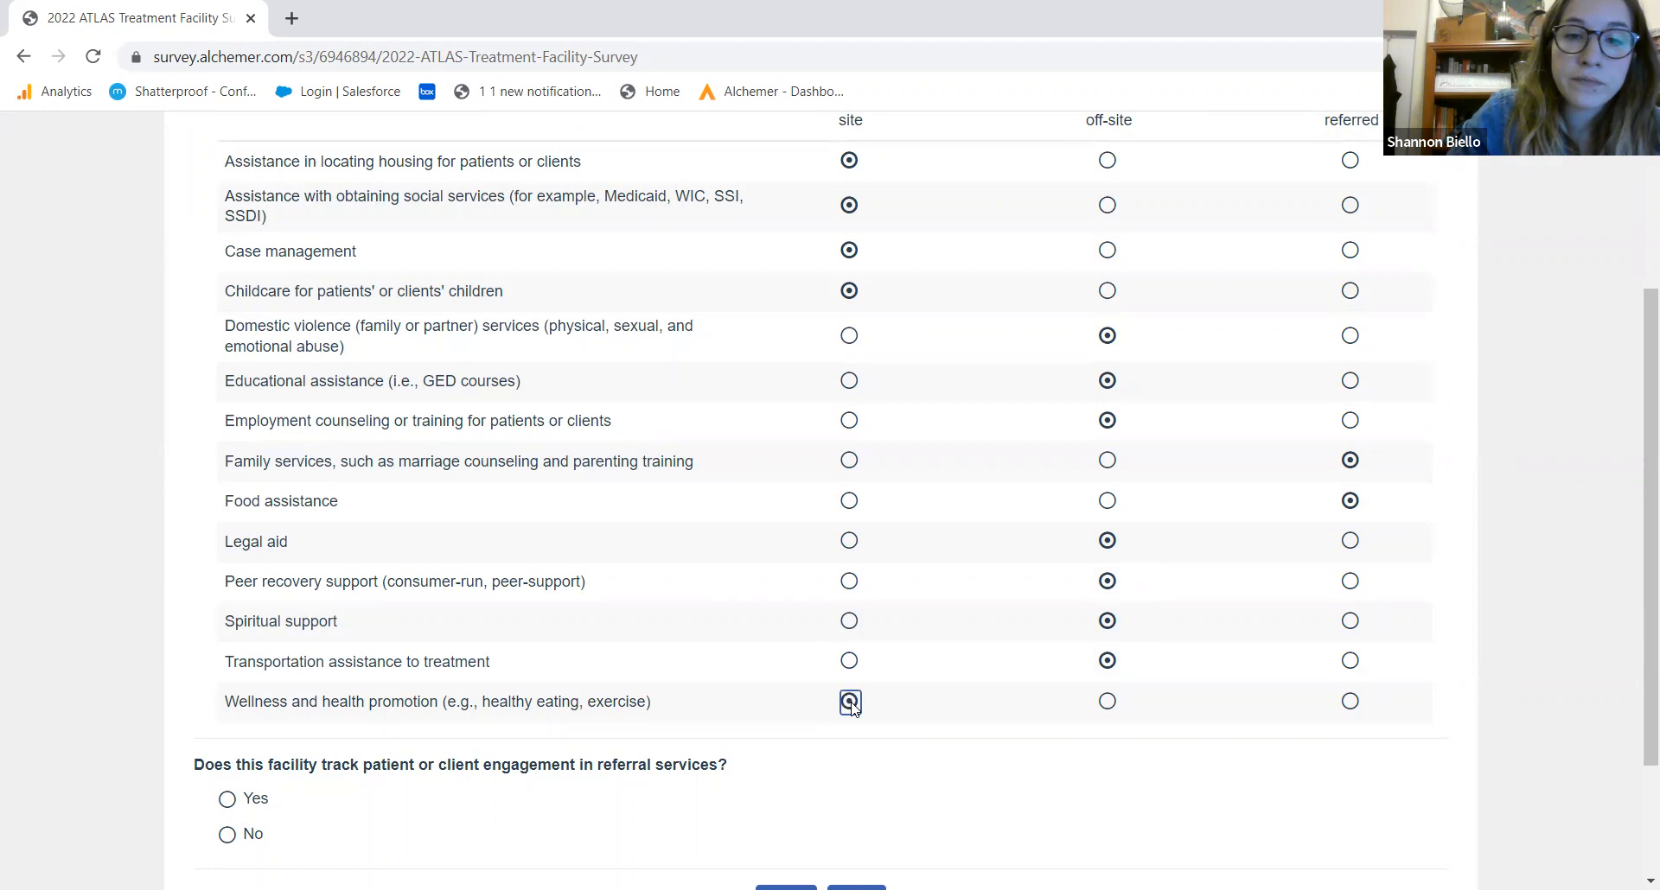
left_click_drag(1640, 681, 1637, 826)
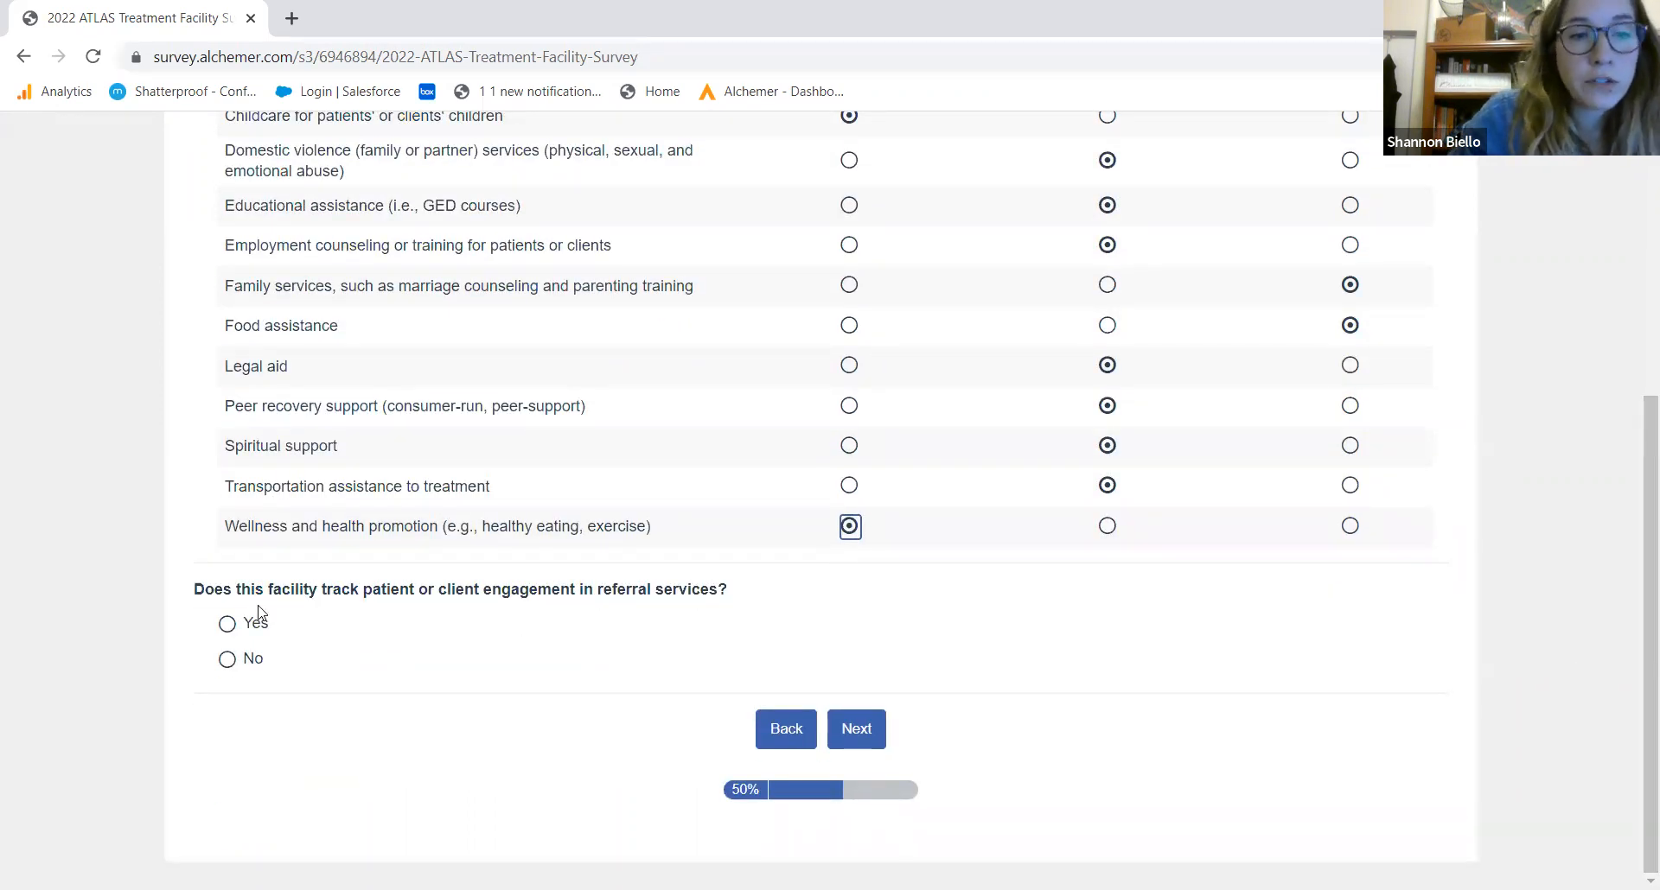
left_click(241, 622)
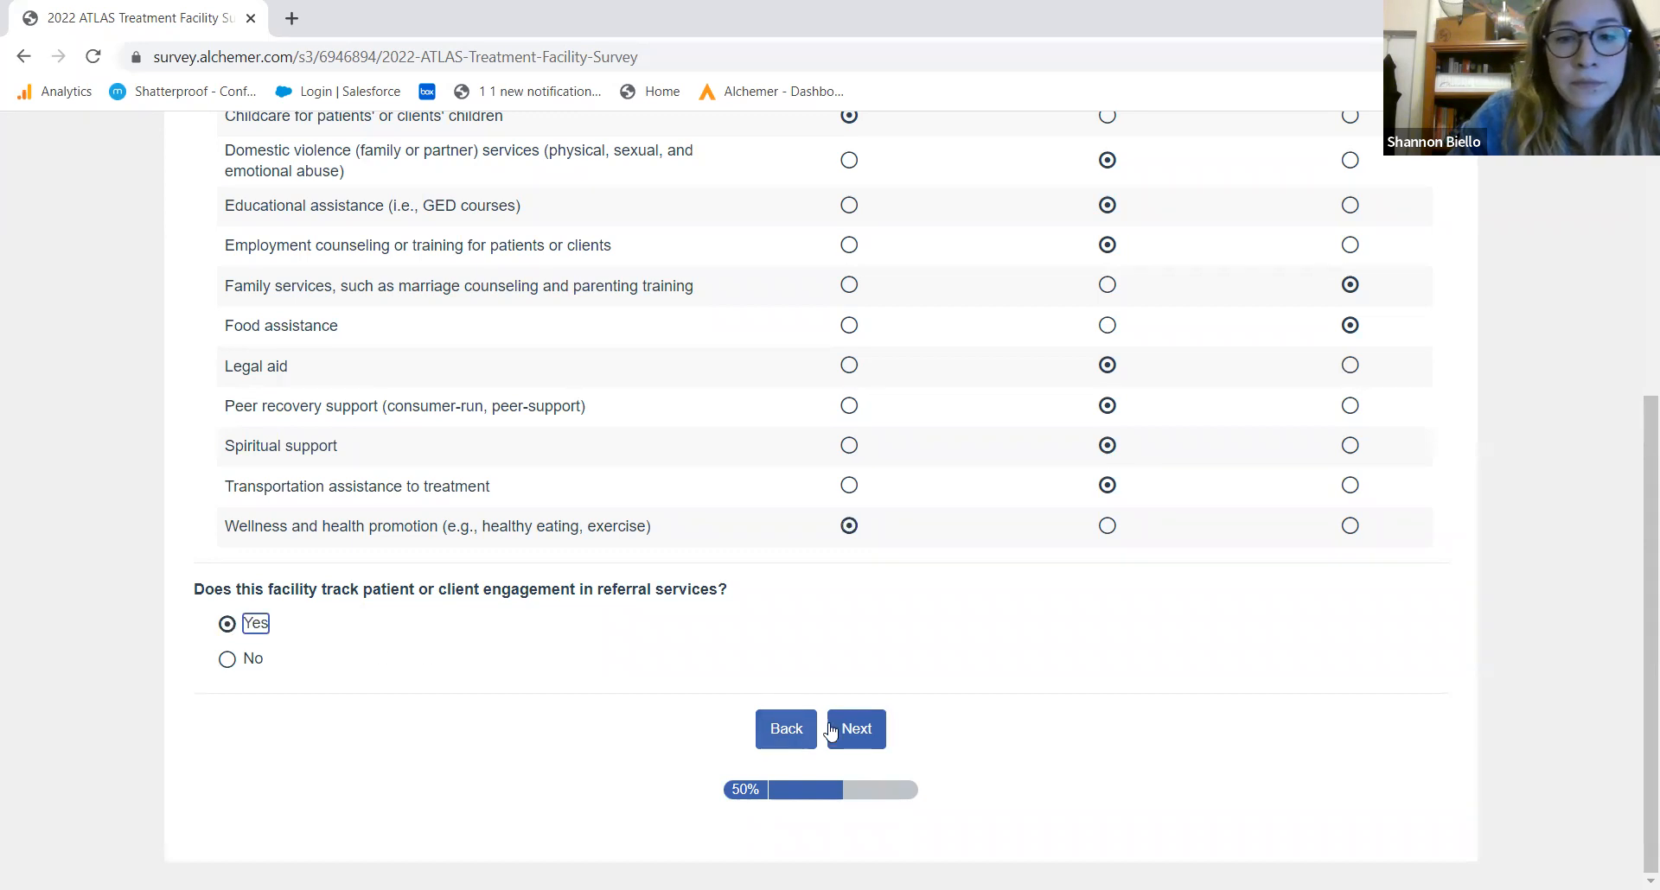
left_click(854, 731)
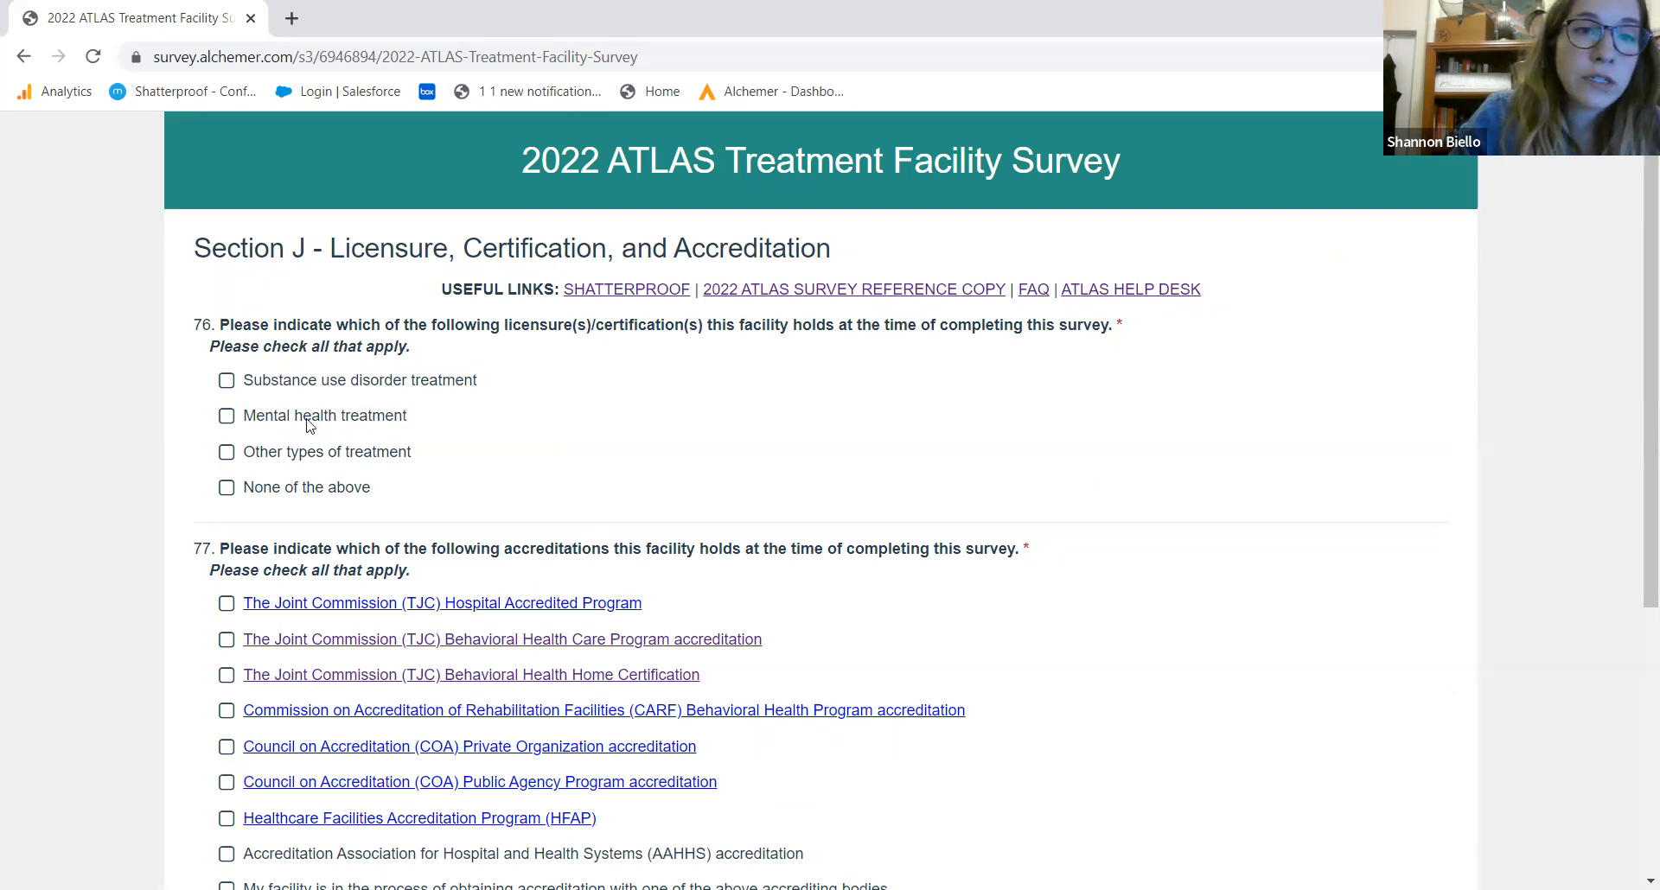
Claim substance use and mental health treatment licensure and TJC Behavioral Health Care accreditation, and answer No to license revocation
left_click(270, 383)
left_click(320, 424)
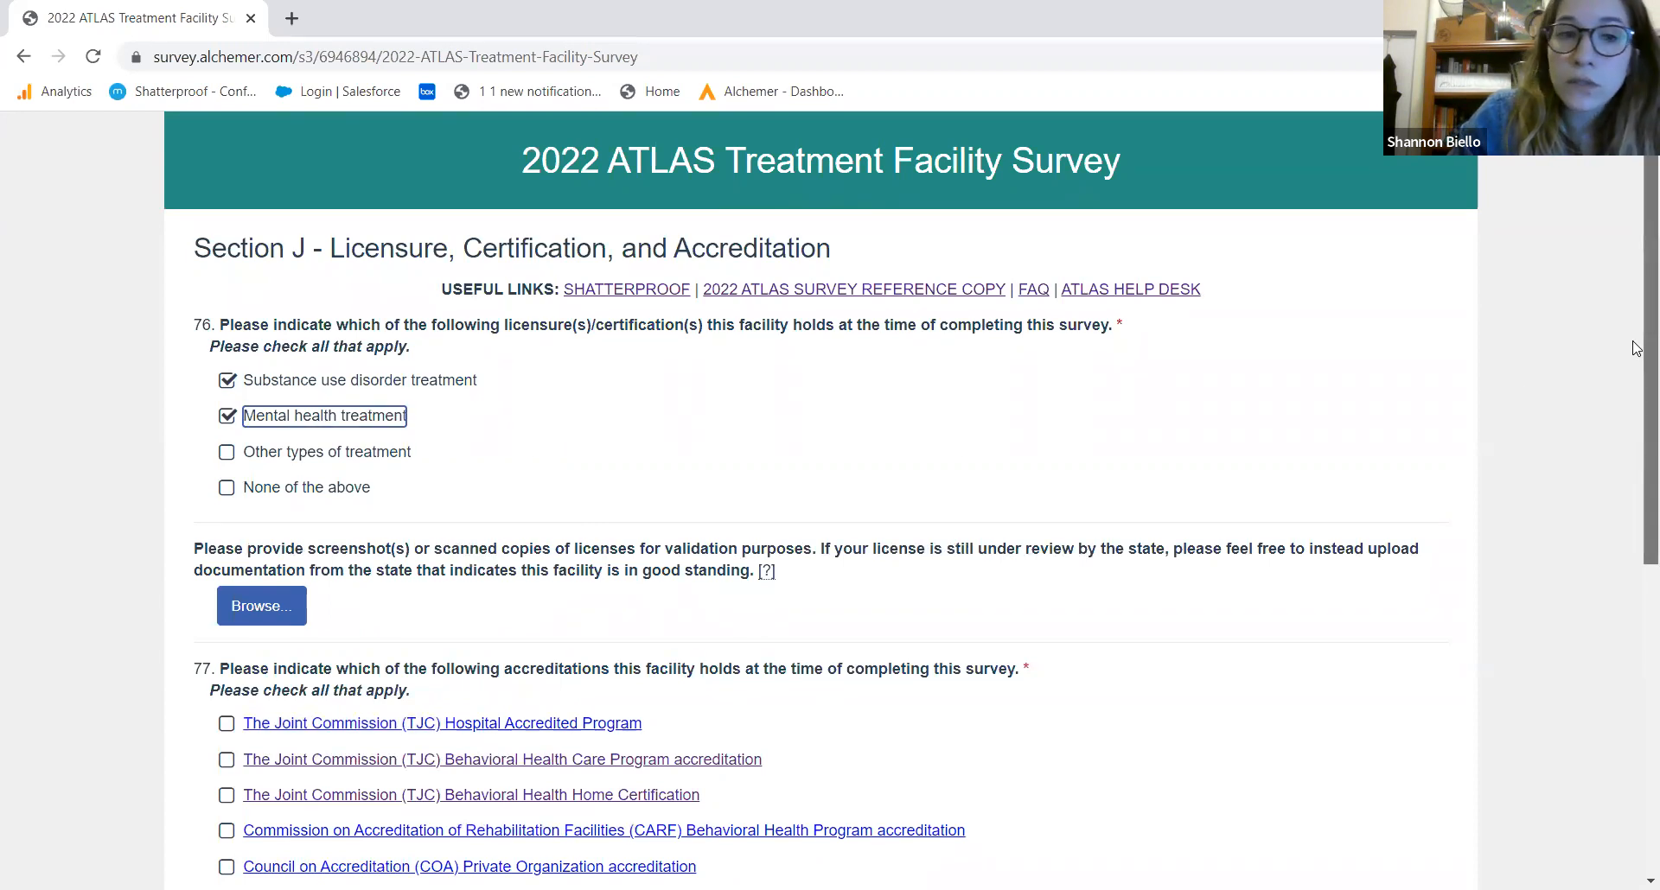
scroll(1636, 406, "down", 1)
scroll(1636, 406, "down", 2)
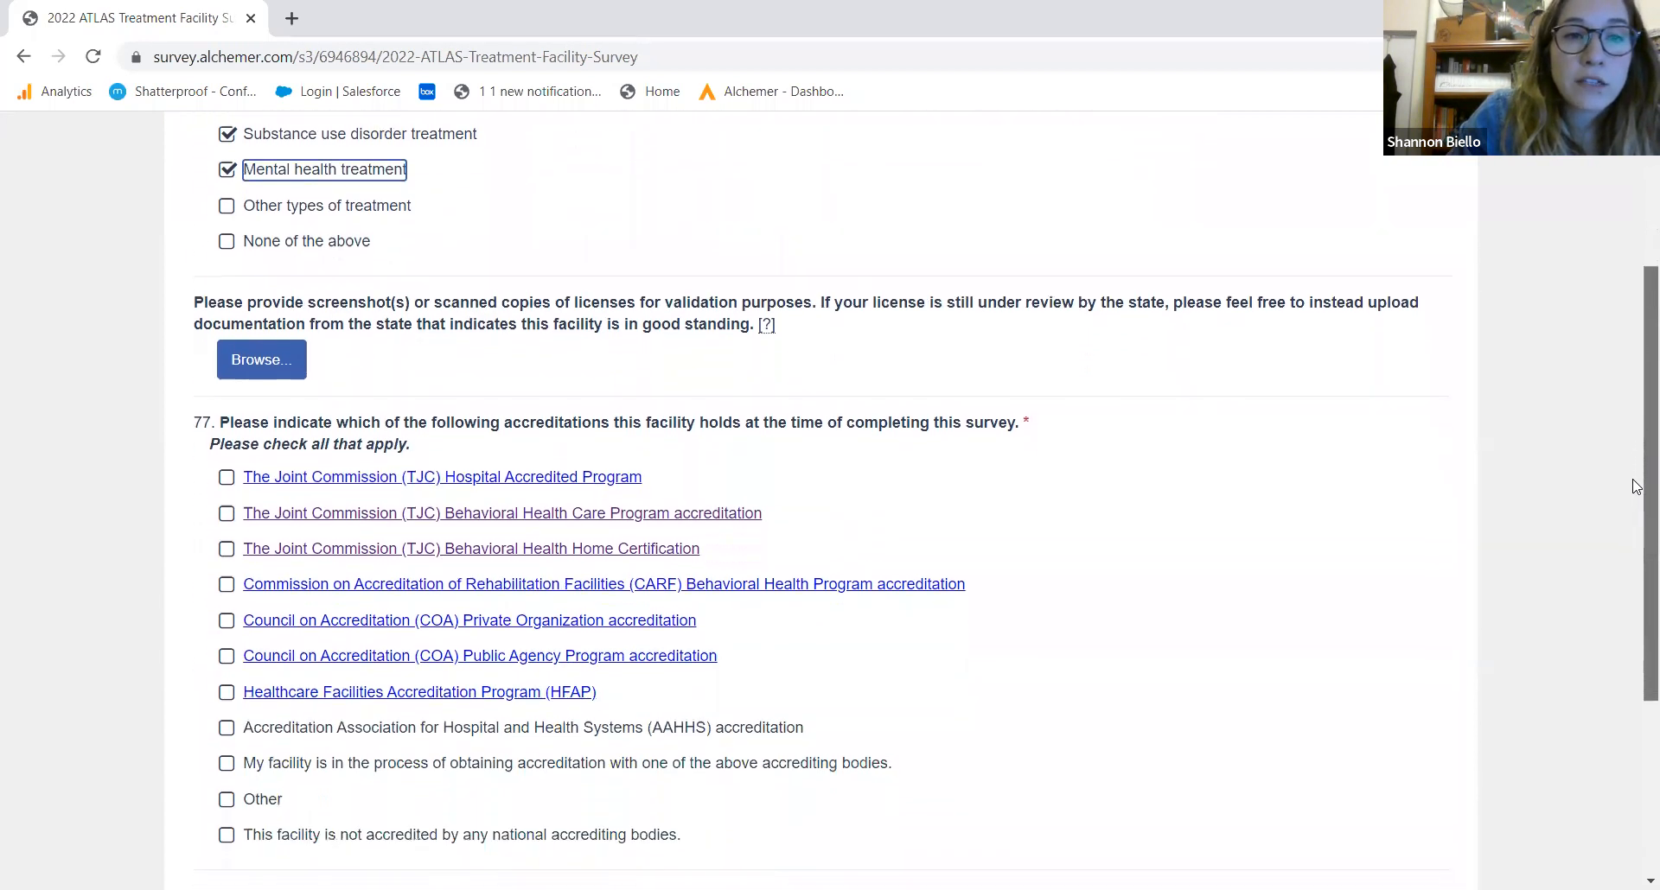
scroll(1636, 489, "down", 1)
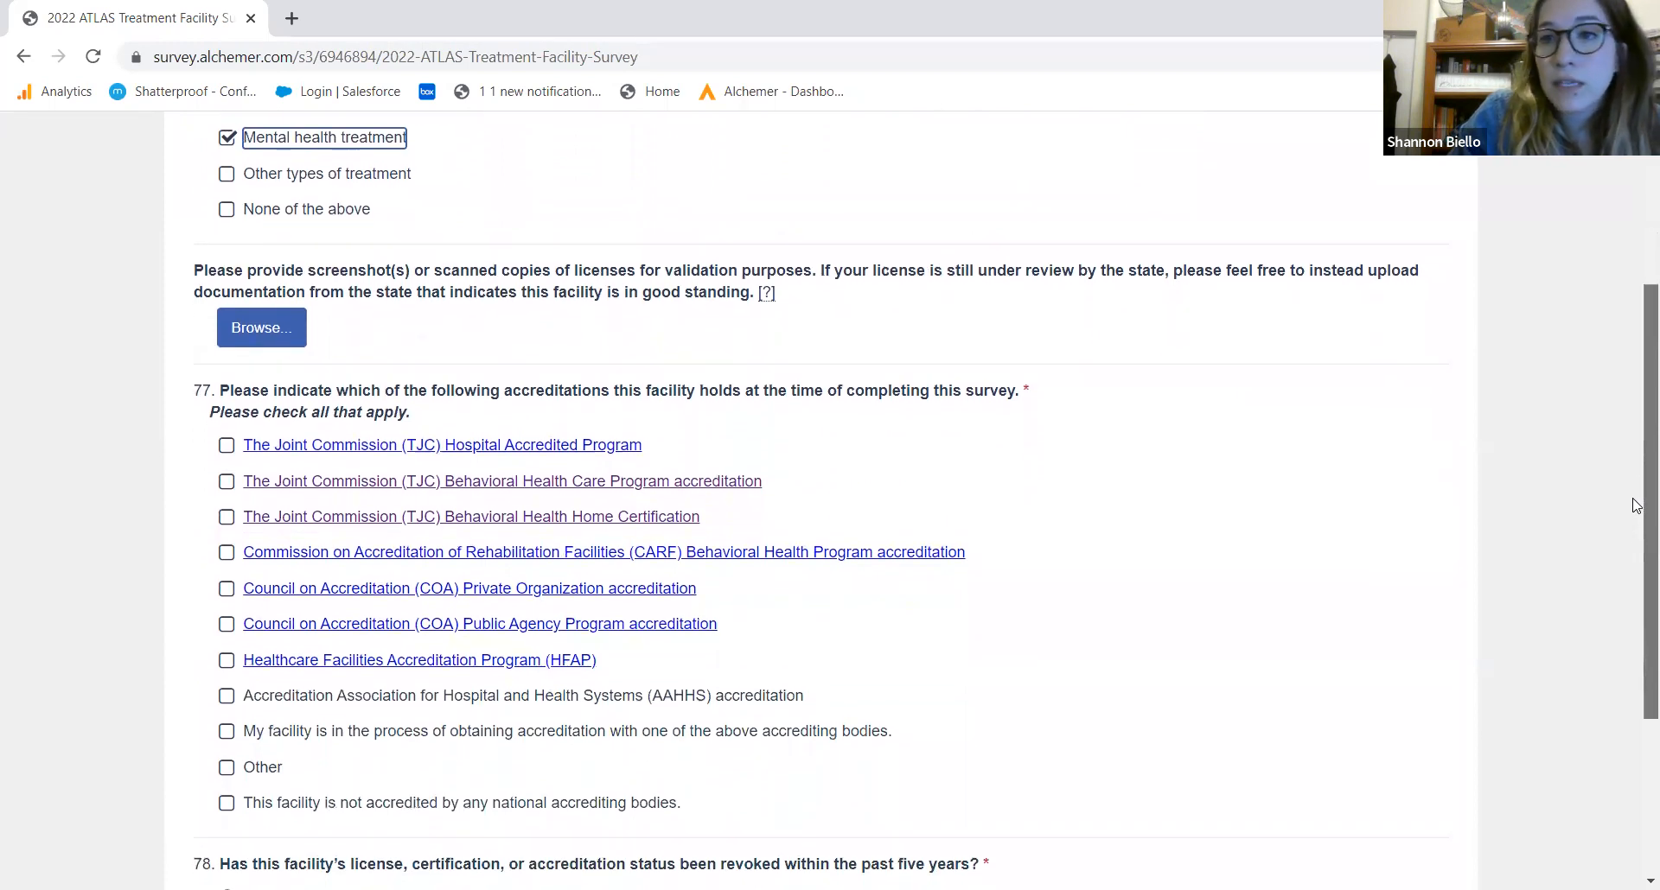
scroll(1636, 516, "down", 2)
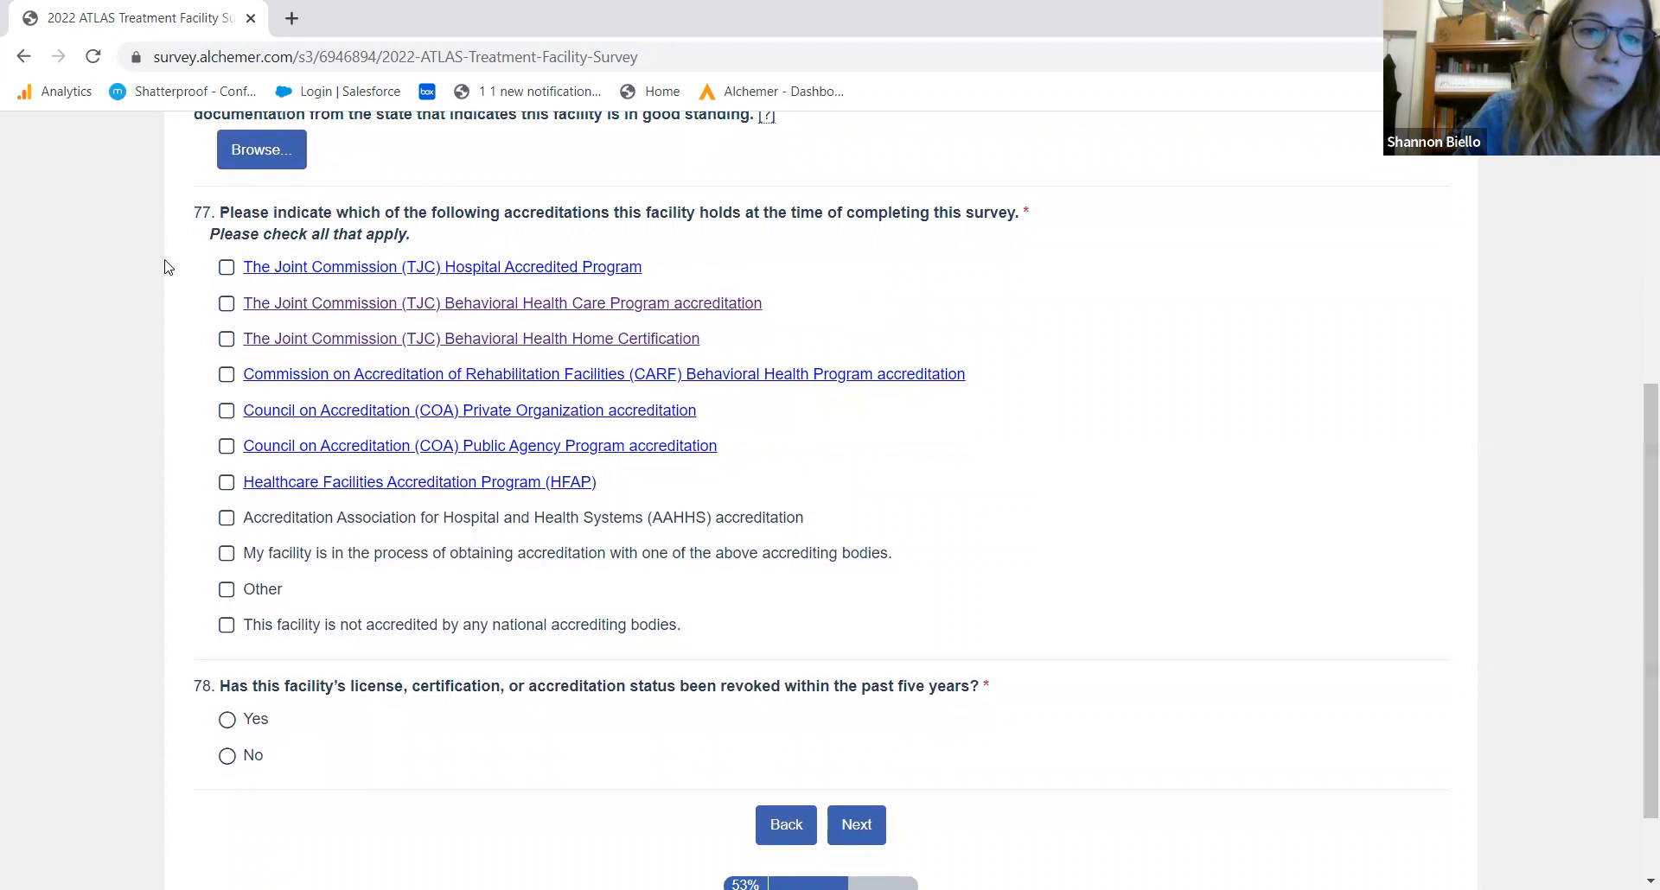
left_click(227, 305)
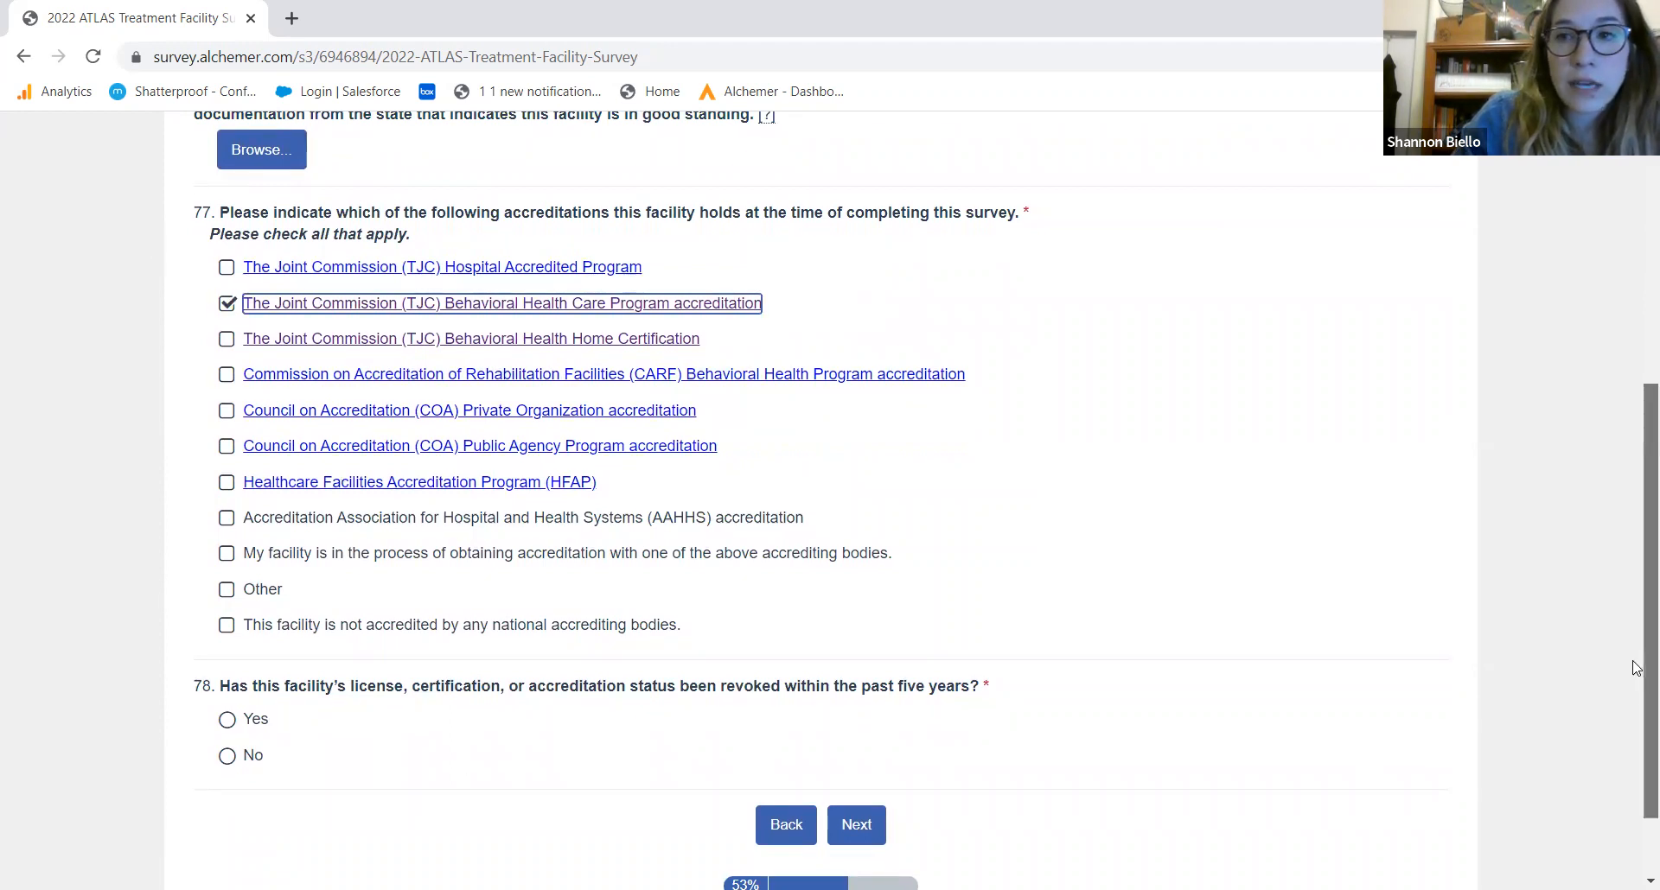
left_click_drag(1636, 667, 1635, 726)
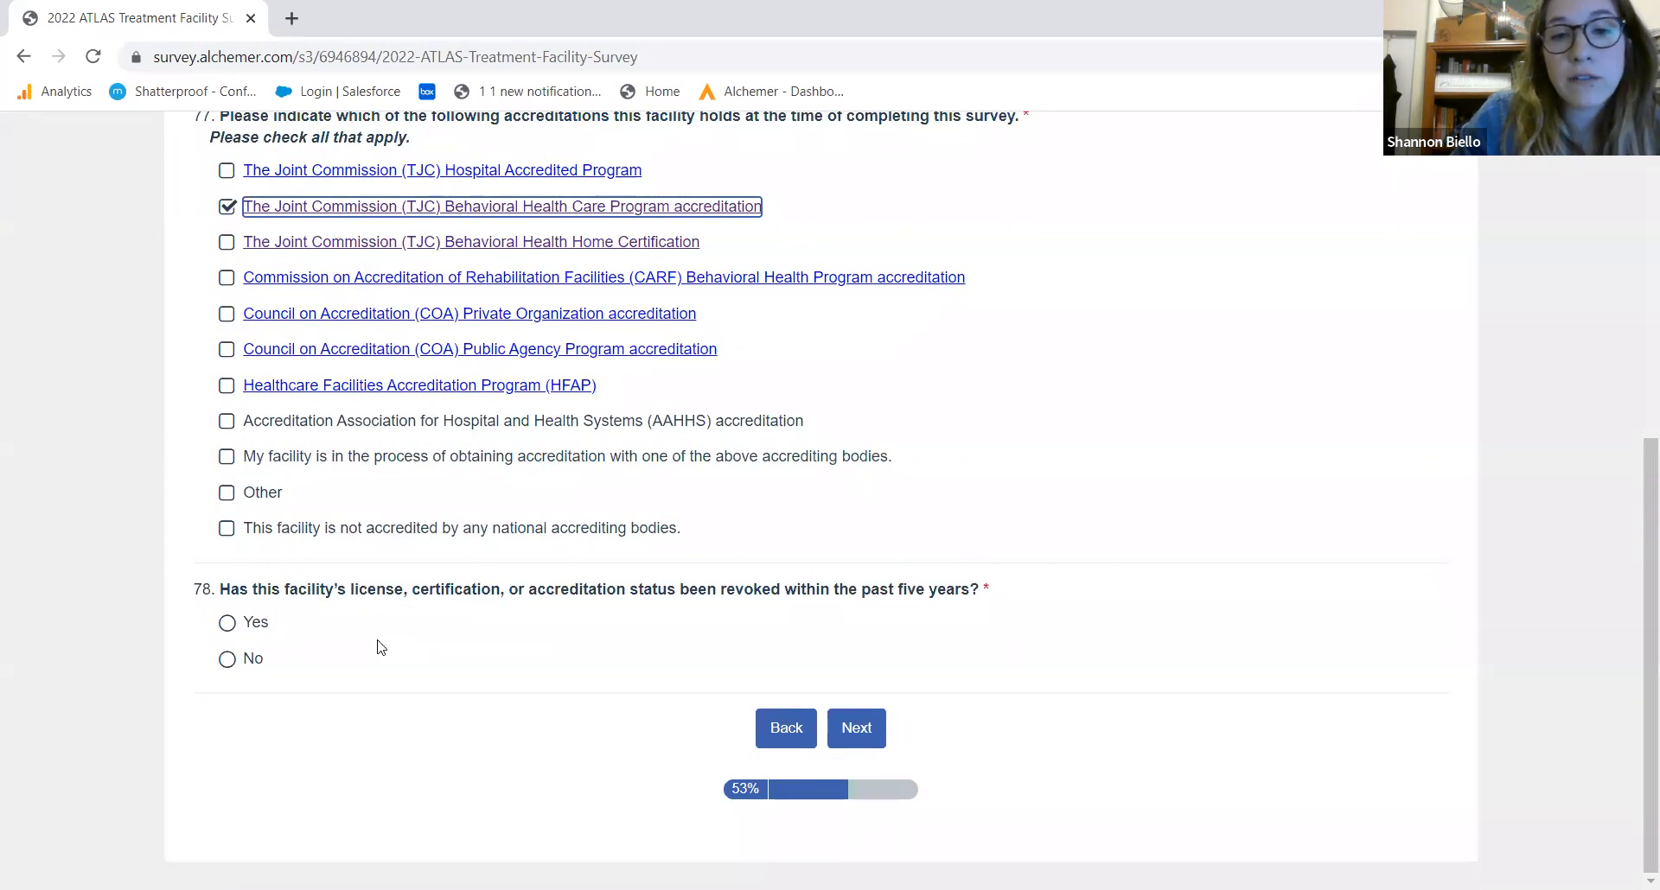
left_click(231, 661)
left_click(876, 731)
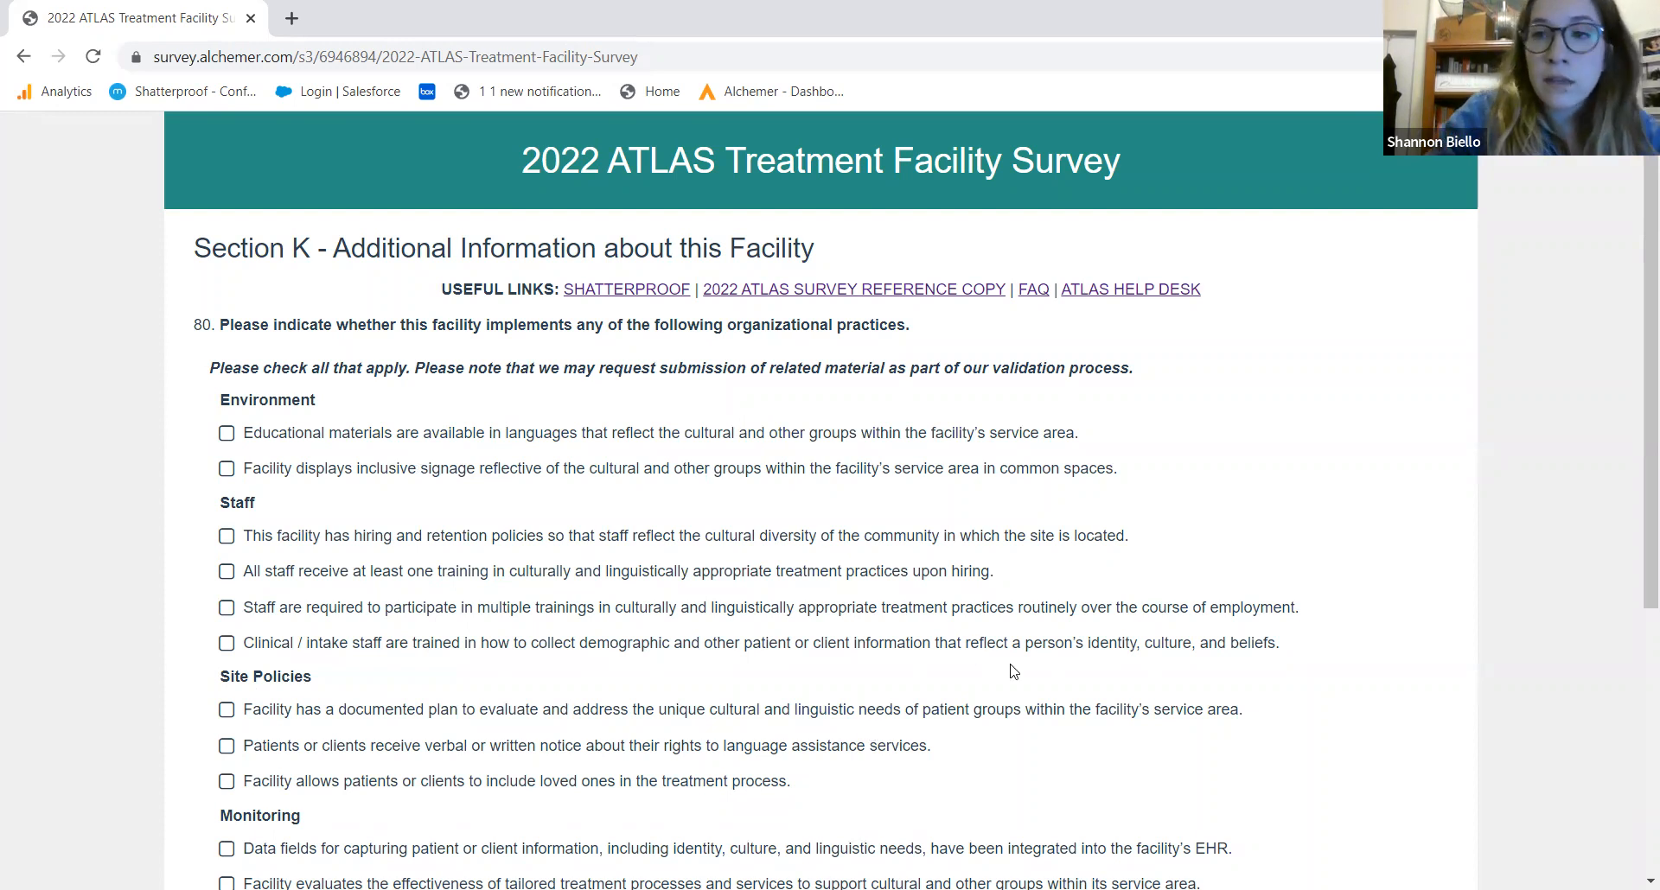
Scroll past question 80 on organizational practices without ticking anything and continue
scroll(1635, 420, "down", 4)
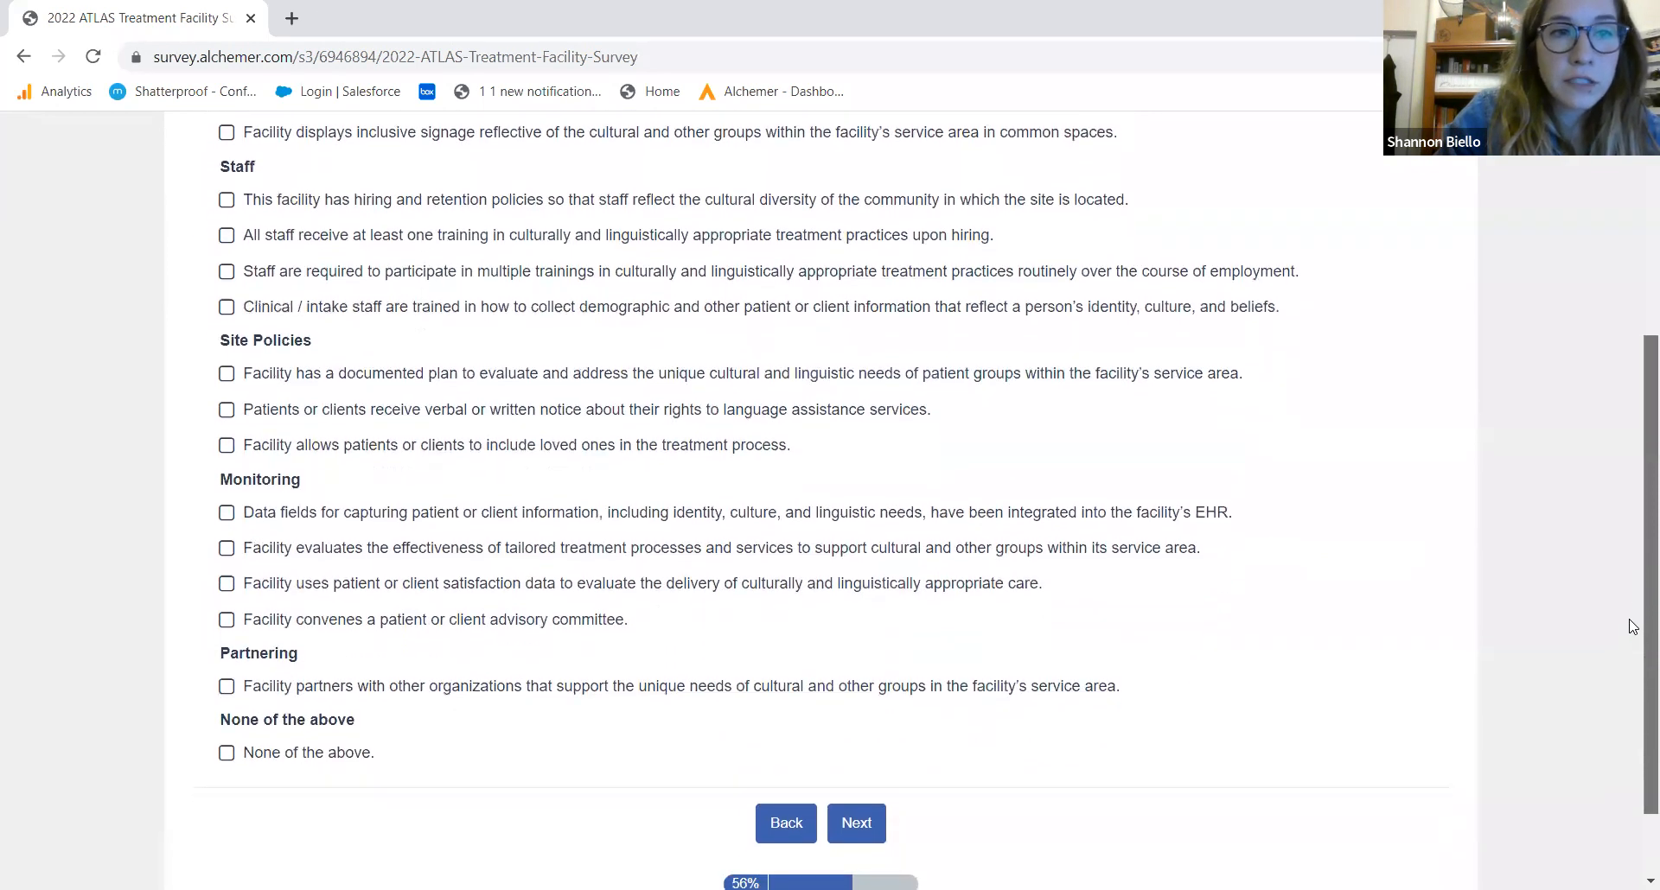
scroll(1633, 605, "up", 1)
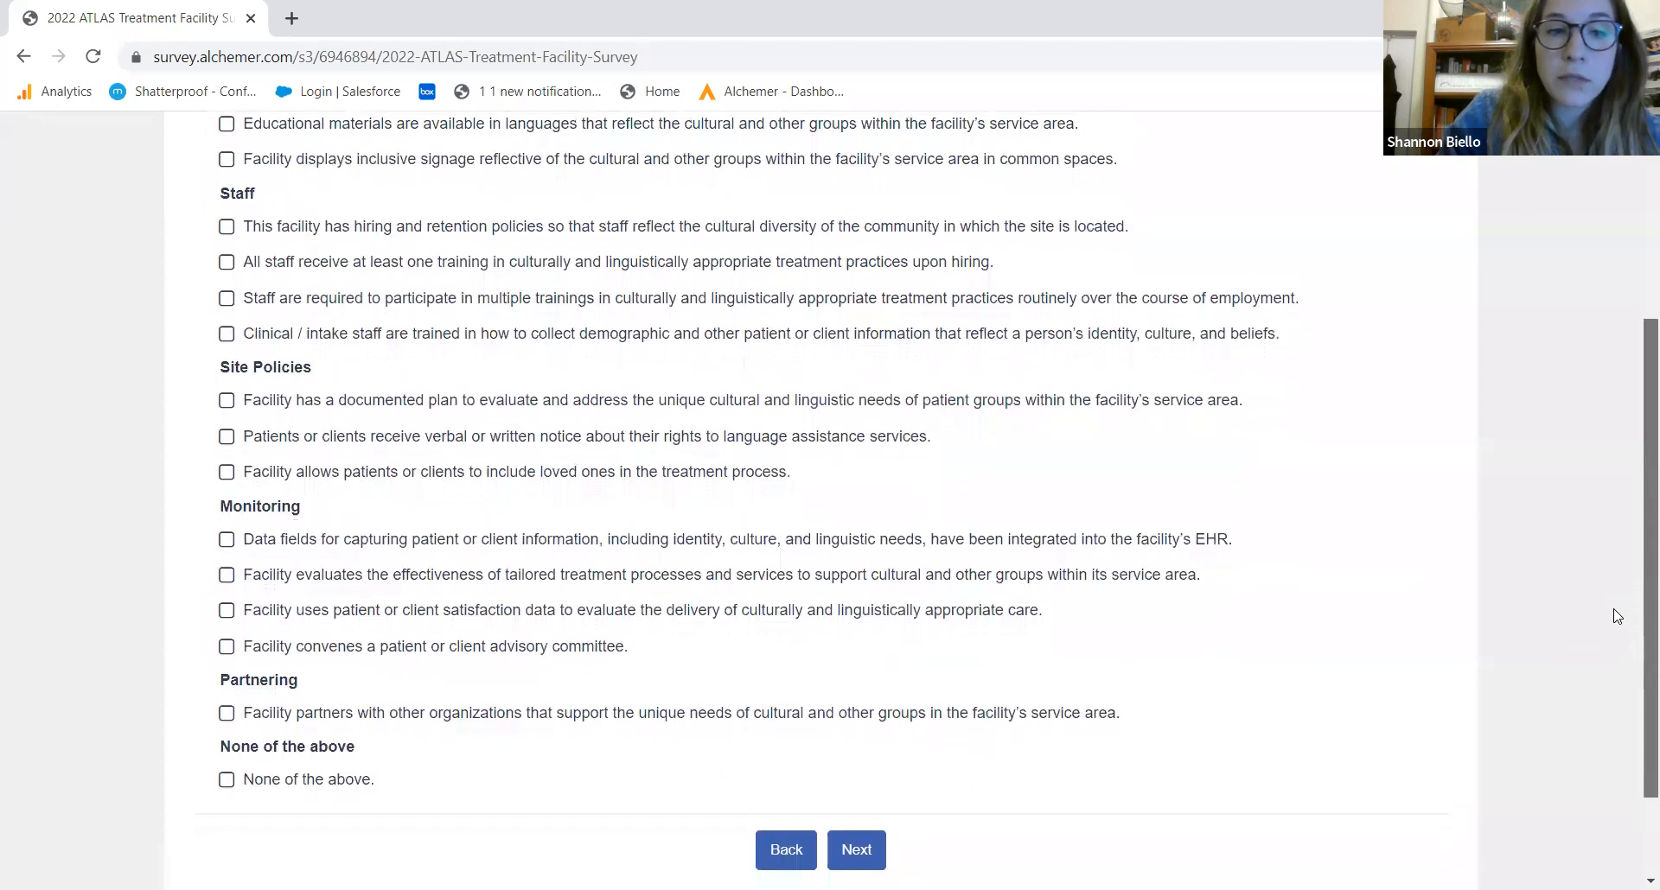
scroll(1631, 599, "down", 1)
left_click(858, 797)
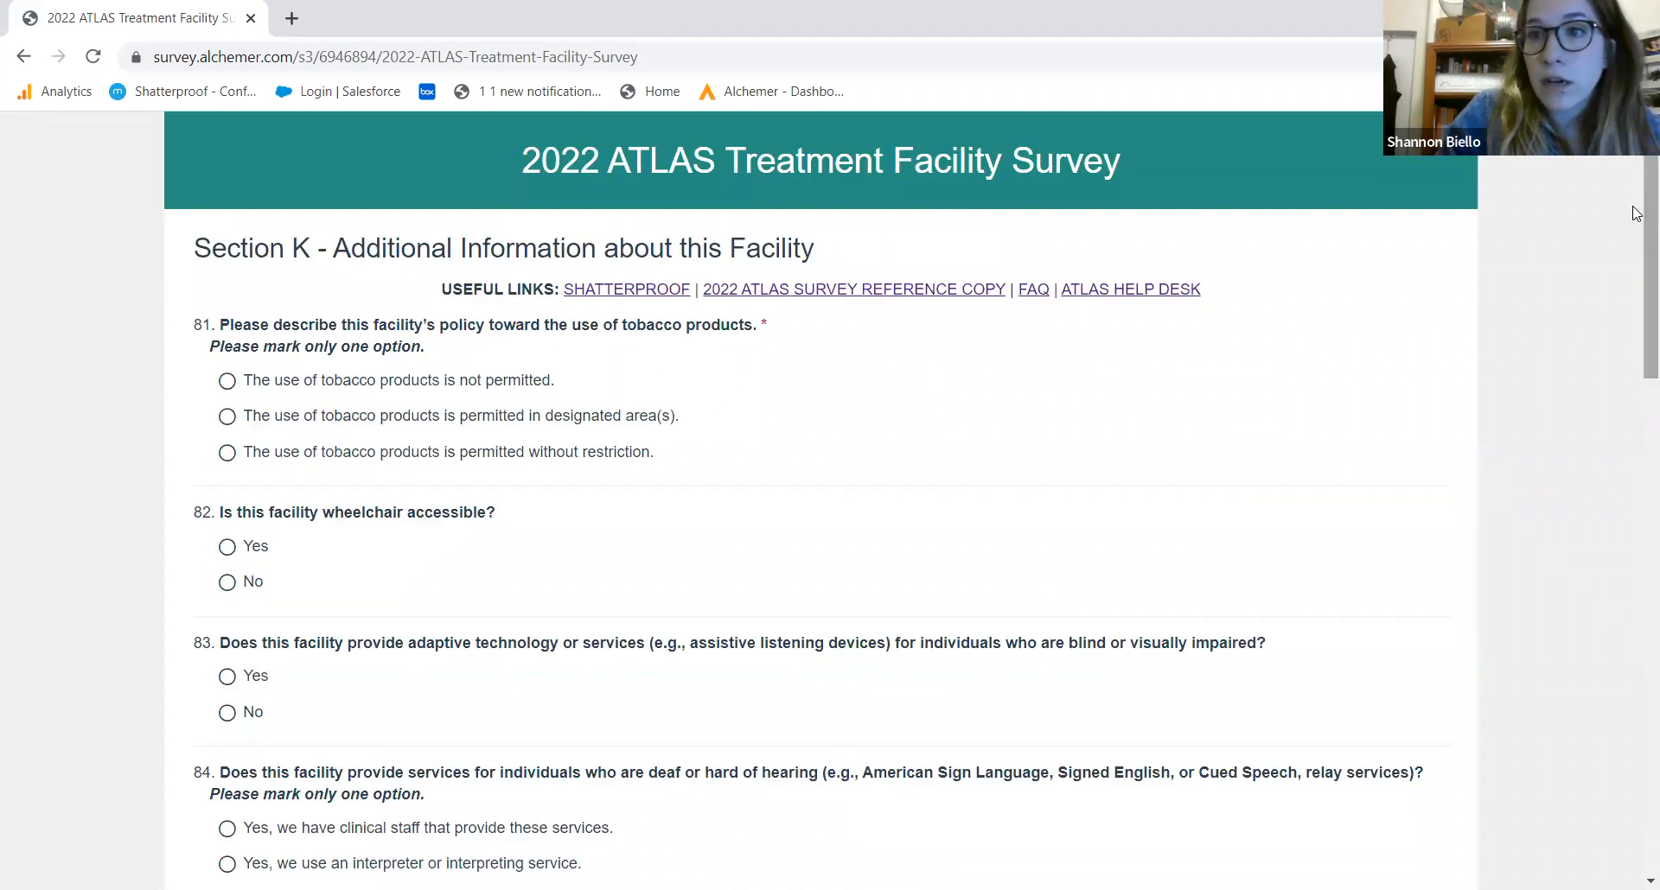
Answer Q81–Q84: tobacco not permitted, Yes to wheelchair access and blind-client services, clinical staff for deaf clients
scroll(1637, 263, "down", 2)
scroll(1636, 264, "down", 1)
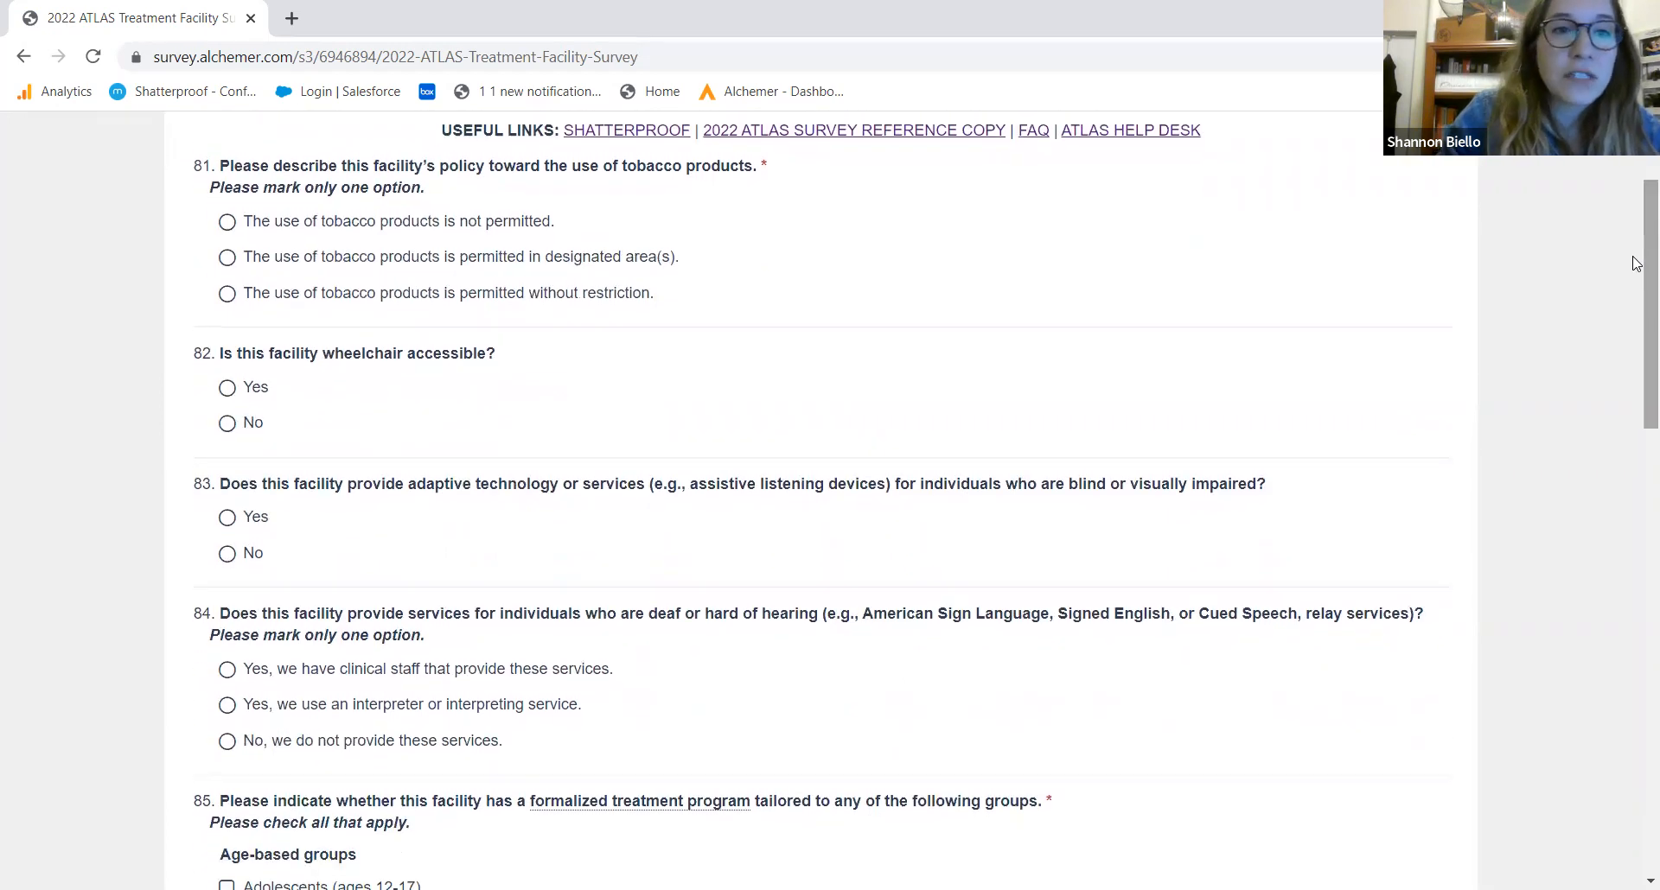
left_click(432, 226)
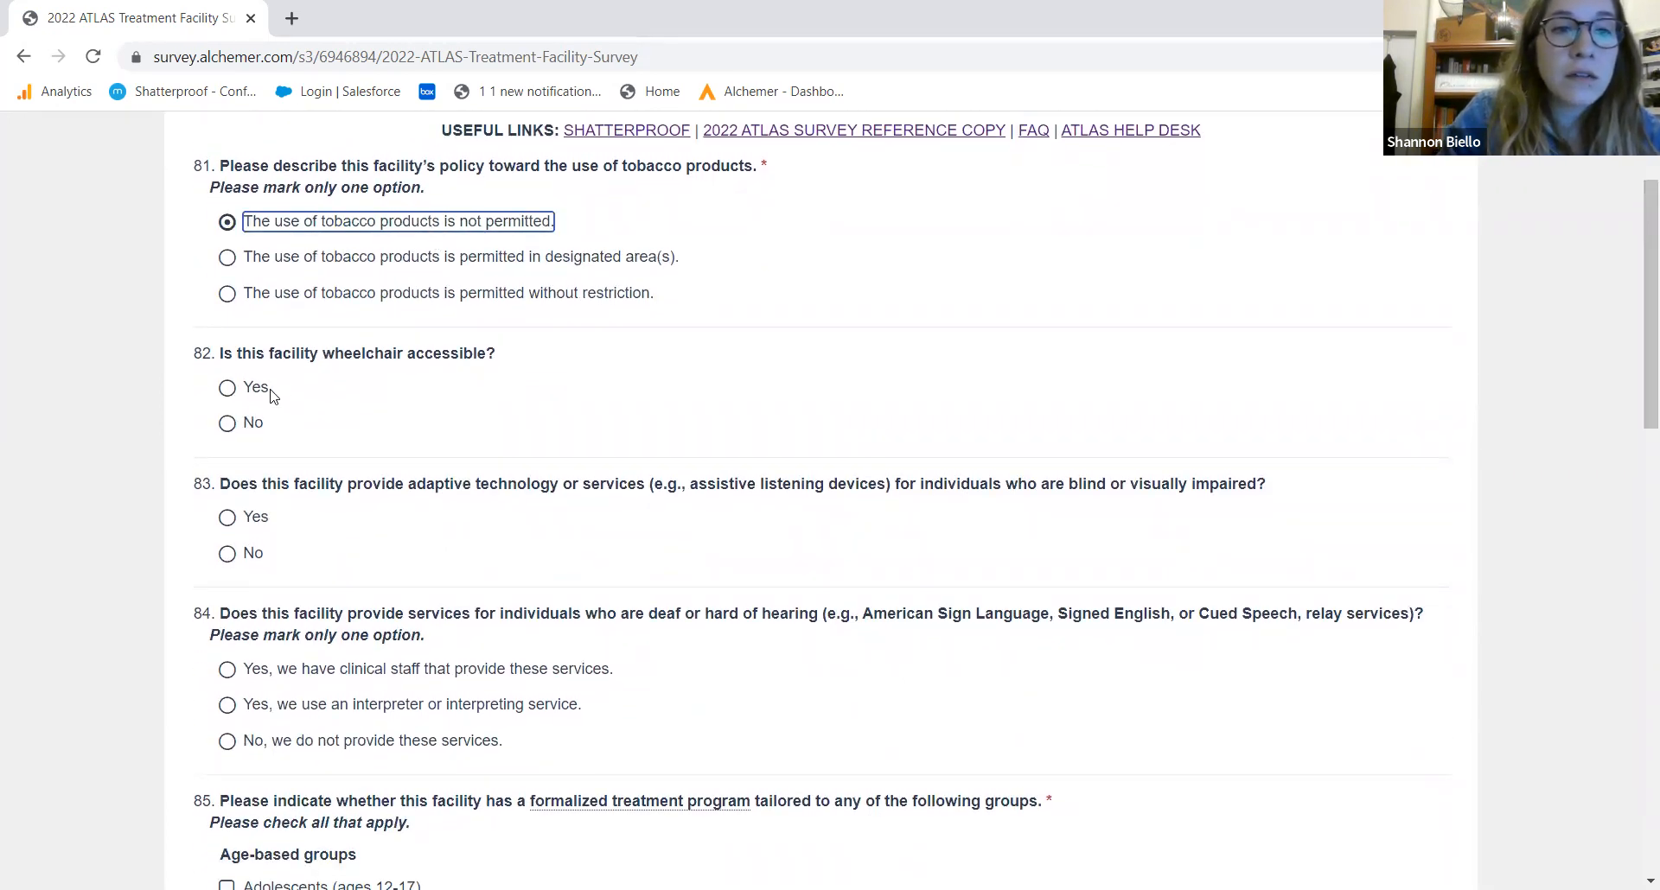
left_click(242, 394)
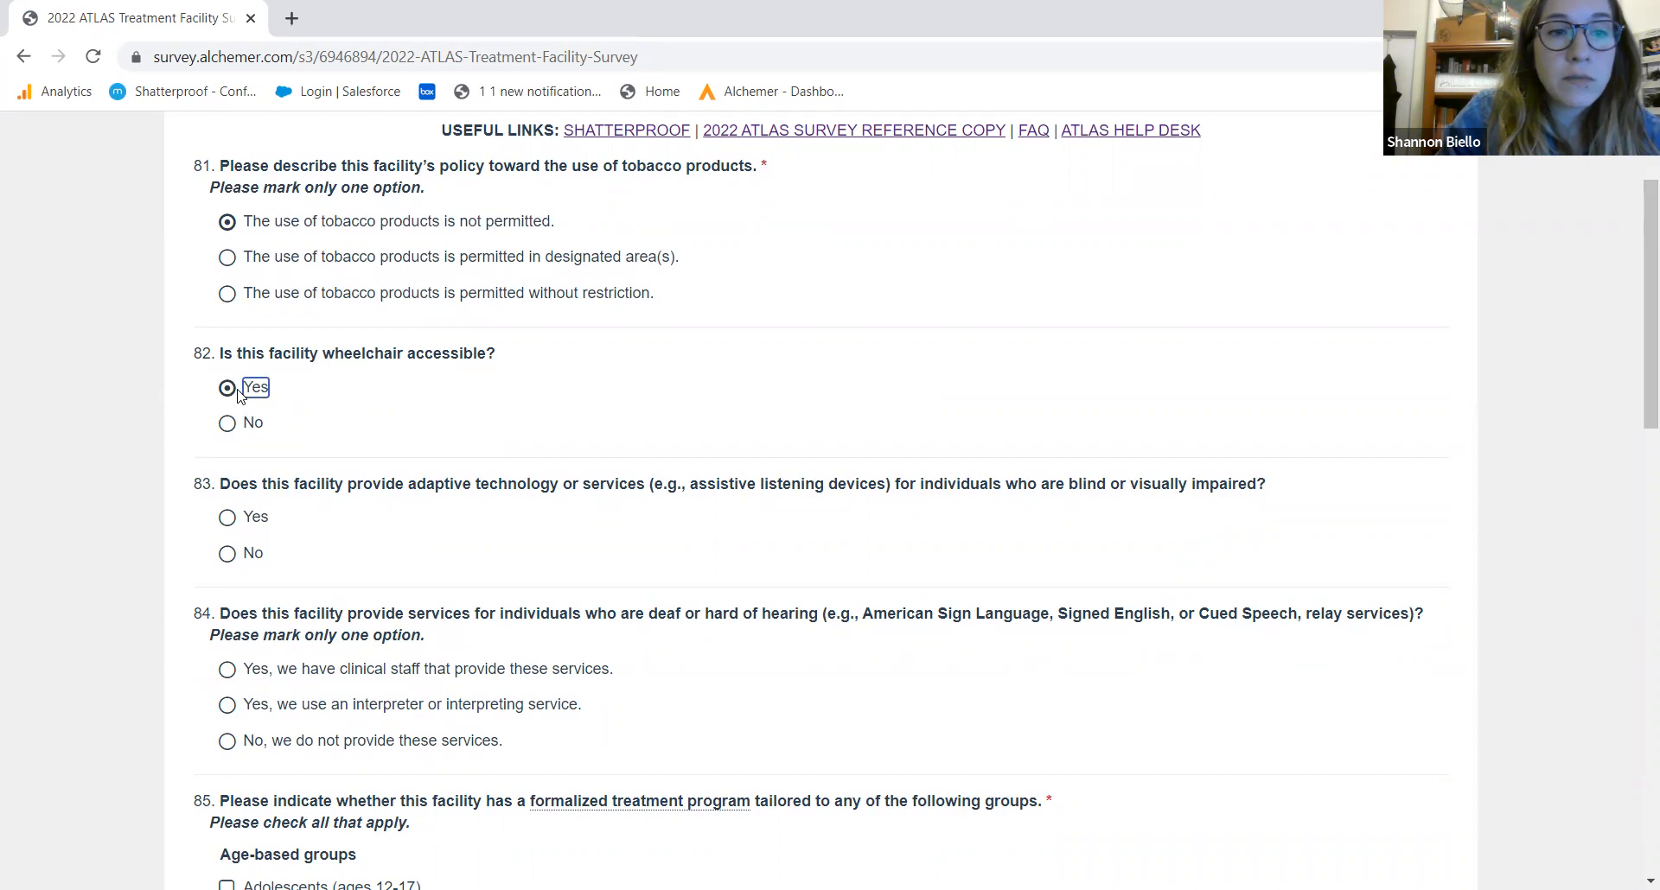
left_click(229, 519)
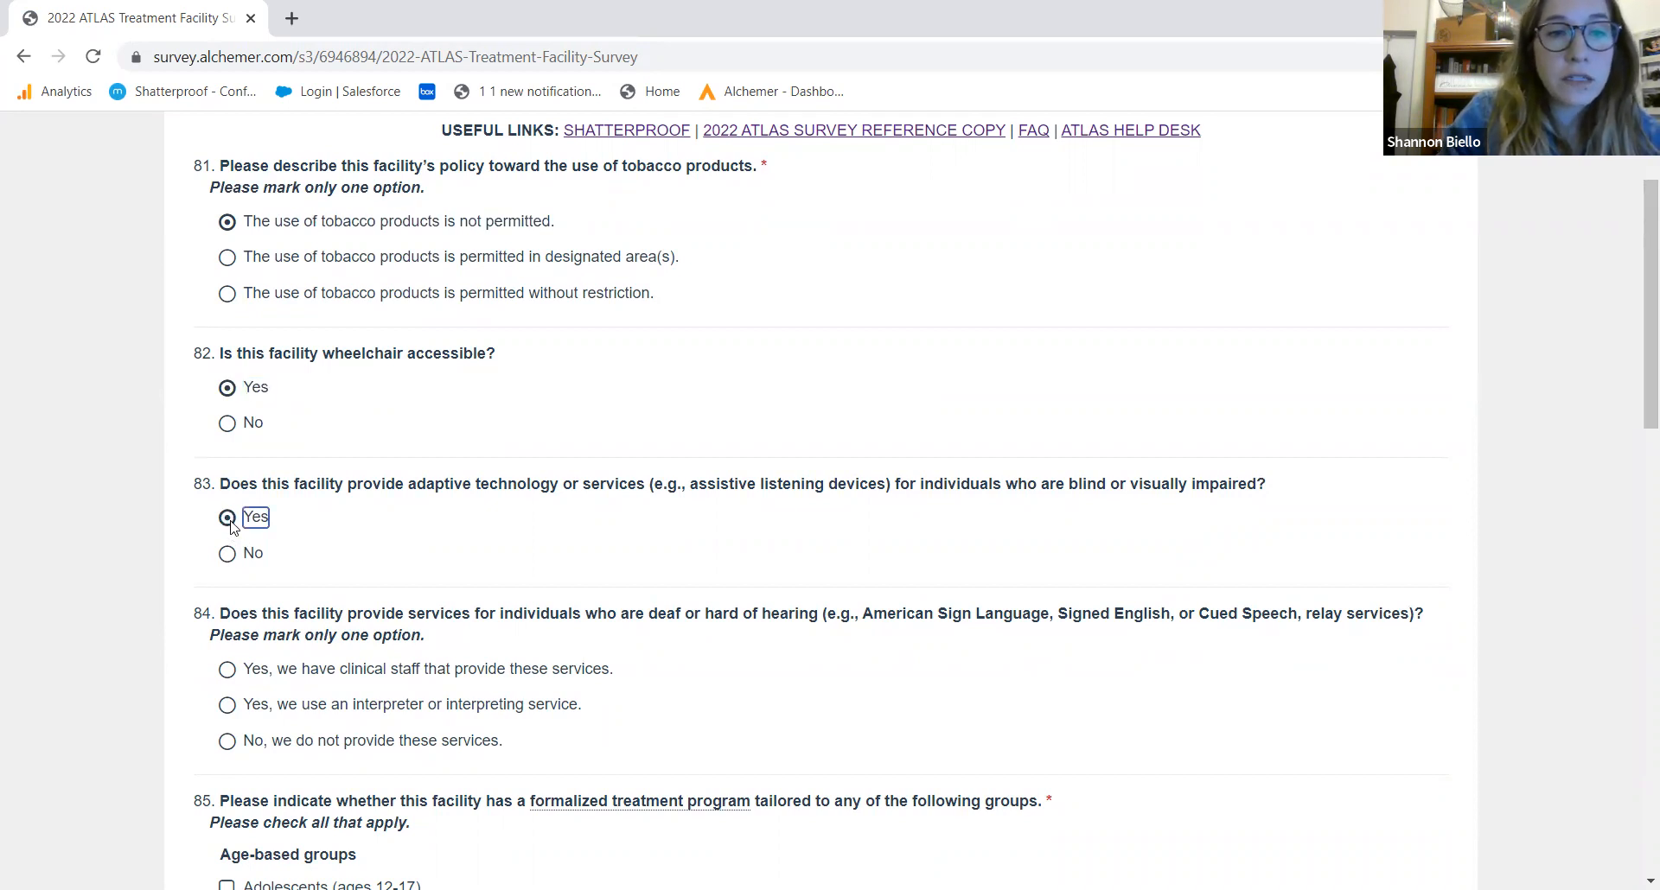
left_click(423, 684)
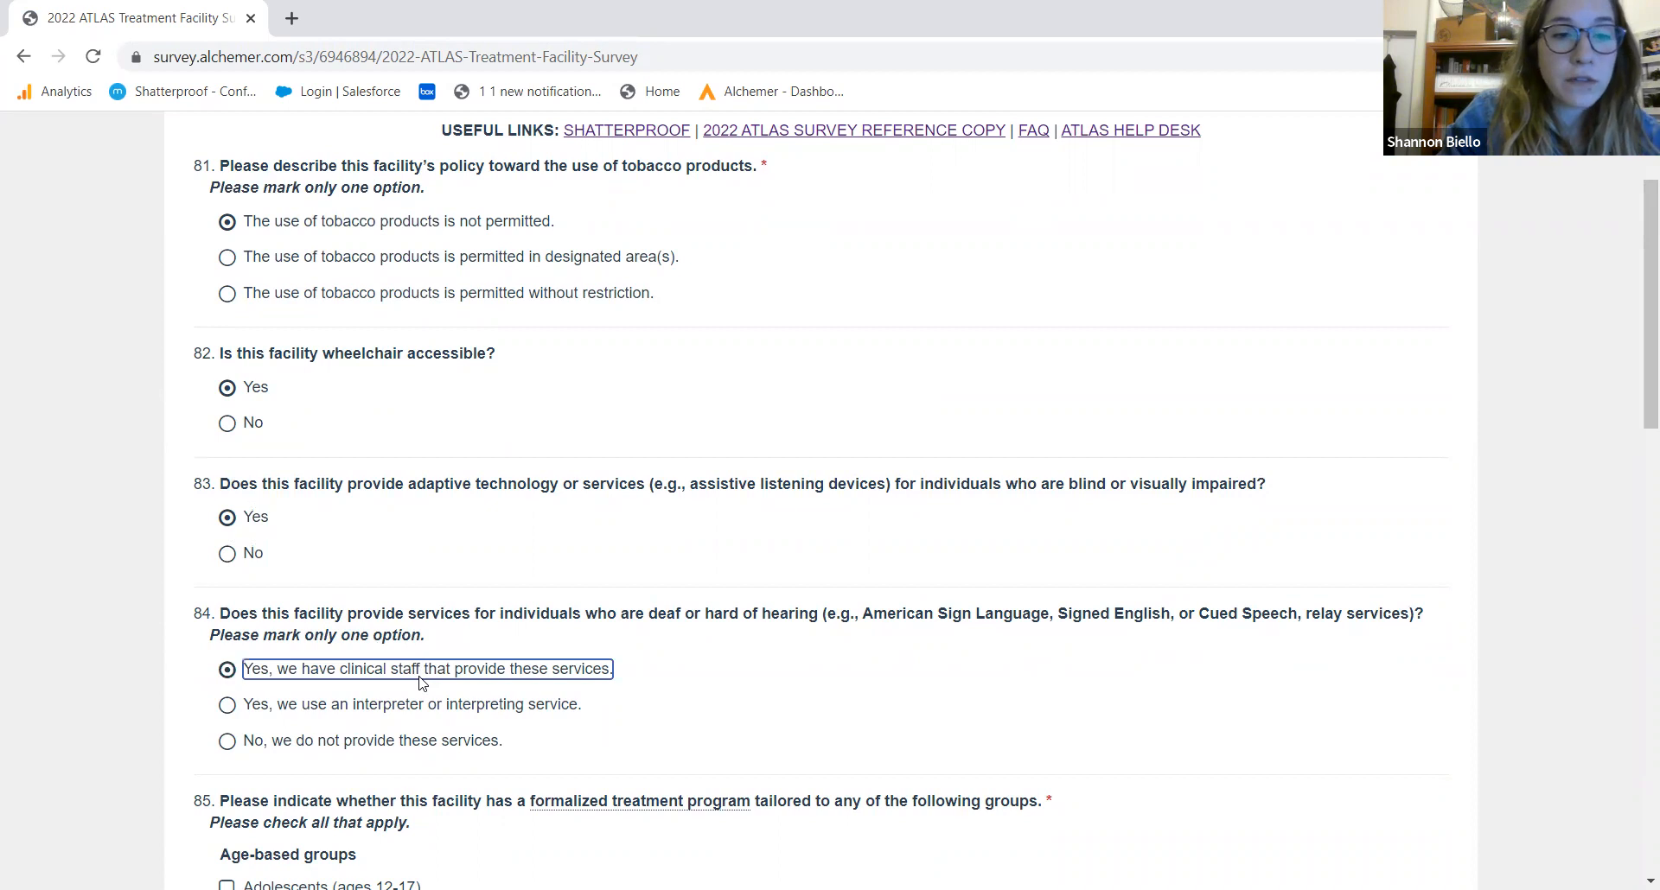
Tick the Adolescents (ages 12-17) and HIV or AIDS programs in question 85
left_click_drag(1637, 324, 1636, 500)
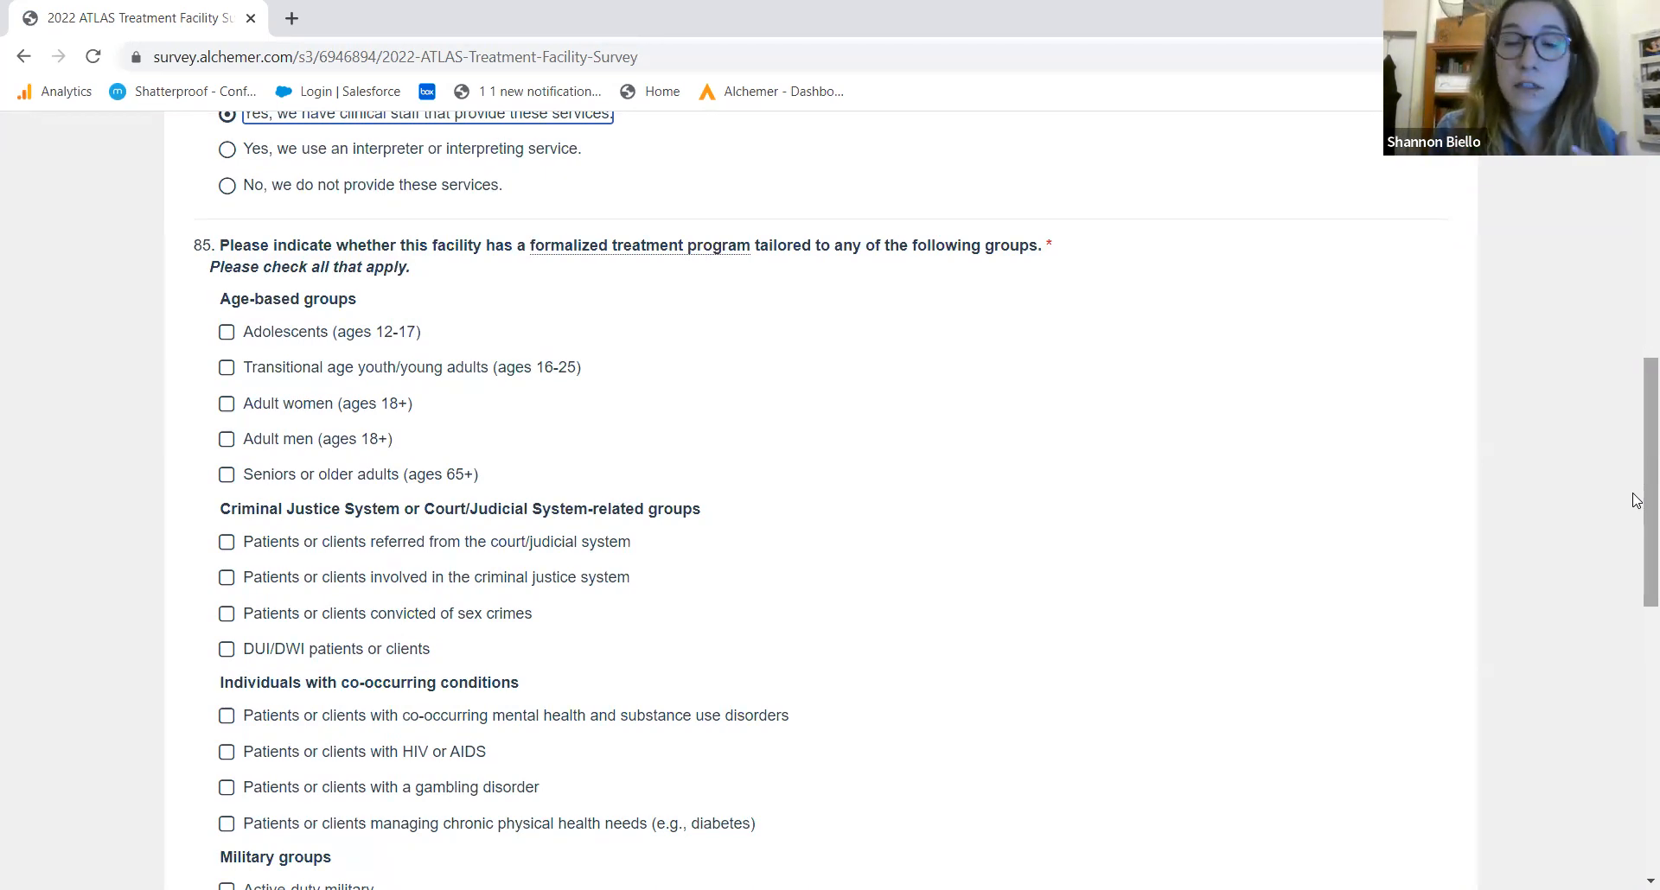
left_click(363, 337)
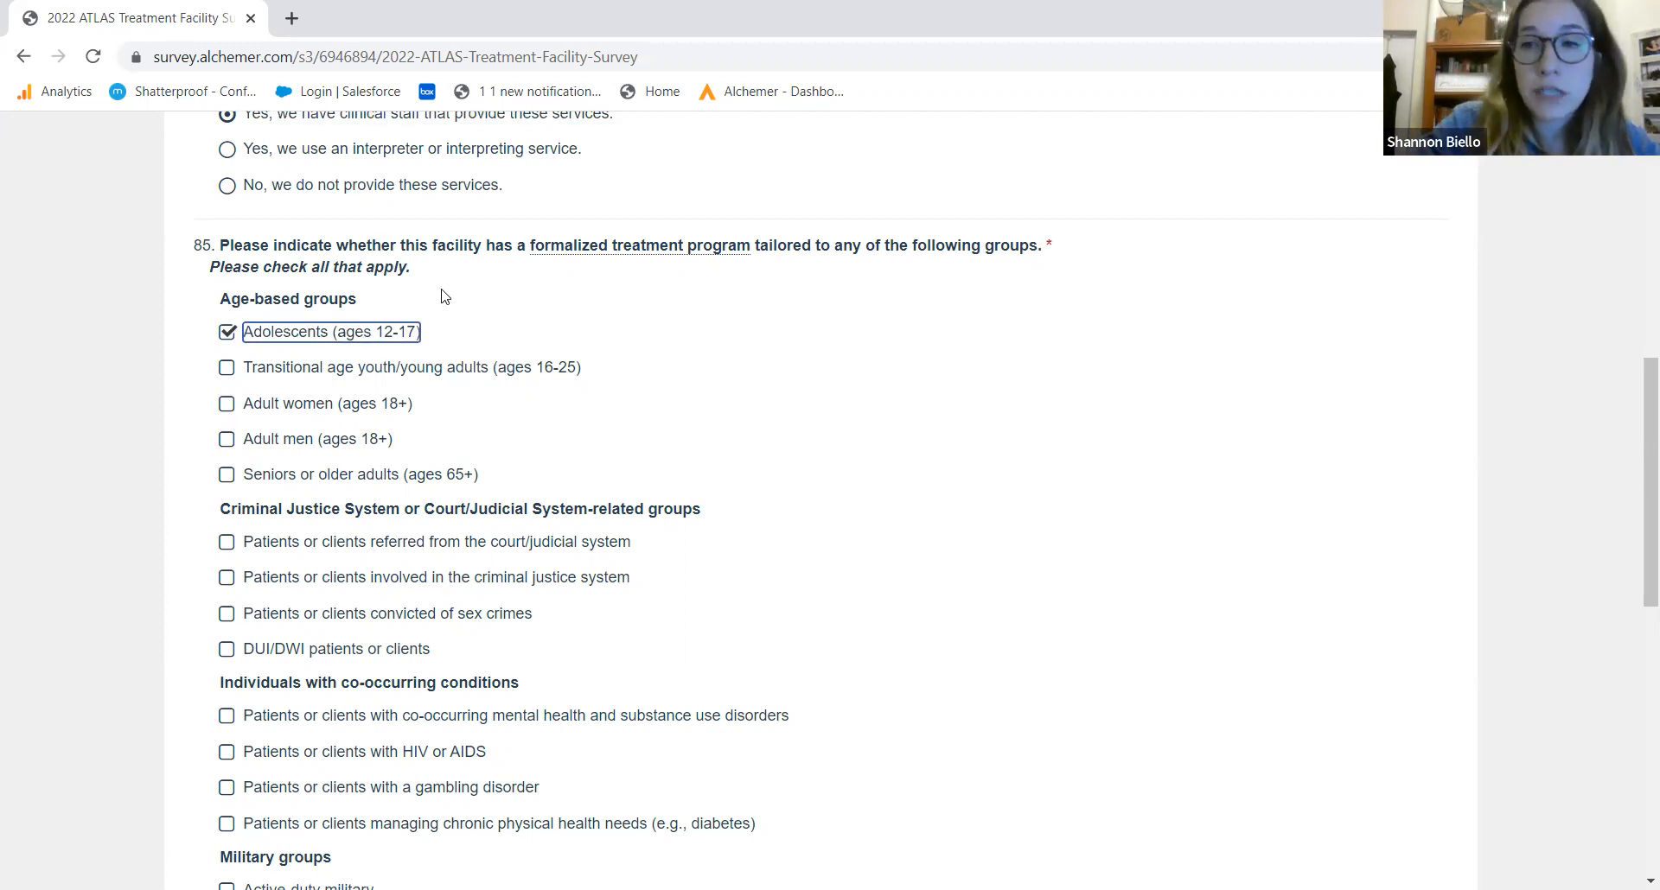
left_click_drag(1637, 490, 1634, 568)
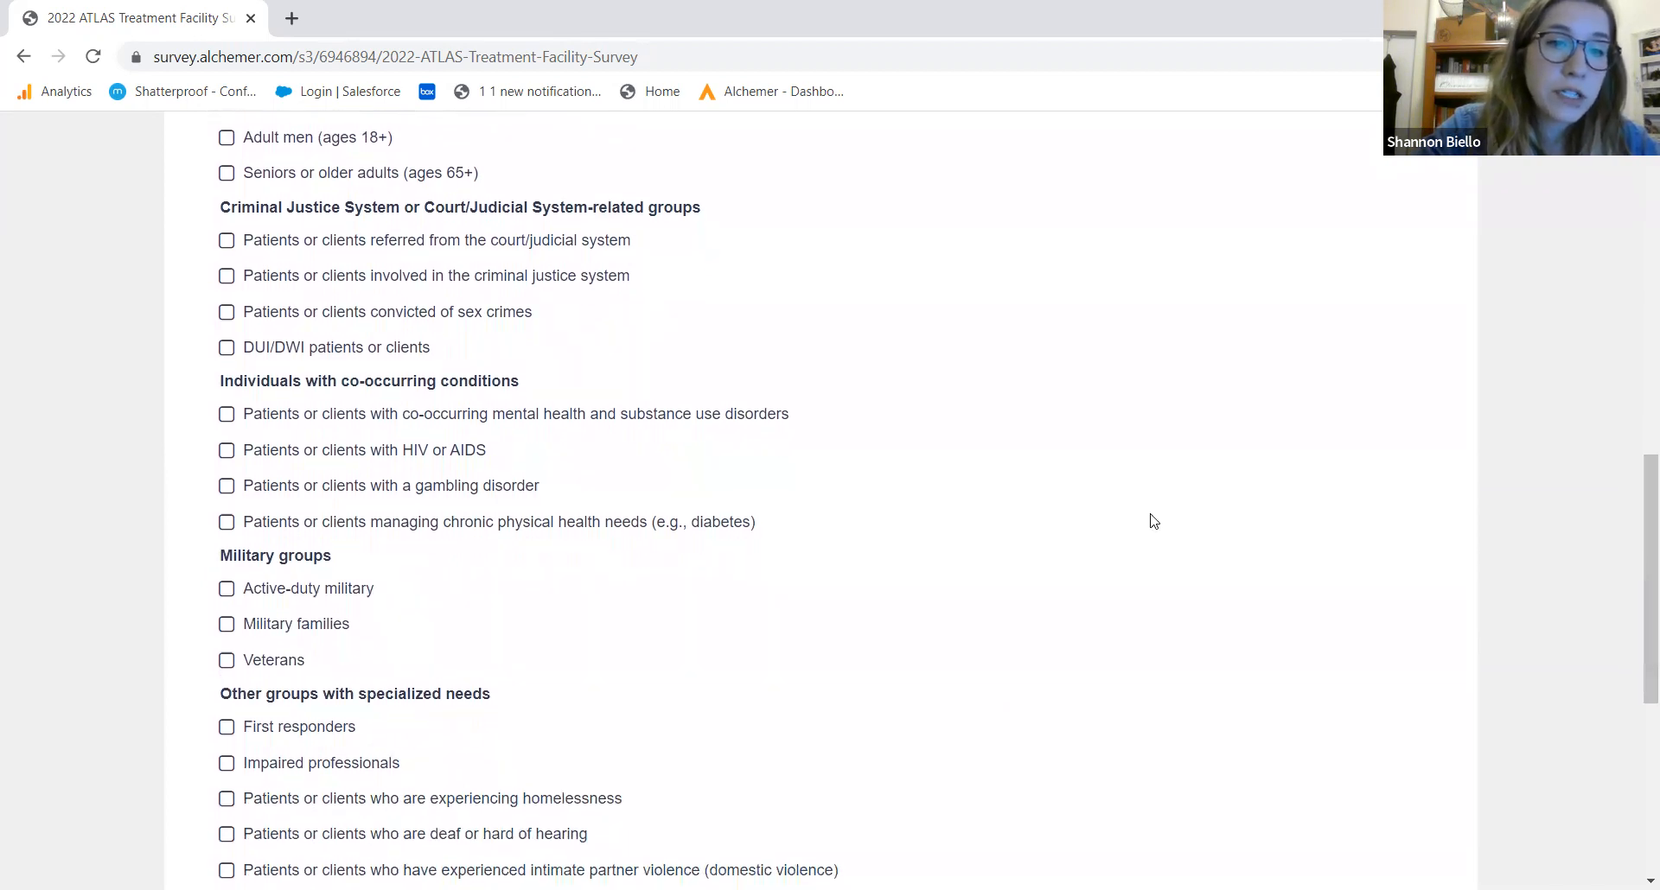
left_click(354, 454)
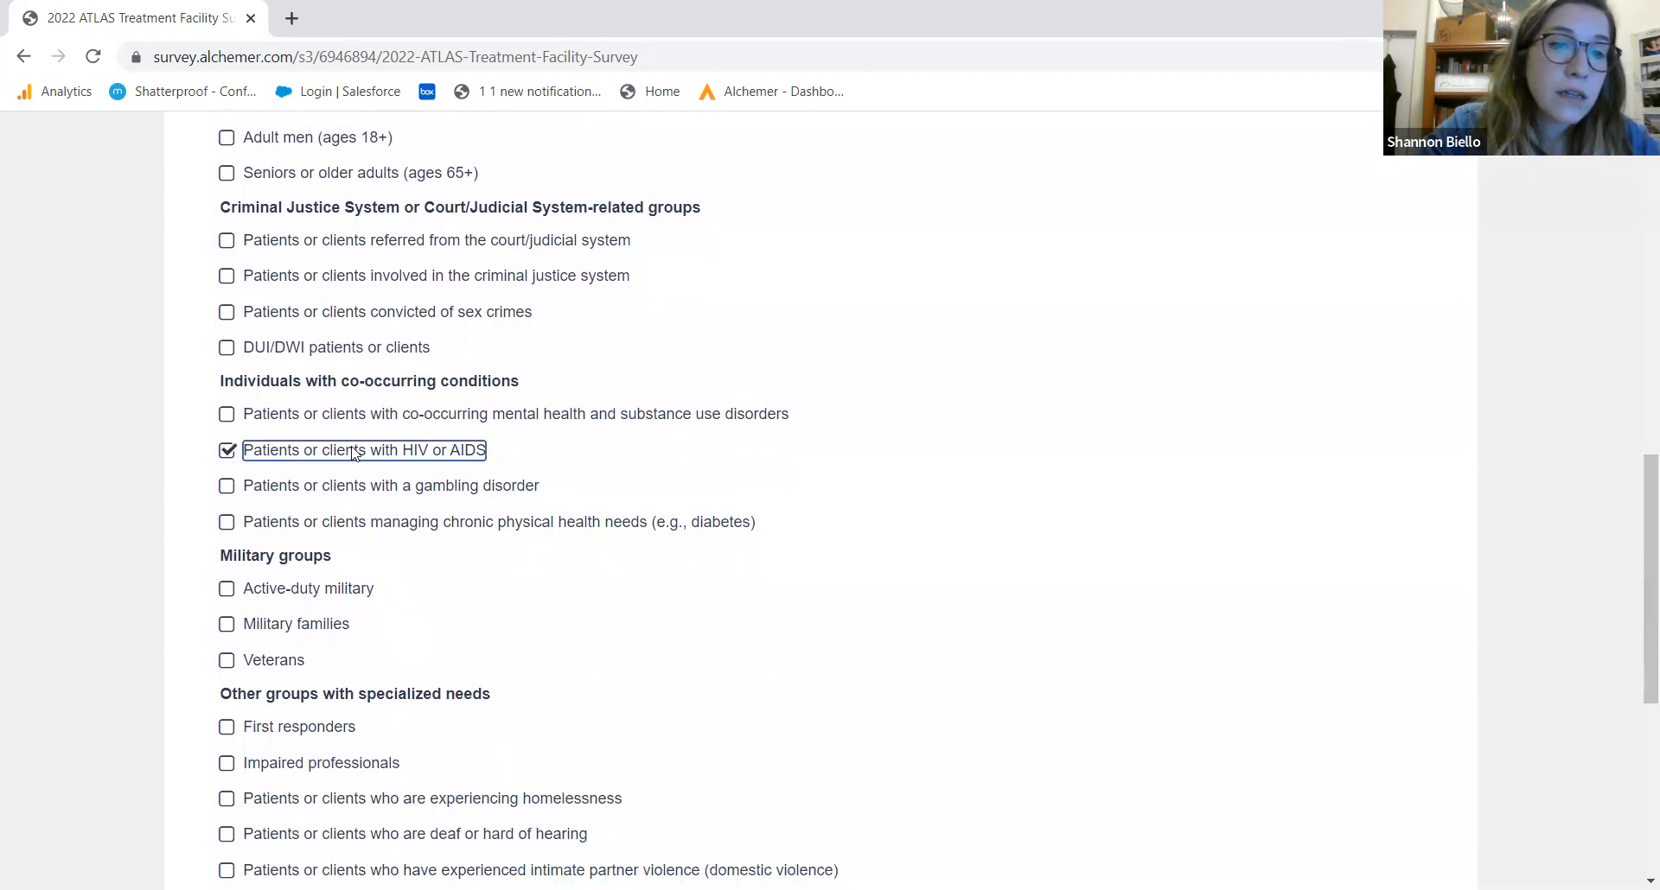
left_click_drag(1636, 611, 1640, 737)
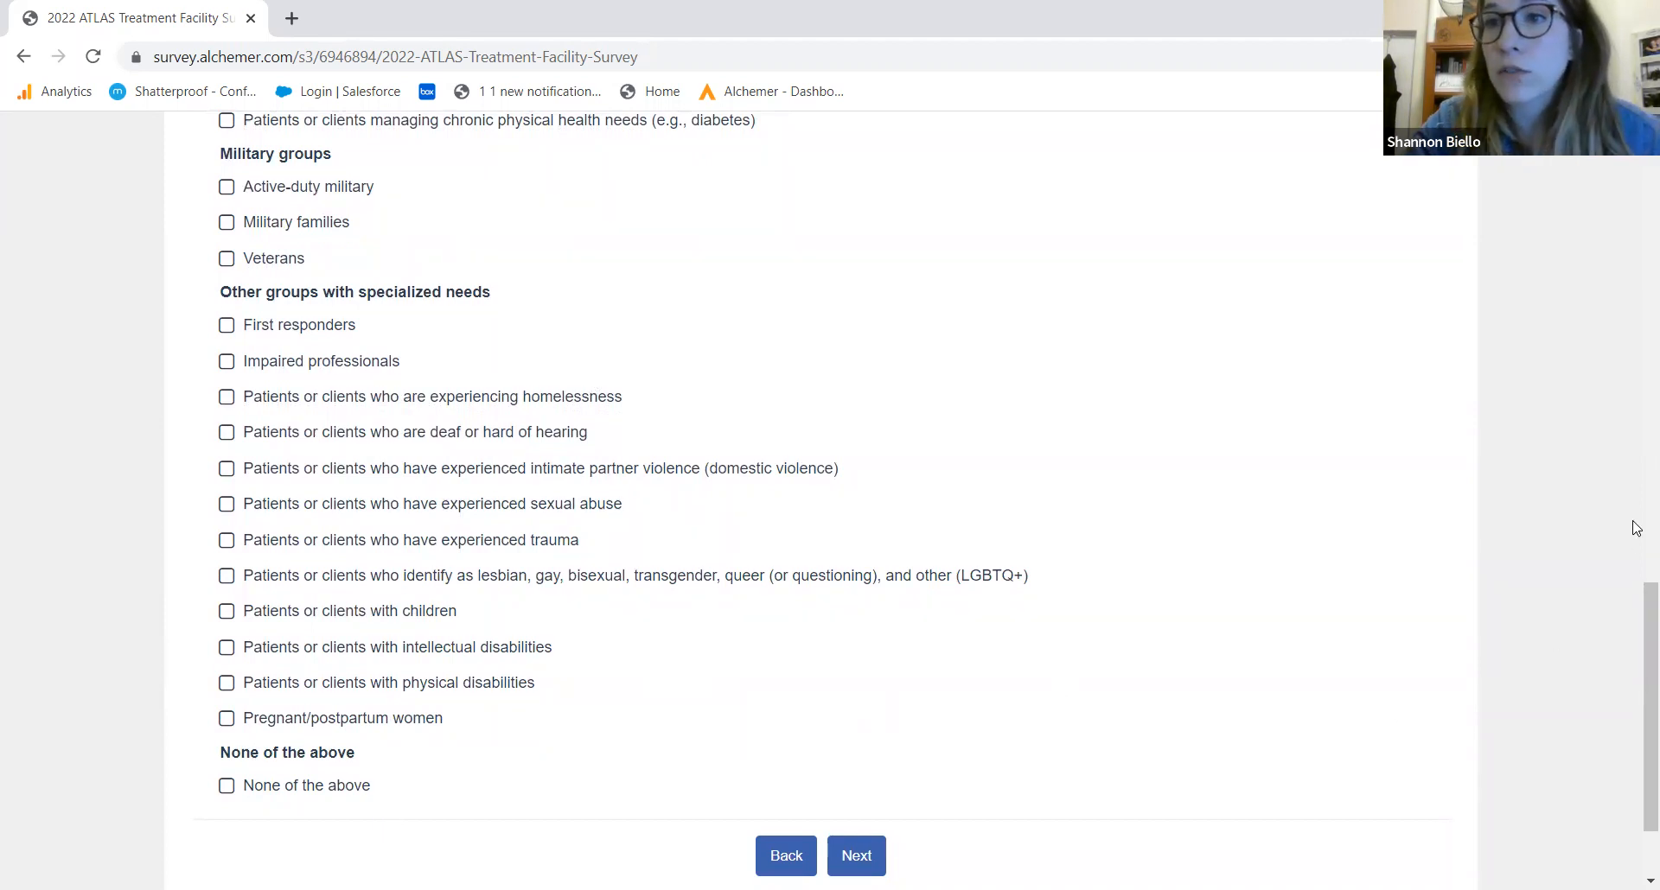
left_click(852, 859)
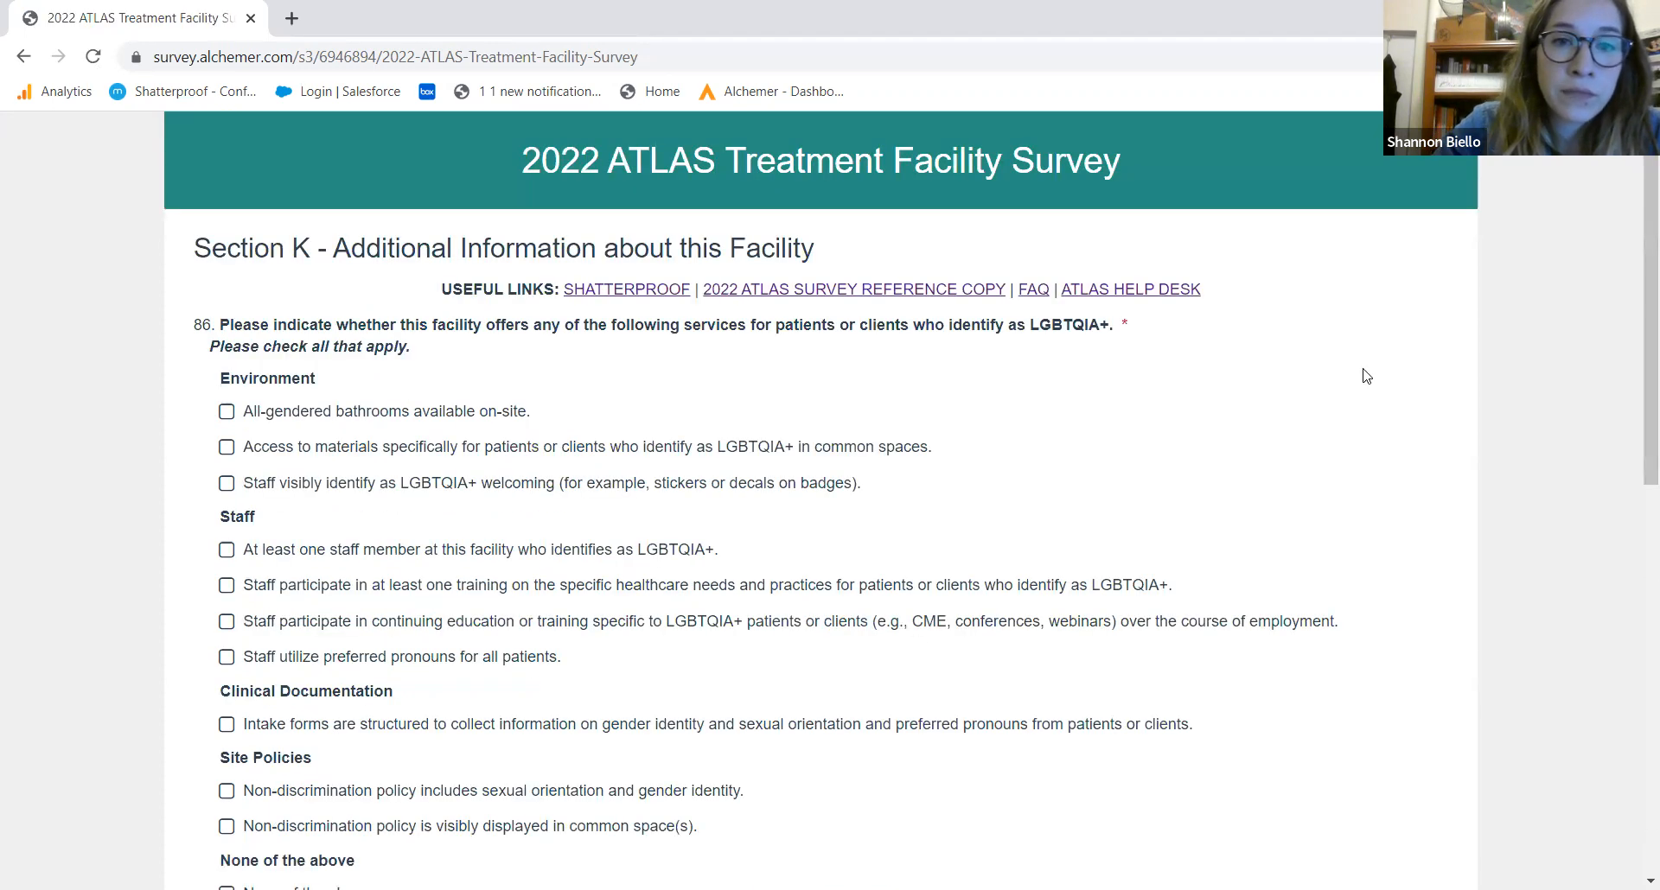
Tick LGBTQIA+ materials in common spaces, an LGBTQIA+ staff member, gender-identity intake forms and inclusive non-discrimination policy
scroll(1636, 393, "down", 1)
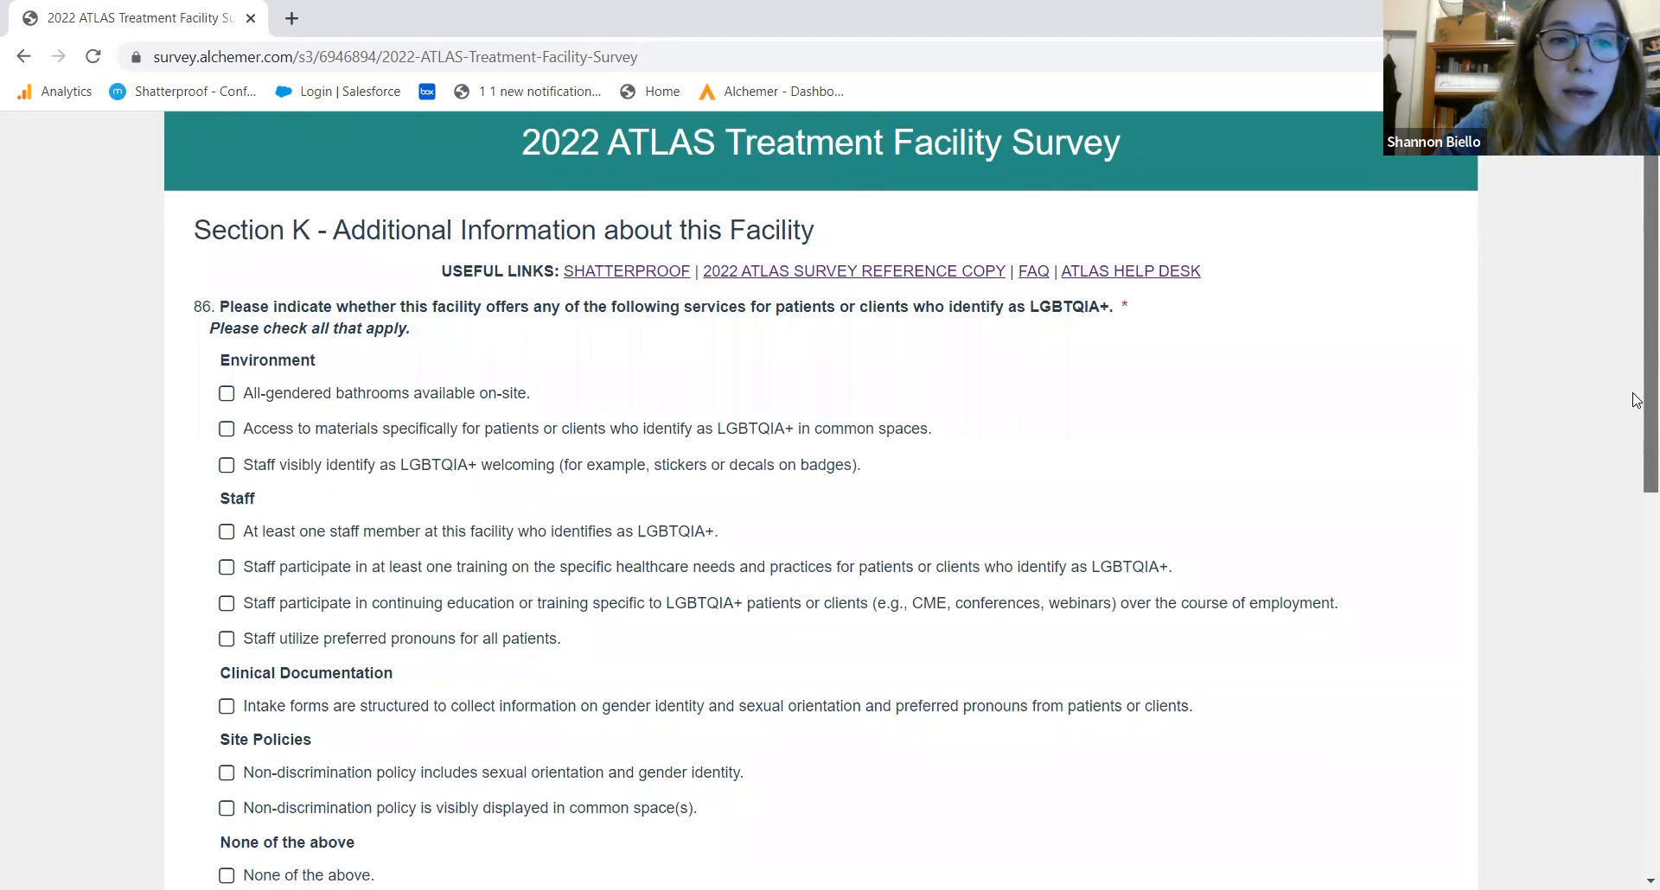
scroll(1637, 408, "down", 1)
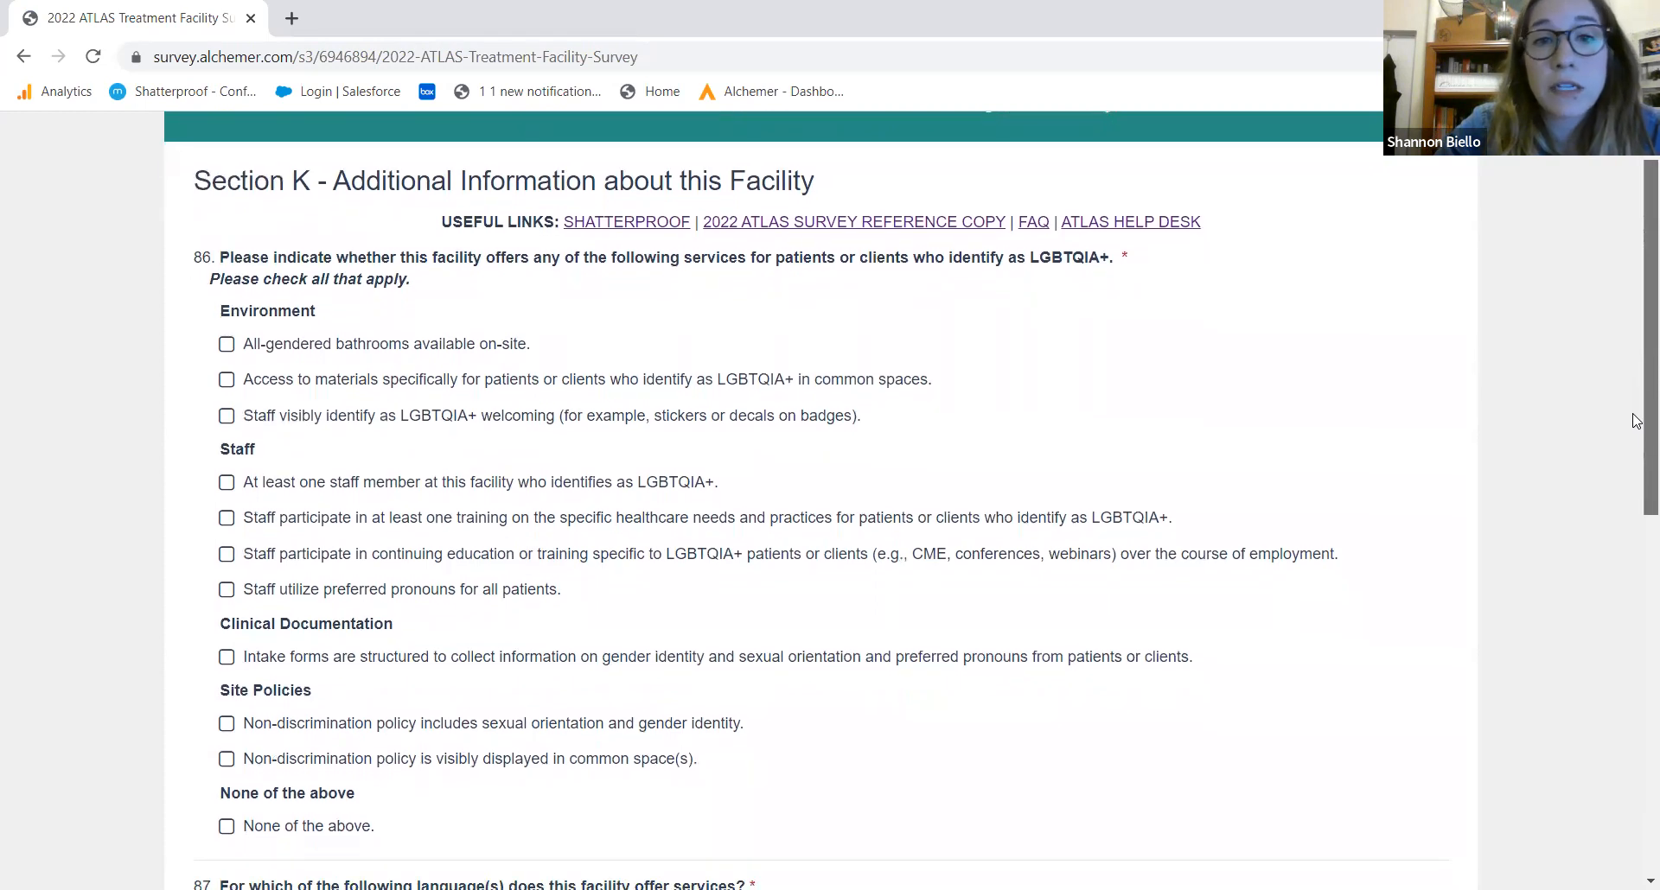
scroll(1636, 424, "down", 1)
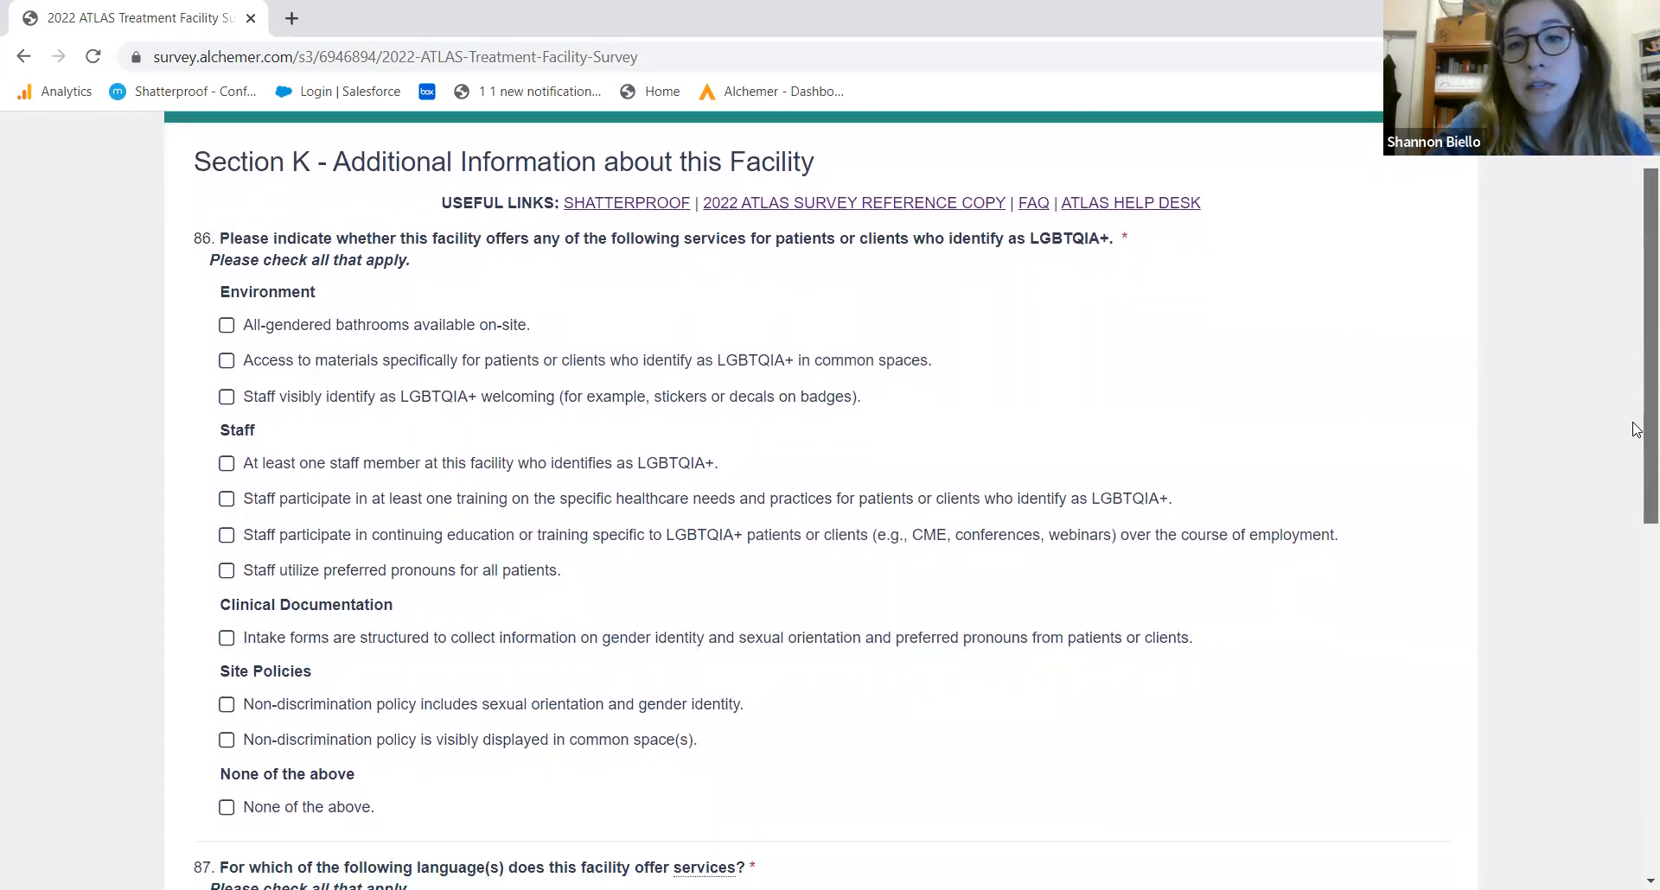
left_click_drag(1637, 429, 1636, 480)
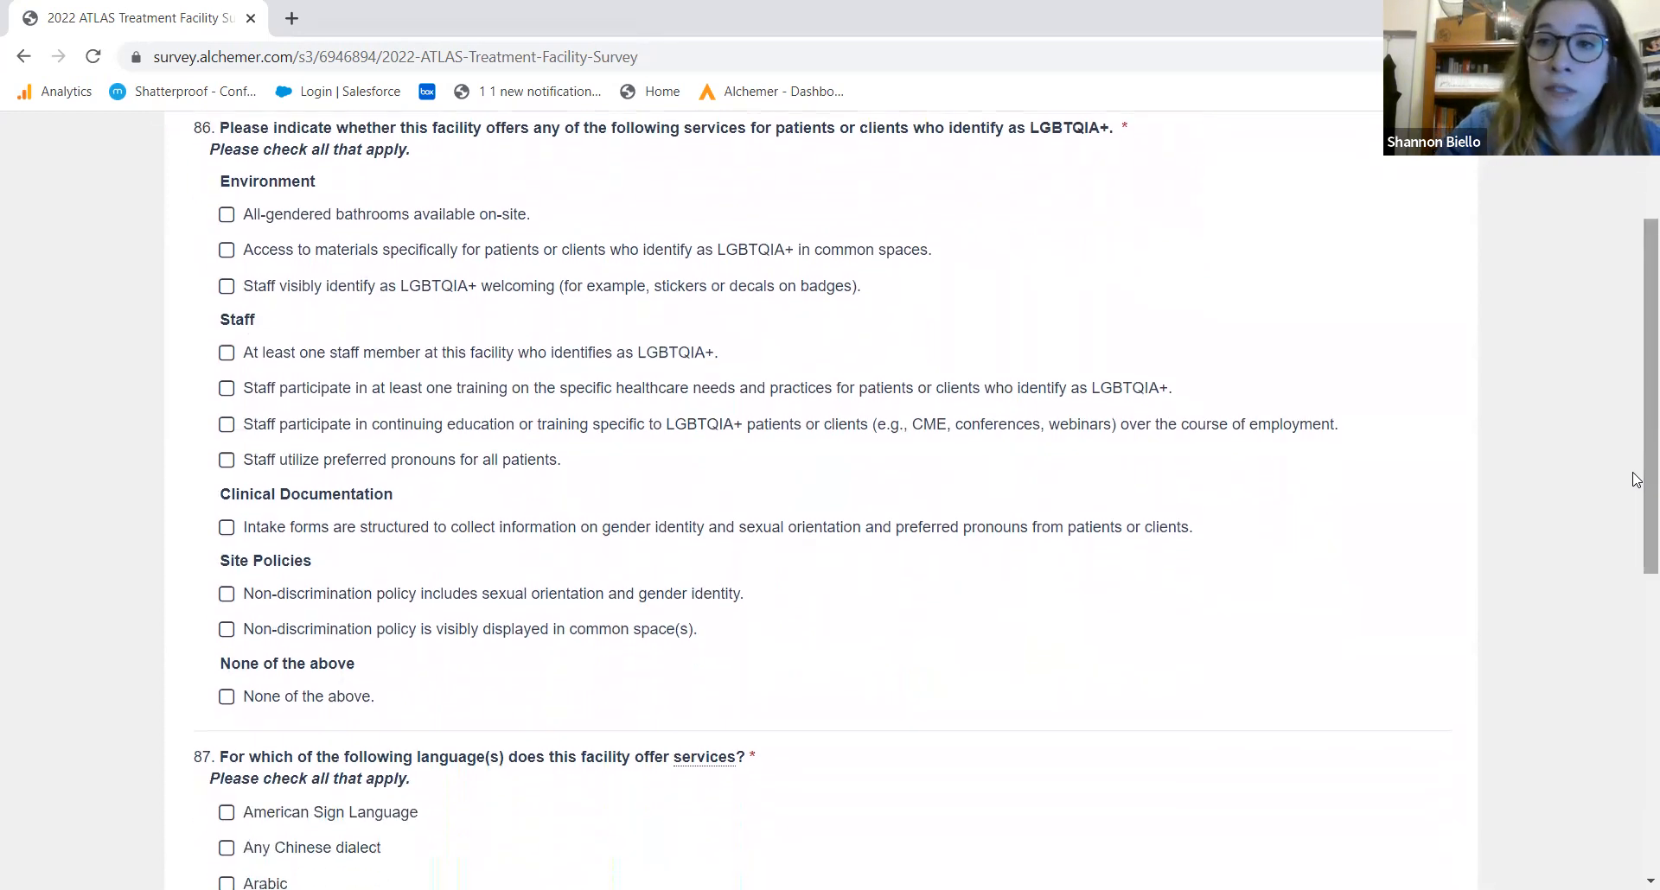
left_click(287, 354)
left_click(270, 253)
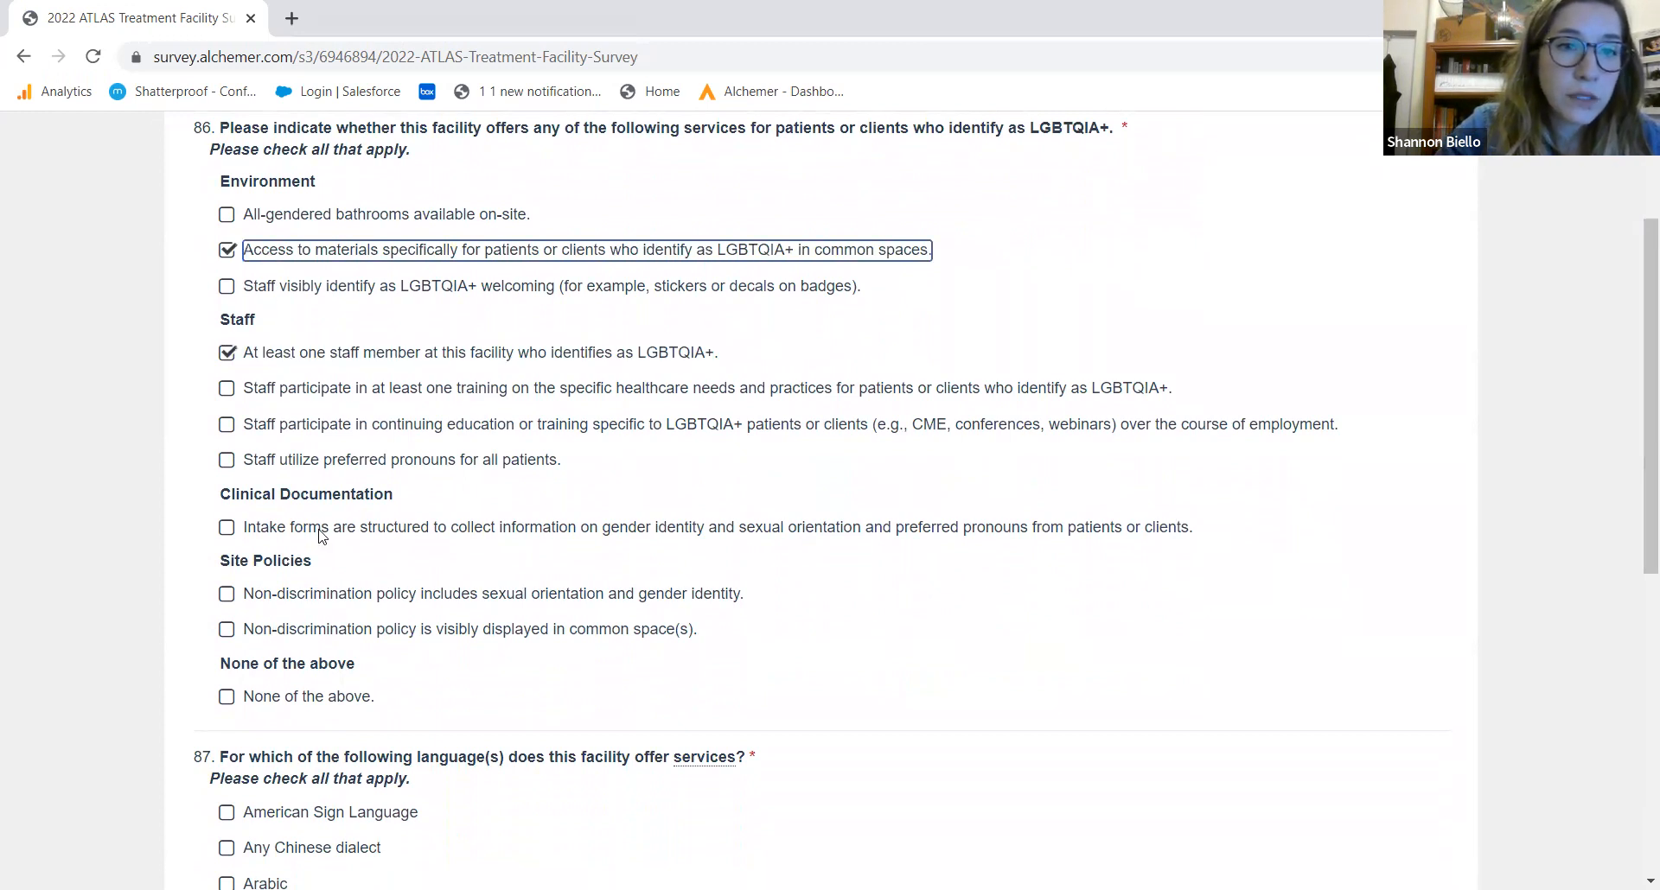
left_click(307, 533)
left_click(305, 599)
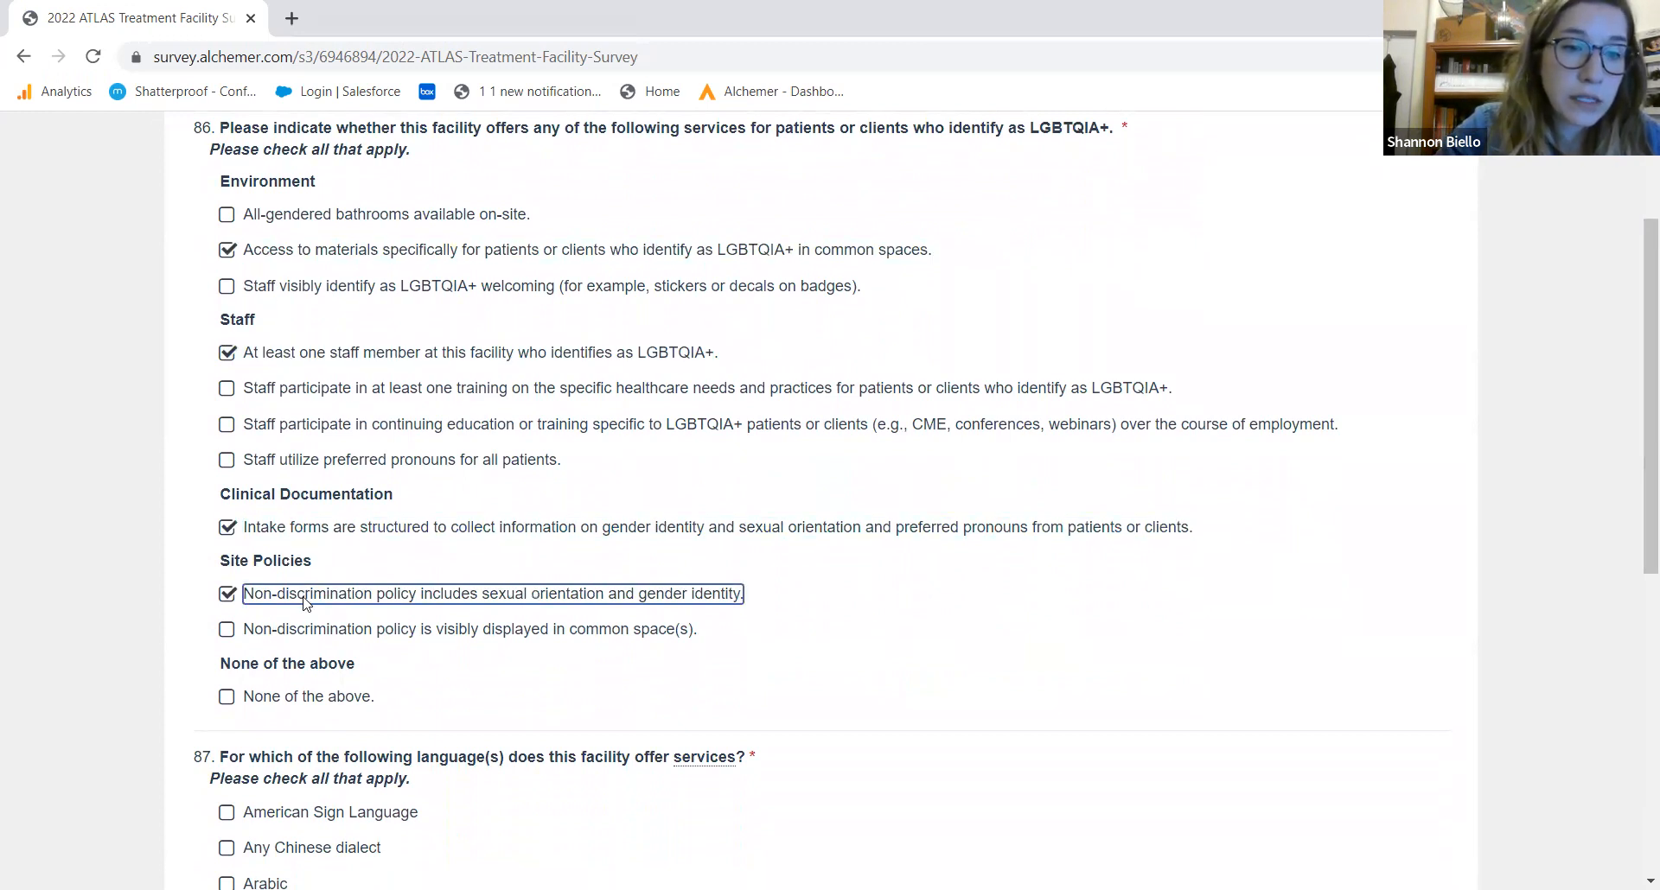
Select Spanish as a service language in question 87
left_click_drag(1637, 577, 1636, 811)
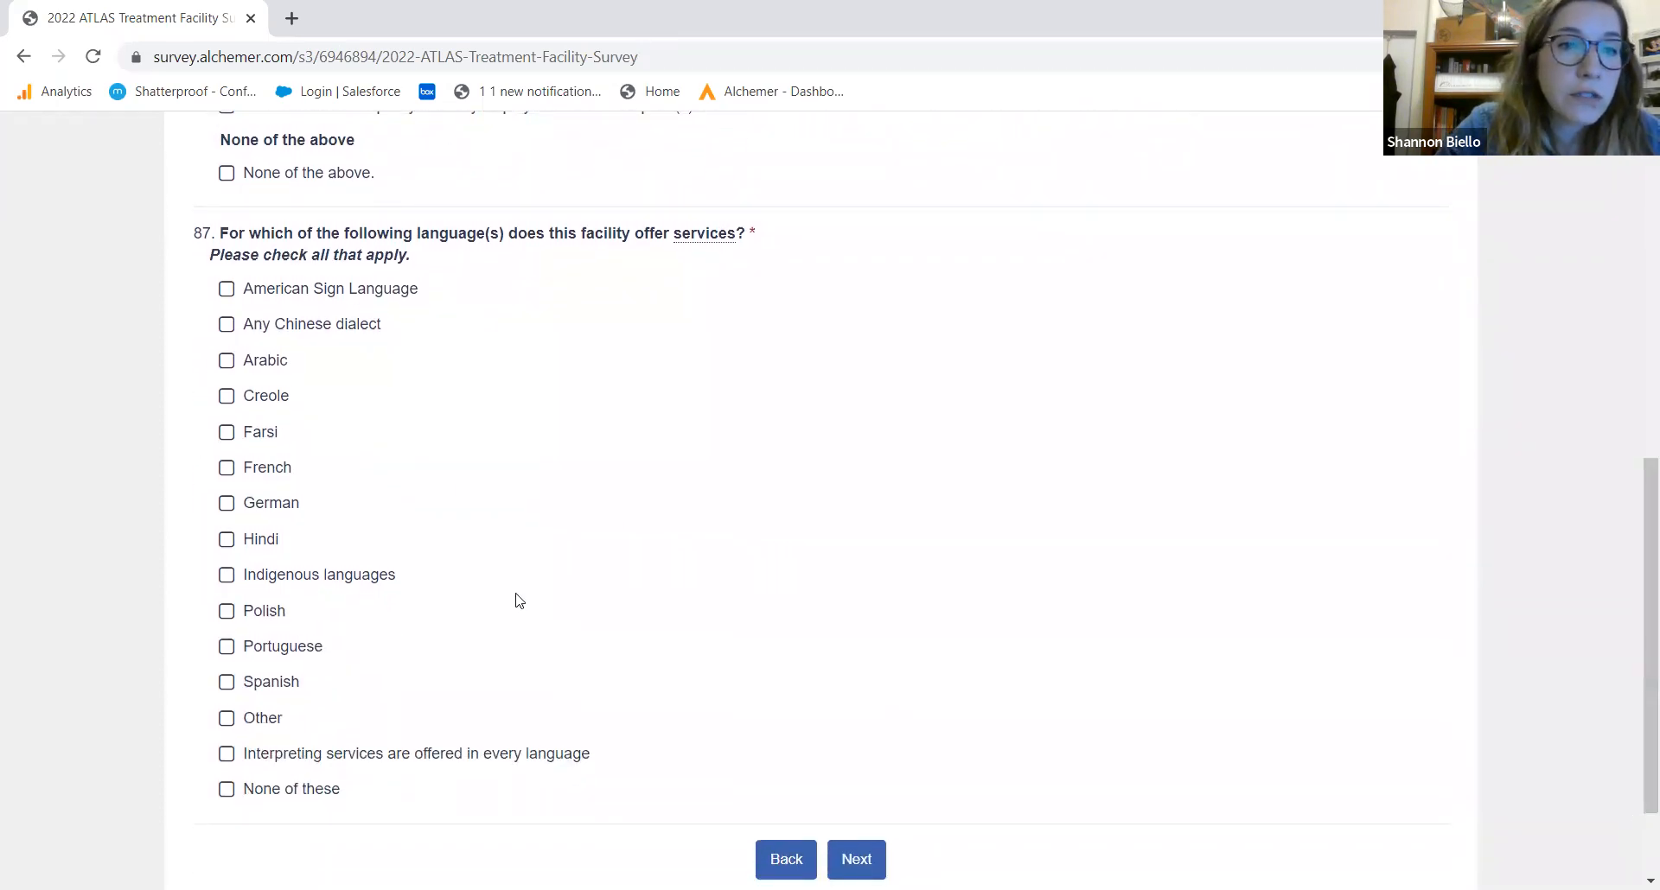
left_click(274, 684)
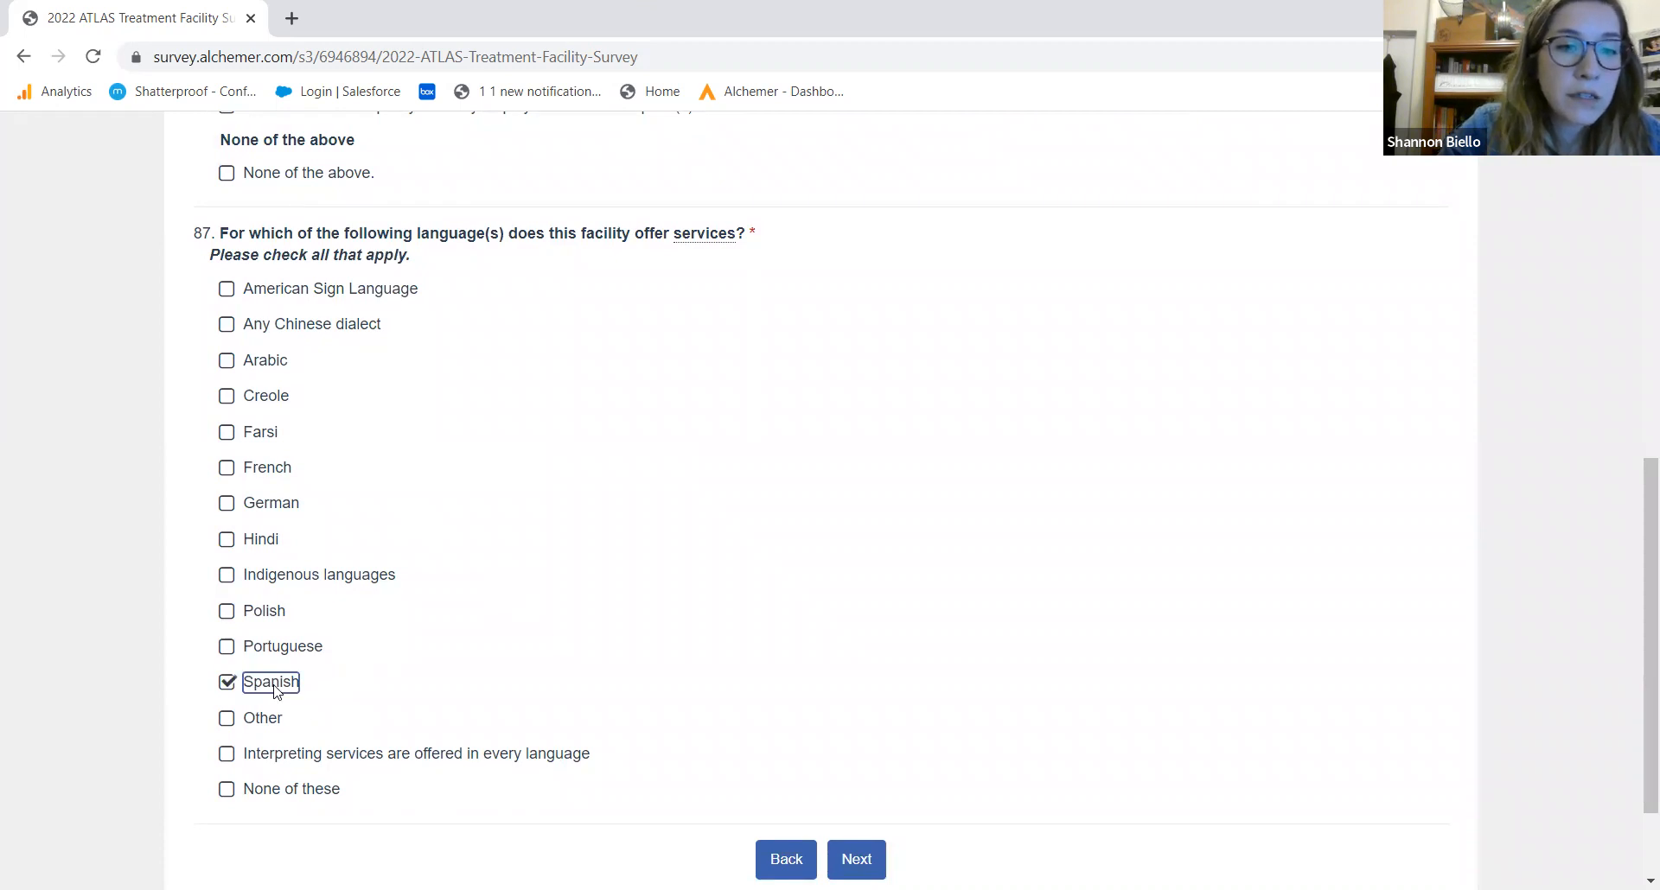
left_click(860, 862)
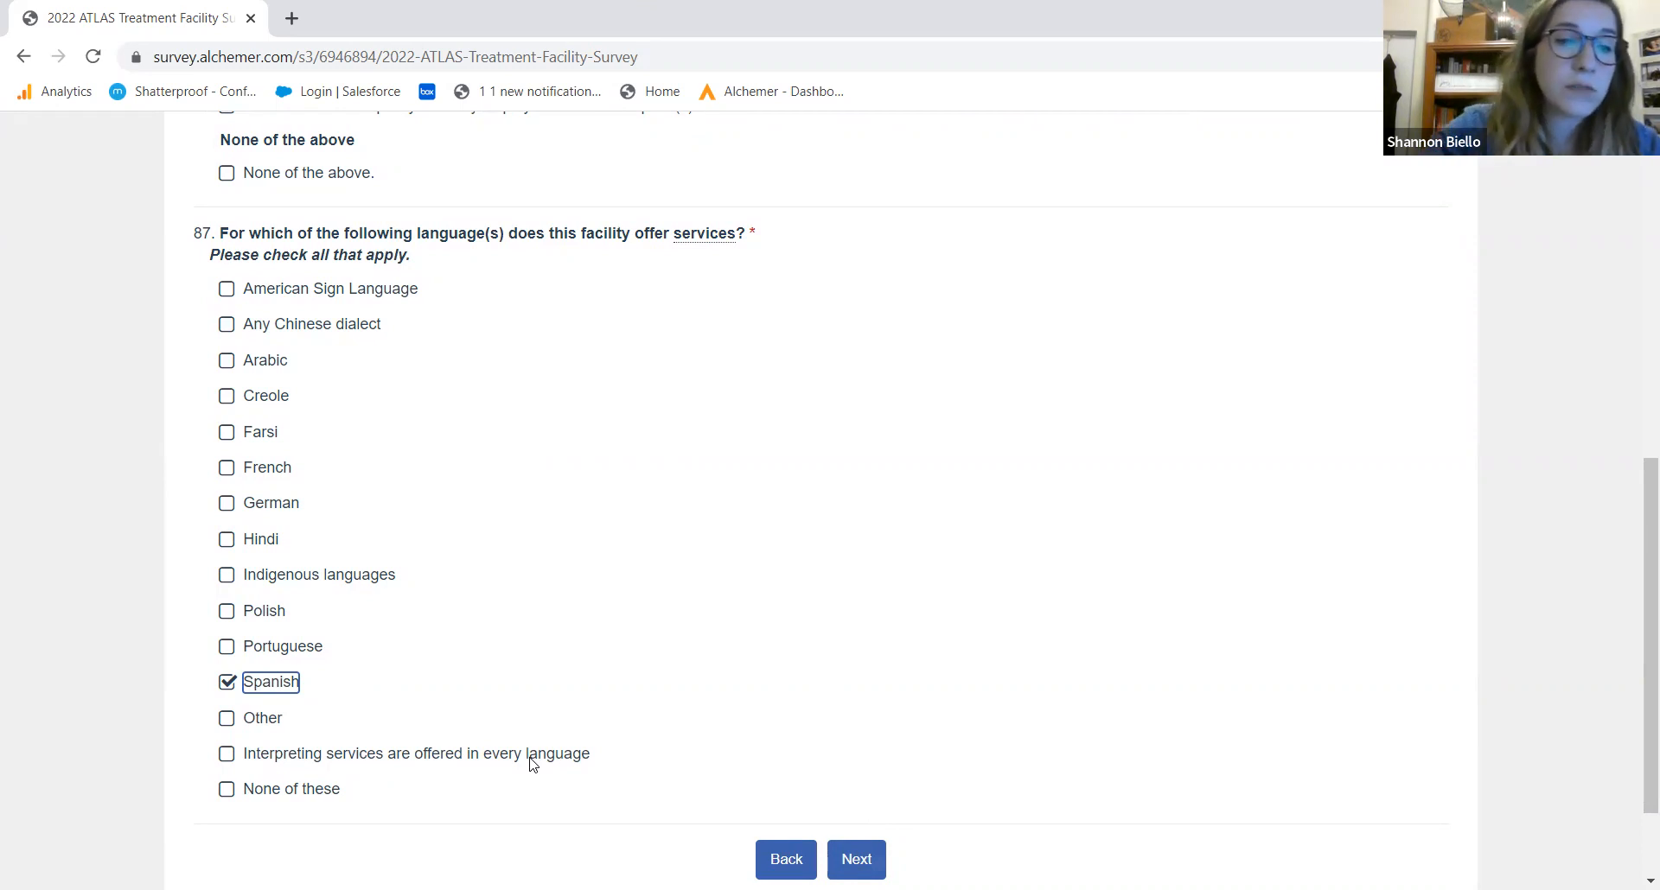
left_click(877, 860)
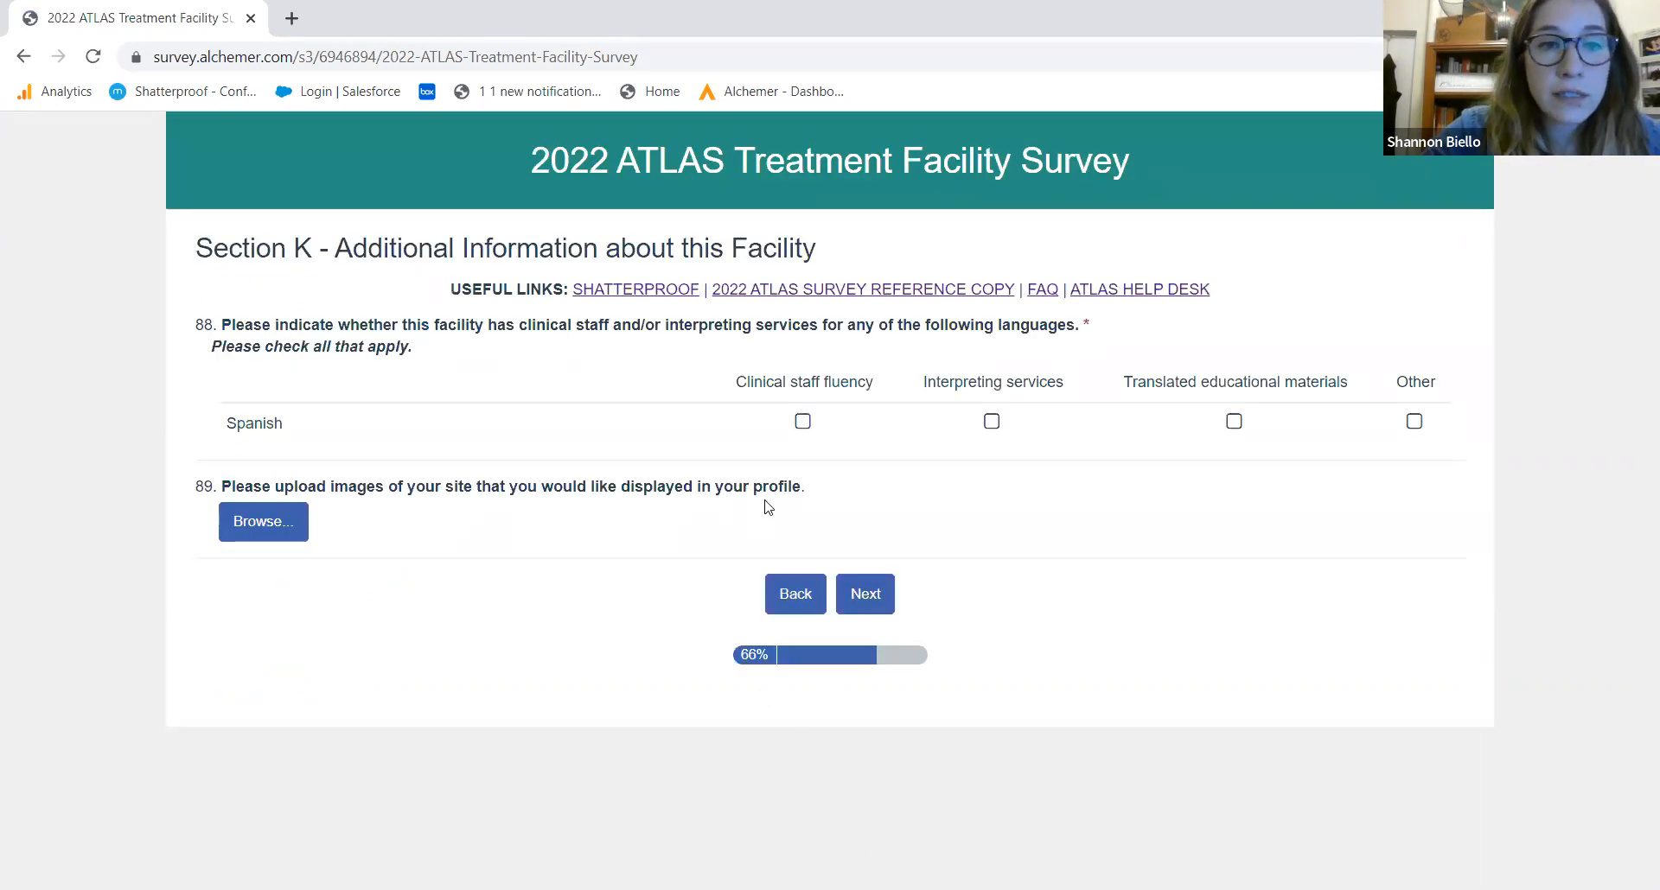
For Spanish in question 88, record clinical staff fluency and translated educational materials, leaving interpreting services unchecked
left_click(802, 423)
left_click(993, 423)
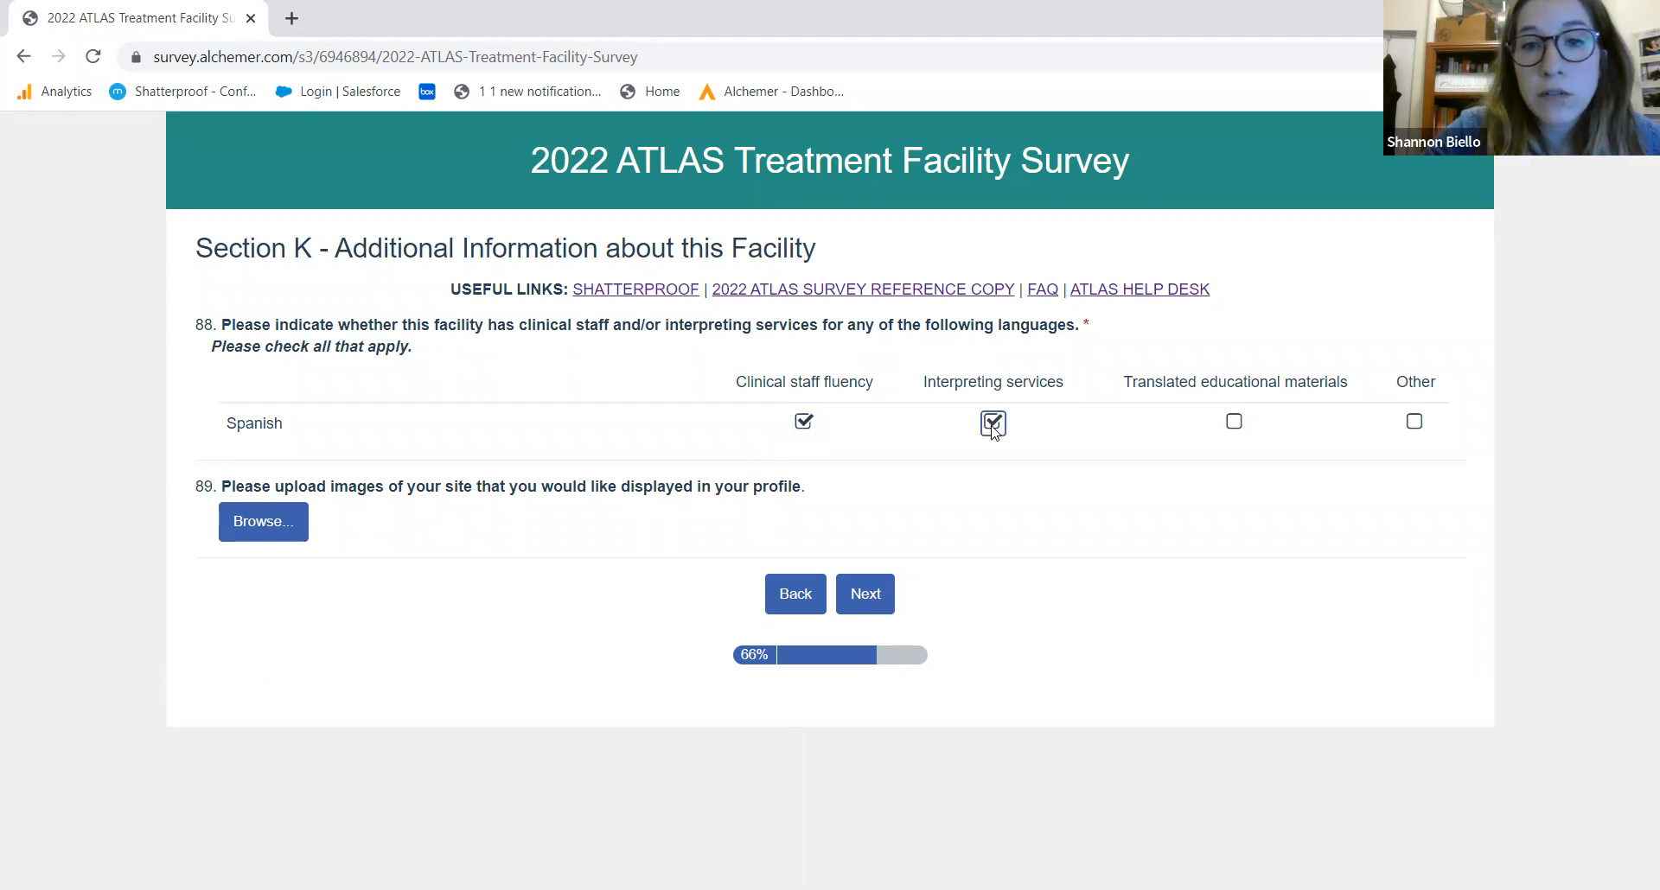
left_click(1233, 423)
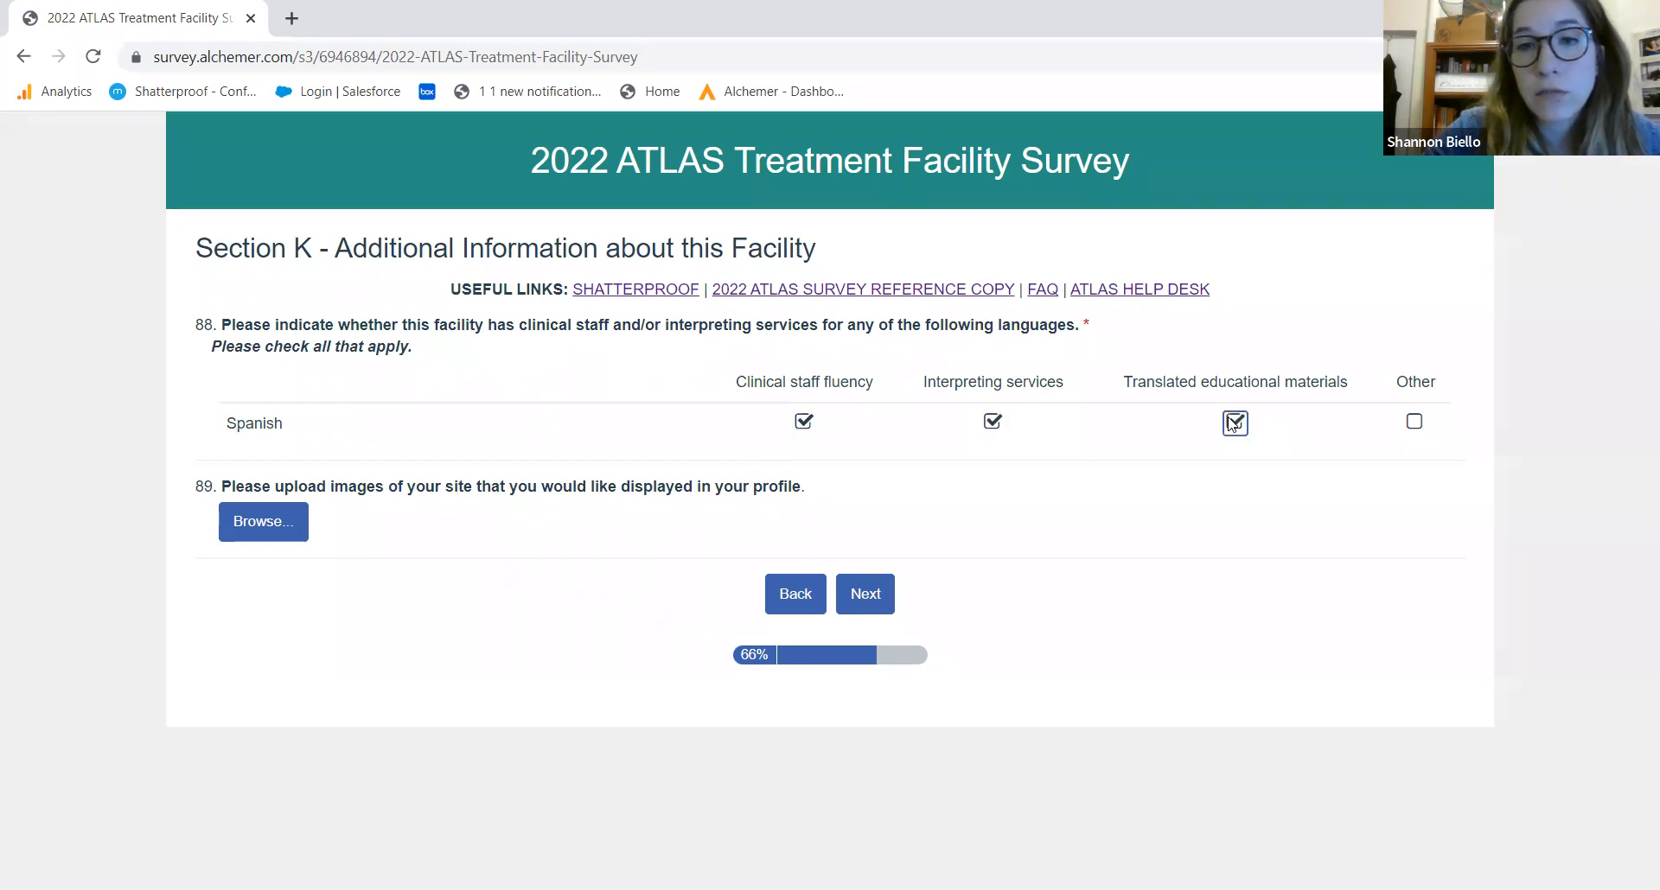
left_click(987, 426)
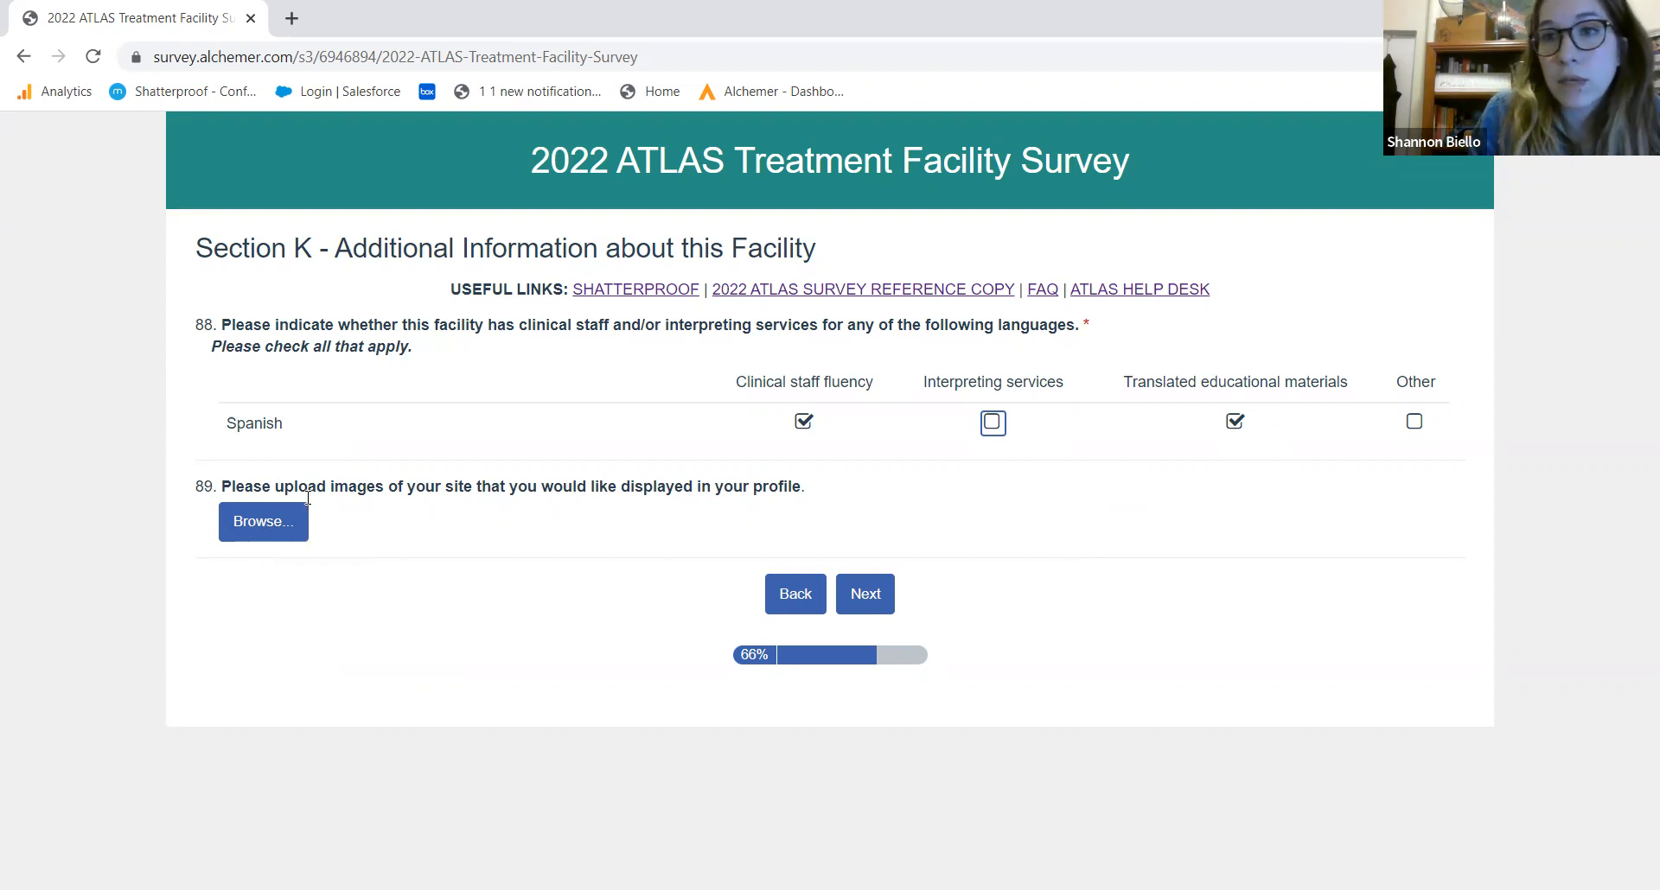
left_click(867, 598)
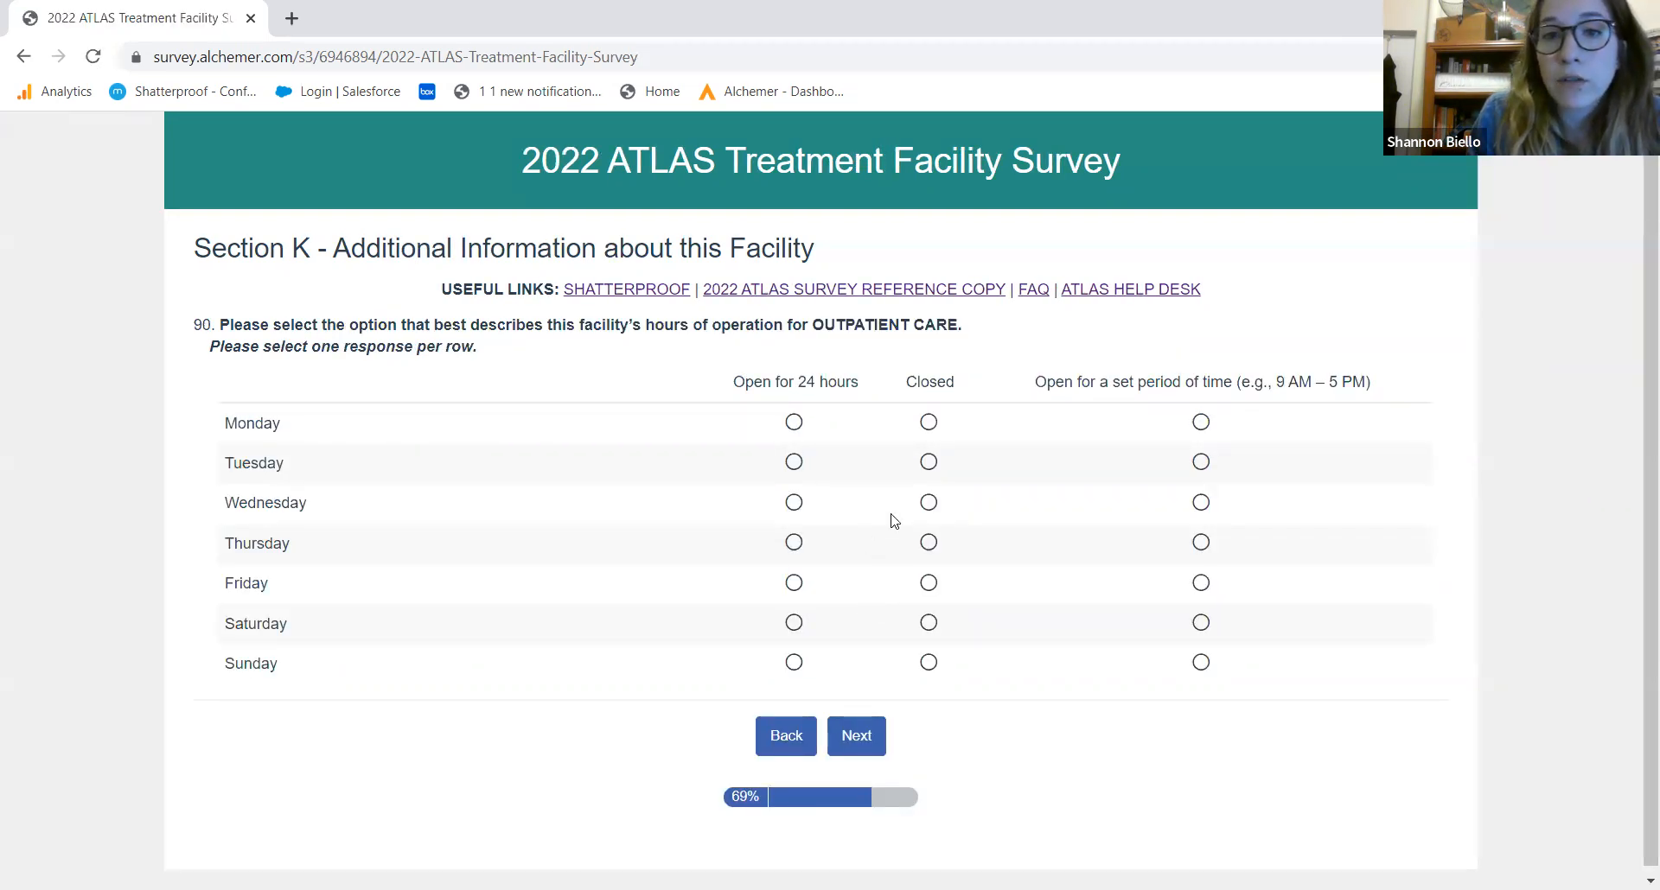
Set Monday–Thursday outpatient care to 'Open for a set period of time' and Friday–Sunday to Closed
left_click(1200, 422)
left_click(1201, 462)
left_click(1200, 502)
left_click(1200, 542)
left_click(927, 586)
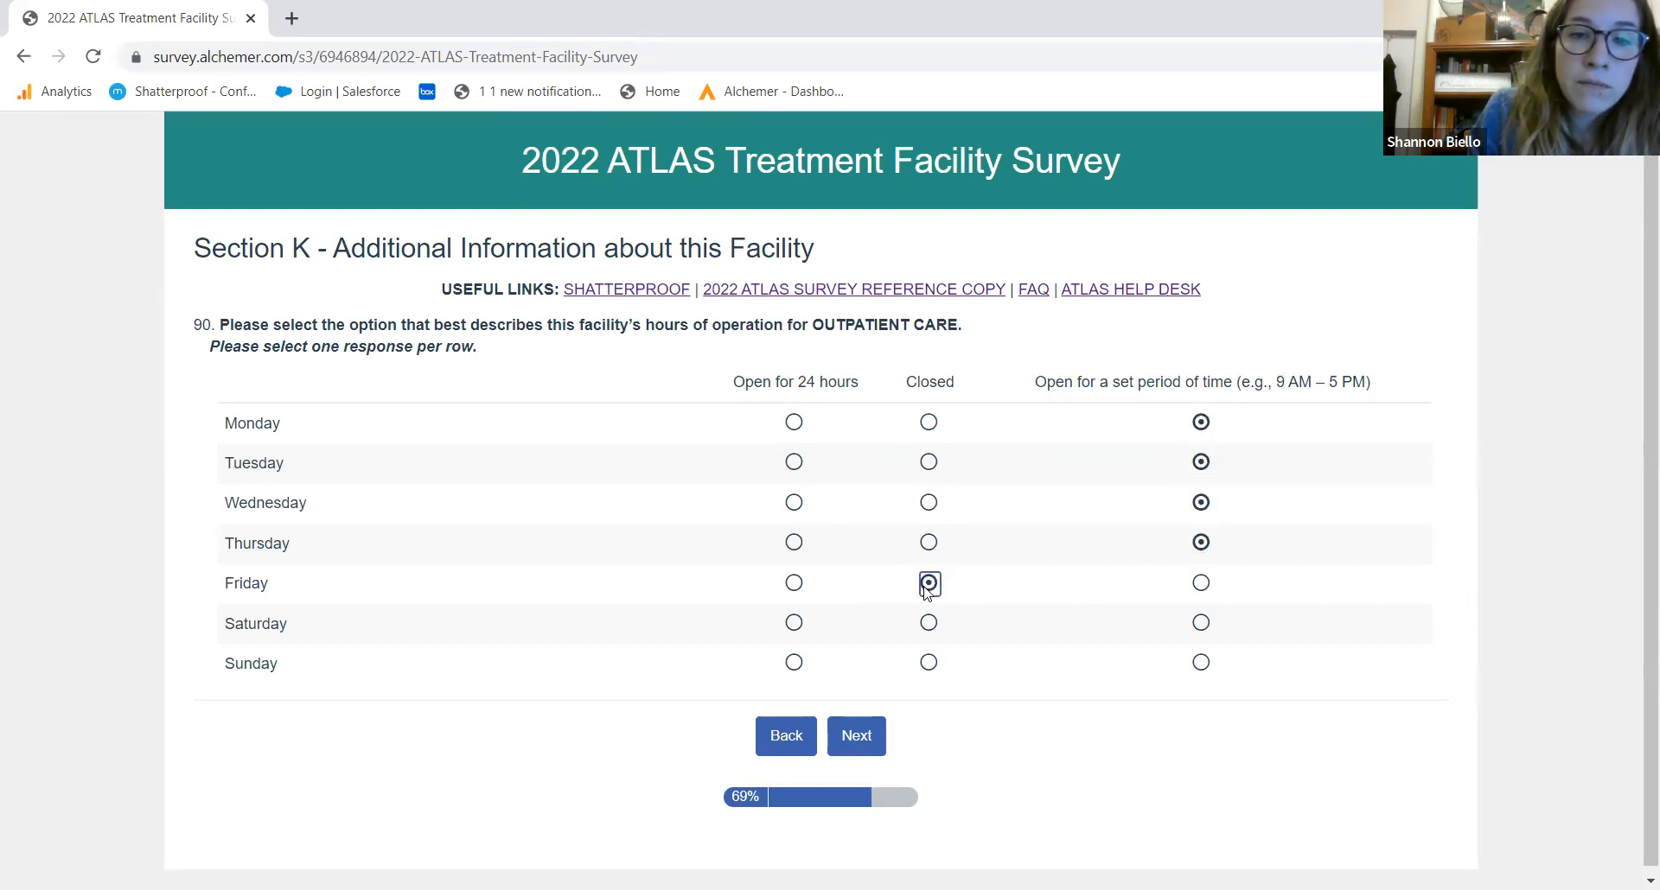
left_click(927, 623)
left_click(930, 664)
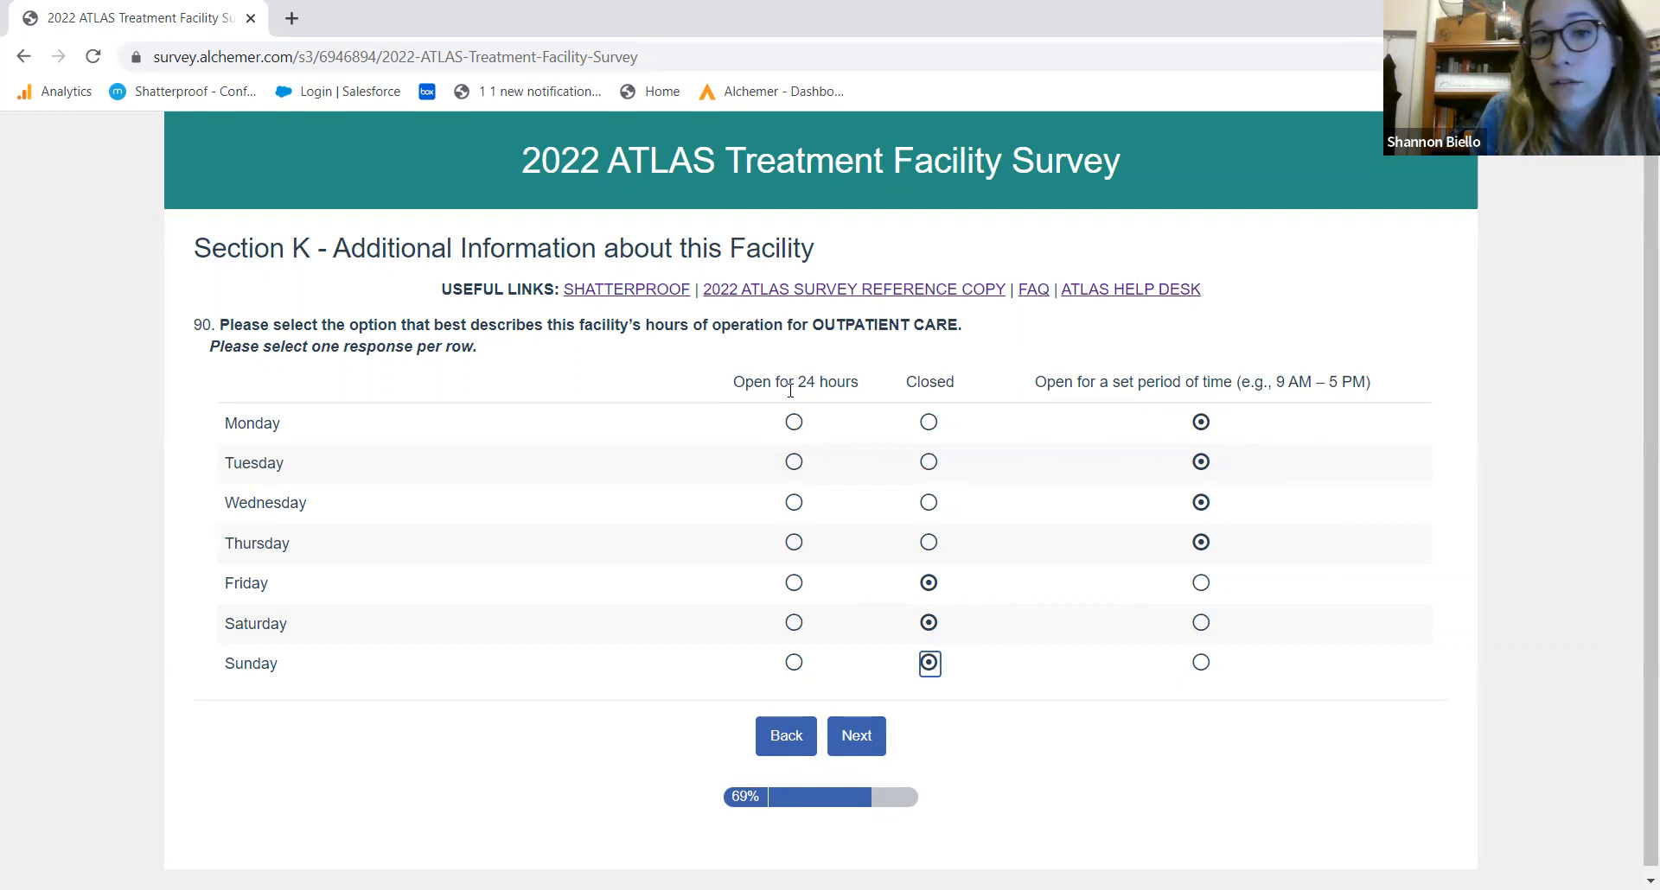
left_click(865, 759)
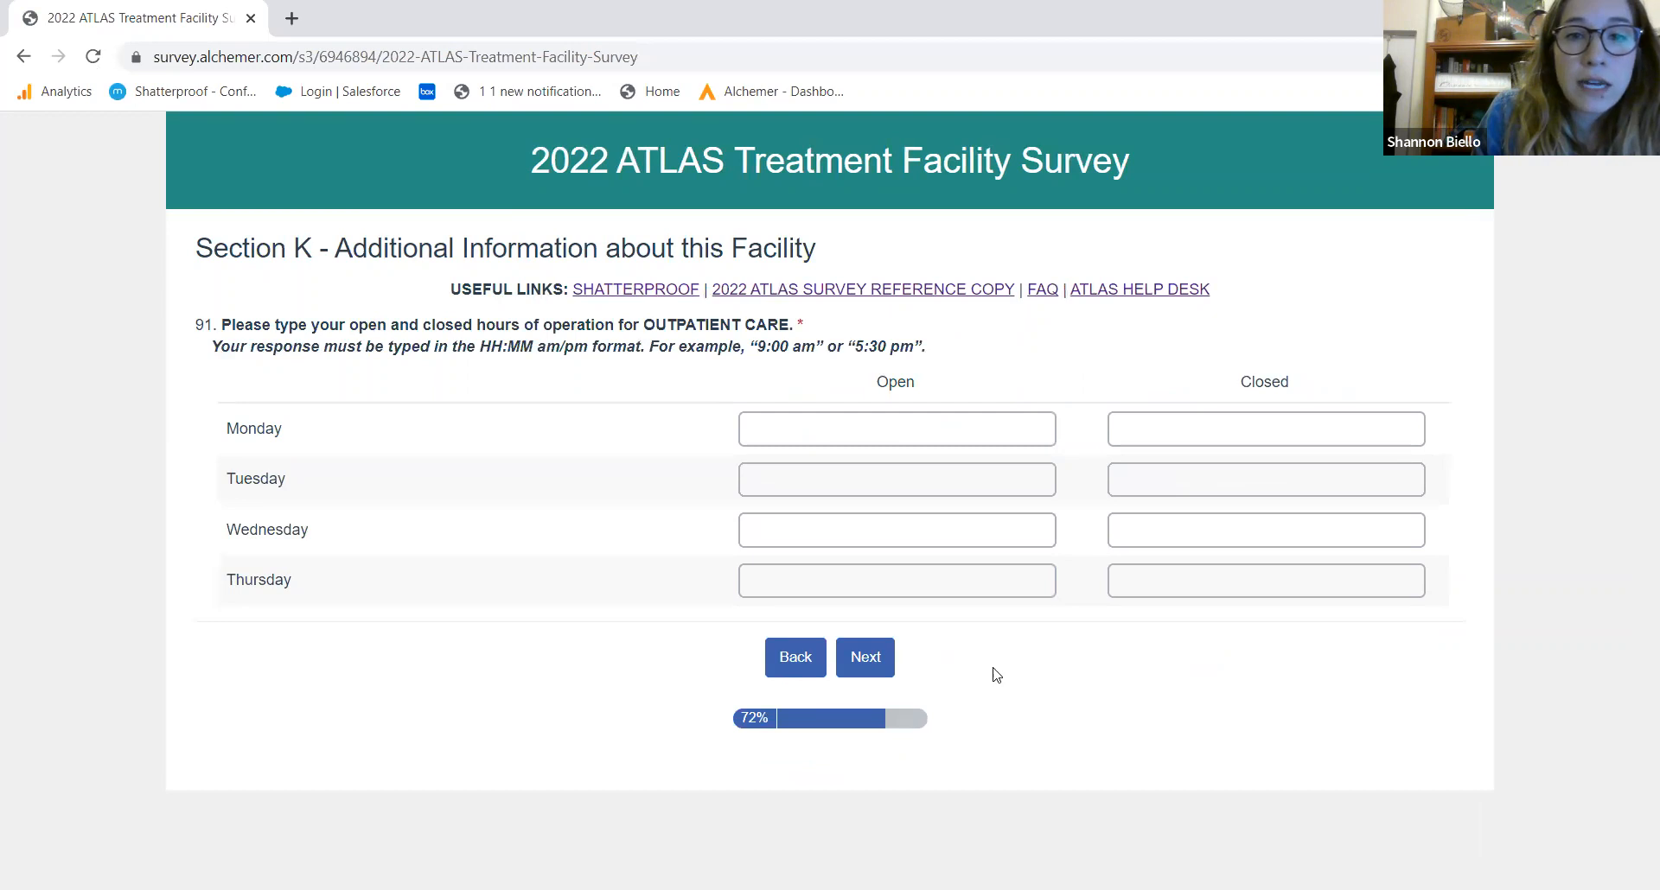
Enter Monday's hours as 9:00 AM–5:00 PM and copy 9:00 AM into Tuesday–Thursday opening times
left_click(909, 420)
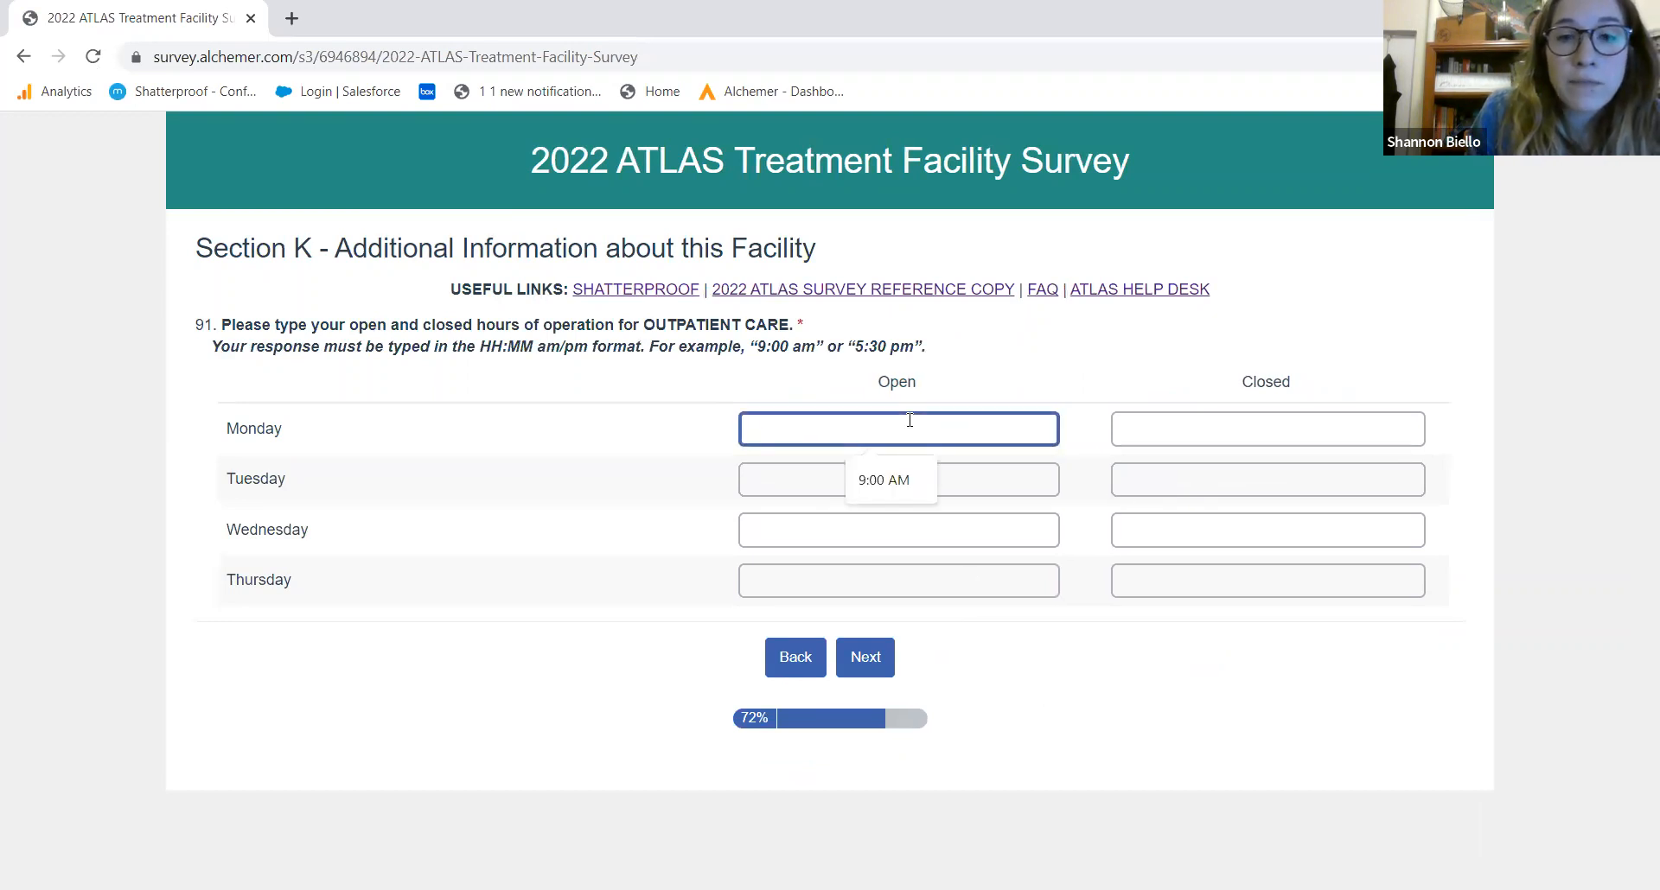
left_click(899, 480)
left_click(1279, 430)
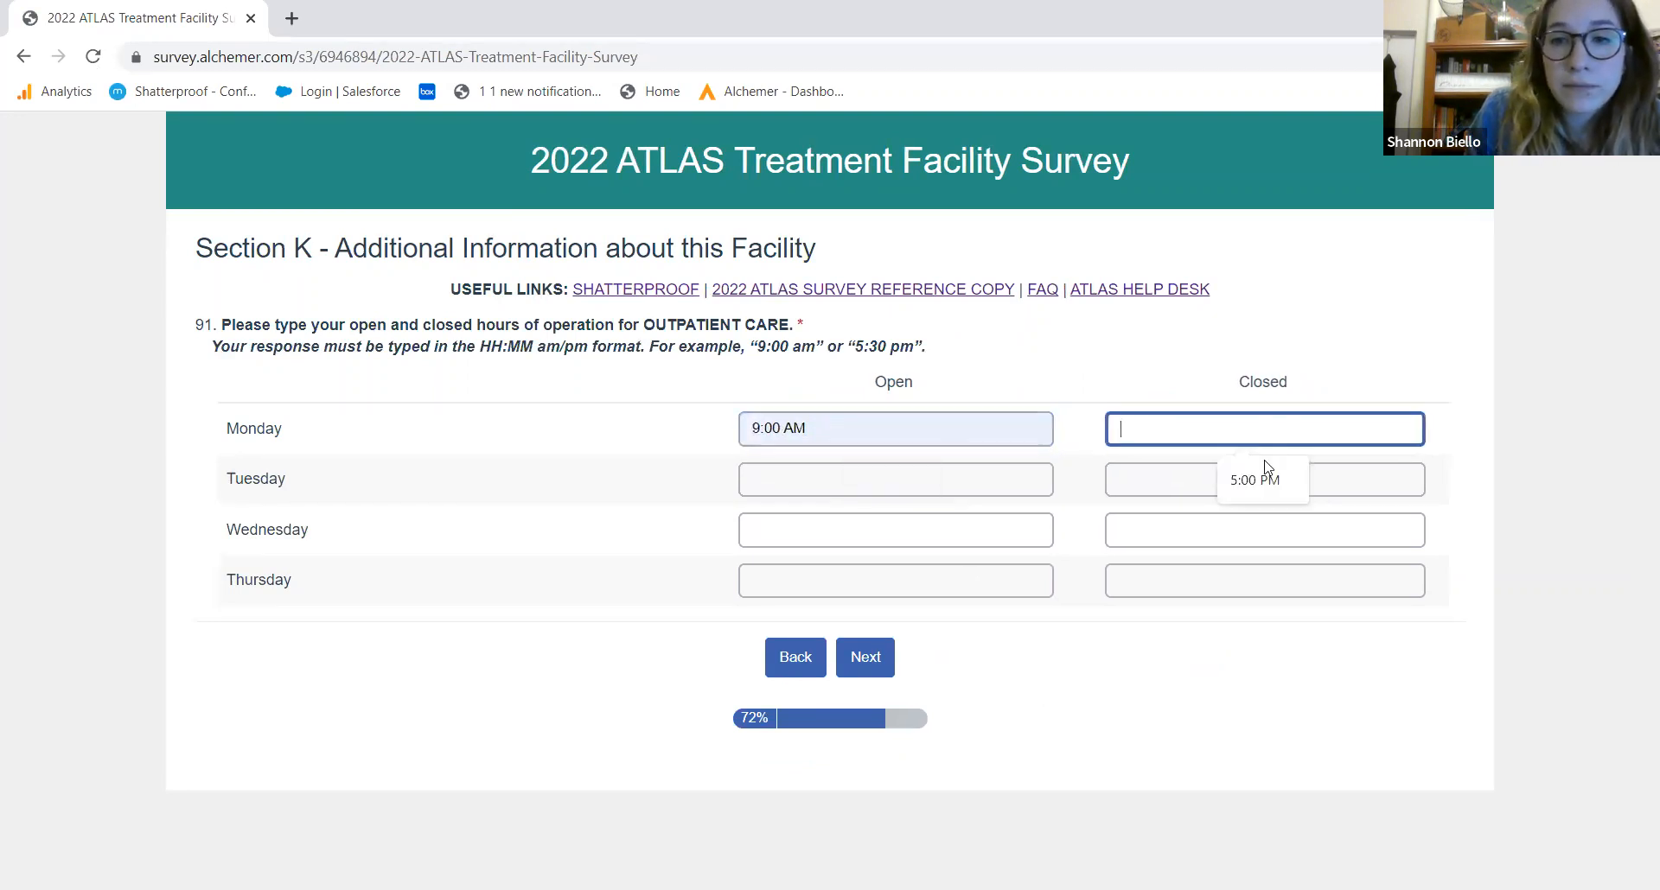
left_click(1265, 473)
left_click(794, 430)
triple_click(794, 430)
key("ctrl+c")
left_click(804, 479)
key("ctrl+v")
left_click(776, 529)
key("ctrl+v")
left_click(781, 586)
key("ctrl+v")
Copy the 5:00 PM closing time into Tuesday, Wednesday and Thursday
left_click_drag(1204, 427, 1115, 433)
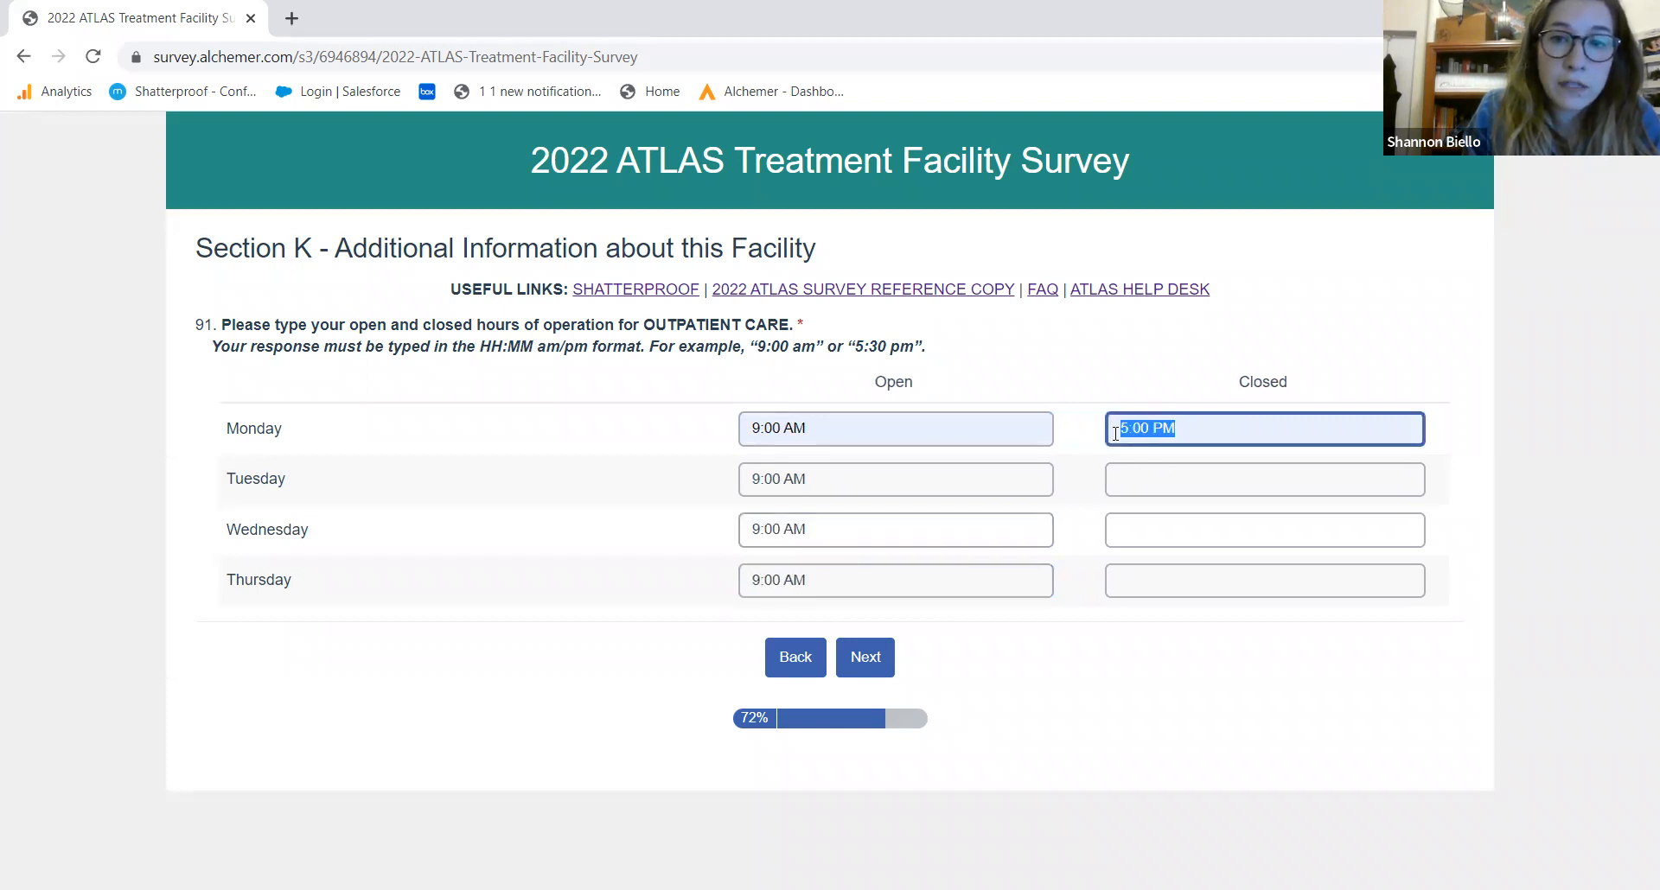
key("ctrl+c")
left_click(1141, 473)
key("ctrl+v")
left_click(1141, 536)
key("ctrl+v")
left_click(1148, 579)
key("ctrl+v")
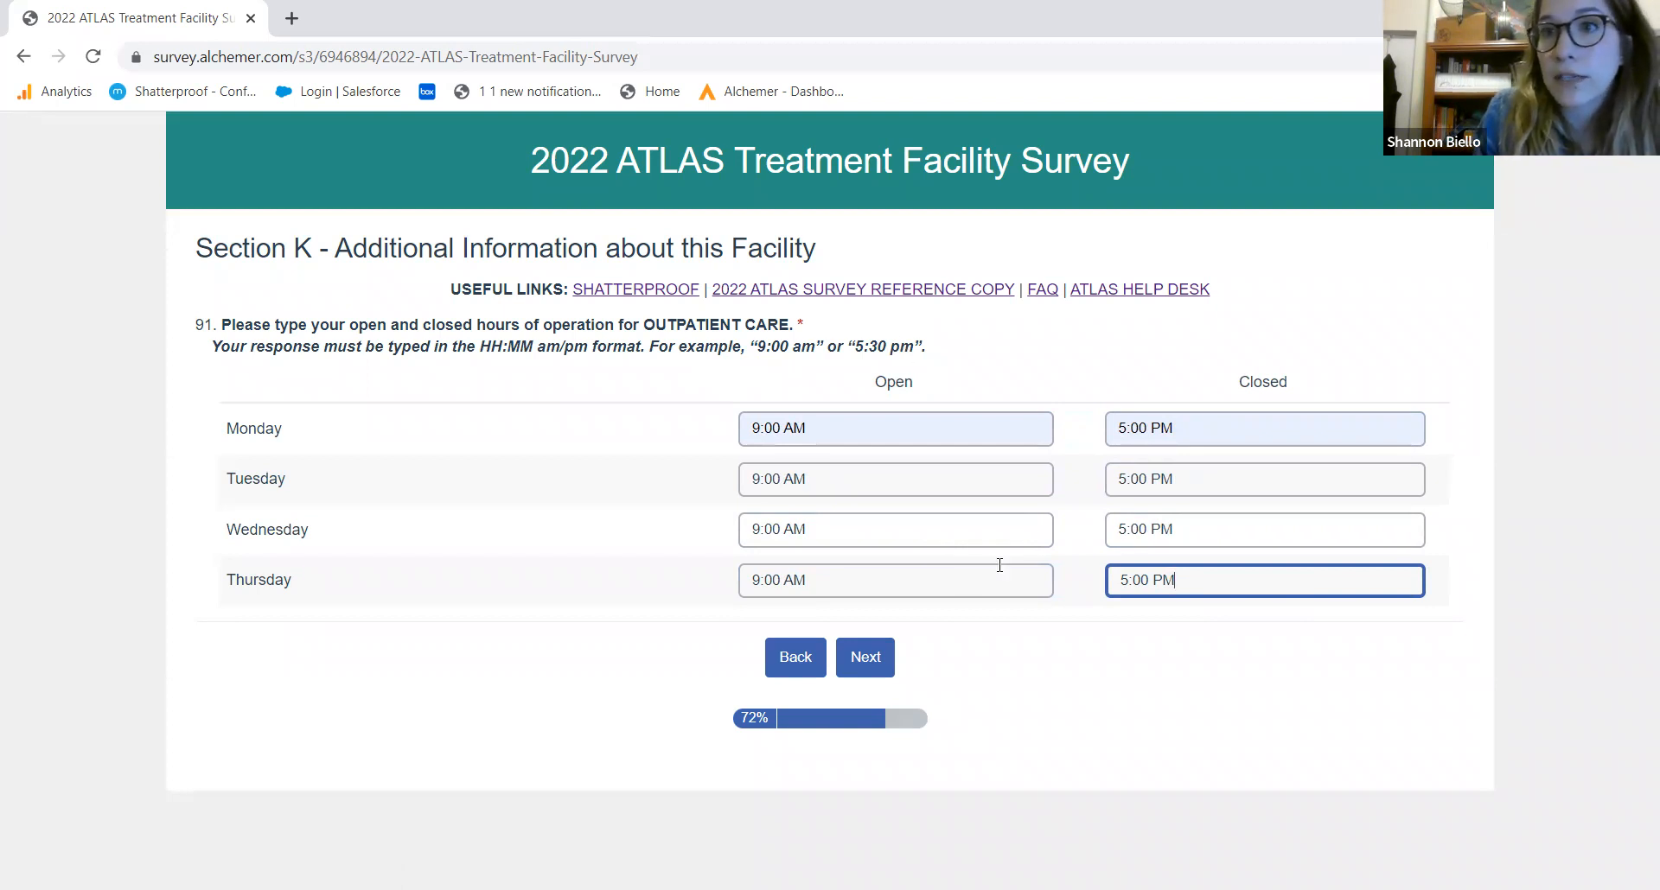
left_click(867, 661)
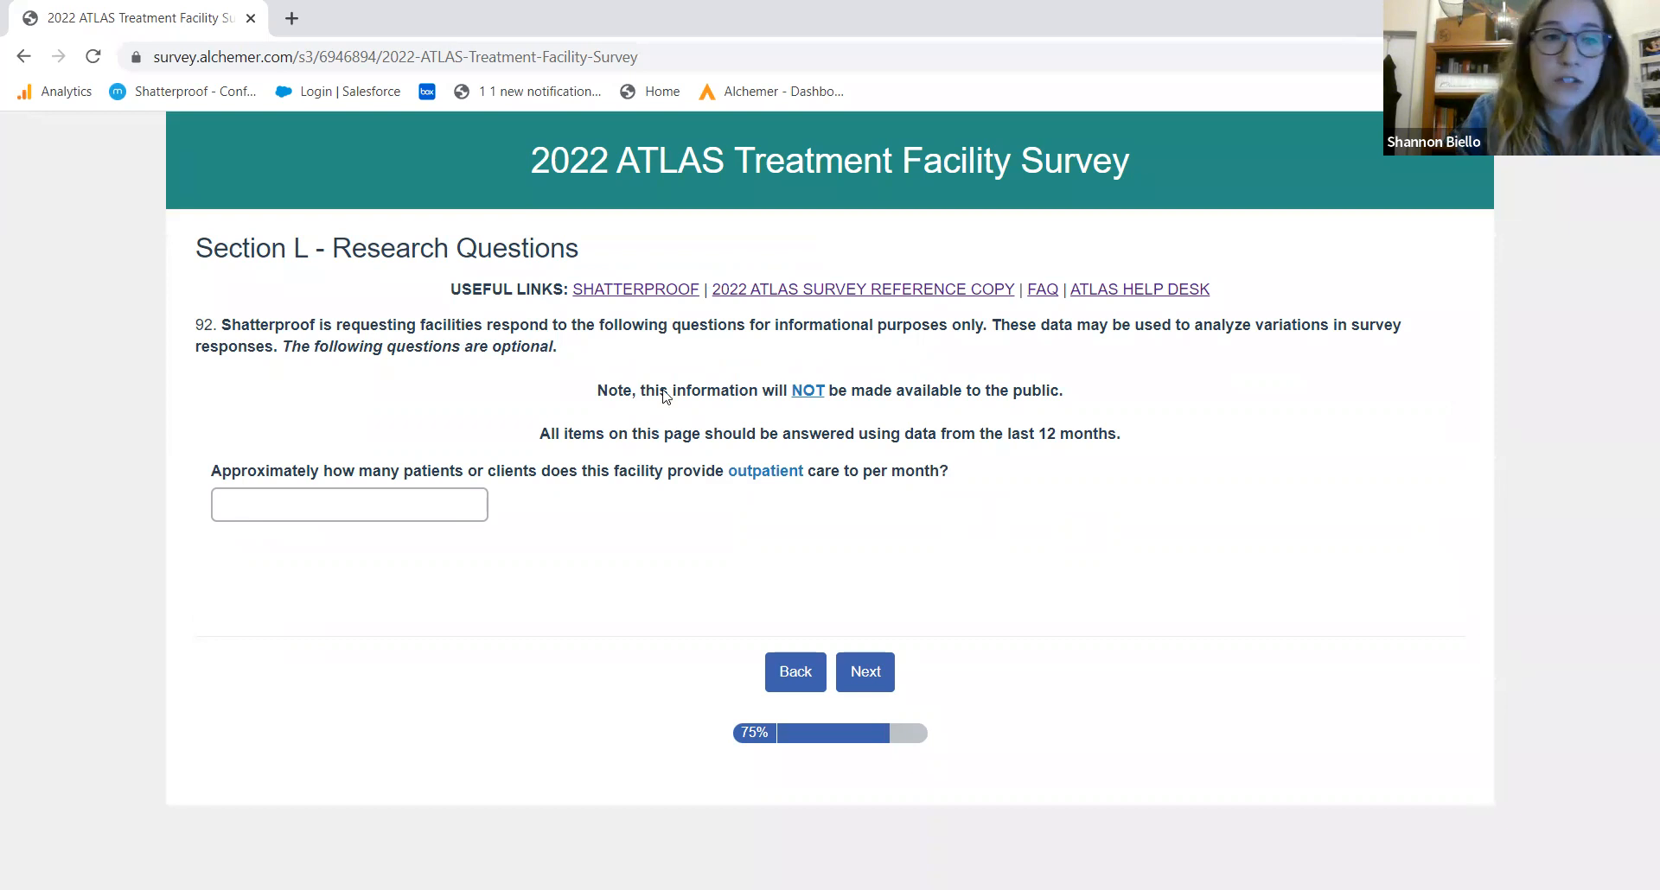
Leave question 92's monthly outpatient patient count blank and continue
left_click(402, 506)
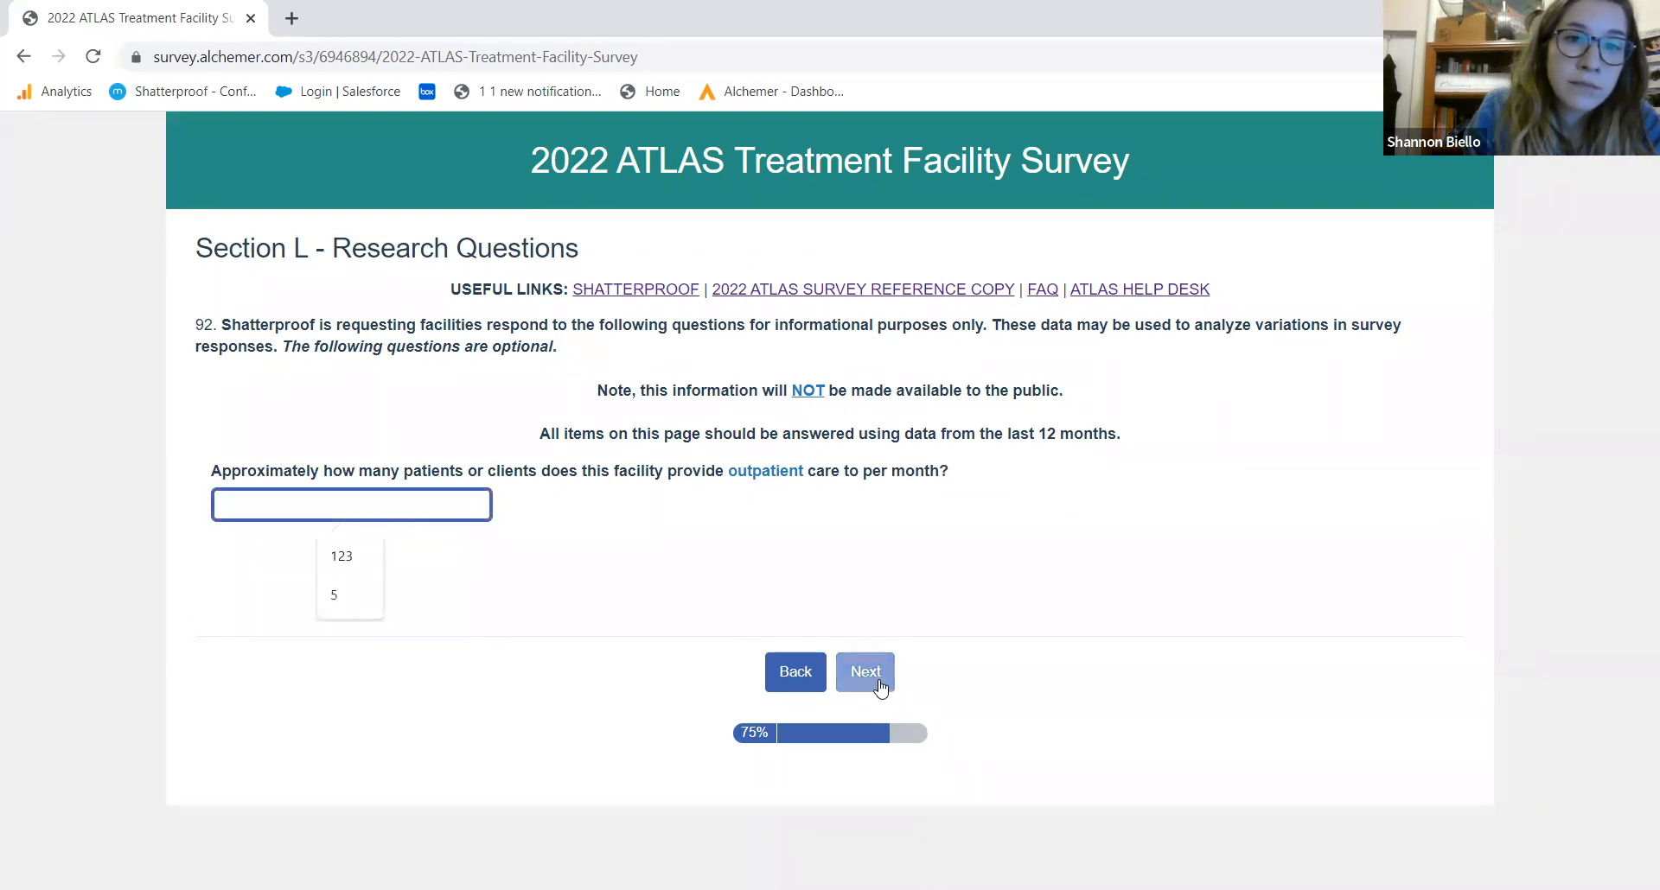
left_click(863, 672)
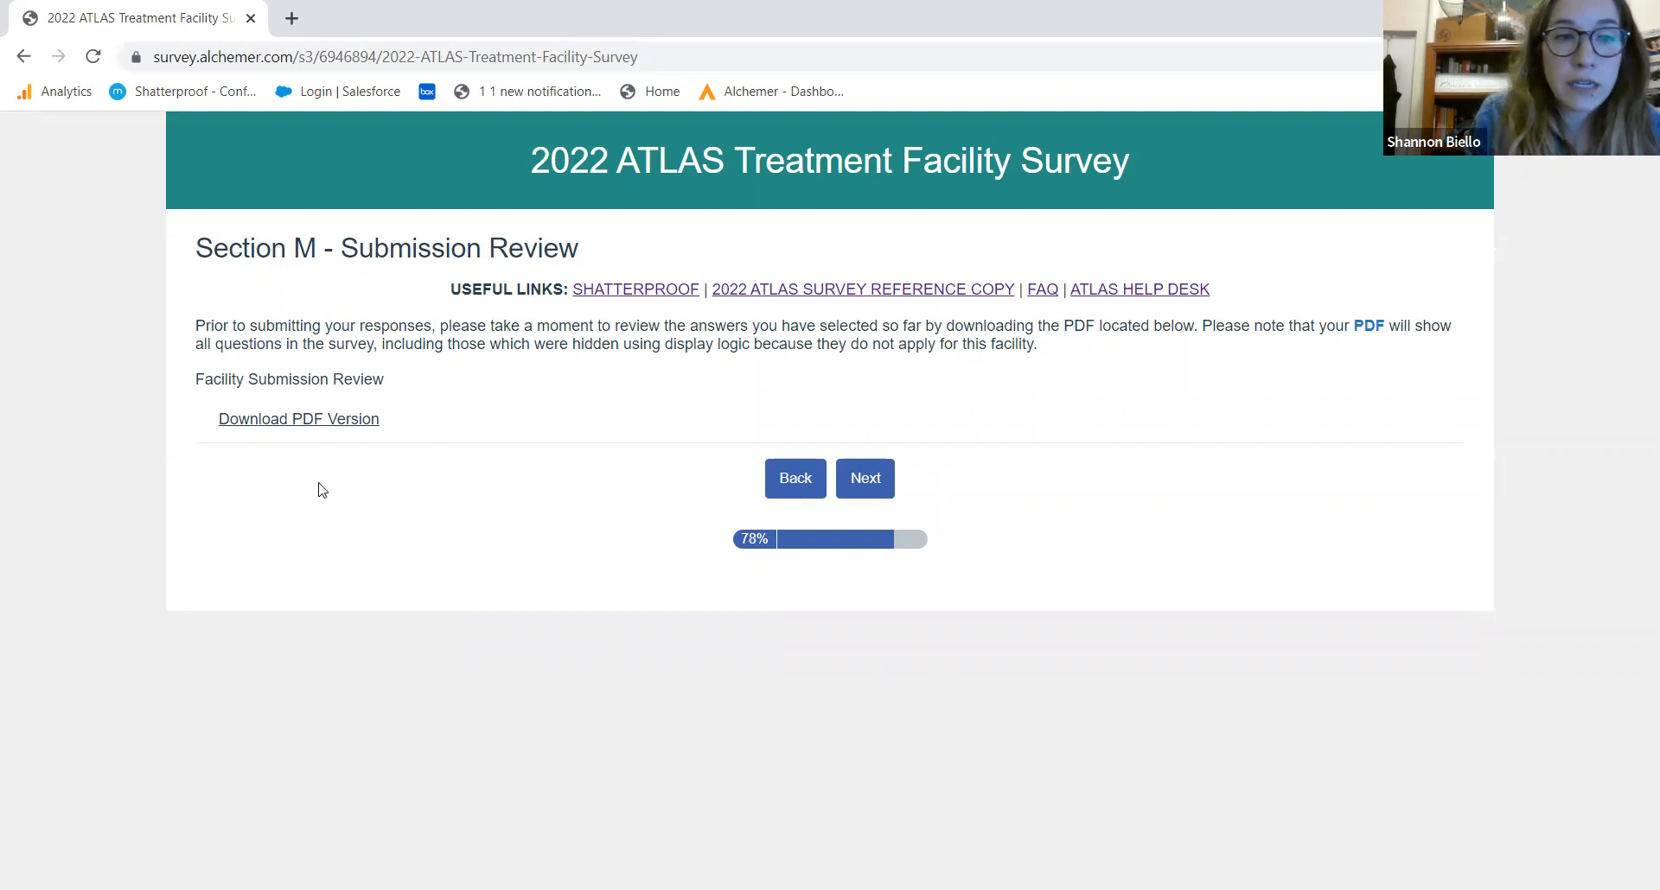
Save the PDF version of the survey responses, then proceed to attestation questions 93 and 94
left_click(299, 421)
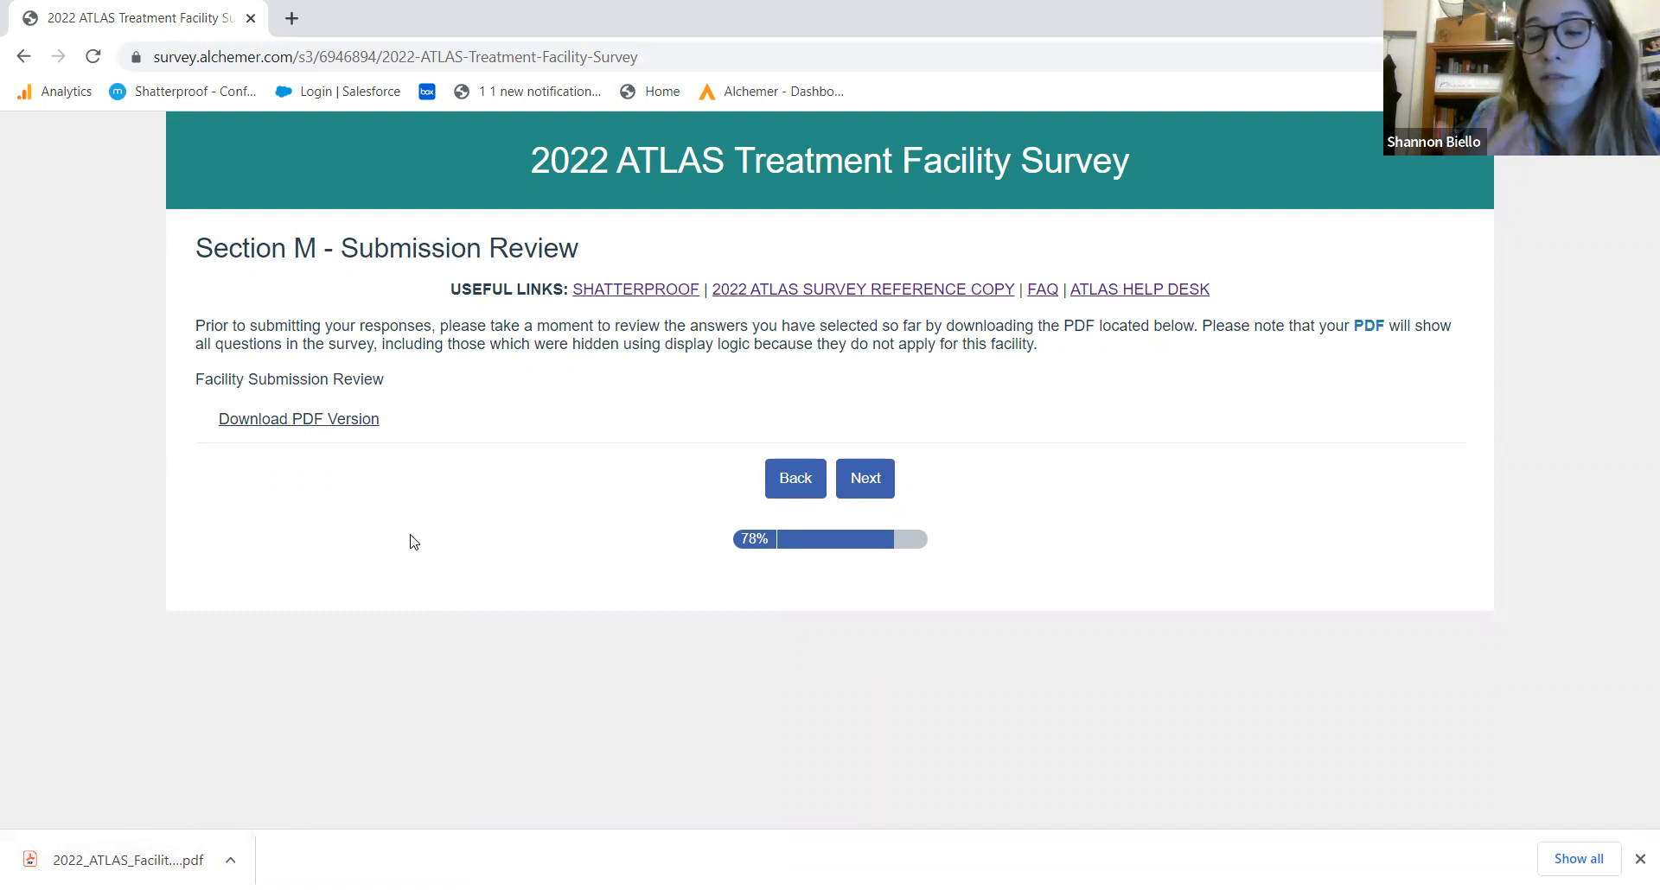
left_click(866, 490)
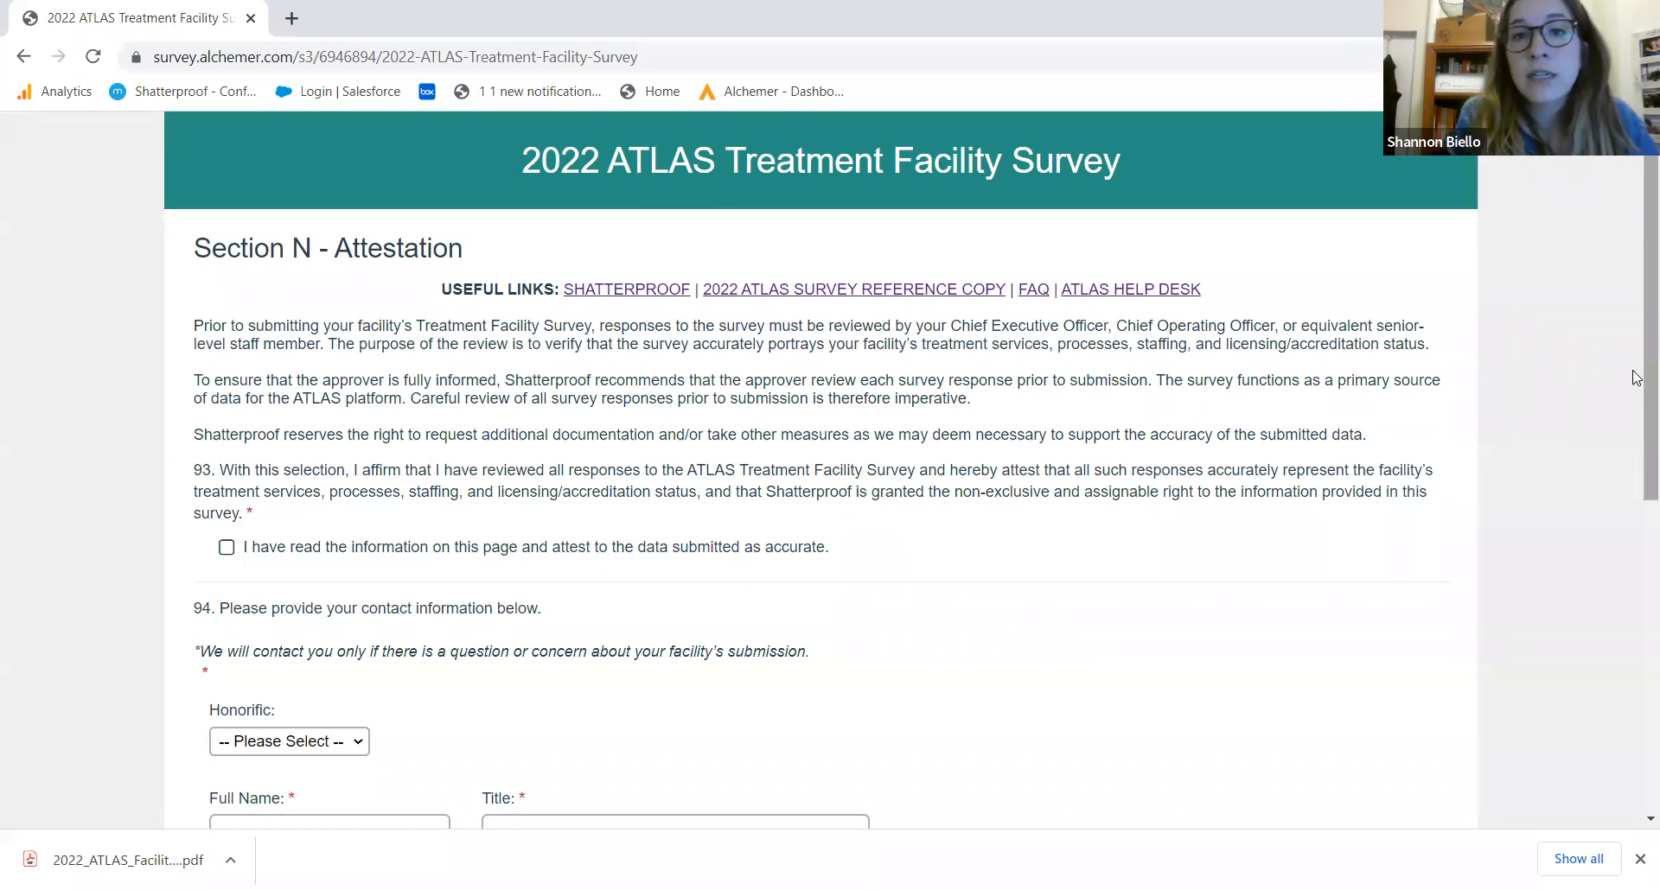
Tick the question 93 data attestation, then enter the contact's full name and title CEO
left_click_drag(1634, 380, 1614, 514)
left_click(512, 292)
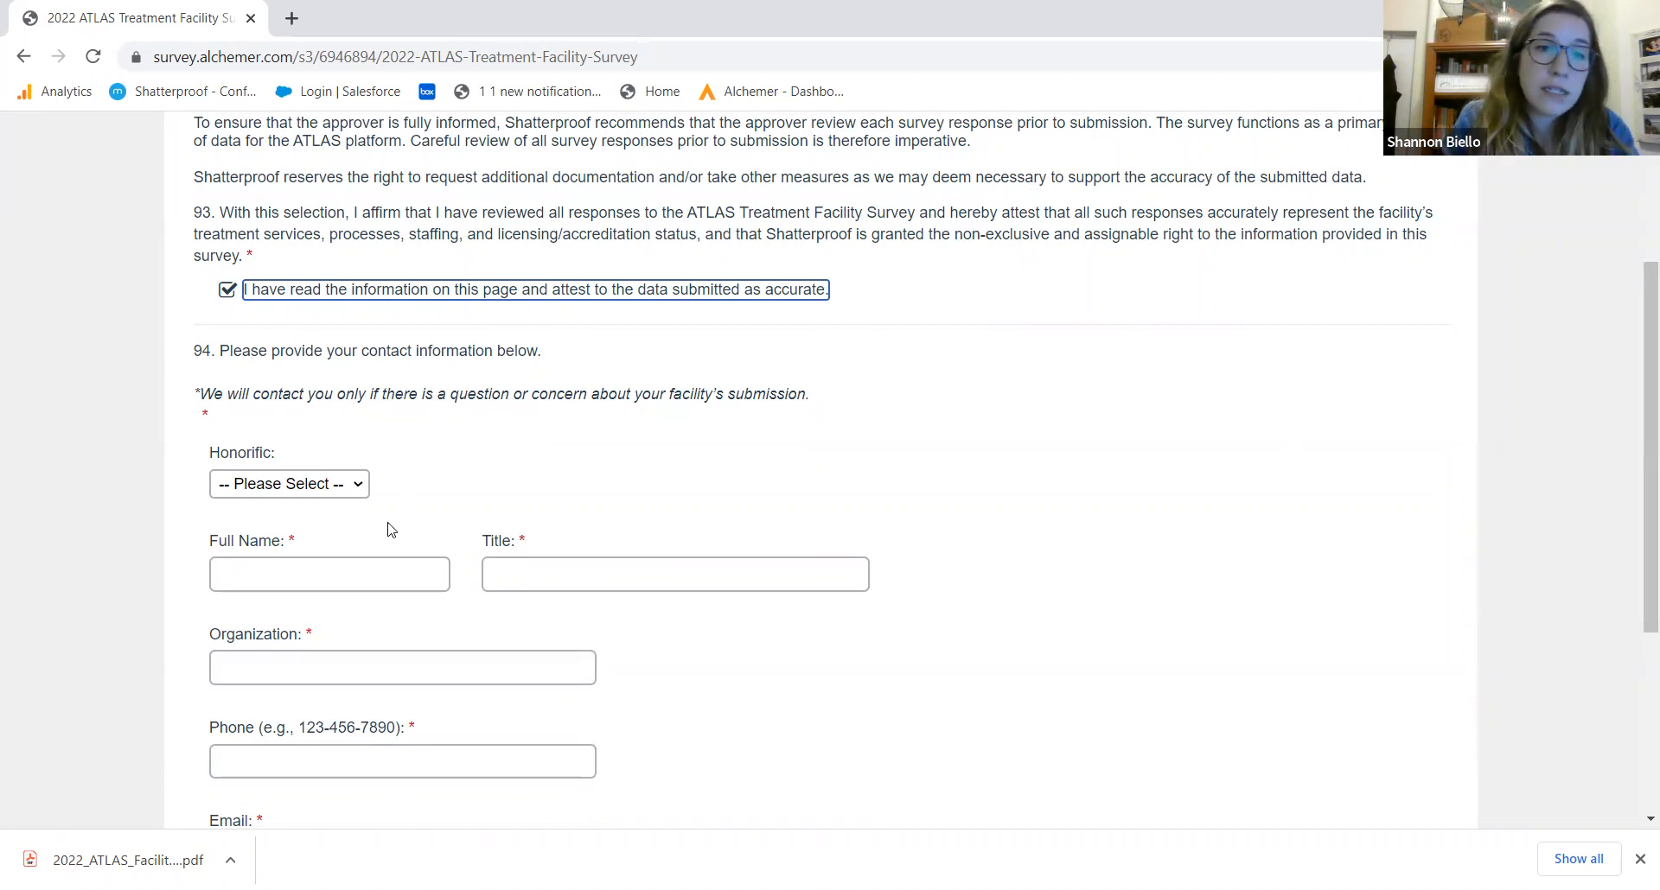
left_click(318, 582)
left_click(347, 625)
left_click(574, 578)
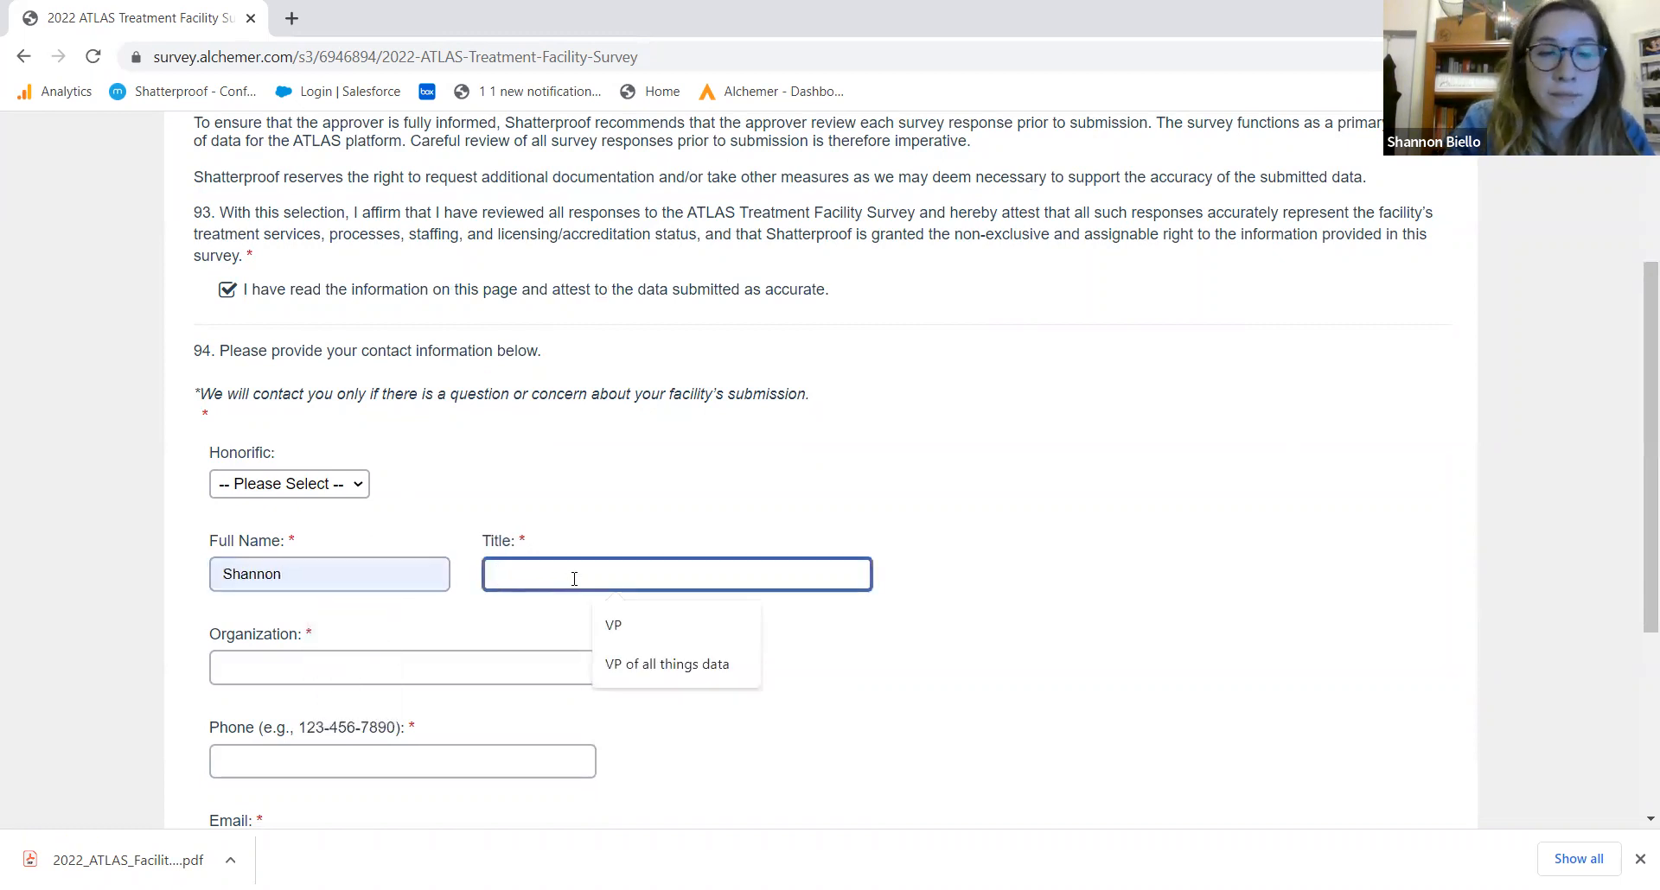
type("Clini")
key("BackSpace")
key("BackSpace")
key("BackSpace")
key("BackSpace")
type("EO")
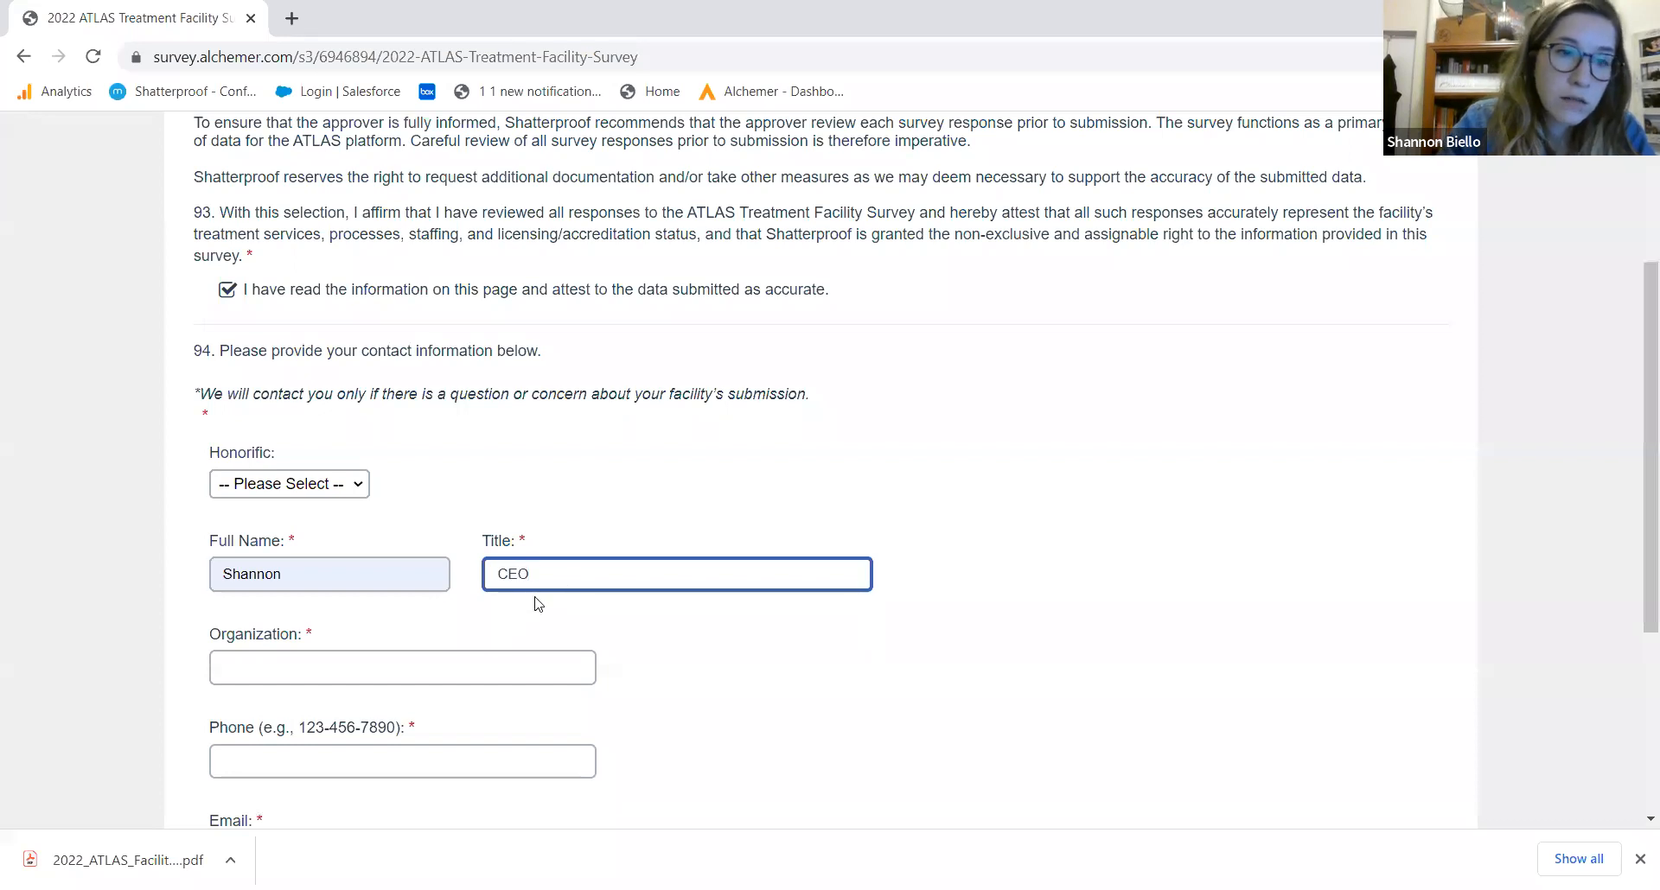
Enter organization Treatment Provider and the contact's phone number
left_click(401, 676)
type("Treatment Provider")
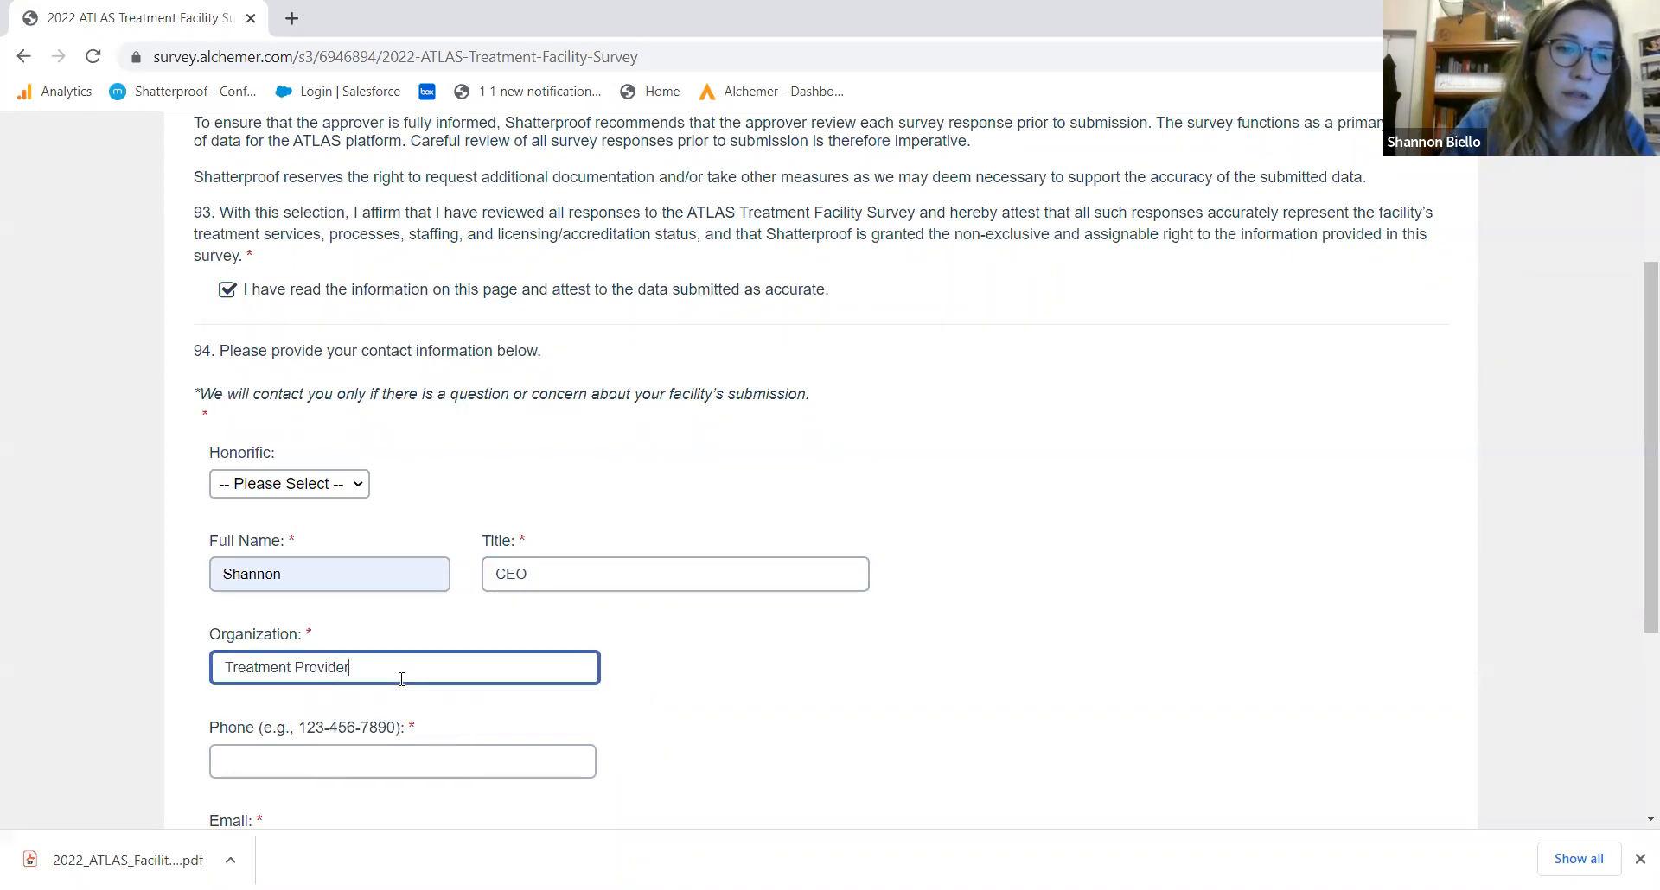
left_click(381, 768)
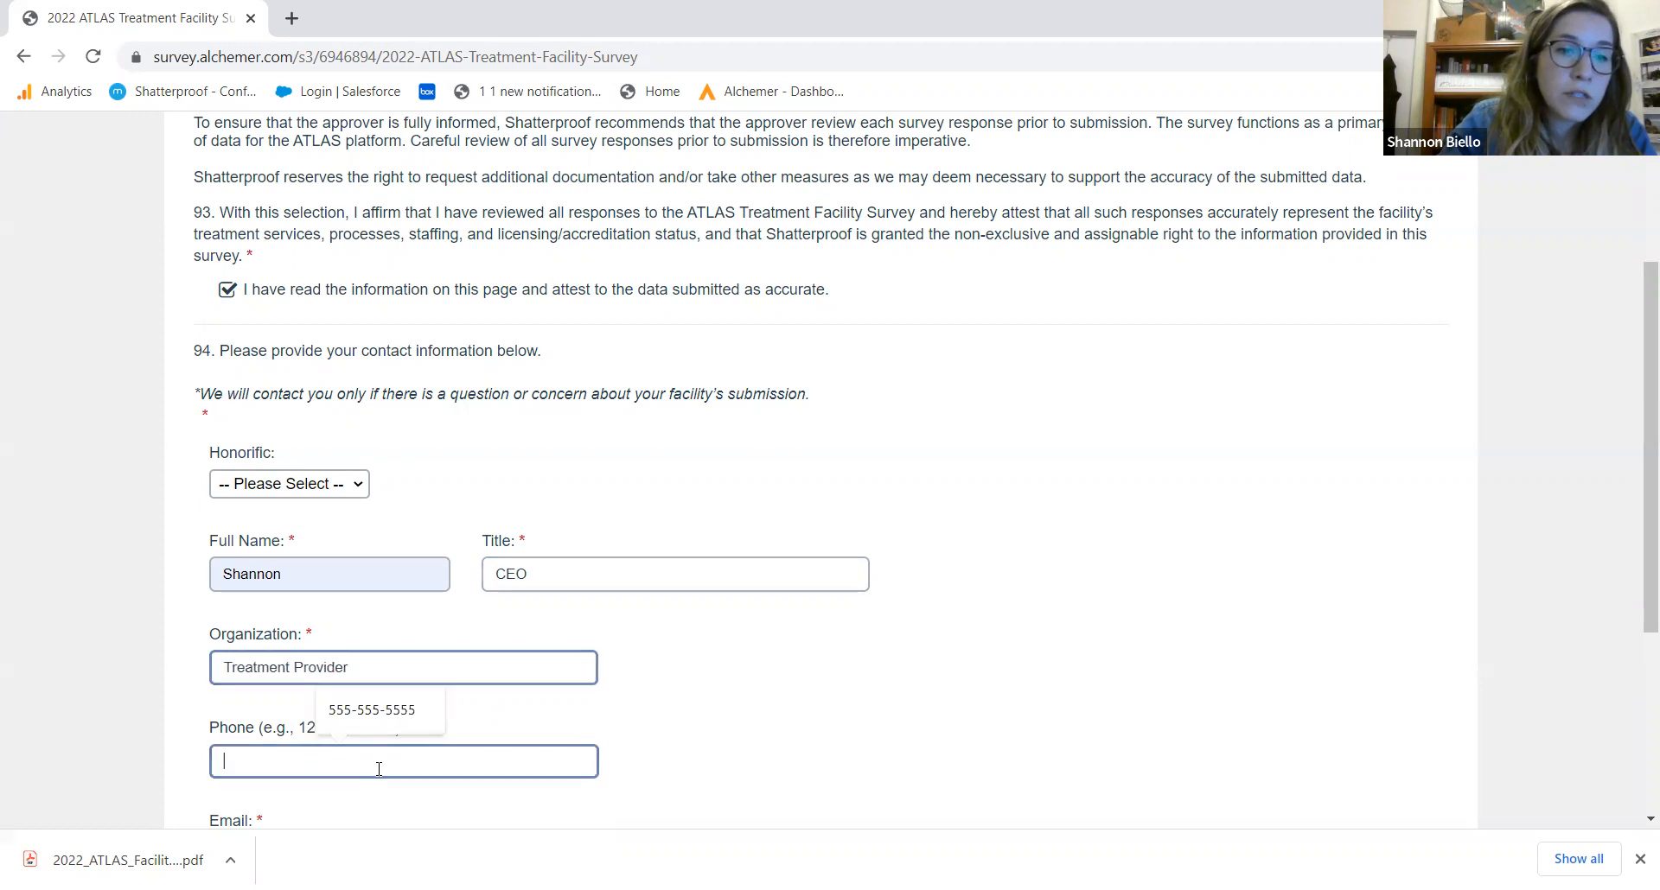
left_click(376, 729)
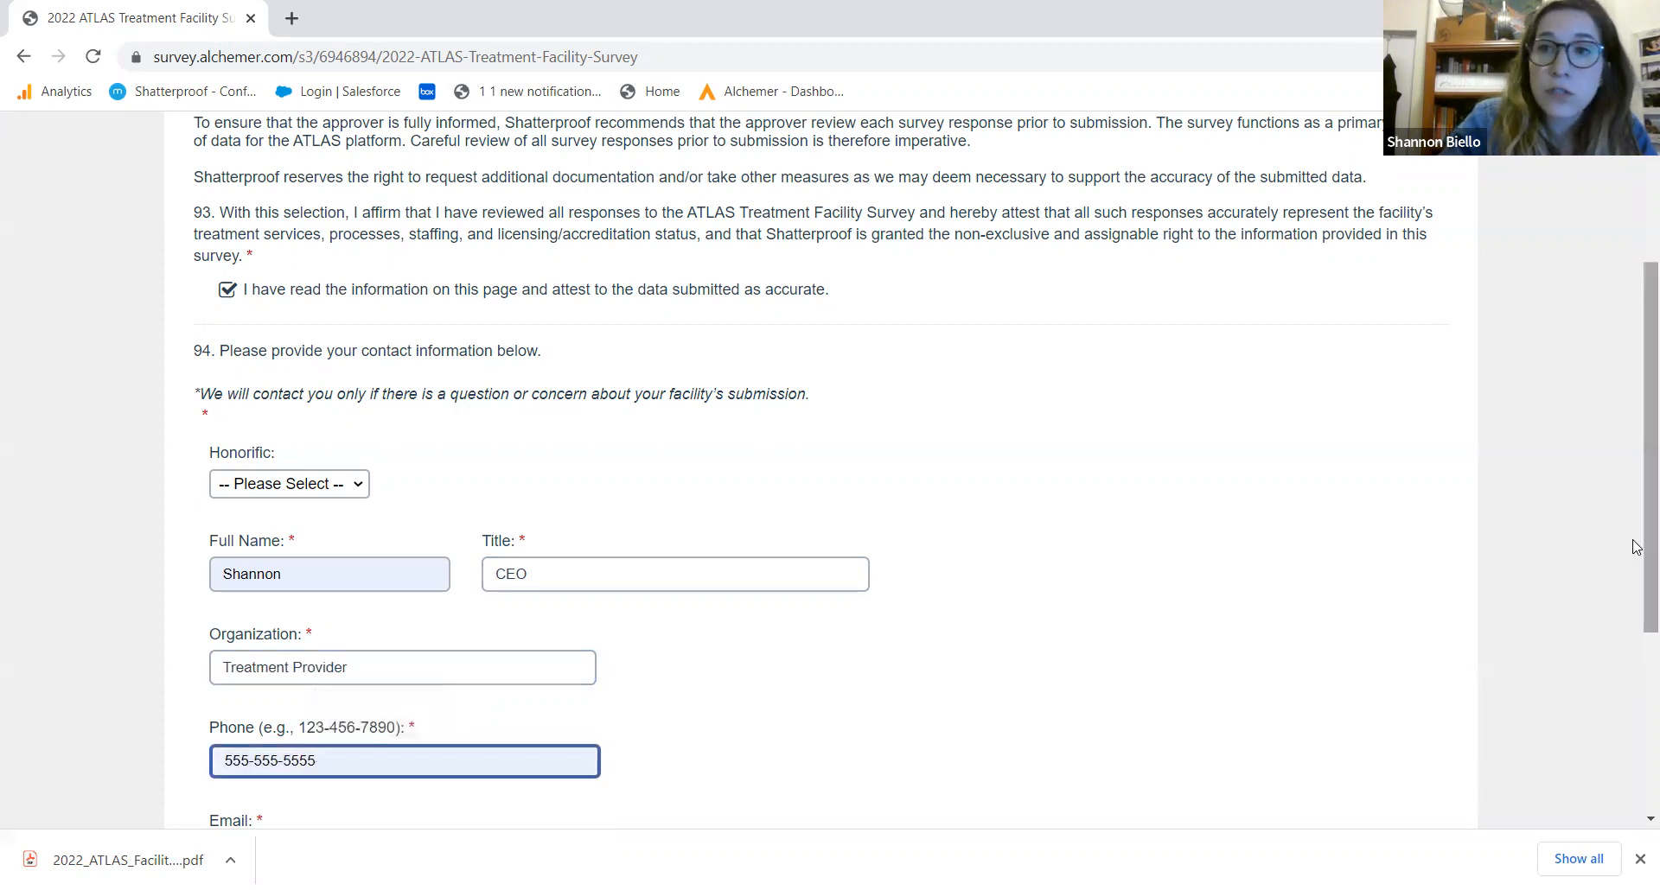
Enter the contact's e-mail address and submit Section N
scroll(1289, 686, "down", 3)
left_click(259, 562)
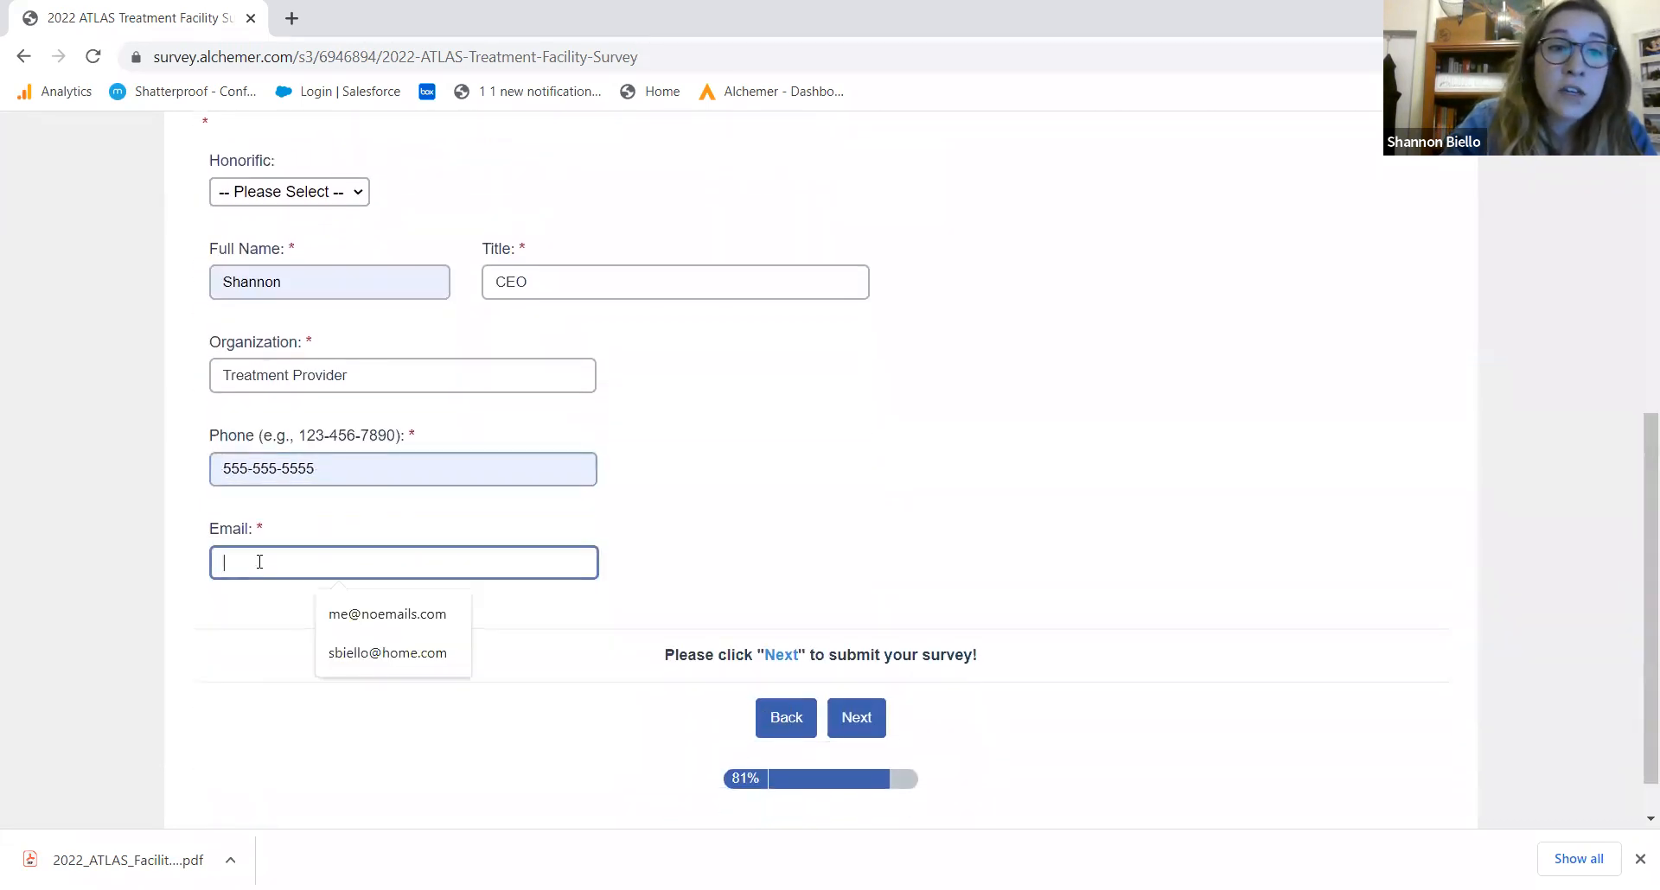
left_click(219, 629)
left_click(242, 565)
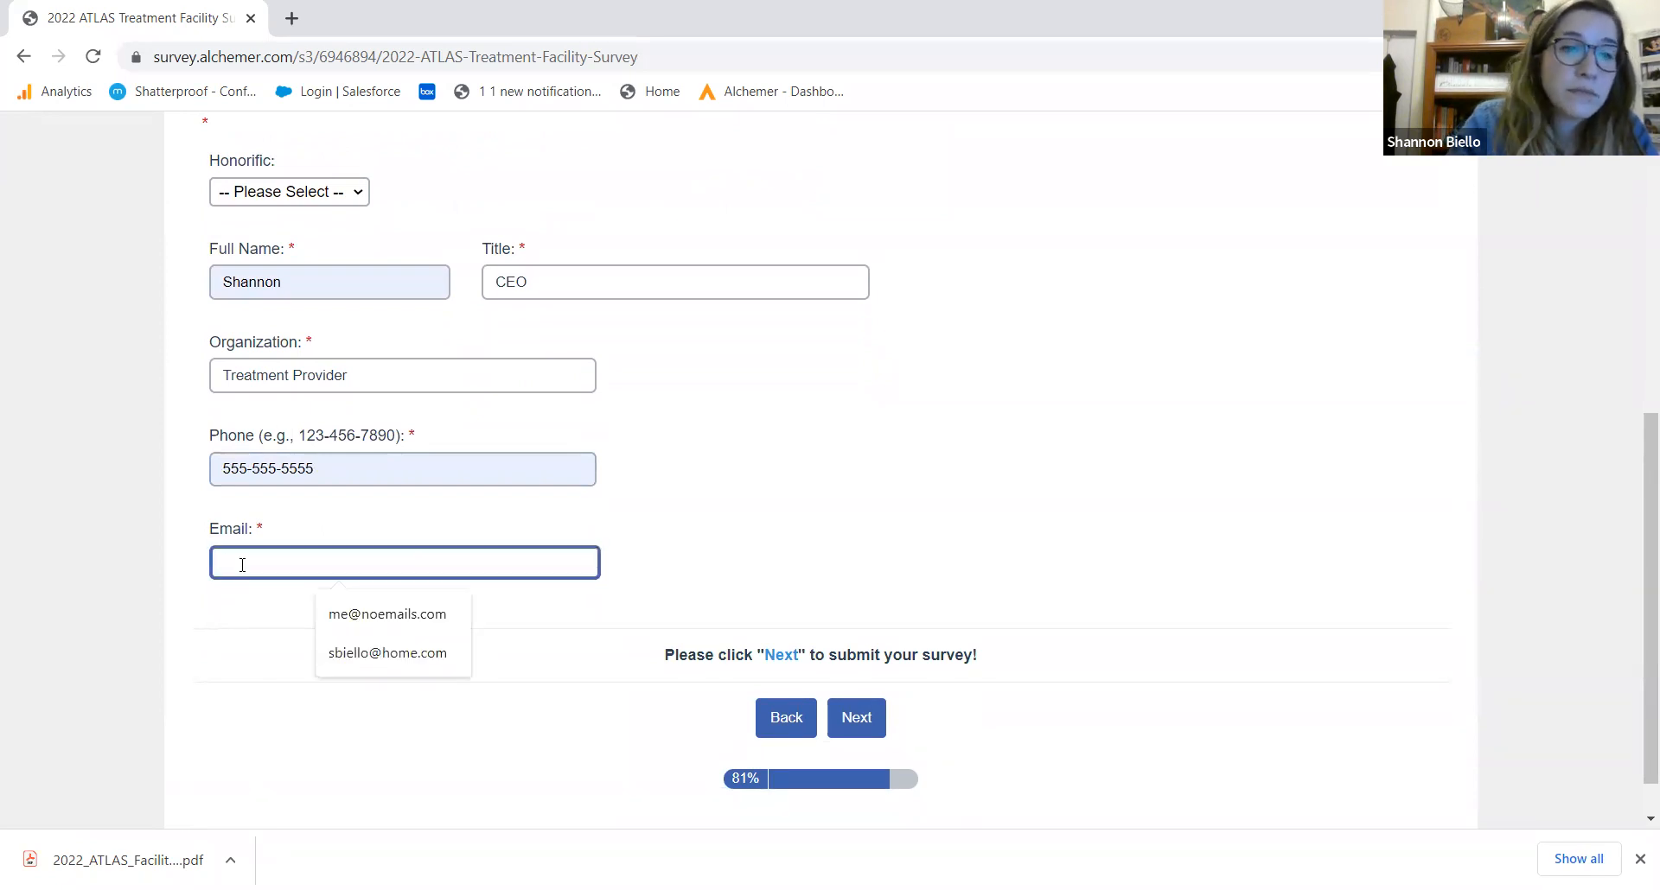
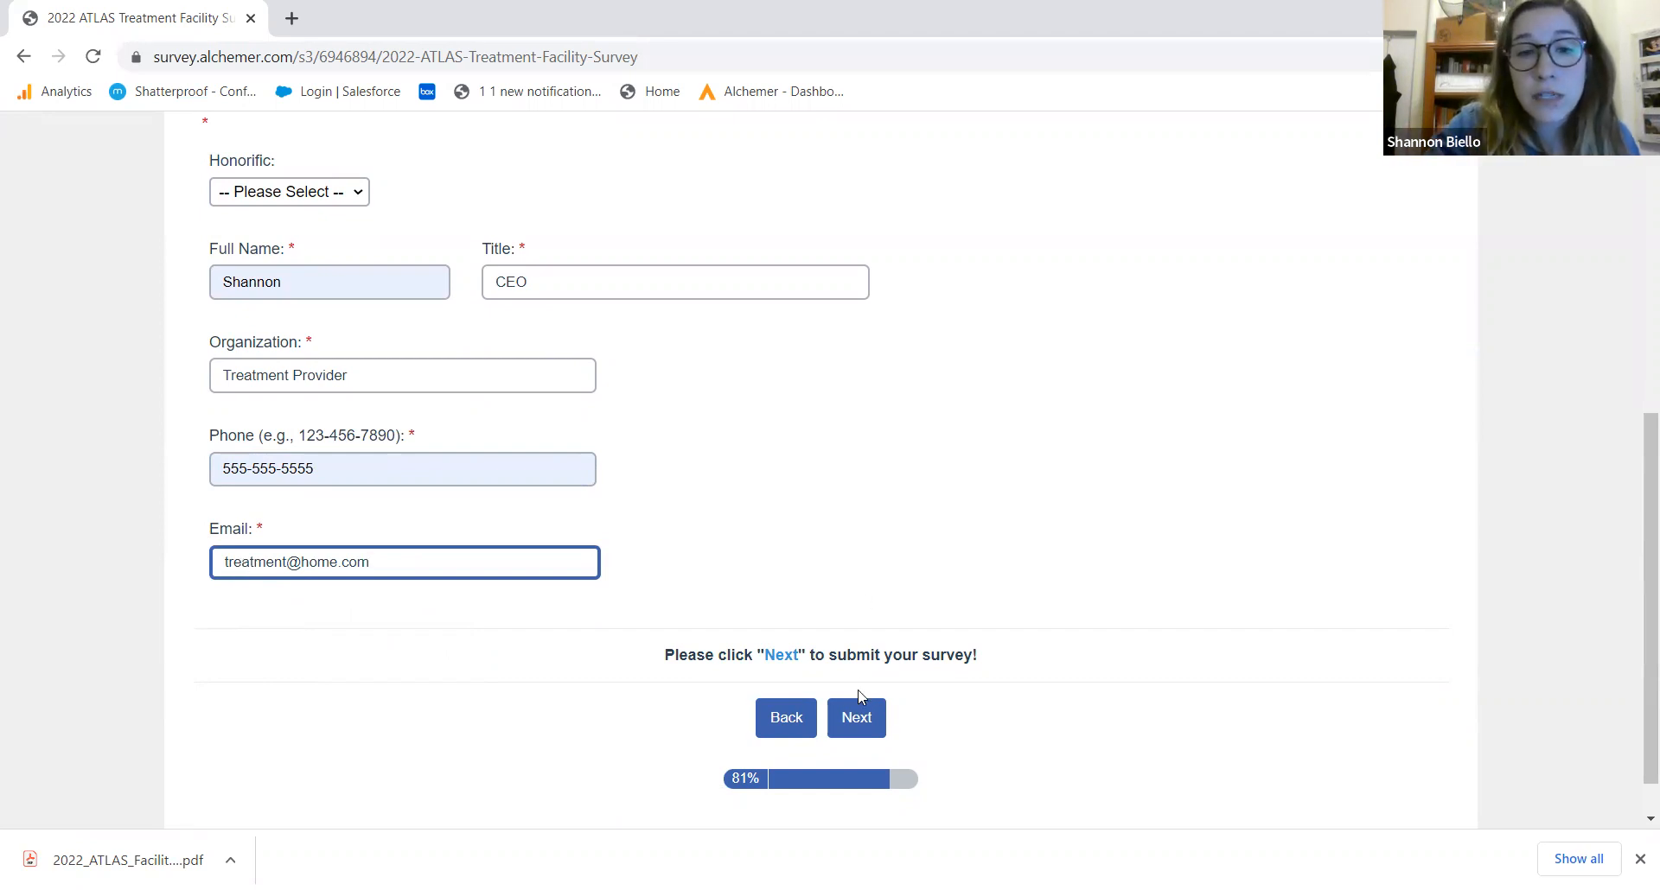
left_click(856, 735)
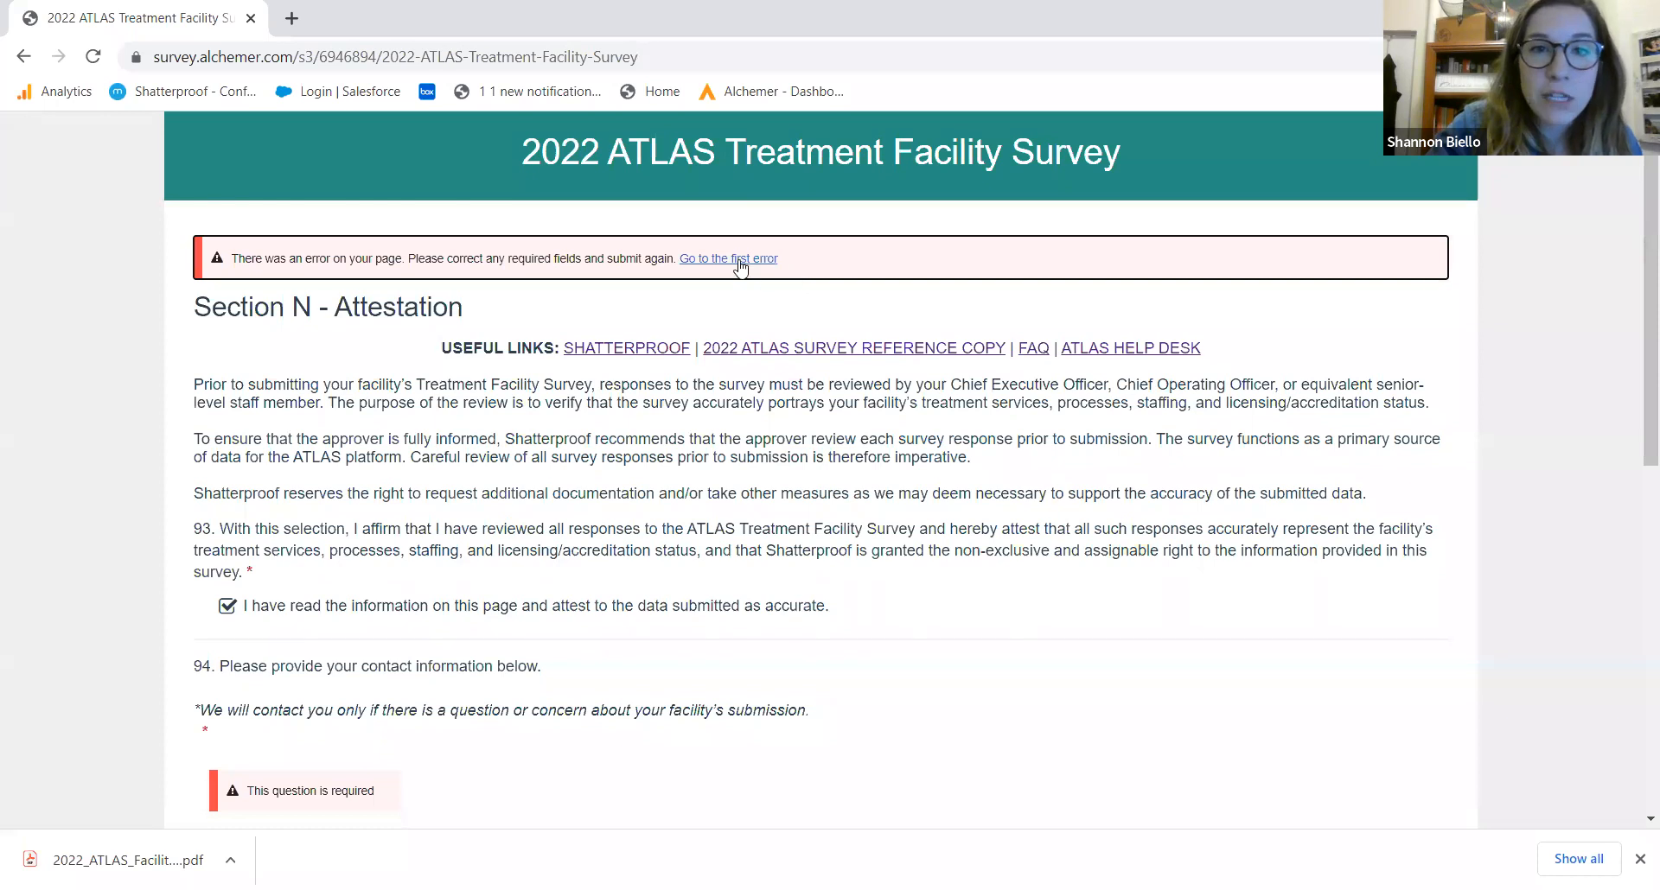
Set question 94's honorific to Ms. and submit the survey to reach the Thank You page
left_click(742, 268)
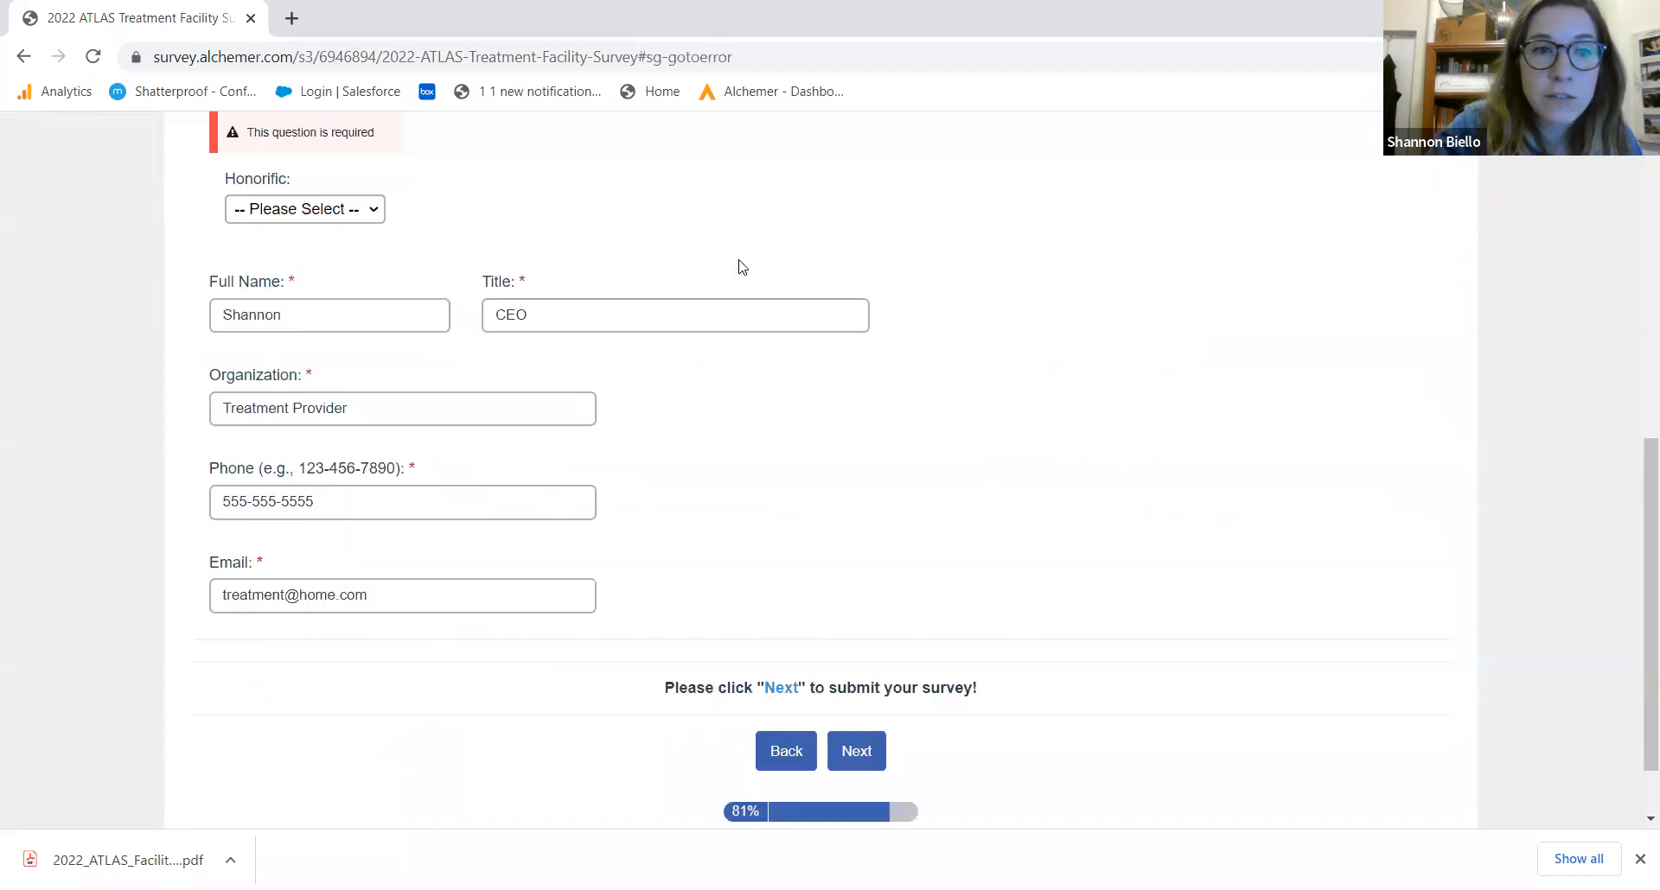
left_click(374, 214)
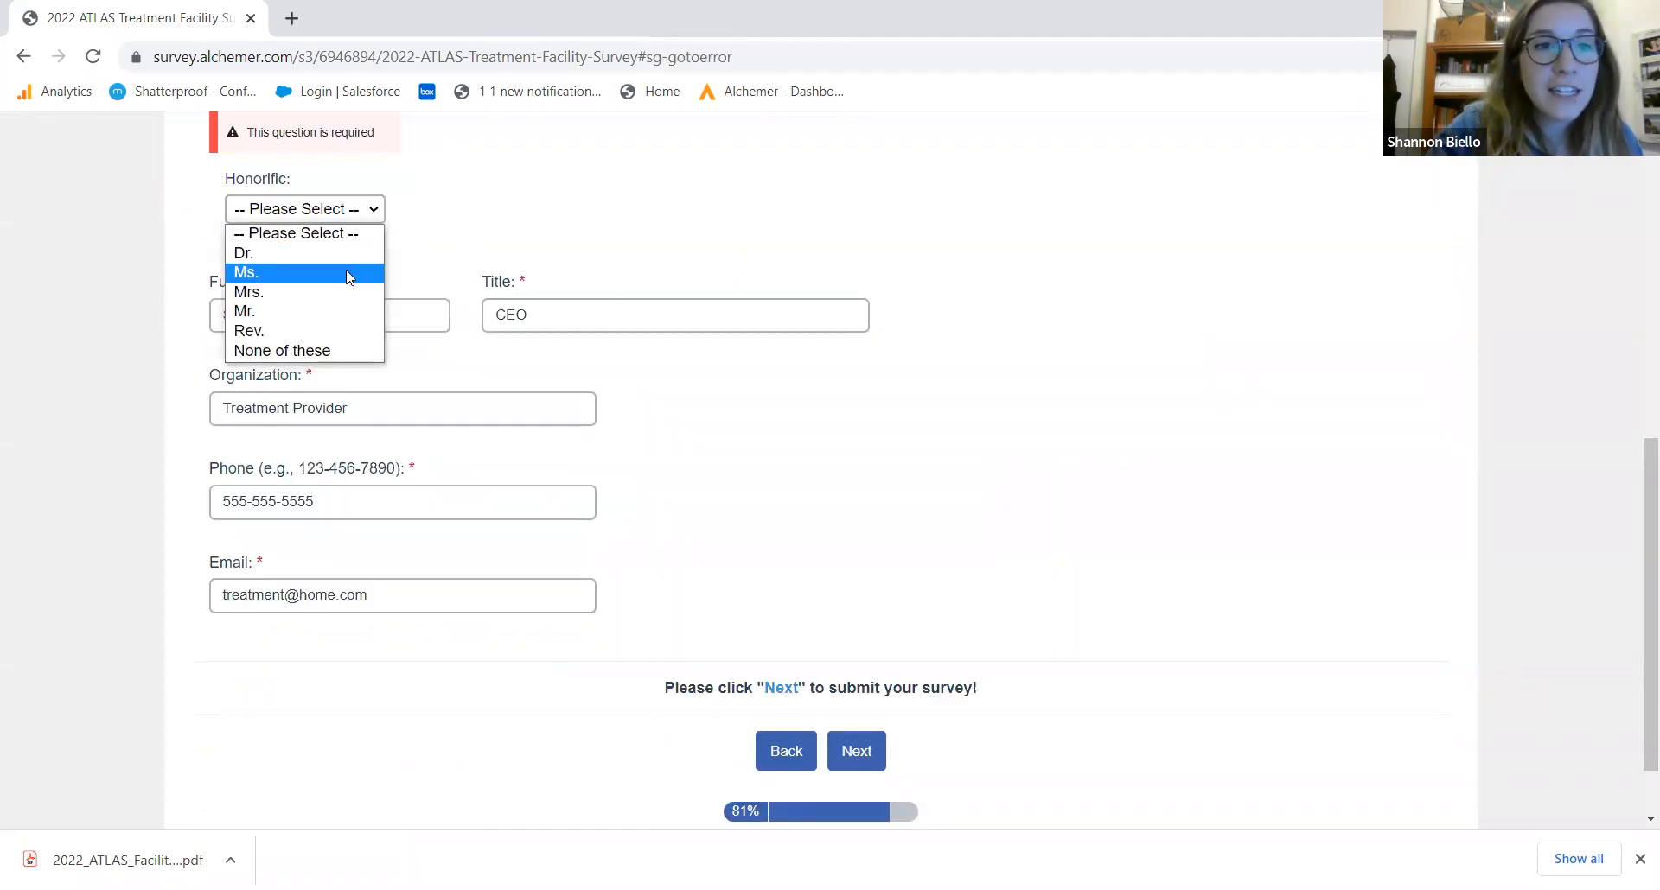
left_click(334, 275)
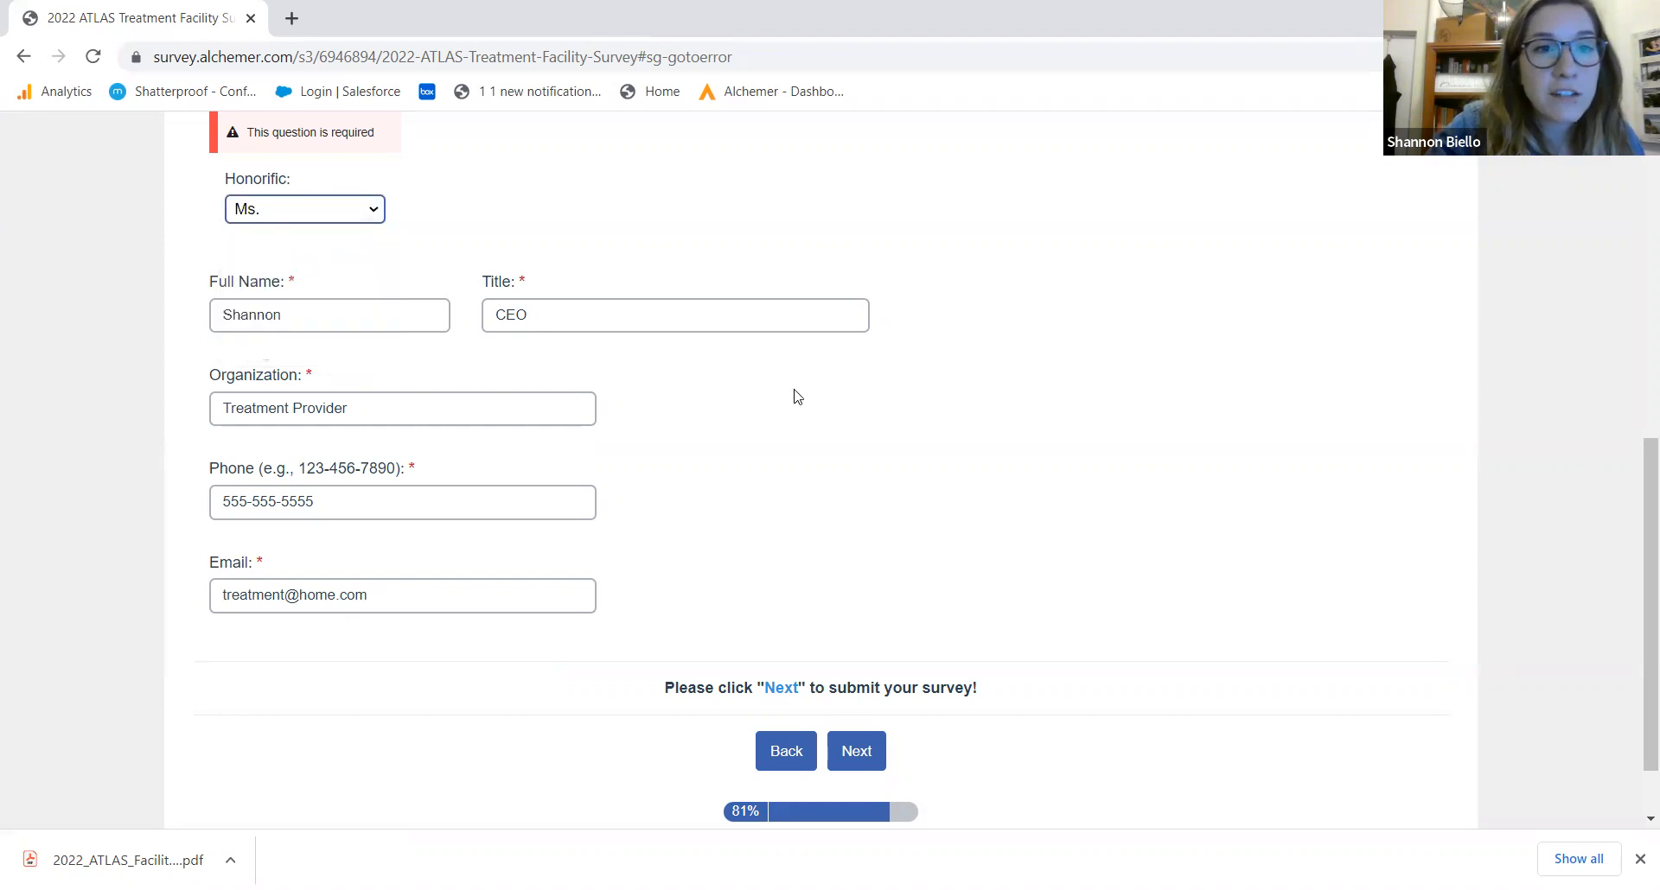
left_click(873, 771)
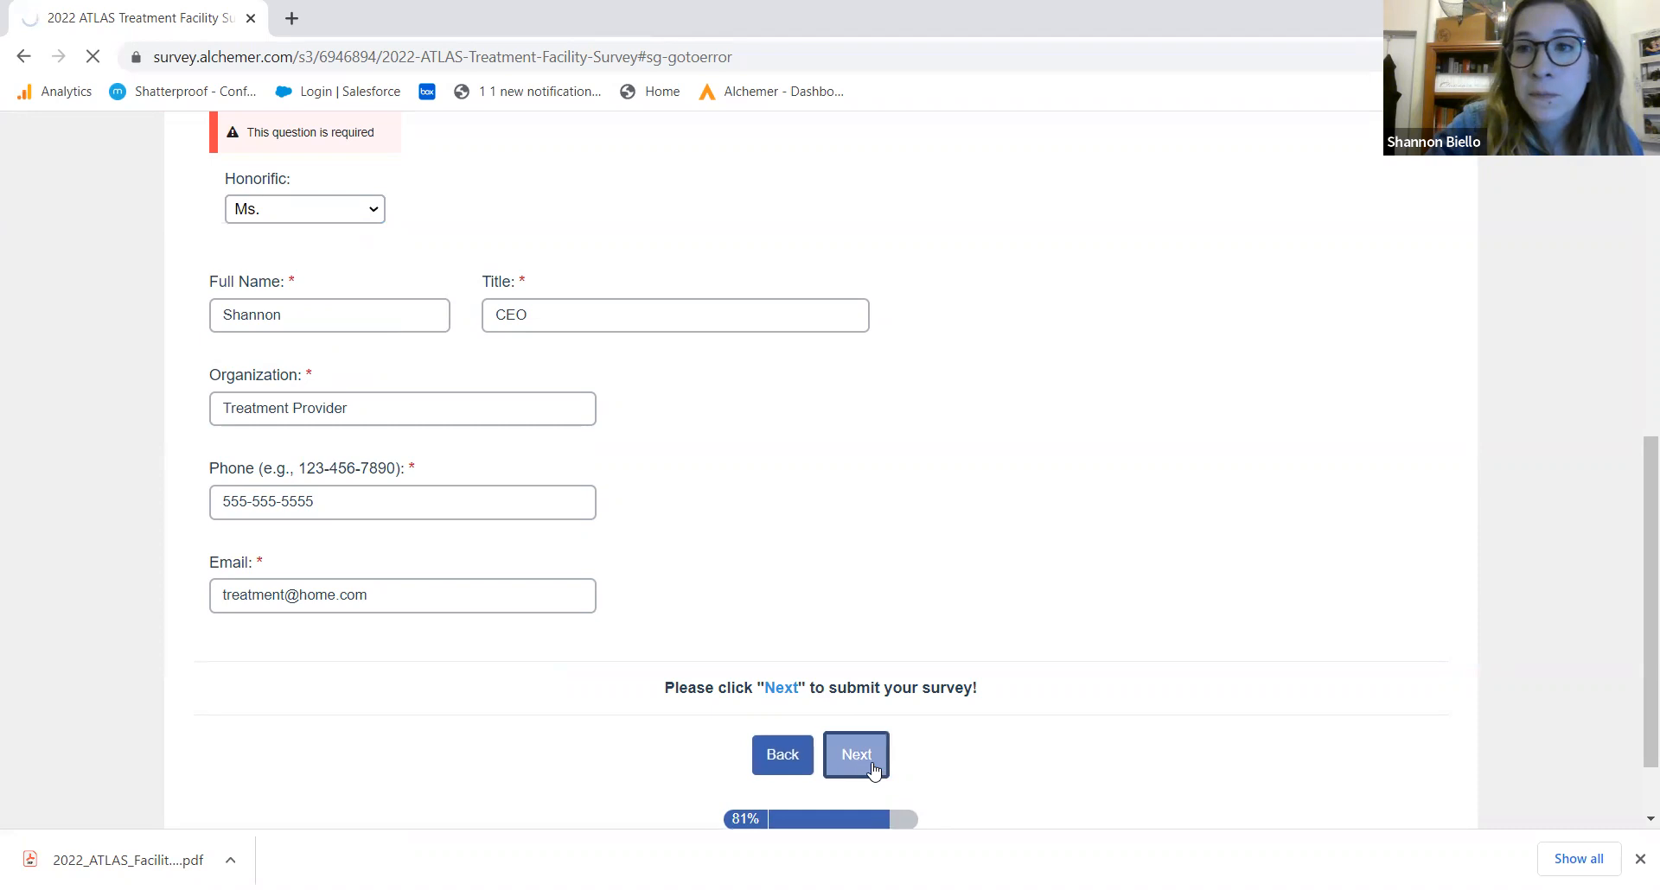